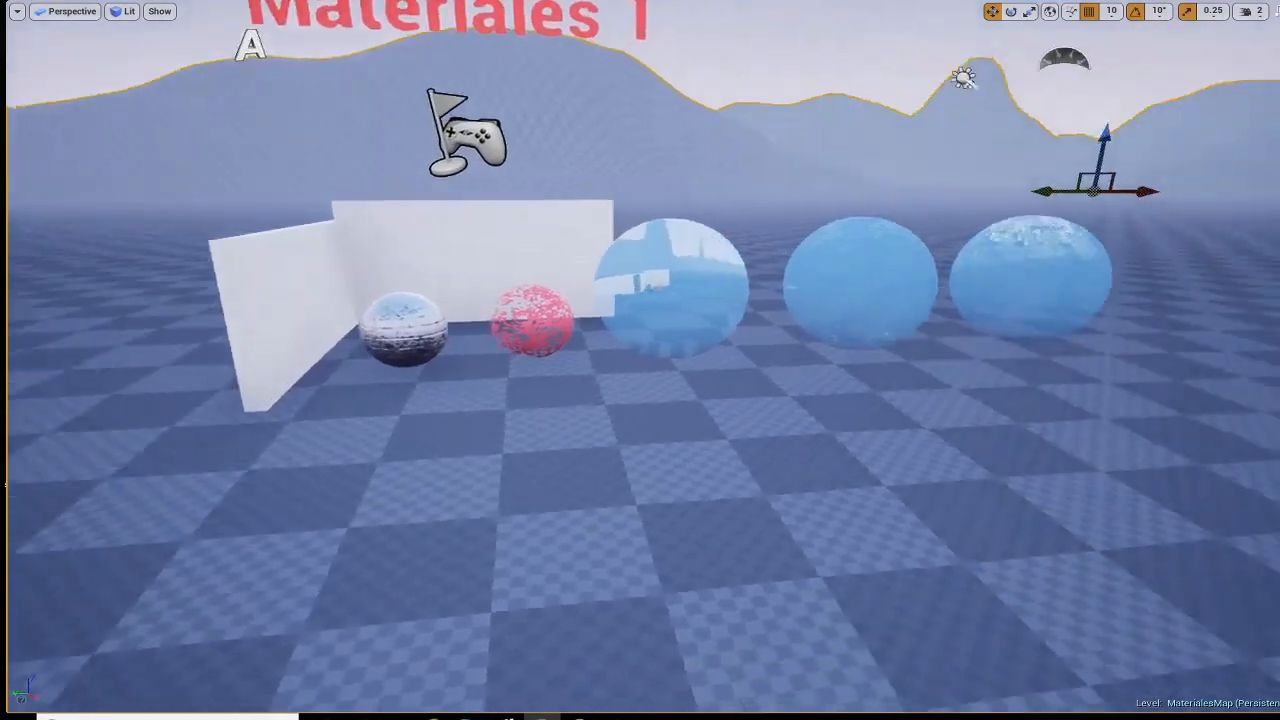
- Examine the example material spheres beside the white walls in the Materiales 1 level from several viewpoints
key(s)
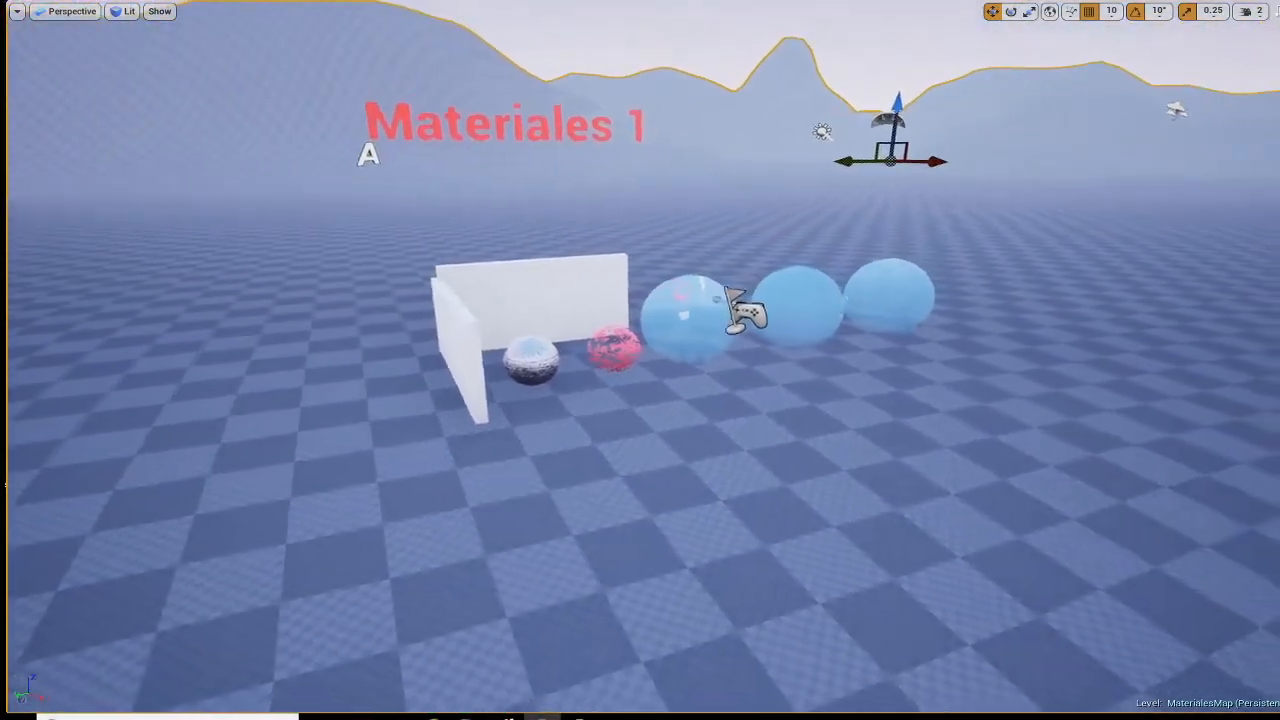
key(w)
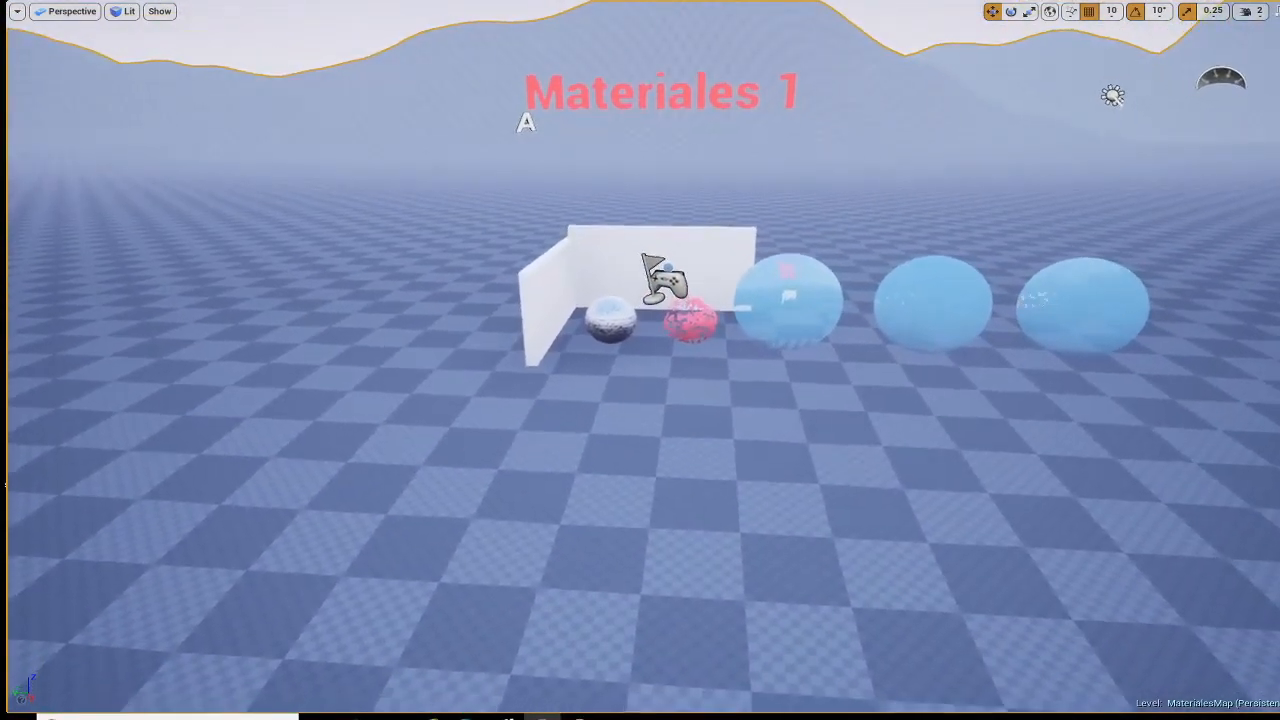
key(F11)
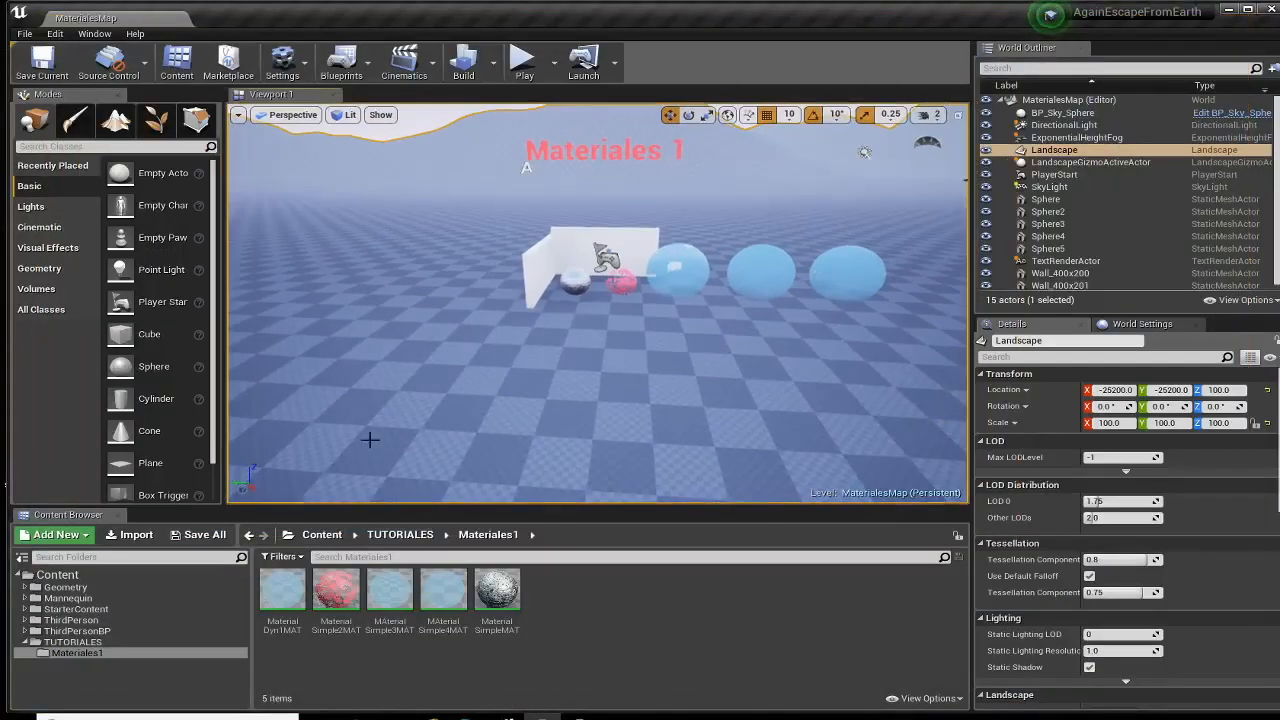
right_drag(369, 439, 376, 390)
key(w)
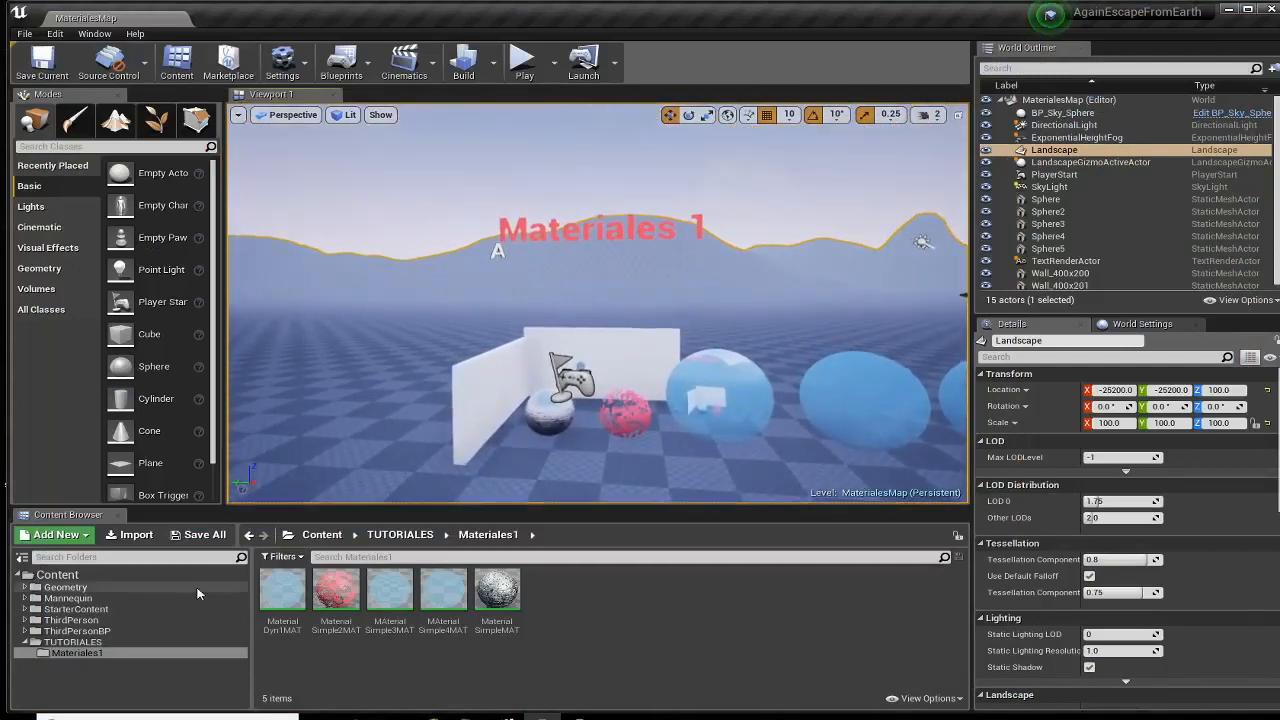
right_drag(400, 440, 423, 458)
key(w)
key(w)
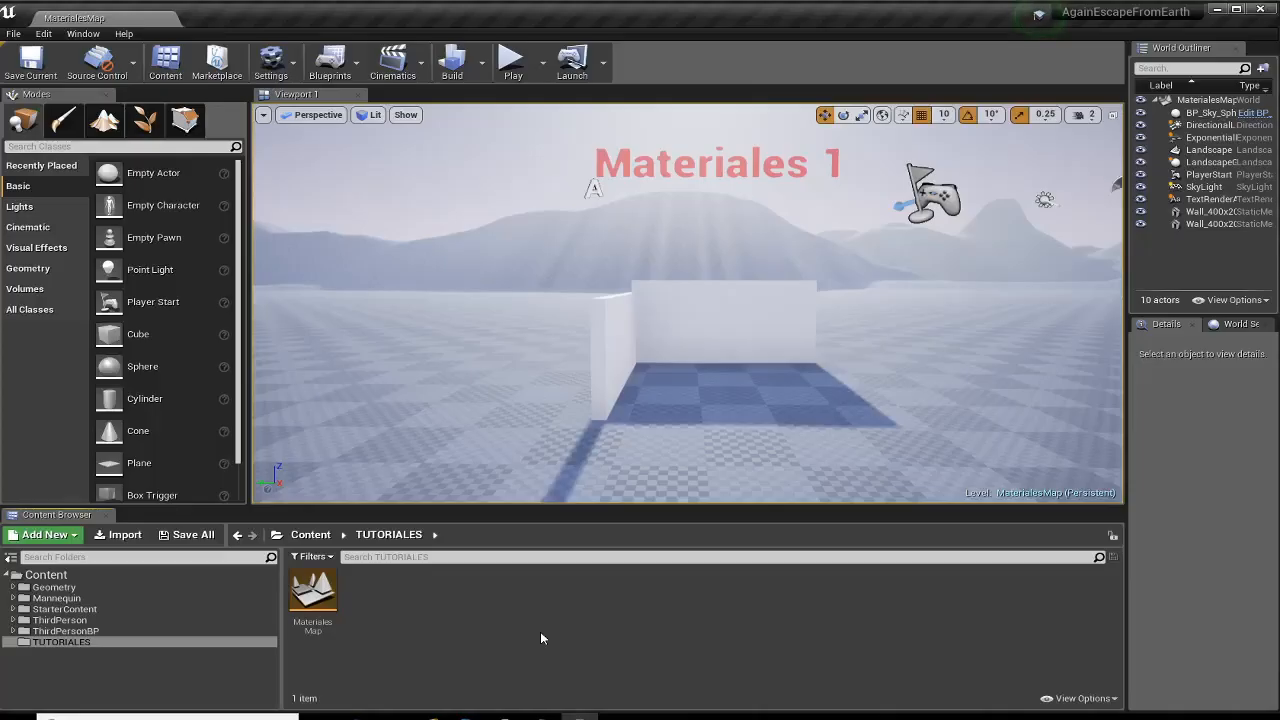
- Create a subfolder named Materiales1 inside the TUTORIALES content folder
right_click(58, 641)
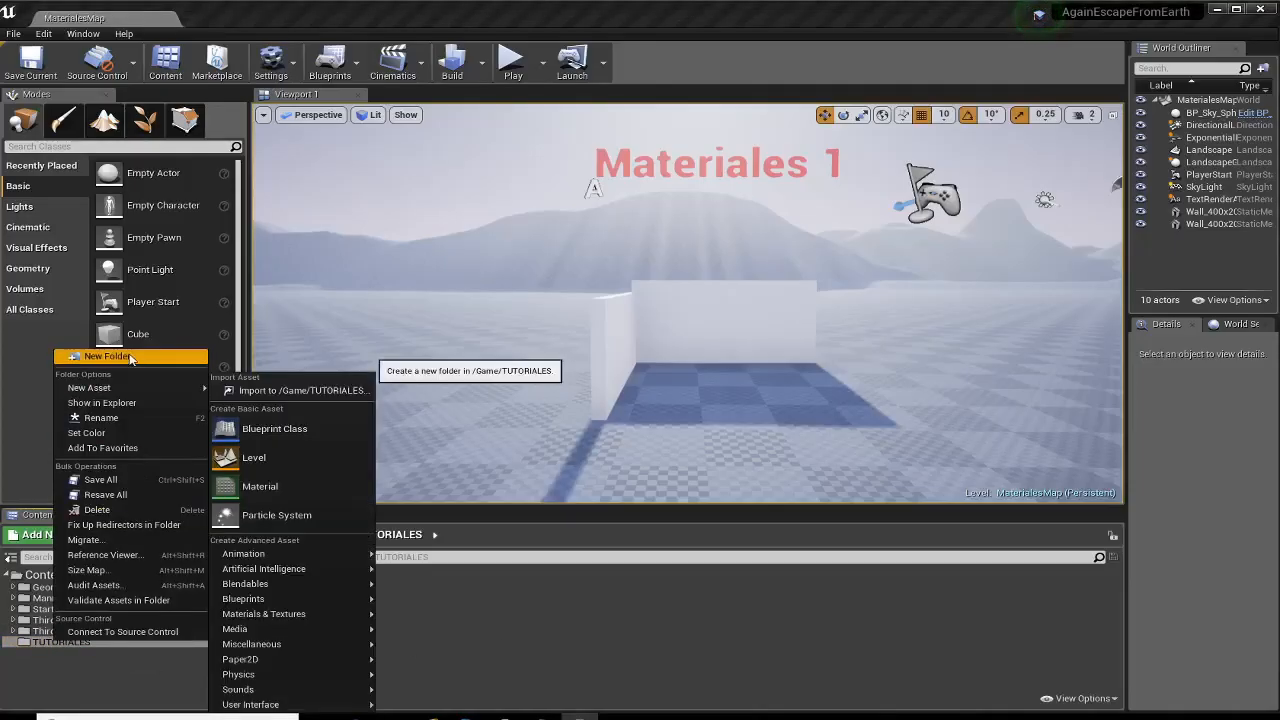
click(130, 357)
text(Material)
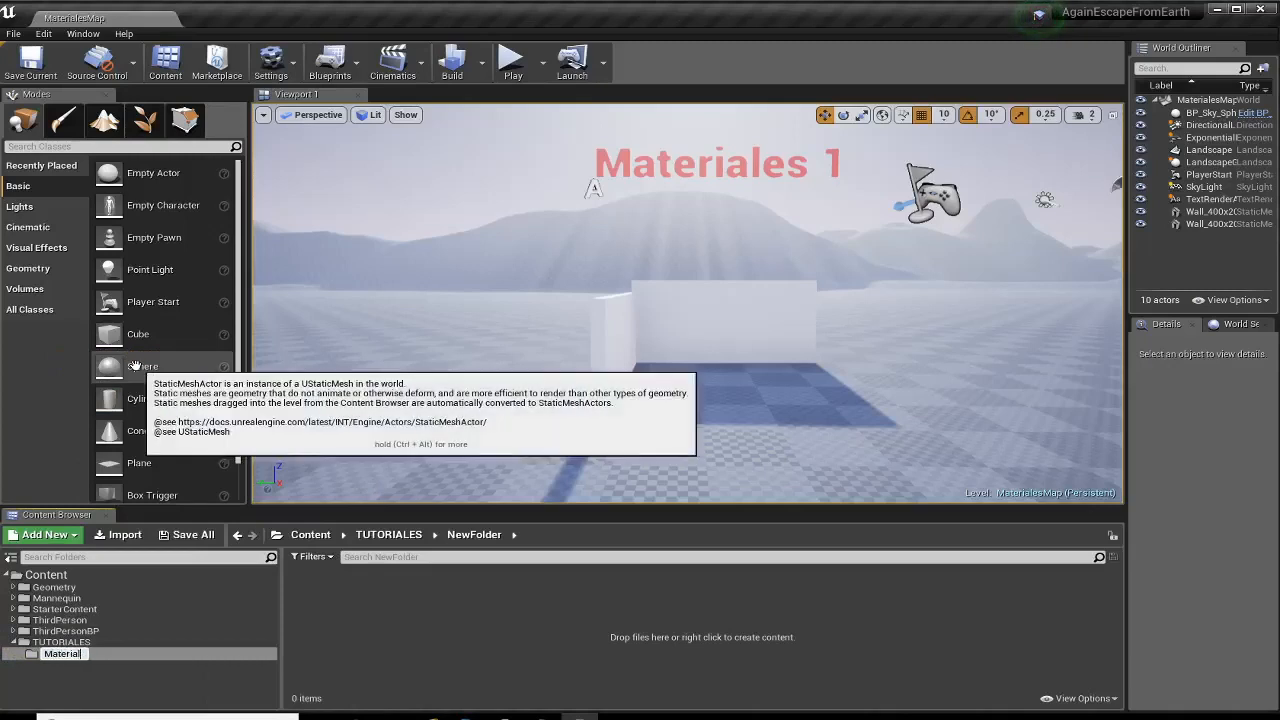
text(es1)
key(Return)
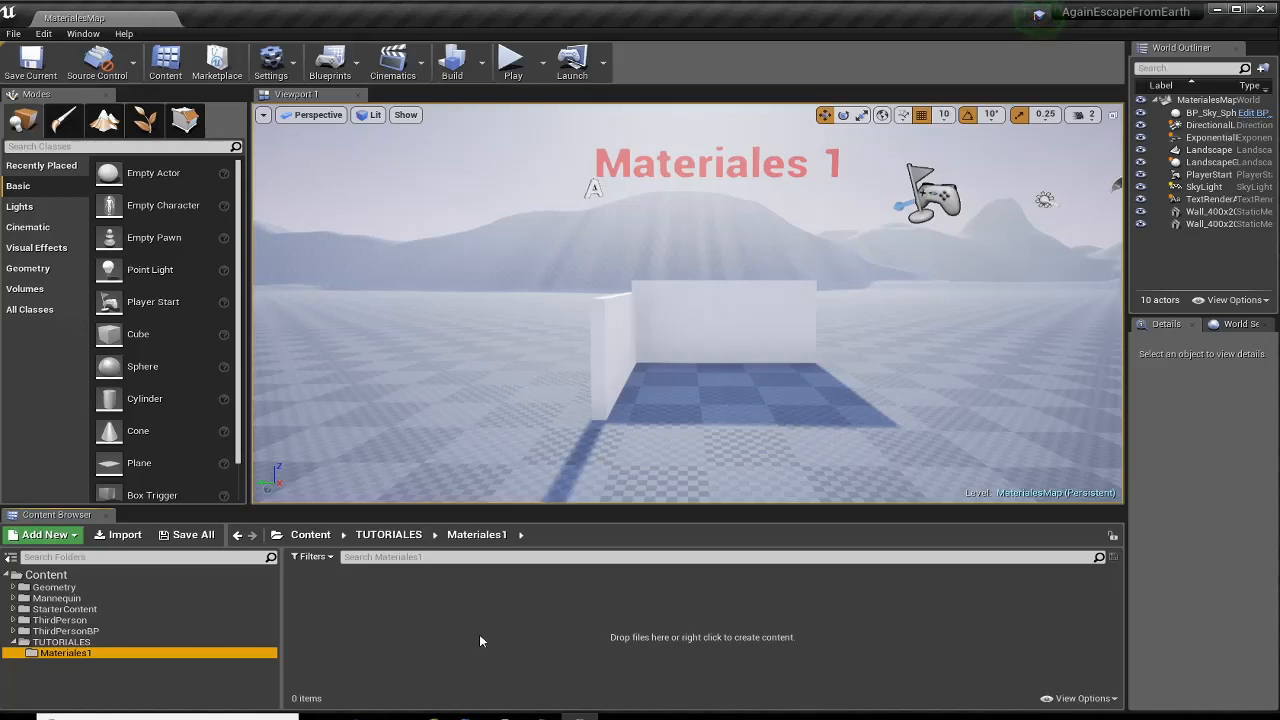
- Create a new material named MaterialSimpleMAT in the Materiales1 folder
right_click(417, 598)
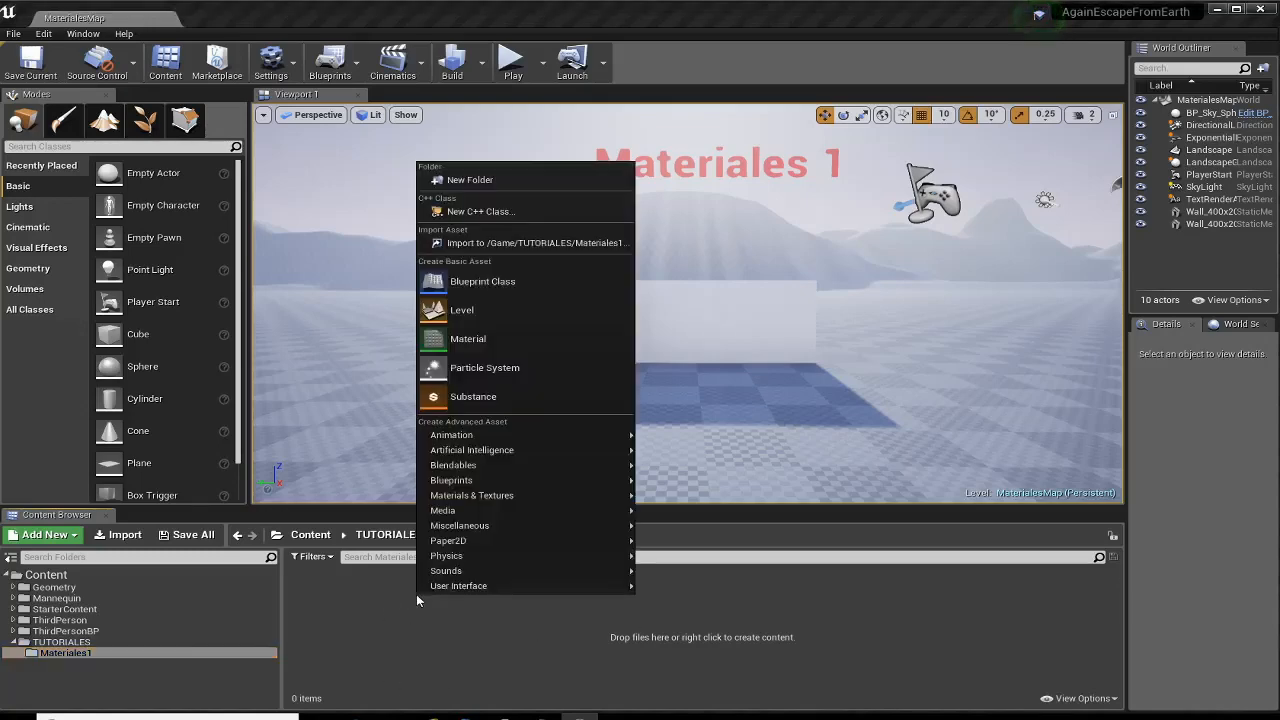
click(484, 339)
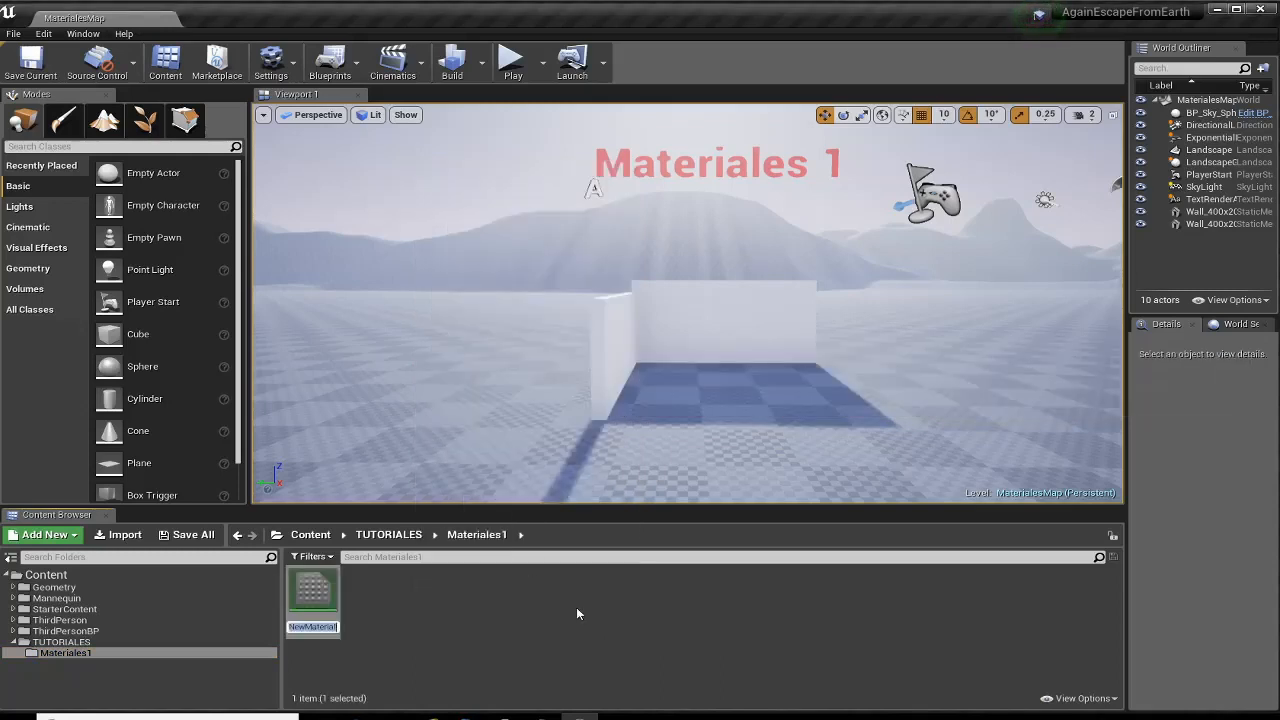
text(Material)
text(Simple)
text(MA)
text(T)
key(Return)
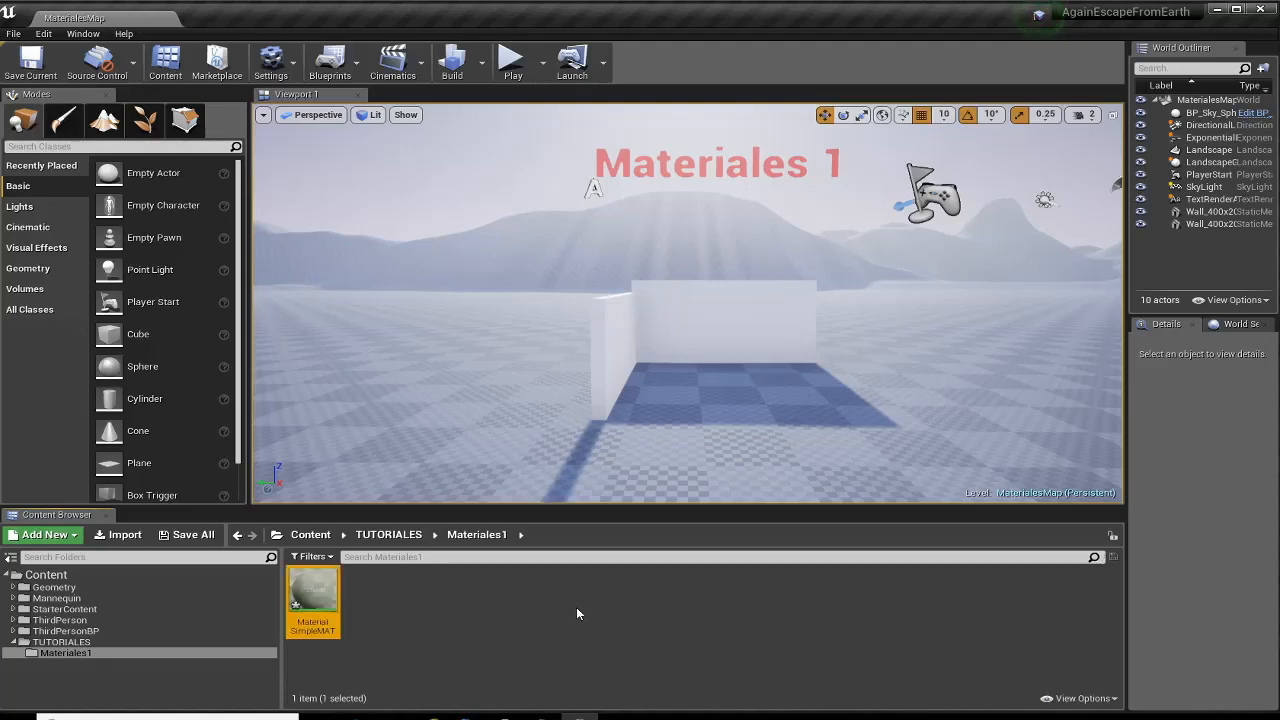
- Open MaterialSimpleMAT for editing and widen the preview and details area beside the node graph
double_click(308, 596)
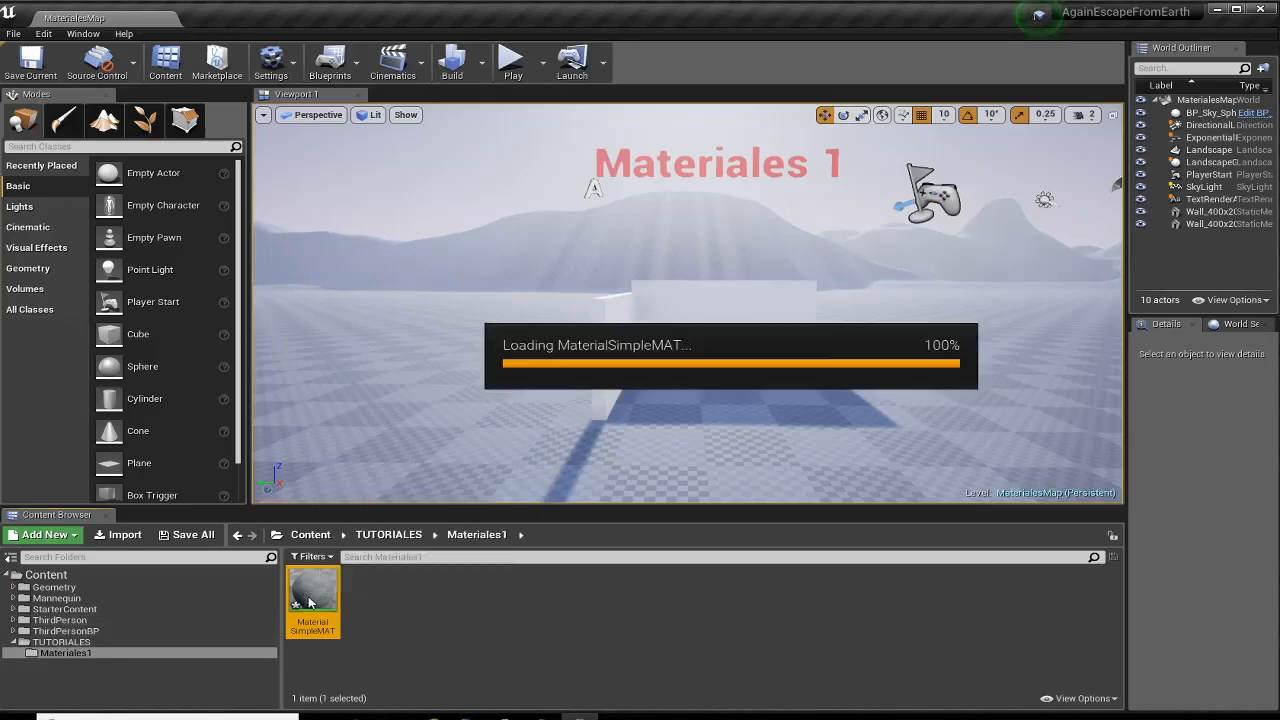
right_drag(391, 445, 591, 414)
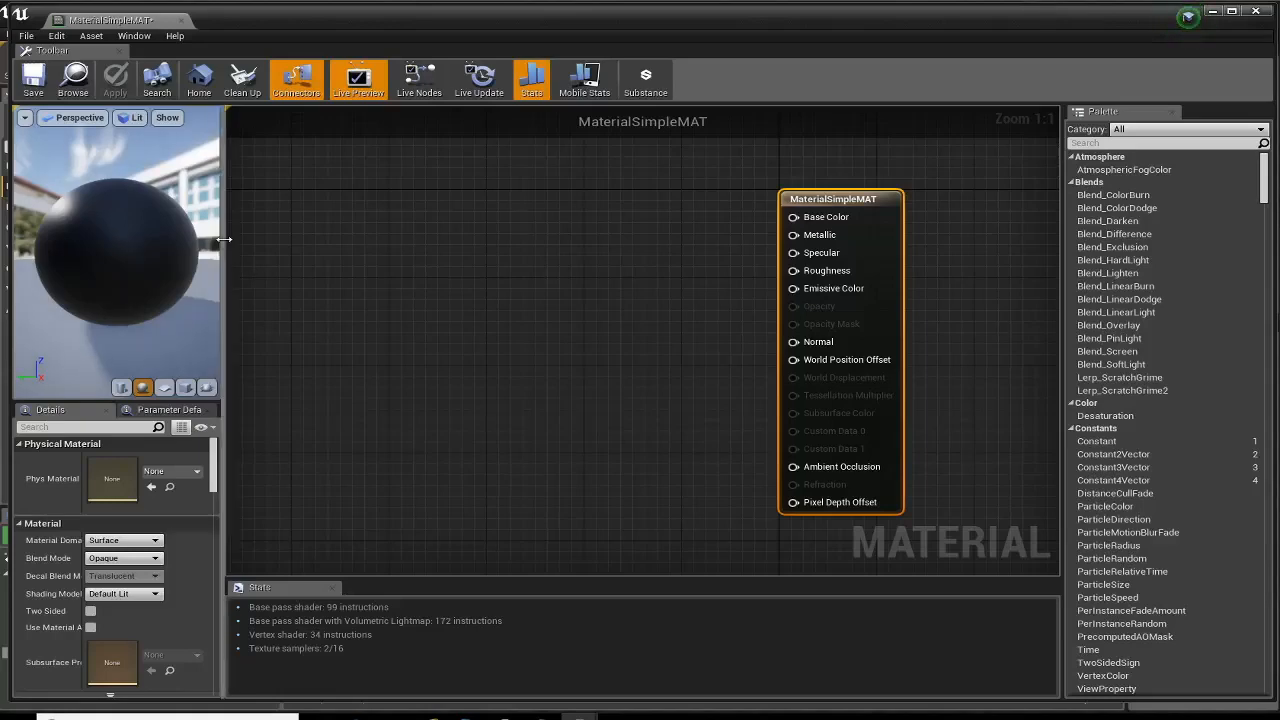
drag(222, 247, 264, 248)
mouse_move(677, 289)
right_down()
mouse_move(606, 223)
mouse_move(549, 484)
mouse_move(766, 257)
mouse_move(546, 449)
mouse_move(677, 297)
right_up()
drag(852, 195, 828, 174)
right_drag(556, 229, 502, 272)
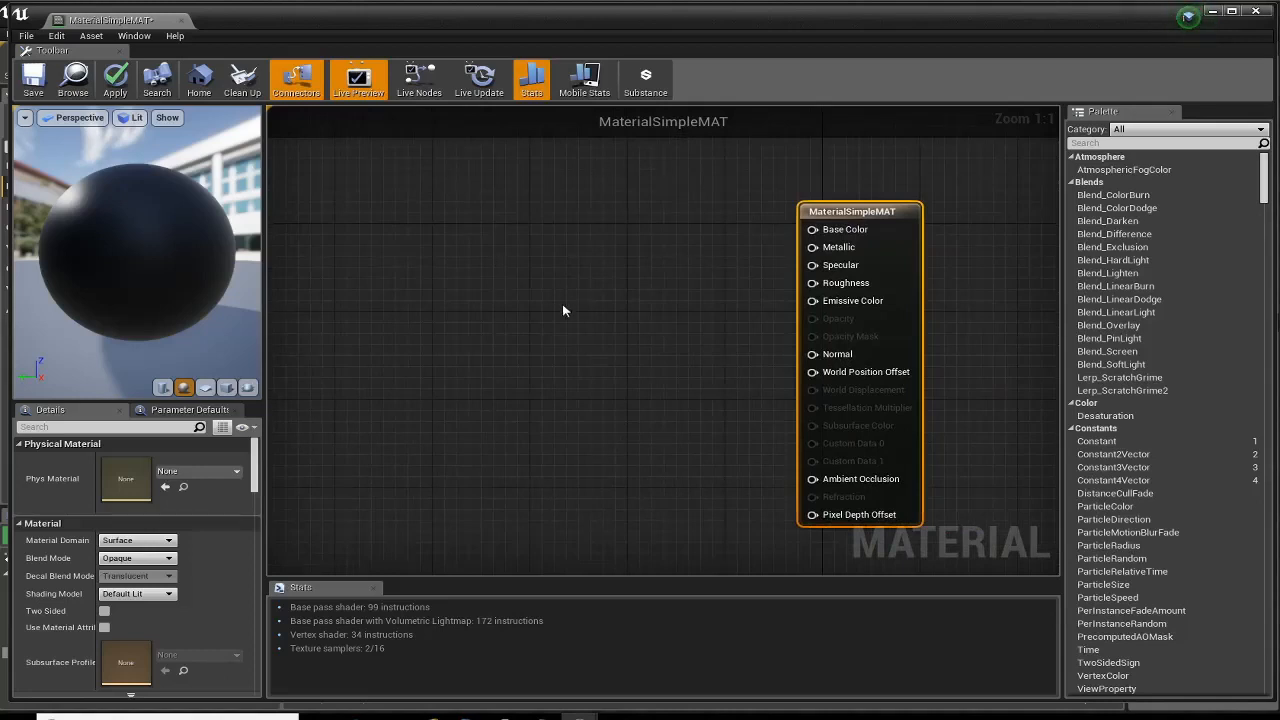
right_drag(563, 309, 570, 267)
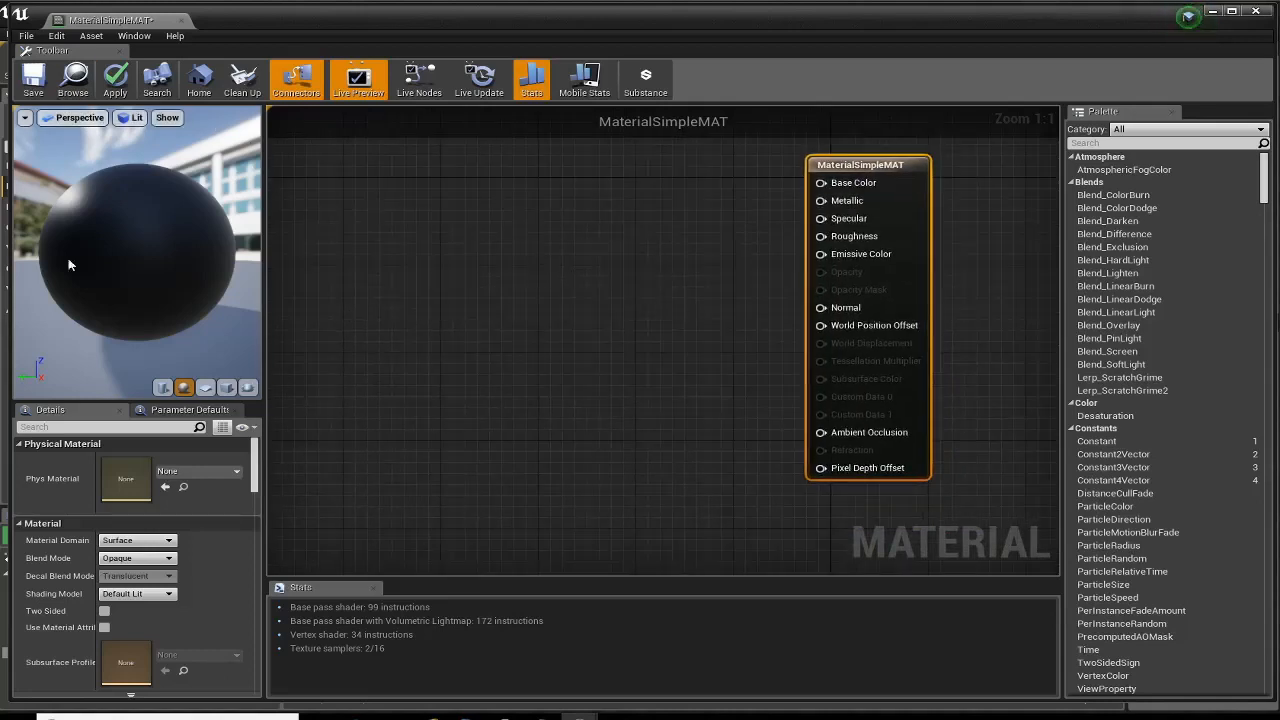
drag(266, 172, 313, 172)
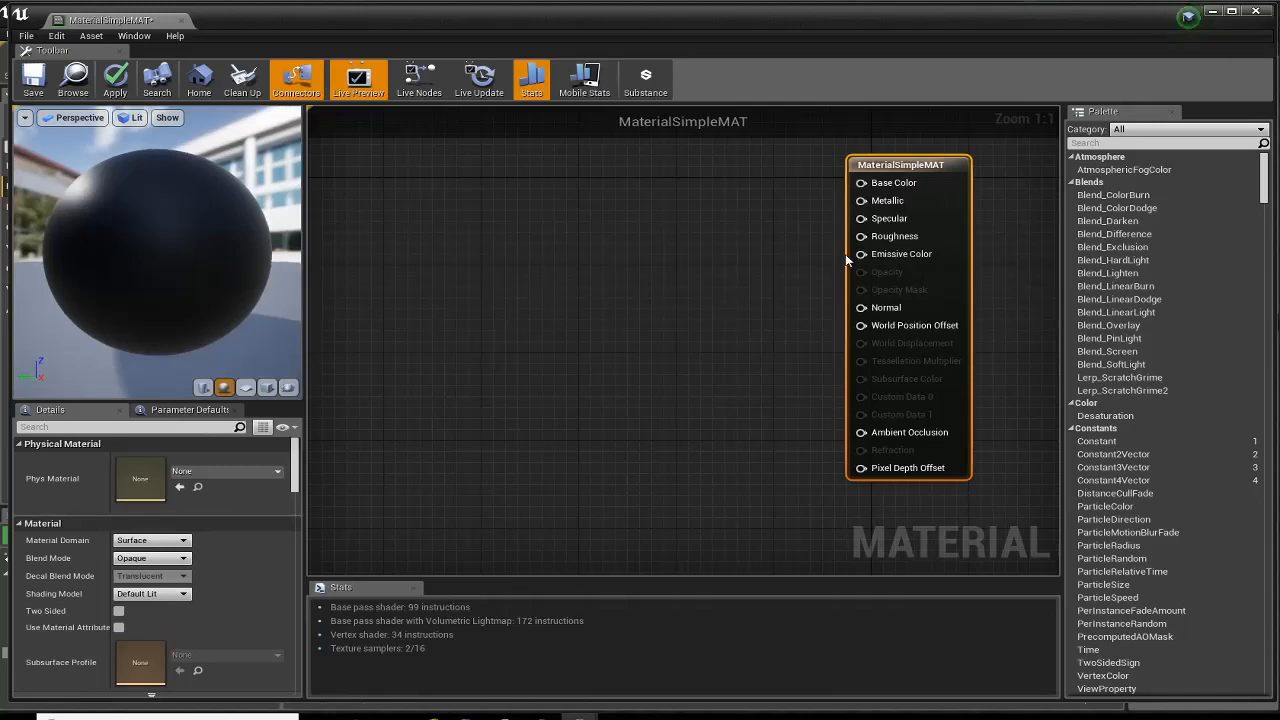
- Preview the material on the cylinder, sphere, plane and cube shapes, returning to the sphere and orbiting it
drag(143, 231, 104, 209)
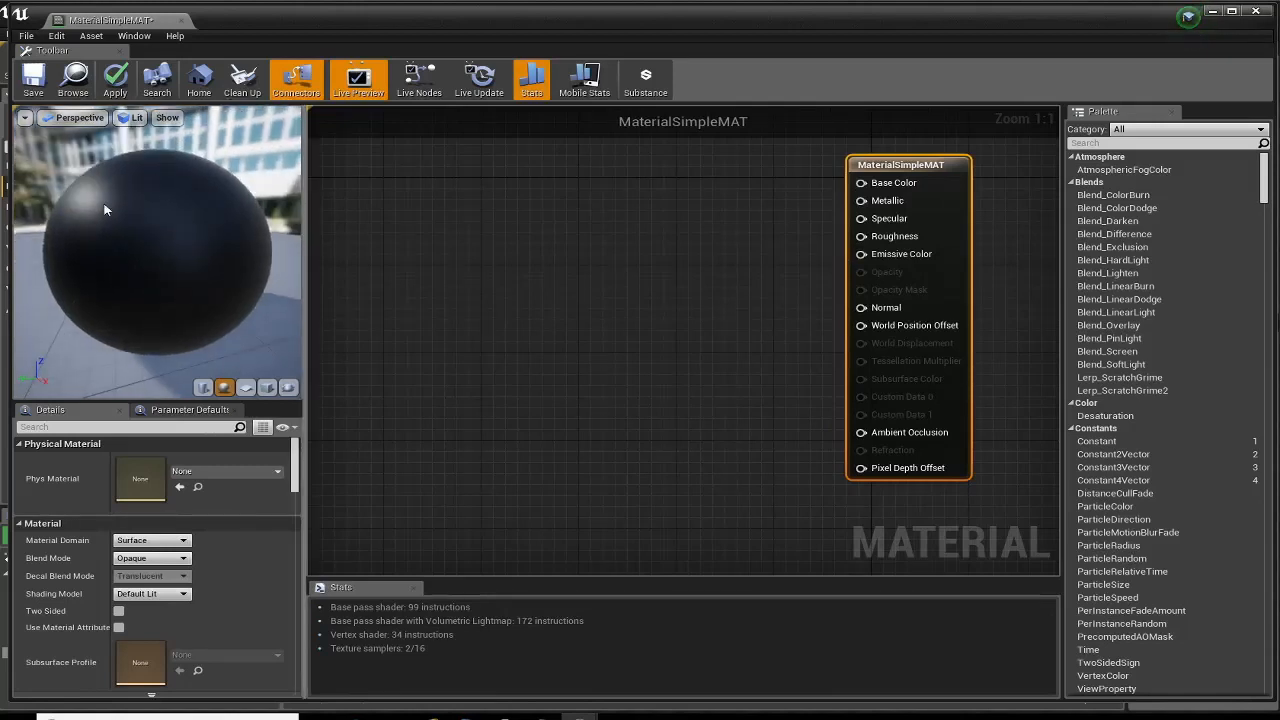
click(203, 387)
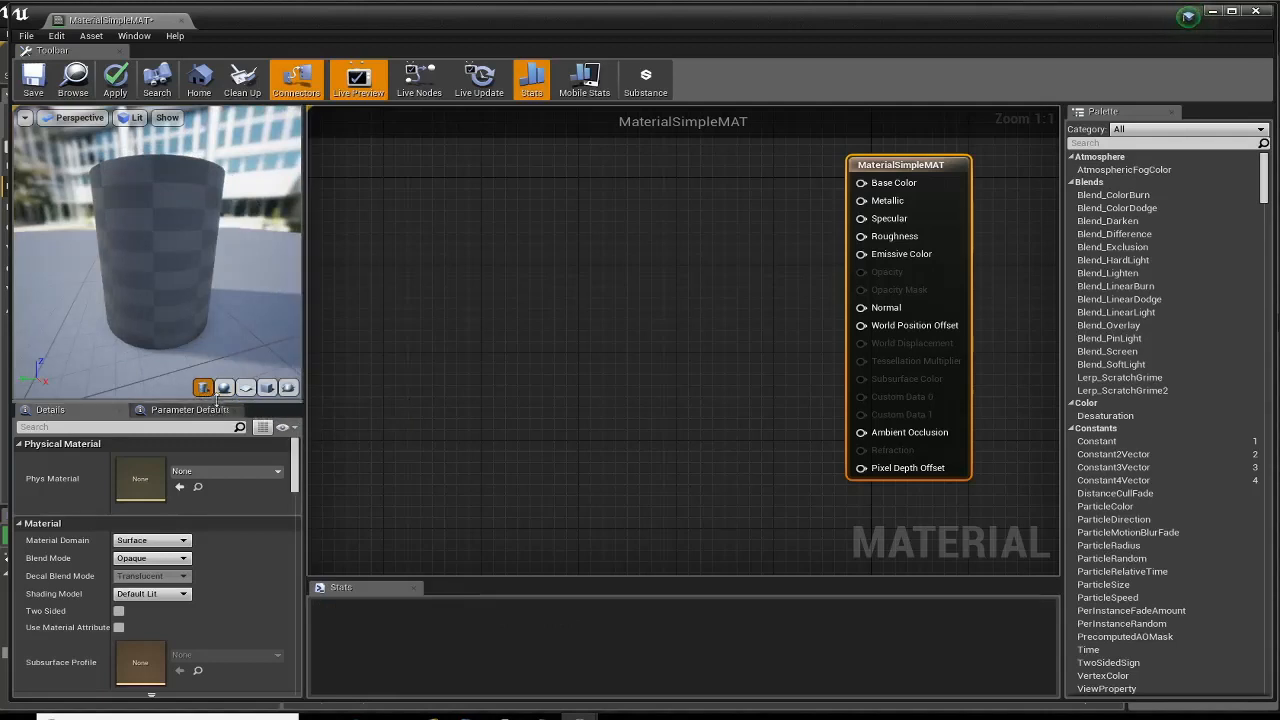
click(224, 388)
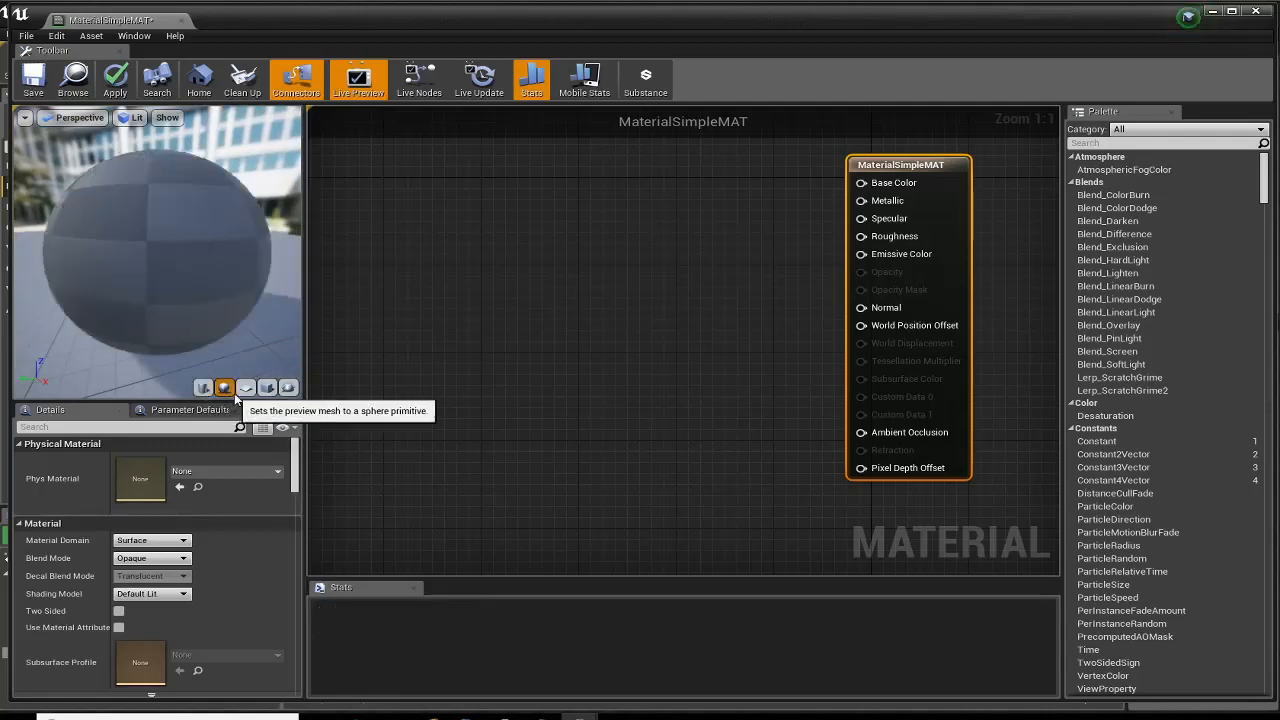
click(245, 388)
click(267, 388)
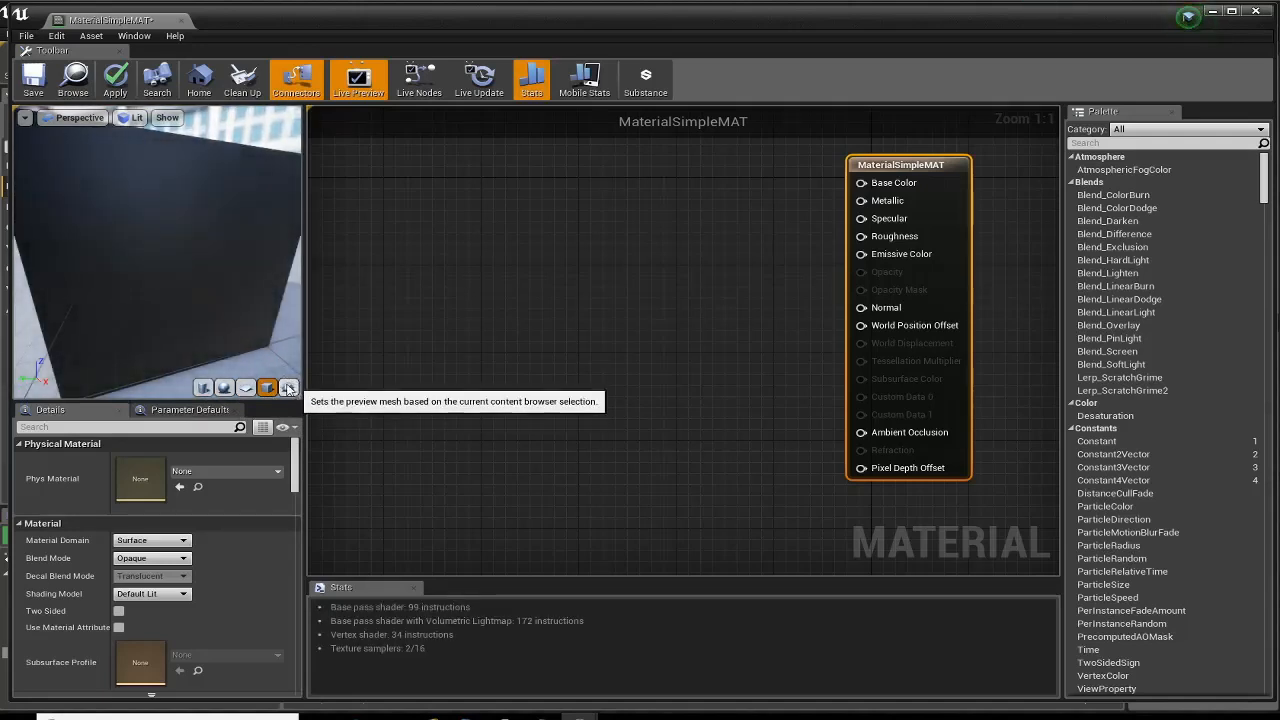
click(224, 388)
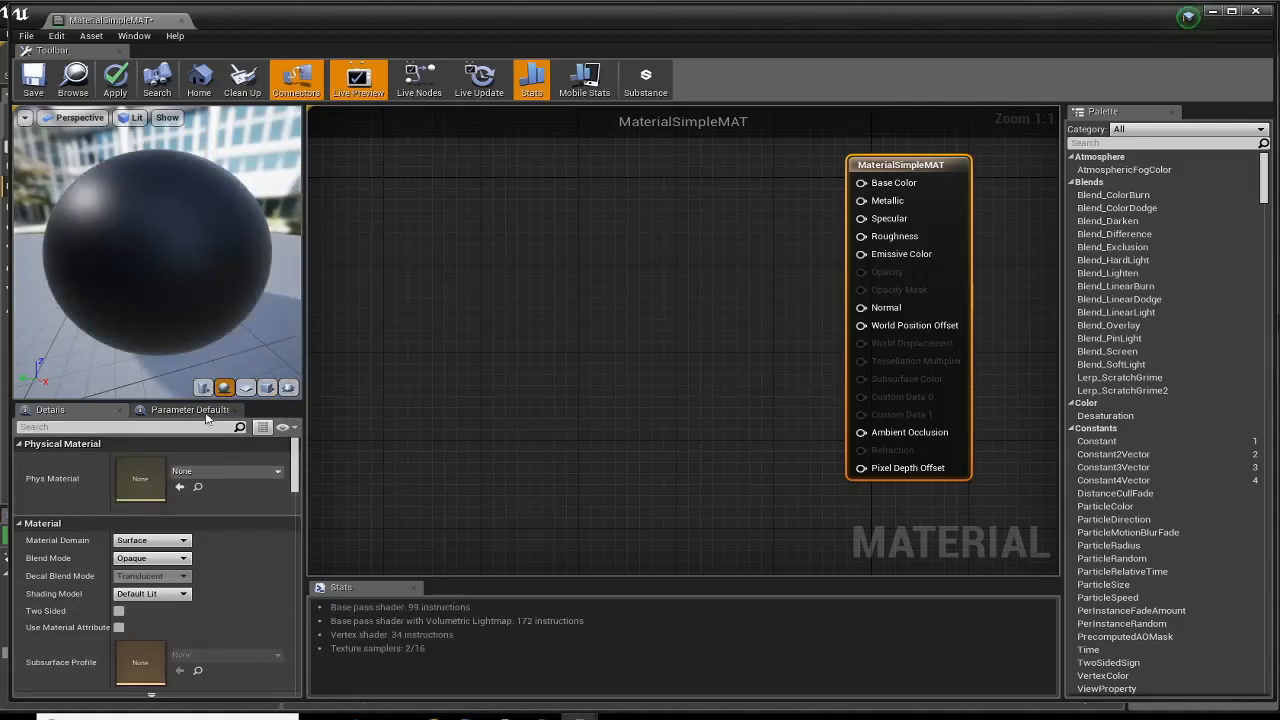
mouse_move(96, 228)
mouse_down()
mouse_move(96, 300)
mouse_move(100, 238)
mouse_up()
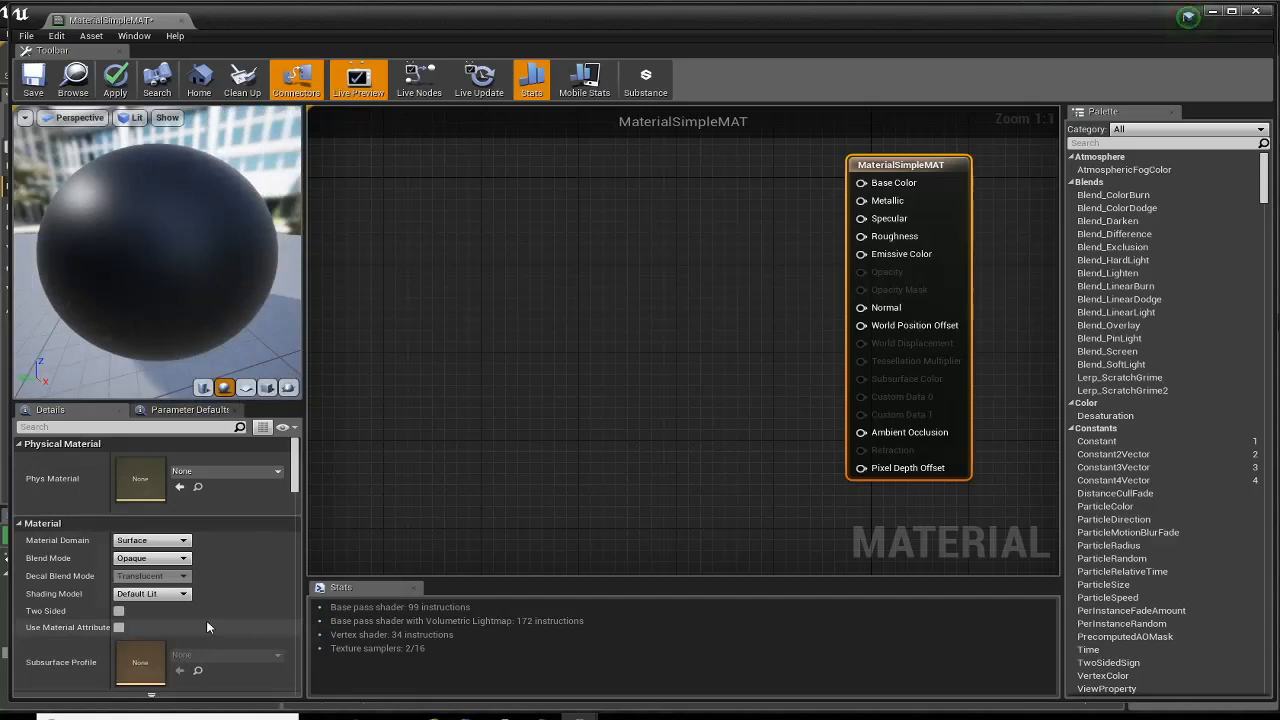
- Look through the palette of available material nodes, the result node's inputs and the material preview
drag(898, 160, 862, 161)
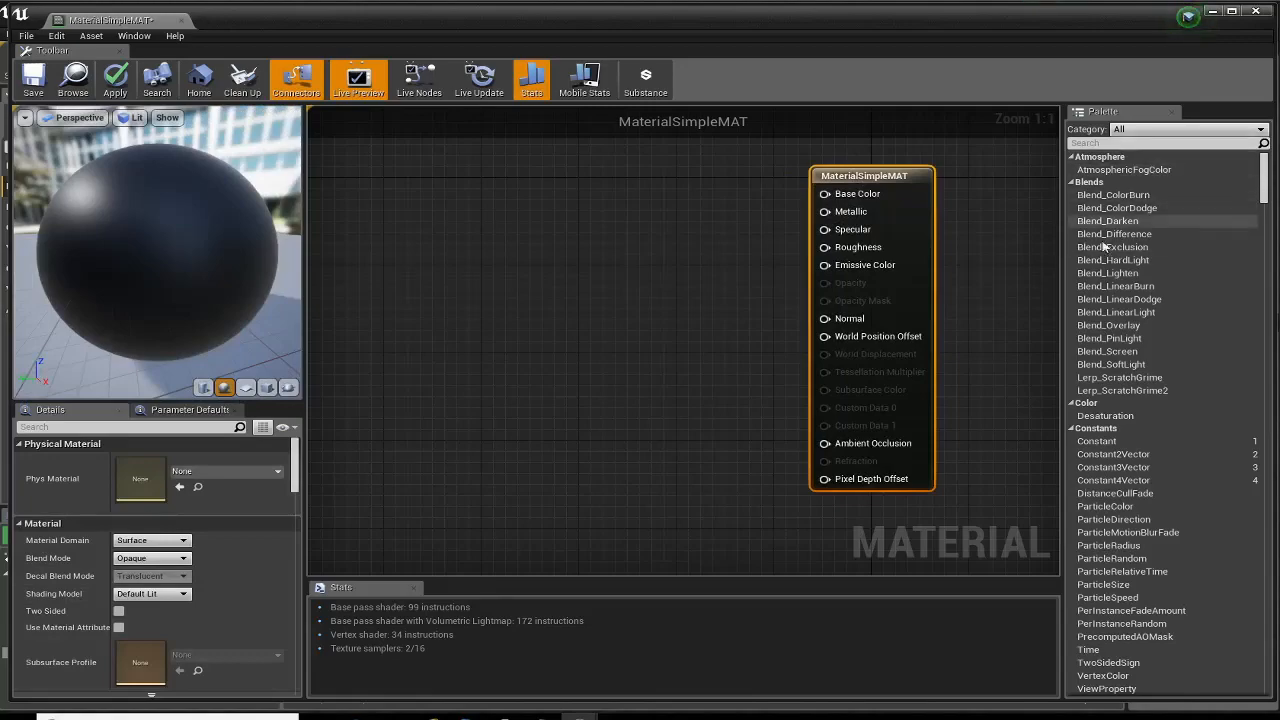
scroll(1150, 480, down, 8)
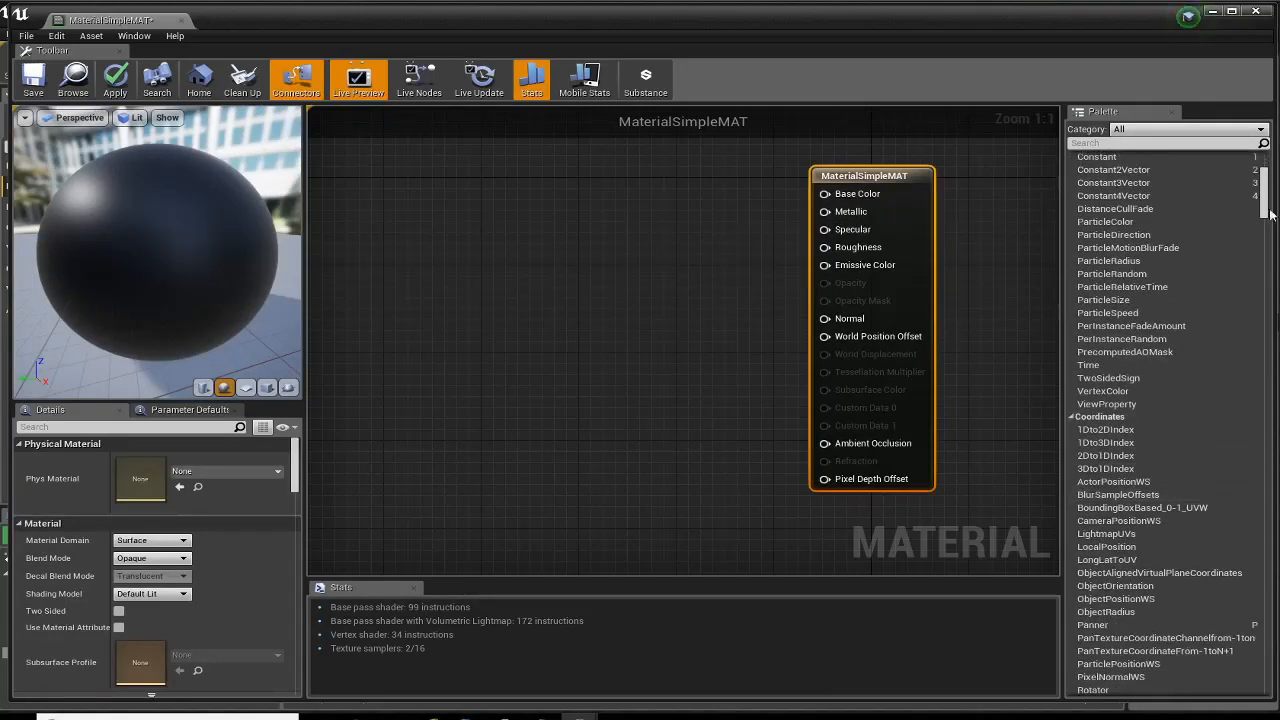
drag(1270, 215, 1221, 191)
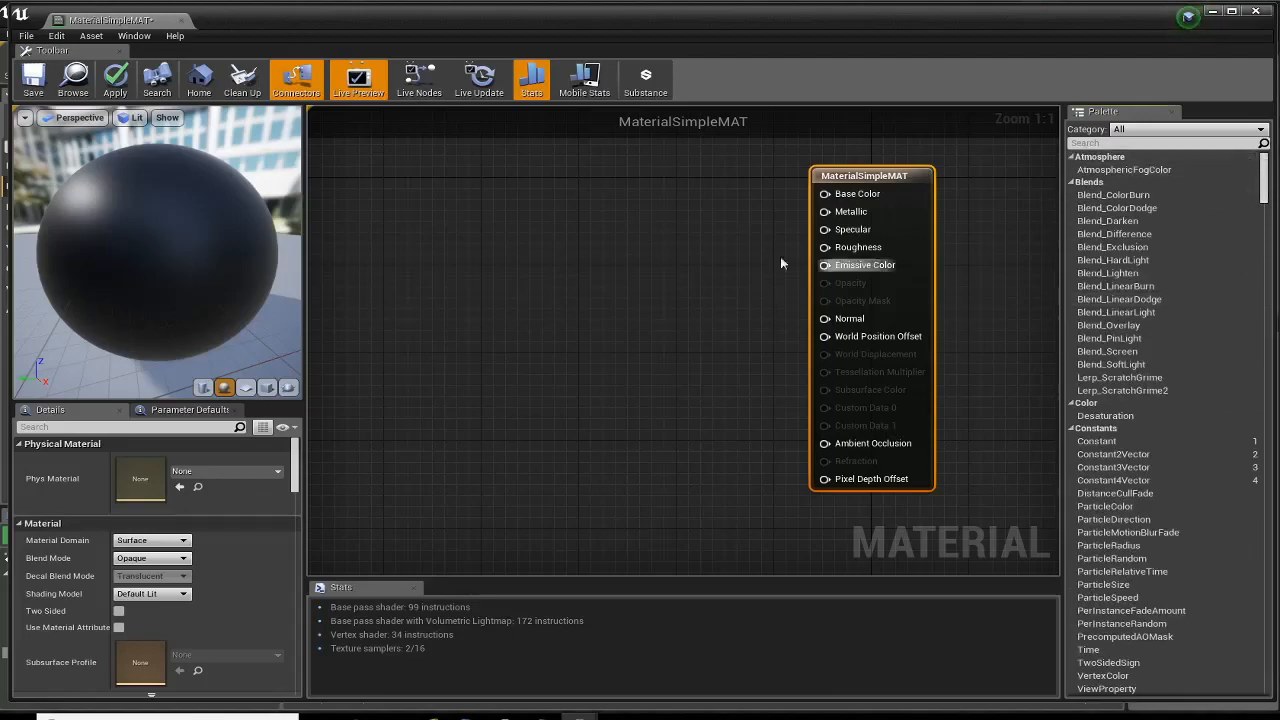
right_drag(687, 242, 608, 277)
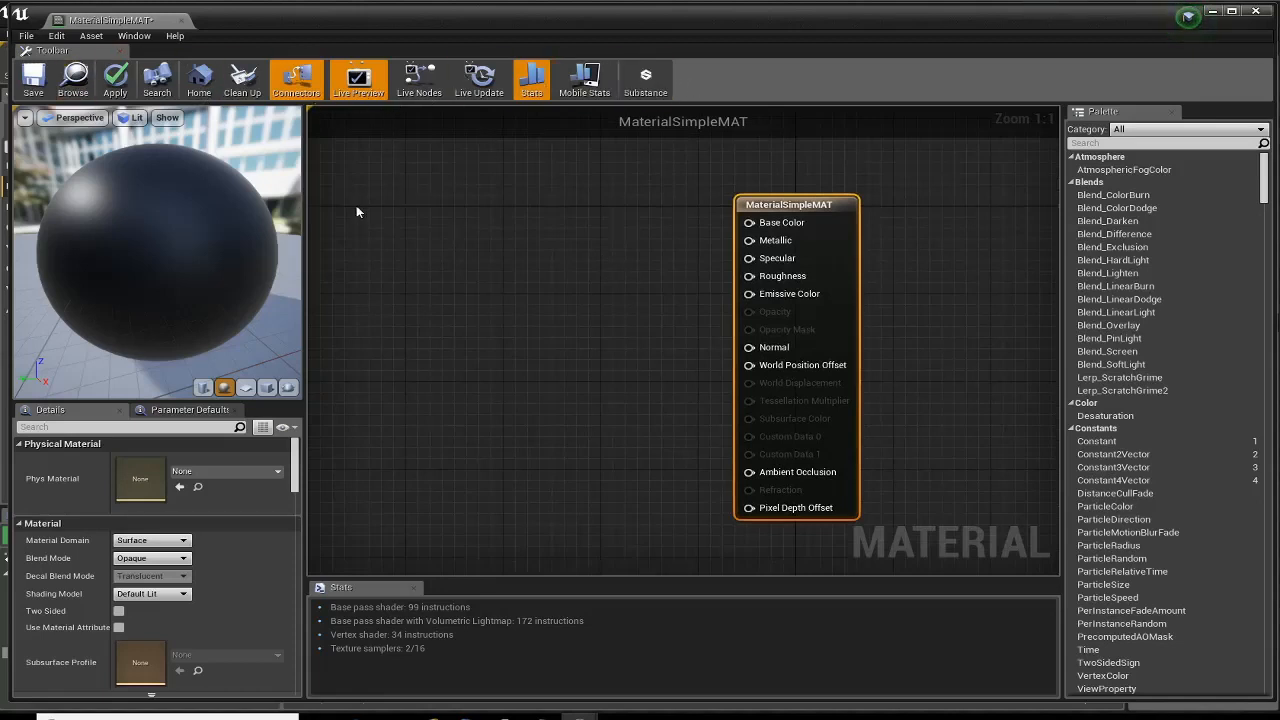
right_drag(486, 246, 419, 256)
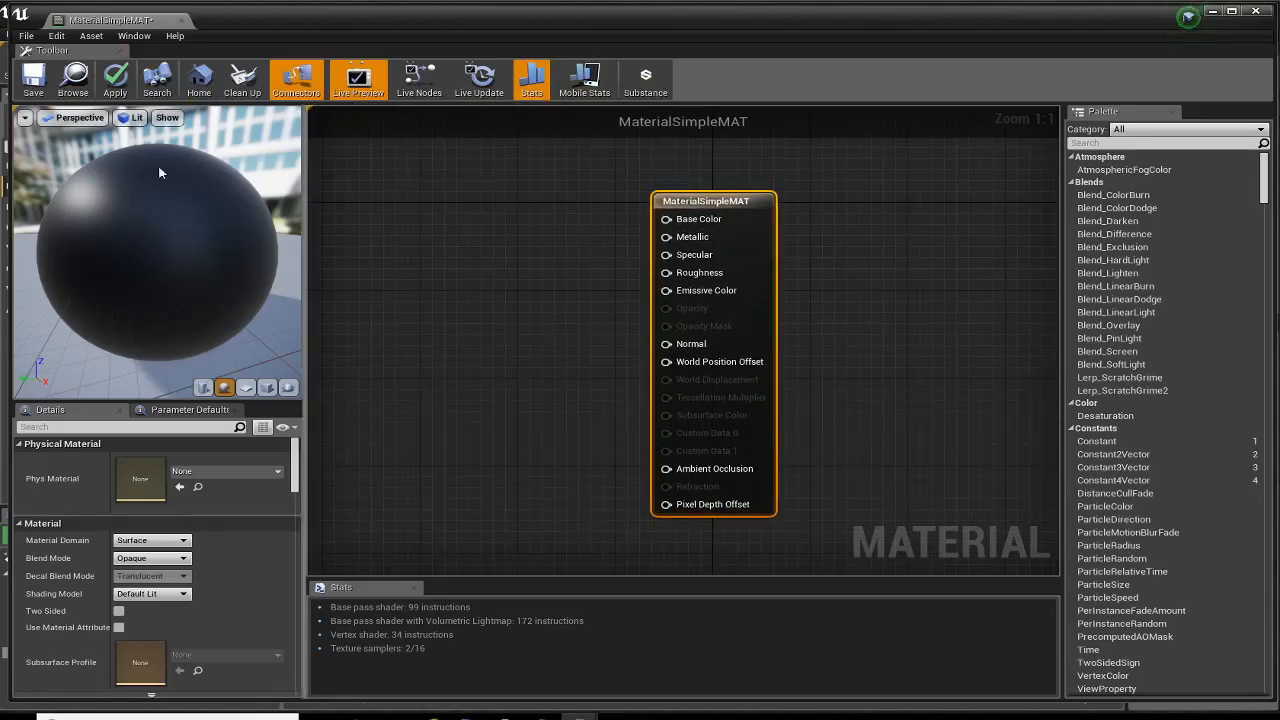
mouse_move(158, 164)
mouse_down()
mouse_move(190, 190)
mouse_move(160, 166)
mouse_up()
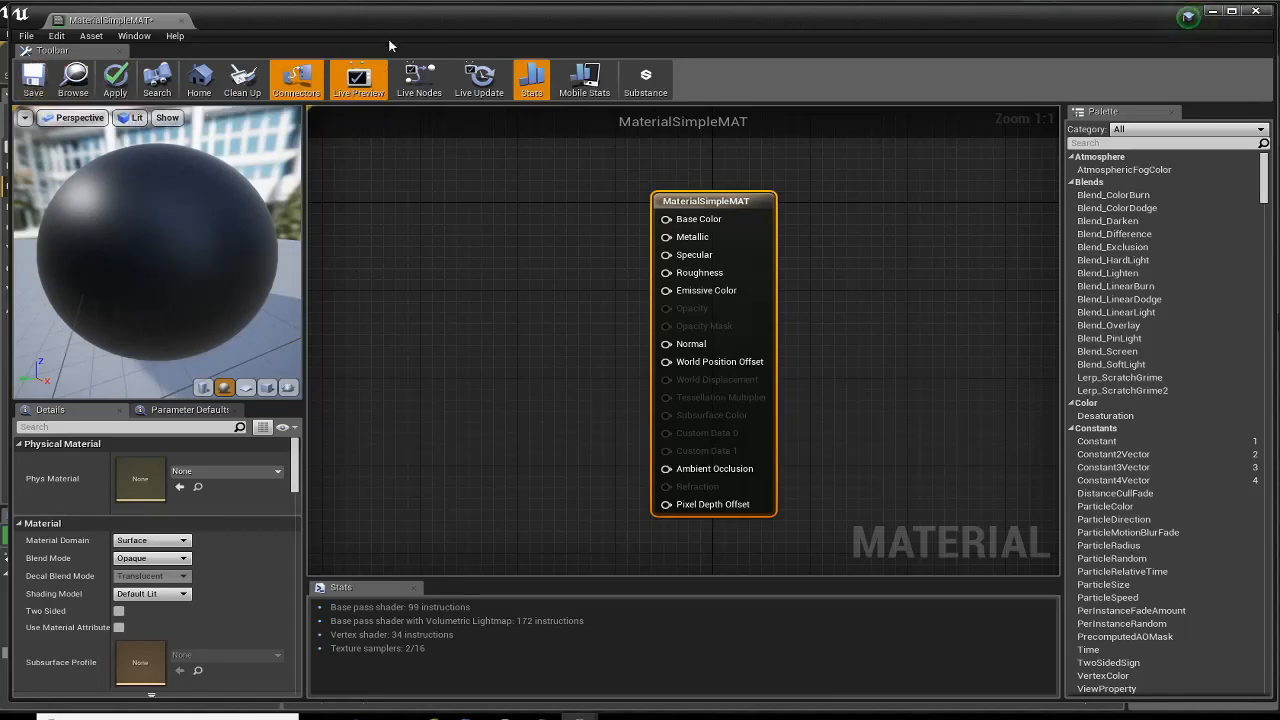
mouse_move(399, 22)
mouse_down()
mouse_move(461, 72)
mouse_move(880, 187)
mouse_move(671, 378)
mouse_move(597, 481)
mouse_move(580, 423)
mouse_move(414, 114)
mouse_move(390, 8)
mouse_move(389, 20)
mouse_up()
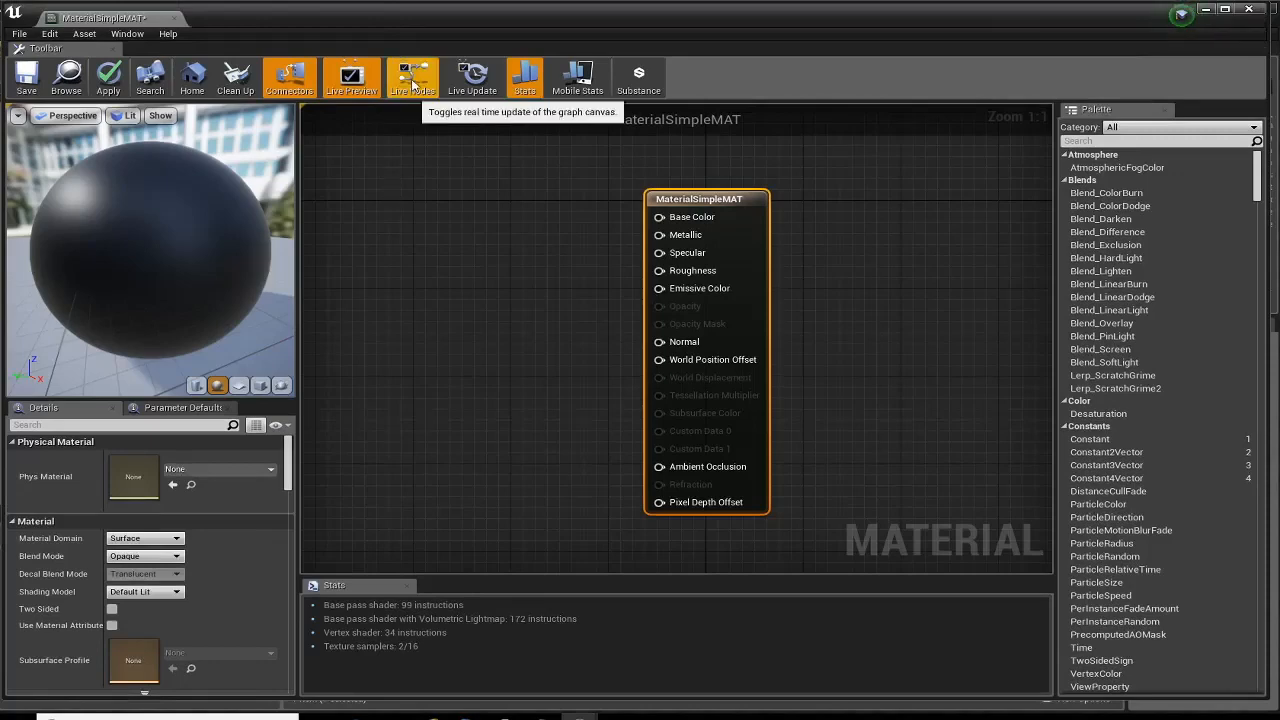
right_drag(412, 270, 494, 252)
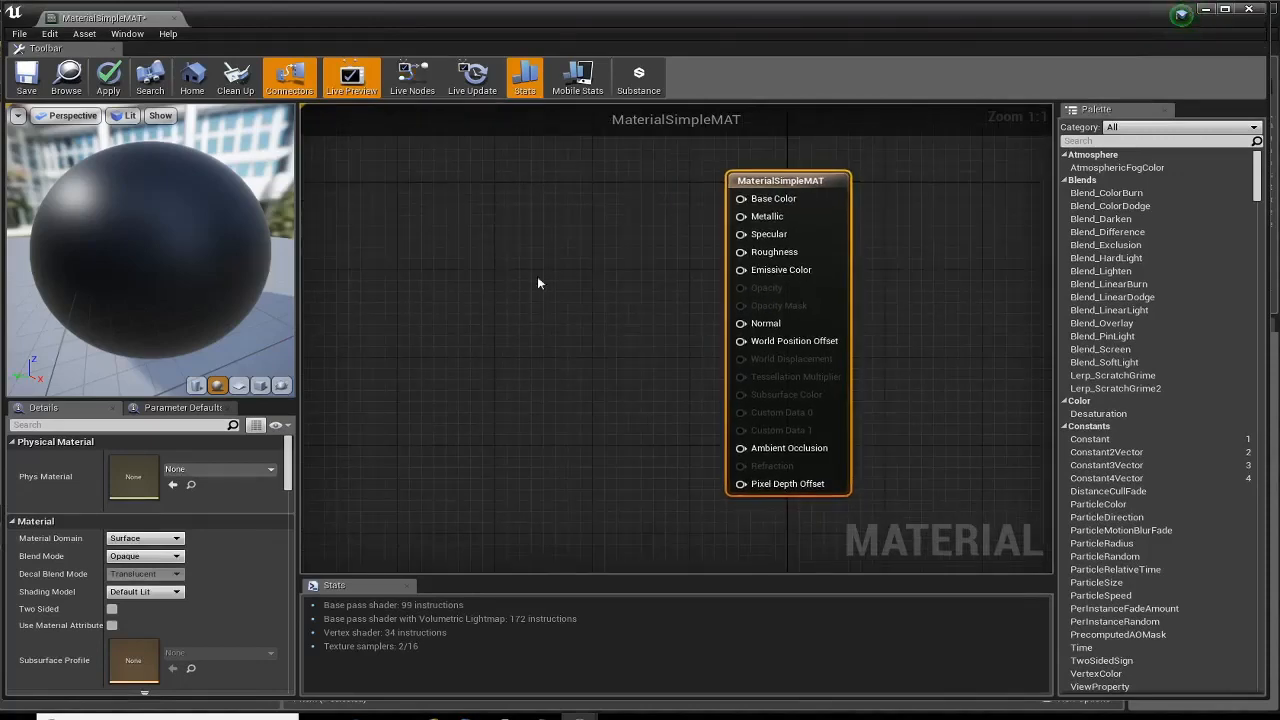
click(422, 86)
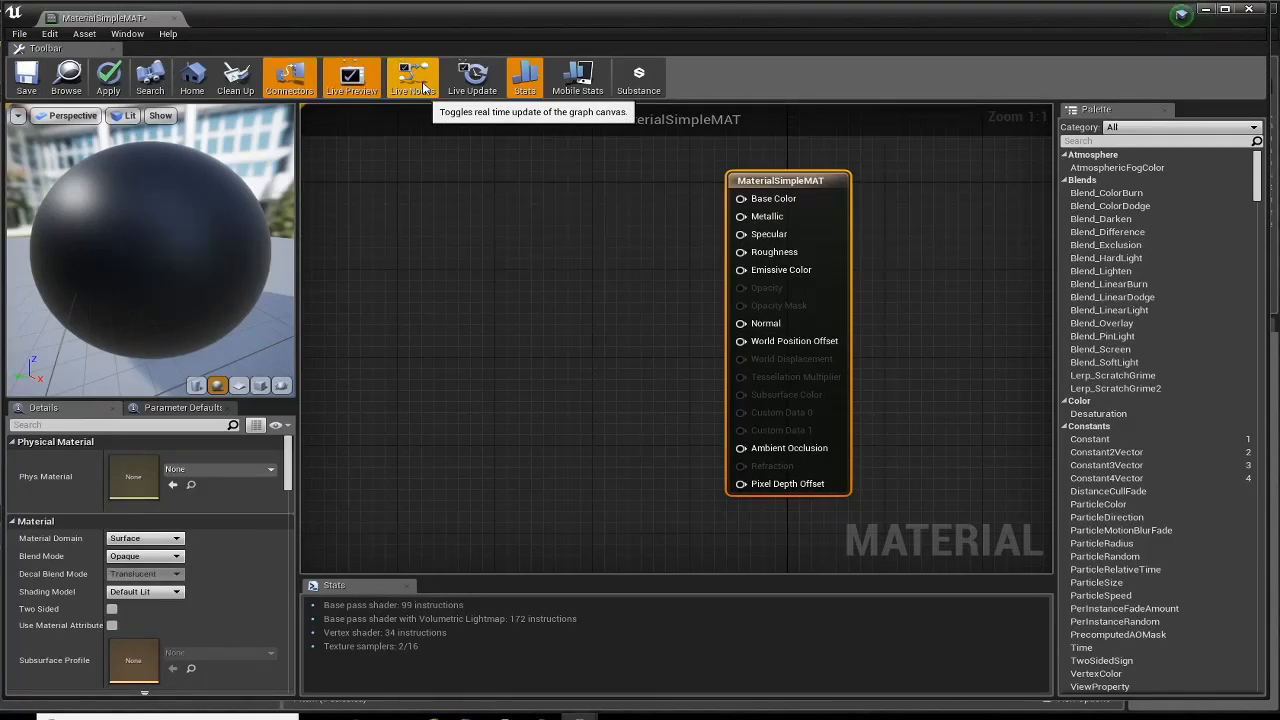
click(422, 86)
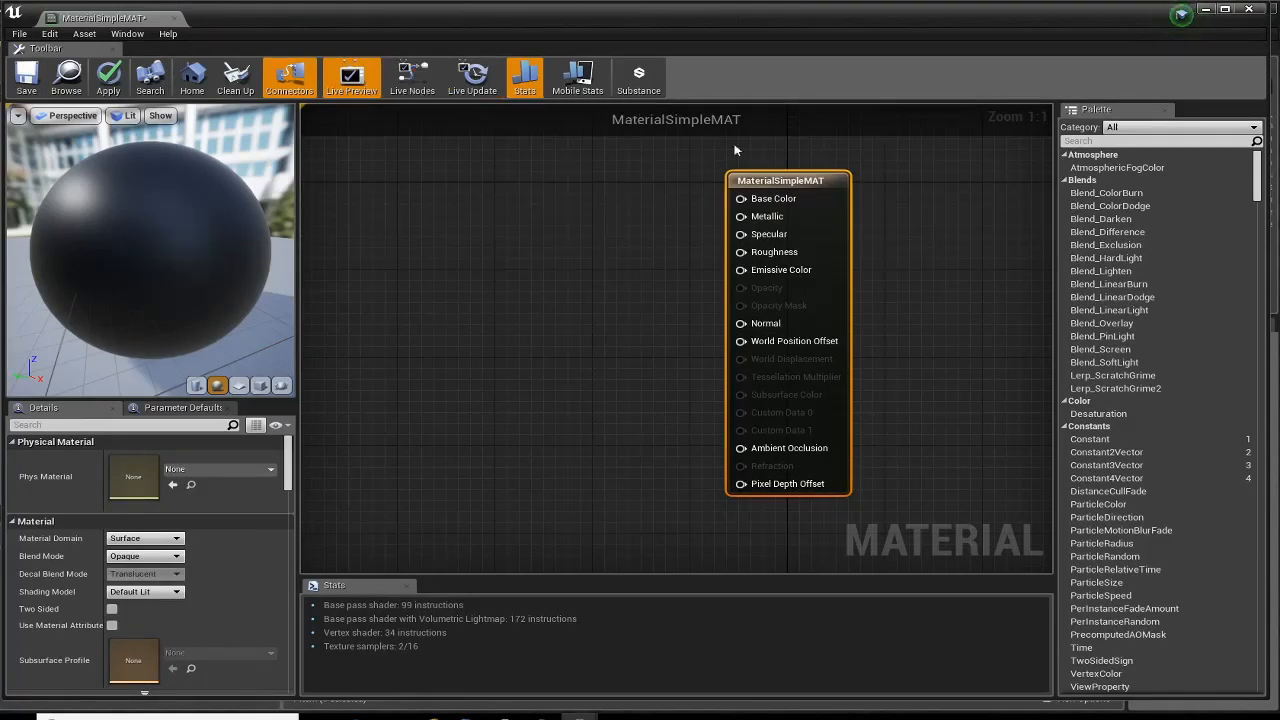
drag(796, 184, 723, 195)
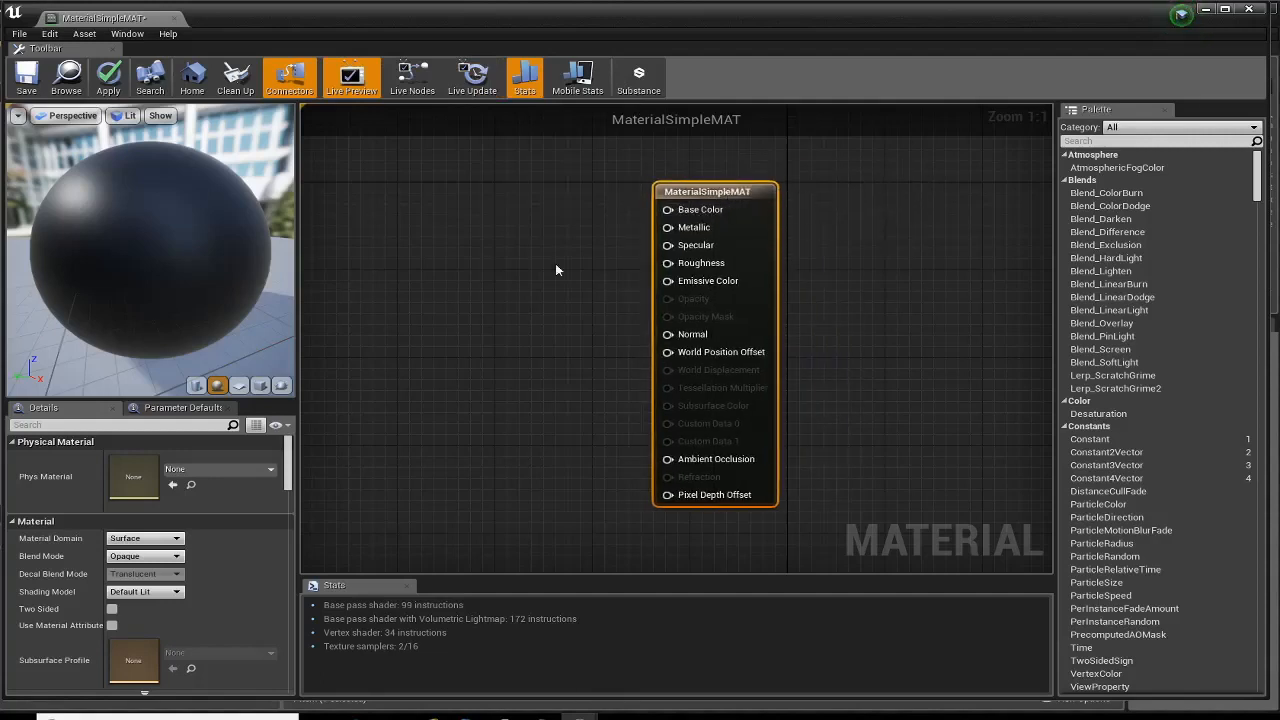
right_drag(529, 274, 550, 280)
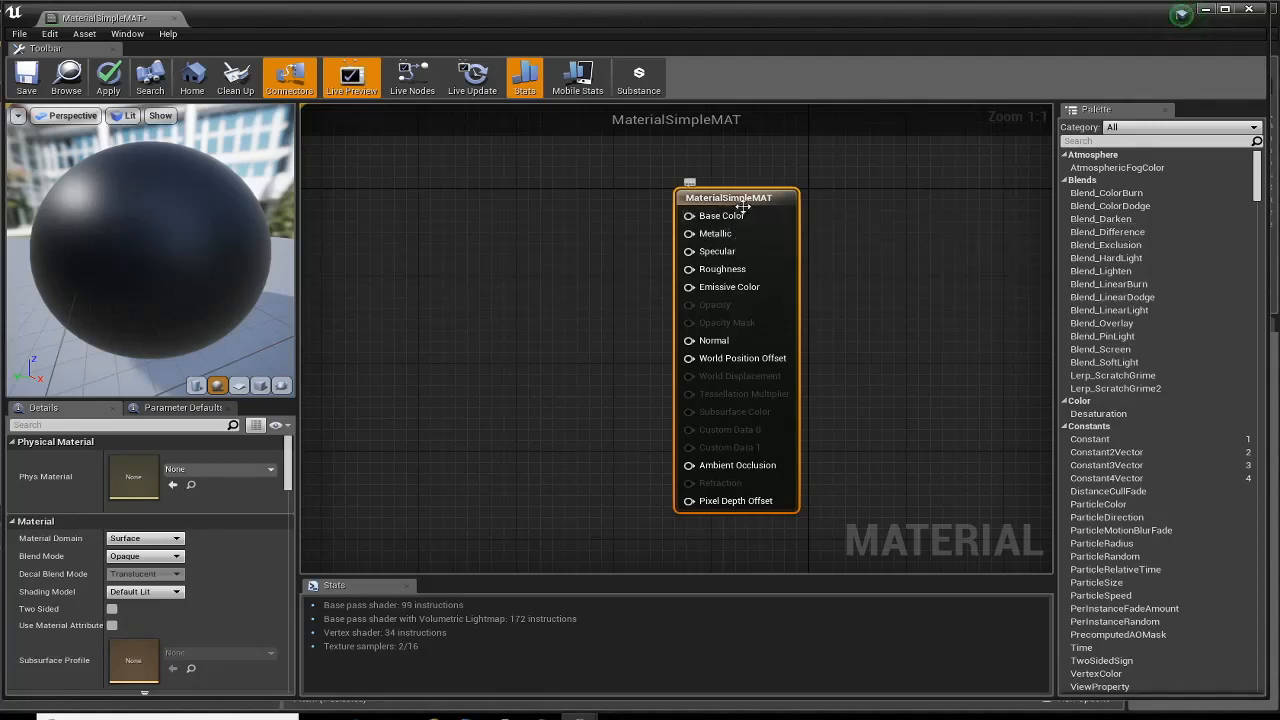
drag(743, 206, 755, 195)
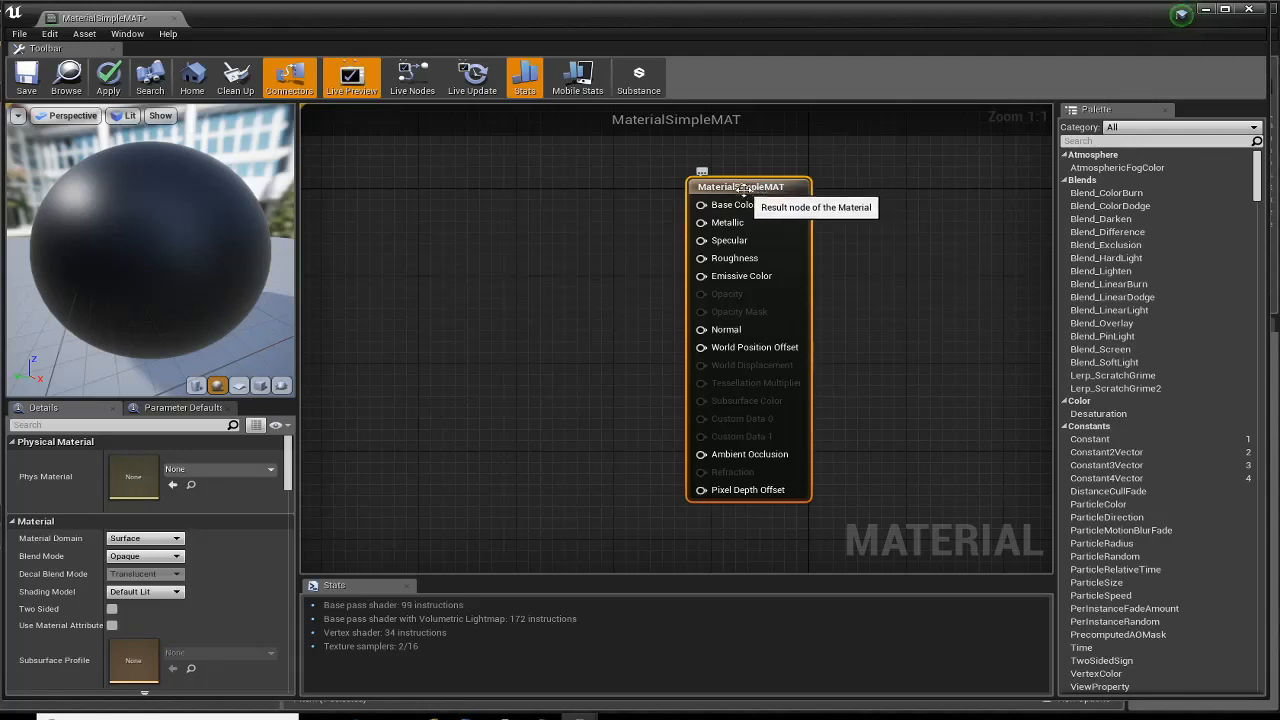
- Switch the material preview to the plane shape and orbit around it
scroll(755, 186, up, 3)
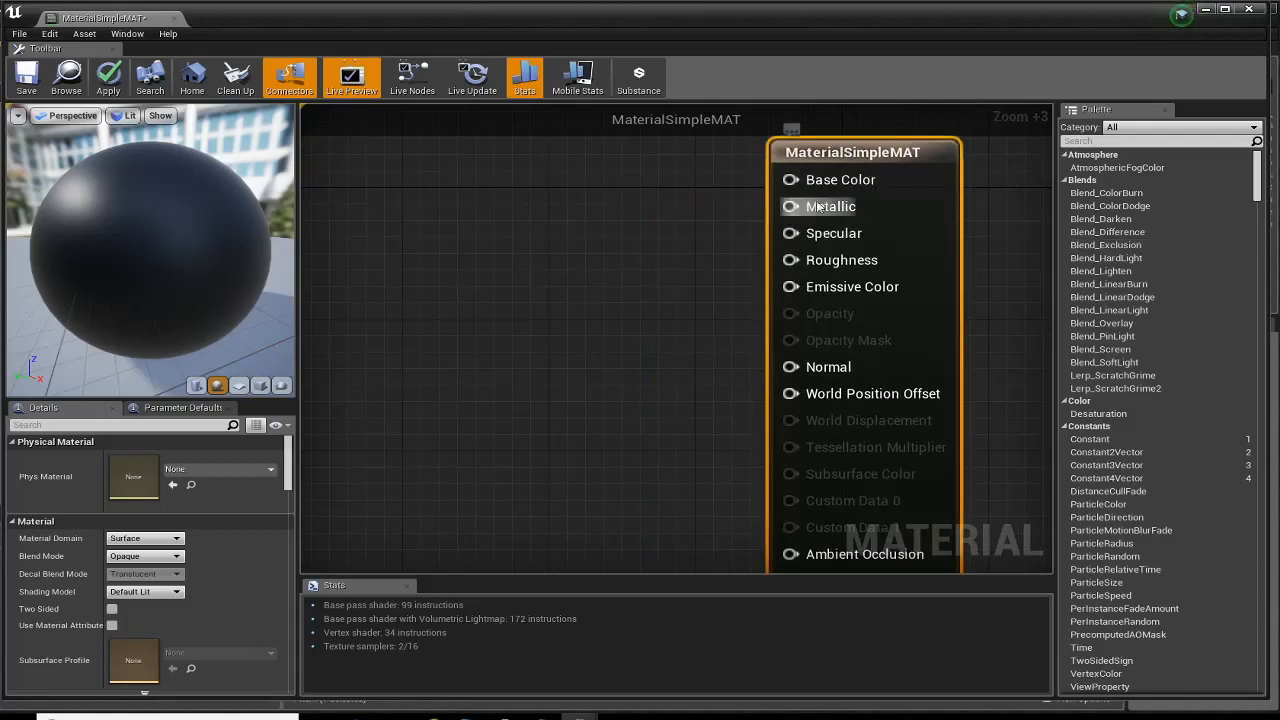
right_drag(623, 311, 632, 286)
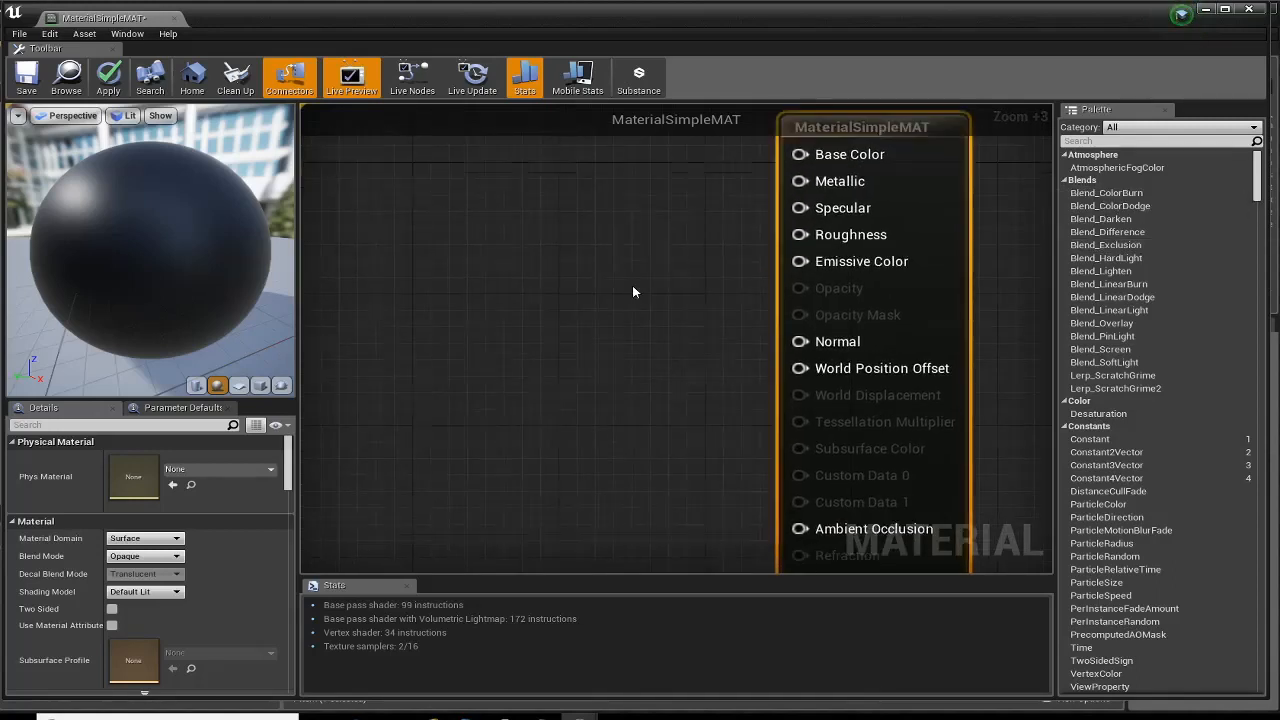
scroll(632, 285, down, 2)
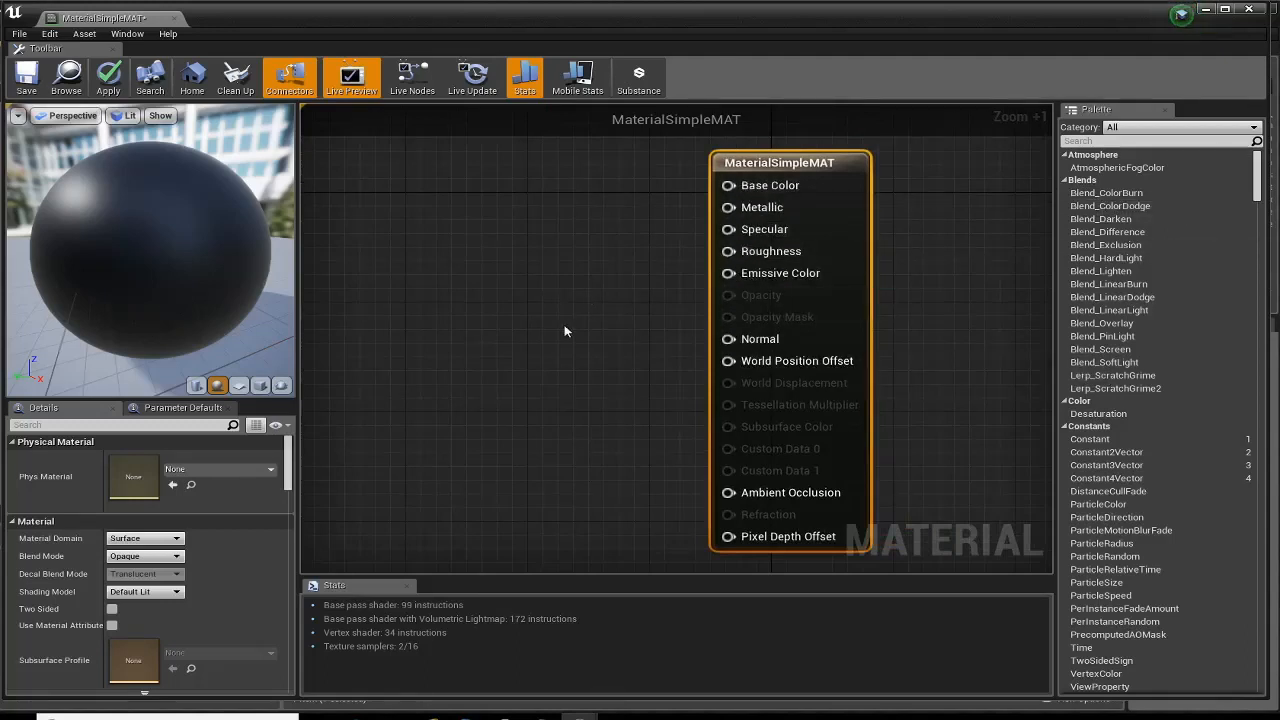
click(239, 386)
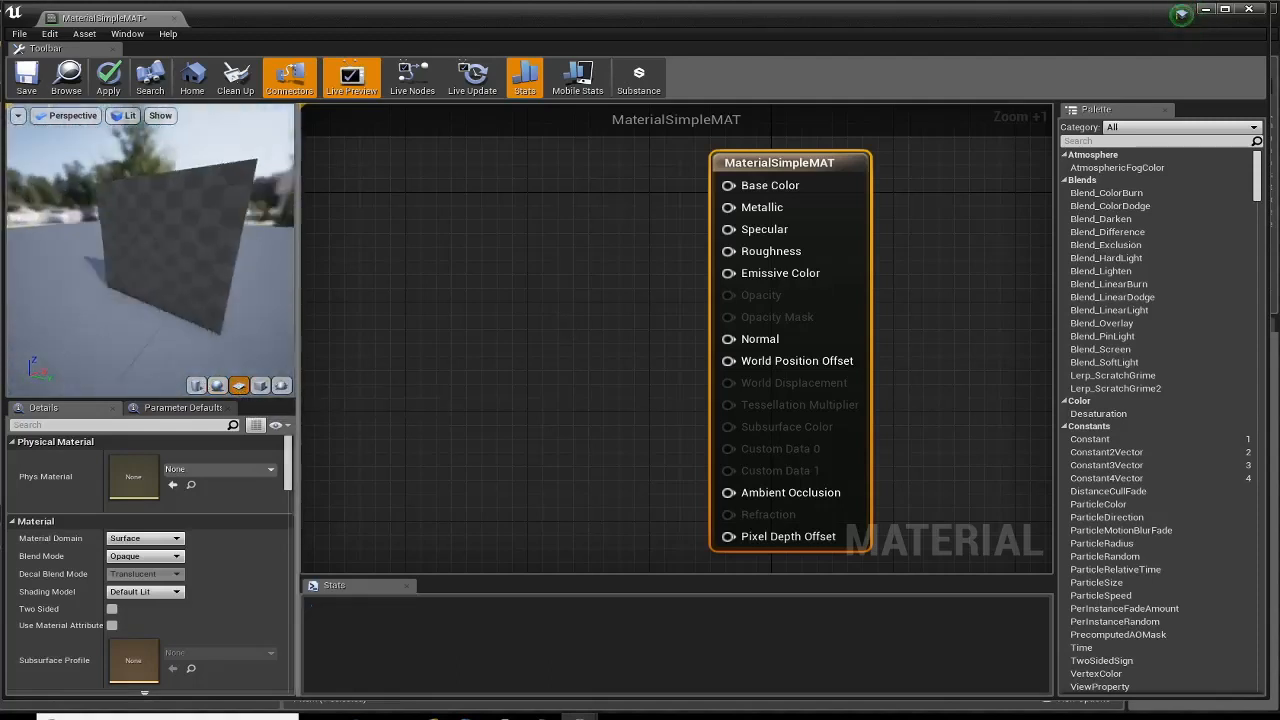
drag(117, 222, 170, 222)
scroll(105, 233, down, 2)
scroll(105, 233, up, 2)
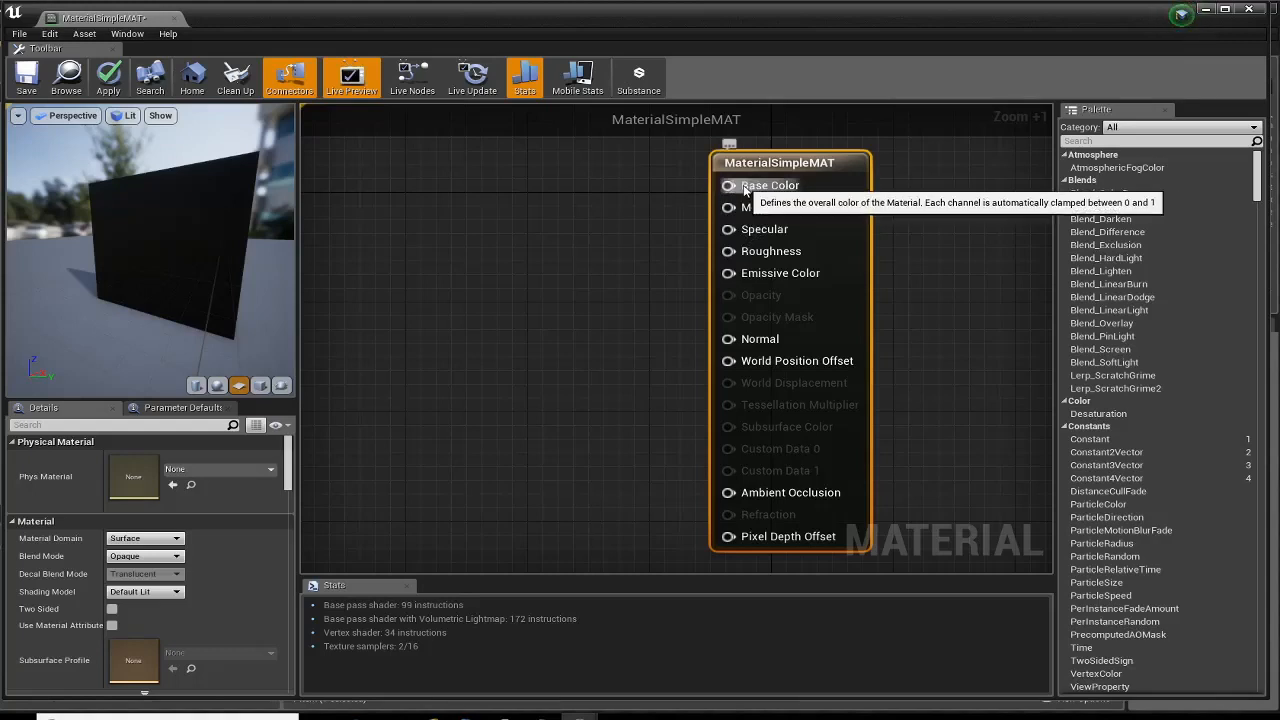
- Review the result node's Base Color and Metallic inputs, moving the node slightly up in the graph
right_drag(745, 190, 729, 176)
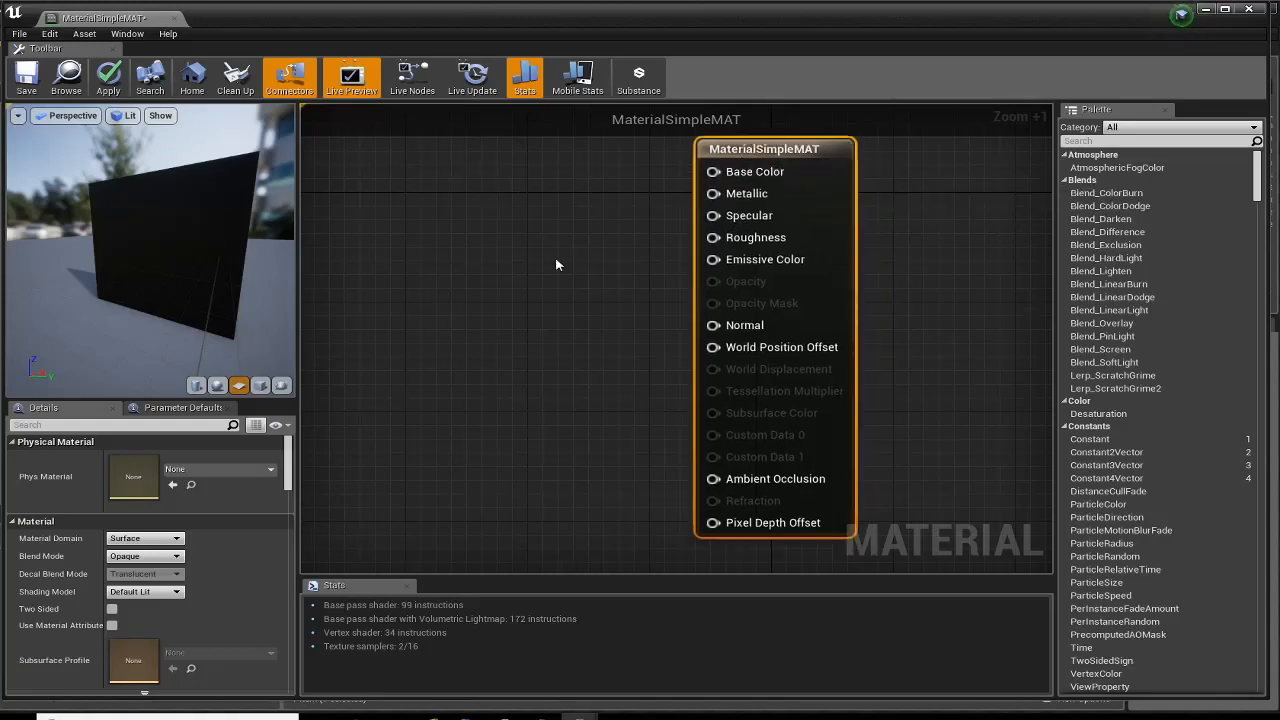
right_drag(557, 266, 553, 300)
scroll(585, 268, down, 1)
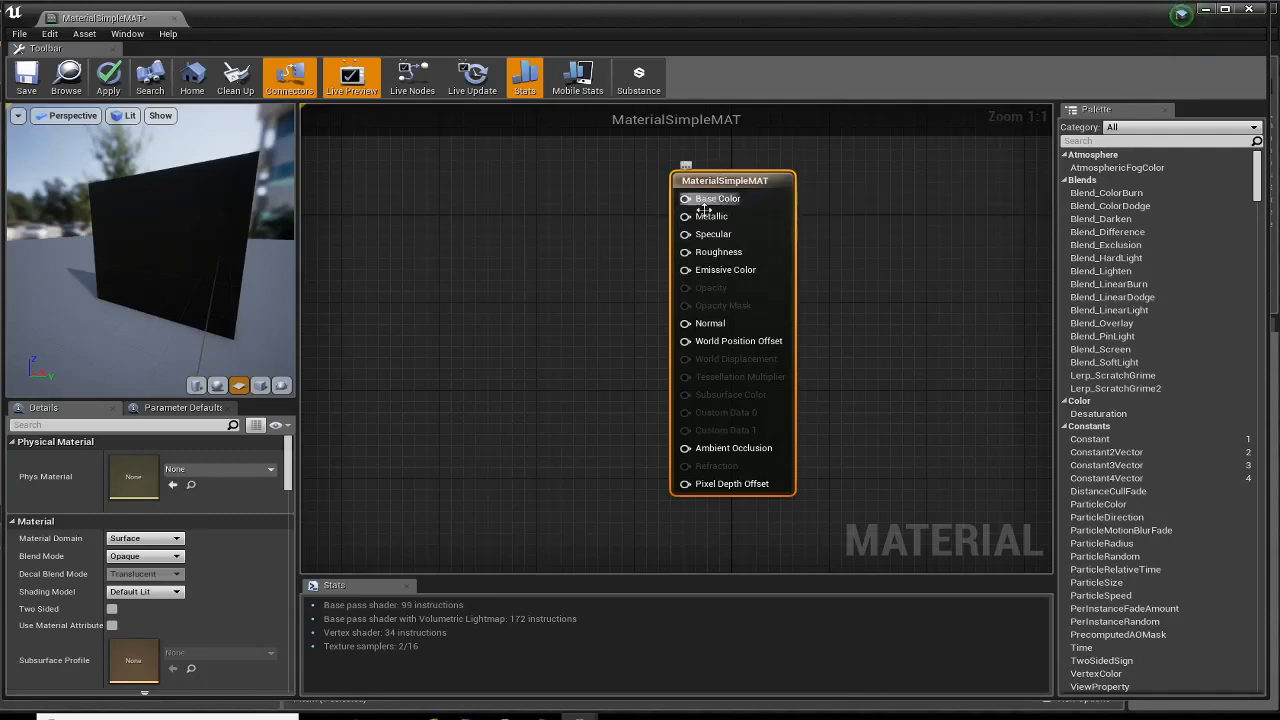
right_drag(558, 255, 623, 308)
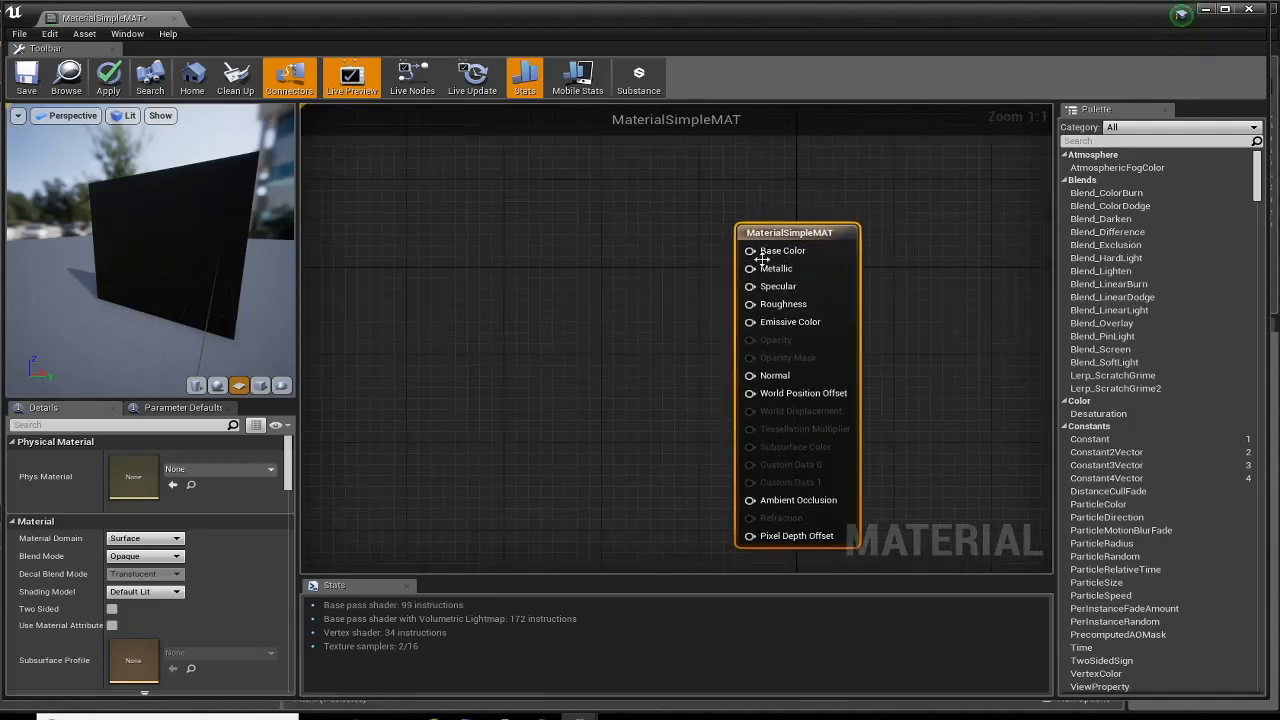
drag(773, 235, 773, 224)
scroll(780, 266, up, 1)
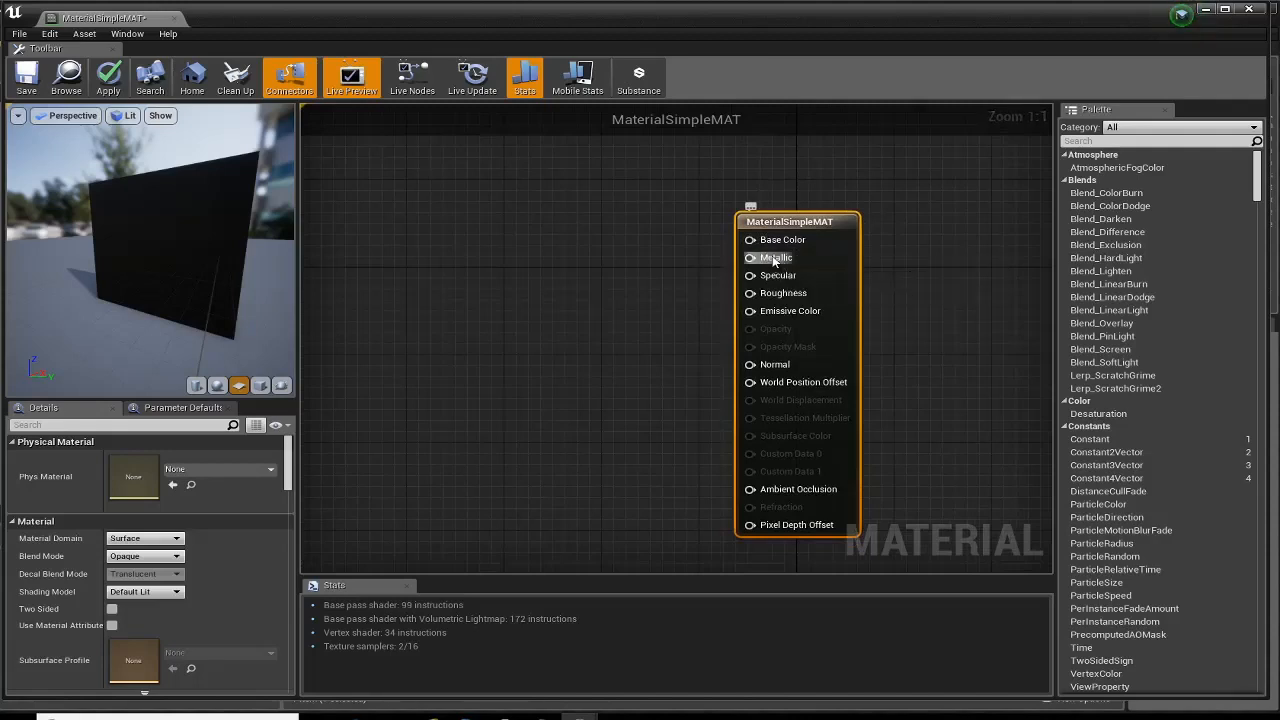
- Add a Constant3Vector node to the graph and place it beside the MaterialSimpleMAT result node
right_click(465, 208)
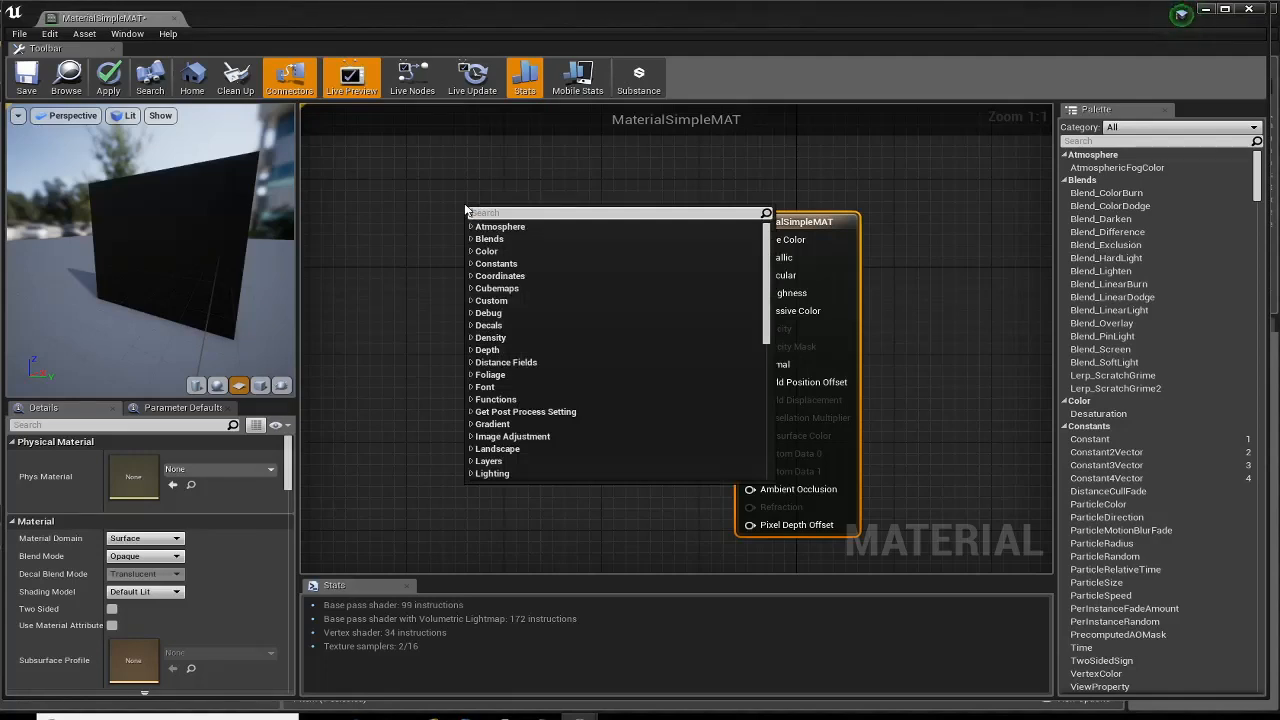
text(2)
text(ons)
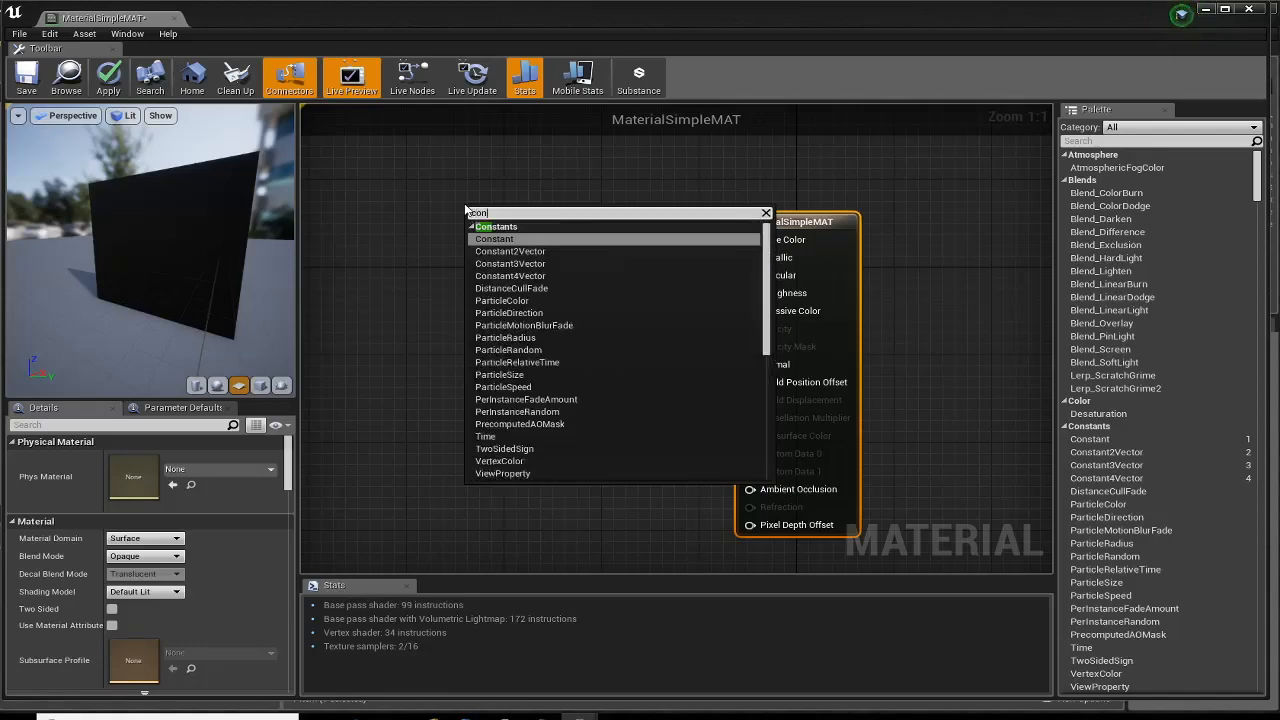
click(510, 264)
scroll(518, 254, up, 3)
drag(518, 213, 558, 260)
right_drag(534, 423, 513, 381)
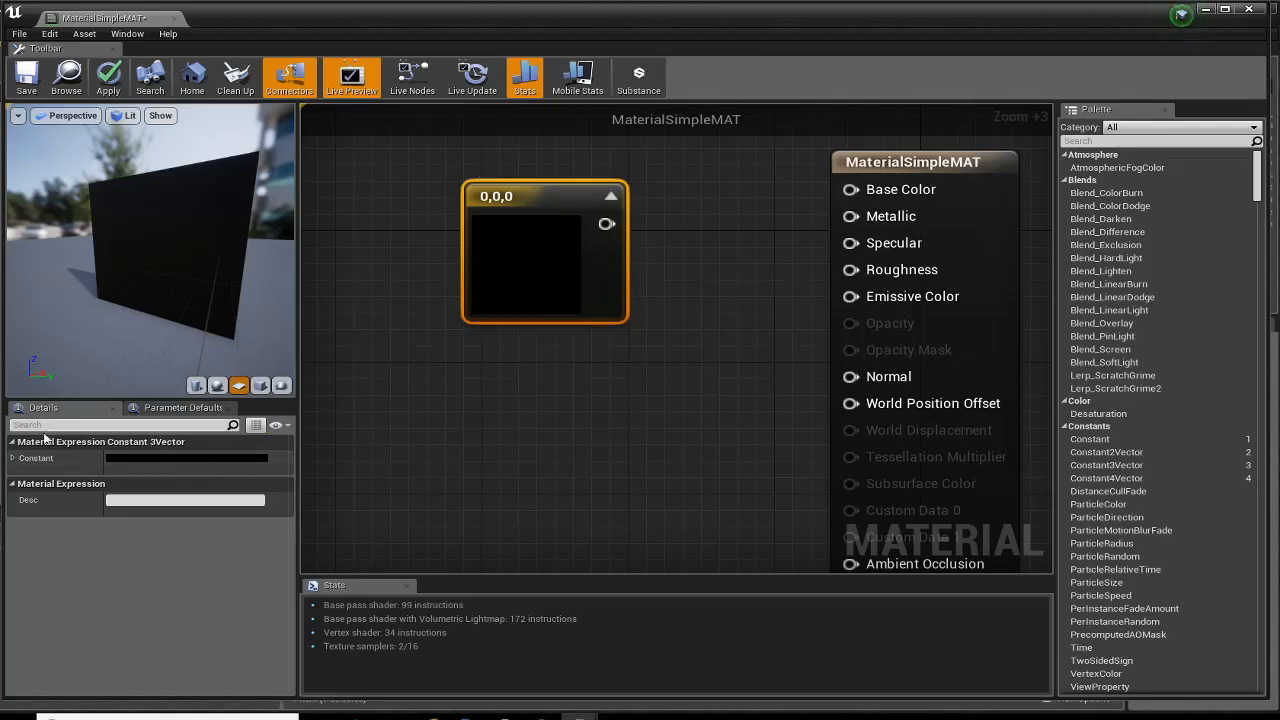
- Set the Constant3Vector colour to a violet blue with R 0.1388, G 0.105379 and B 1.0
click(13, 458)
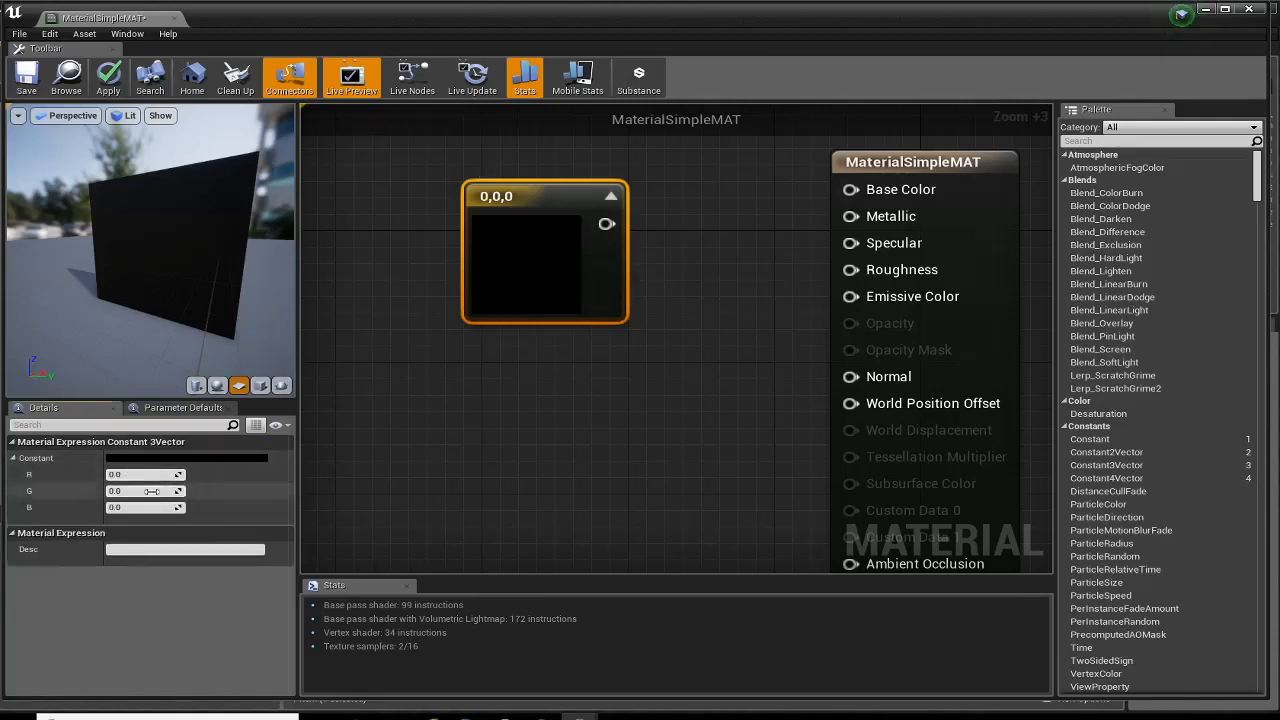
double_click(500, 258)
drag(636, 275, 566, 178)
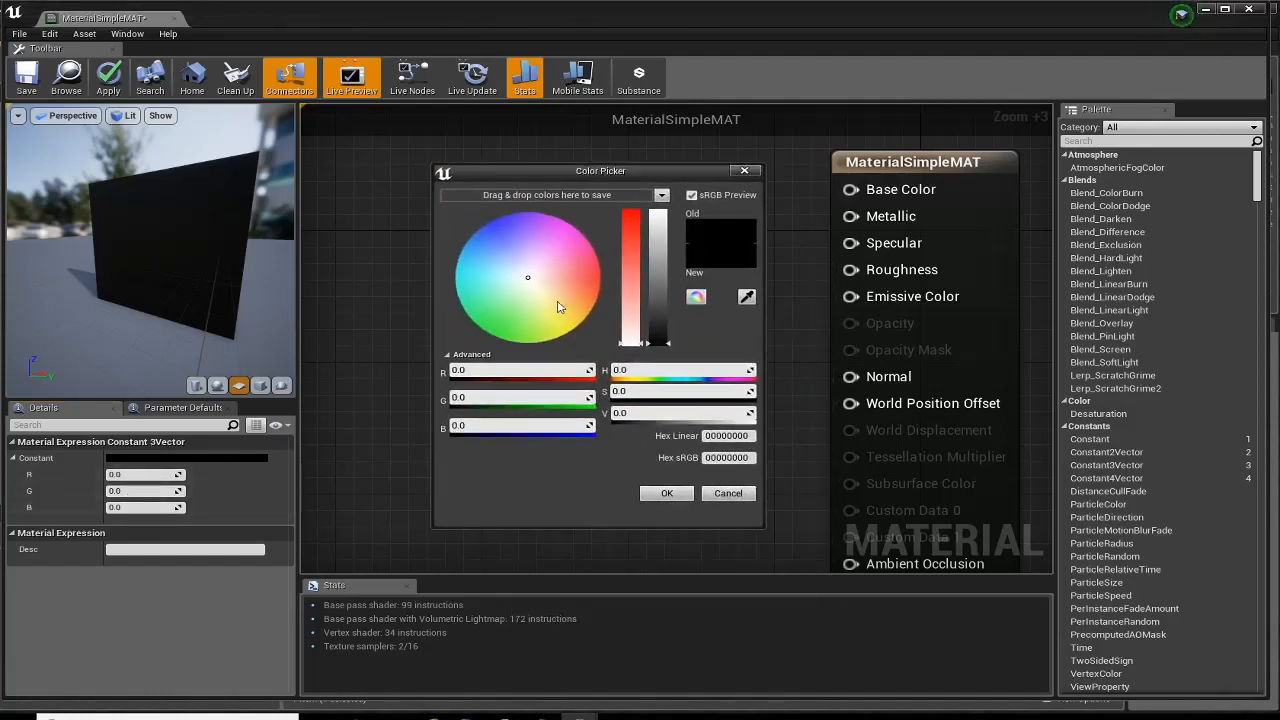
drag(530, 284, 580, 267)
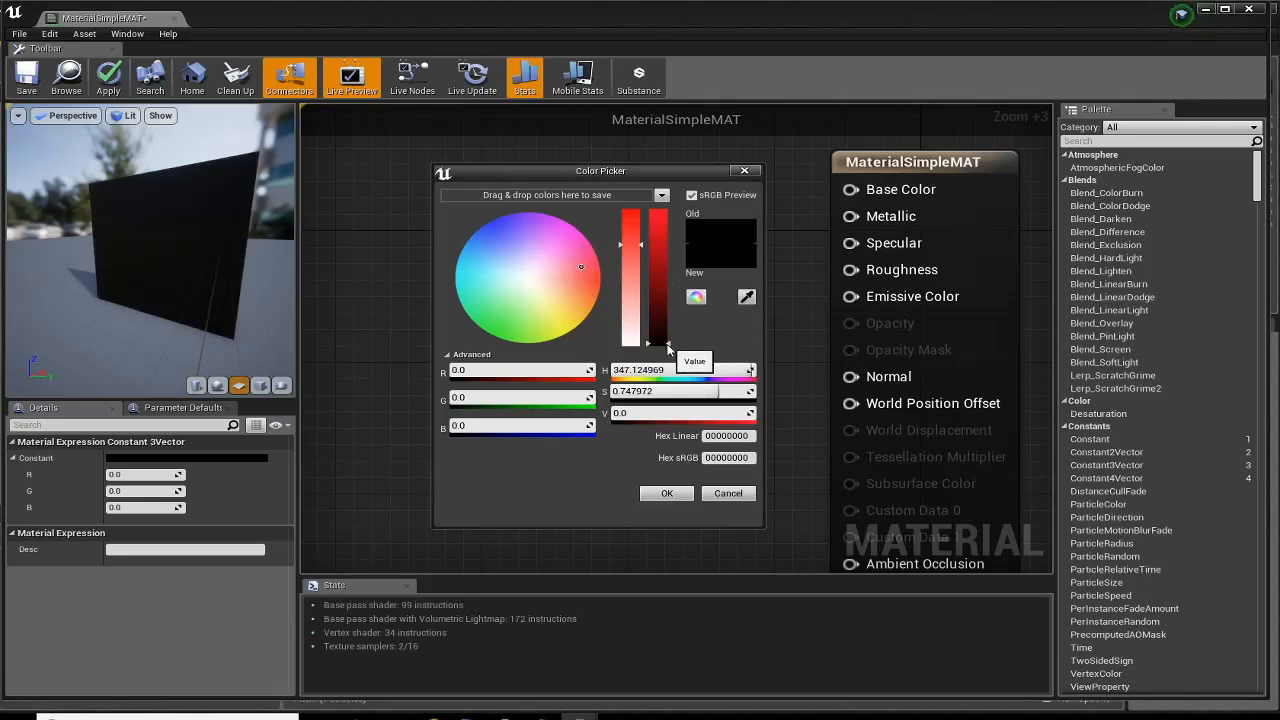
drag(669, 345, 667, 212)
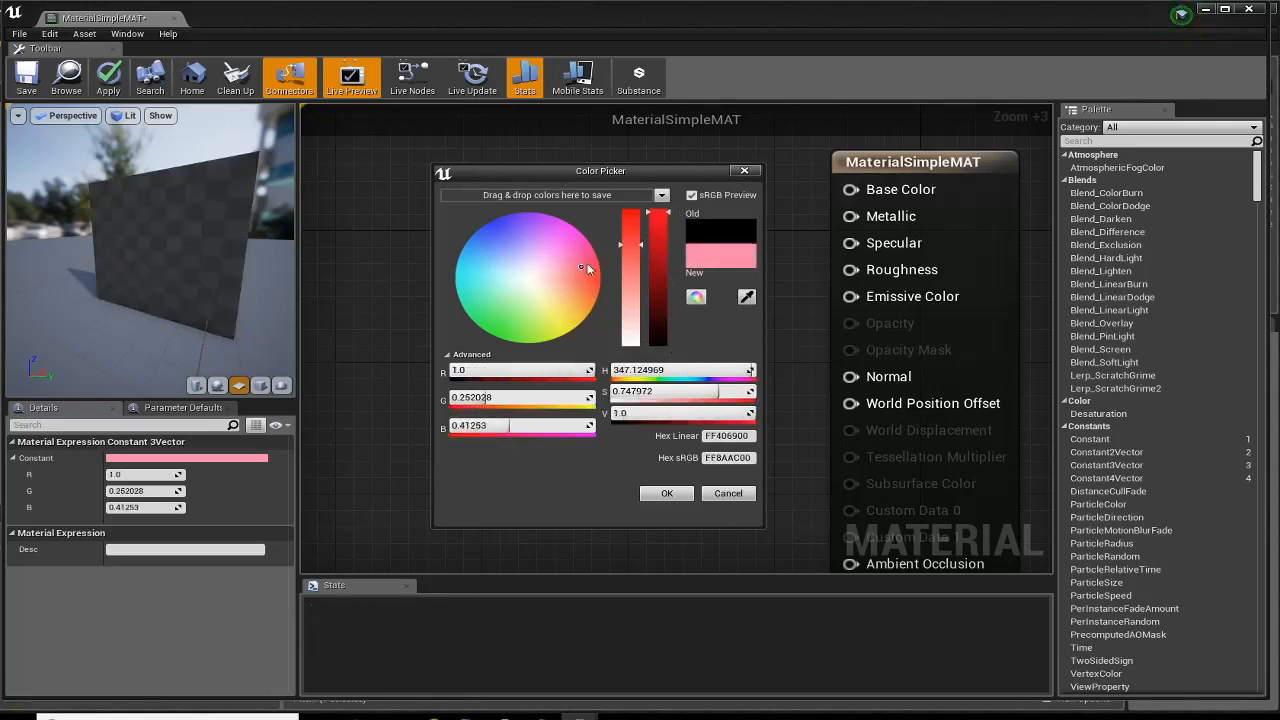
drag(583, 268, 497, 225)
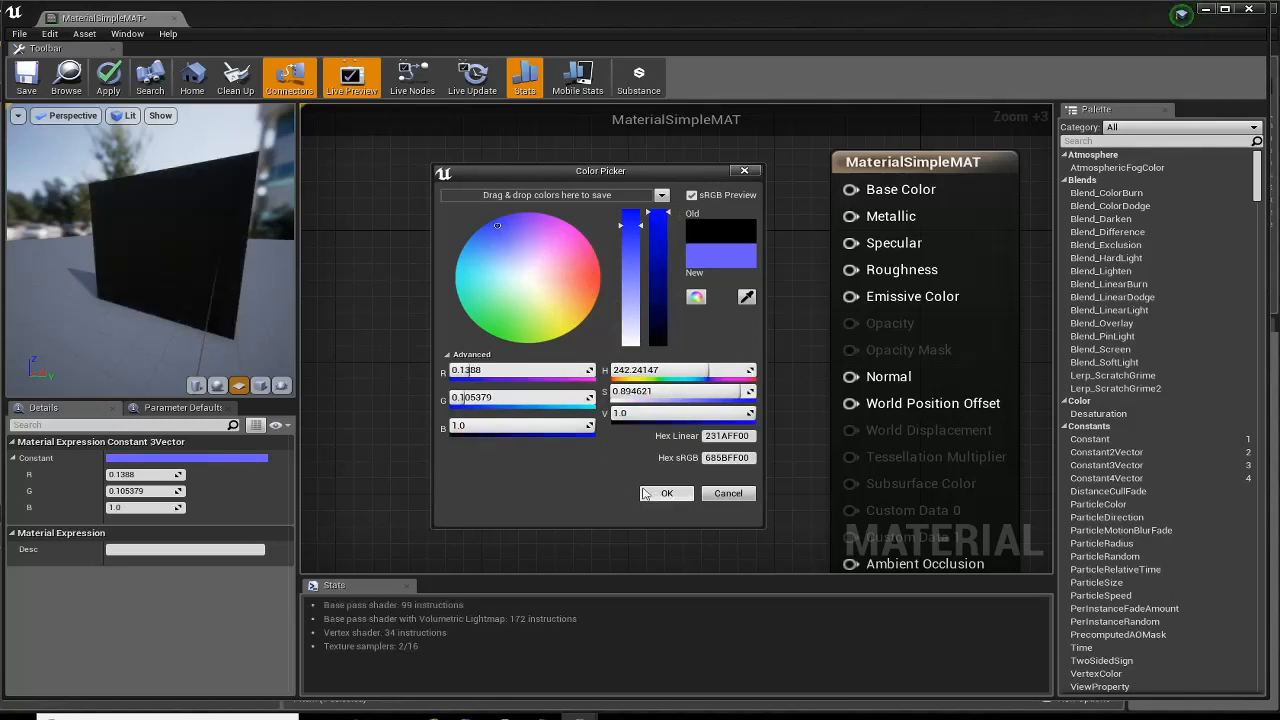
click(660, 496)
- Reposition the colour node, connect its output to the Base Color input, and orbit the plane preview
drag(490, 196, 544, 212)
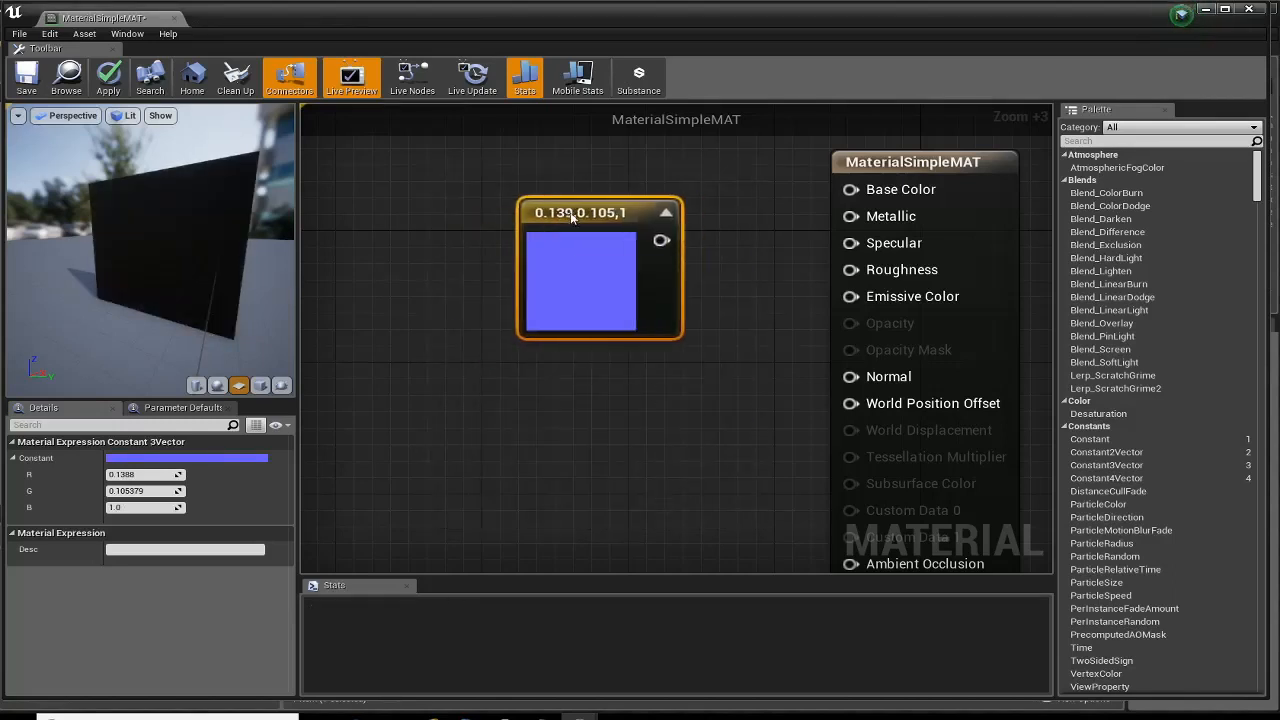
right_drag(440, 269, 390, 257)
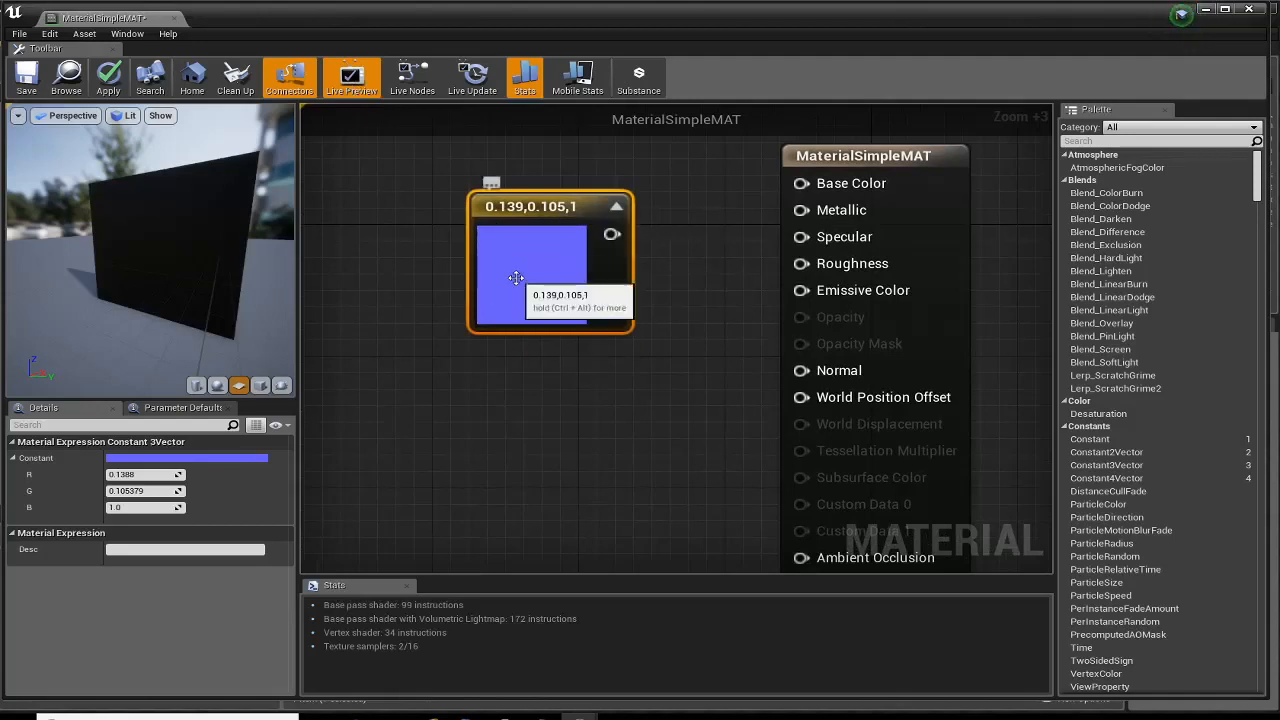
drag(549, 232, 493, 216)
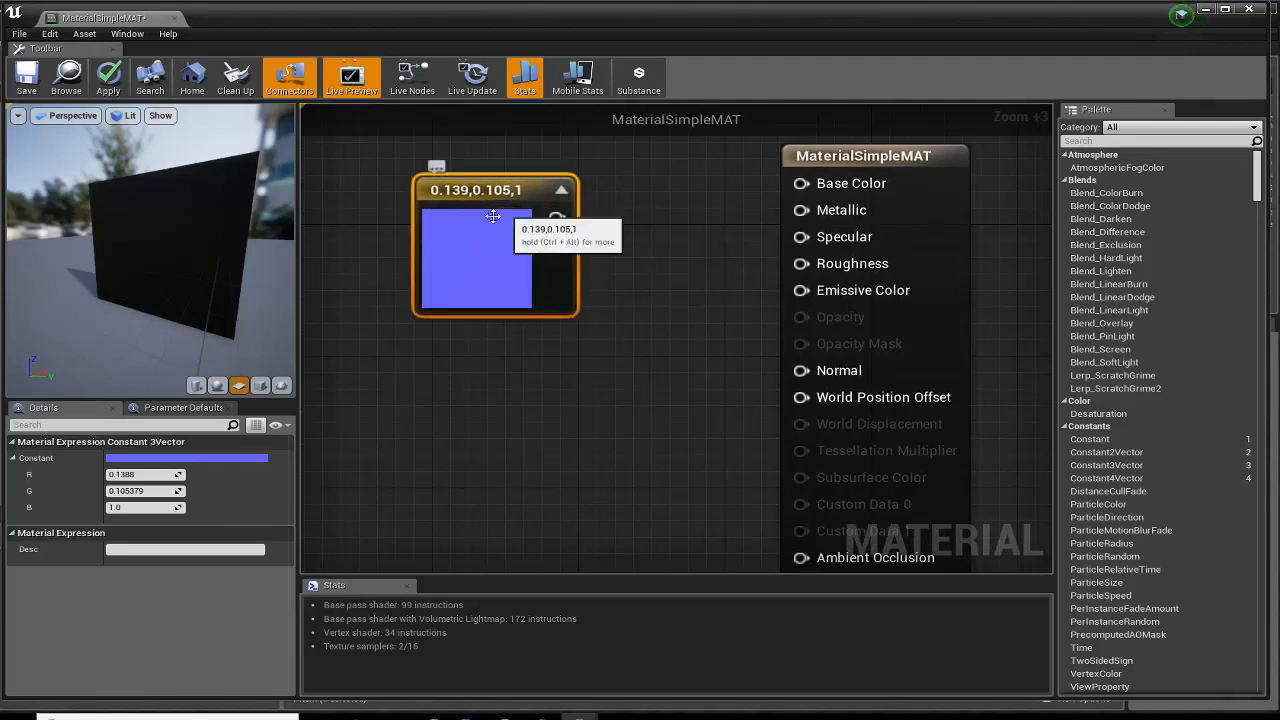
right_drag(497, 268, 643, 280)
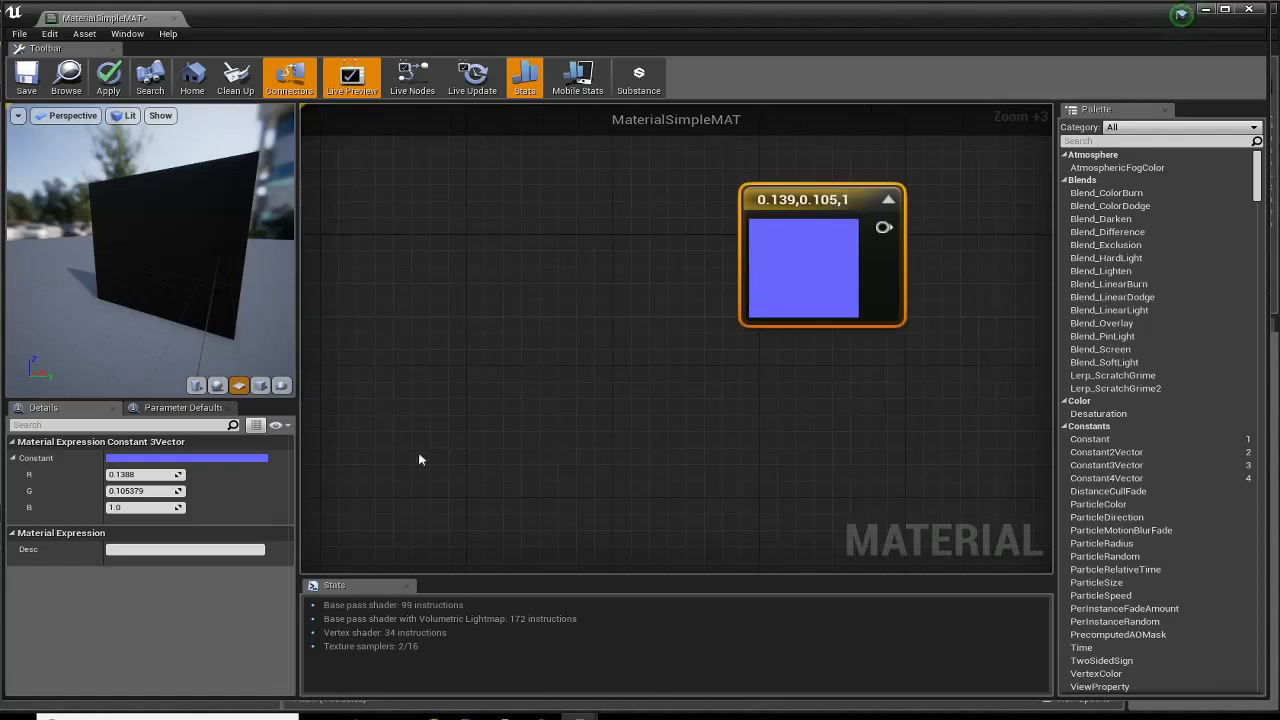
right_drag(789, 398, 522, 432)
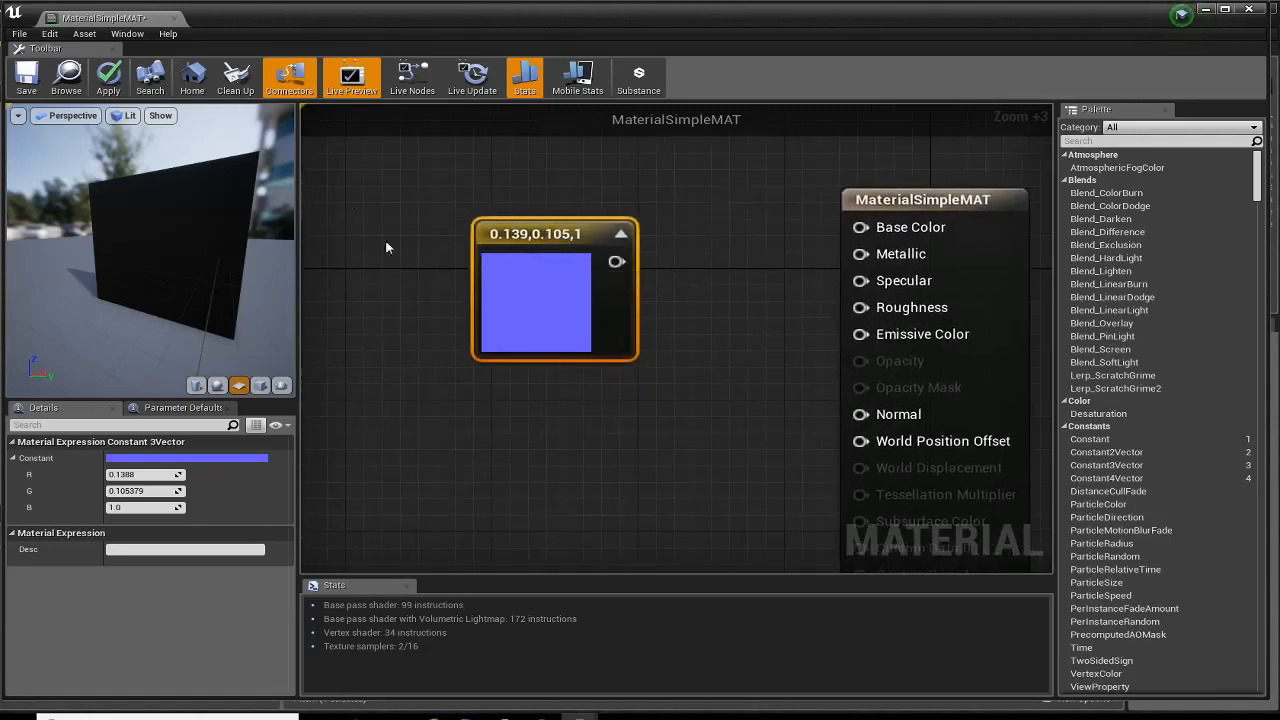
right_drag(617, 329, 498, 272)
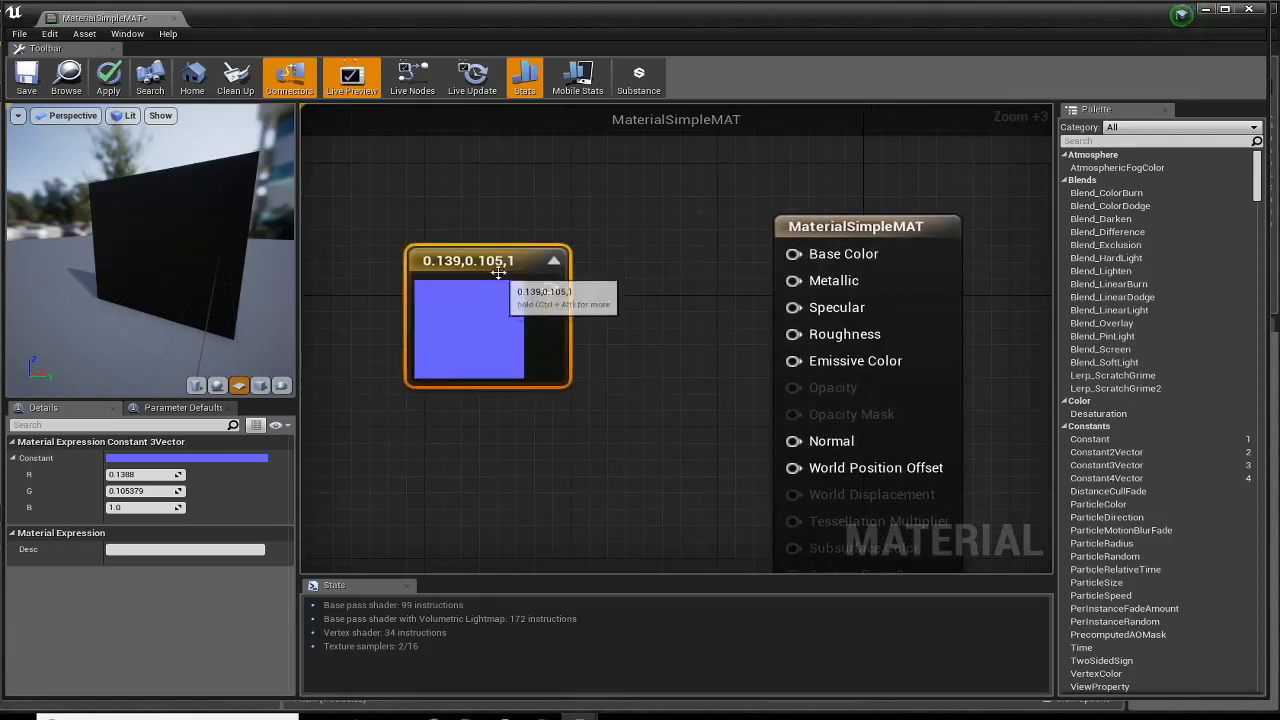
drag(498, 272, 793, 254)
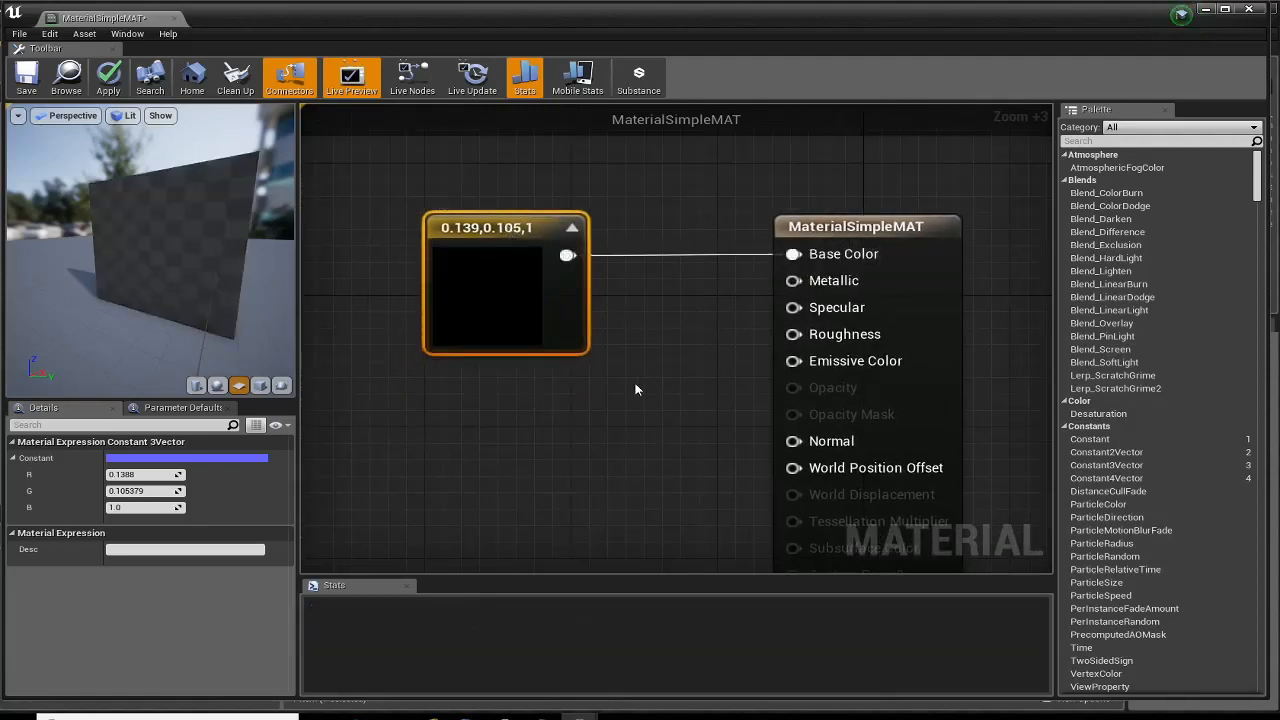
drag(150, 321, 190, 322)
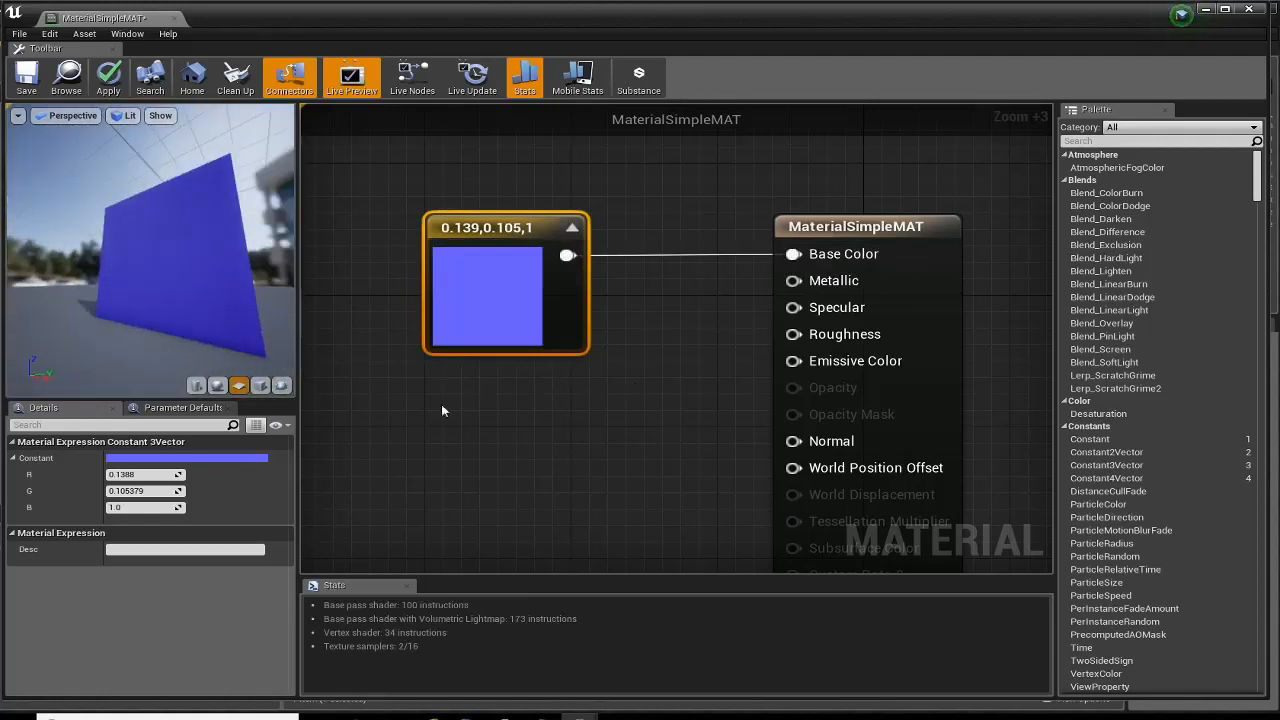
- Apply the changes to MaterialSimpleMAT, save it and close the Material Editor
scroll(537, 426, down, 1)
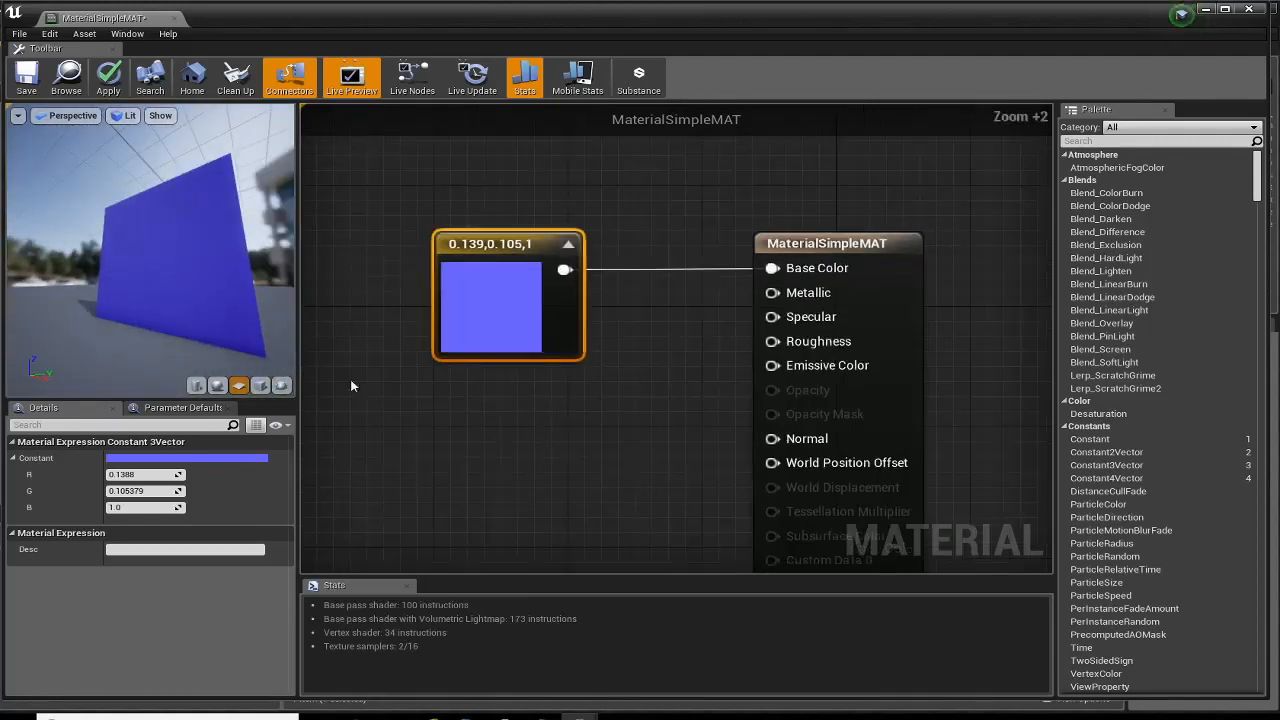
click(108, 88)
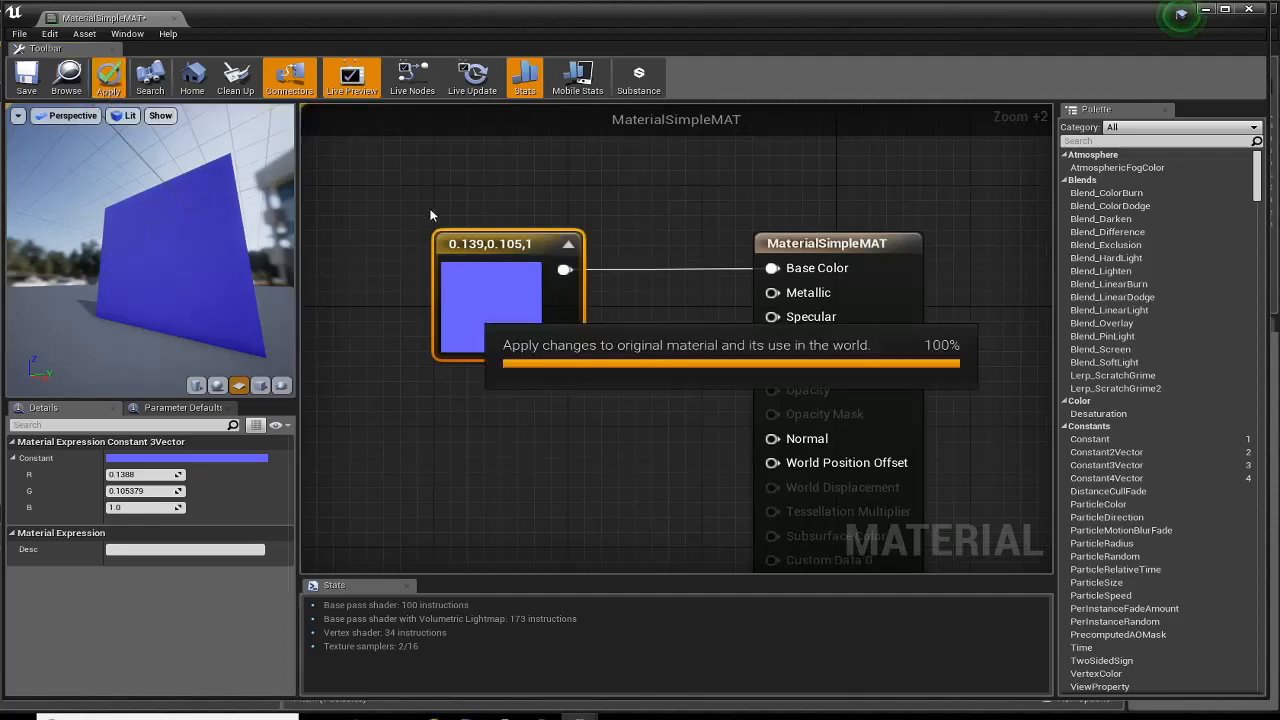
click(27, 78)
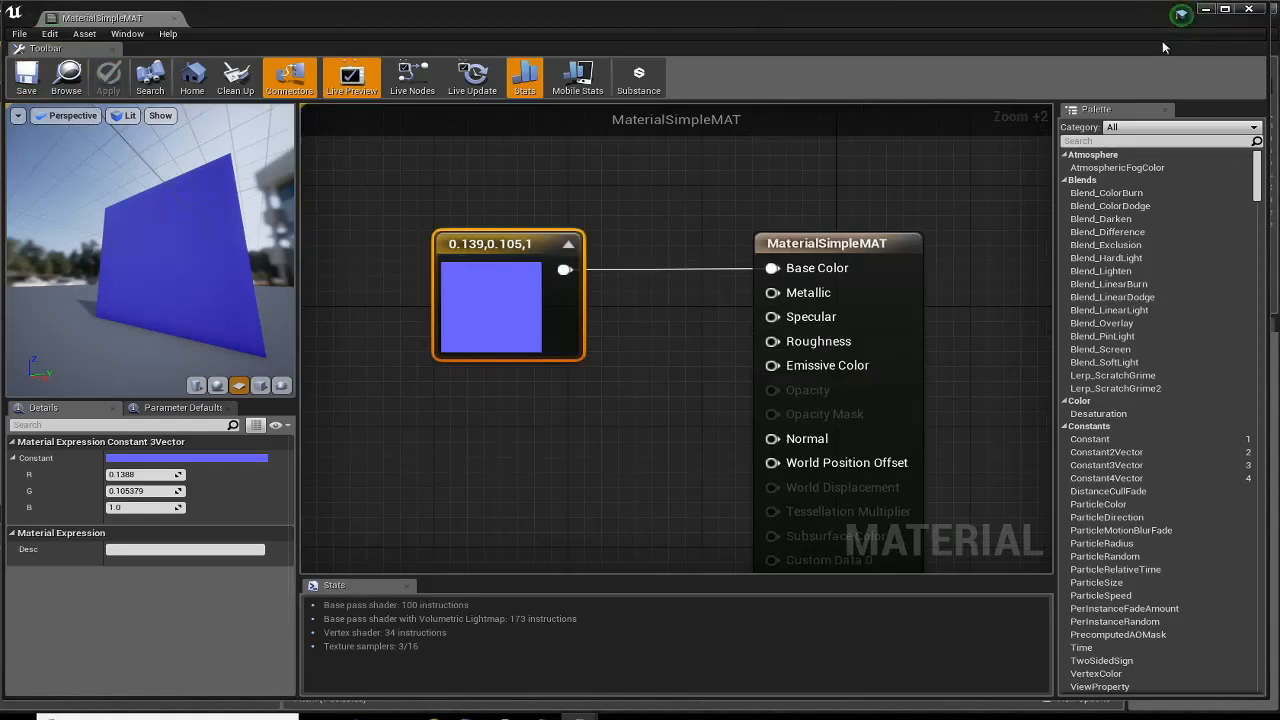
click(1249, 8)
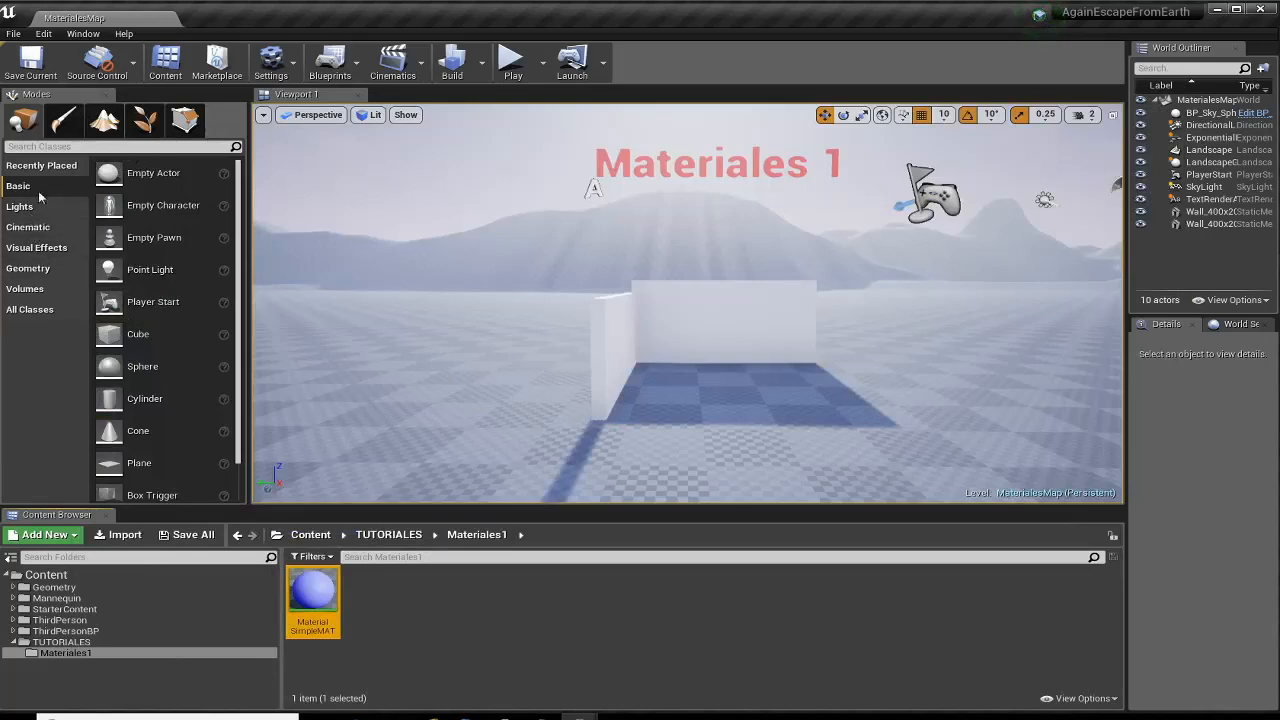
- Place a basic Sphere in the level in front of the two walls and view it up close
drag(112, 366, 686, 368)
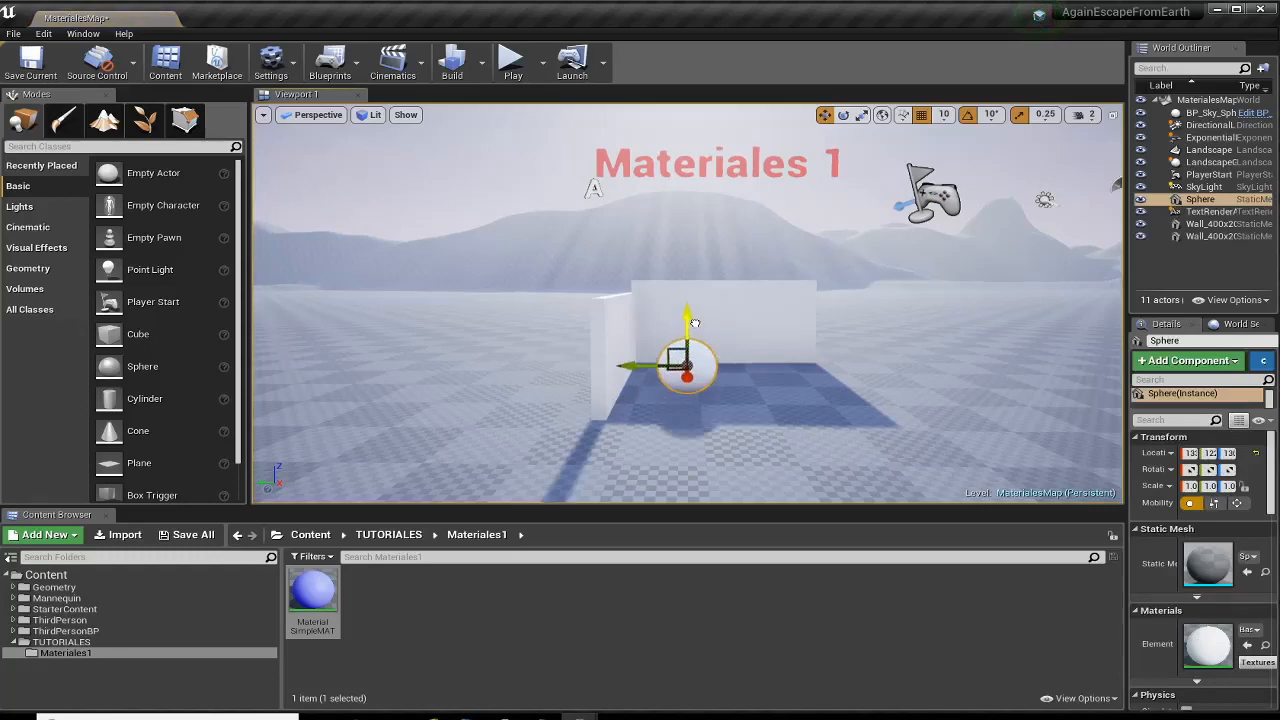
right_drag(683, 489, 835, 389)
key(w)
key(w)
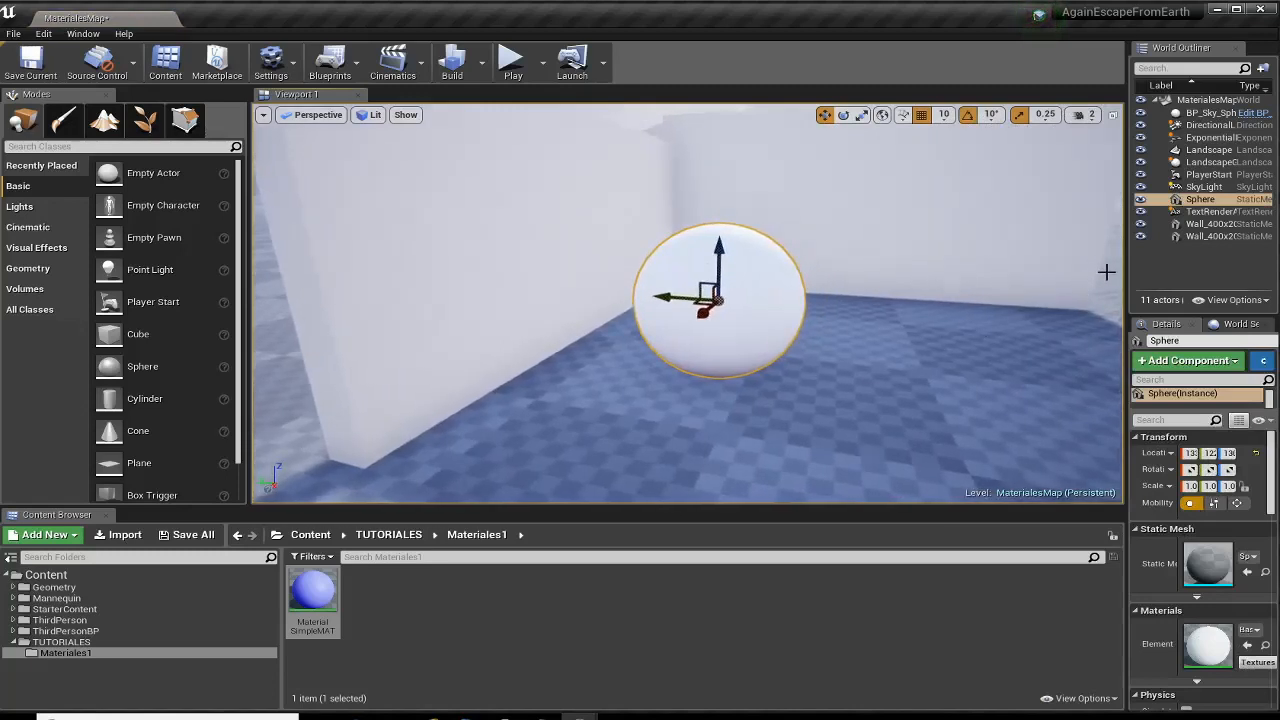
- Apply MaterialSimpleMAT to the Sphere in the level and view the sphere from closer range
mouse_move(312, 595)
mouse_down()
mouse_move(330, 600)
mouse_move(531, 371)
mouse_move(712, 297)
mouse_move(441, 500)
mouse_move(320, 618)
mouse_up()
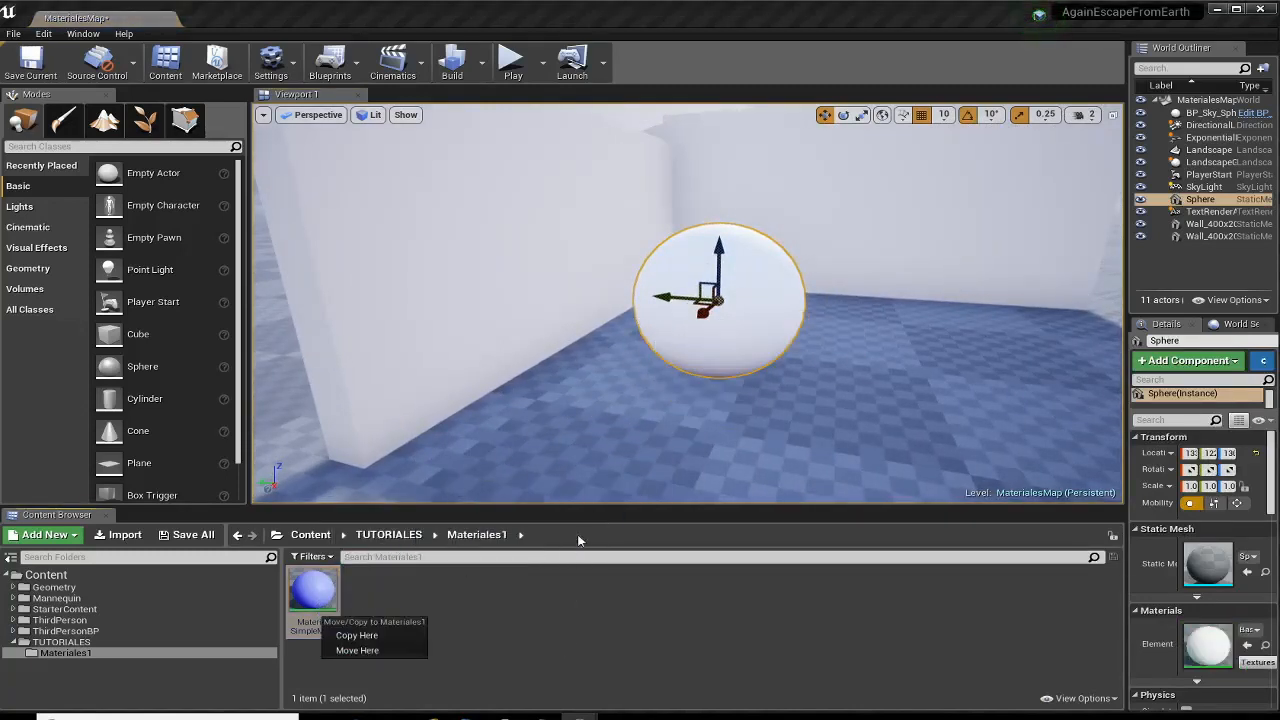
drag(1127, 262, 966, 262)
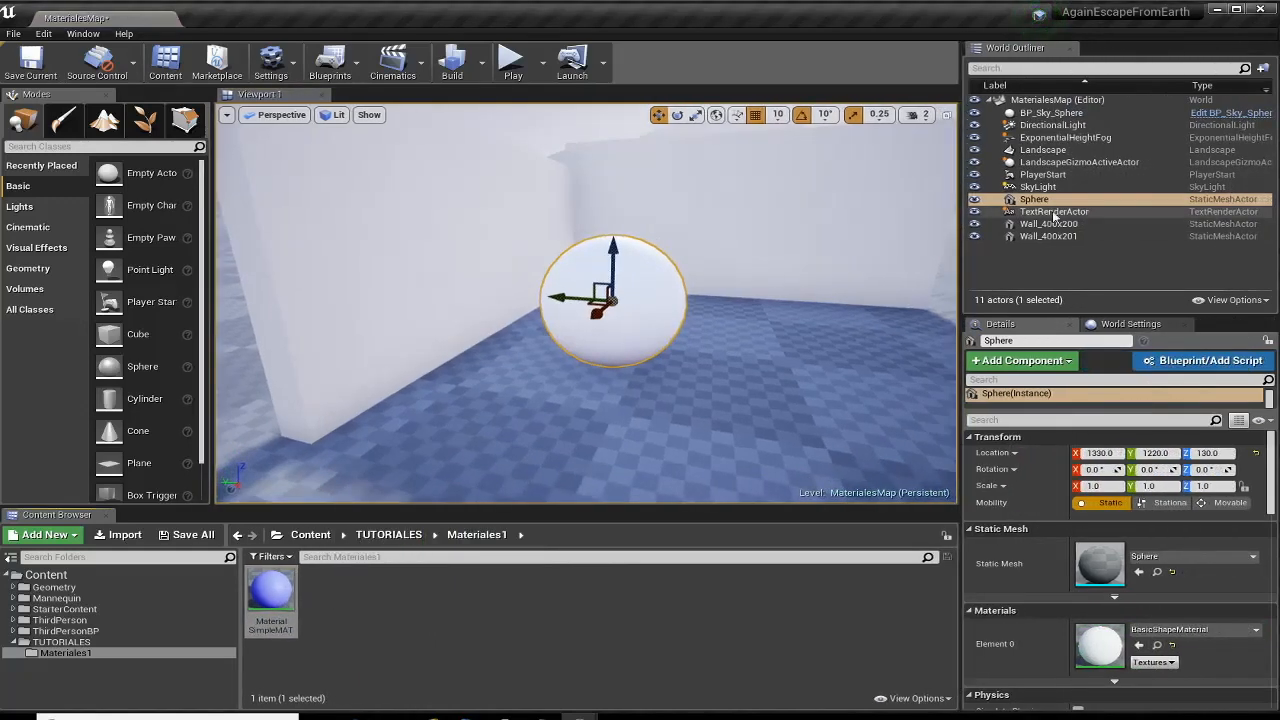
scroll(1073, 560, down, 2)
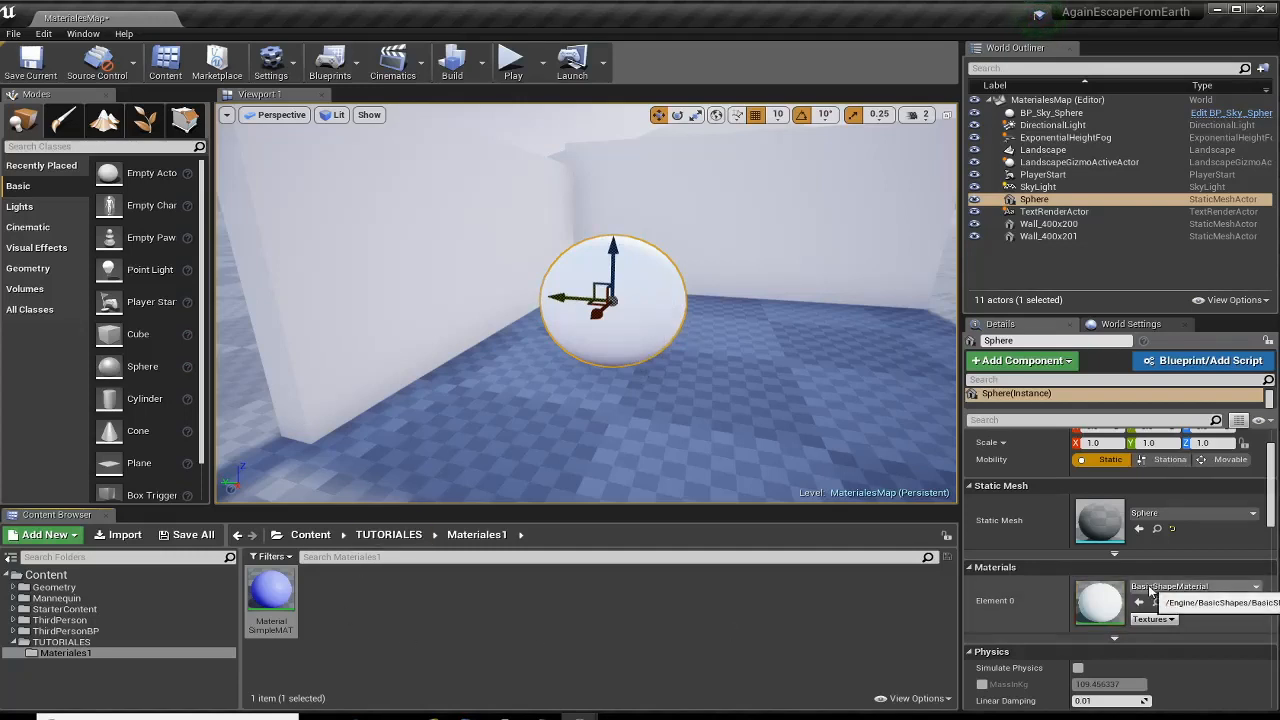
click(1190, 586)
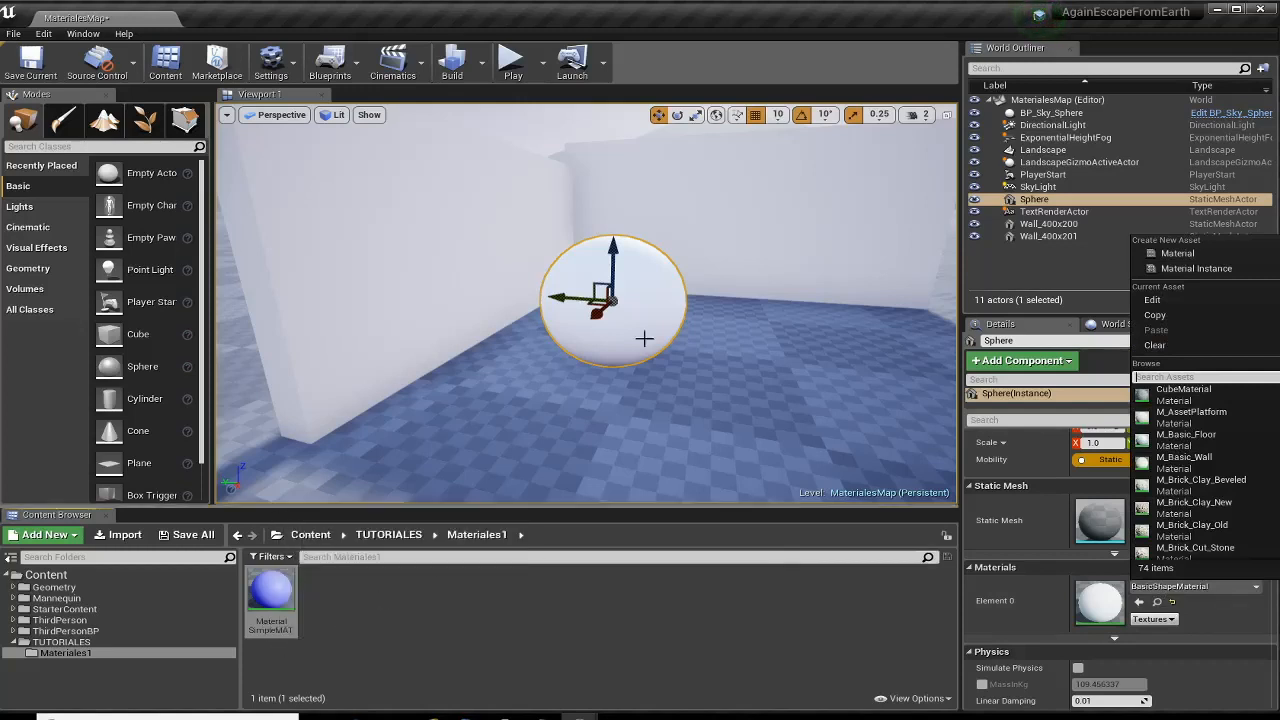
drag(270, 592, 632, 274)
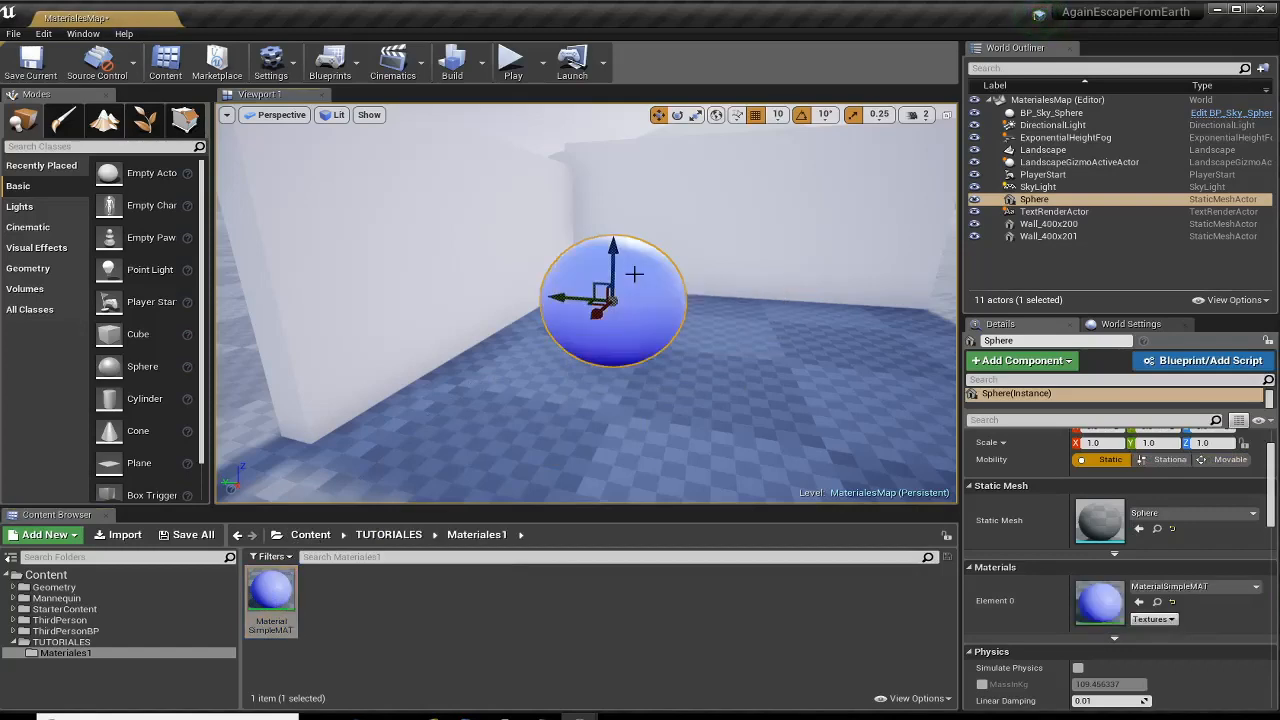
right_drag(610, 442, 545, 470)
key(w)
key(s)
key(d)
- Reopen MaterialSimpleMAT for editing and move the Constant3Vector node slightly upward
double_click(279, 579)
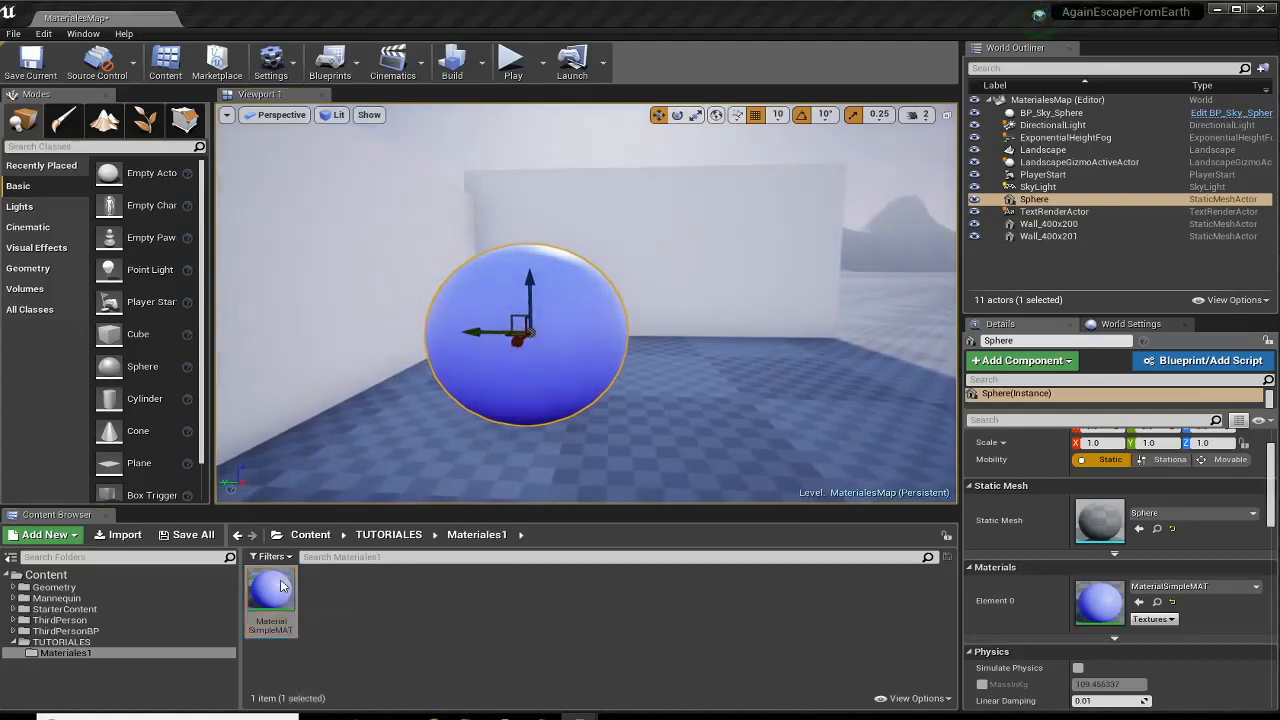
scroll(410, 544, up, 2)
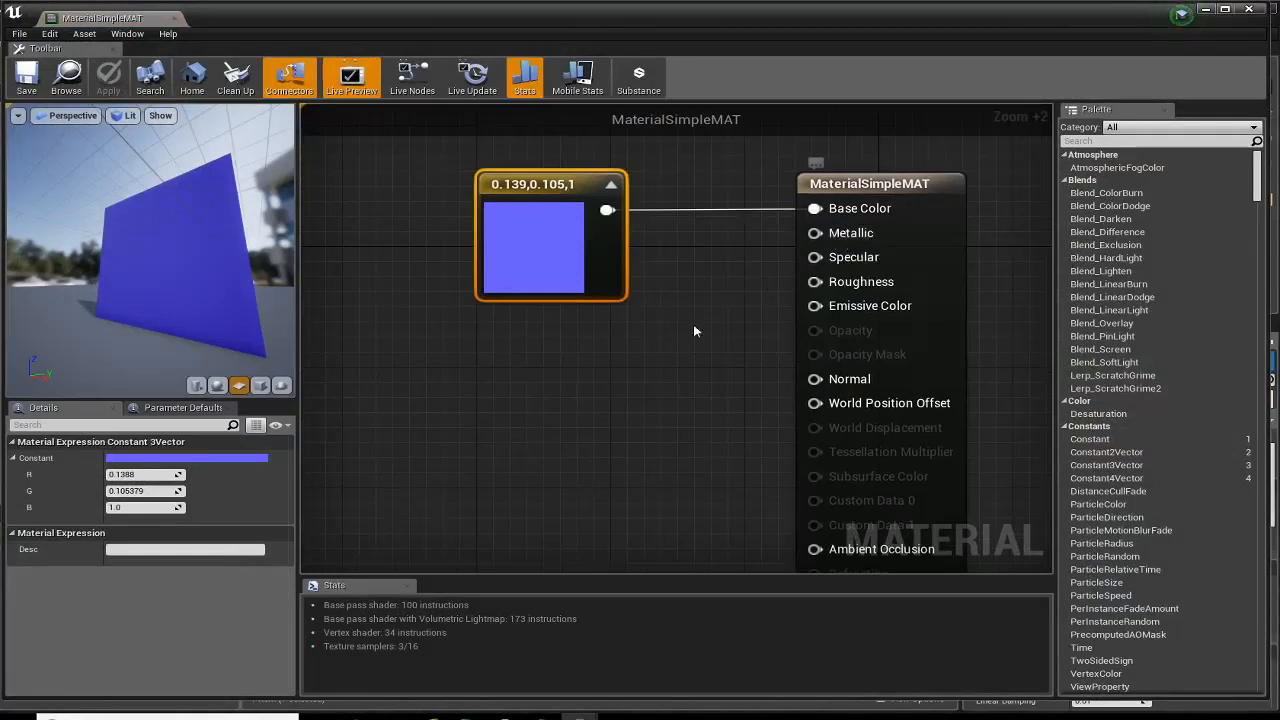
right_drag(650, 392, 629, 402)
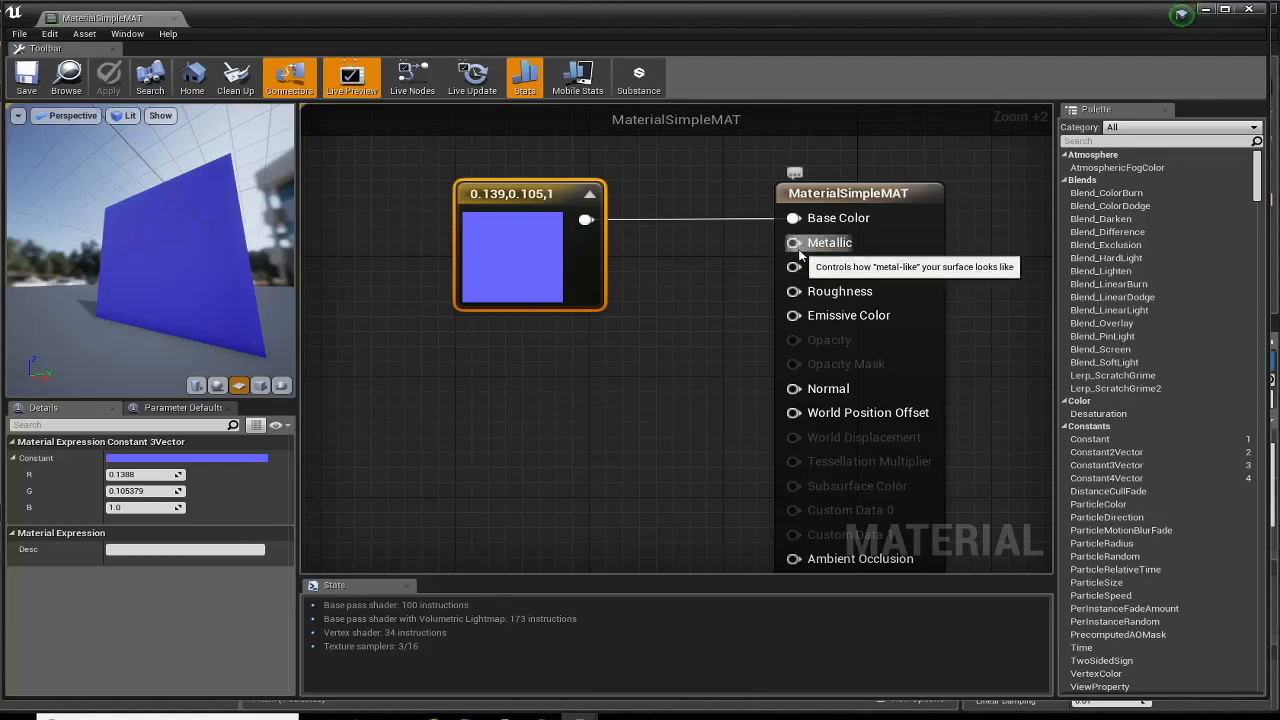
drag(515, 189, 515, 174)
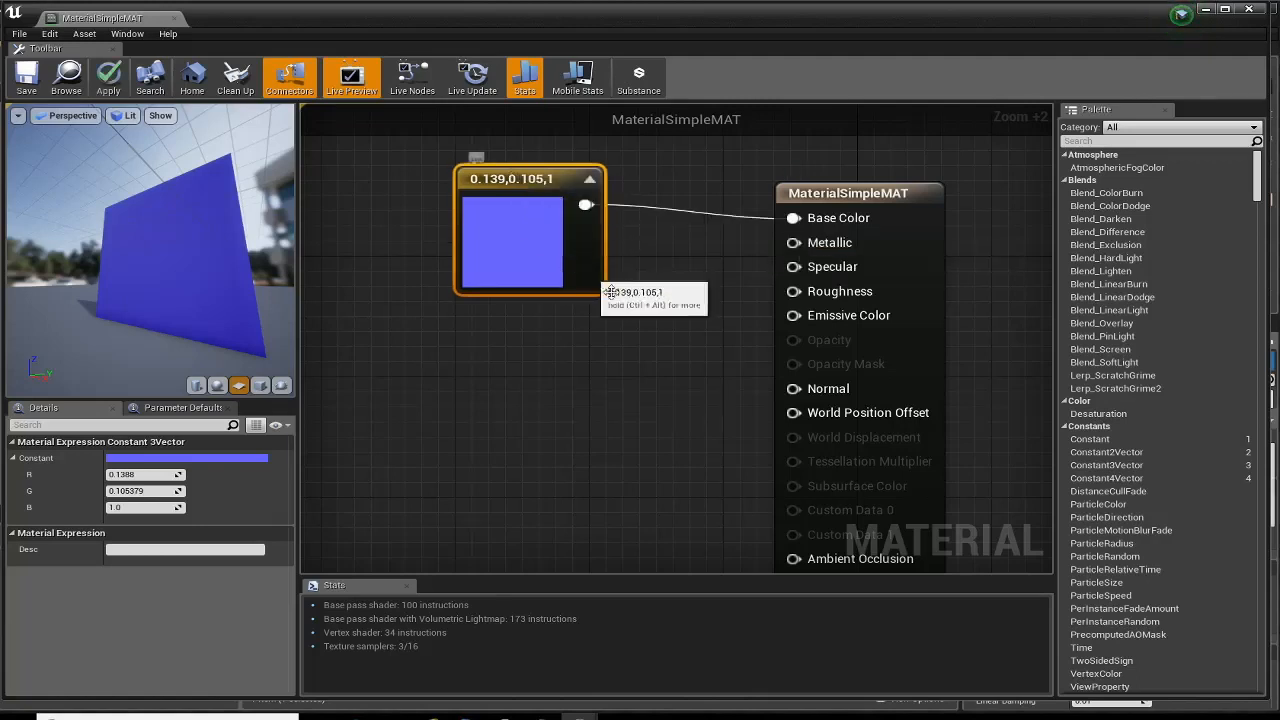
- Add a Constant with value 1.0 below the colour node, connected to the Metallic input, and orbit the plane preview
right_drag(660, 375, 694, 346)
drag(827, 213, 588, 364)
text(const)
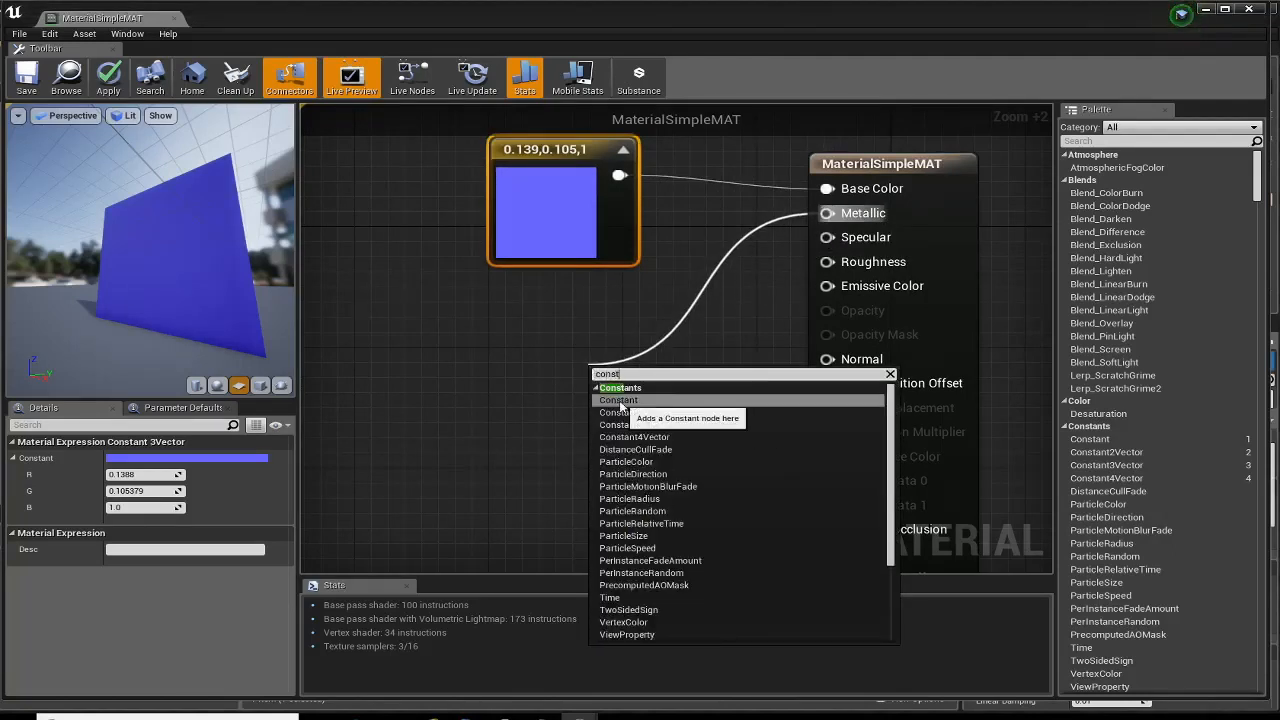
click(619, 400)
drag(620, 383, 538, 336)
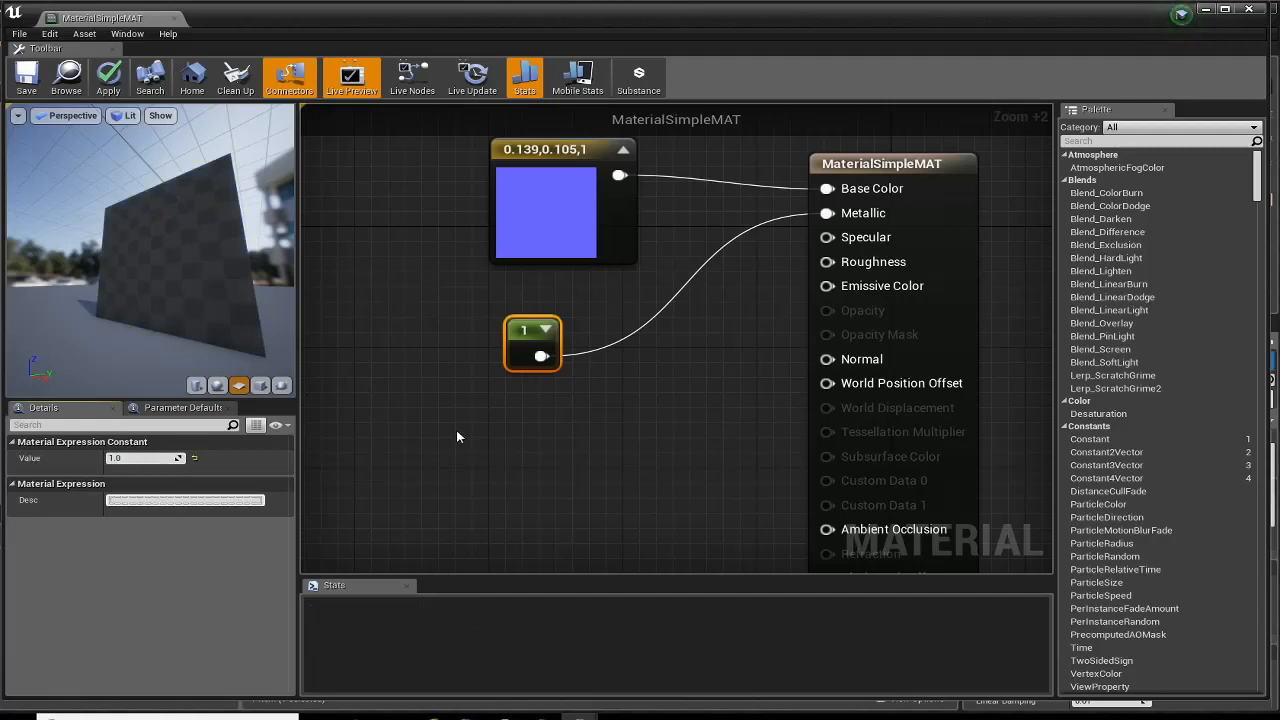
drag(131, 288, 119, 315)
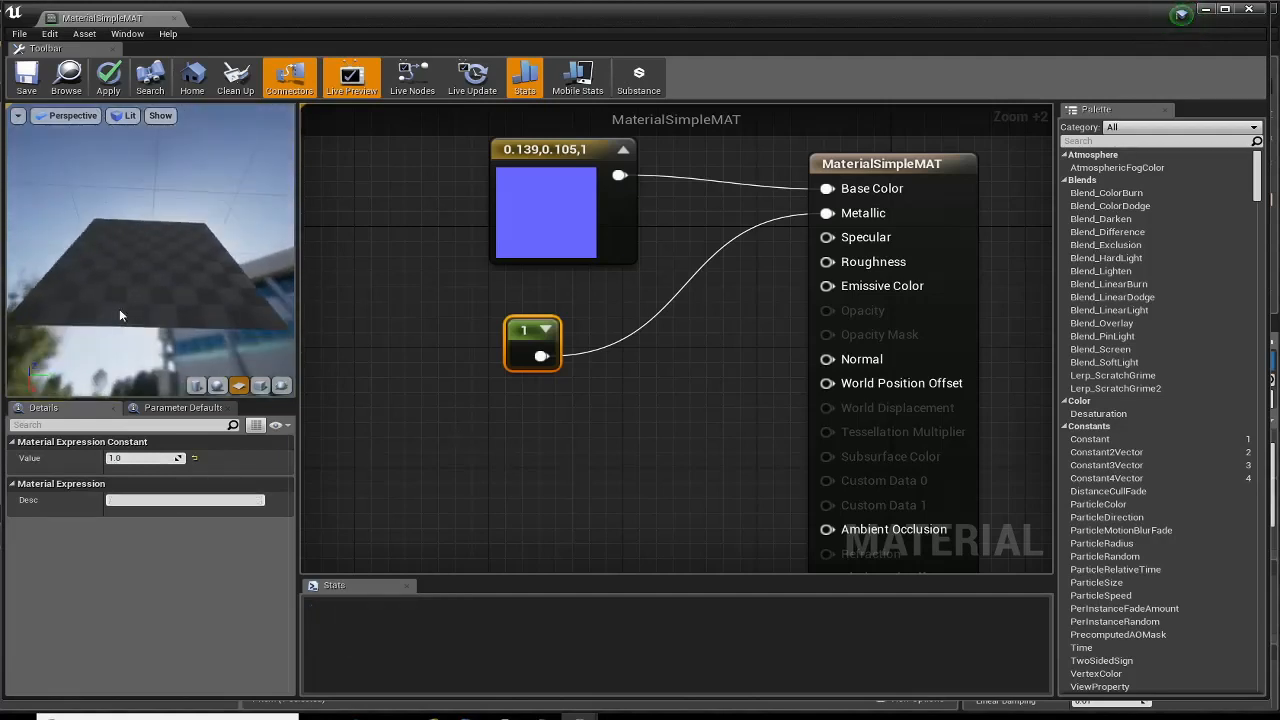
drag(132, 269, 110, 150)
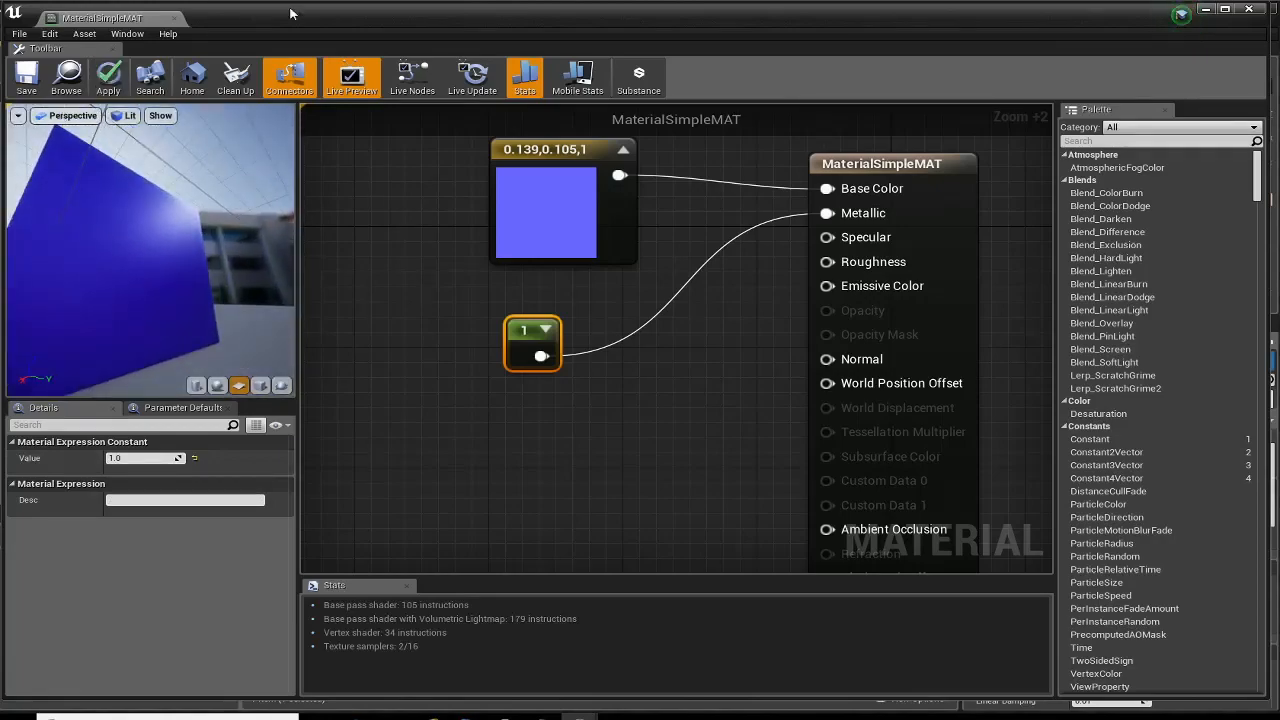
- Save MaterialSimpleMAT with its Metallic constant and inspect the sphere up close in the level
drag(286, 16, 876, 55)
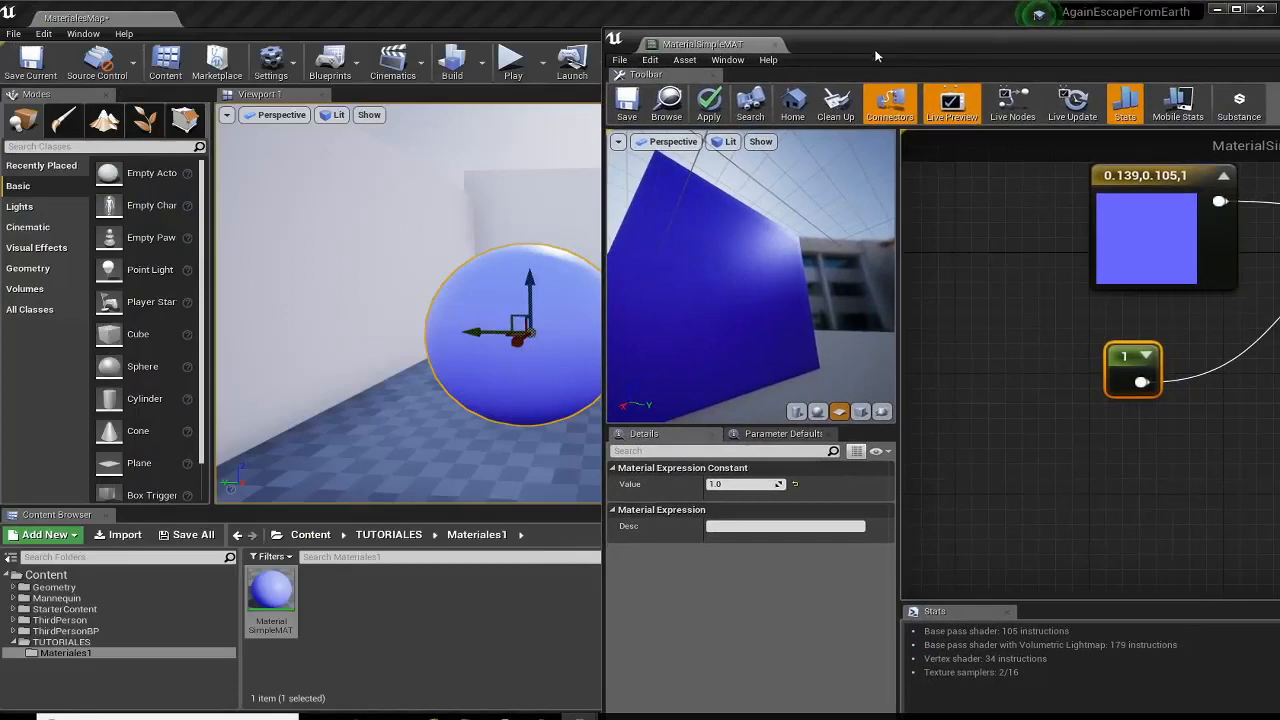
click(628, 103)
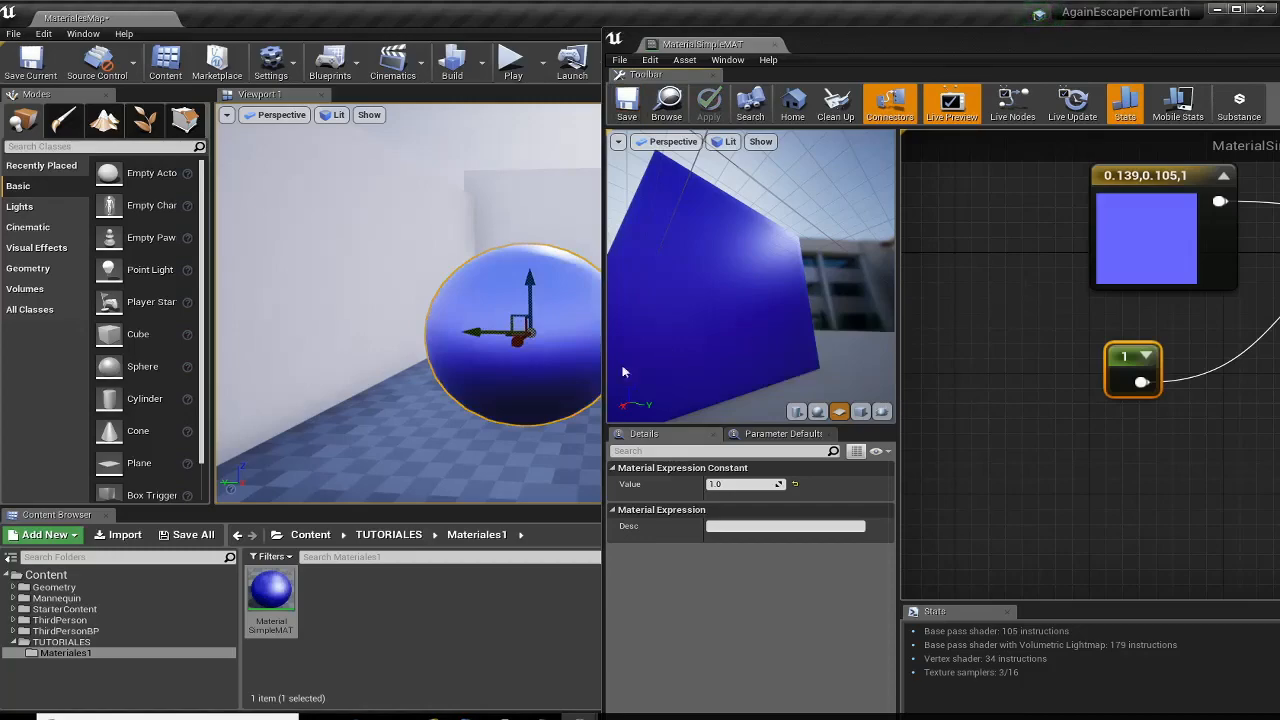
double_click(975, 46)
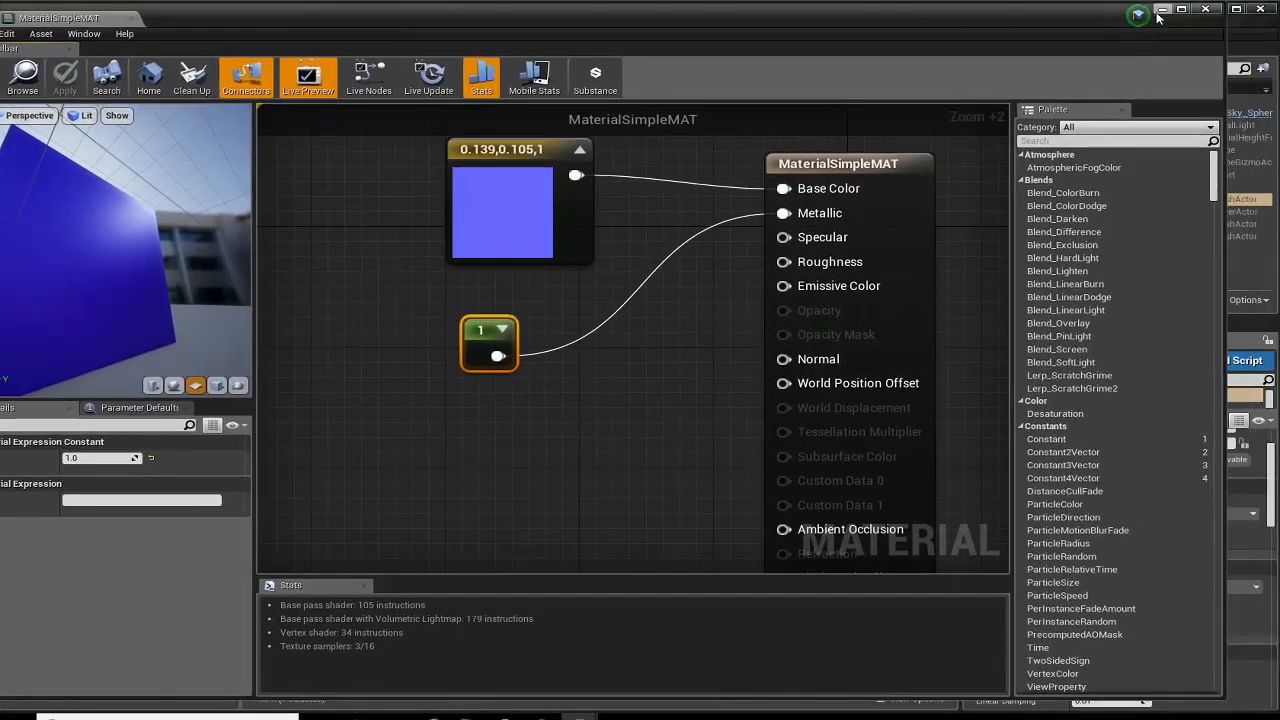
click(1160, 12)
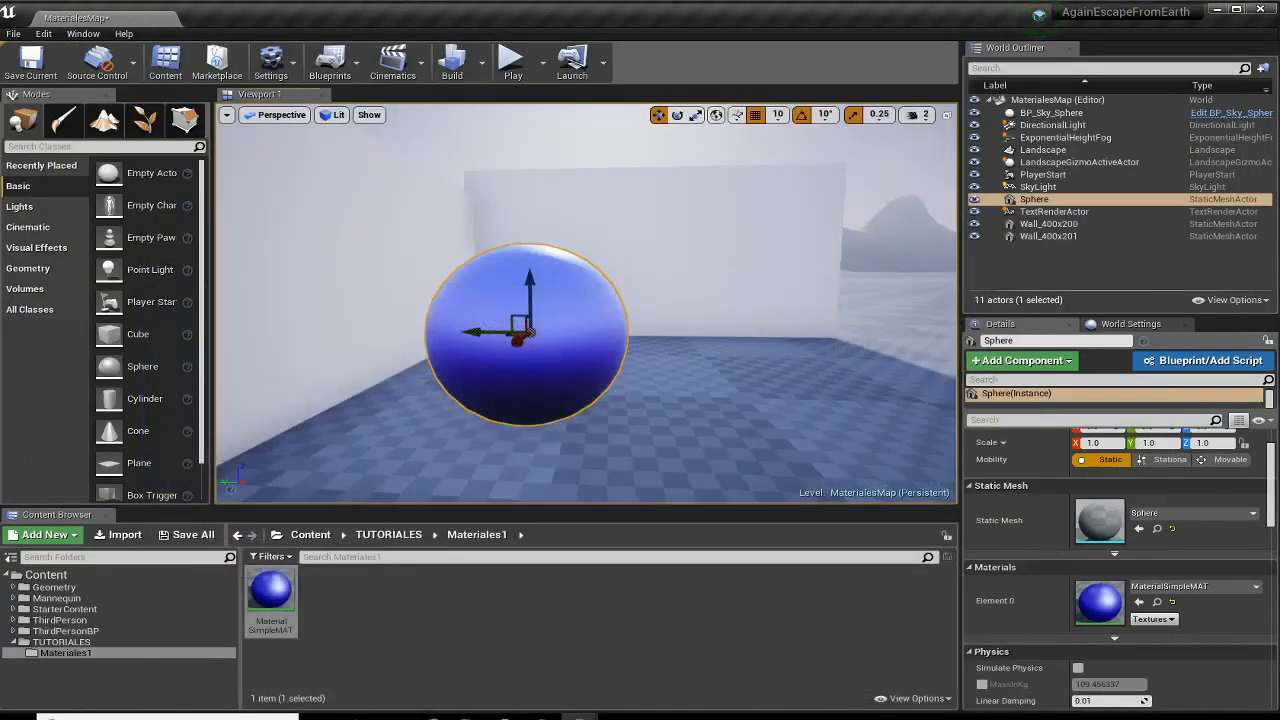
right_drag(586, 304, 450, 312)
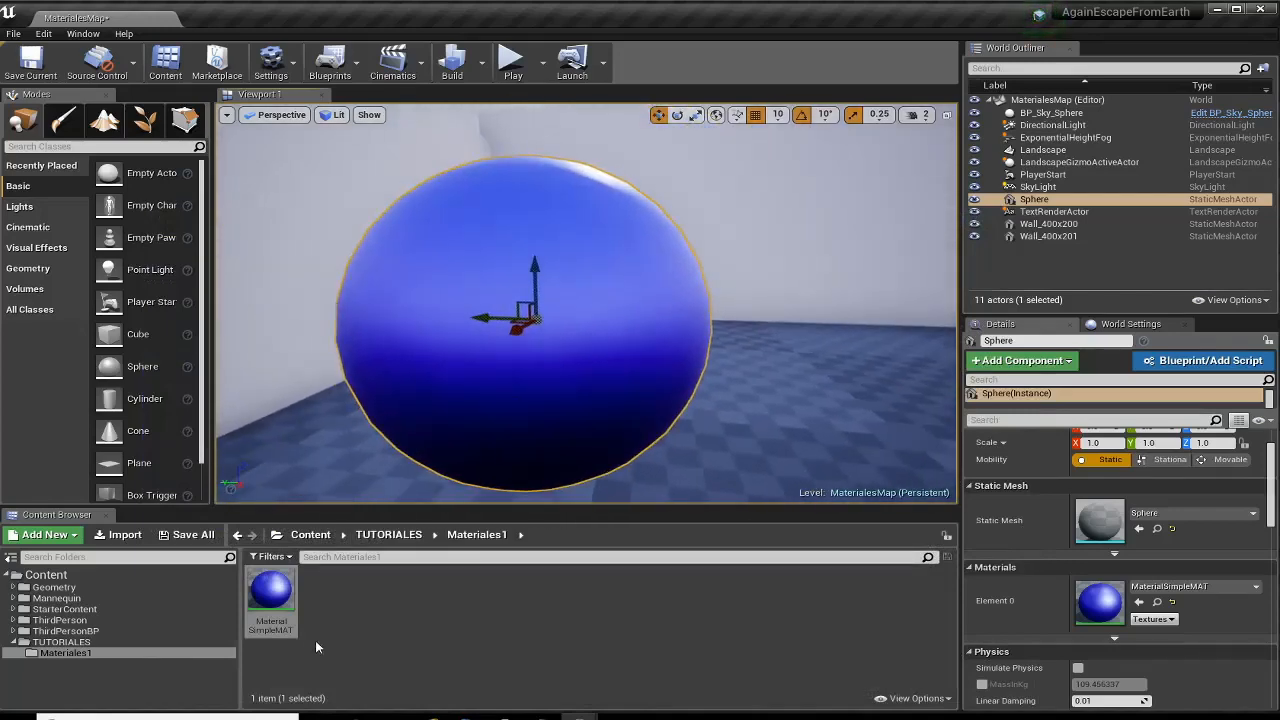
- Reopen MaterialSimpleMAT and move the Metallic constant node up, closer to the colour node
double_click(271, 592)
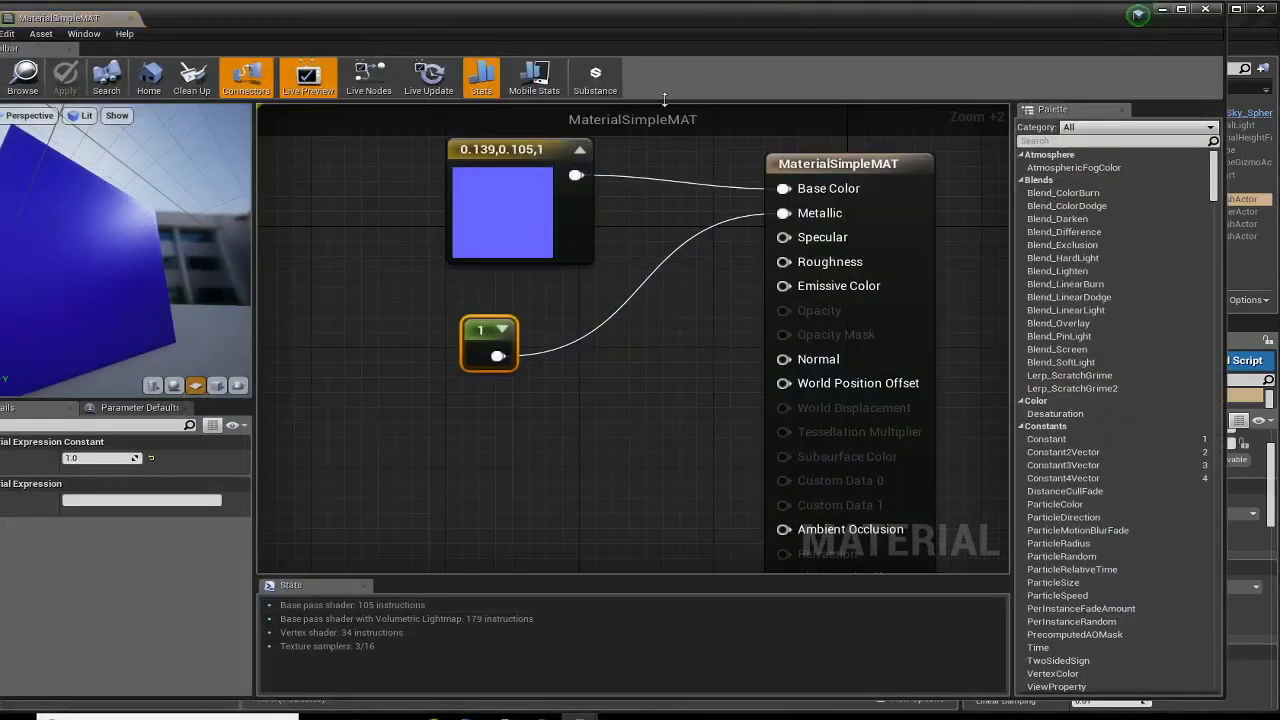
drag(697, 16, 766, 18)
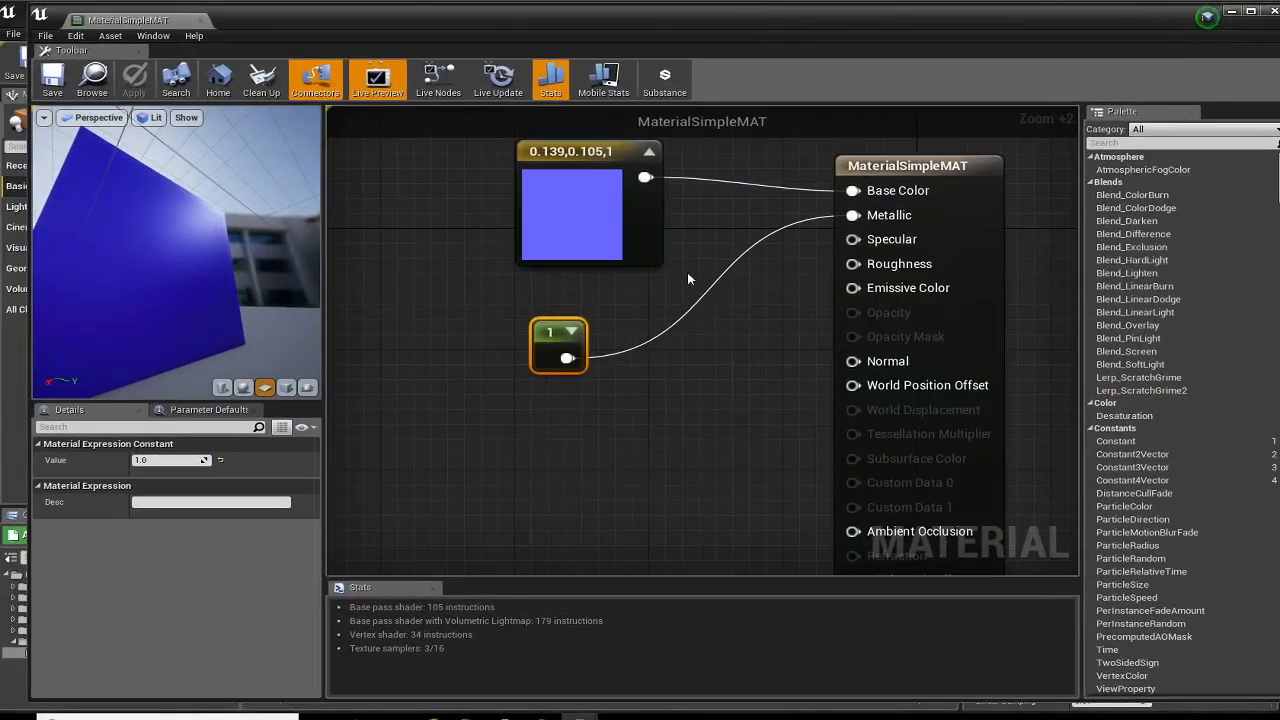
drag(547, 329, 546, 298)
right_drag(641, 330, 655, 333)
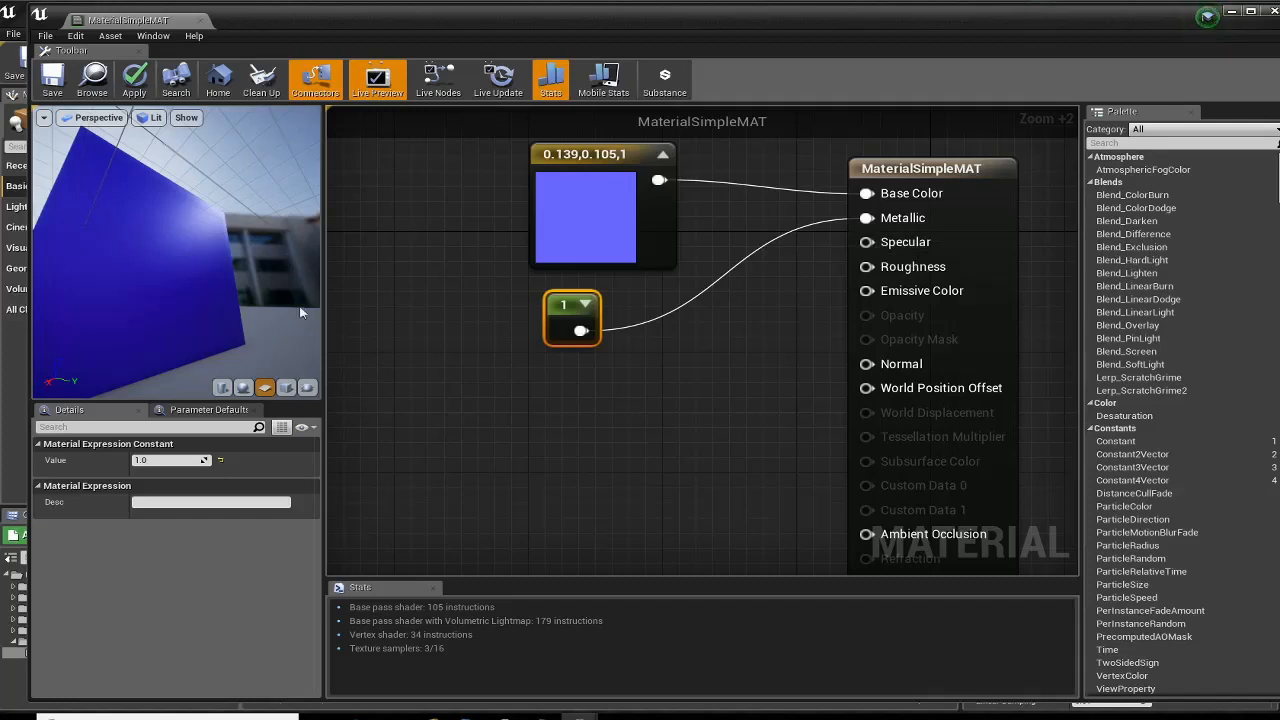
- Add a Constant with value 1.0 connected to the Specular input and save MaterialSimpleMAT
drag(866, 242, 628, 425)
key(Return)
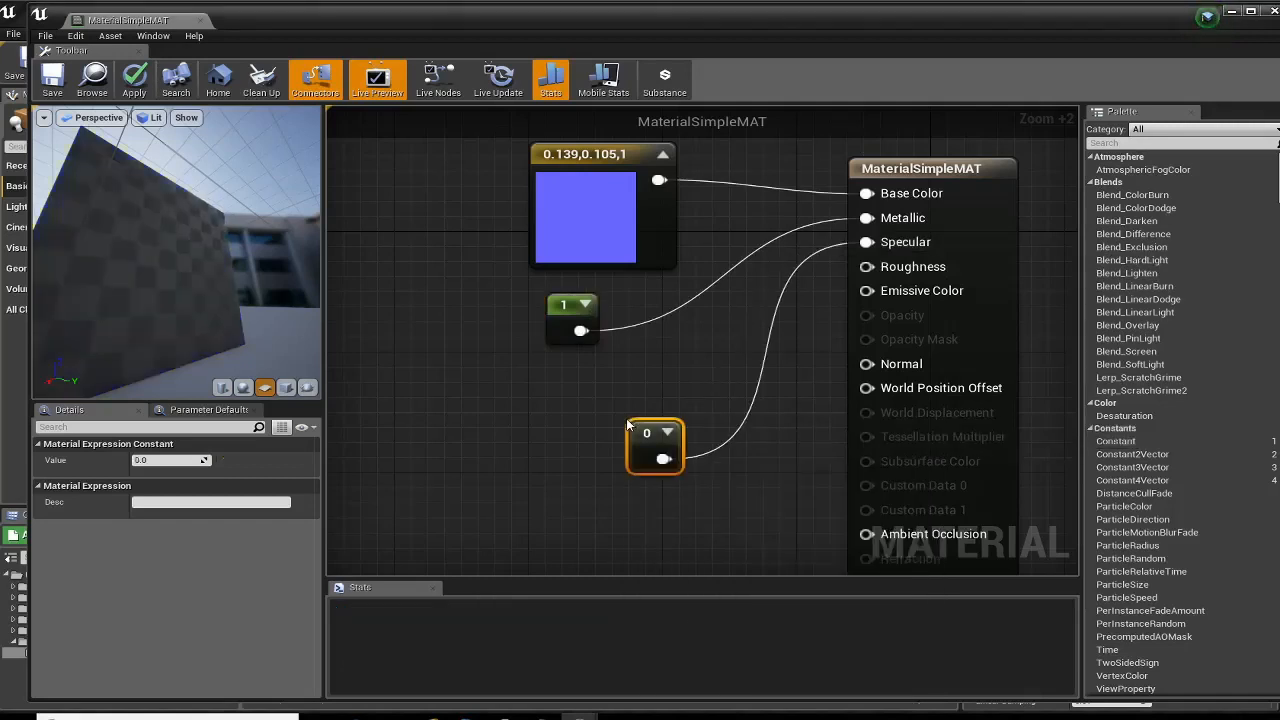
click(165, 460)
text(1)
key(Return)
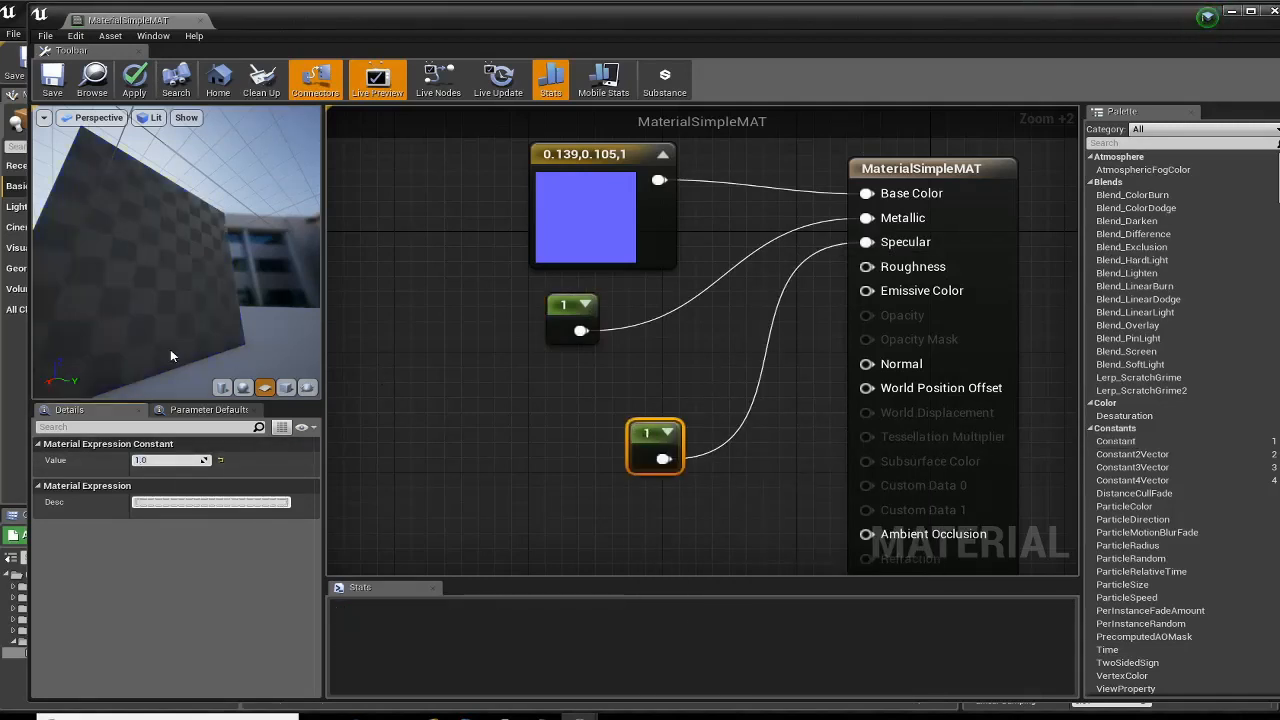
drag(173, 348, 106, 138)
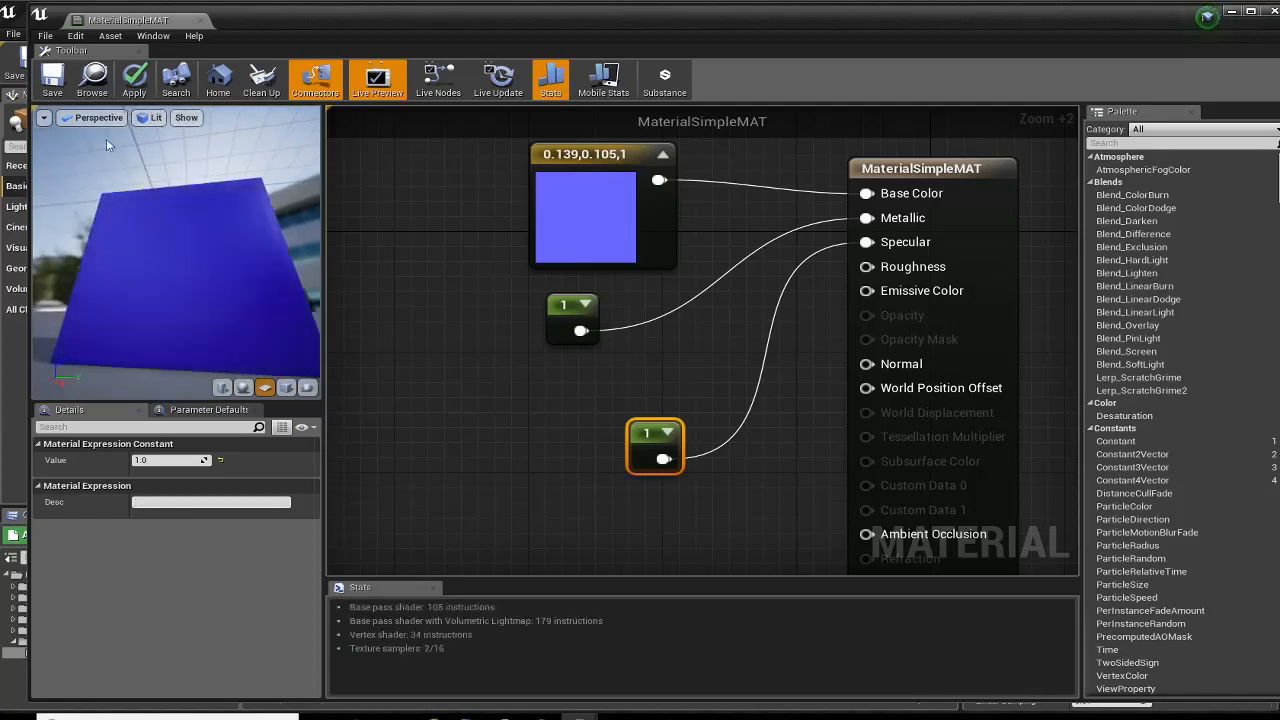
drag(33, 80, 46, 74)
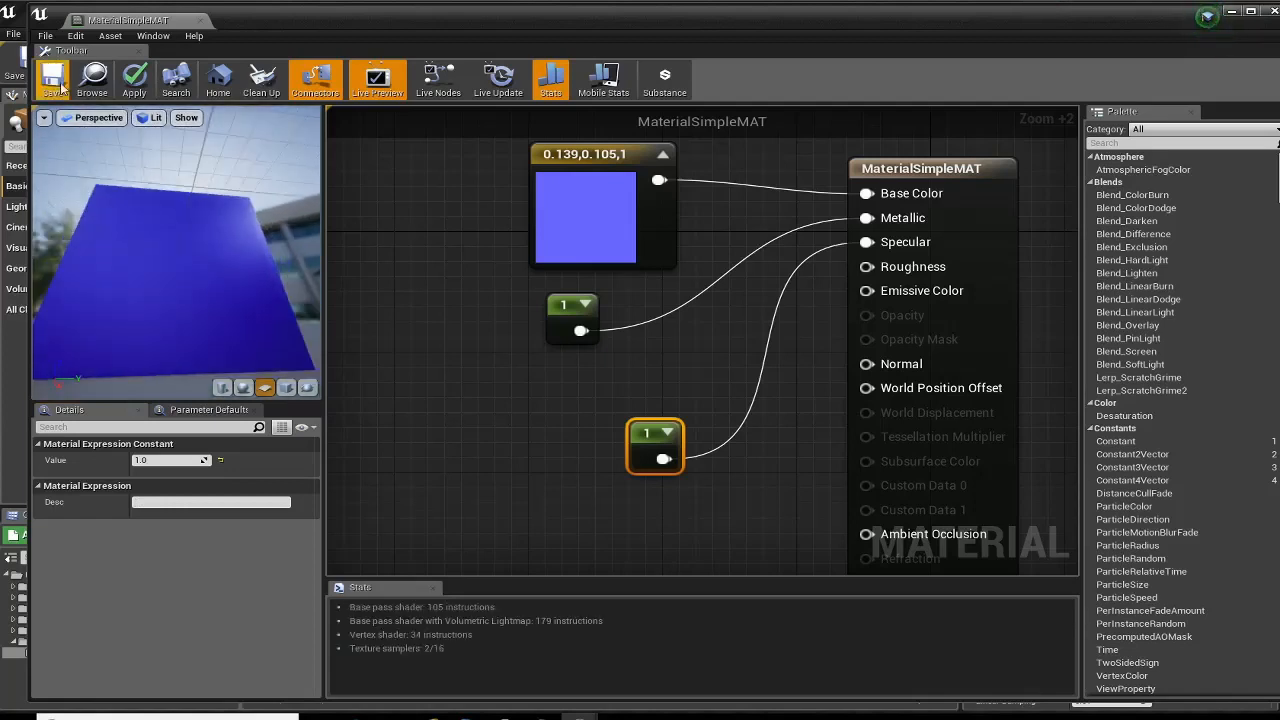
click(47, 74)
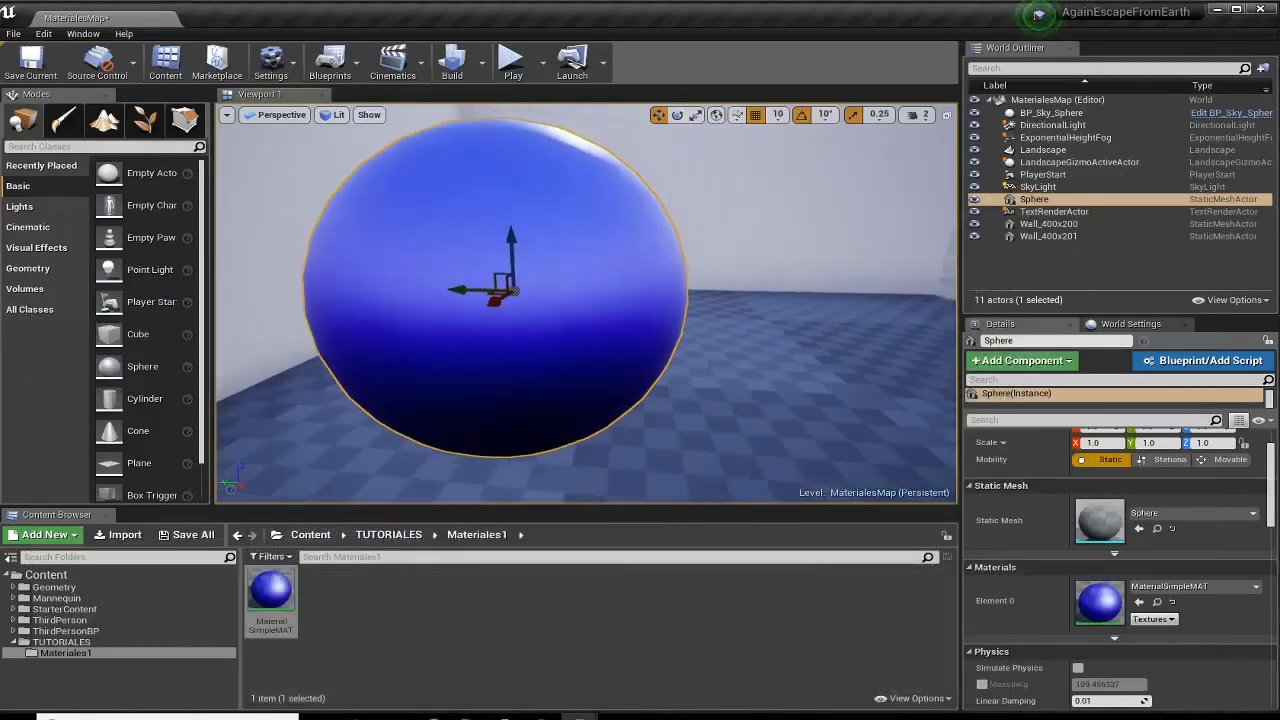
- Play the level from the floor near the sphere, walk the character around to examine the material, and stop playing
scroll(664, 403, down, 10)
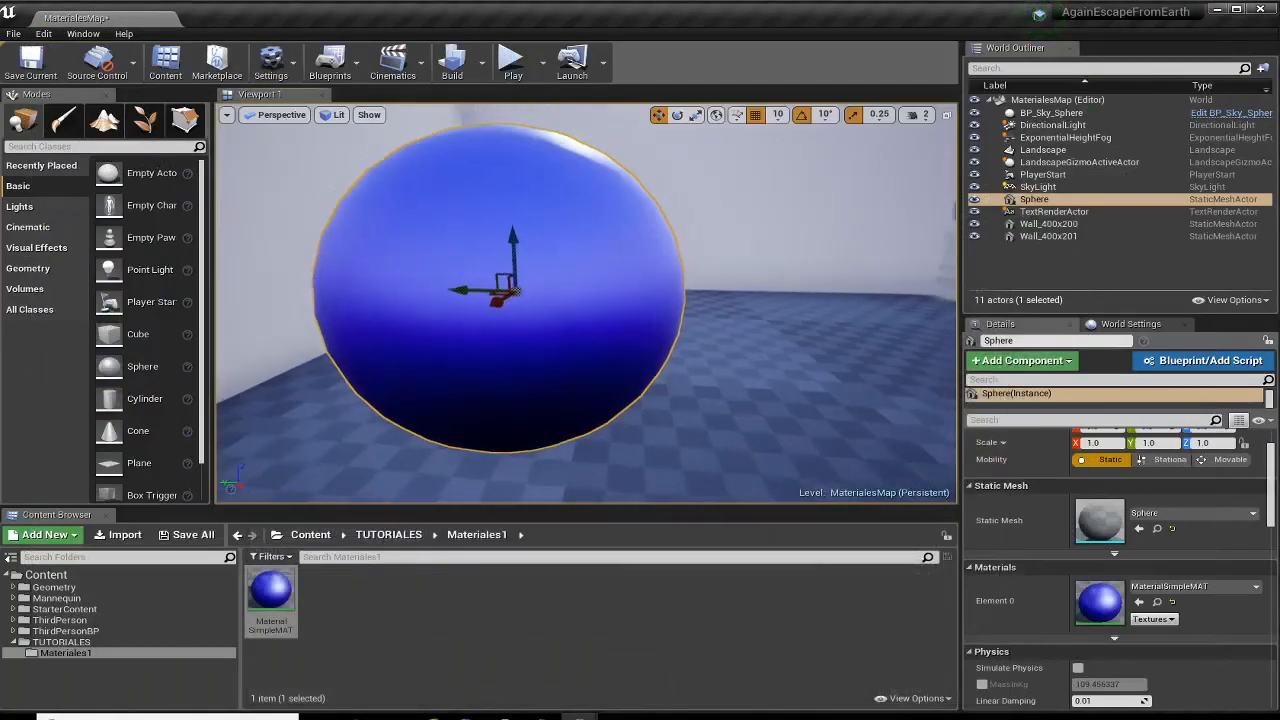
right_click(664, 403)
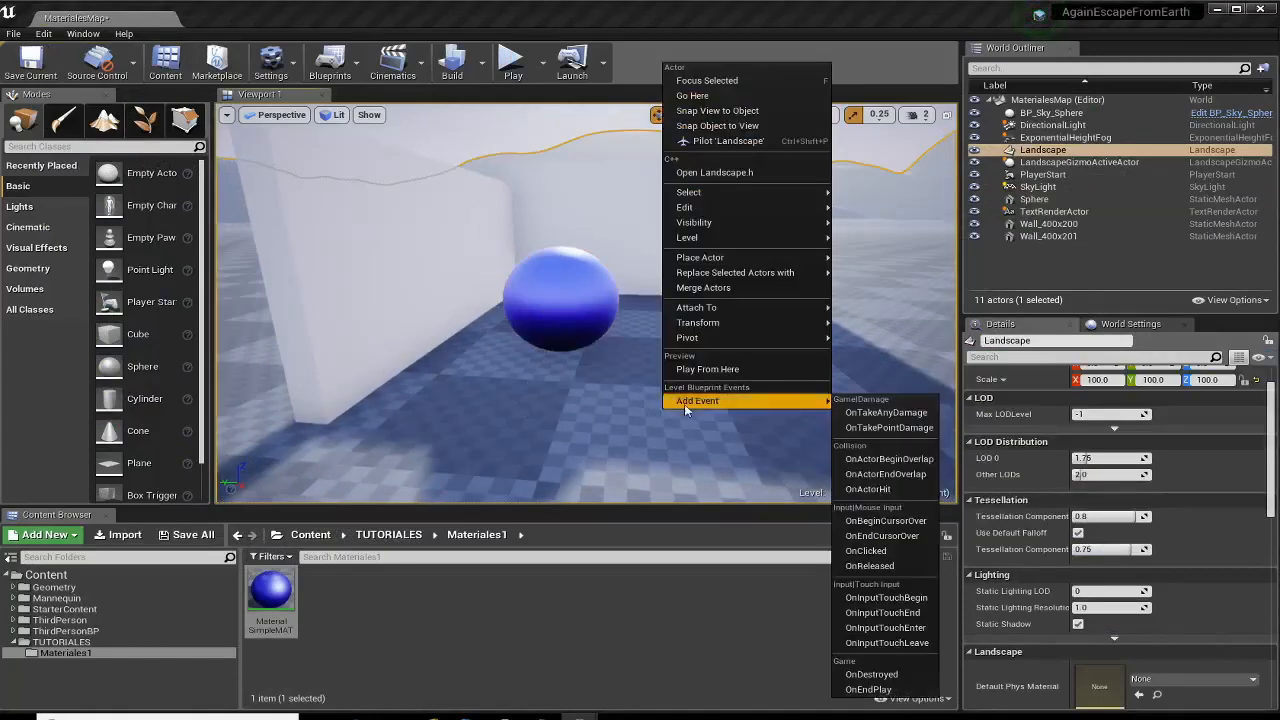
click(700, 369)
key(w)
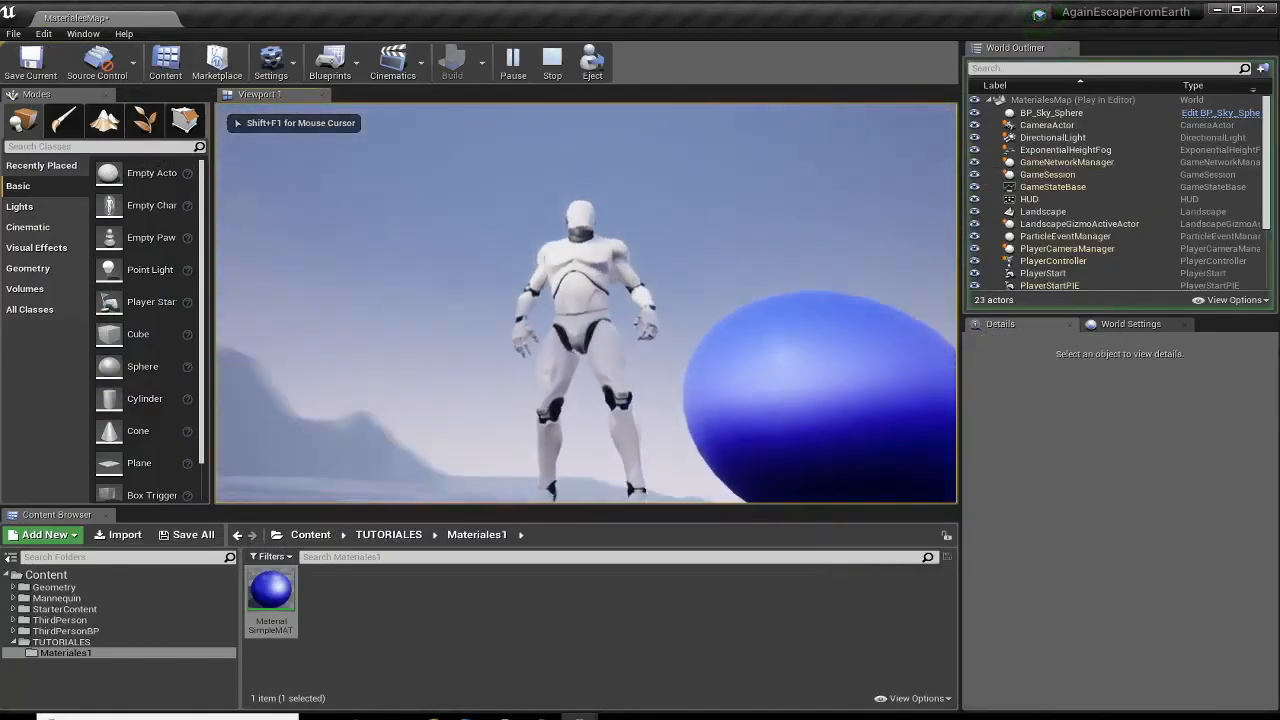
key(w)
key(w)
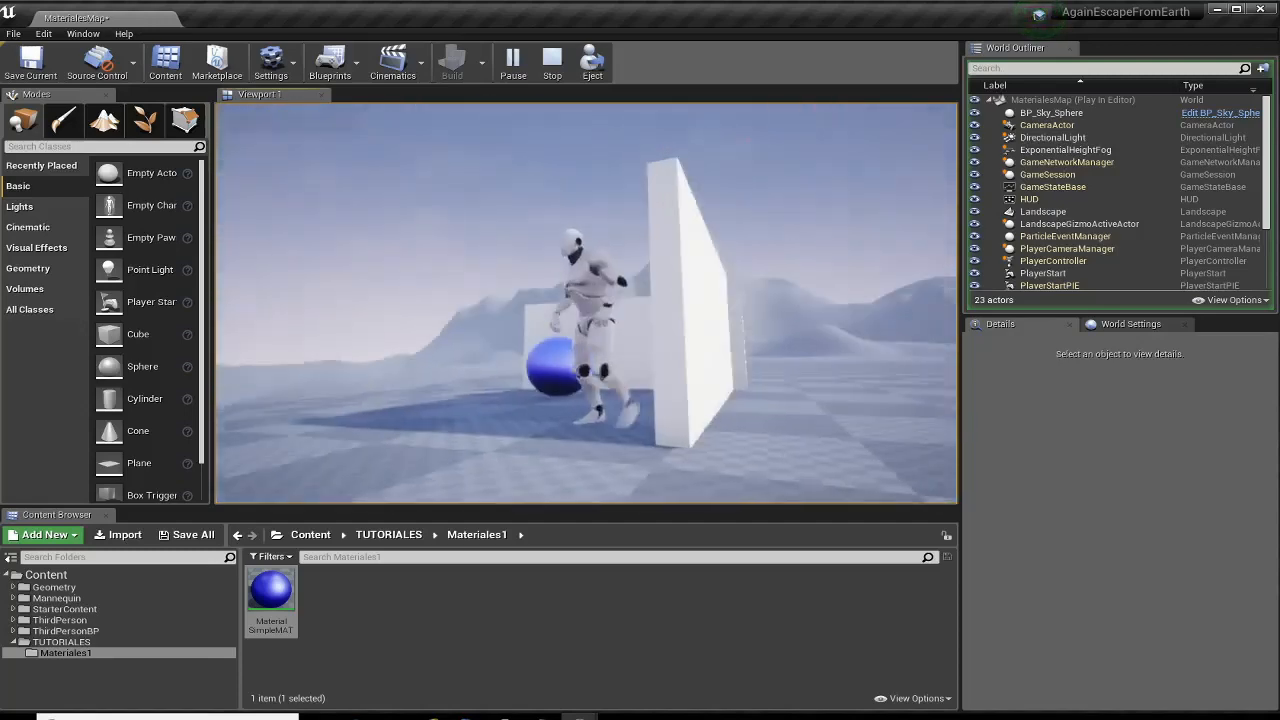
key(w)
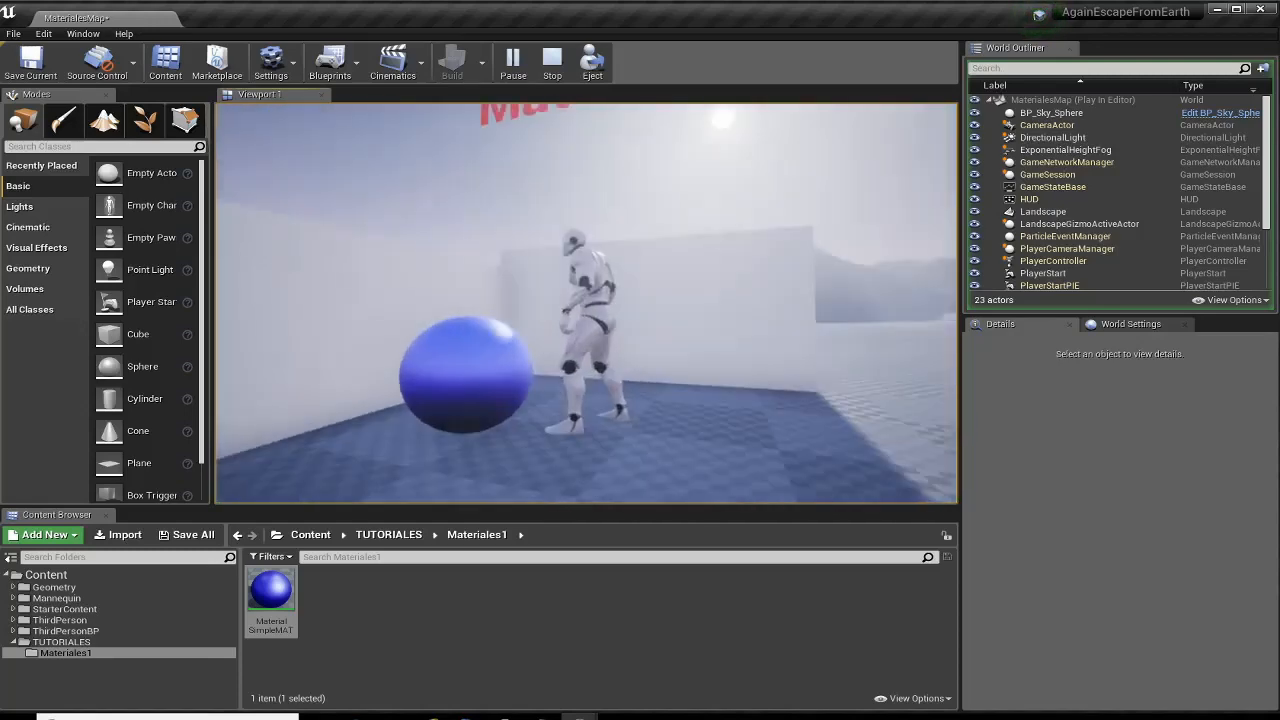
key(s)
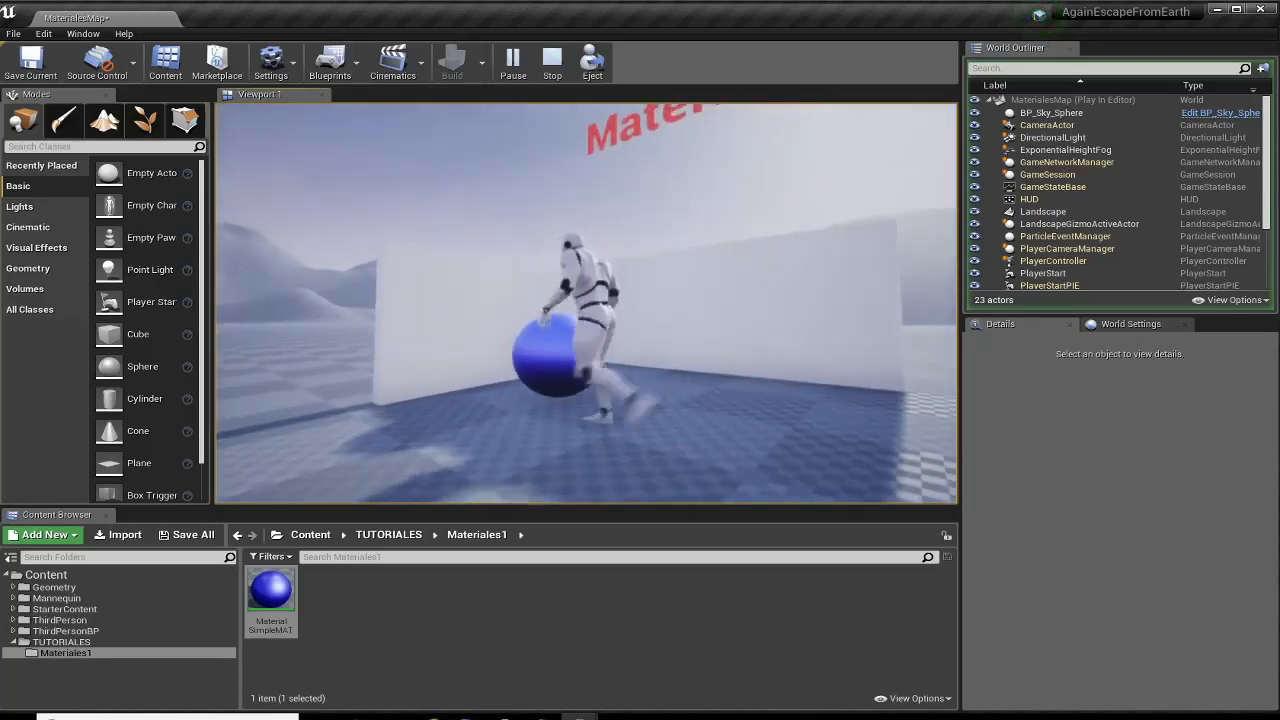
key(d)
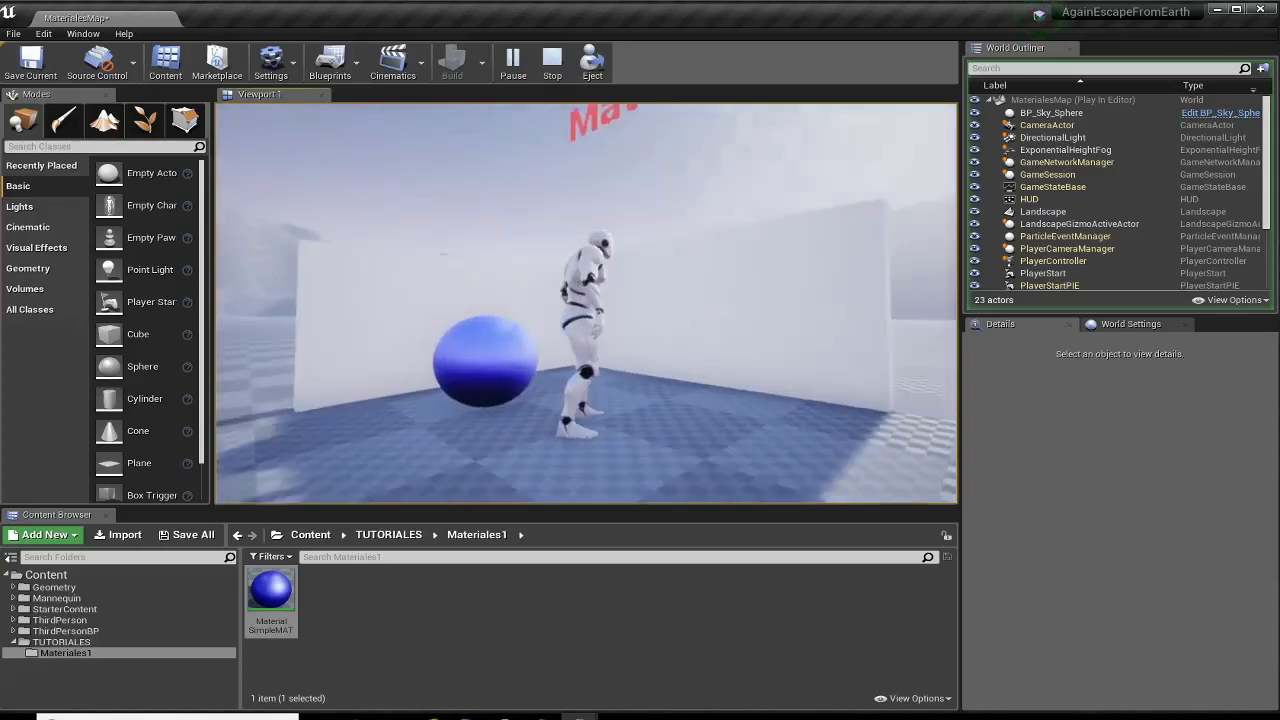
key(Escape)
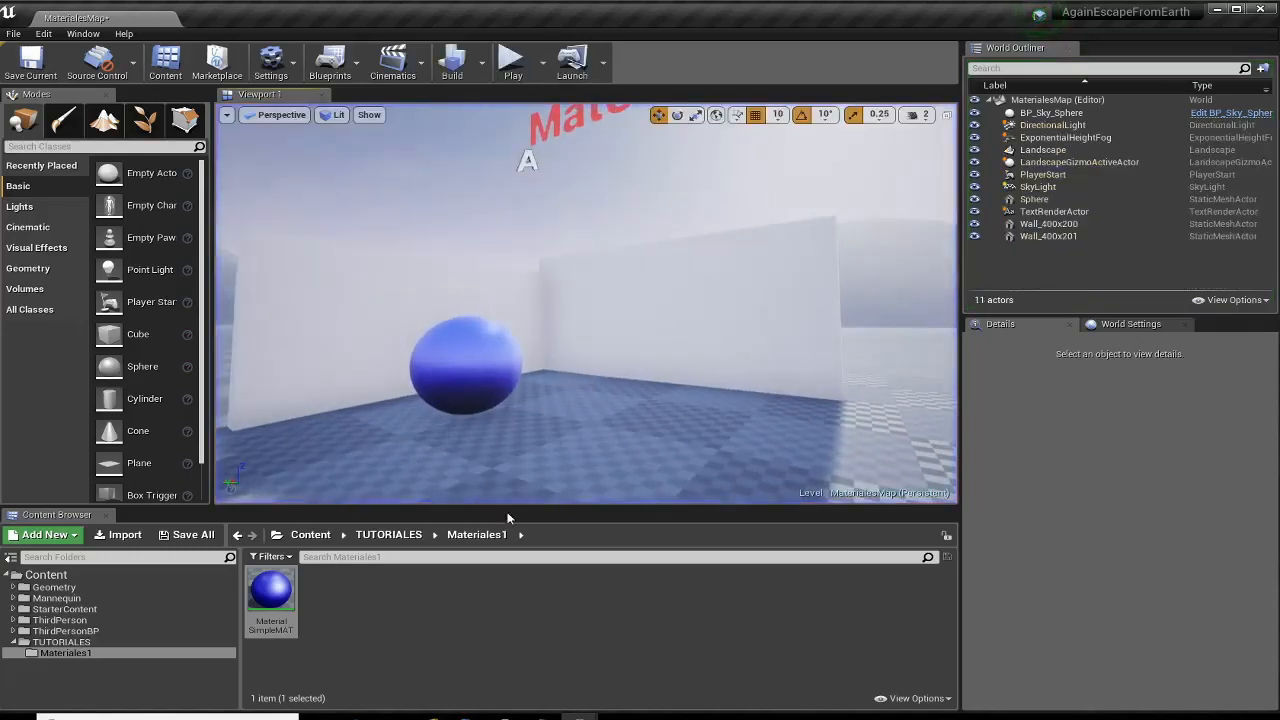
- Reopen MaterialSimpleMAT and move the Specular constant node directly below the Metallic constant
double_click(271, 592)
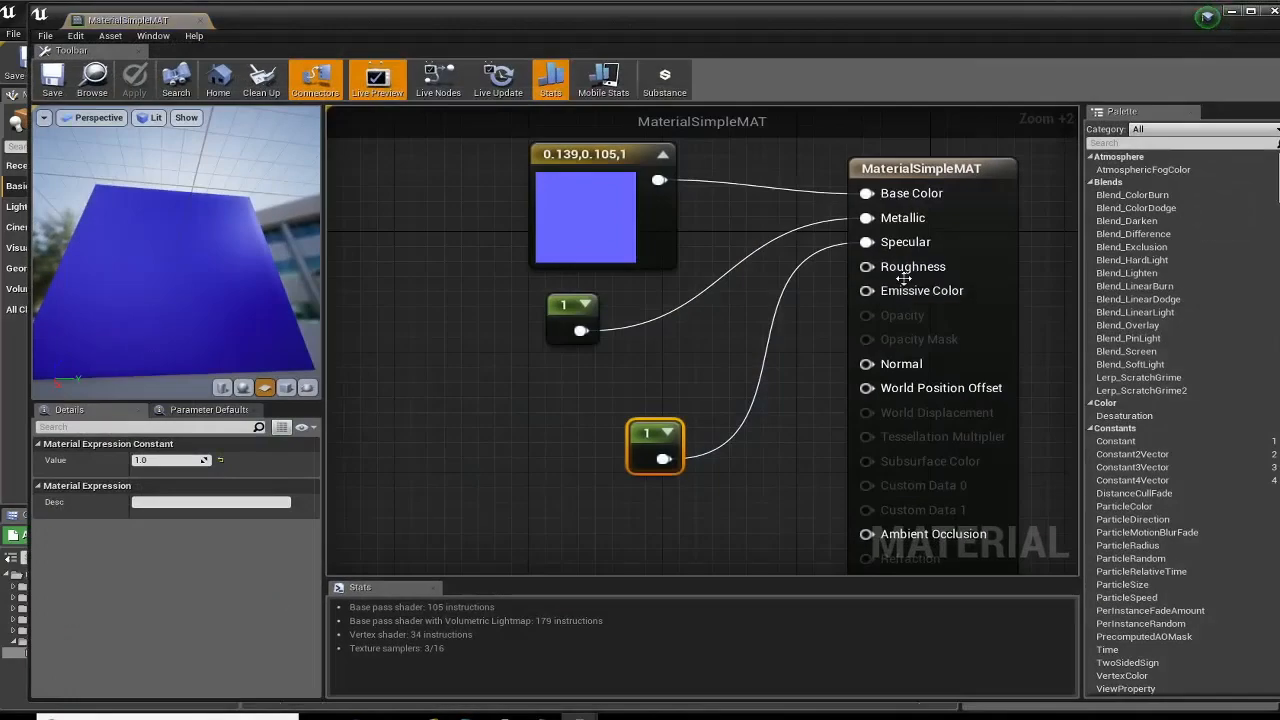
drag(668, 422, 584, 366)
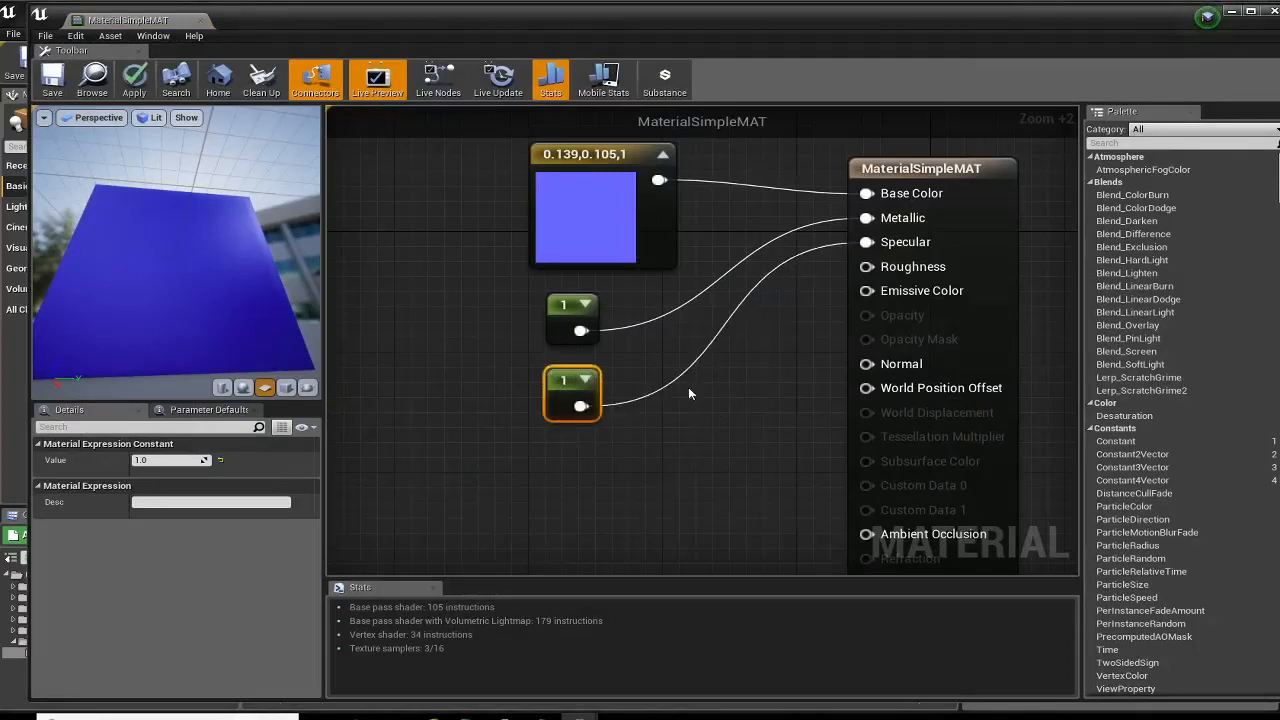
right_drag(722, 387, 755, 373)
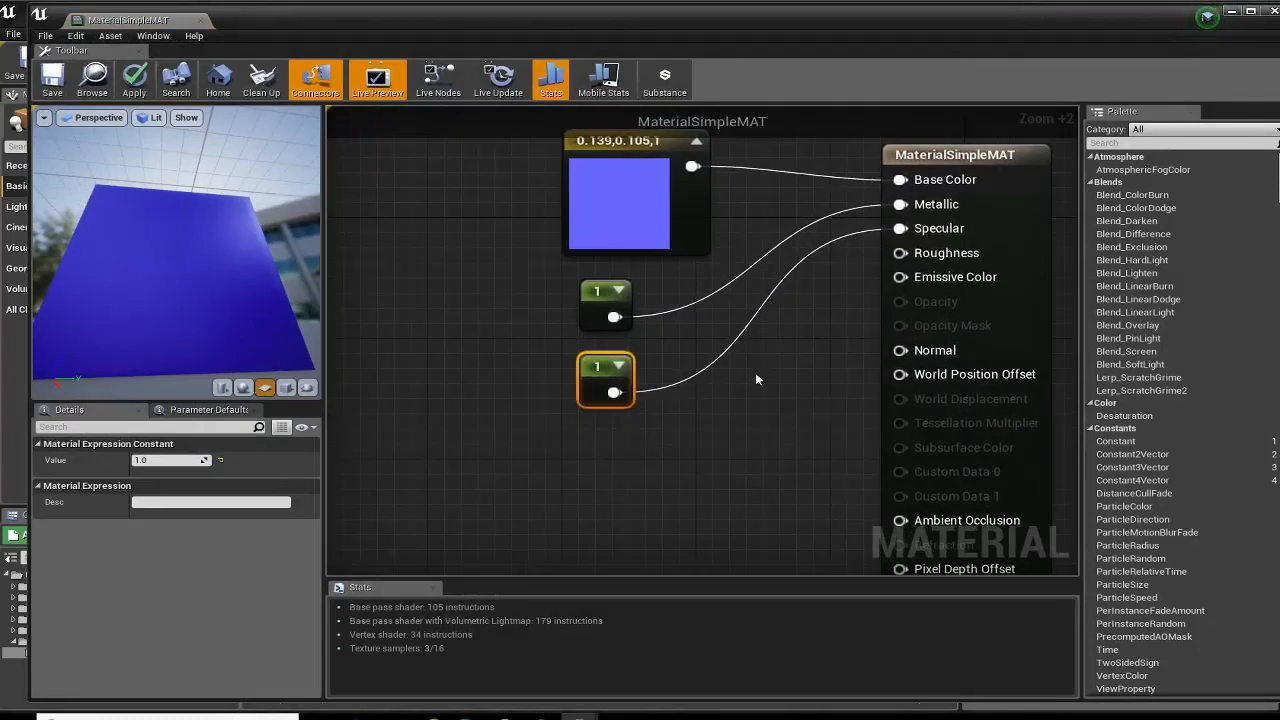
- Add a Constant of 0 connected to the Roughness input, aligned below the other constants, and save MaterialSimpleMAT
drag(900, 253, 640, 455)
text(const)
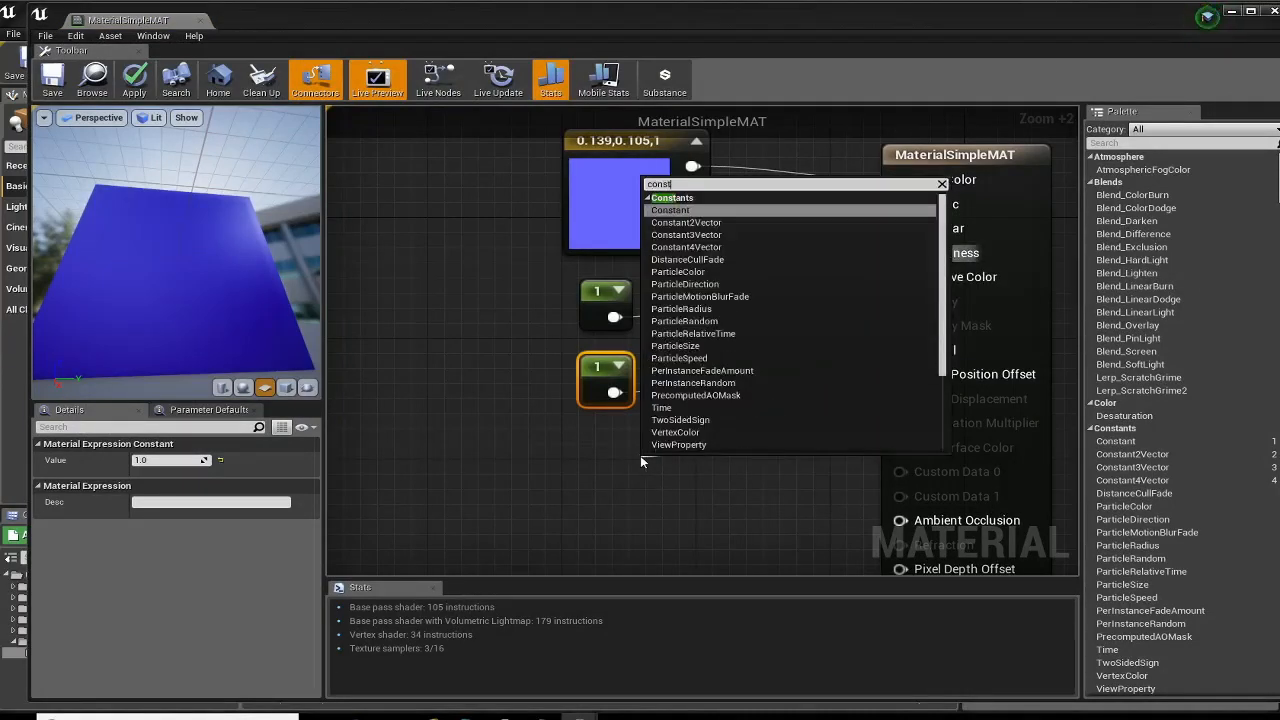
key(Return)
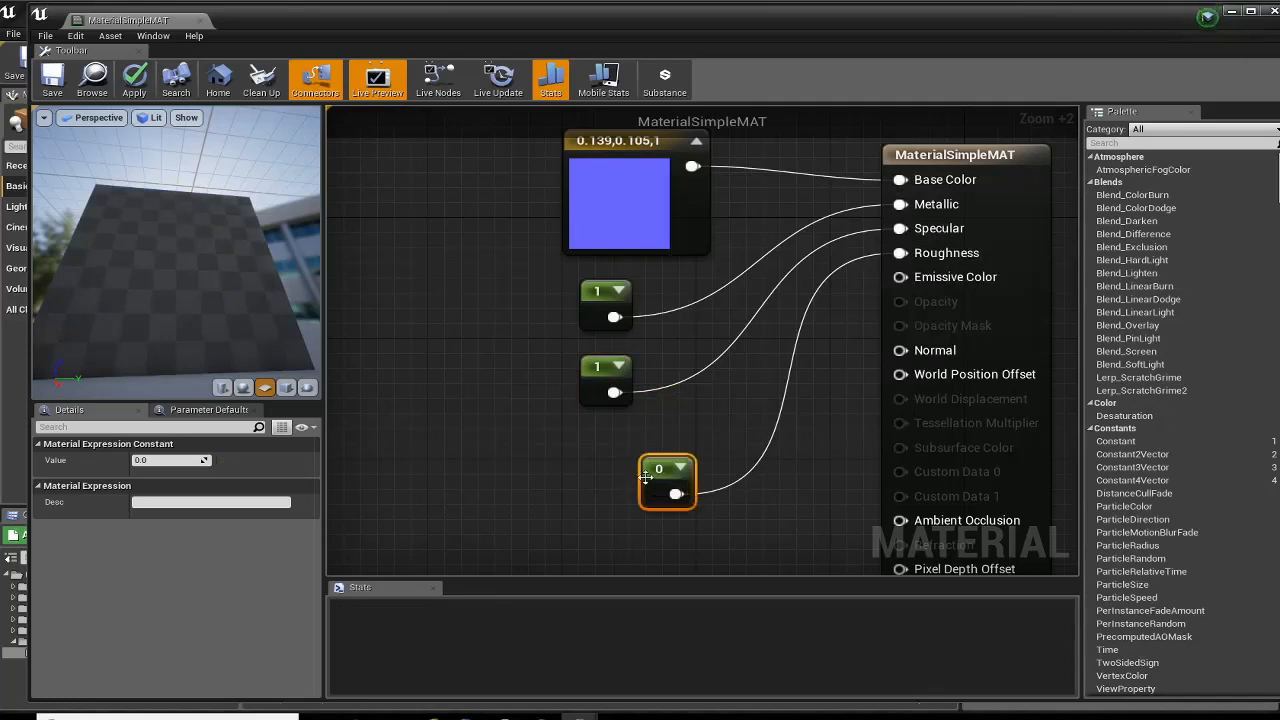
drag(645, 477, 583, 450)
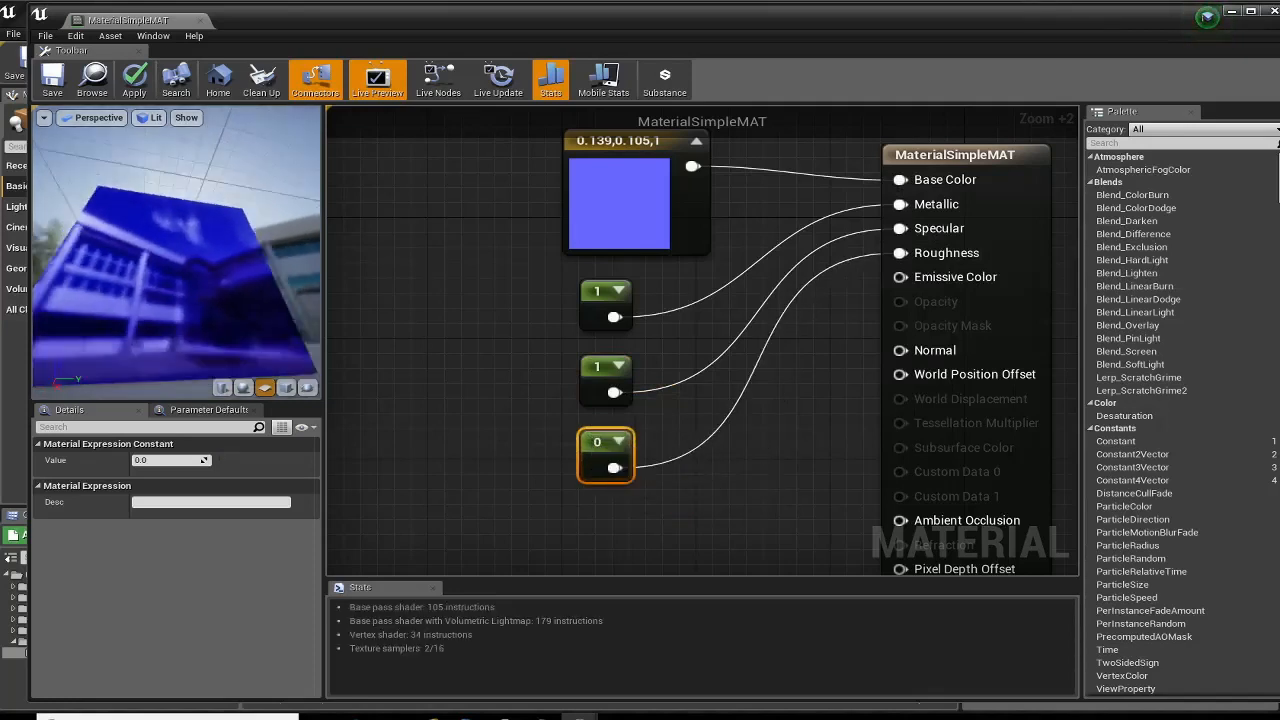
drag(48, 133, 75, 120)
click(57, 82)
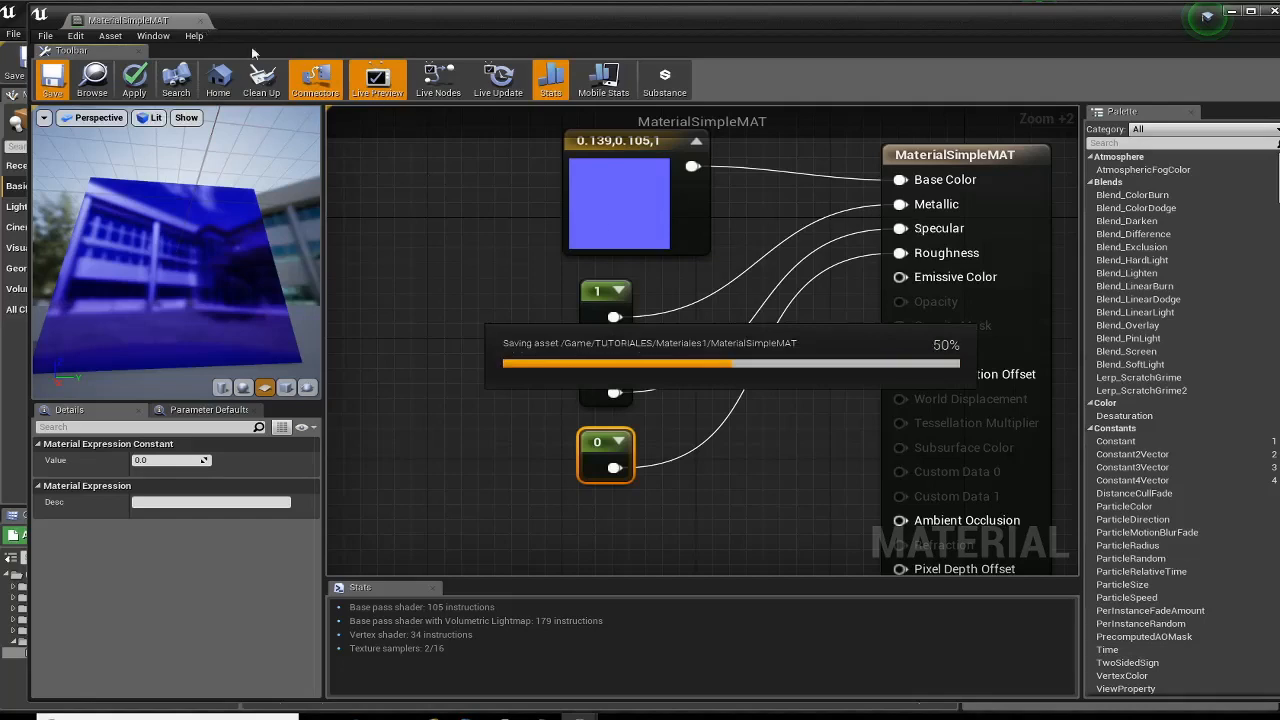
click(200, 21)
- Play the level from the floor near the sphere, walk around it to examine its reflections, and stop playing
right_drag(519, 418, 549, 459)
right_click(549, 459)
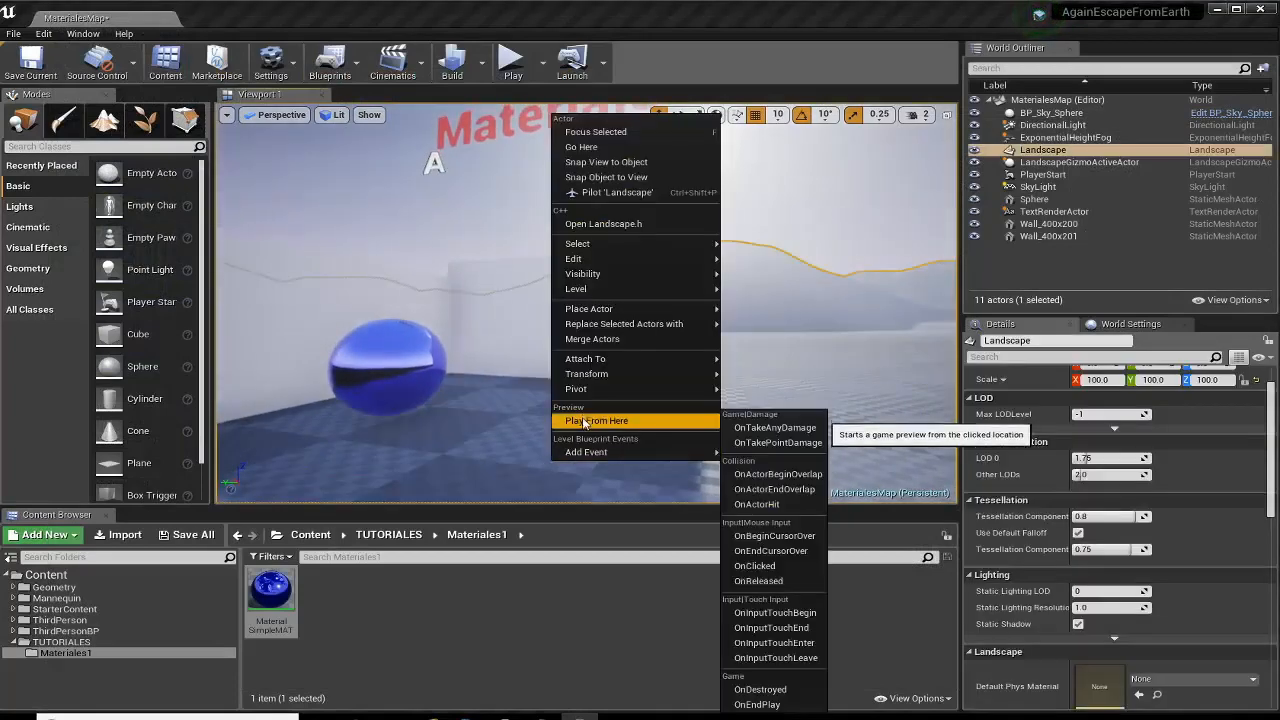
click(600, 423)
key(w)
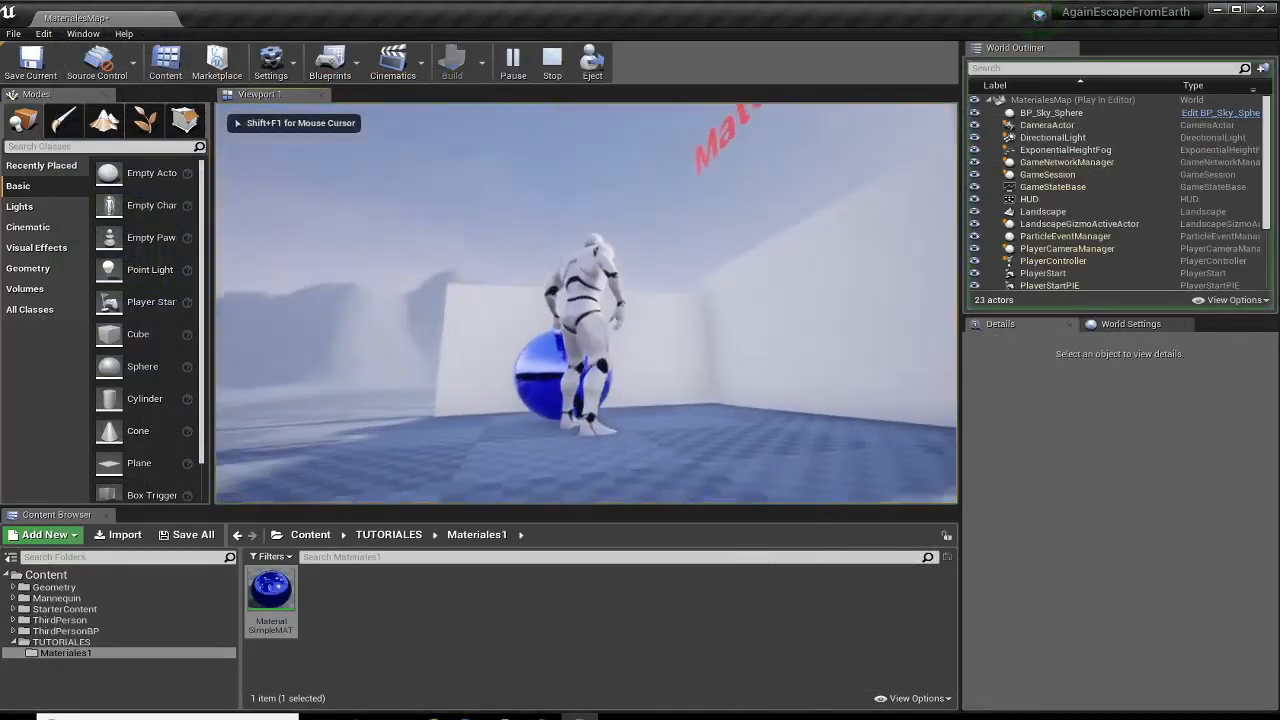
key(a)
key(d)
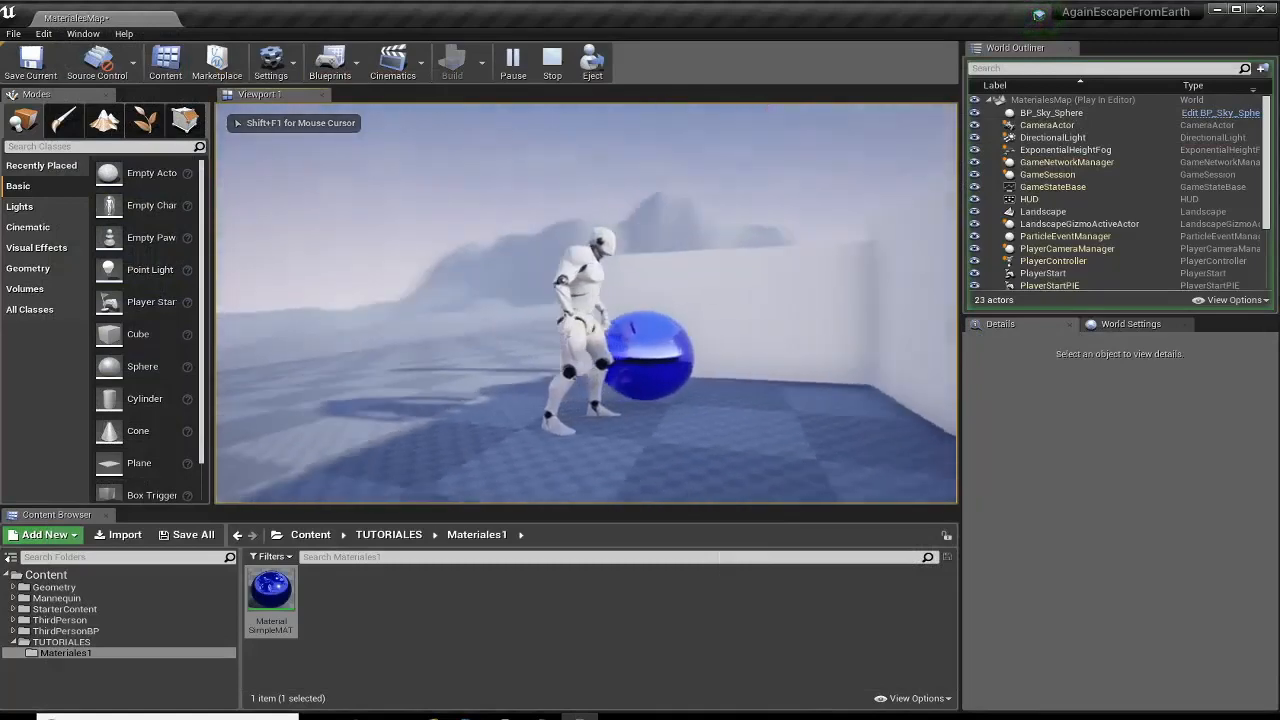
key(s)
key(d)
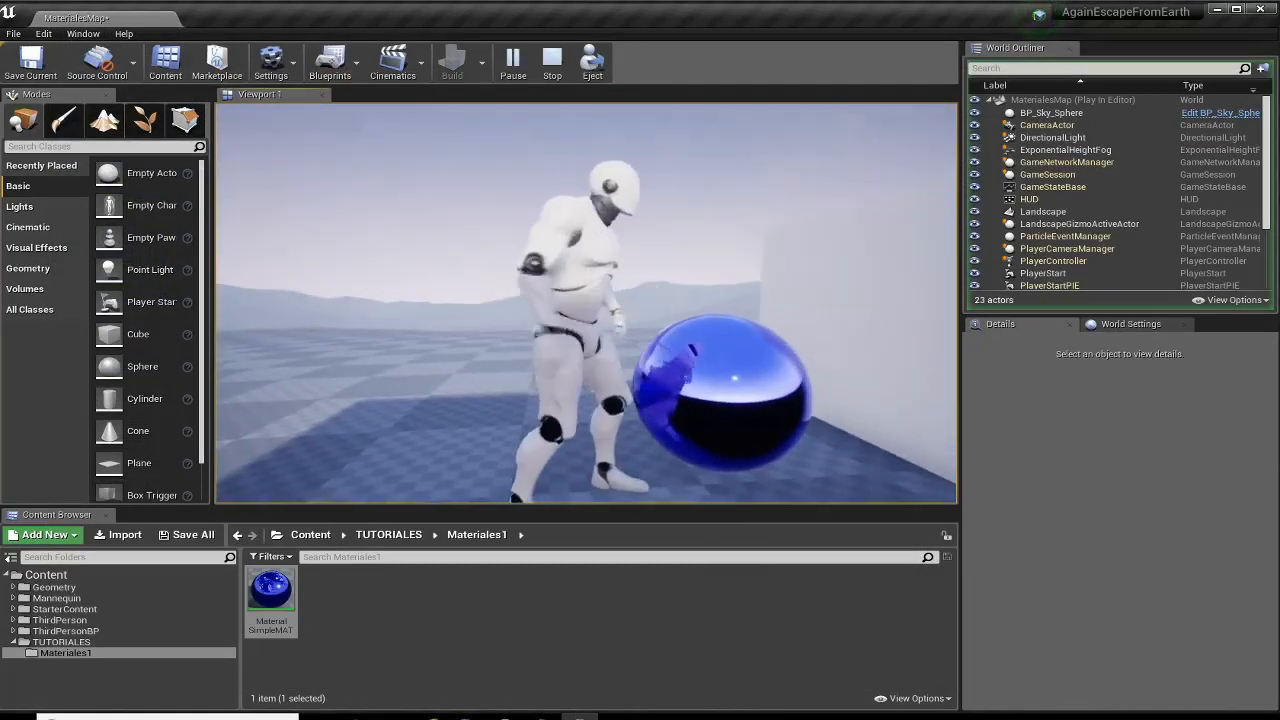
key(a)
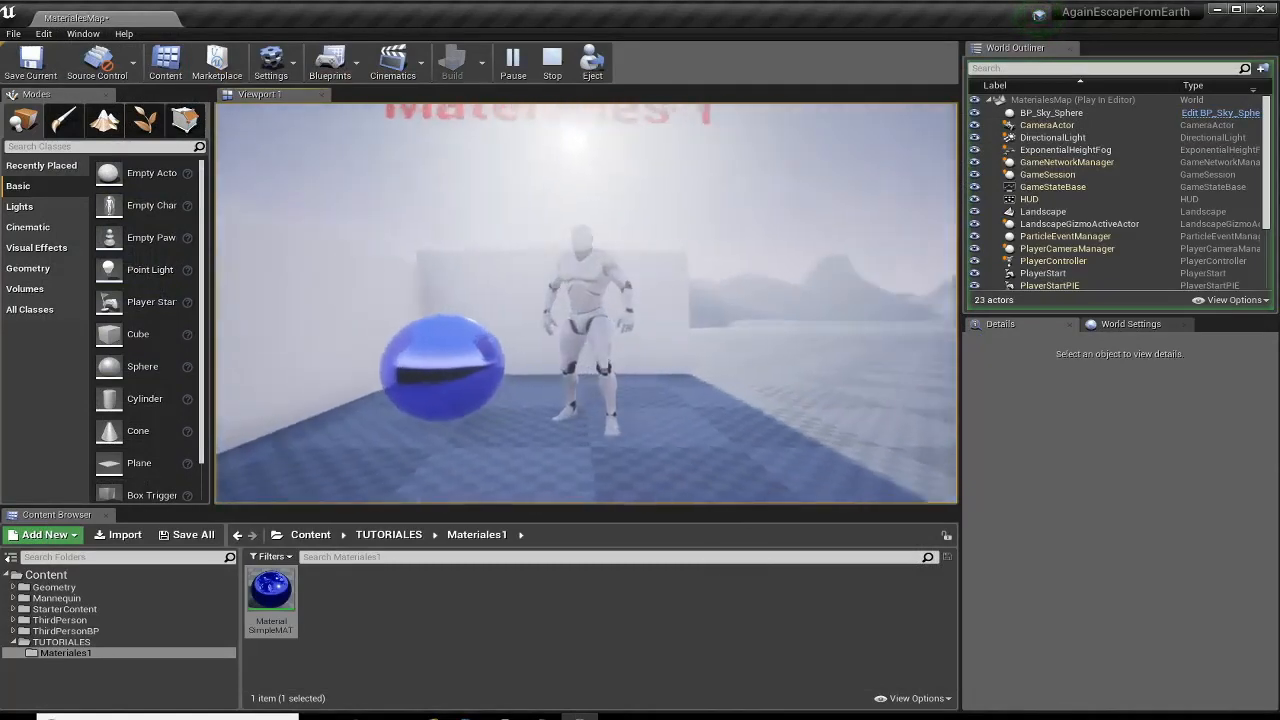
key(s)
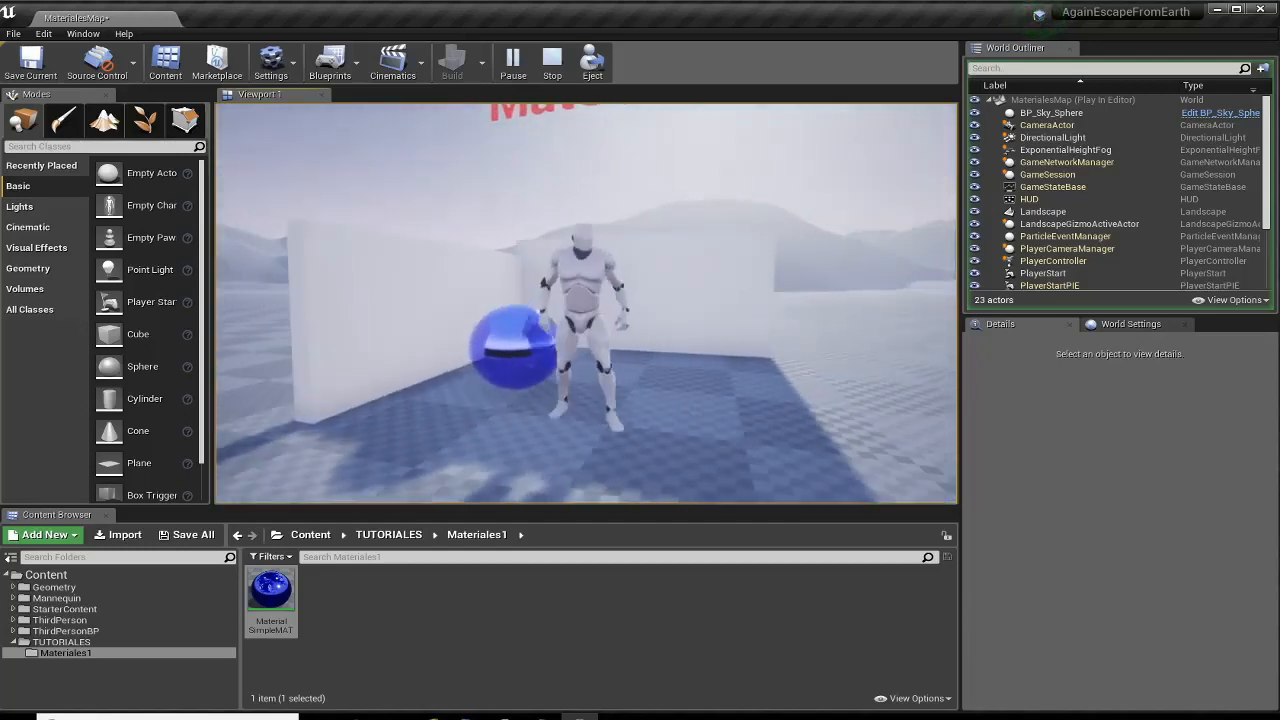
key(d)
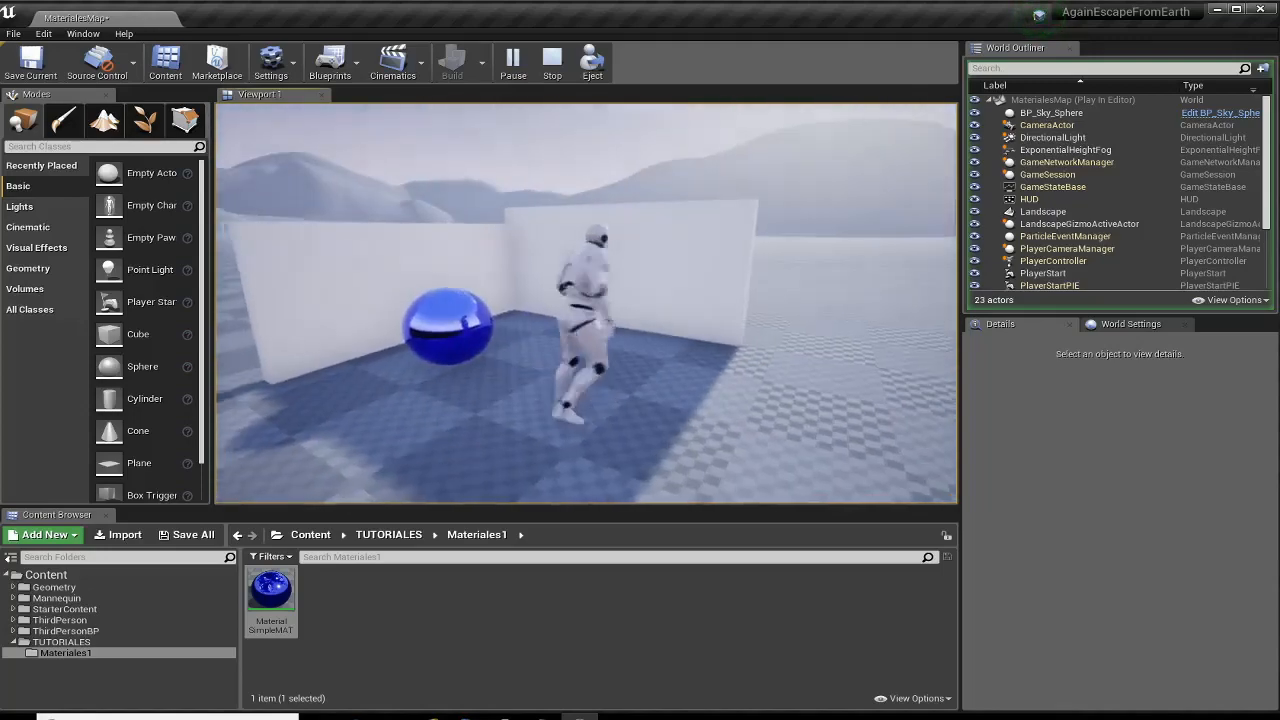
key(Escape)
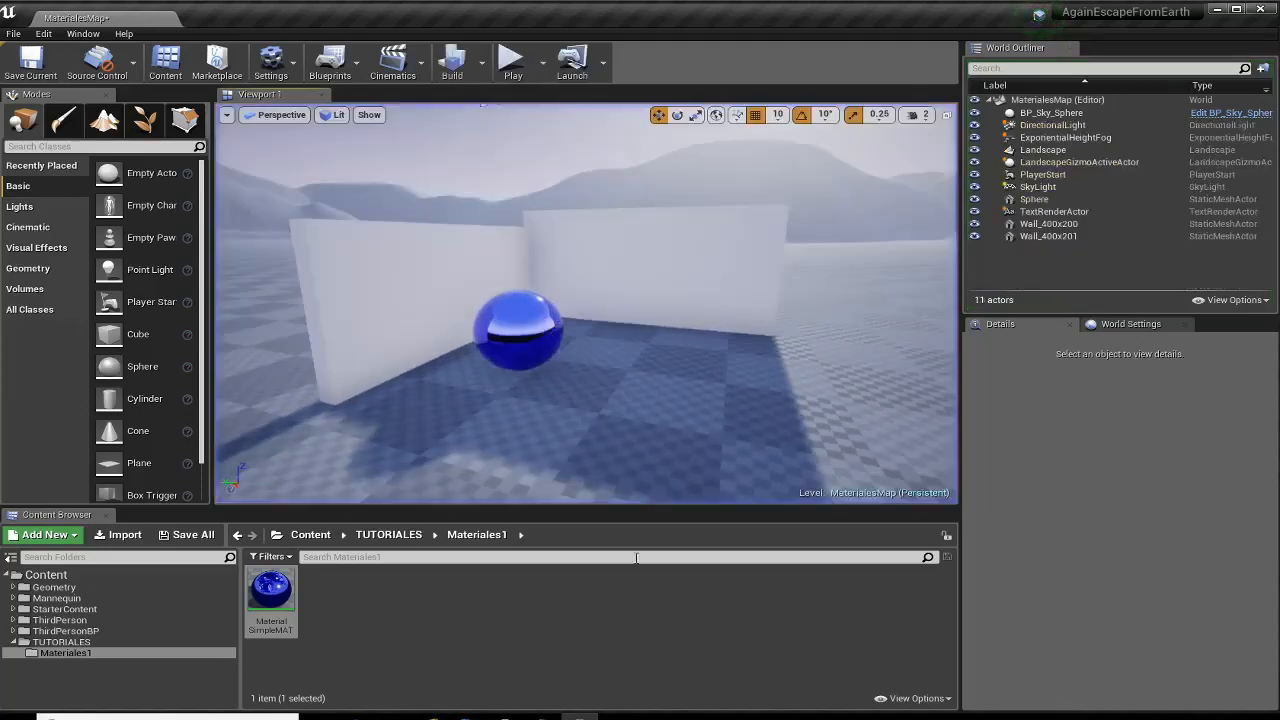
- Reopen MaterialSimpleMAT and shift the Metallic and Roughness constant nodes slightly away from the material node
double_click(270, 600)
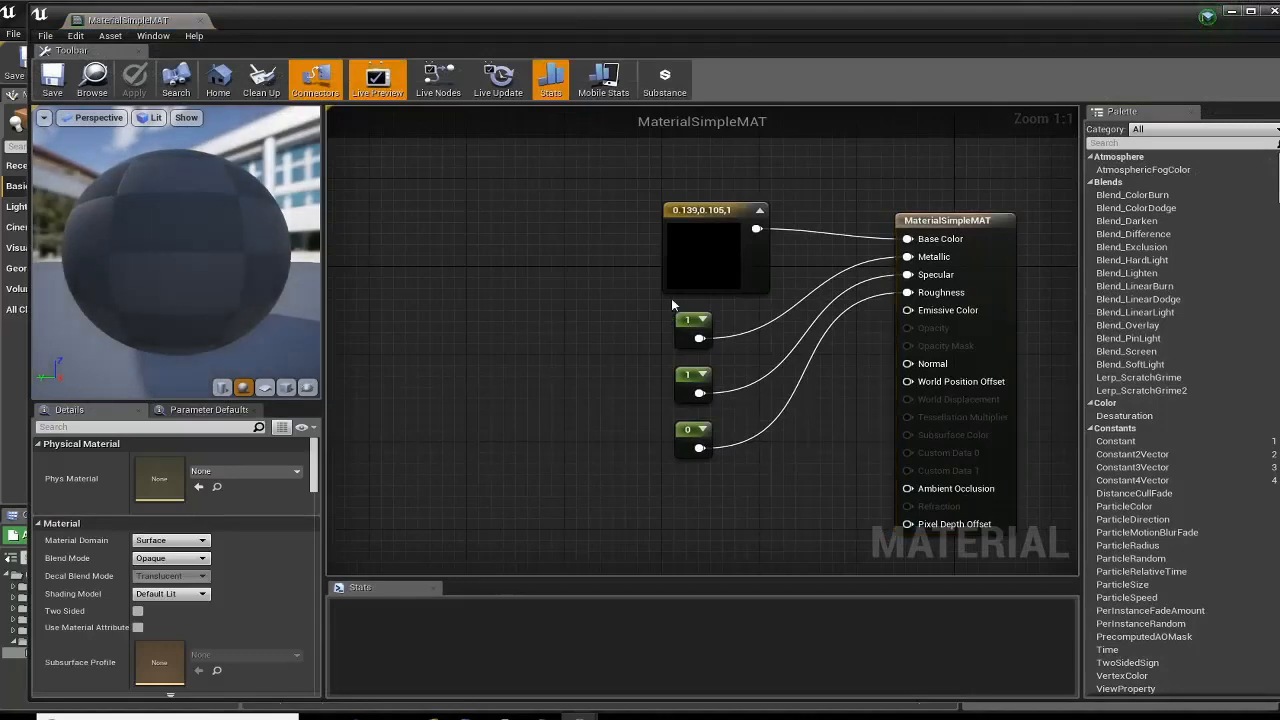
drag(677, 318, 657, 328)
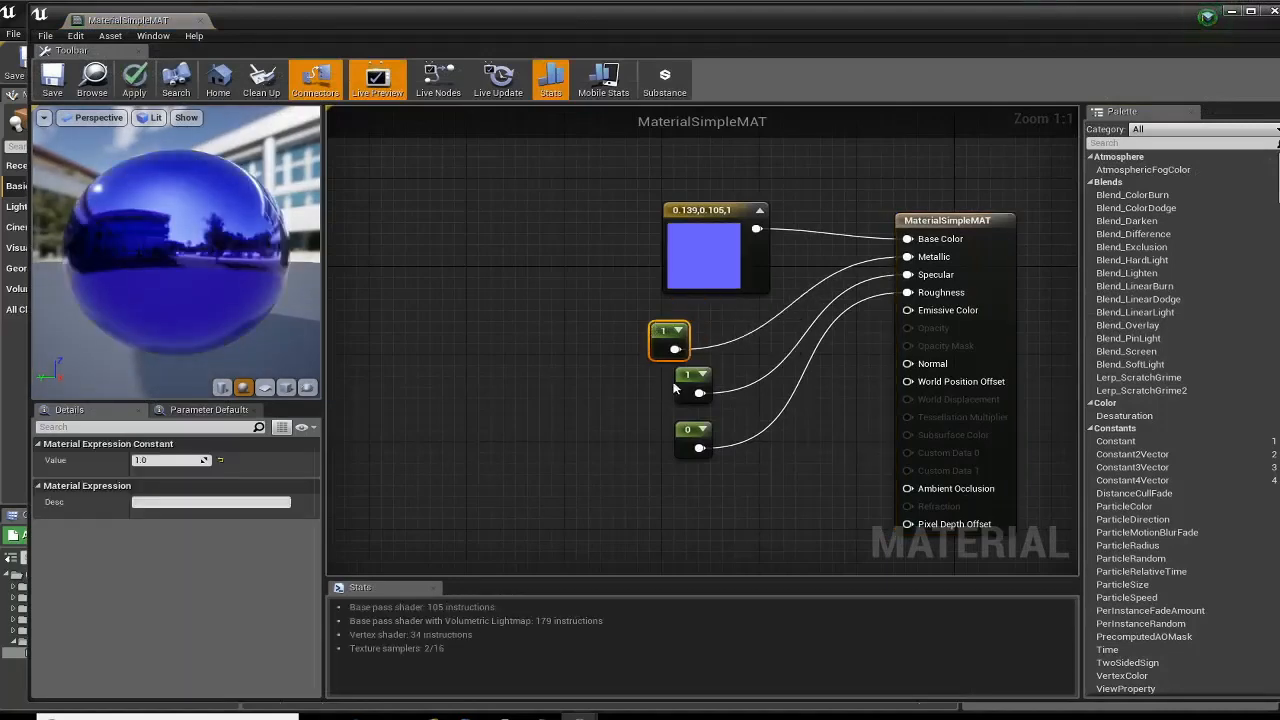
mouse_move(692, 375)
mouse_down()
mouse_move(657, 375)
mouse_move(672, 373)
mouse_up()
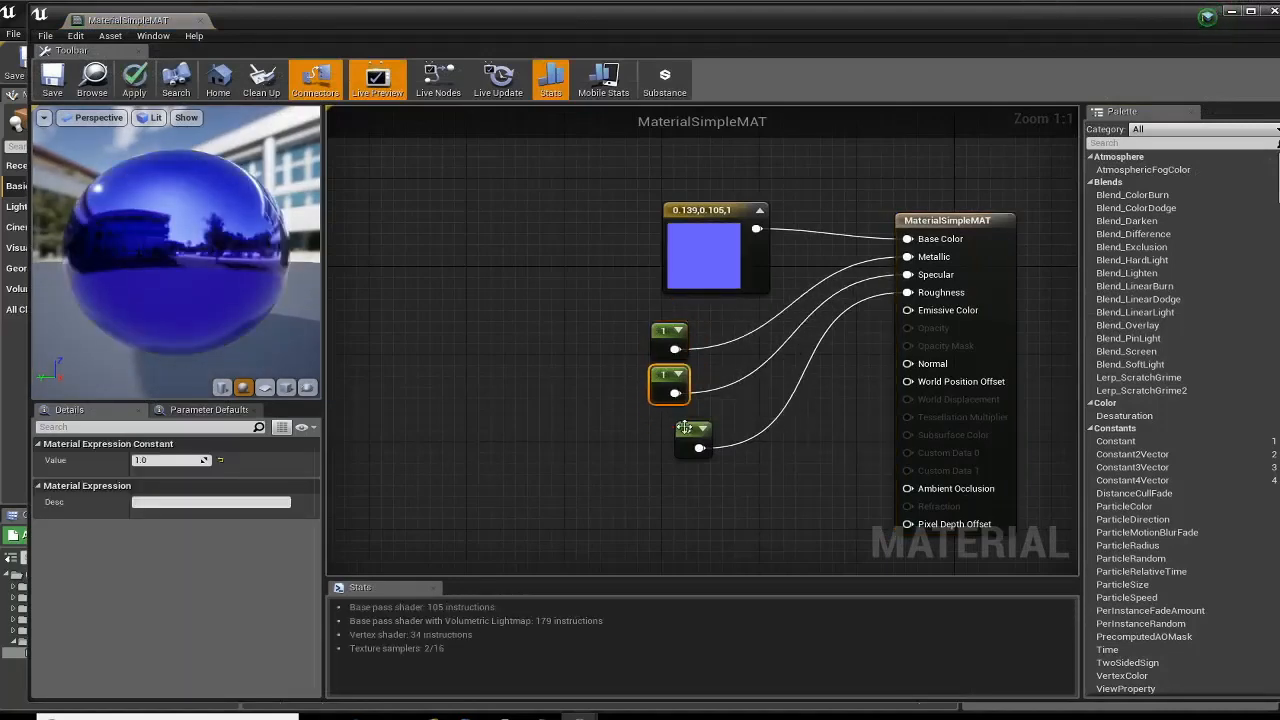
drag(690, 429, 678, 429)
drag(672, 369, 694, 372)
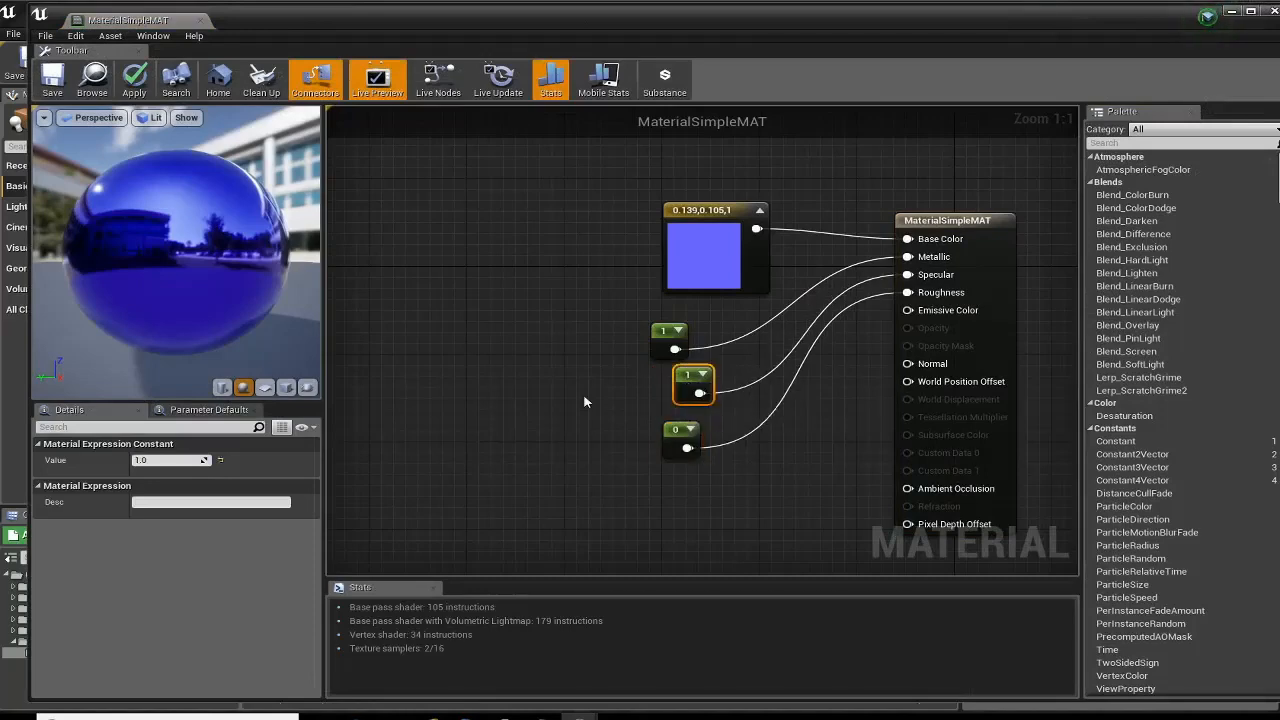
- Add a Texture Sample node to the material graph and place it beside the constant nodes
right_drag(764, 378, 730, 338)
scroll(782, 335, up, 3)
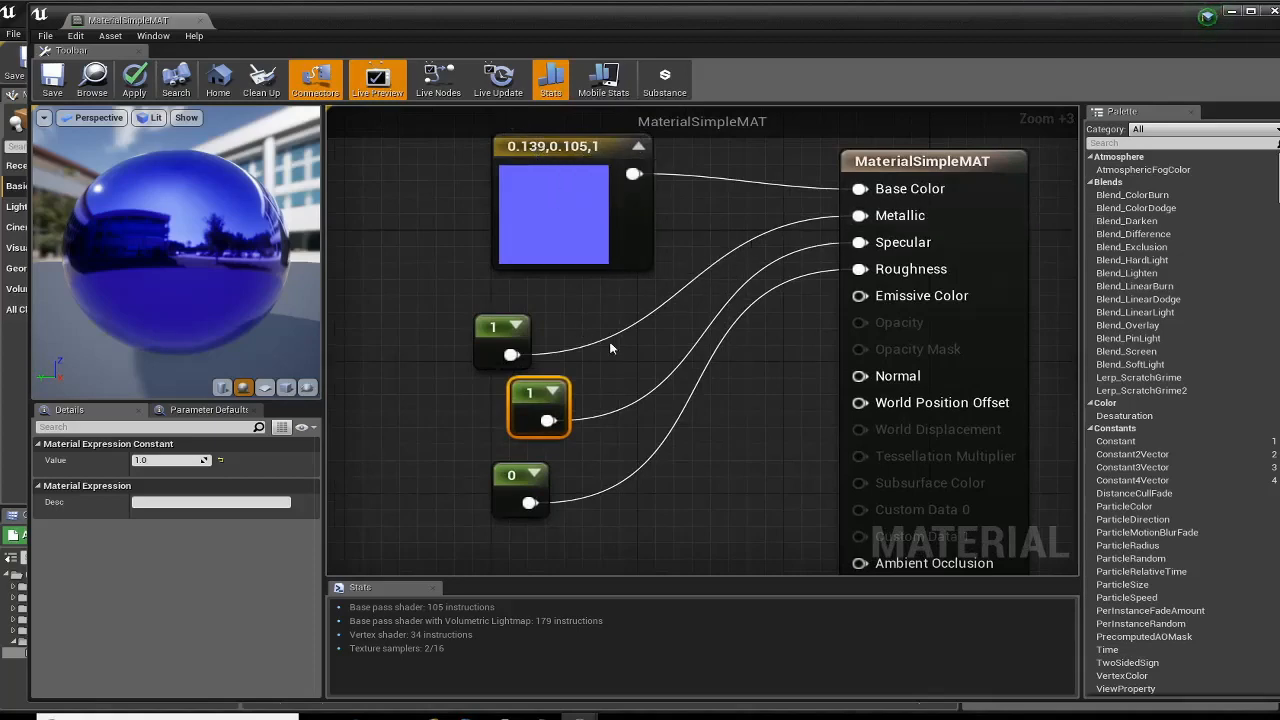
right_drag(610, 348, 635, 331)
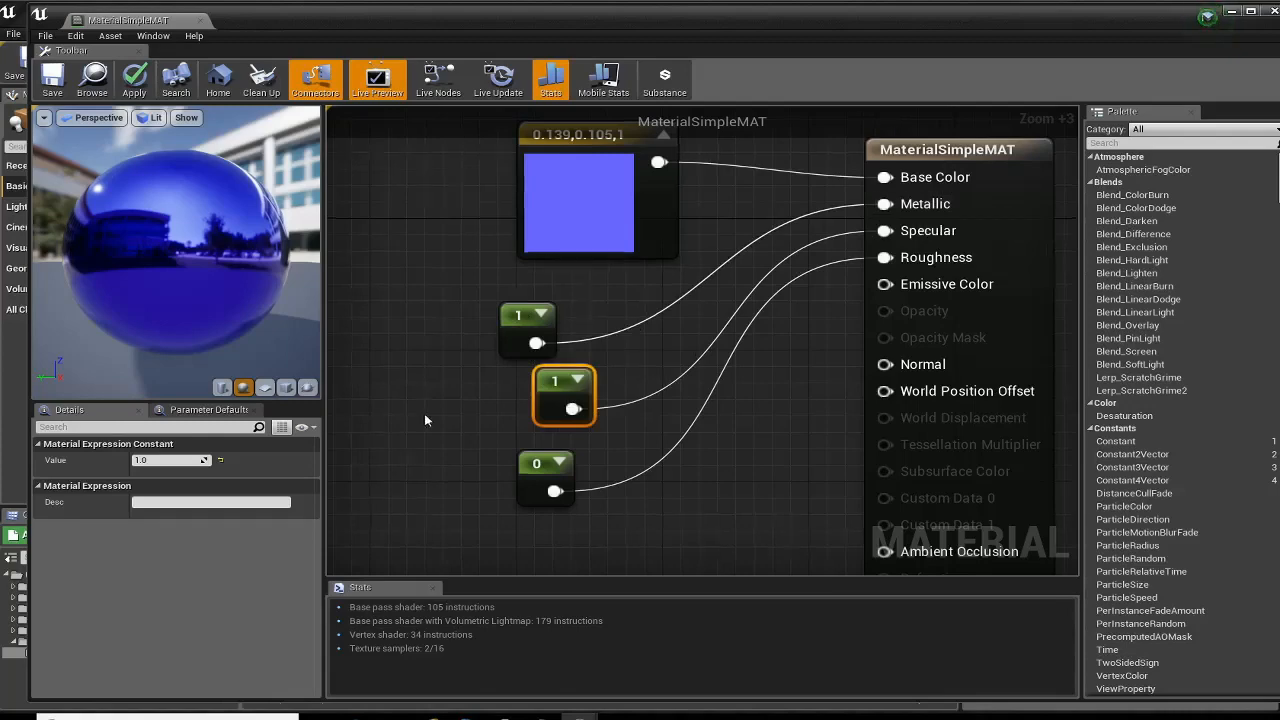
right_drag(424, 420, 597, 336)
right_drag(732, 301, 612, 388)
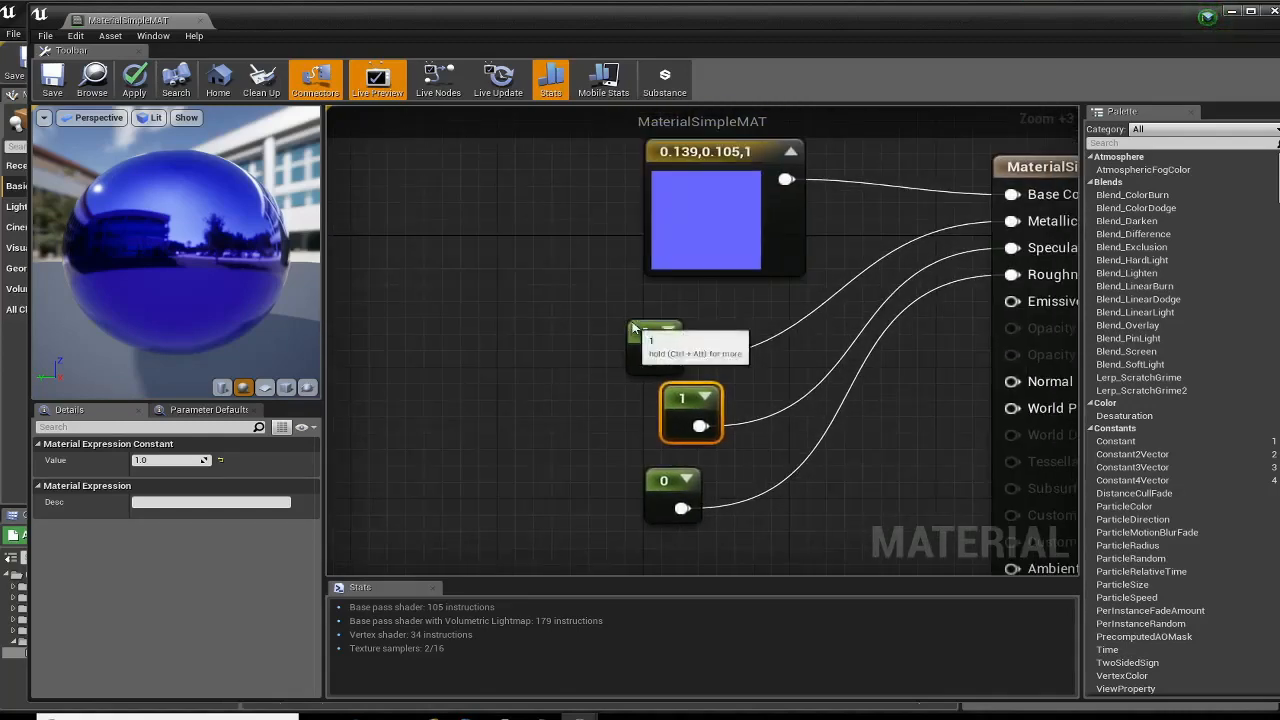
click(631, 325)
right_drag(435, 341, 589, 315)
right_click(461, 313)
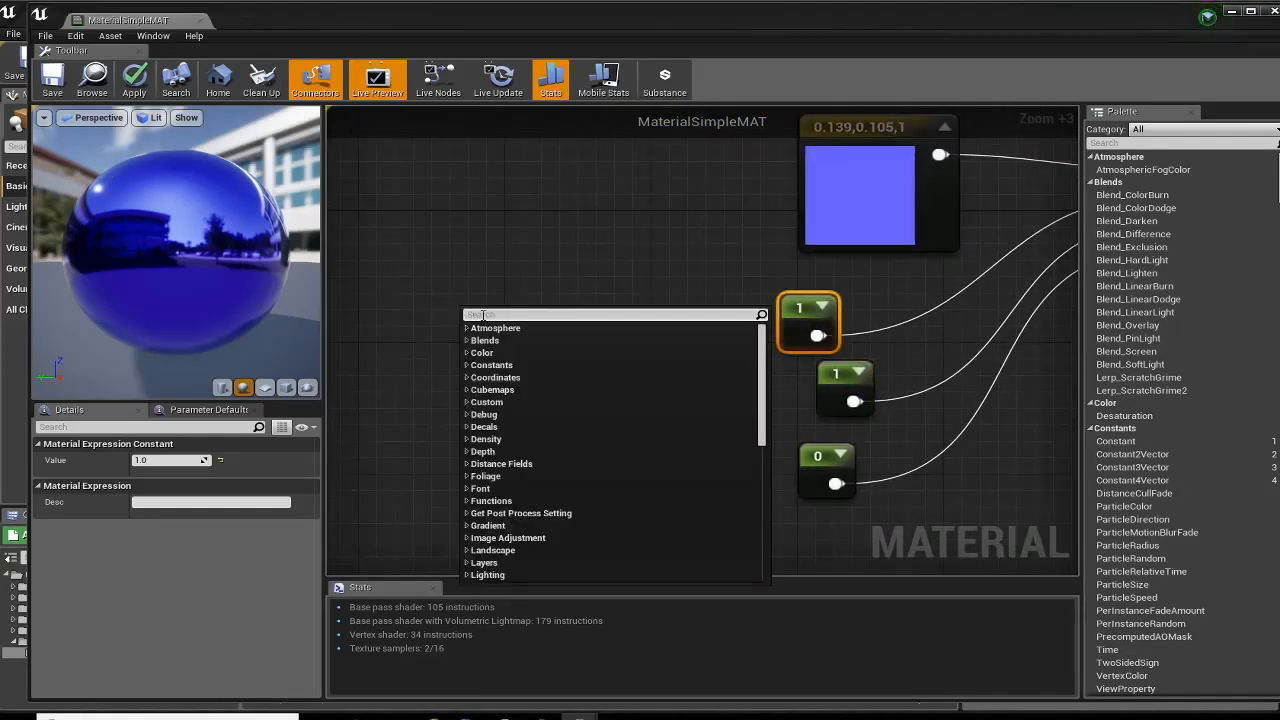
text(texturesam)
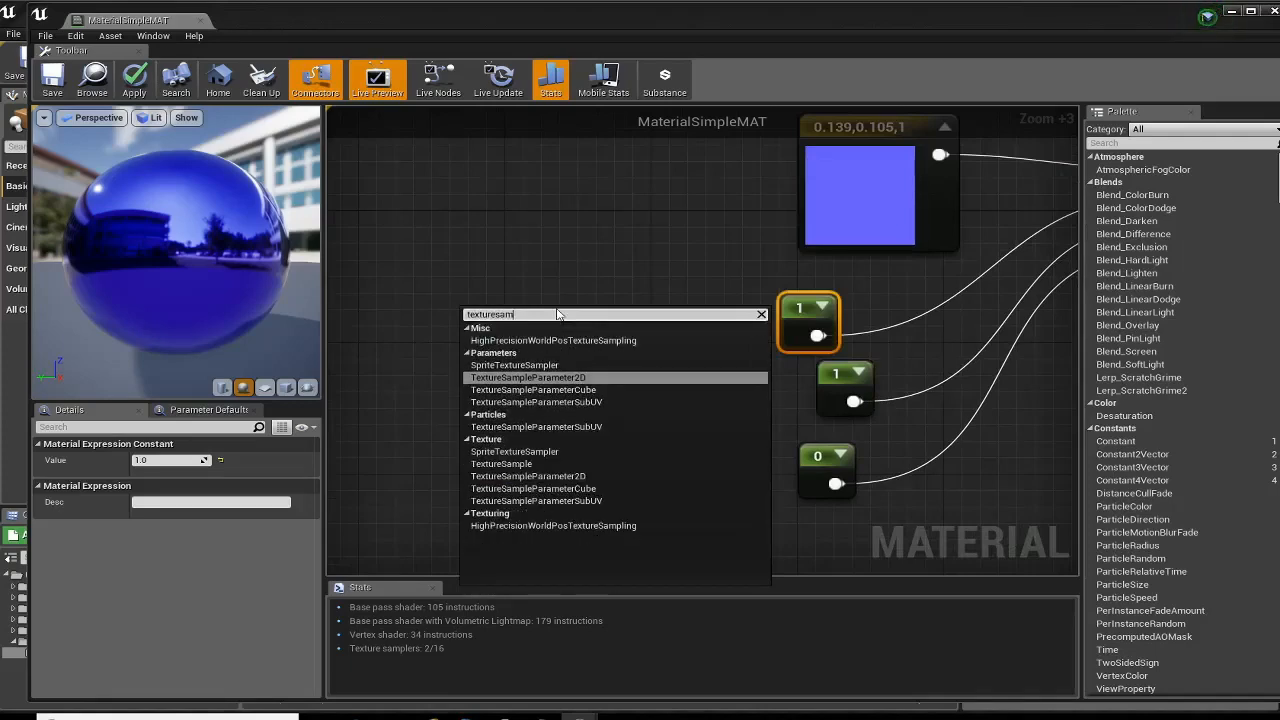
click(545, 464)
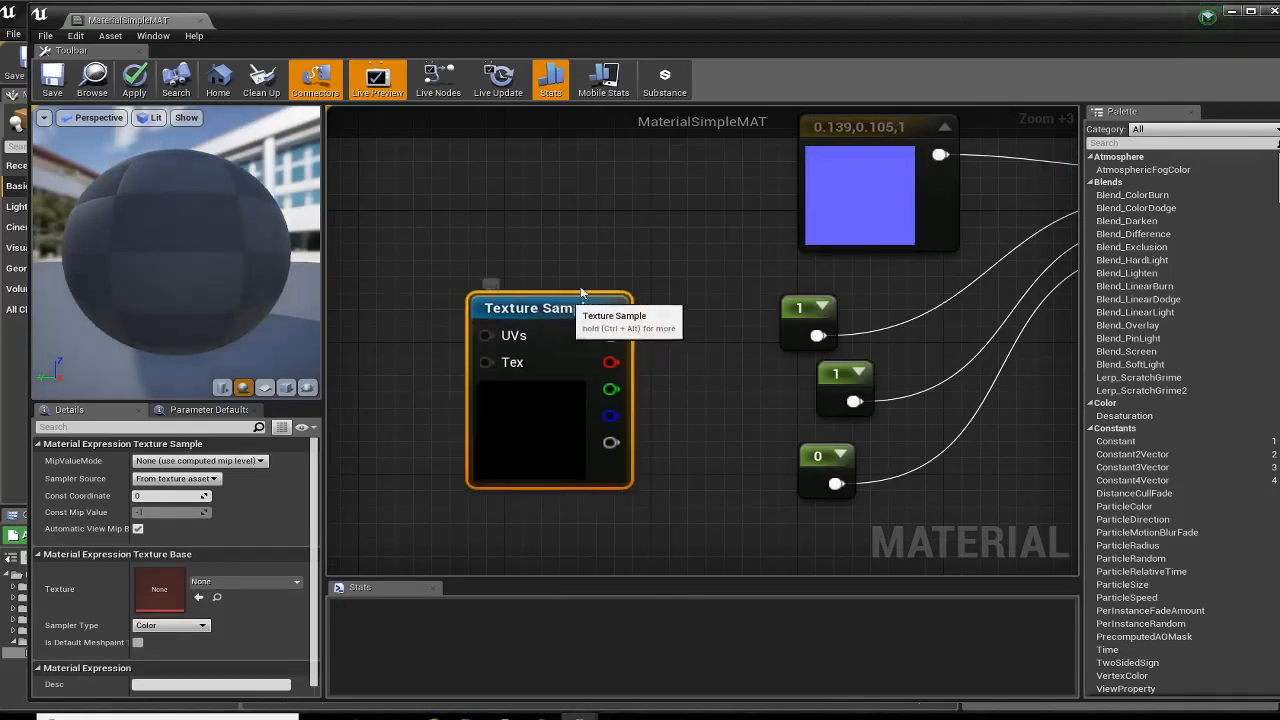
drag(581, 293, 656, 244)
right_drag(503, 460, 473, 478)
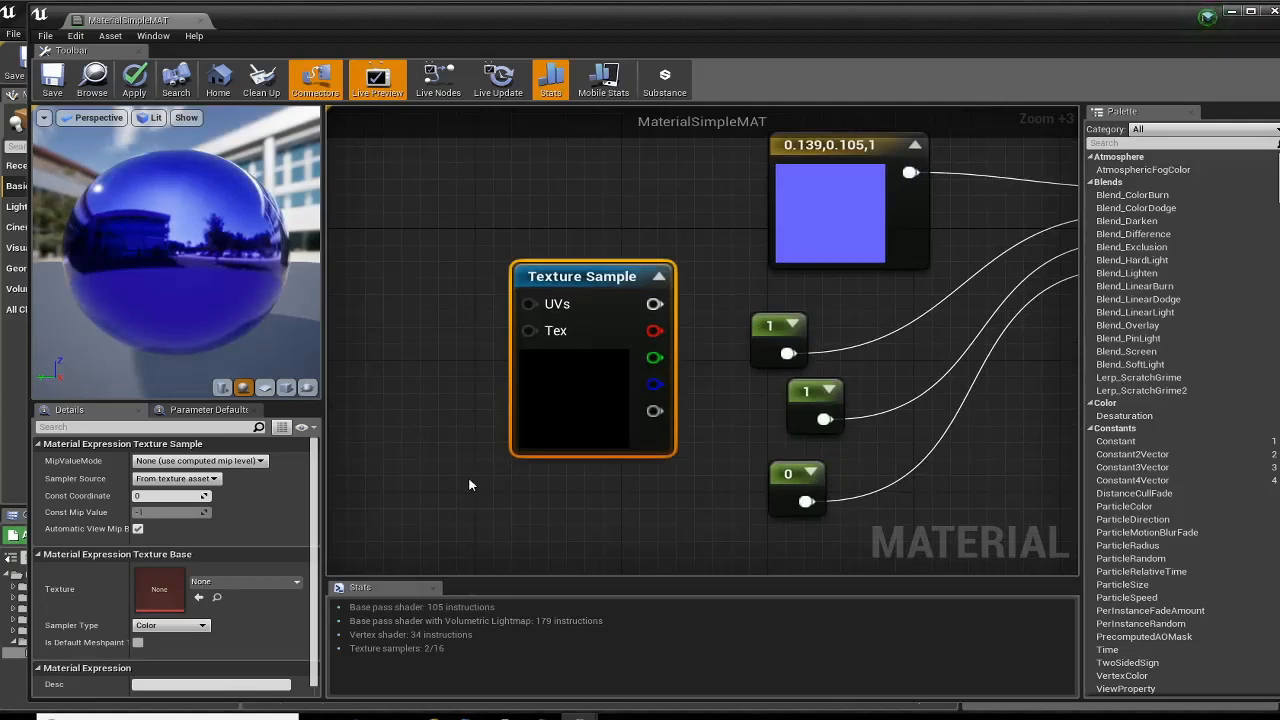
- Assign the T_MacroVariation texture to the Texture Sample node and move the node slightly up
click(287, 583)
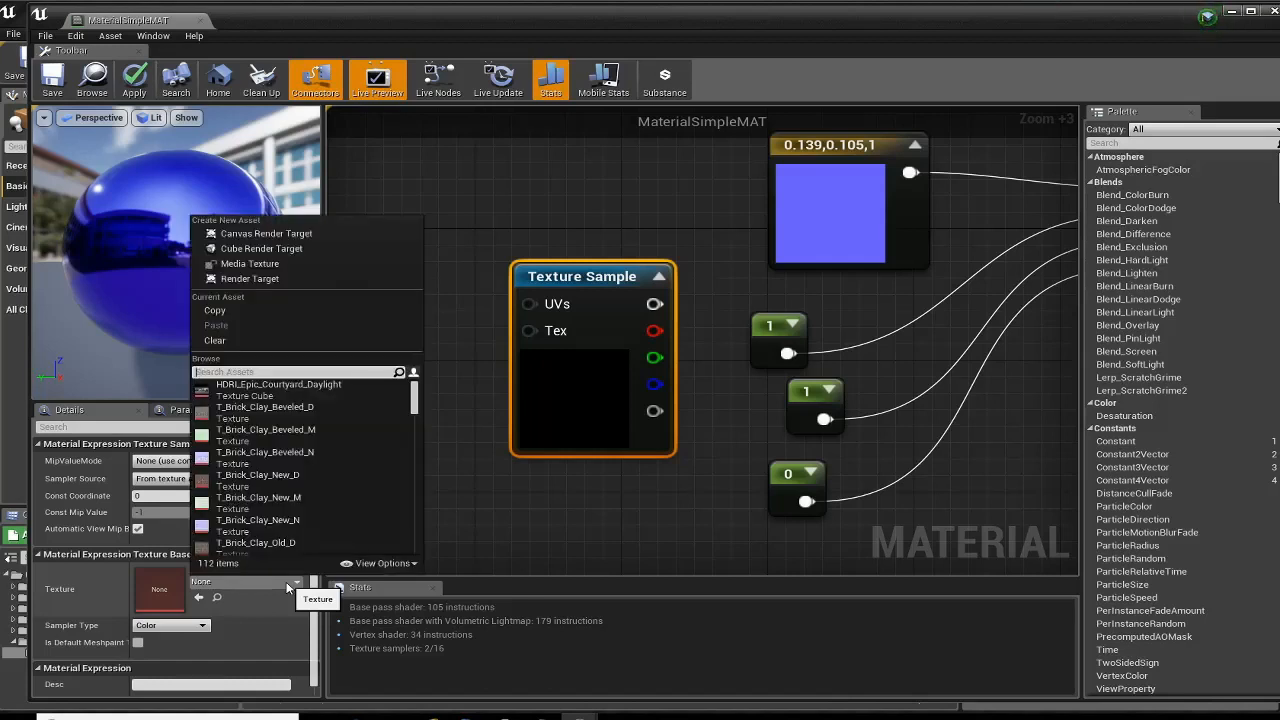
text(varia)
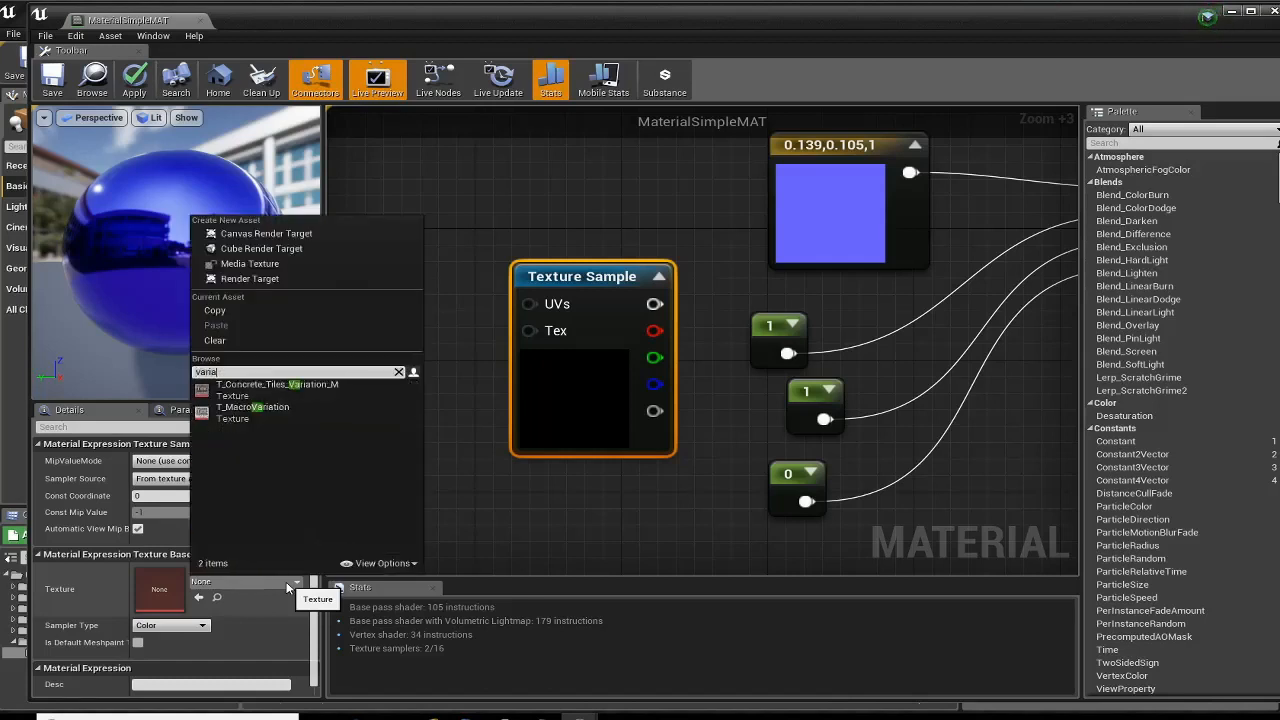
click(219, 425)
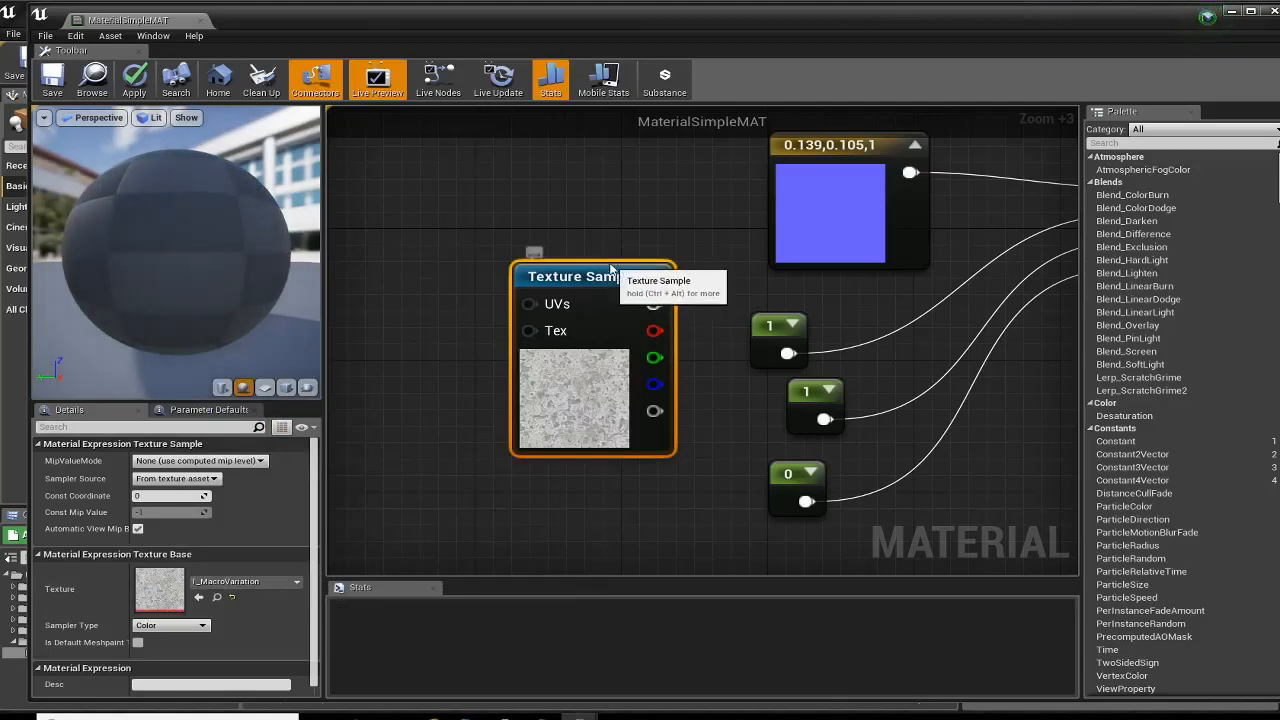
drag(599, 390, 617, 357)
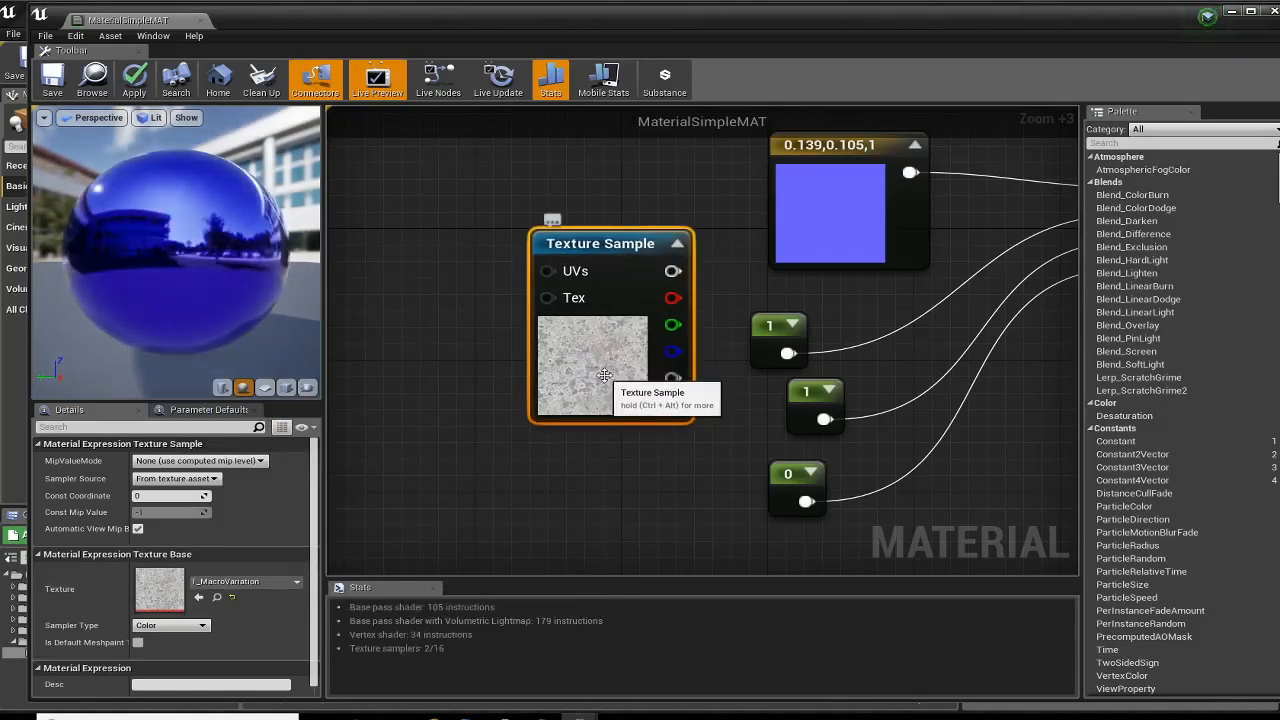
scroll(614, 362, up, 2)
scroll(632, 437, down, 4)
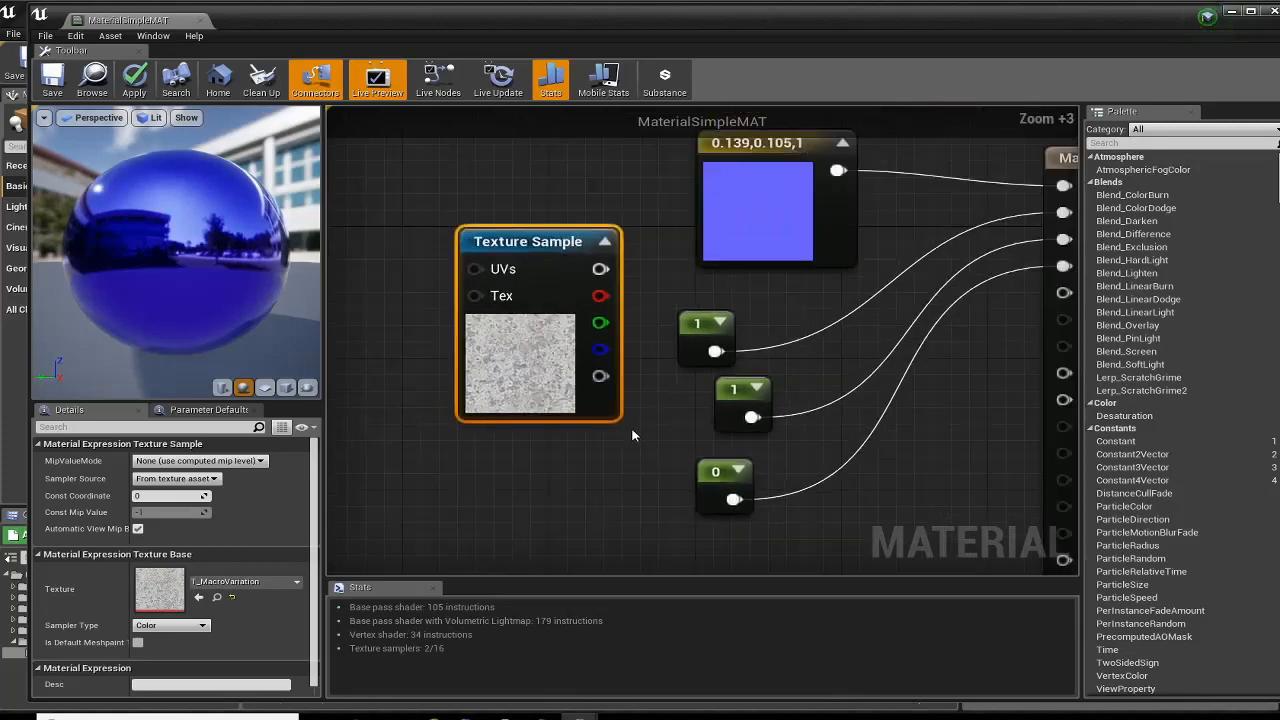
- Disconnect and delete the Roughness constant, and place the Texture Sample node in its spot below the Specular constant
right_click(833, 378)
click(546, 310)
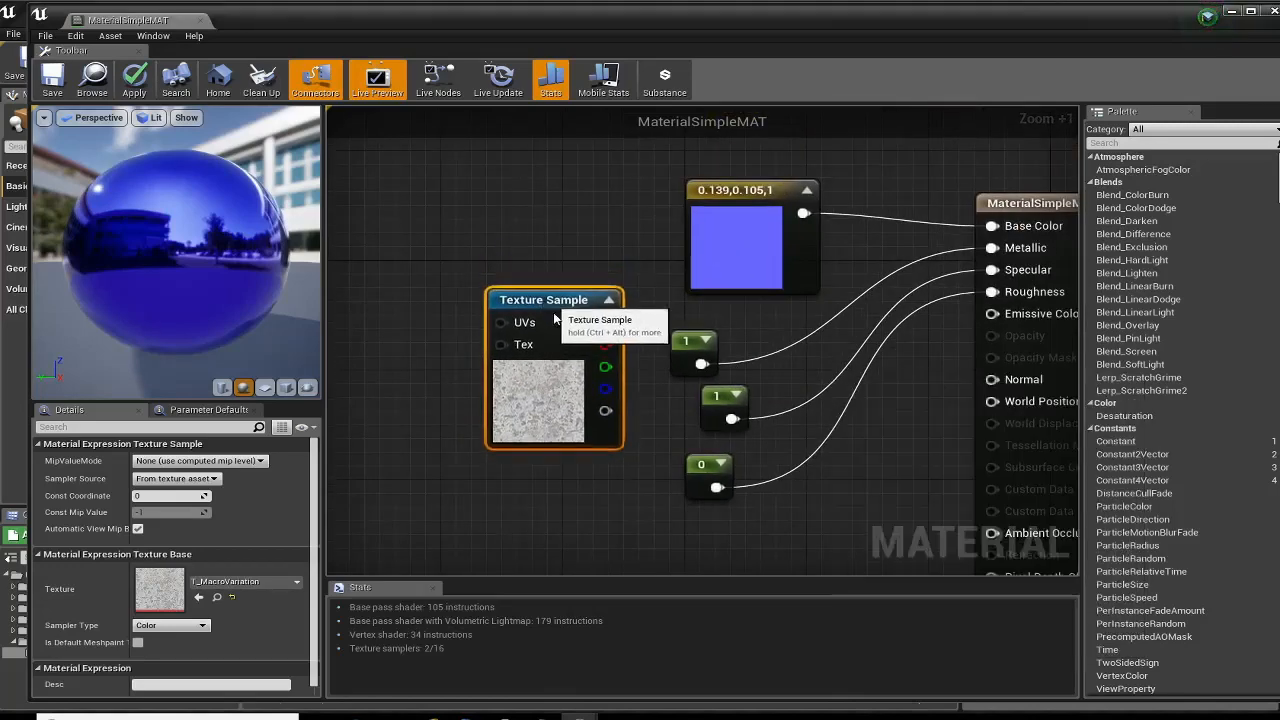
drag(546, 310, 562, 364)
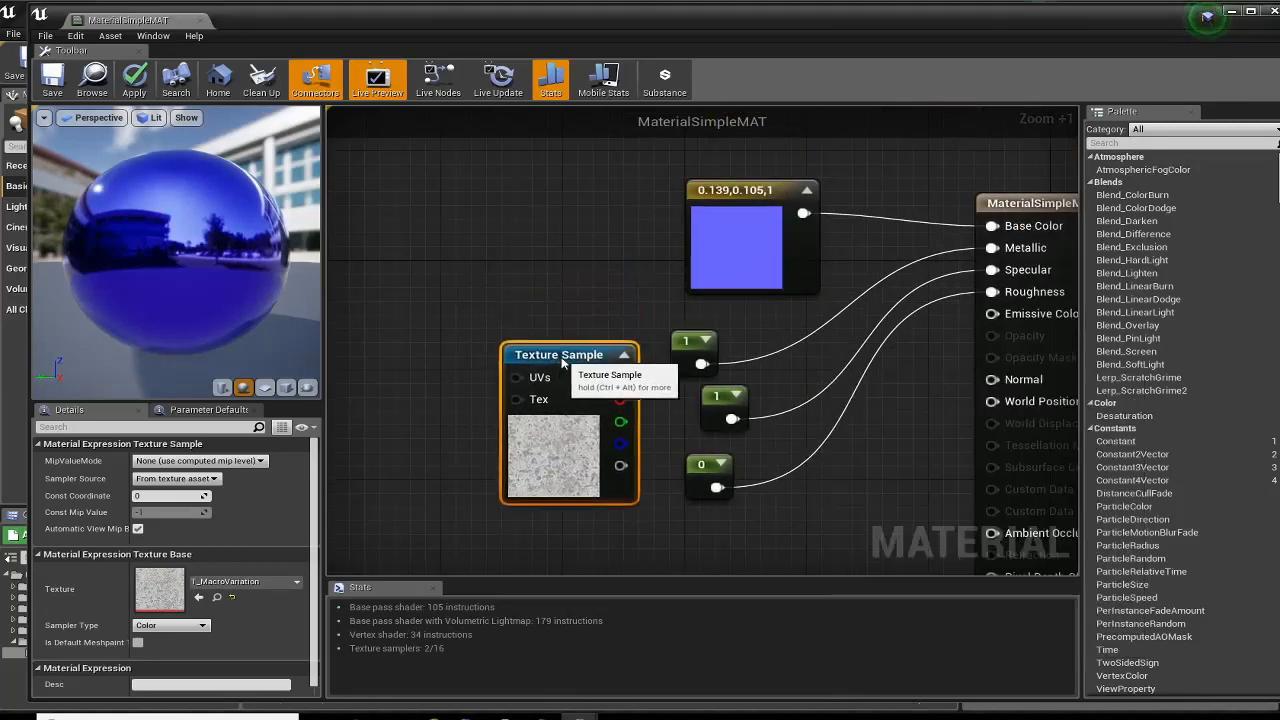
alt+click(716, 487)
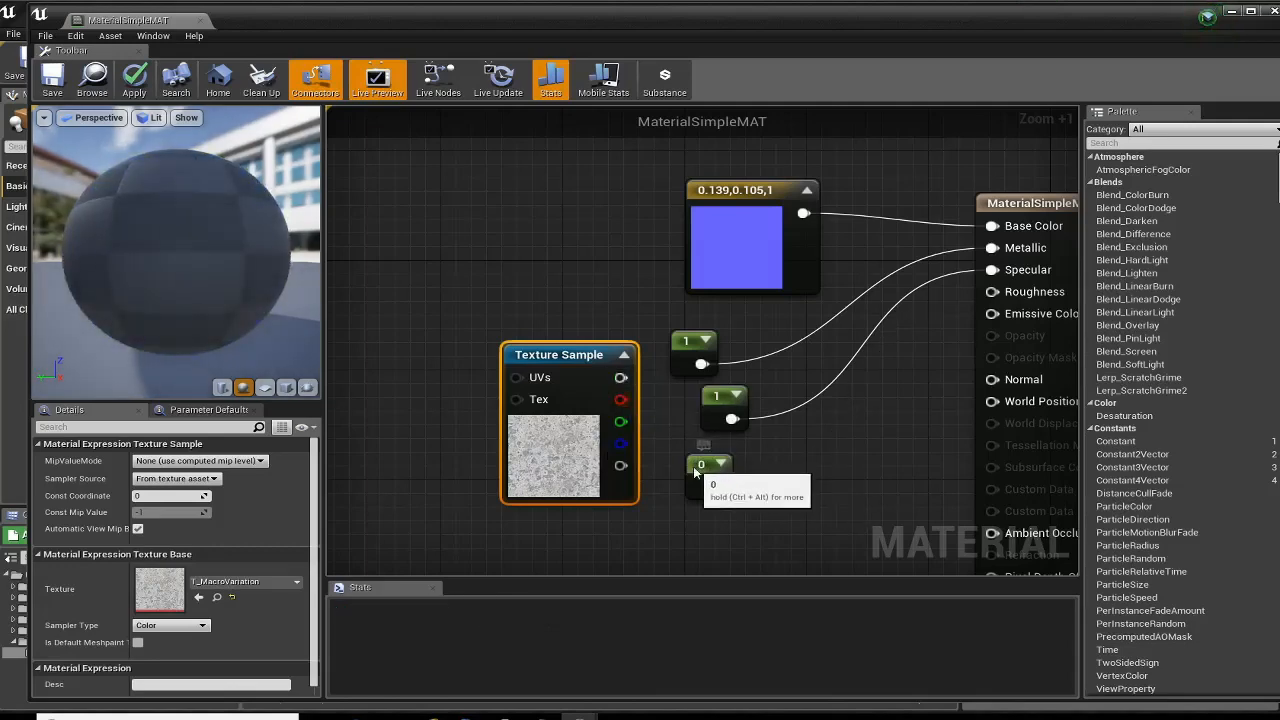
drag(686, 465, 671, 451)
key(Delete)
drag(563, 374, 713, 470)
right_drag(770, 474, 770, 338)
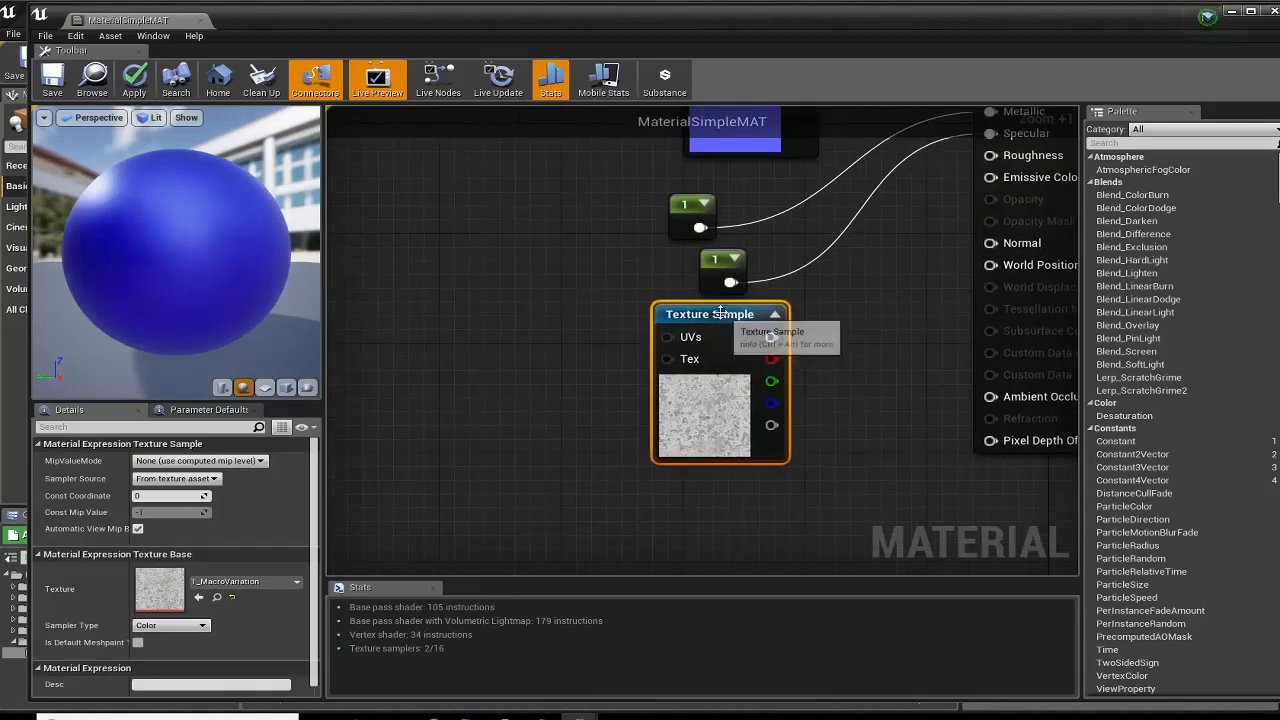
- Move the Texture Sample node clear of the constants, connect its RGB output to Roughness, and inspect the preview sphere up close
drag(716, 315, 639, 315)
scroll(723, 341, up, 3)
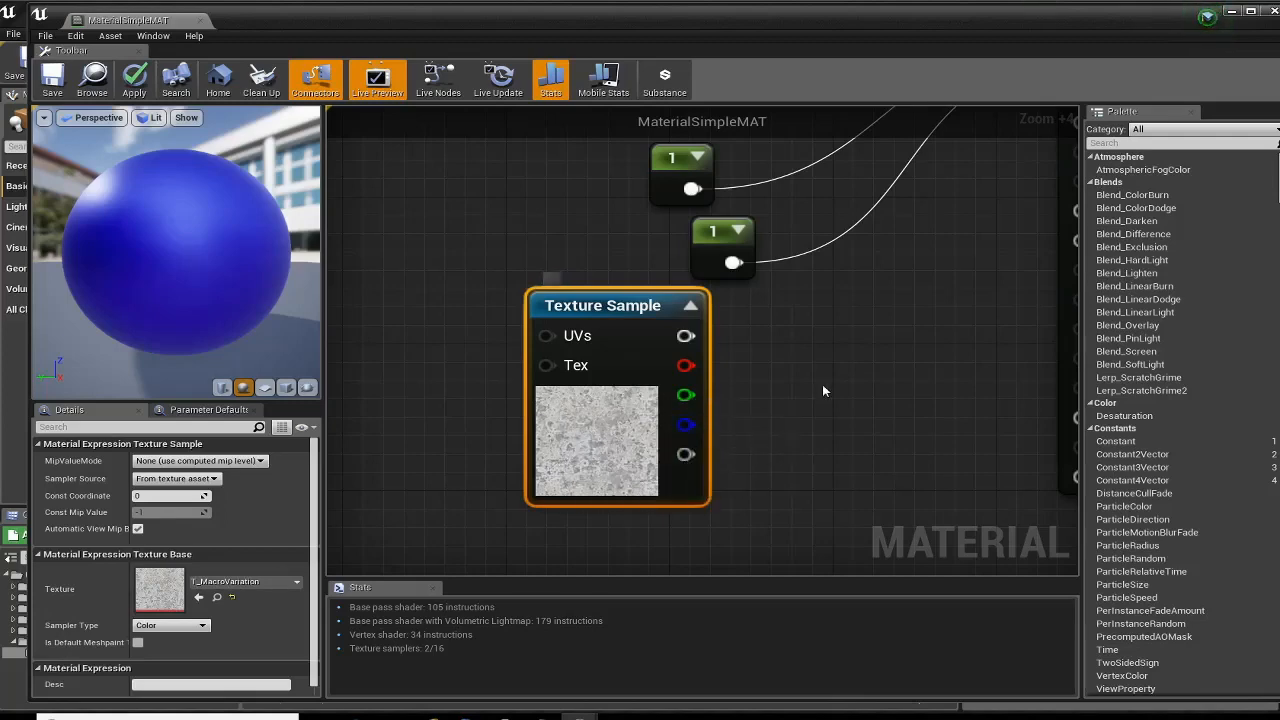
right_drag(822, 384, 672, 509)
drag(535, 461, 931, 217)
right_drag(776, 445, 965, 278)
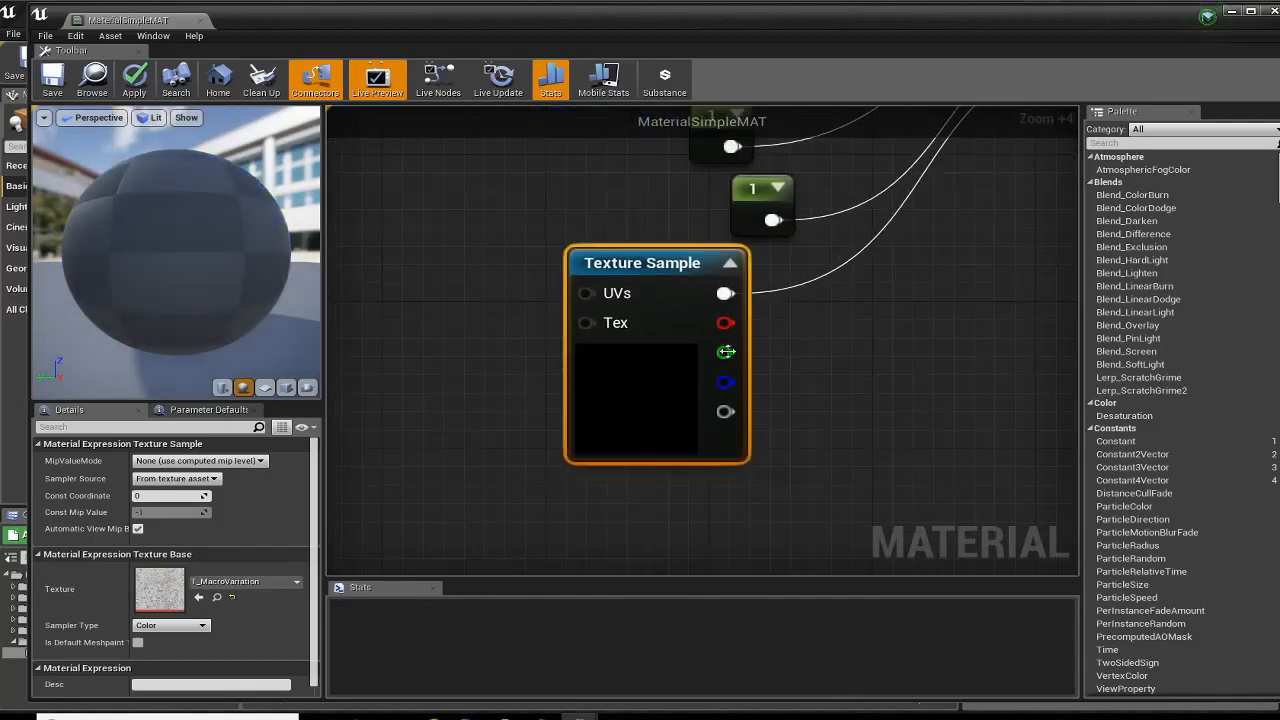
drag(113, 250, 200, 252)
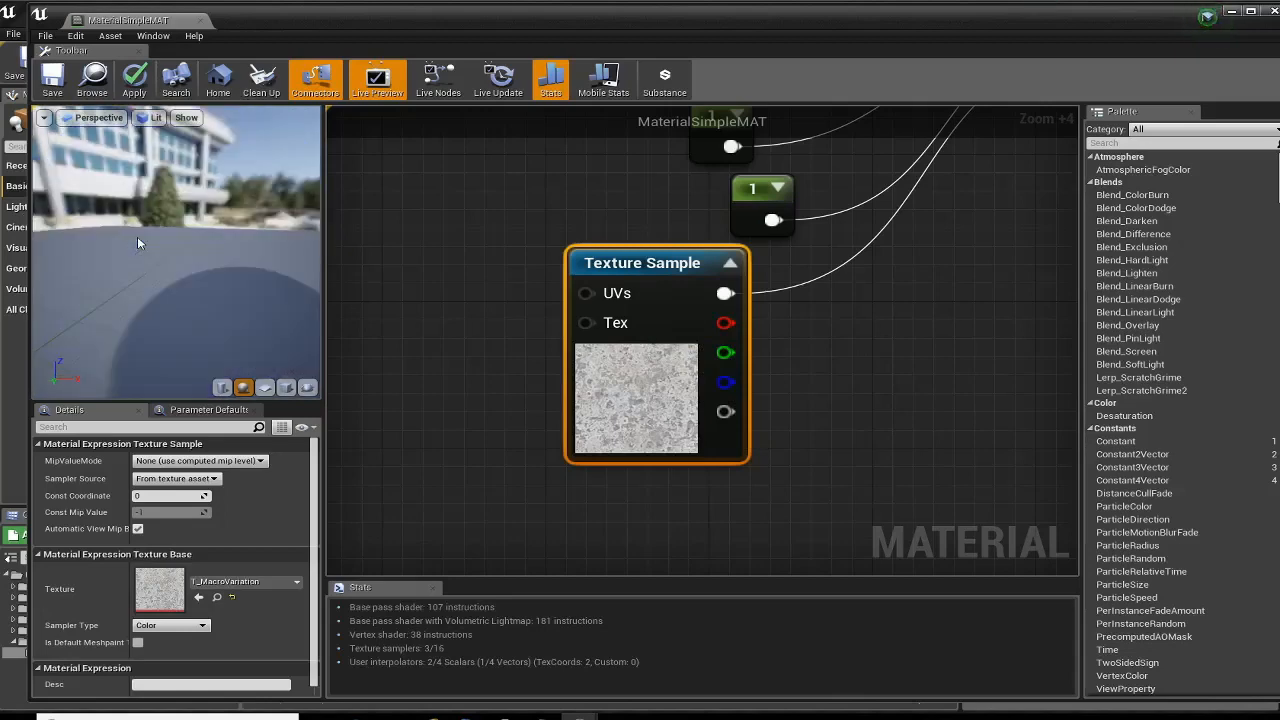
right_drag(137, 236, 143, 208)
mouse_move(143, 208)
mouse_down()
mouse_move(211, 210)
mouse_move(160, 210)
mouse_up()
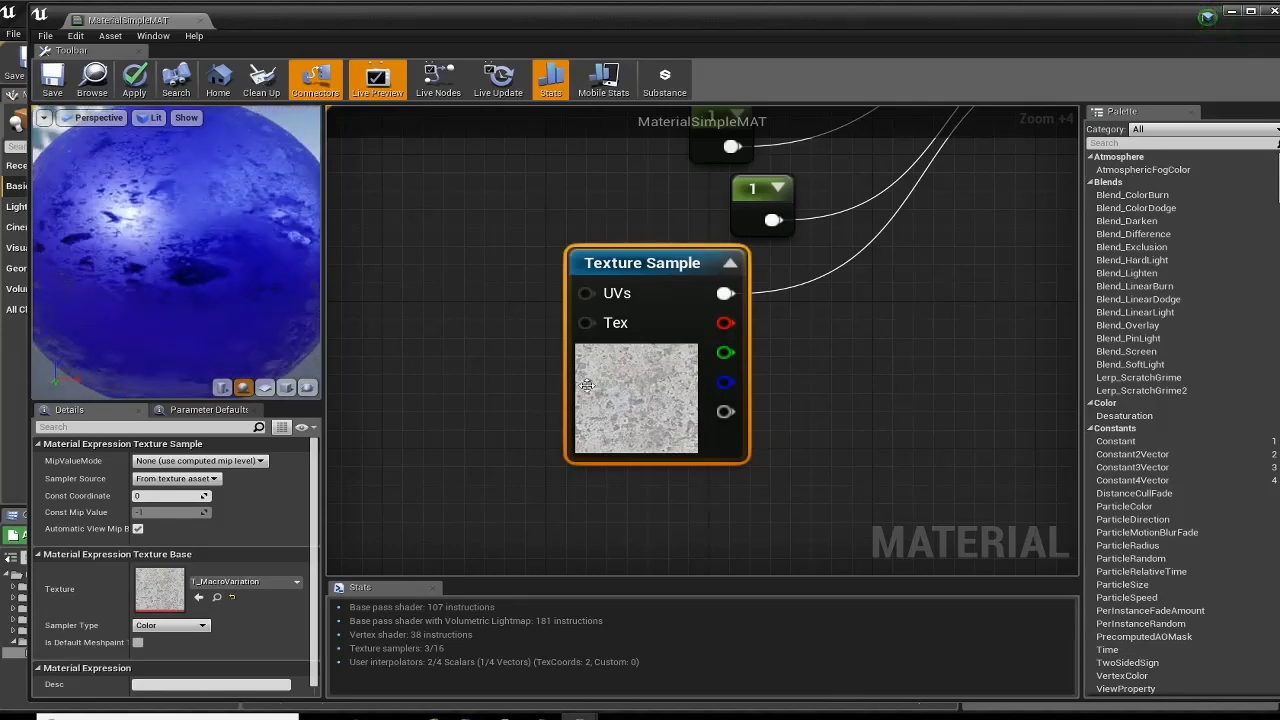
- Shift the Texture Sample node slightly toward the material node, save MaterialSimpleMAT, and close its editor
drag(582, 263, 644, 281)
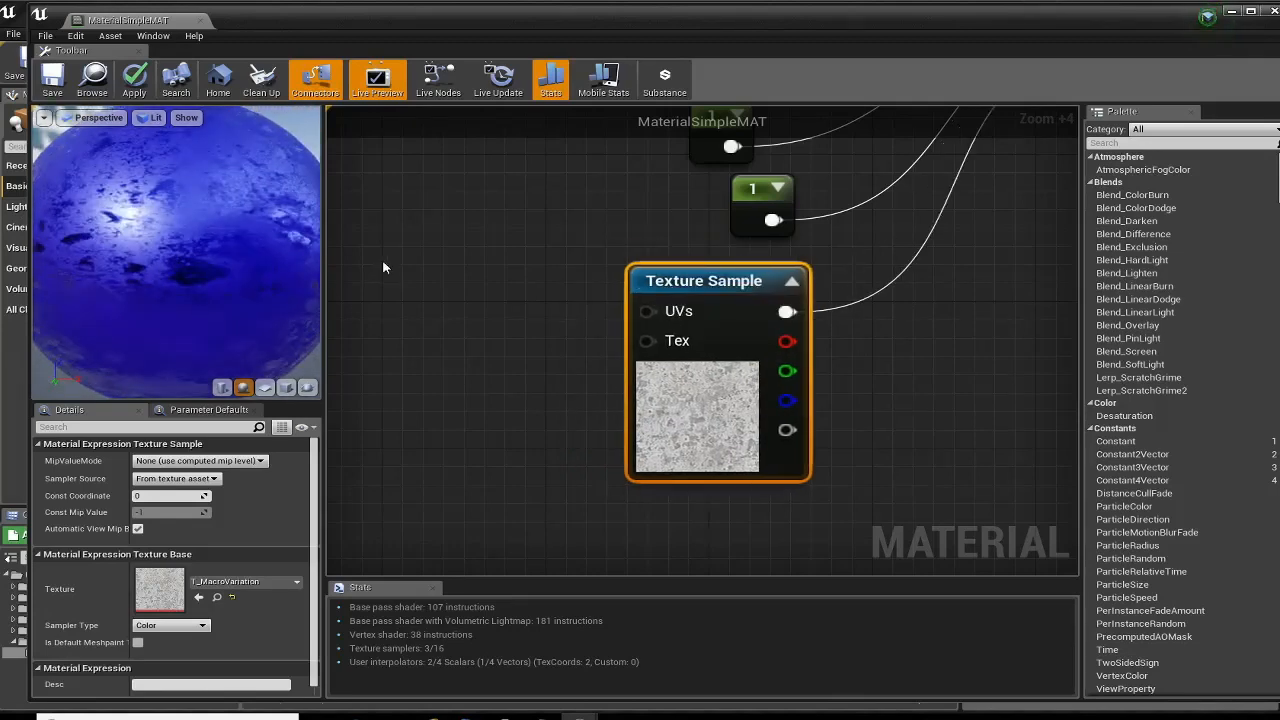
scroll(961, 315, down, 1)
right_drag(961, 315, 814, 467)
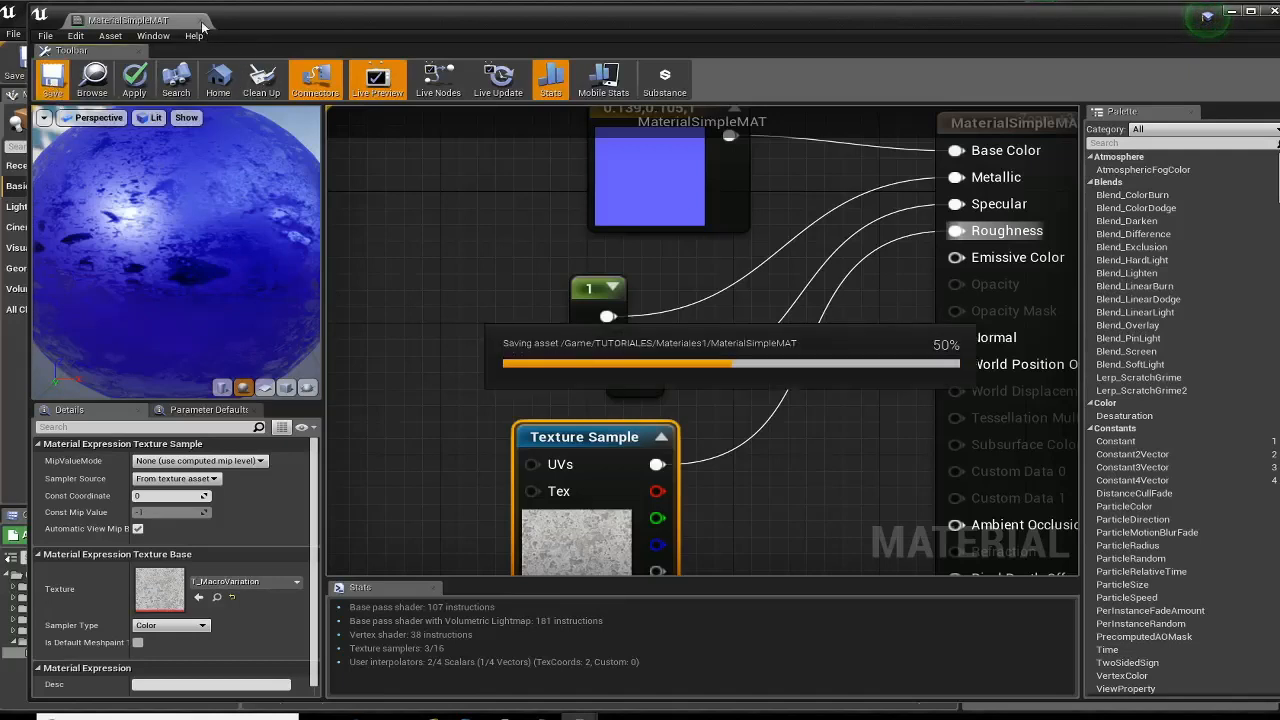
click(202, 21)
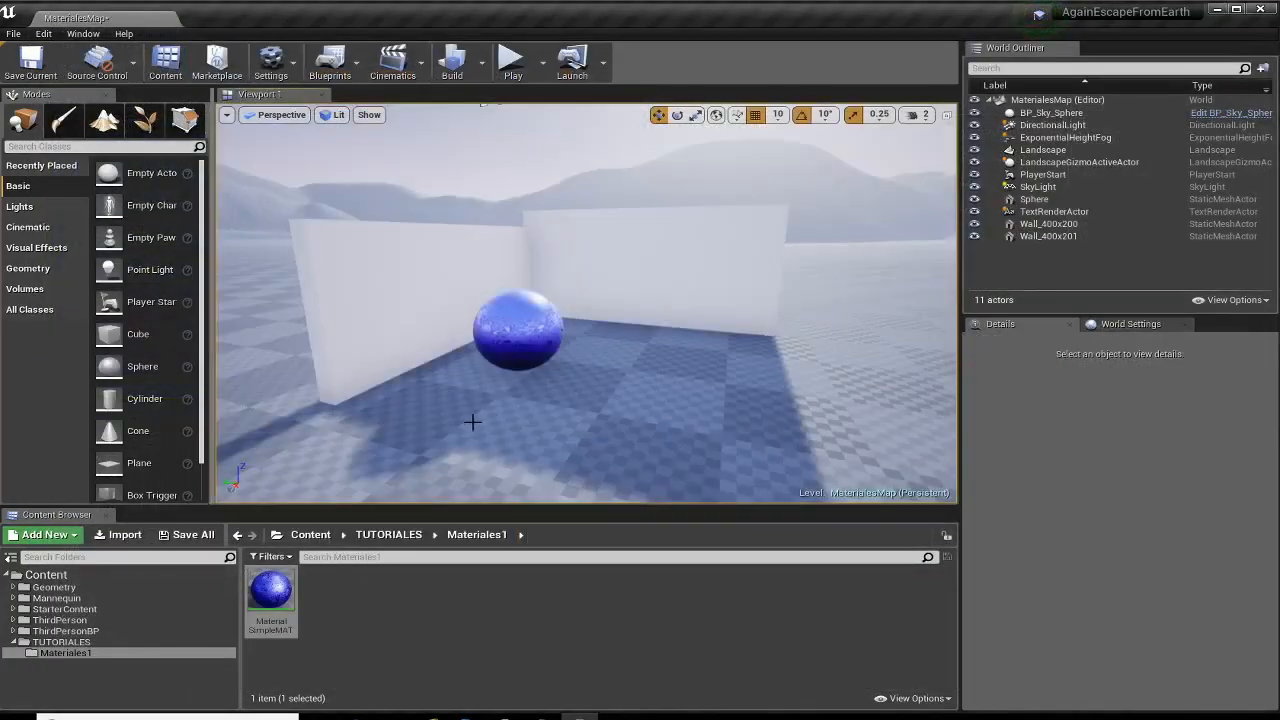
- Play the level from a spot on the floor near the sphere, walk around it to examine the material, and stop playing
right_click(530, 441)
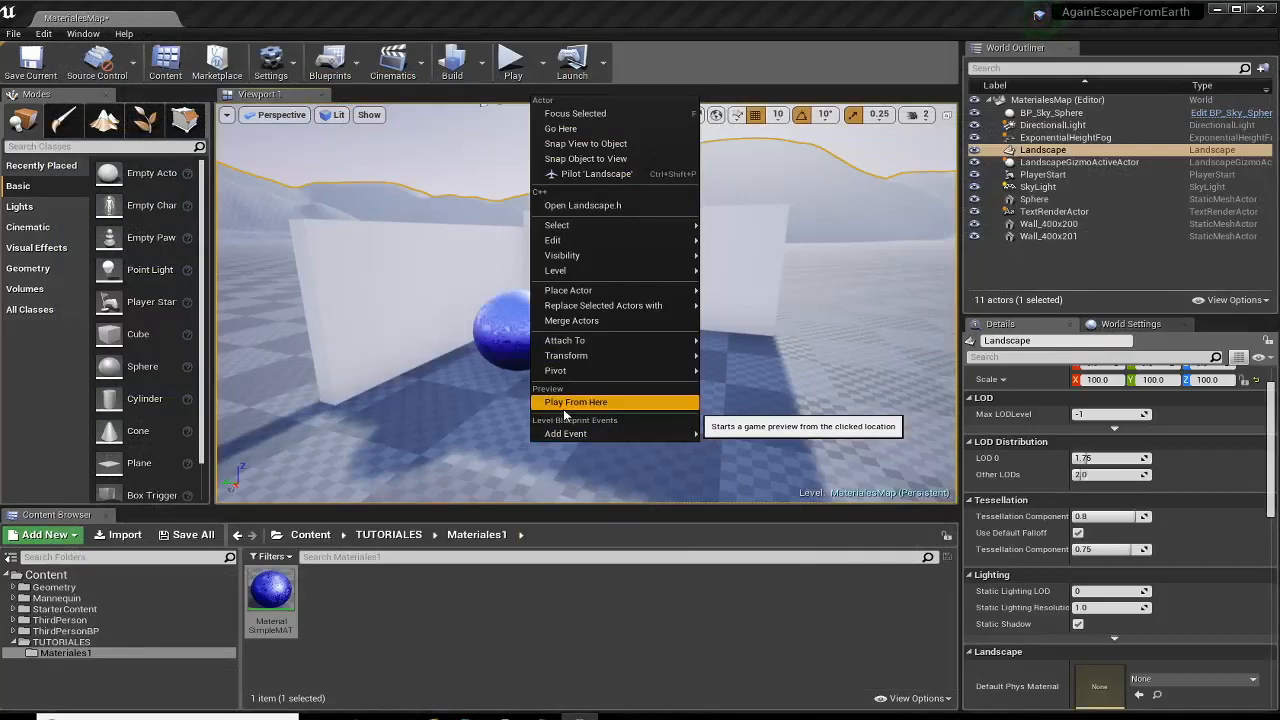
click(565, 402)
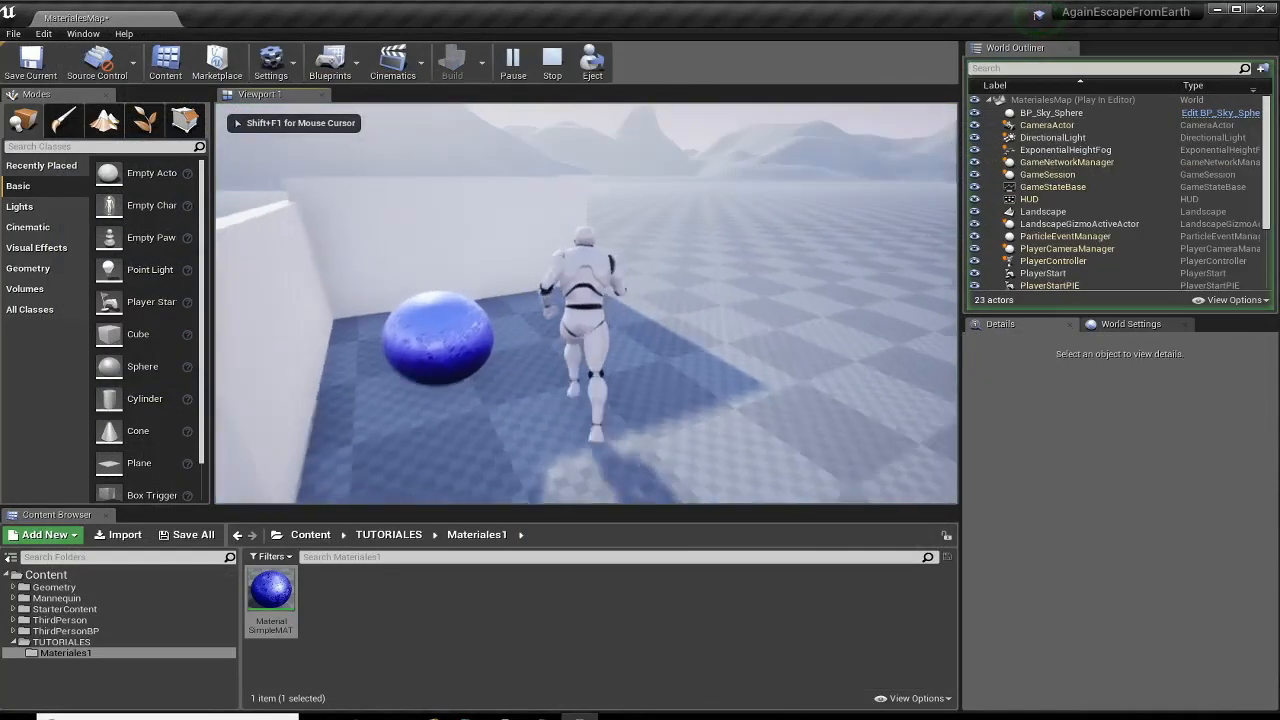
key(w)
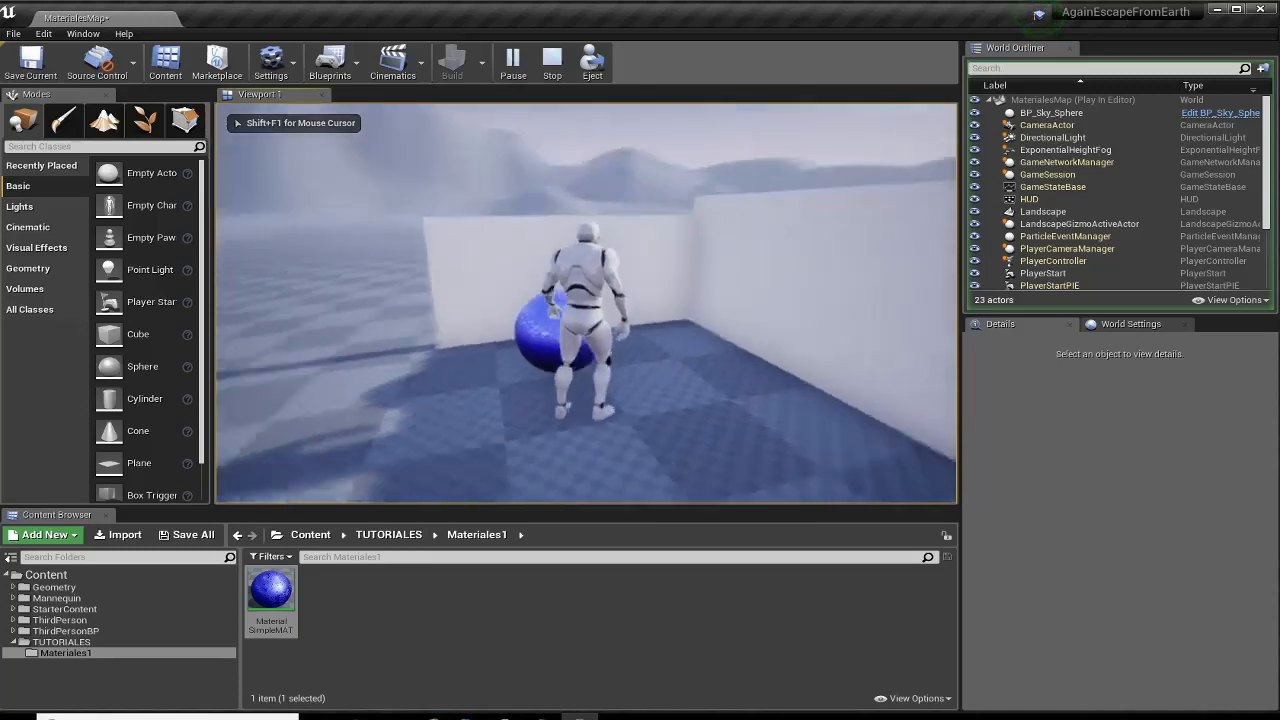
key(d)
key(a)
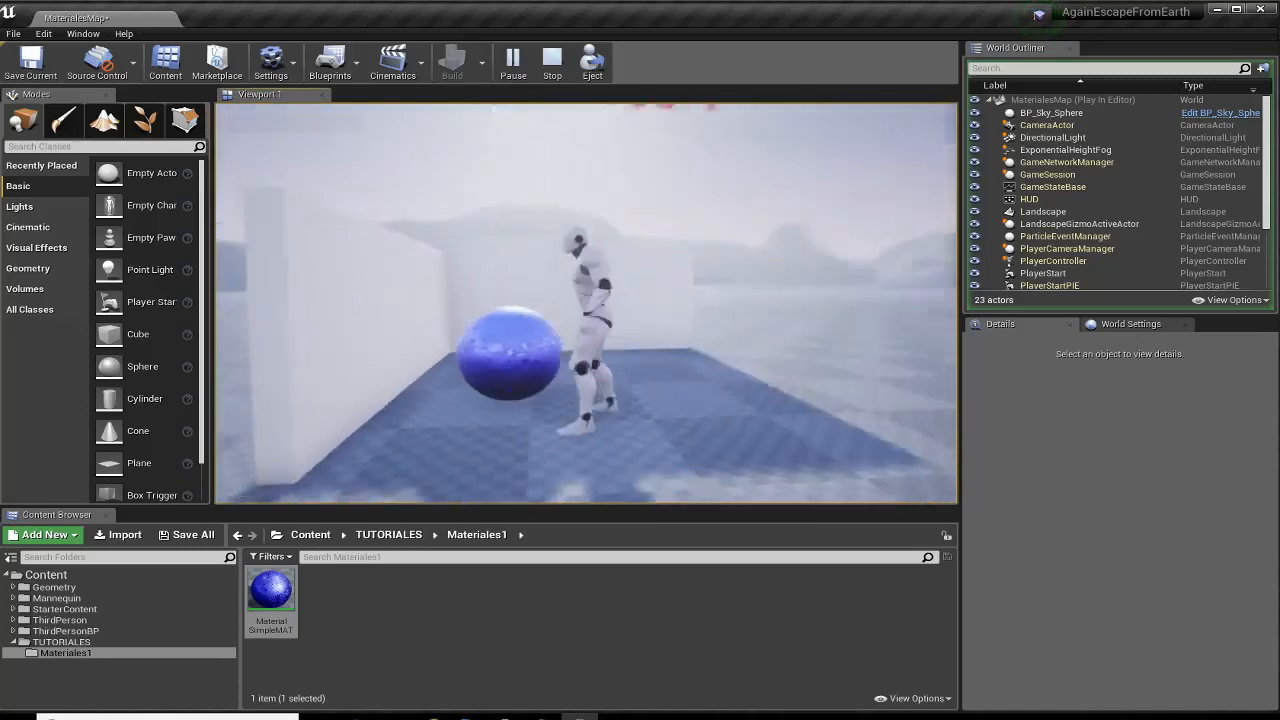
key(w)
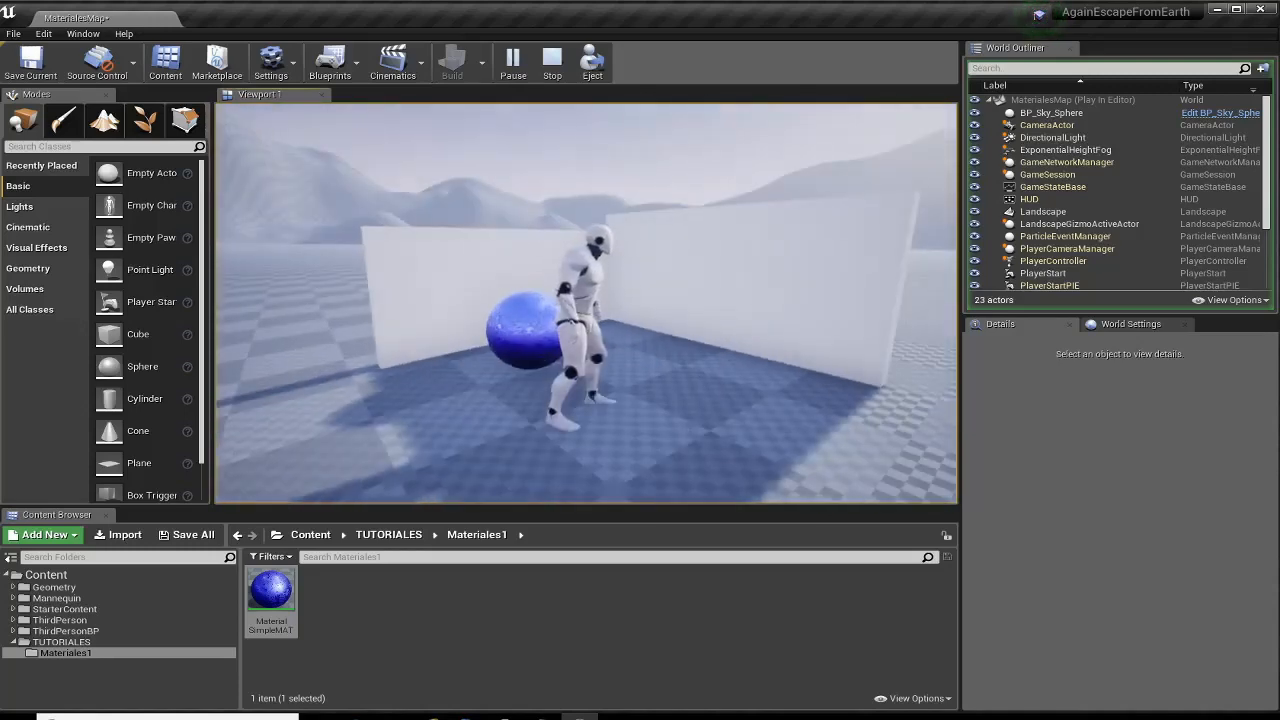
key(Escape)
- Reopen MaterialSimpleMAT and nudge the Texture Sample and Metallic constant nodes slightly up to tidy the graph
double_click(271, 592)
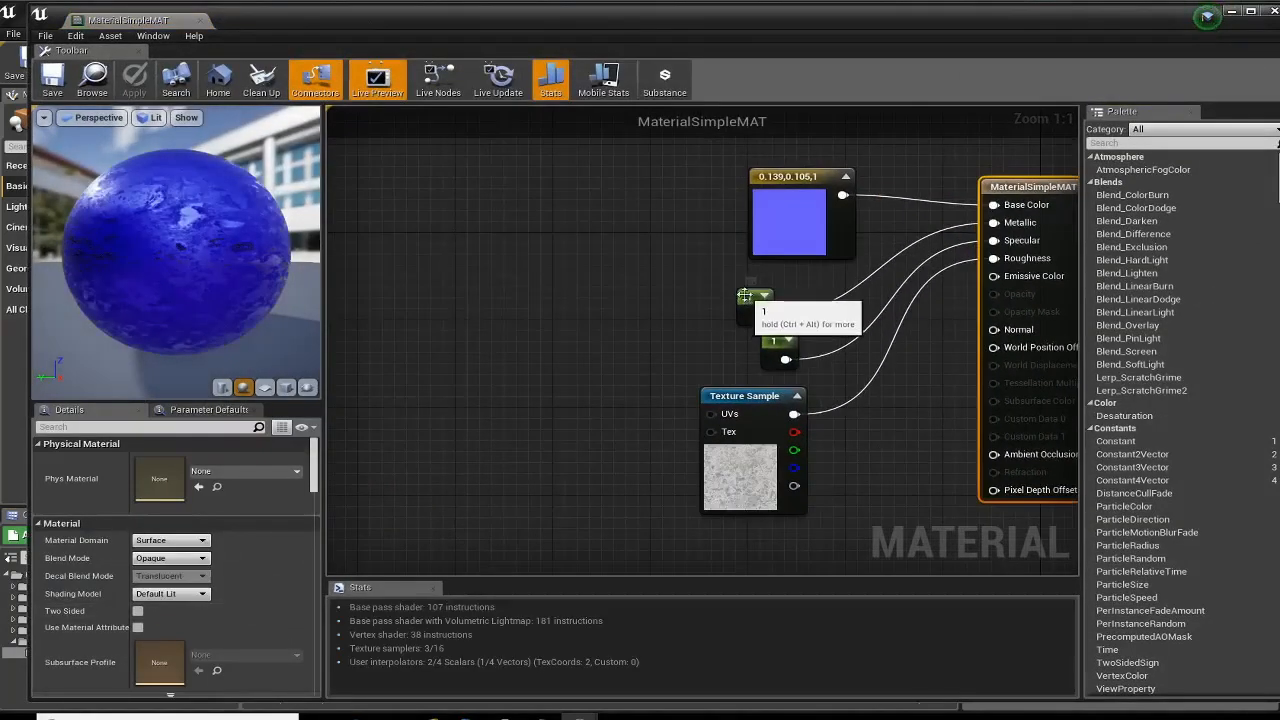
click(718, 390)
right_drag(819, 455, 657, 457)
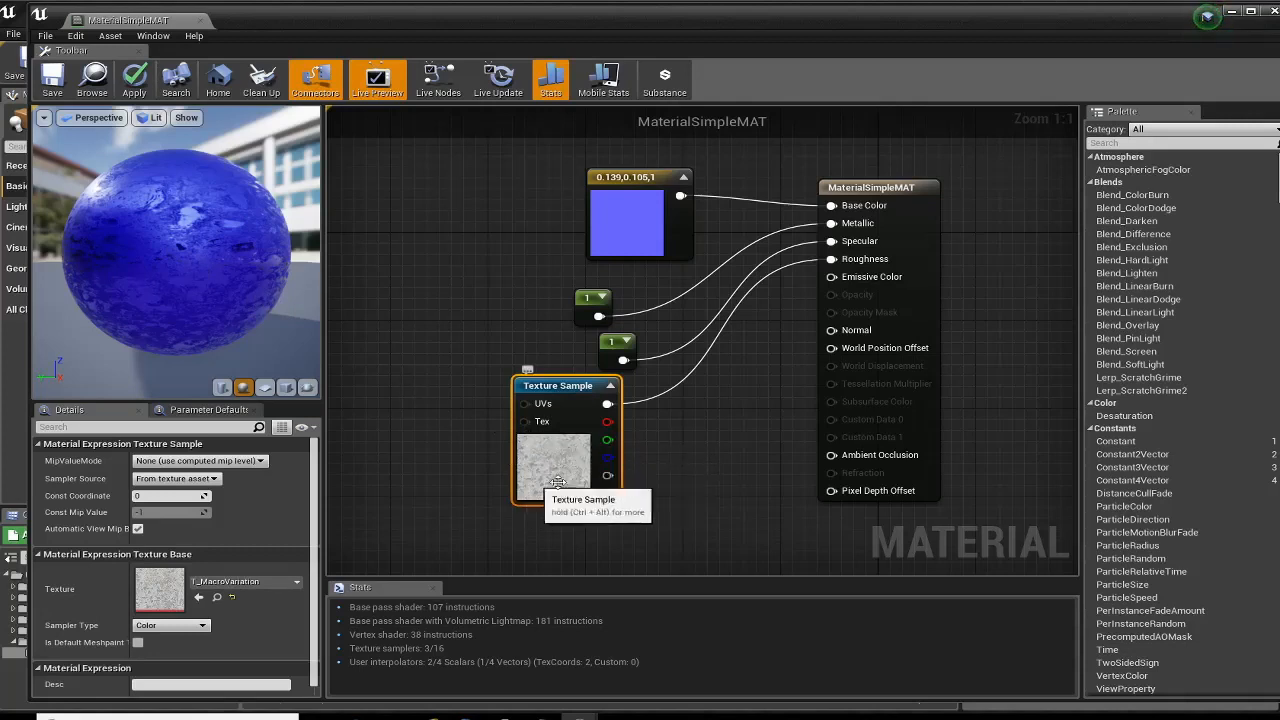
drag(583, 318, 583, 308)
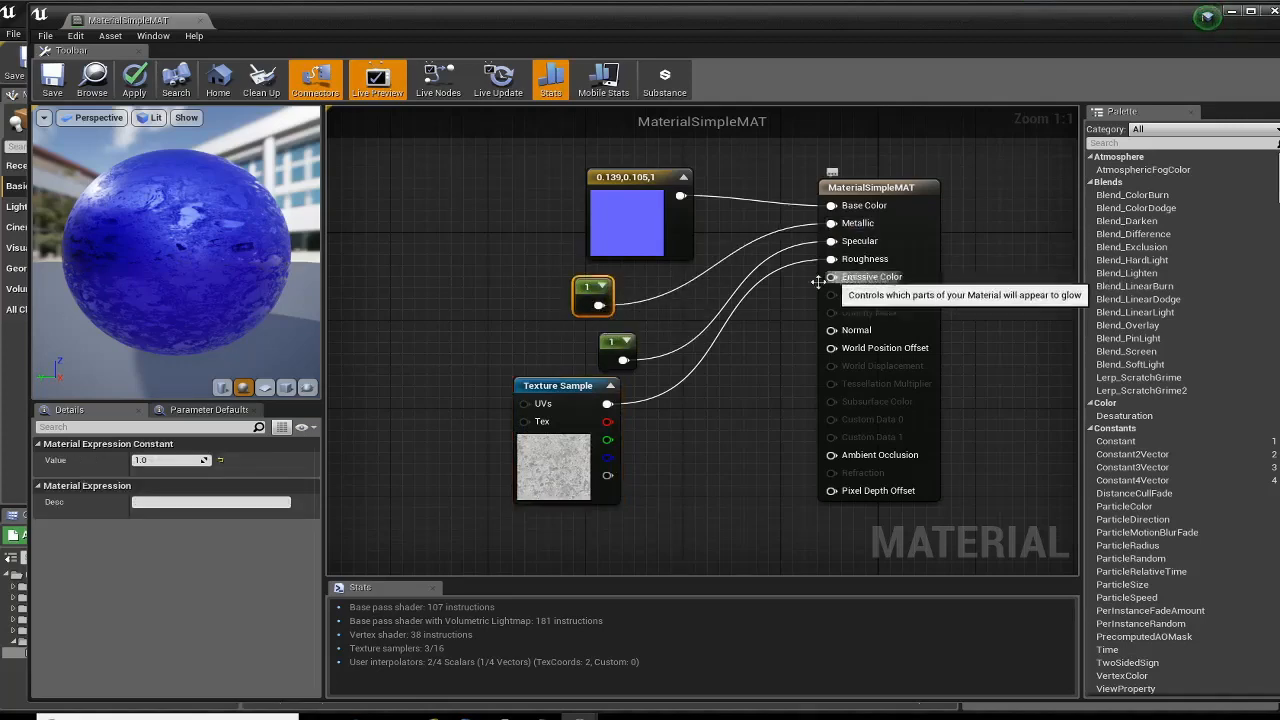
mouse_move(722, 458)
right_down()
mouse_move(781, 381)
mouse_move(731, 437)
right_up()
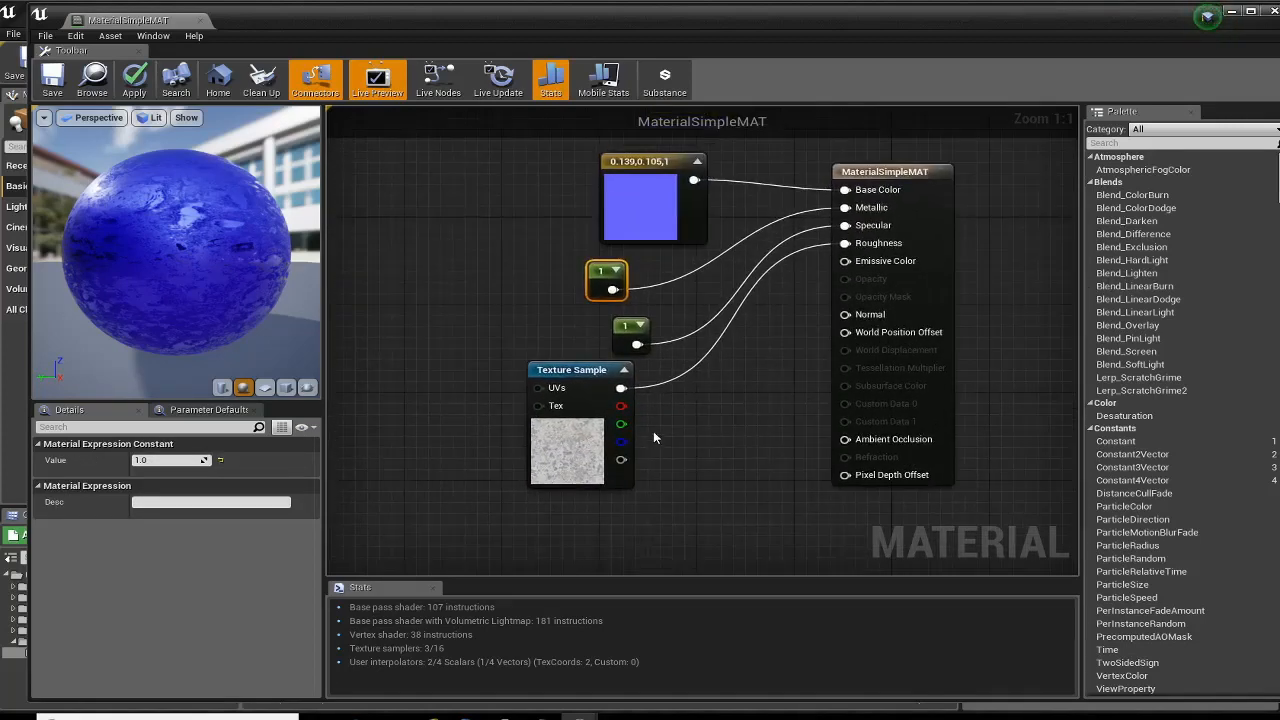
- Try the Texture Sample's red channel output on Roughness and rotate the preview to inspect the reflections
drag(621, 405, 851, 243)
right_drag(847, 259, 818, 318)
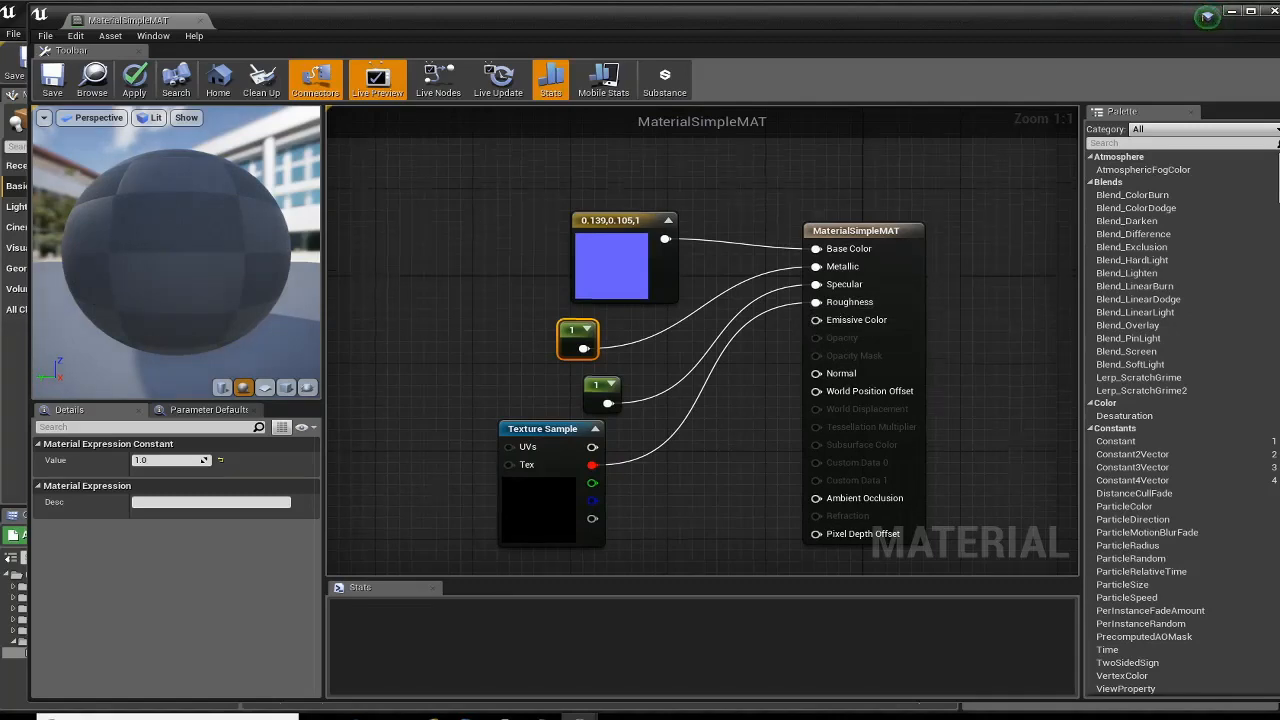
right_drag(612, 457, 664, 349)
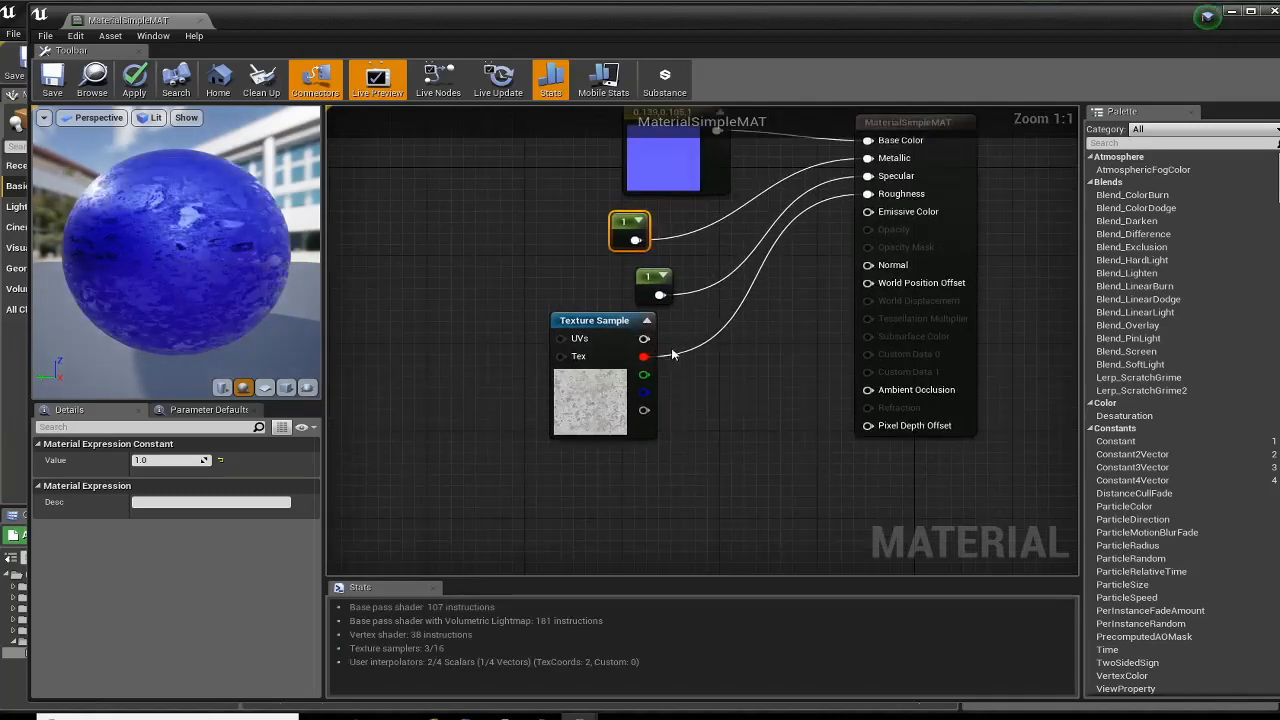
right_drag(713, 298, 705, 382)
right_drag(663, 206, 674, 99)
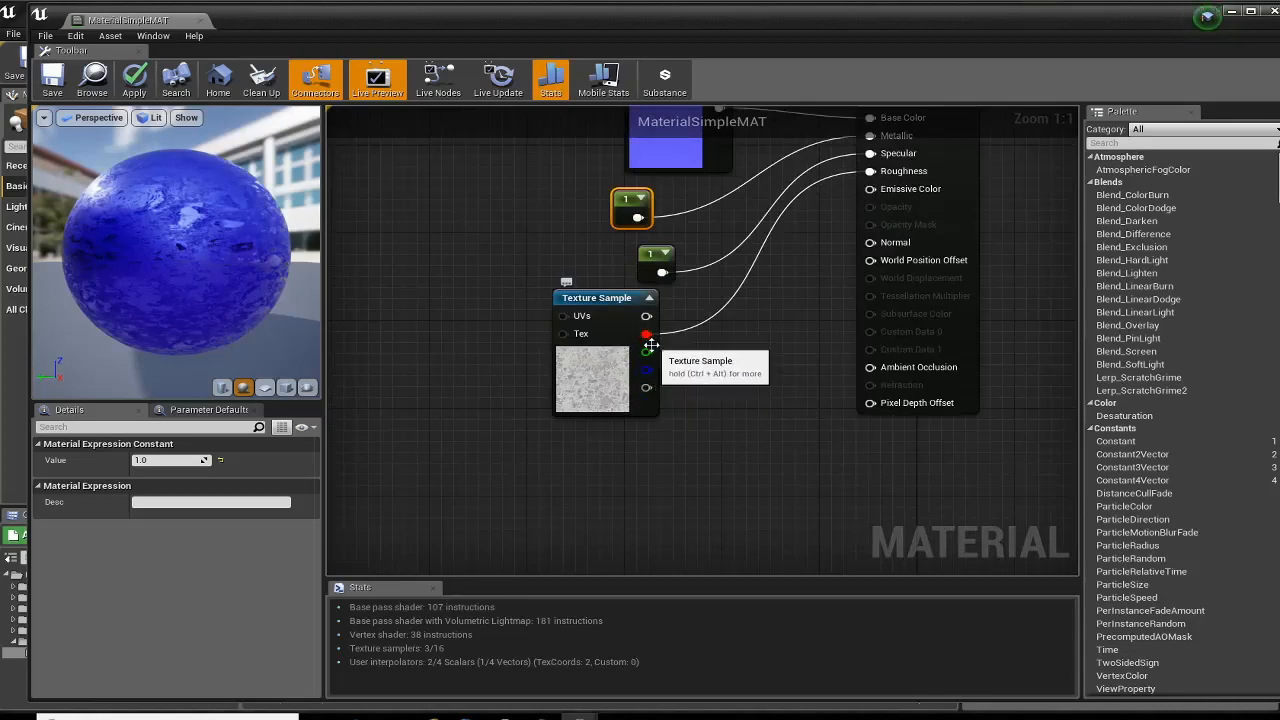
drag(271, 267, 80, 267)
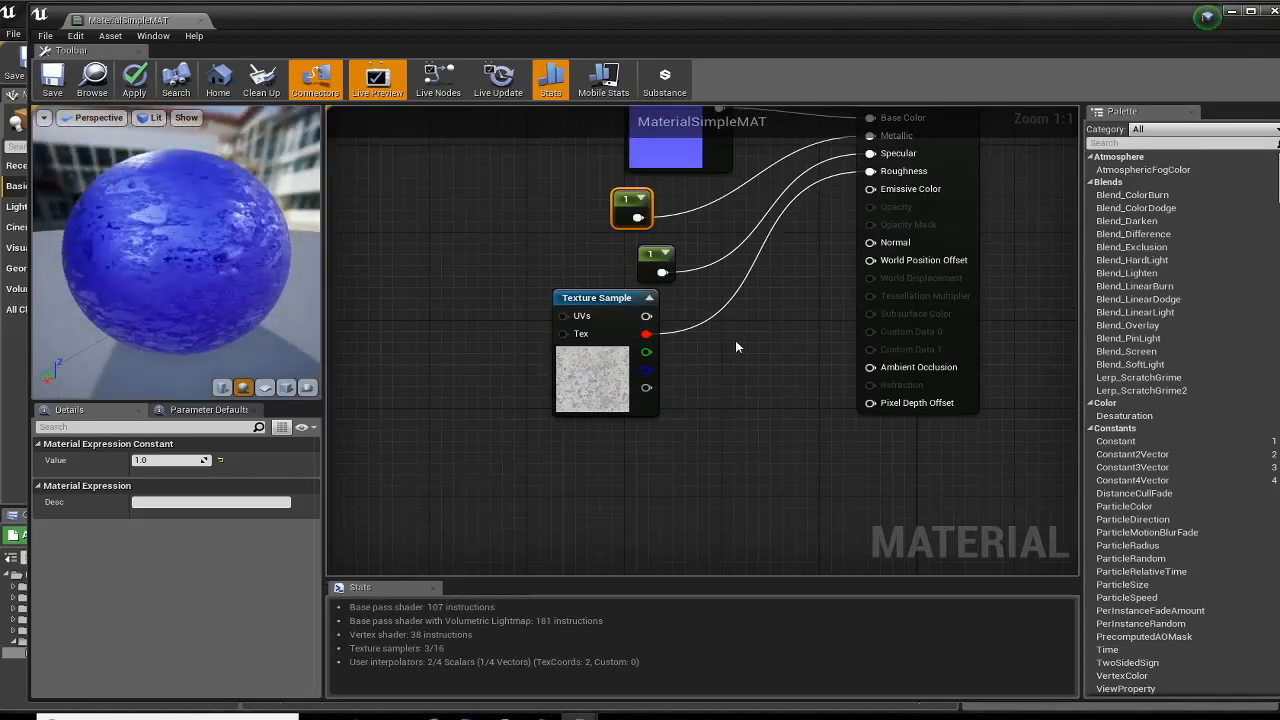
- Try the Texture Sample's alpha output on Roughness and examine the preview sphere from several angles
right_drag(722, 347, 655, 412)
drag(581, 453, 806, 237)
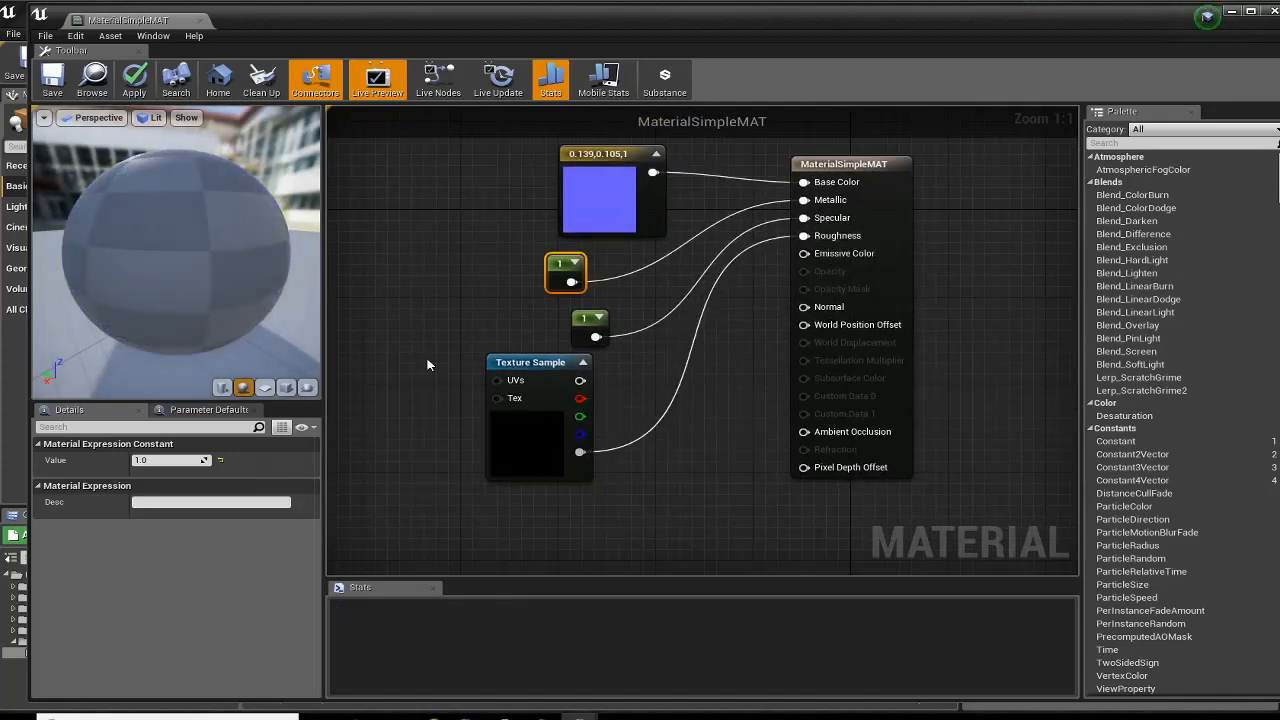
drag(122, 235, 260, 235)
right_drag(381, 419, 442, 366)
drag(176, 250, 270, 250)
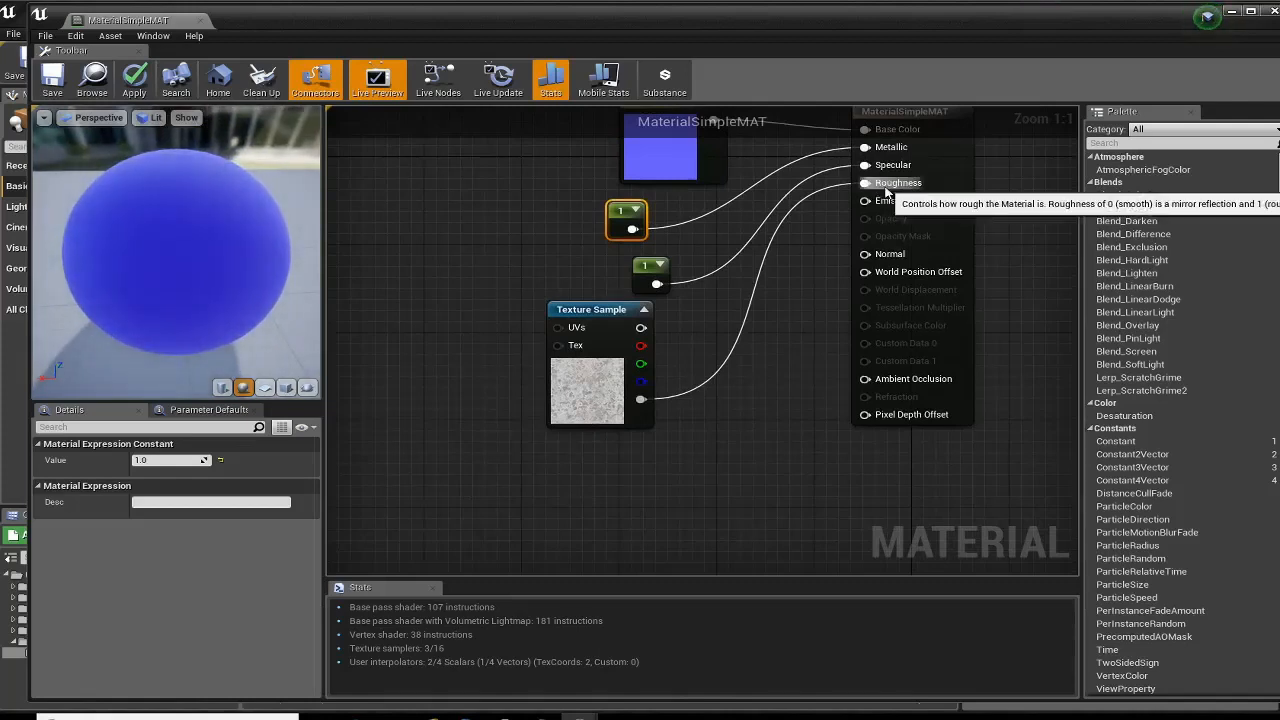
drag(266, 246, 193, 284)
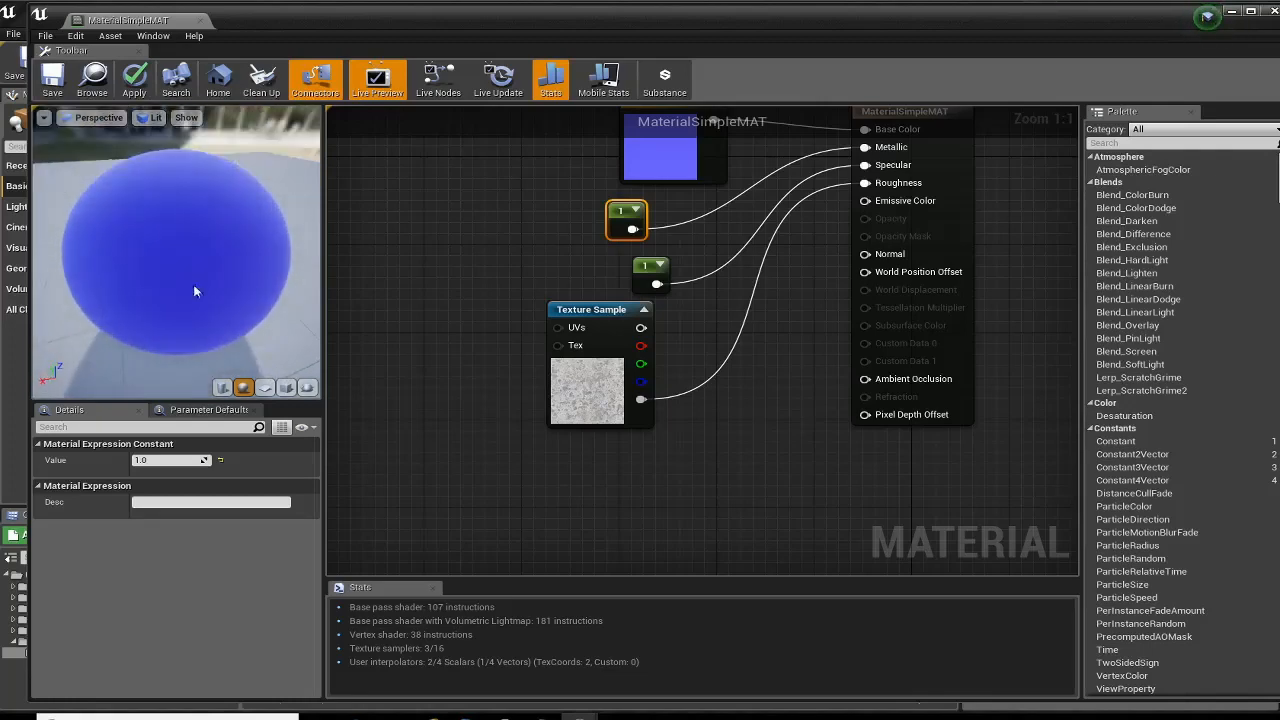
right_drag(524, 374, 453, 435)
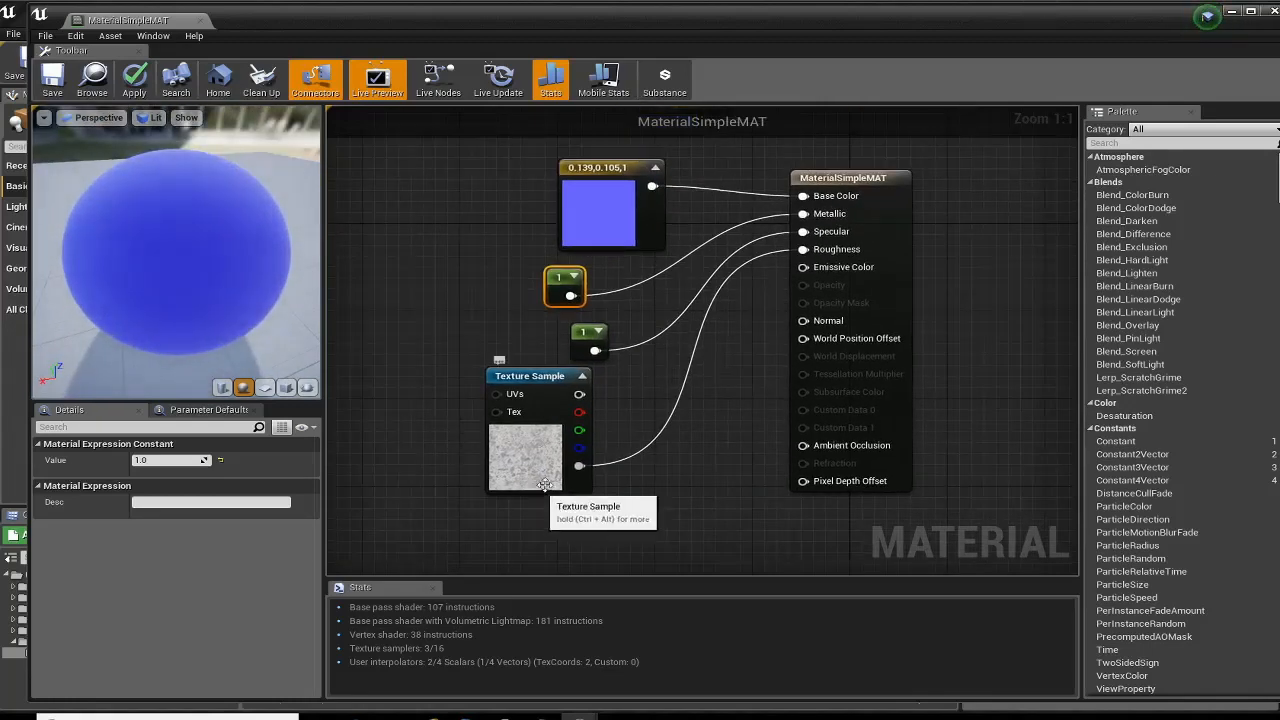
- Move the Texture Sample node into the open space beside the constants and disconnect its alpha output from Roughness
drag(528, 372, 625, 395)
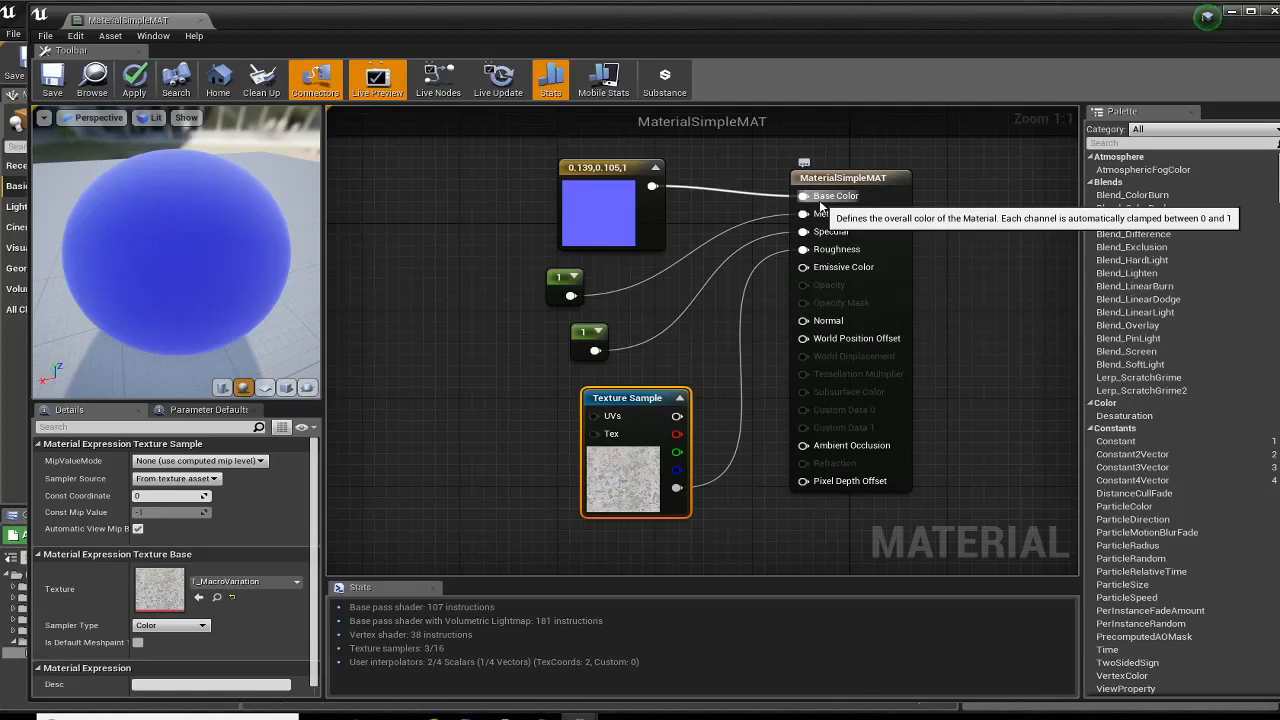
right_drag(399, 387, 585, 418)
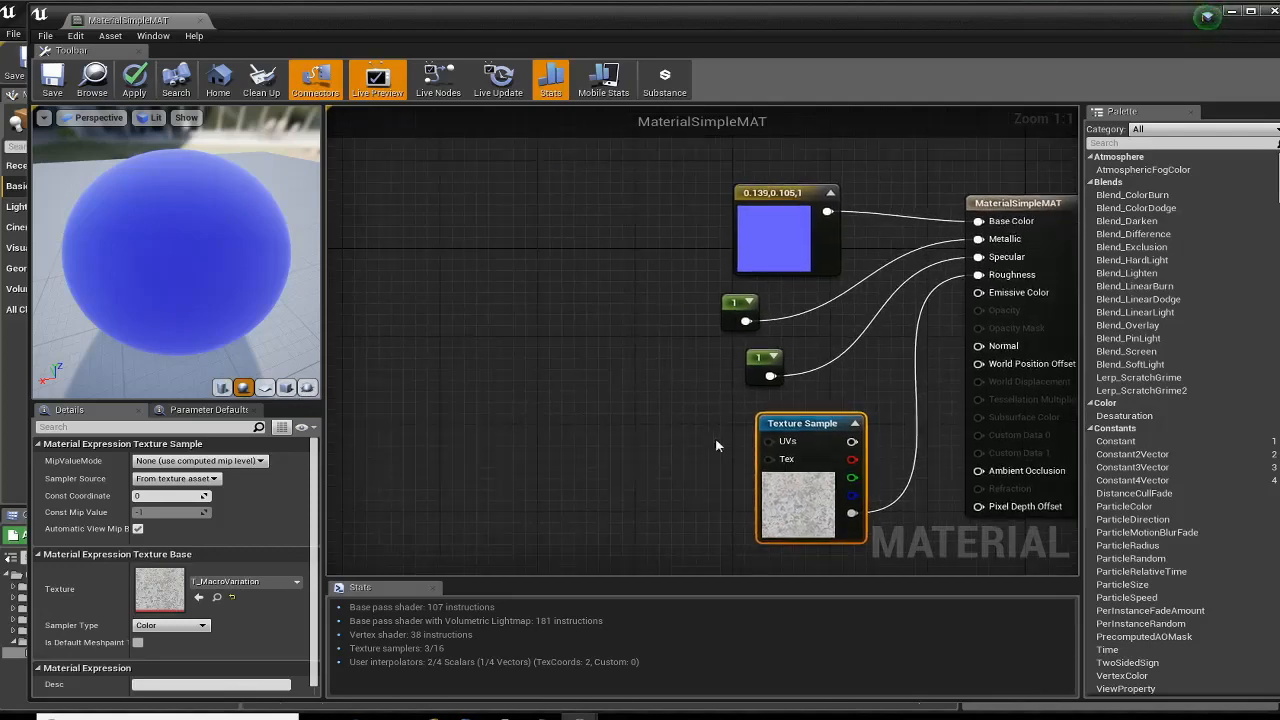
drag(798, 428, 566, 362)
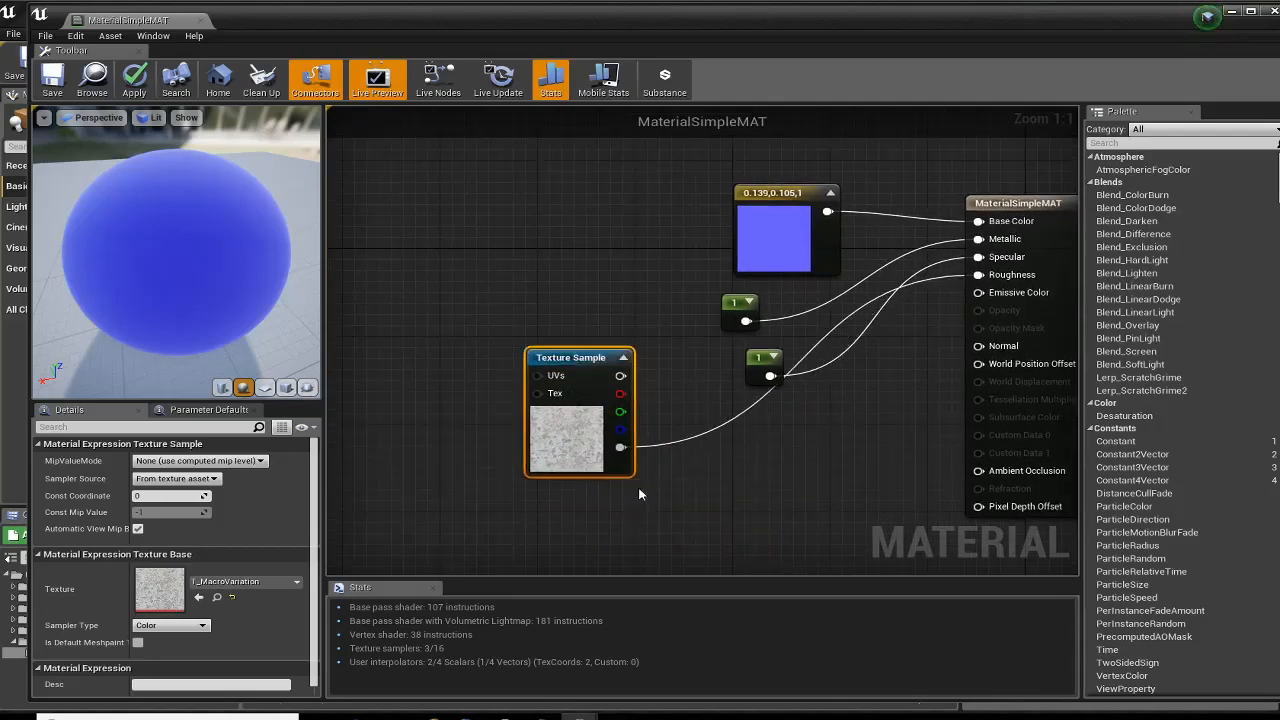
alt+click(620, 447)
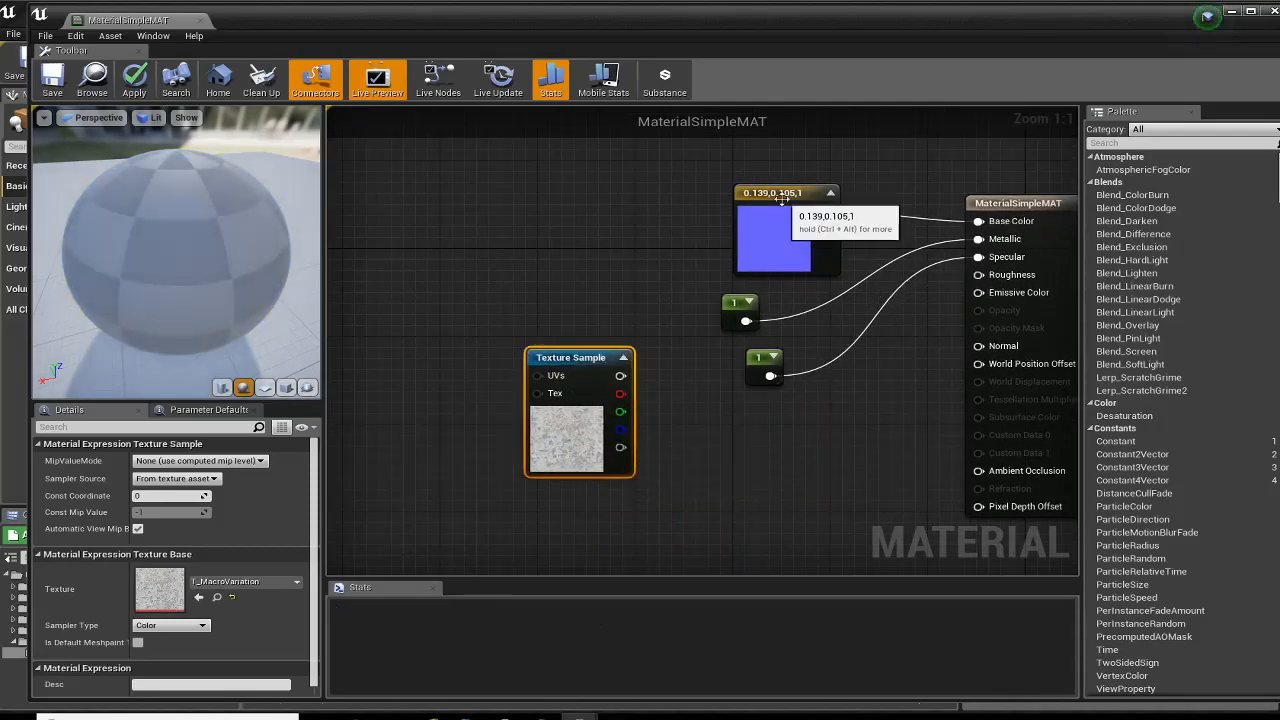
- Set the blue color constant aside, disconnect it from Base Color, and connect the Texture Sample's RGB output there in its place
drag(785, 218, 592, 172)
alt+click(735, 190)
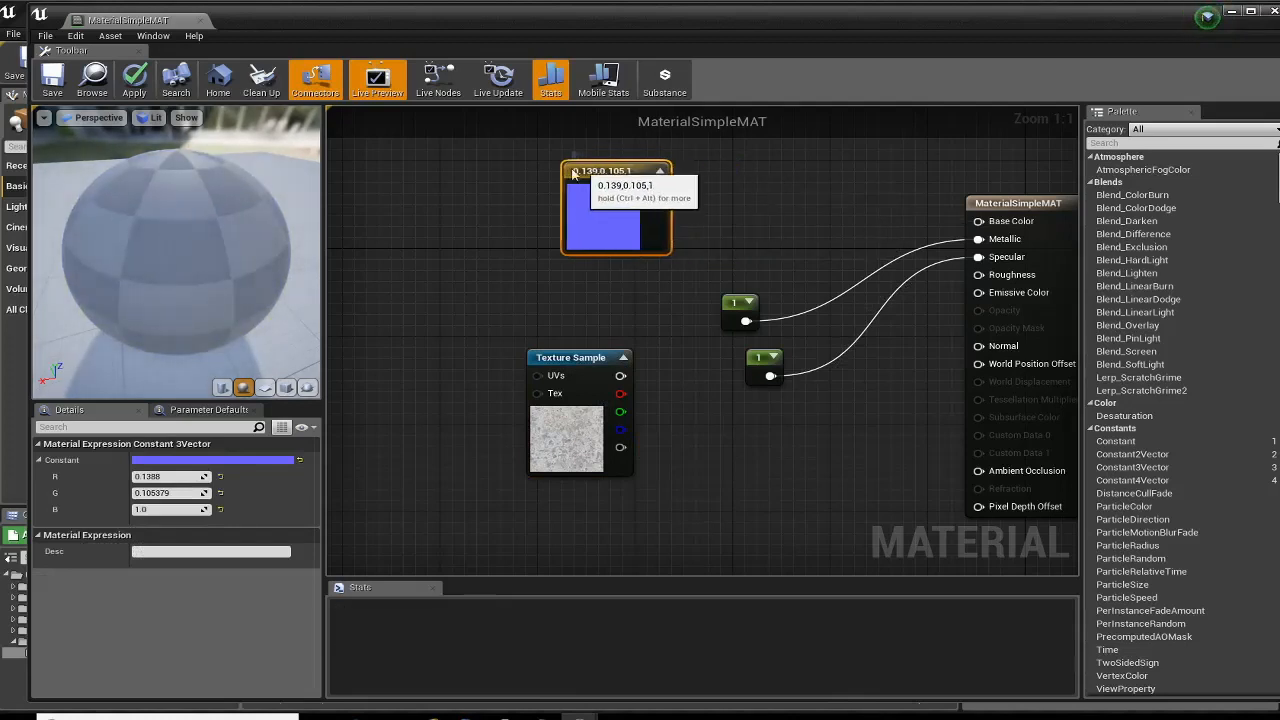
drag(565, 360, 982, 224)
right_drag(606, 328, 589, 429)
- Inspect the textured preview sphere from another angle and distance, and save the material
drag(108, 320, 77, 219)
scroll(98, 256, up, 5)
scroll(110, 252, down, 5)
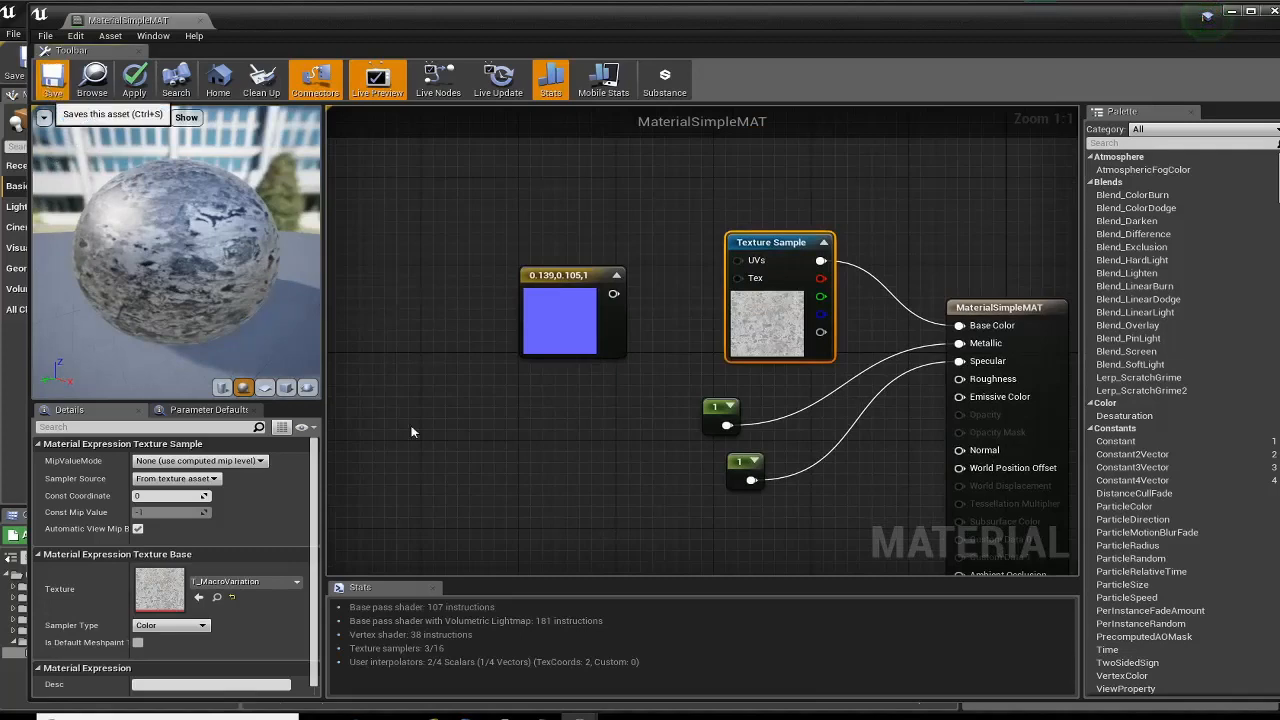
click(52, 80)
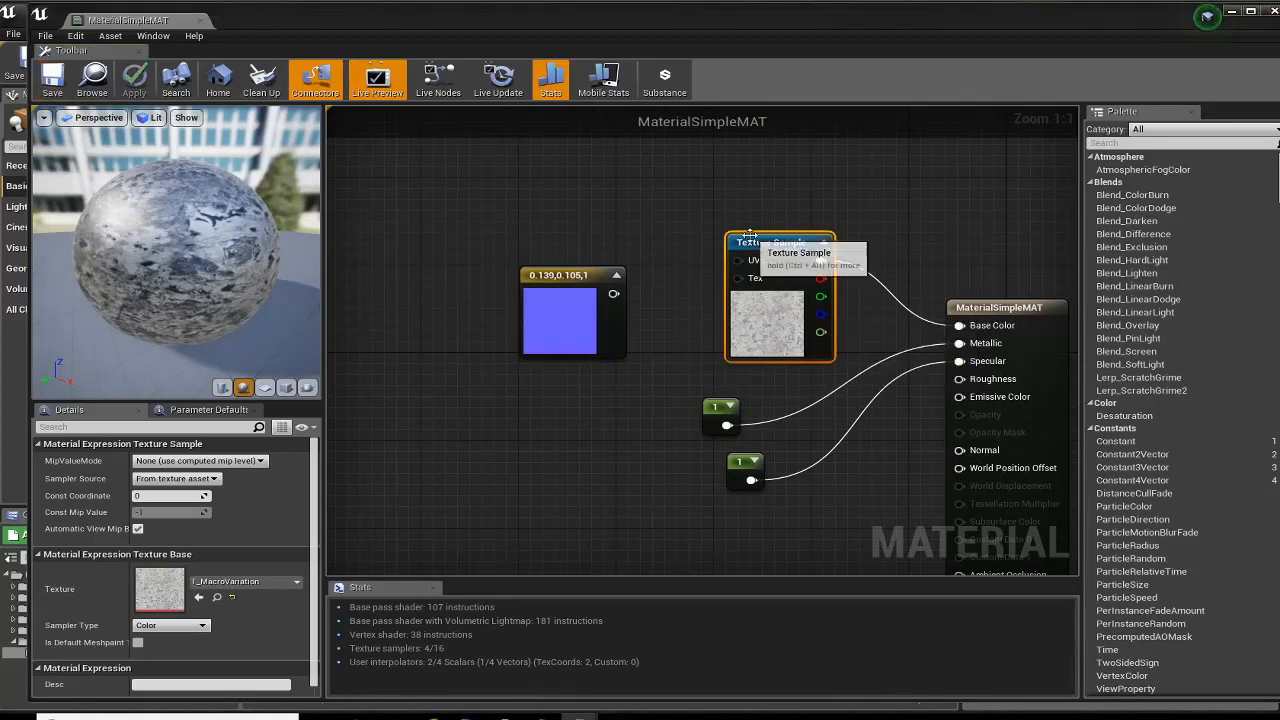
- Reposition the Metallic and Specular constant nodes below the Texture Sample, with the Specular constant farther from the material node
click(563, 315)
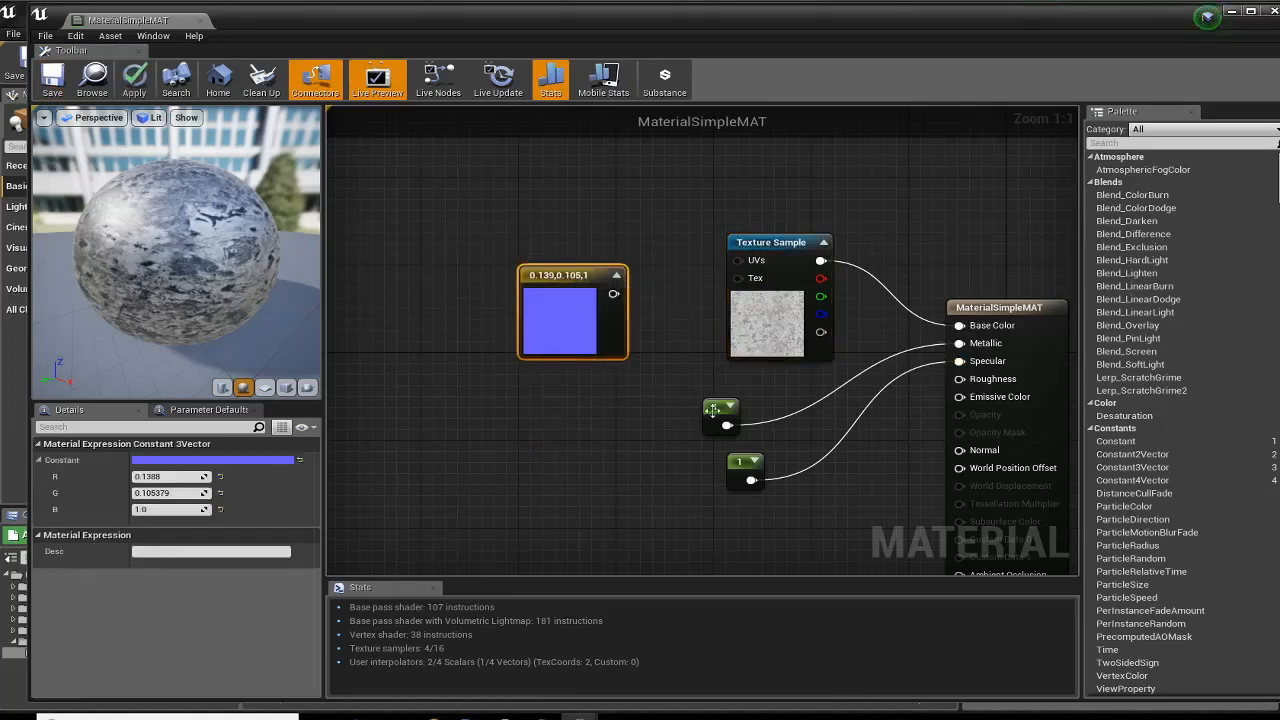
drag(725, 418, 776, 406)
drag(730, 467, 766, 456)
right_drag(724, 470, 641, 393)
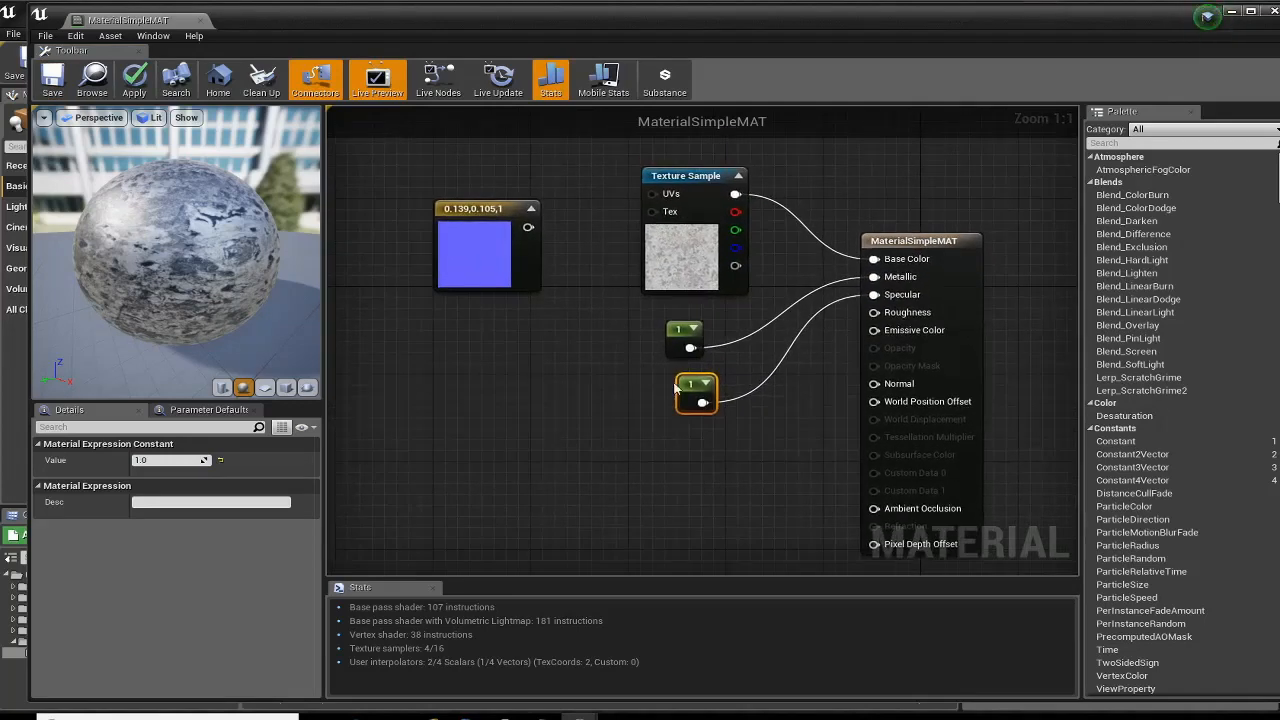
drag(680, 384, 619, 373)
- Try a new Constant node on the Roughness input, and delete it
drag(874, 312, 644, 455)
text(constant)
key(Return)
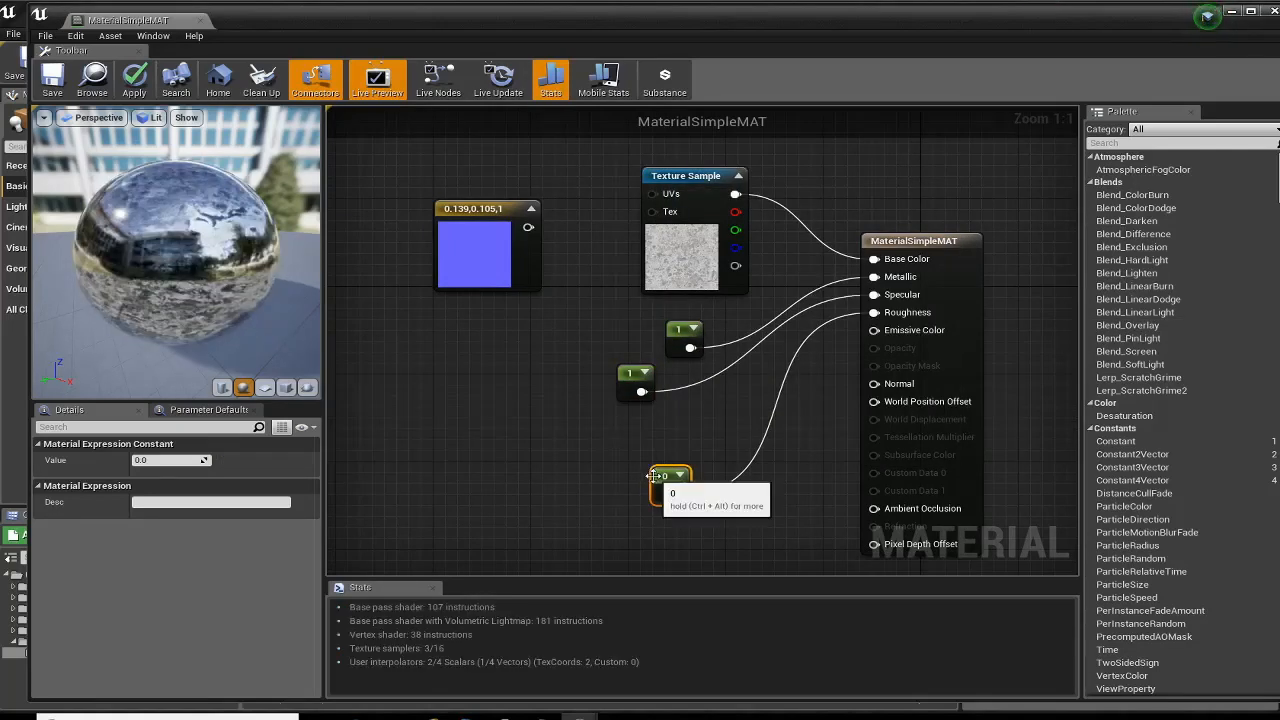
key(Delete)
- Connect the Texture Sample's RGB output to Roughness in addition to Base Color
drag(736, 194, 875, 313)
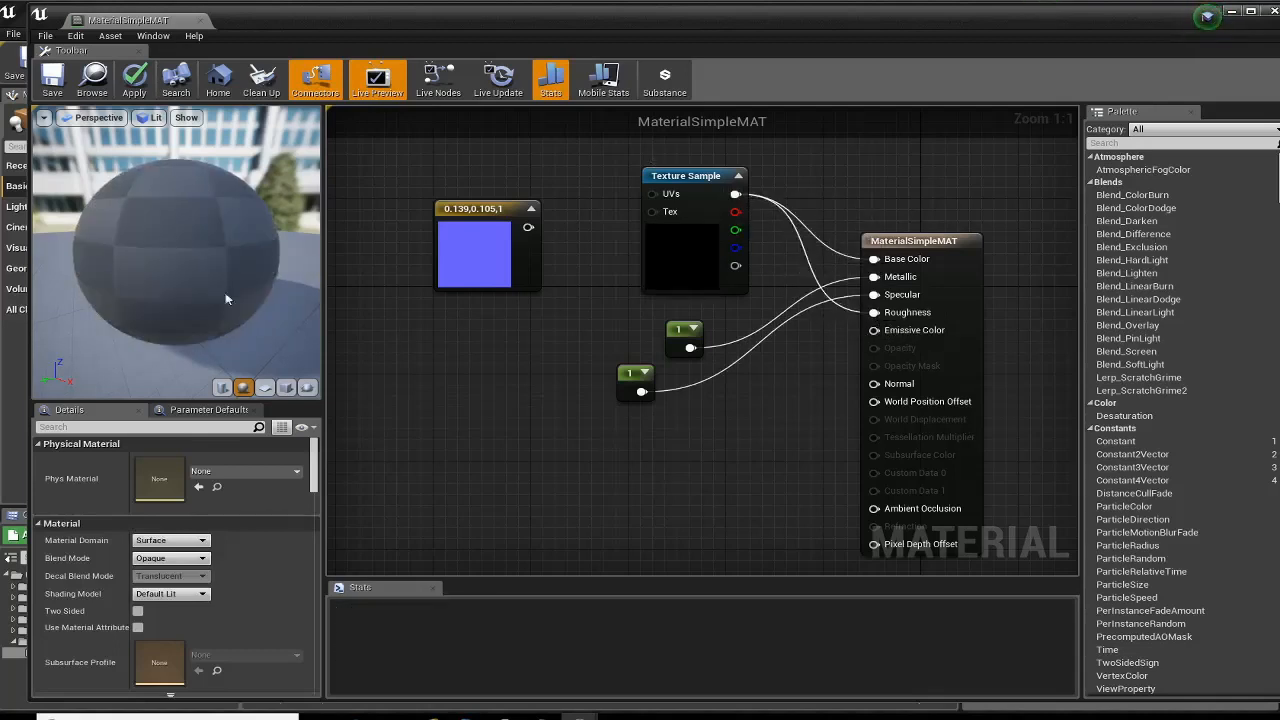
- Inspect the textured preview sphere up close and from other angles
drag(112, 316, 124, 262)
scroll(143, 250, up, 5)
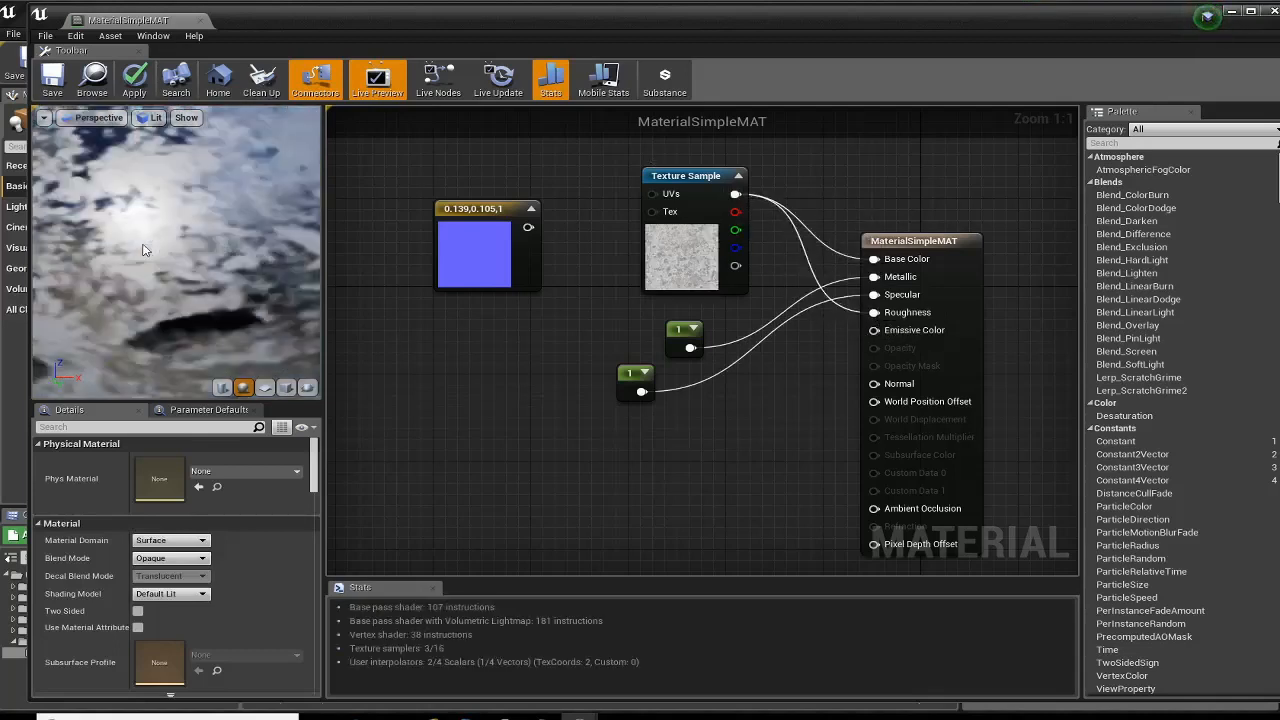
scroll(234, 246, down, 5)
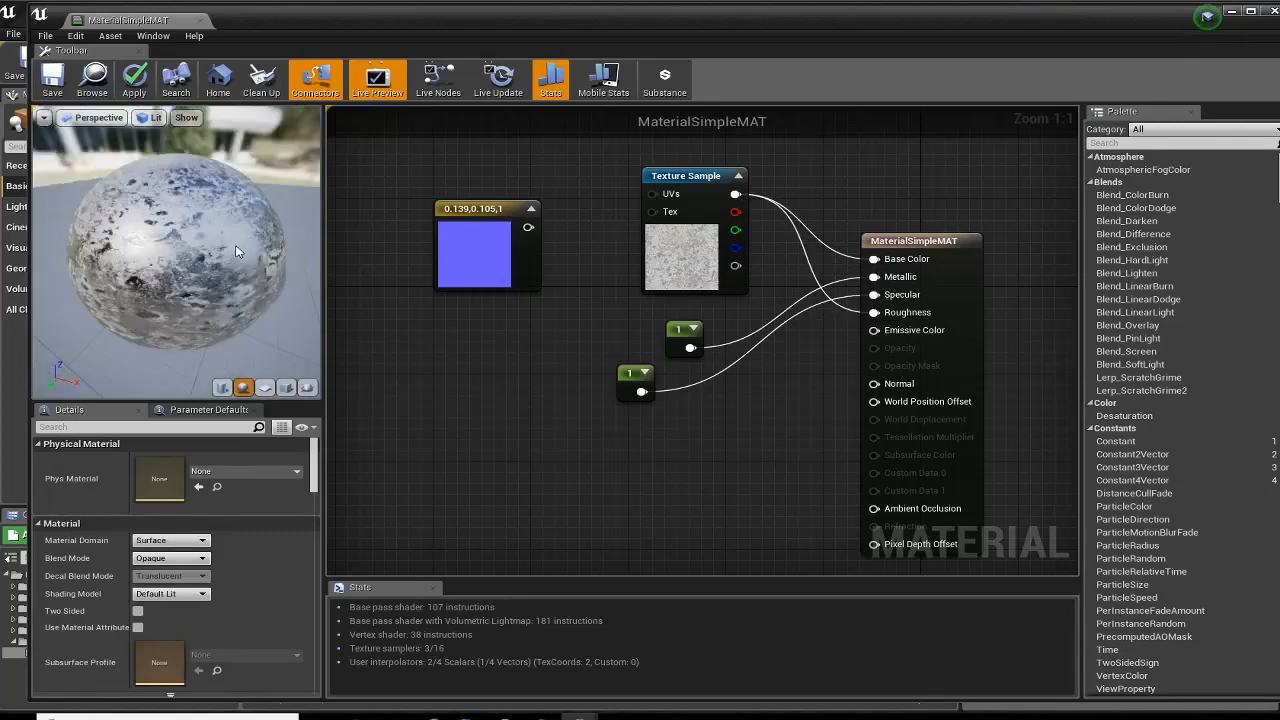
drag(234, 246, 80, 252)
- Move the blue Constant3Vector node below the Metallic and Specular constants, level with the lower inputs of the material node
right_drag(631, 444, 546, 468)
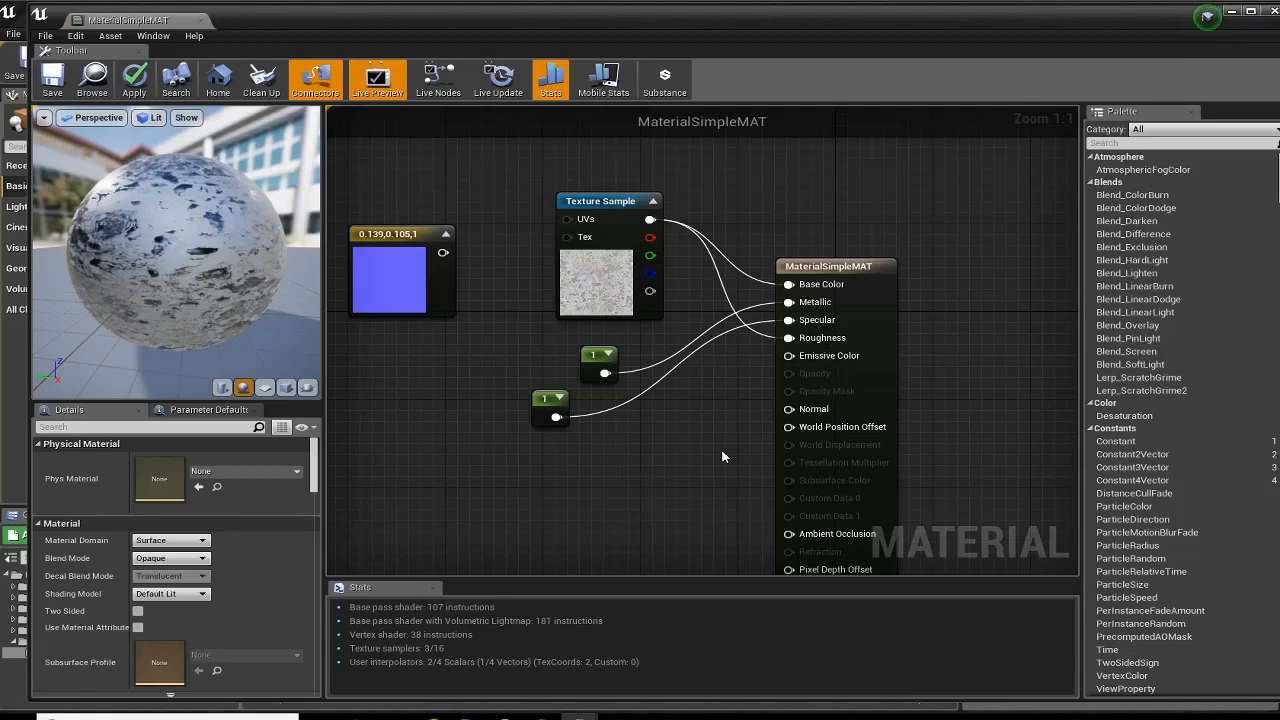
right_drag(651, 441, 737, 390)
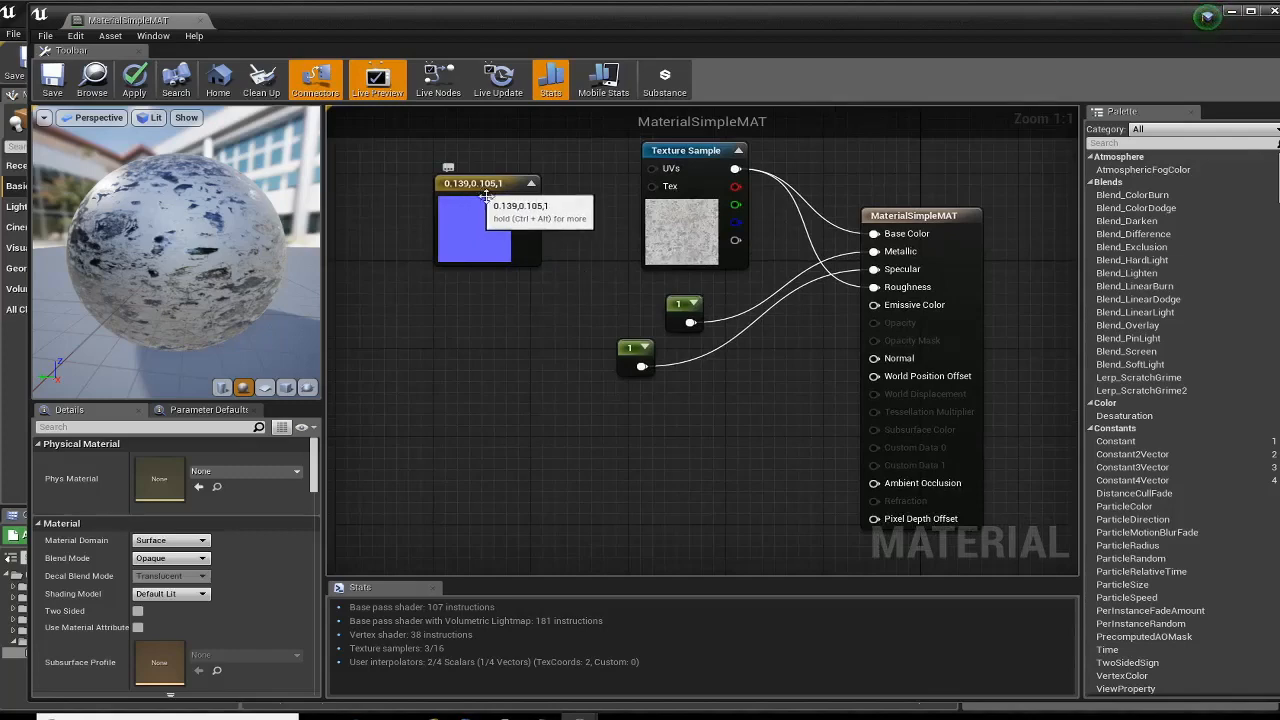
drag(479, 188, 547, 416)
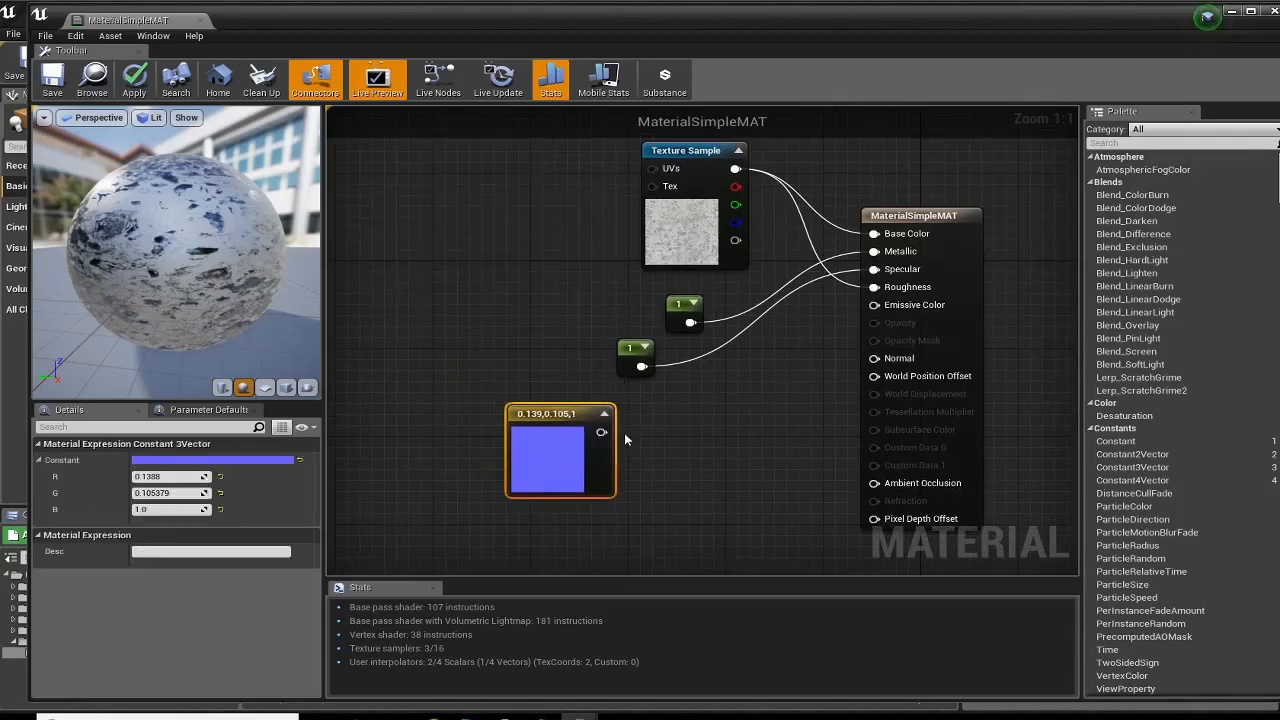
right_drag(624, 433, 616, 349)
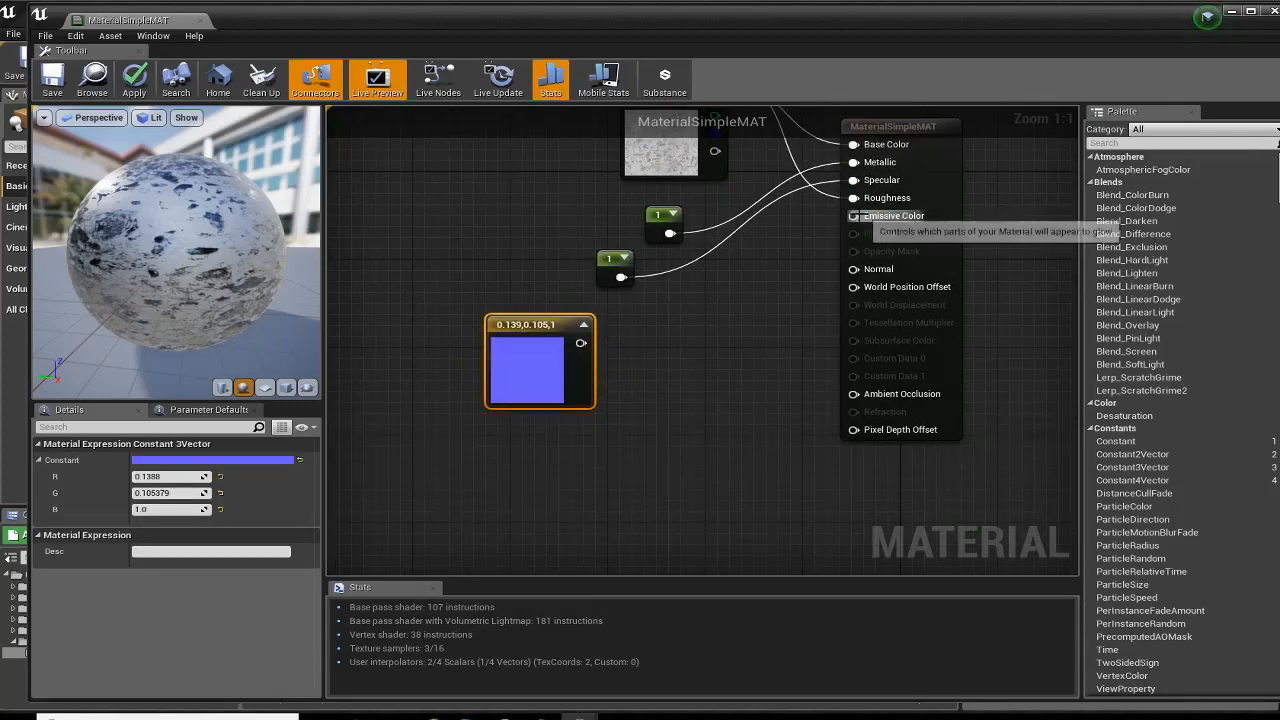
right_drag(807, 240, 736, 371)
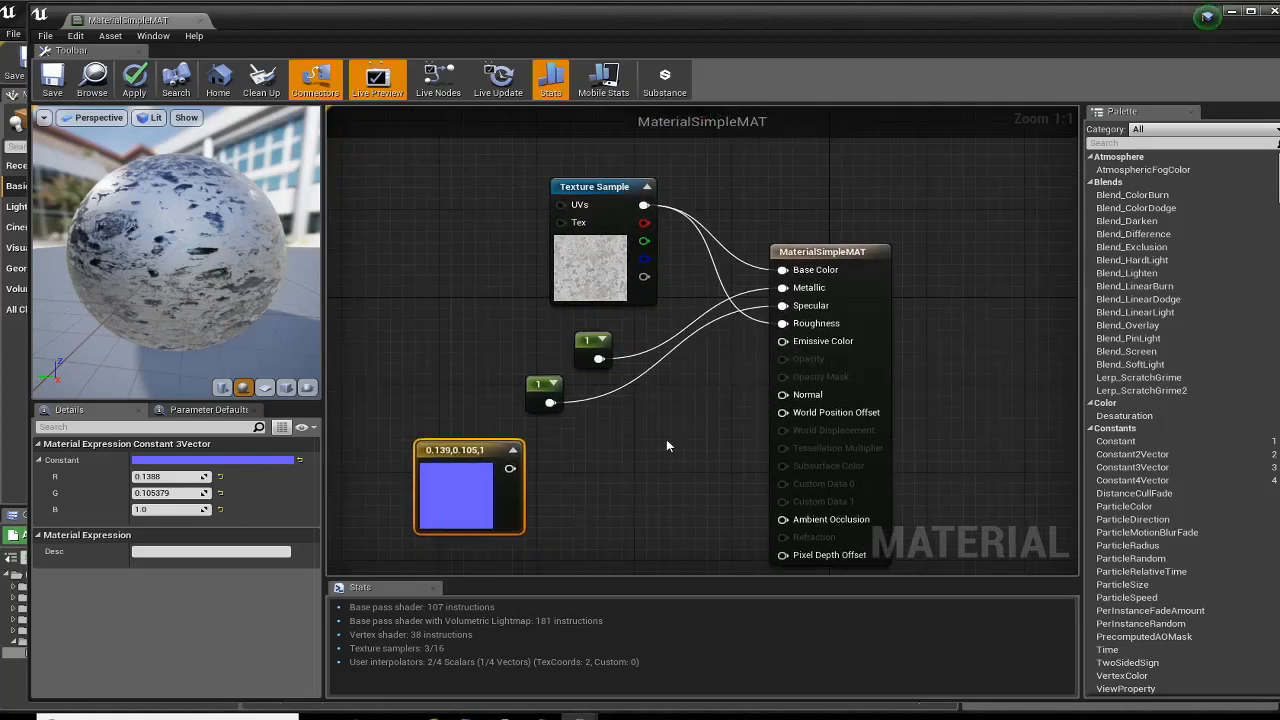
right_drag(622, 485, 717, 409)
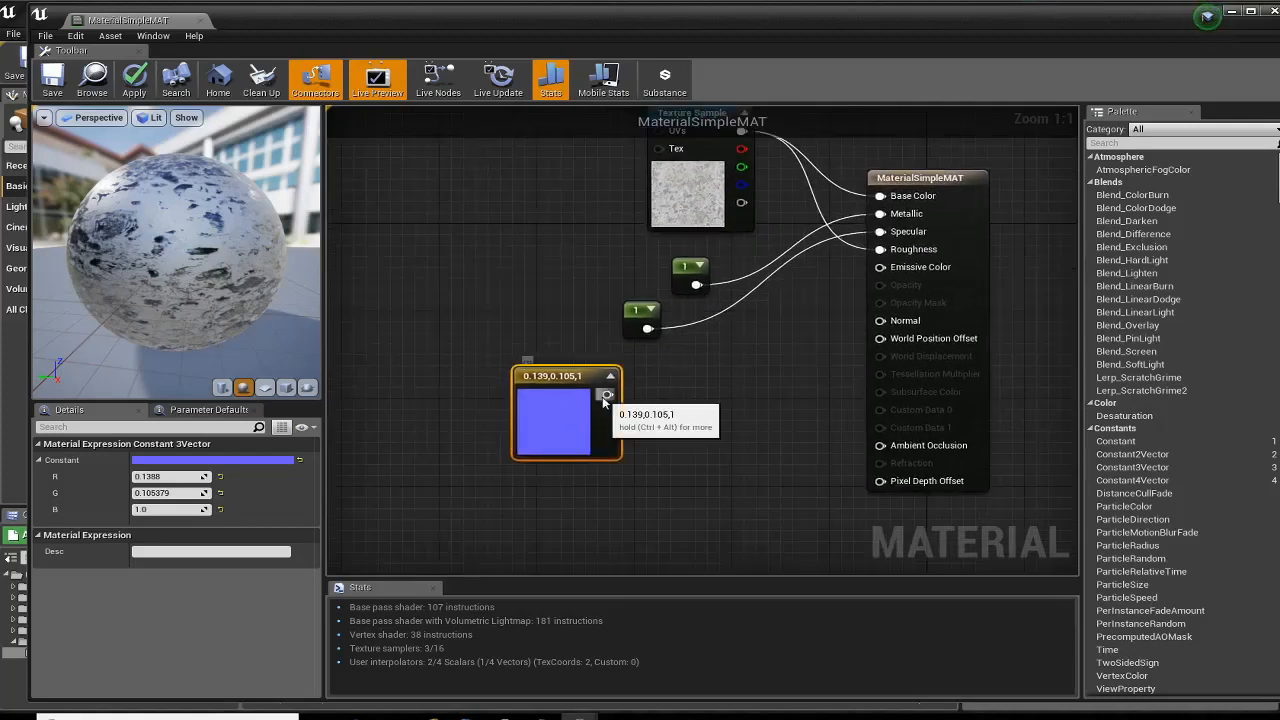
drag(606, 395, 638, 390)
drag(731, 364, 731, 362)
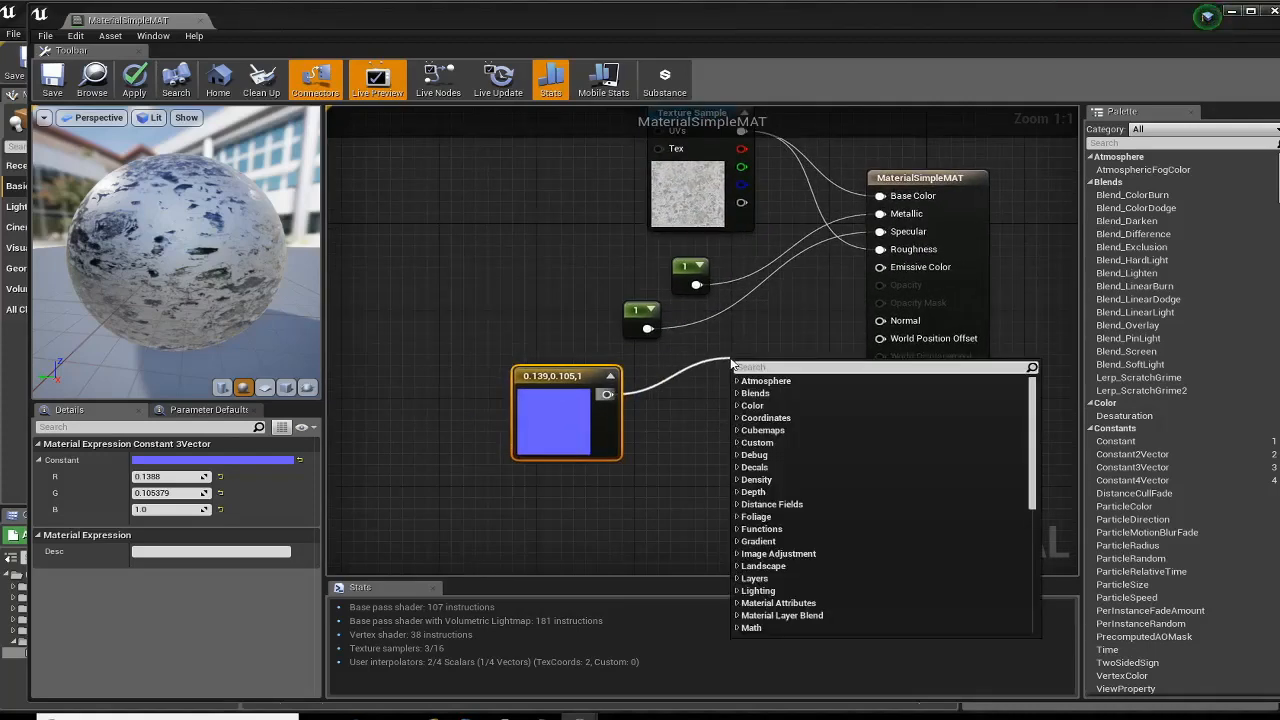
text(mul)
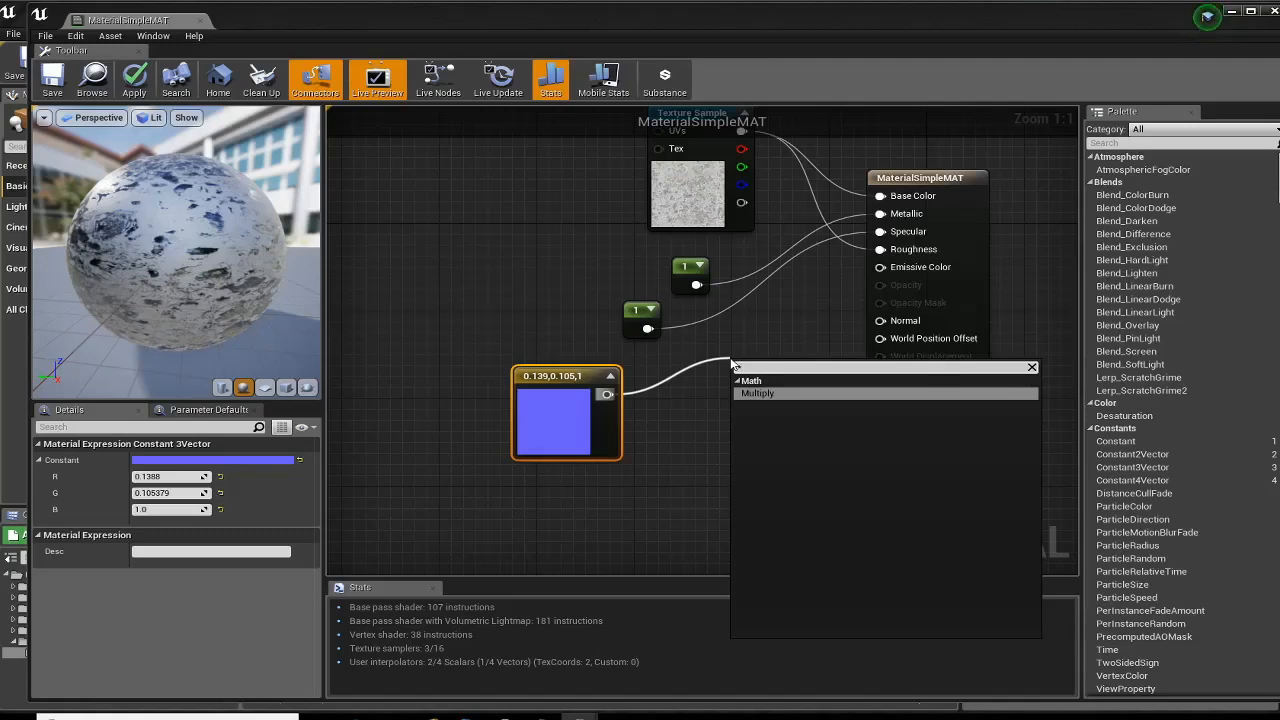
key(Escape)
click(771, 337)
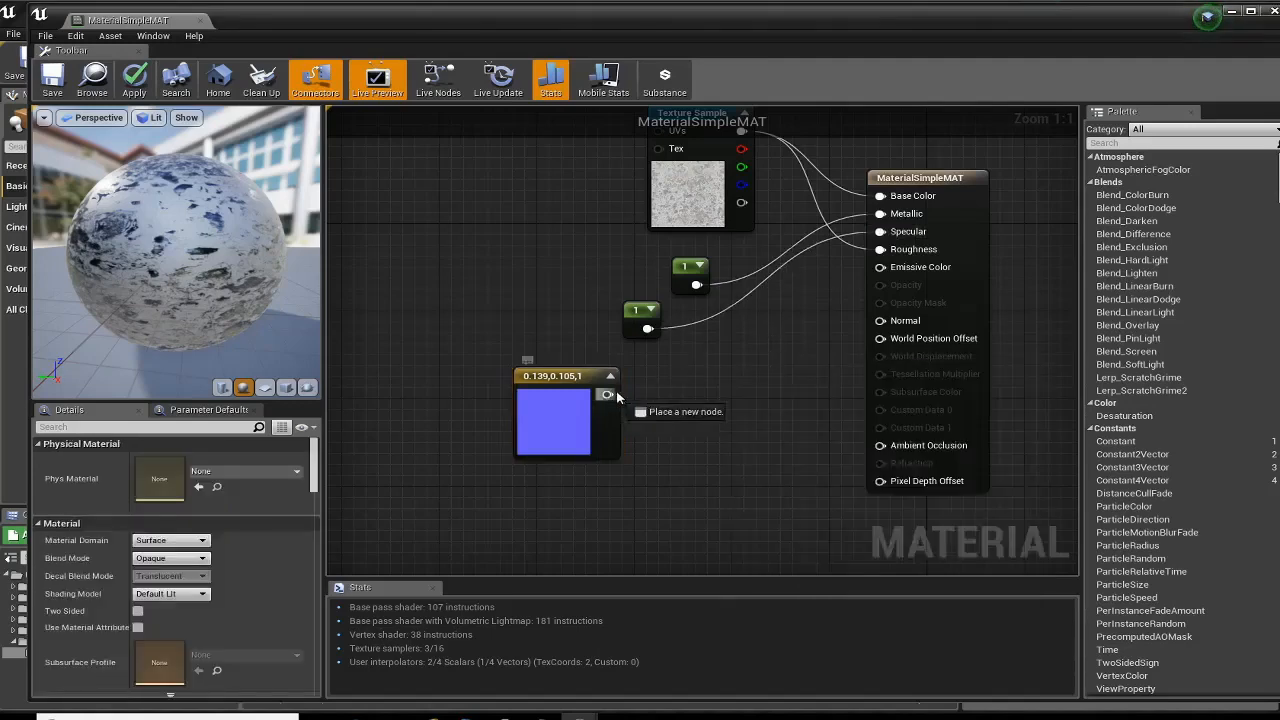
- Add a Multiply node with the blue Constant3Vector feeding input A, and set its Const B to 300
drag(606, 394, 703, 352)
text(multiply)
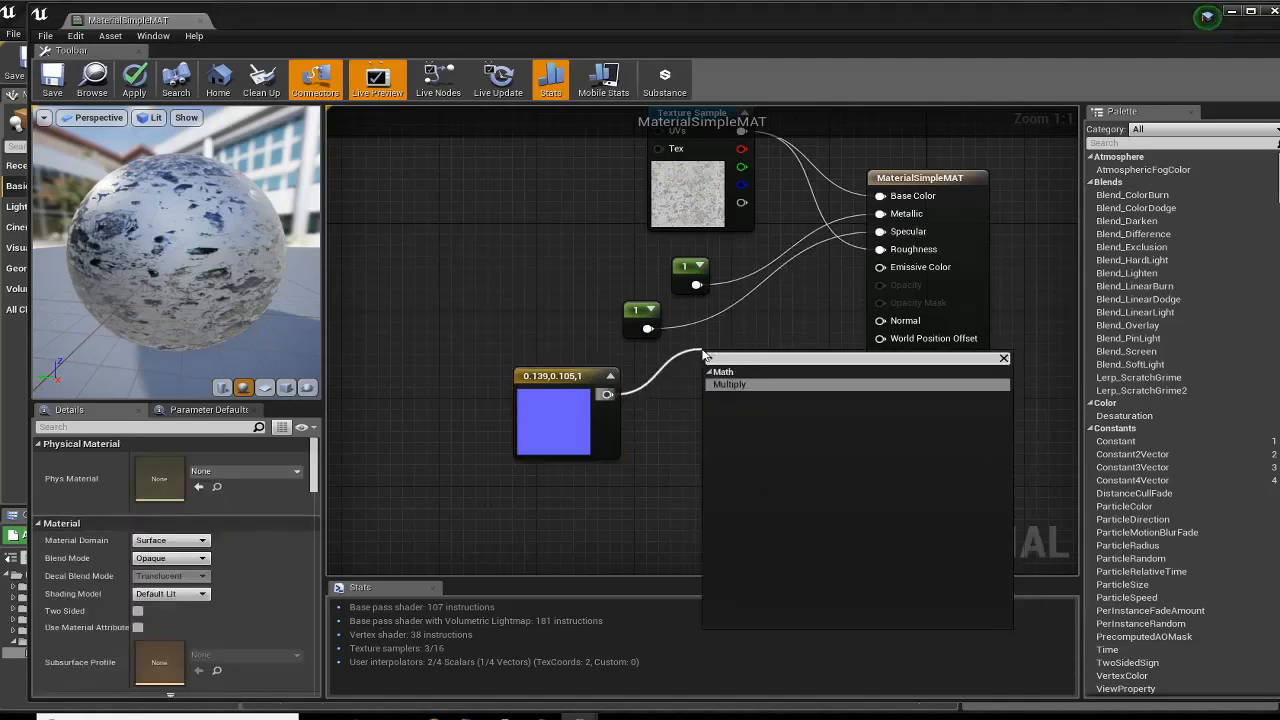
key(Return)
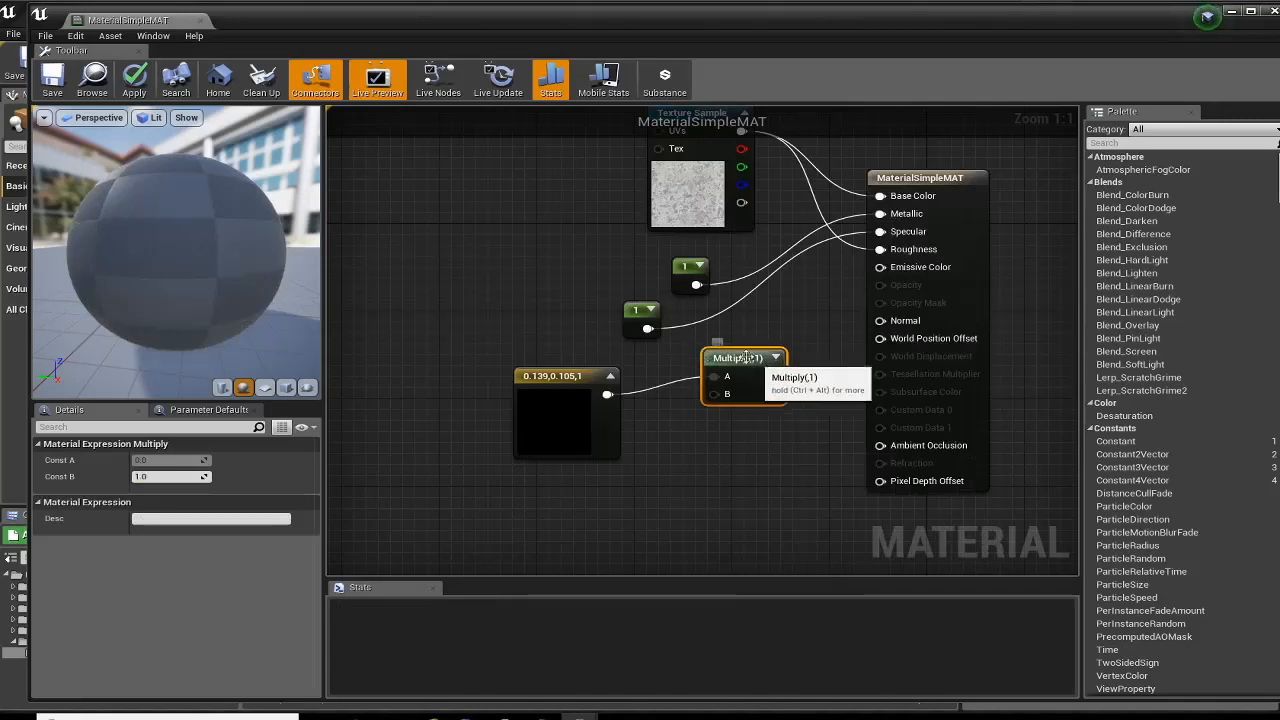
mouse_move(746, 357)
mouse_down()
mouse_move(765, 322)
mouse_move(757, 350)
mouse_up()
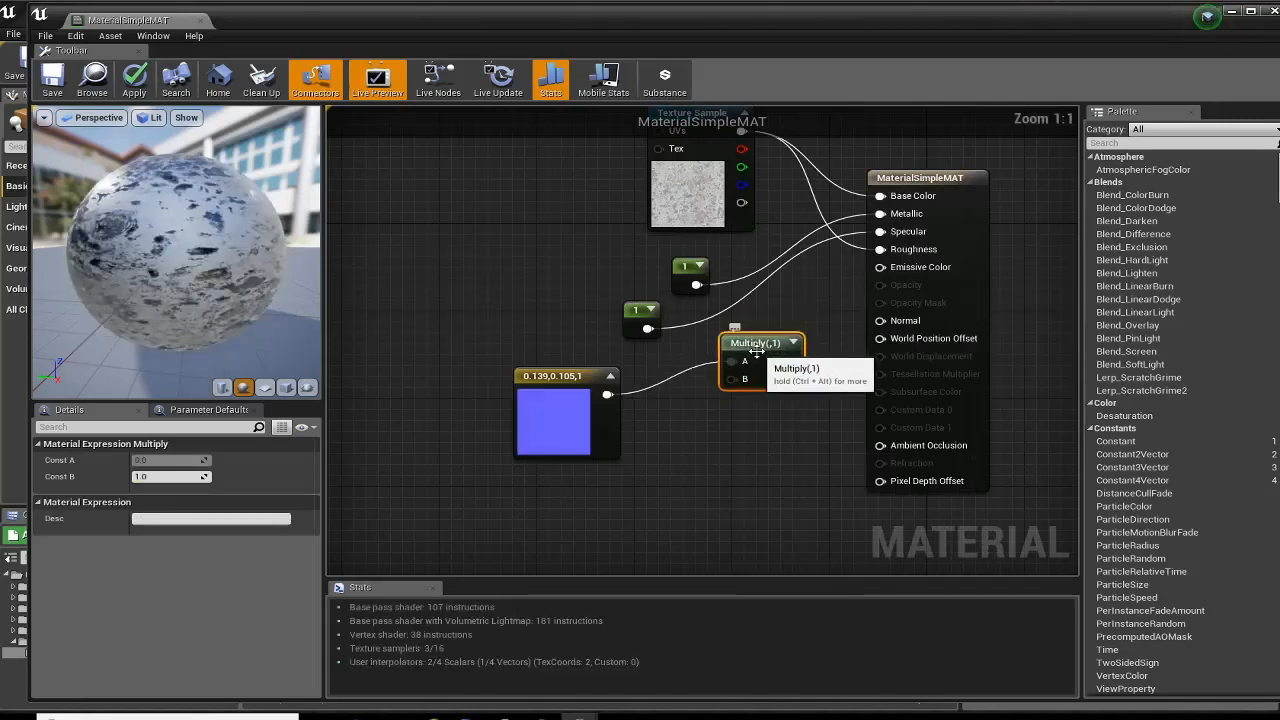
scroll(757, 350, up, 2)
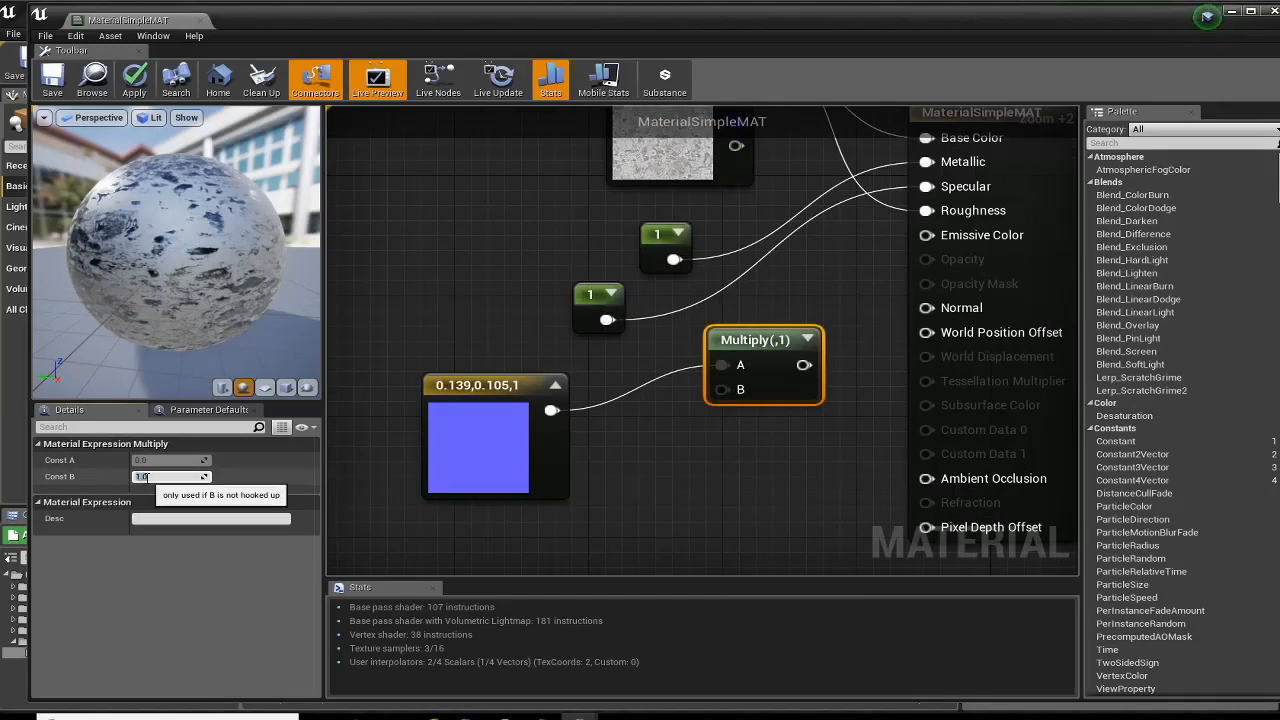
text(00)
key(Return)
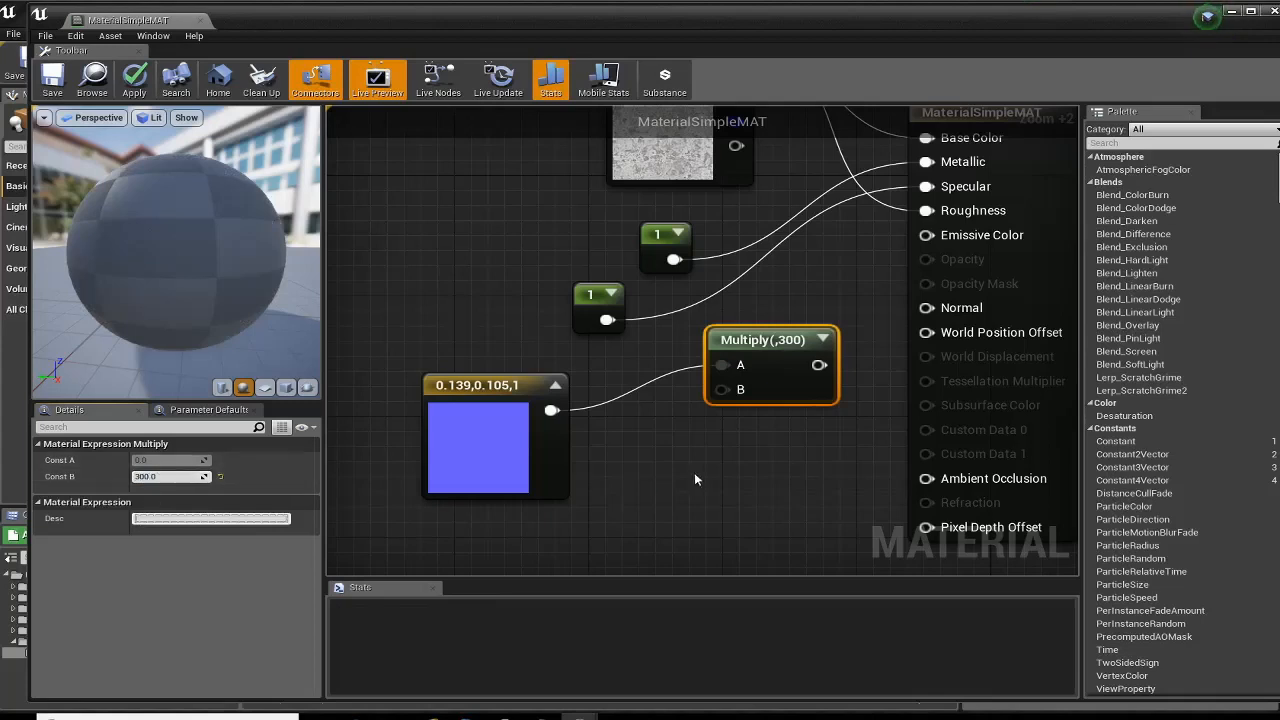
- Adjust the placement of the blue constant and Multiply nodes, and connect the Multiply output to Emissive Color
right_drag(705, 469, 677, 480)
drag(480, 410, 480, 395)
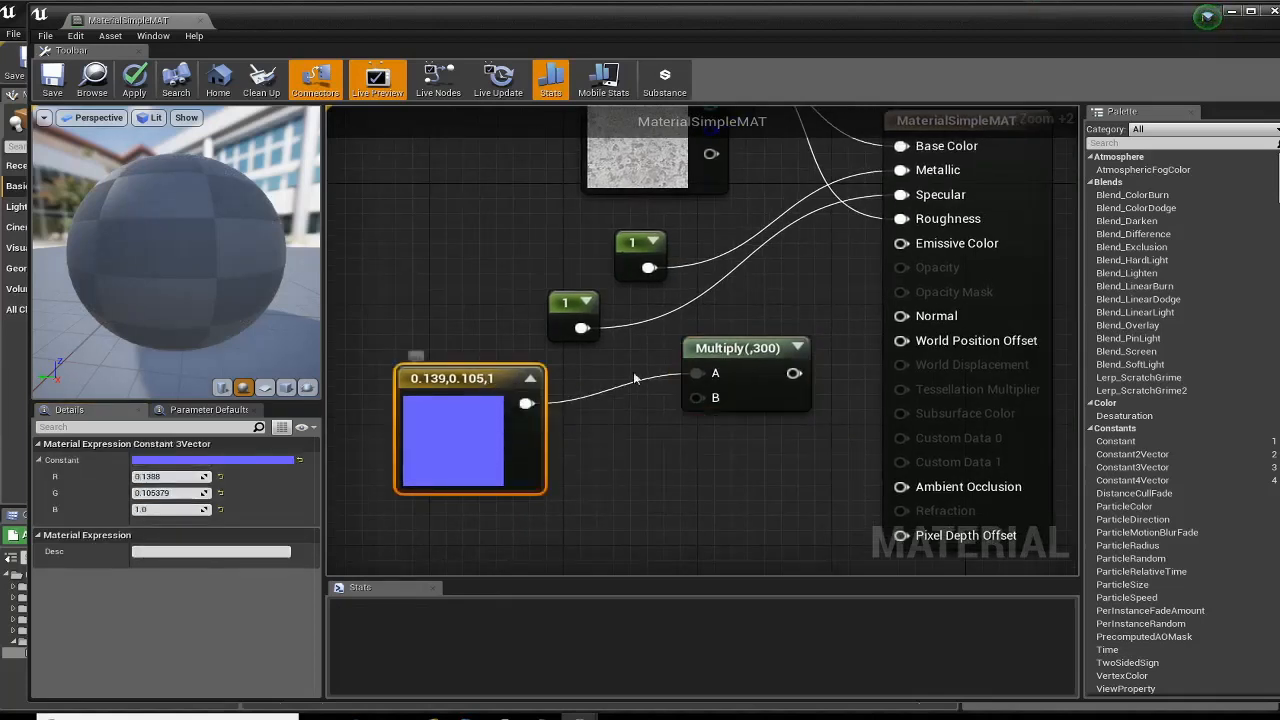
drag(790, 373, 854, 316)
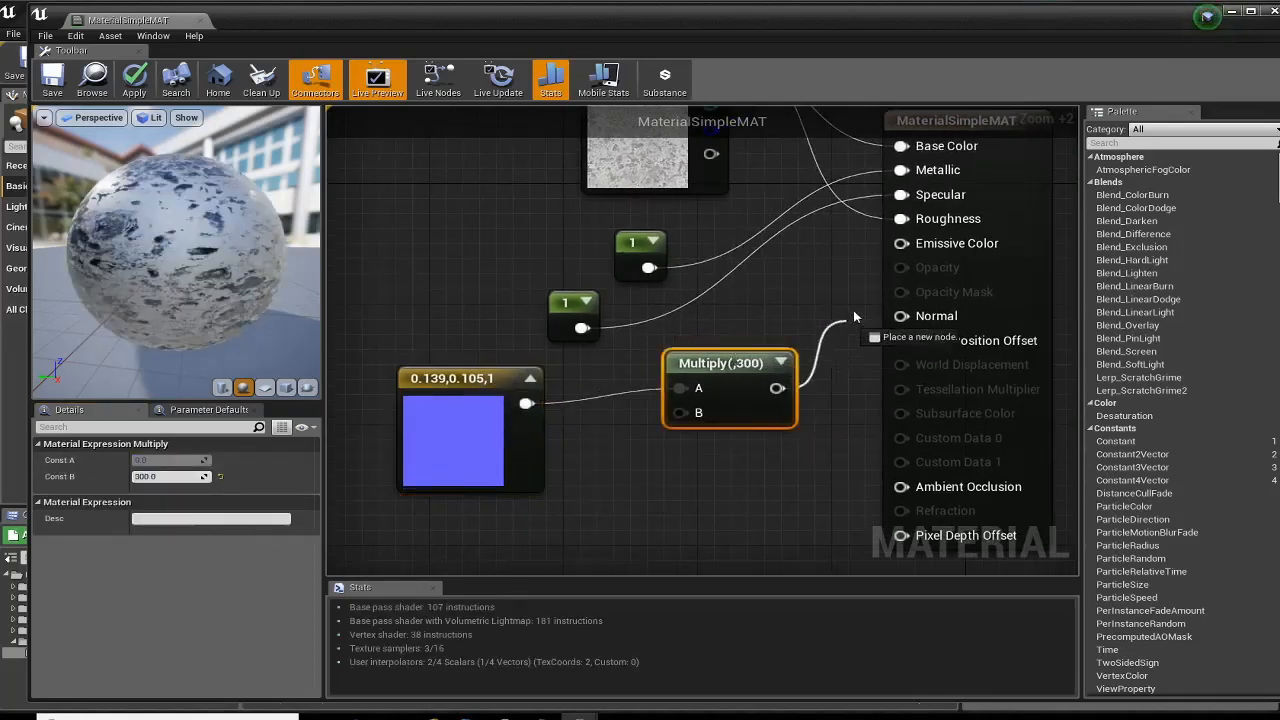
drag(908, 245, 908, 245)
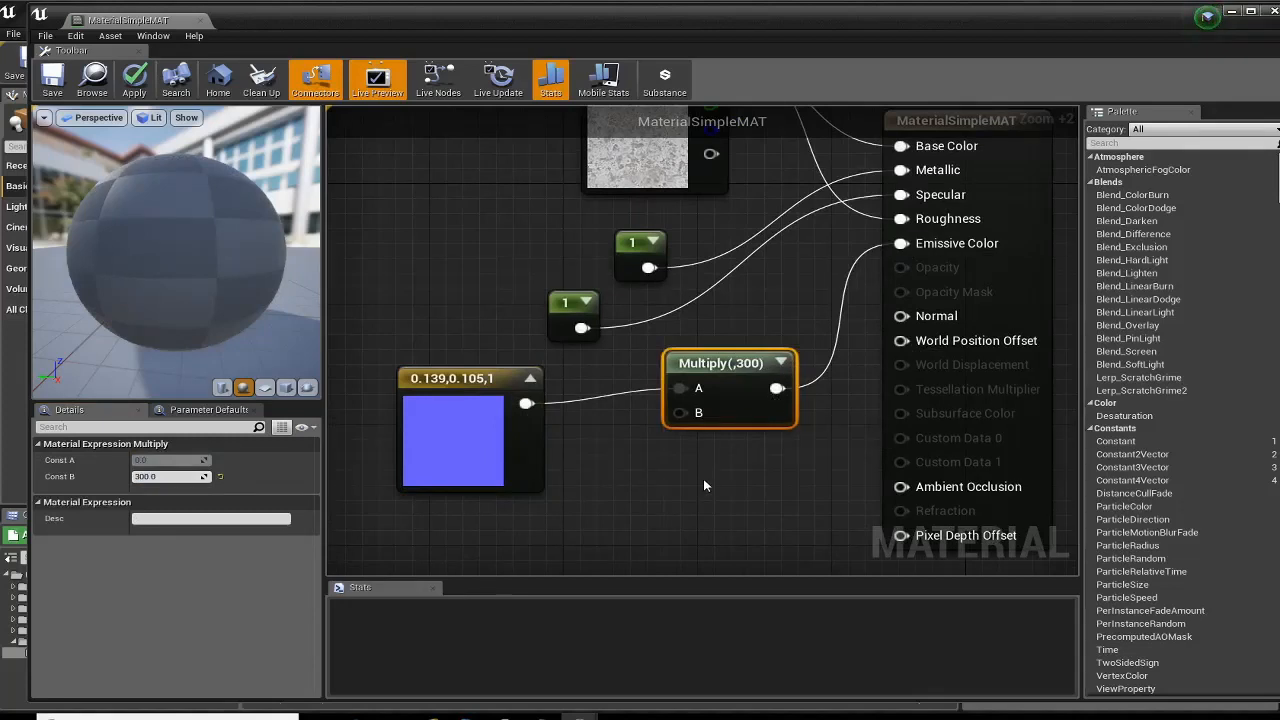
- Check the glowing preview sphere, apply the material changes, and close the material editor
drag(129, 274, 190, 170)
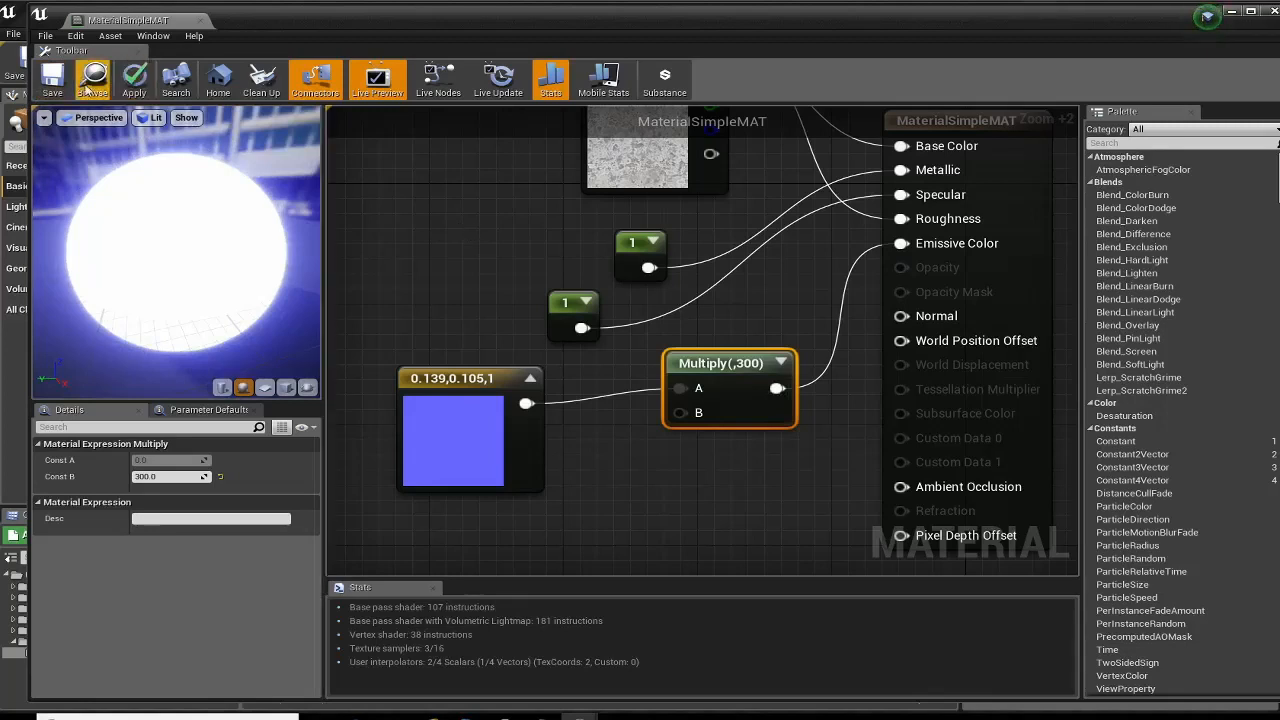
click(134, 80)
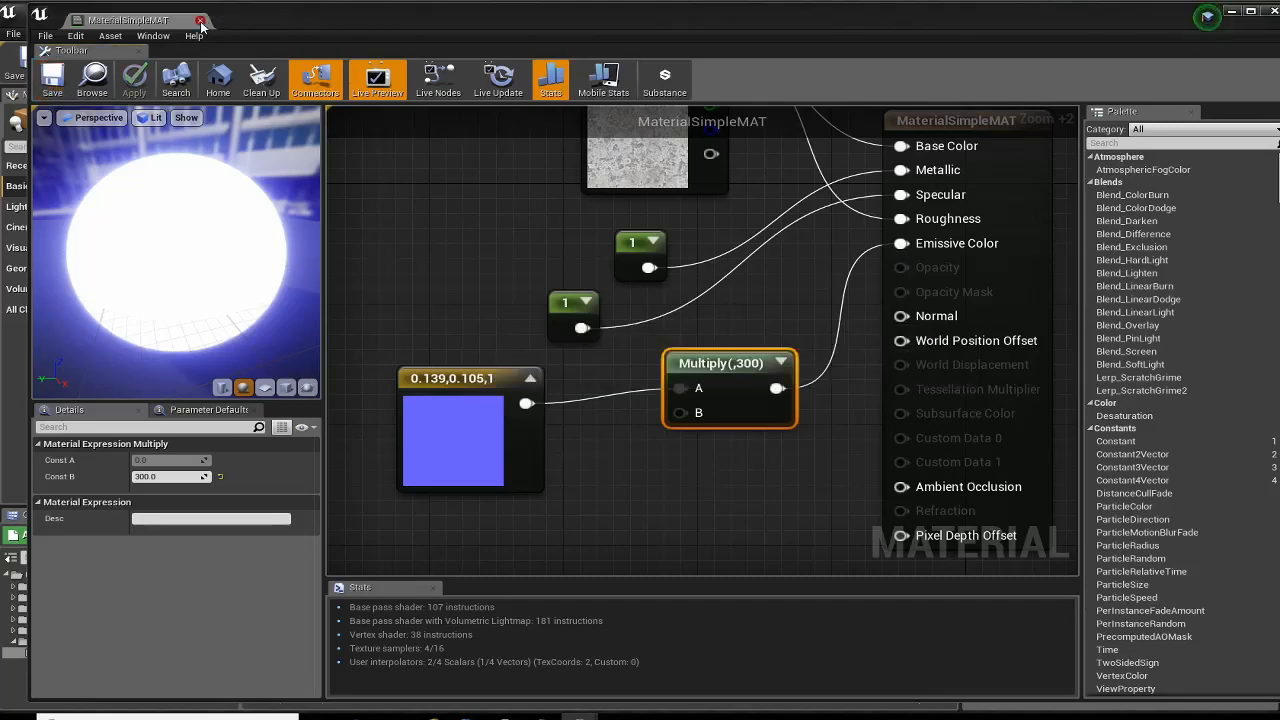
click(200, 22)
- Start a game preview from a spot on the landscape near the glowing sphere
right_drag(497, 403, 515, 436)
key(w)
key(s)
right_click(455, 431)
mouse_move(467, 430)
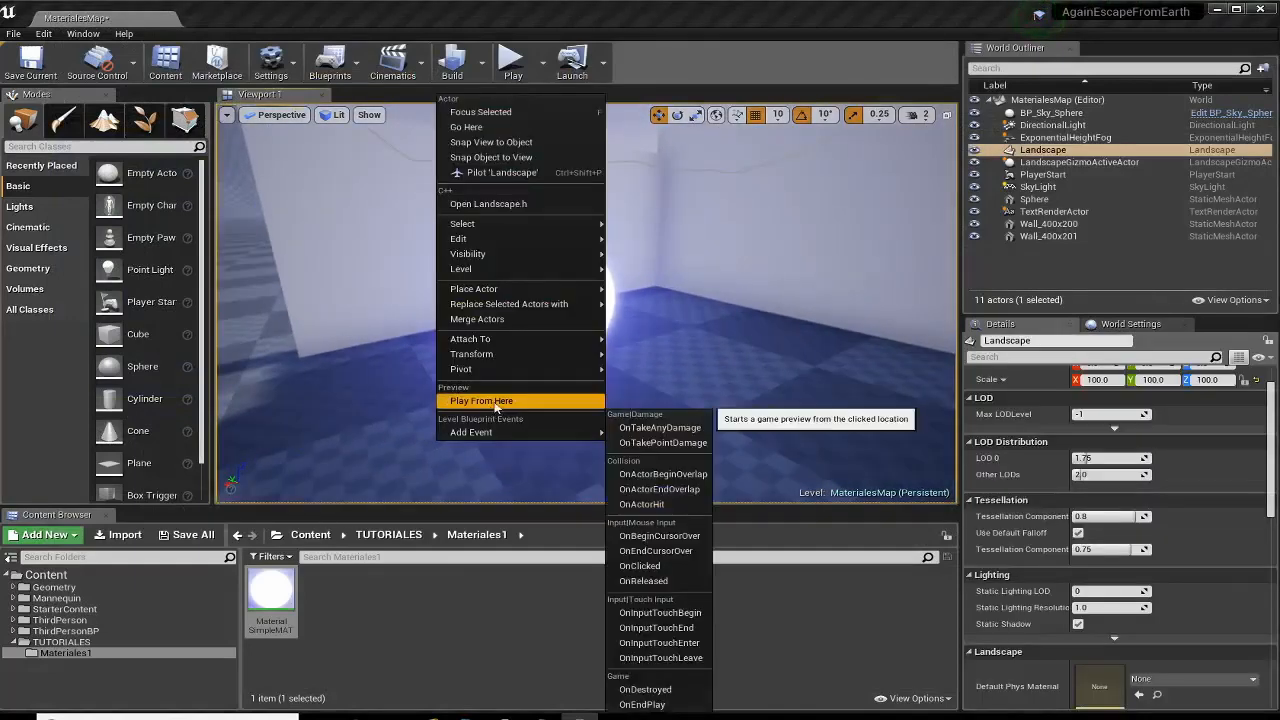
click(494, 404)
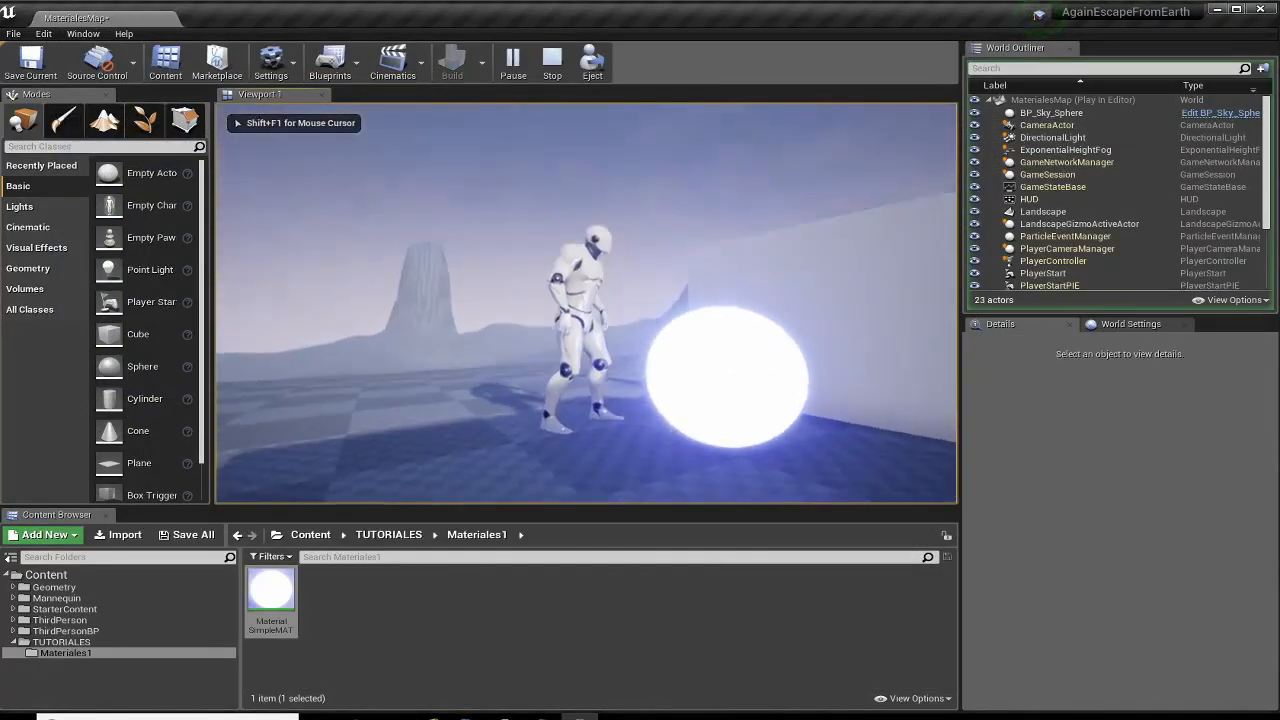
- Walk the character around the glowing sphere to examine its light on the walls and floor, and end the preview
key(a)
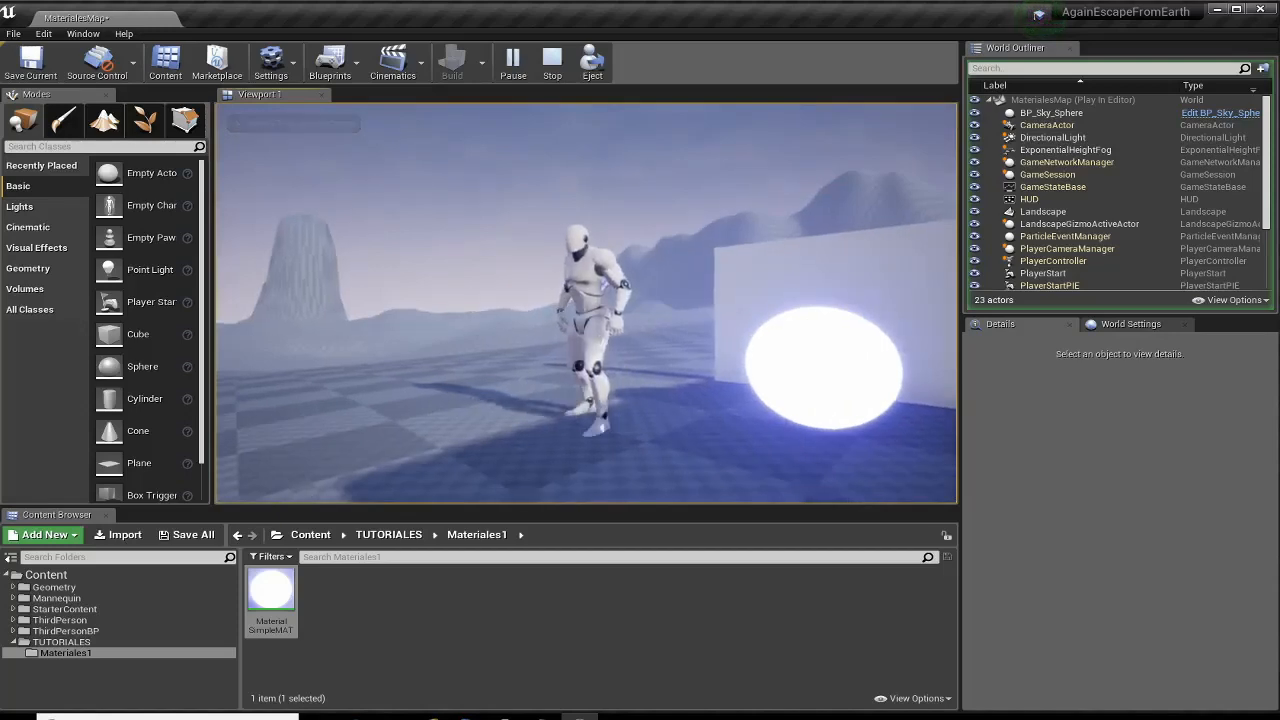
key(d)
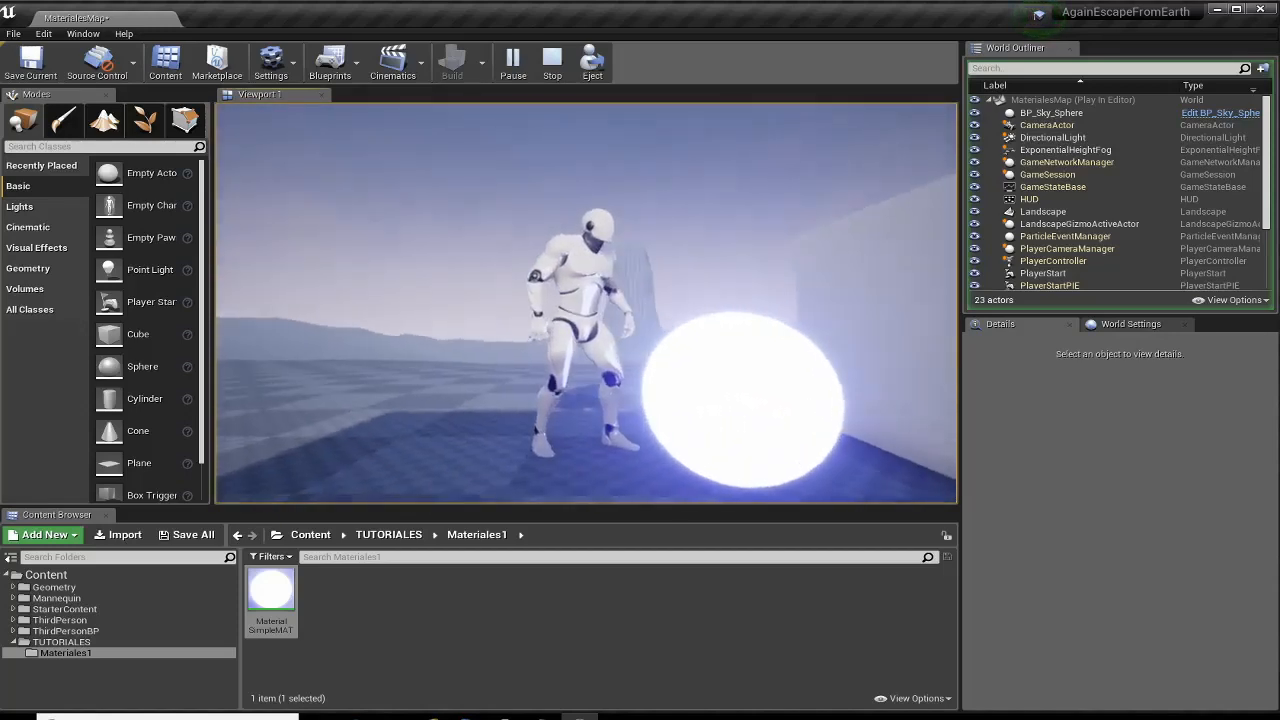
key(s)
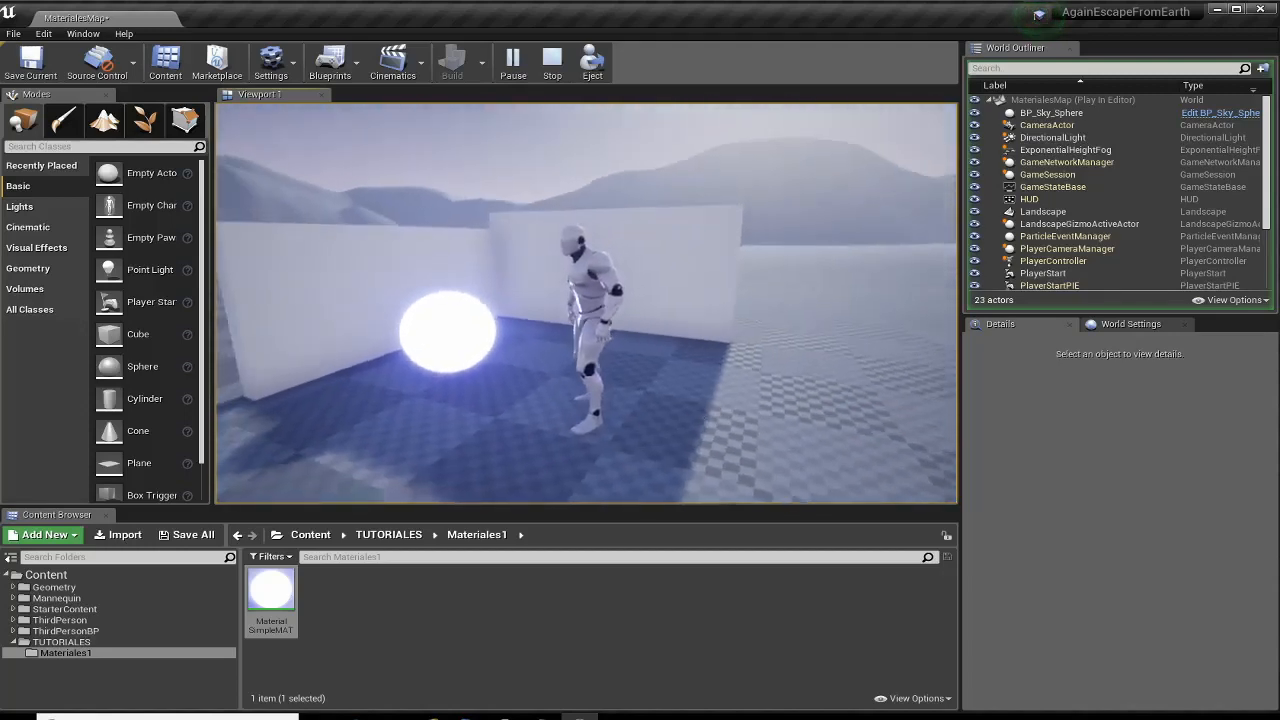
key(Escape)
- Rotate the DirectionalLight about its green axis so the sun drops below the horizon
right_drag(708, 398, 708, 360)
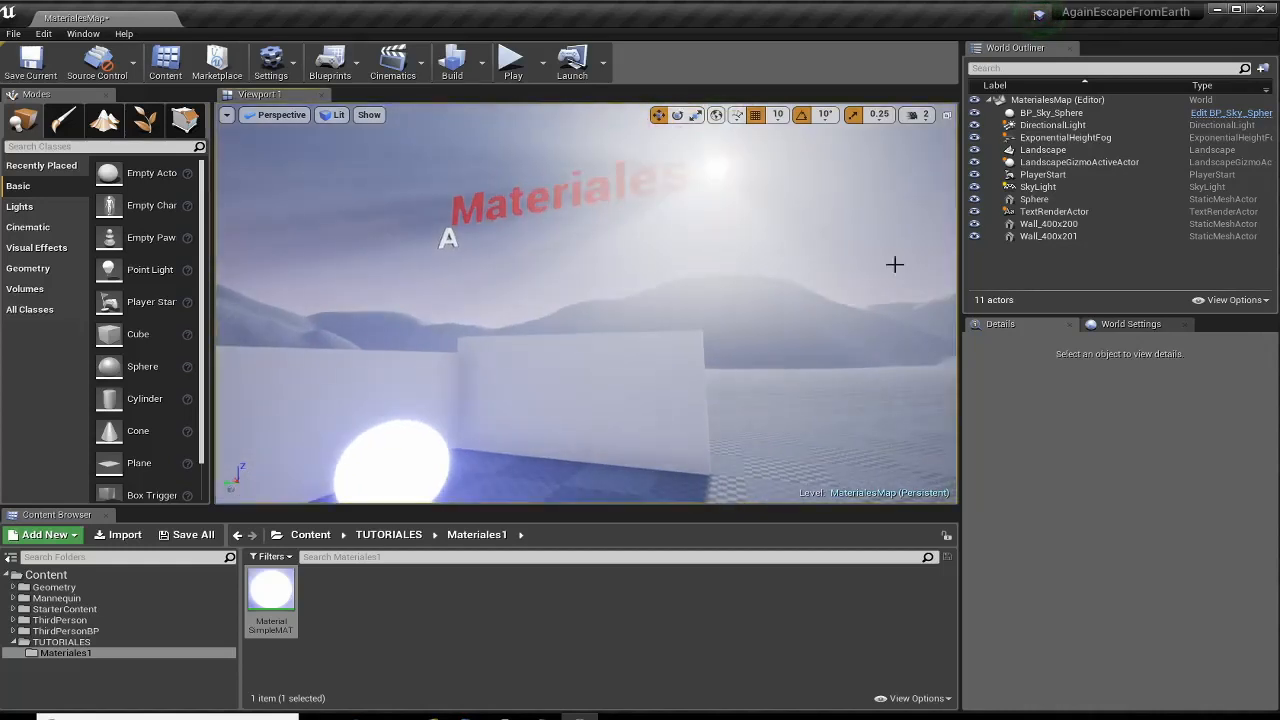
double_click(1045, 125)
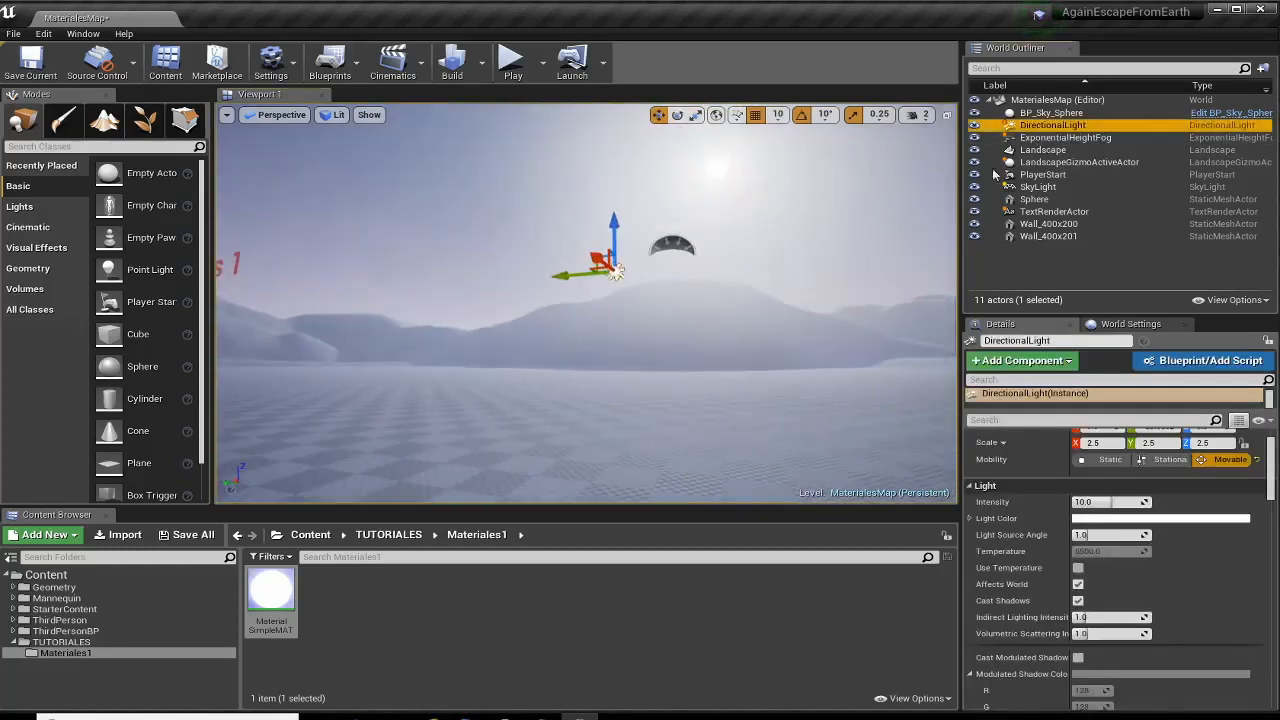
click(677, 114)
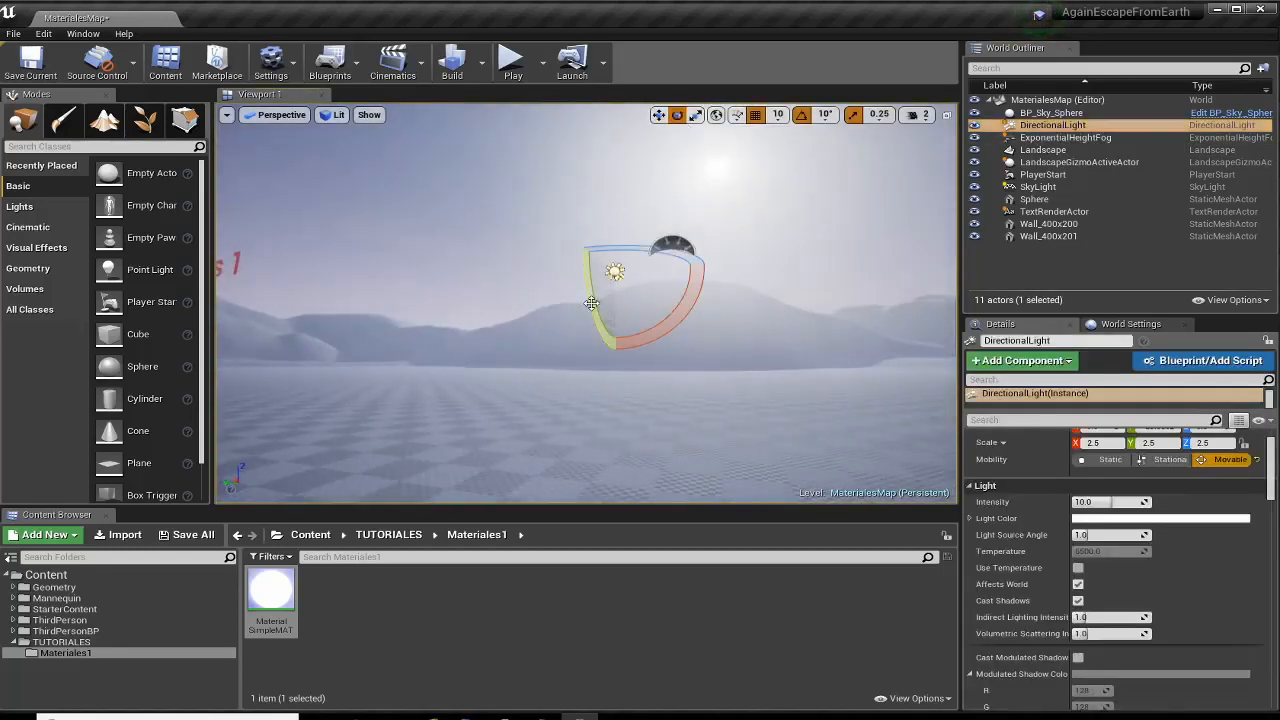
drag(591, 303, 591, 268)
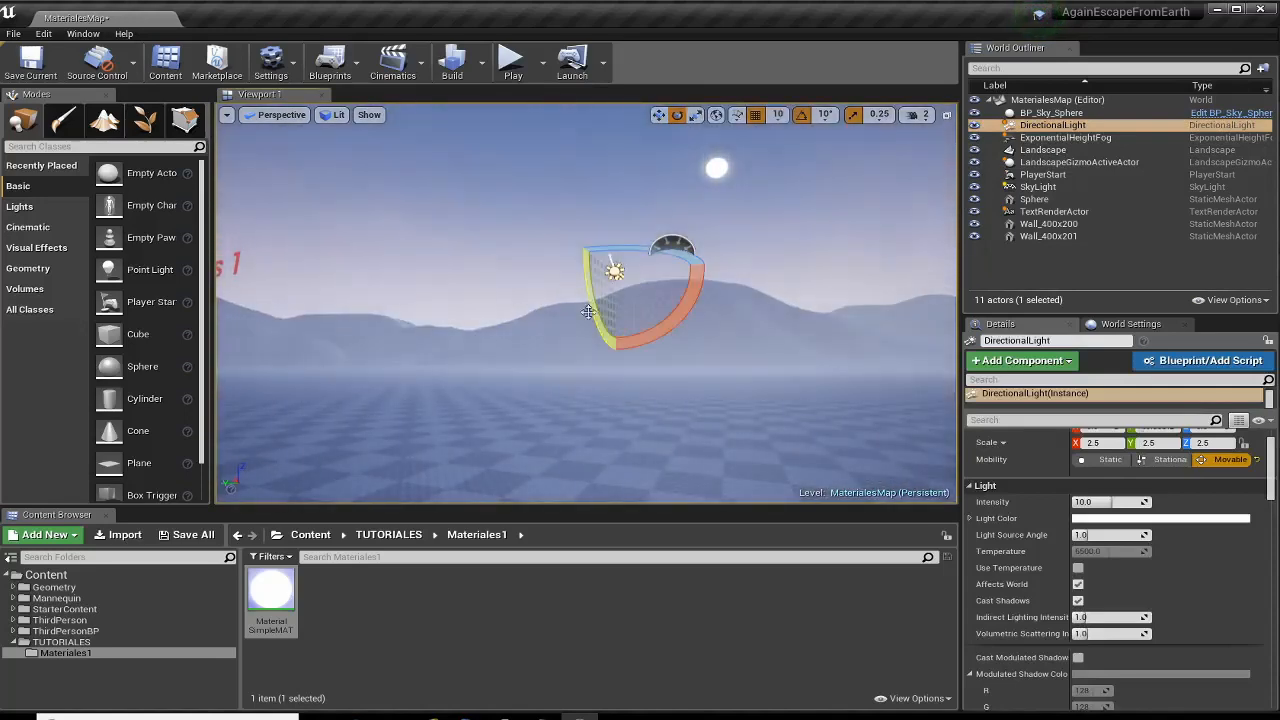
- Refresh the BP_Sky_Sphere material so the sky matches the rotated DirectionalLight
click(1050, 113)
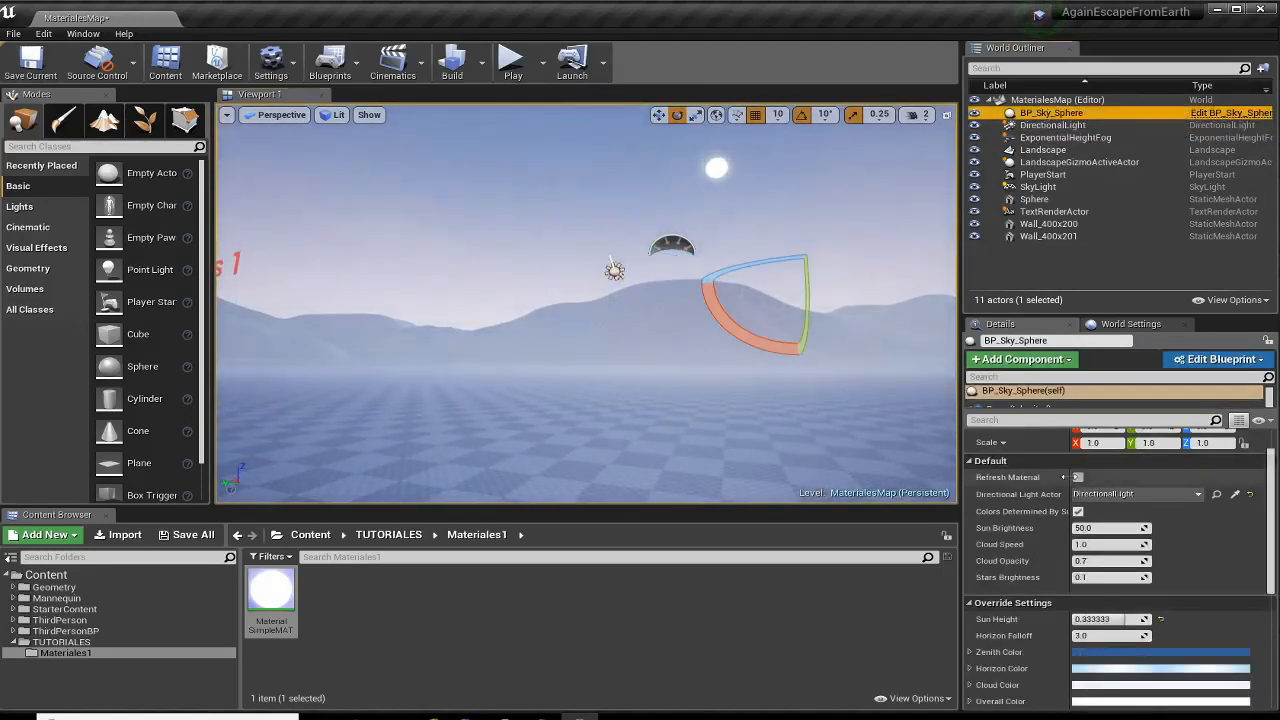
click(1078, 477)
right_drag(800, 370, 916, 326)
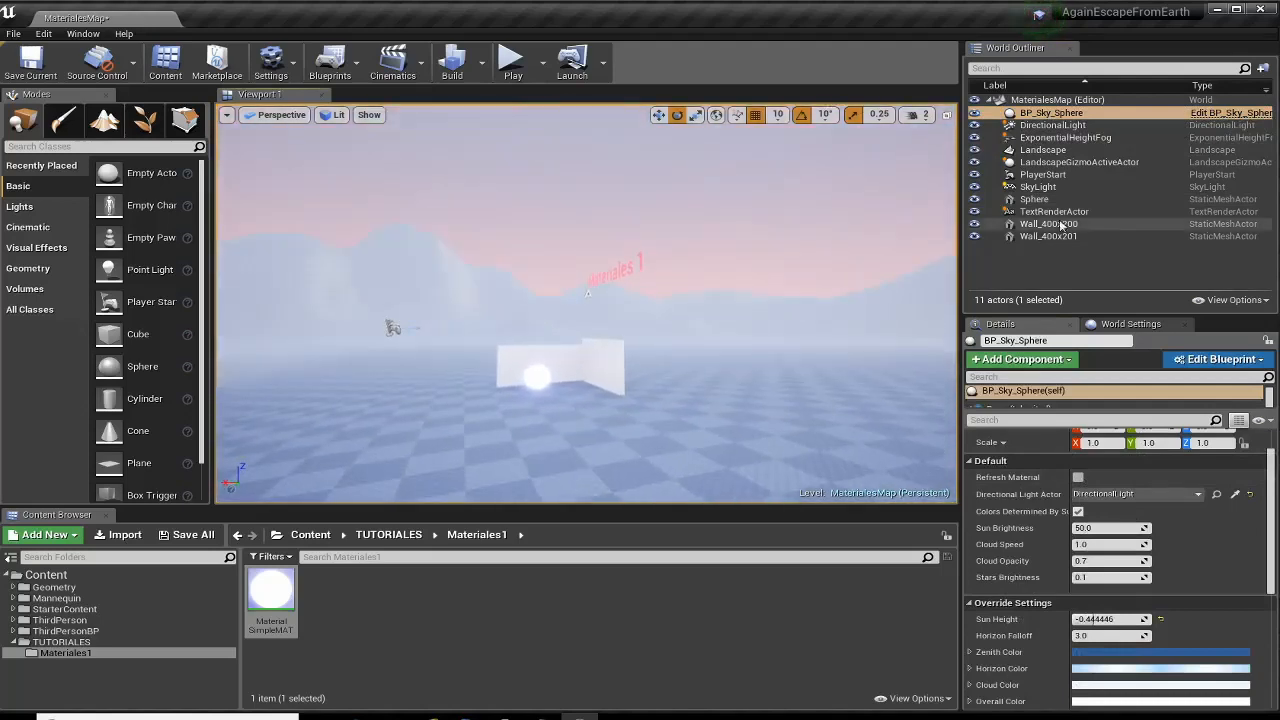
- Turn off the DirectionalLight's Visible rendering option
double_click(1052, 125)
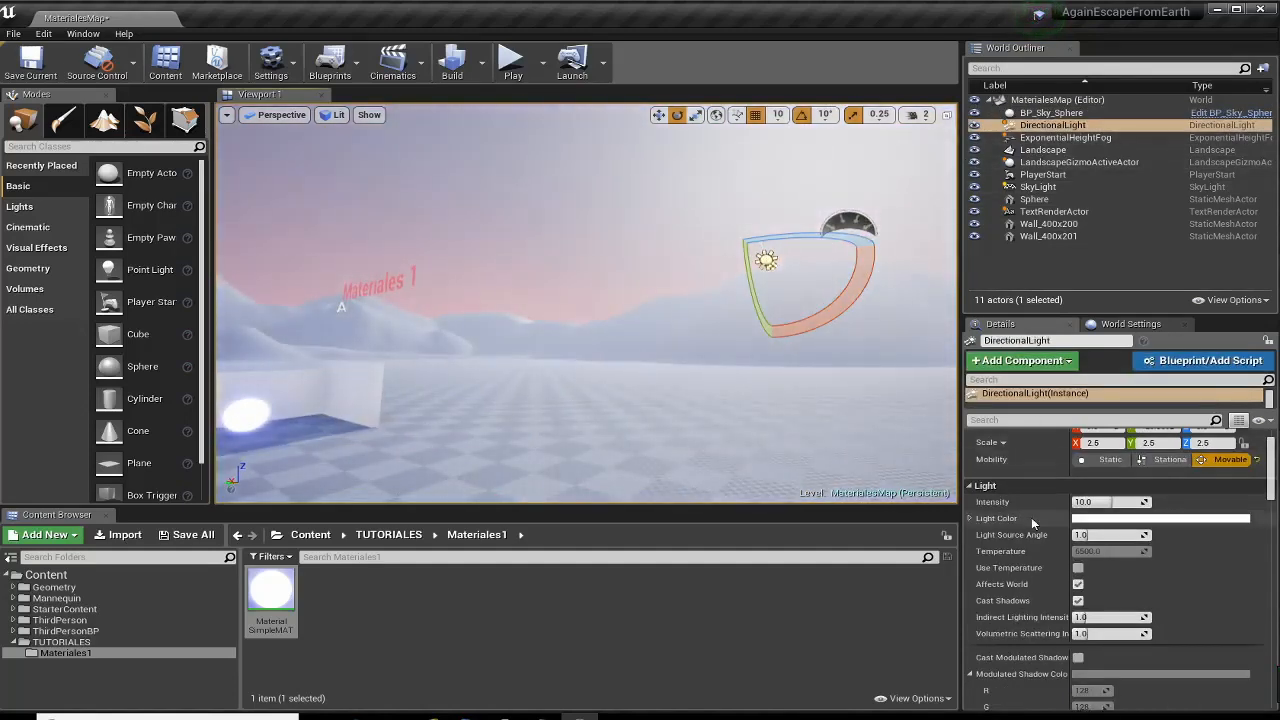
scroll(1059, 597, down, 10)
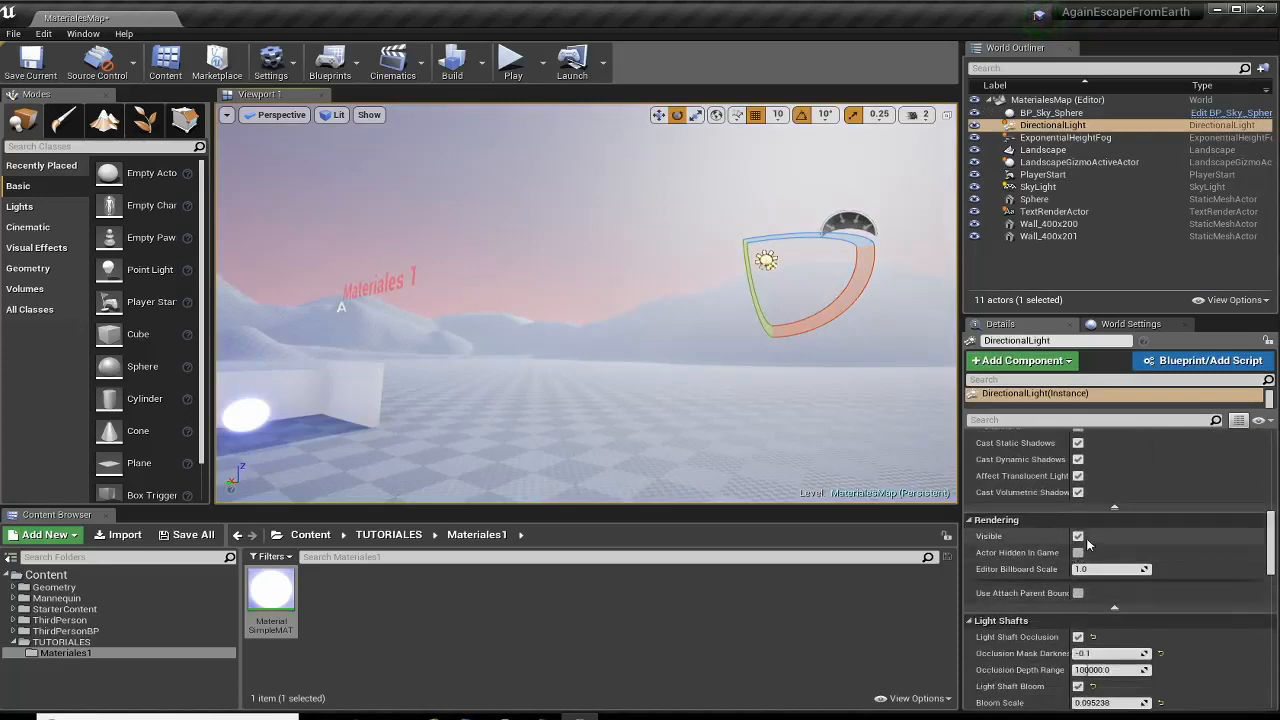
click(1078, 536)
- Play the level and walk the character around the glowing sphere to examine its light, and end the preview
right_drag(586, 302, 566, 277)
click(511, 60)
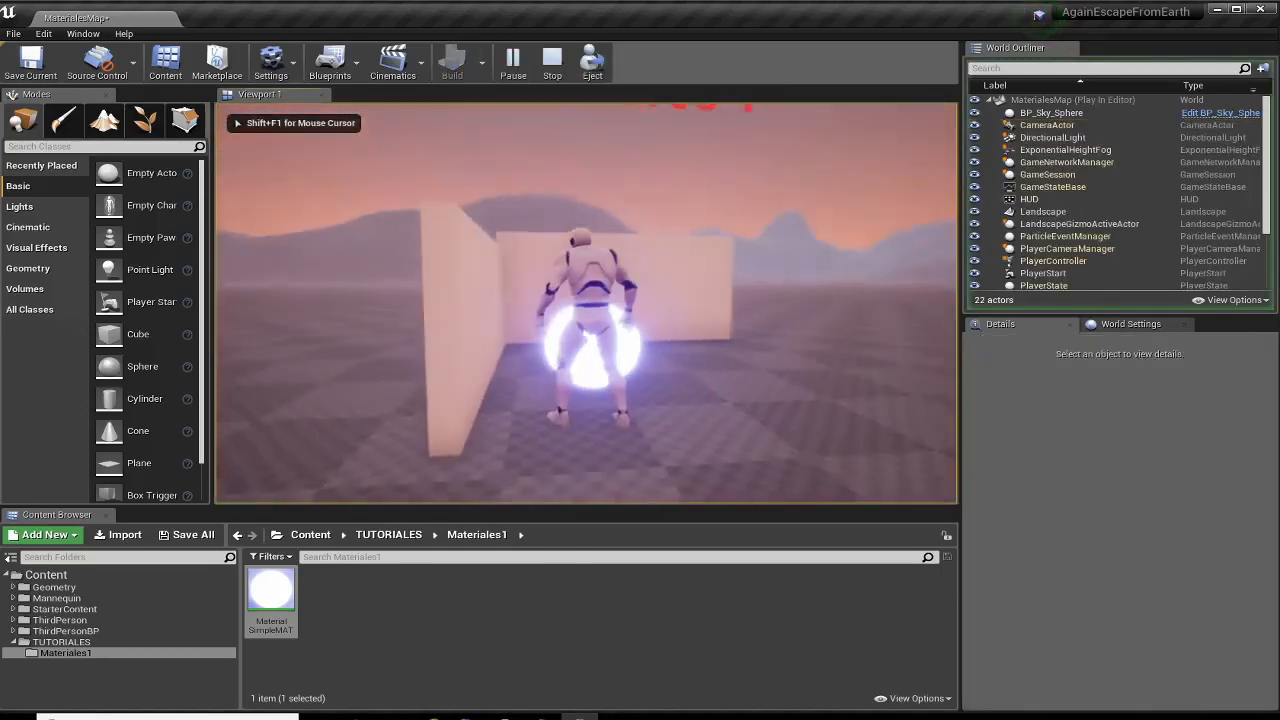
key(d)
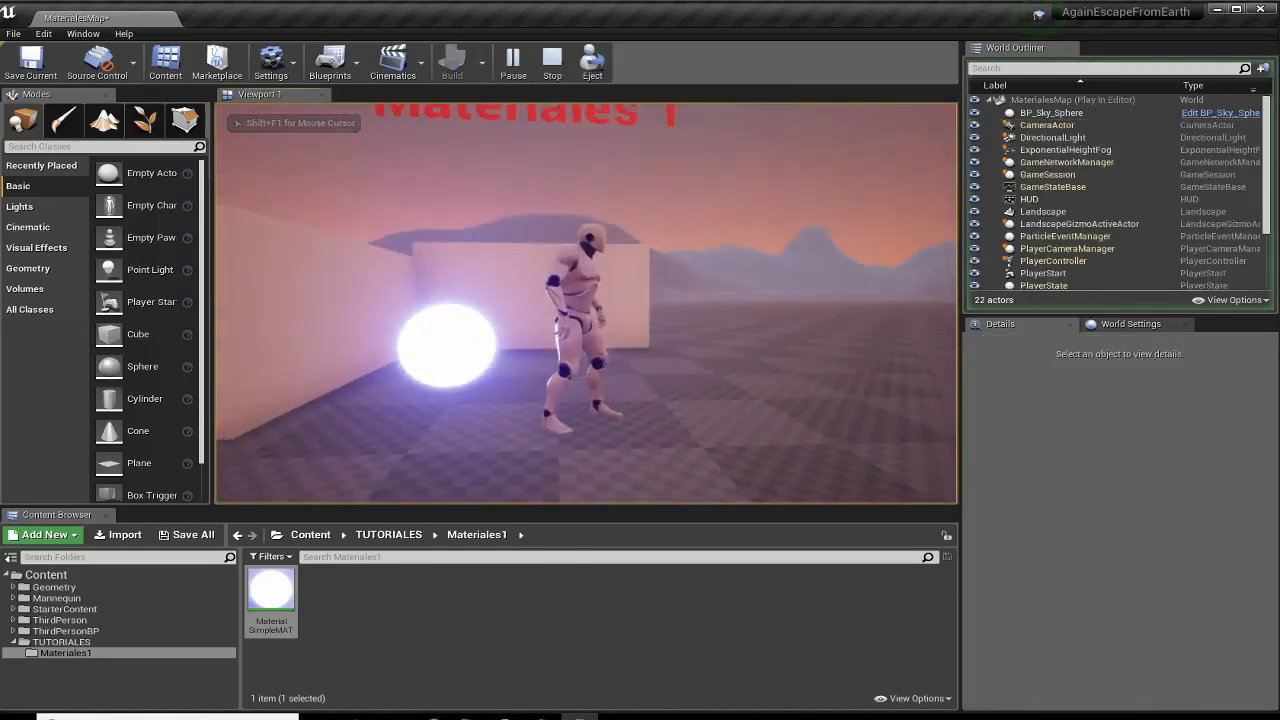
key(s)
key(a)
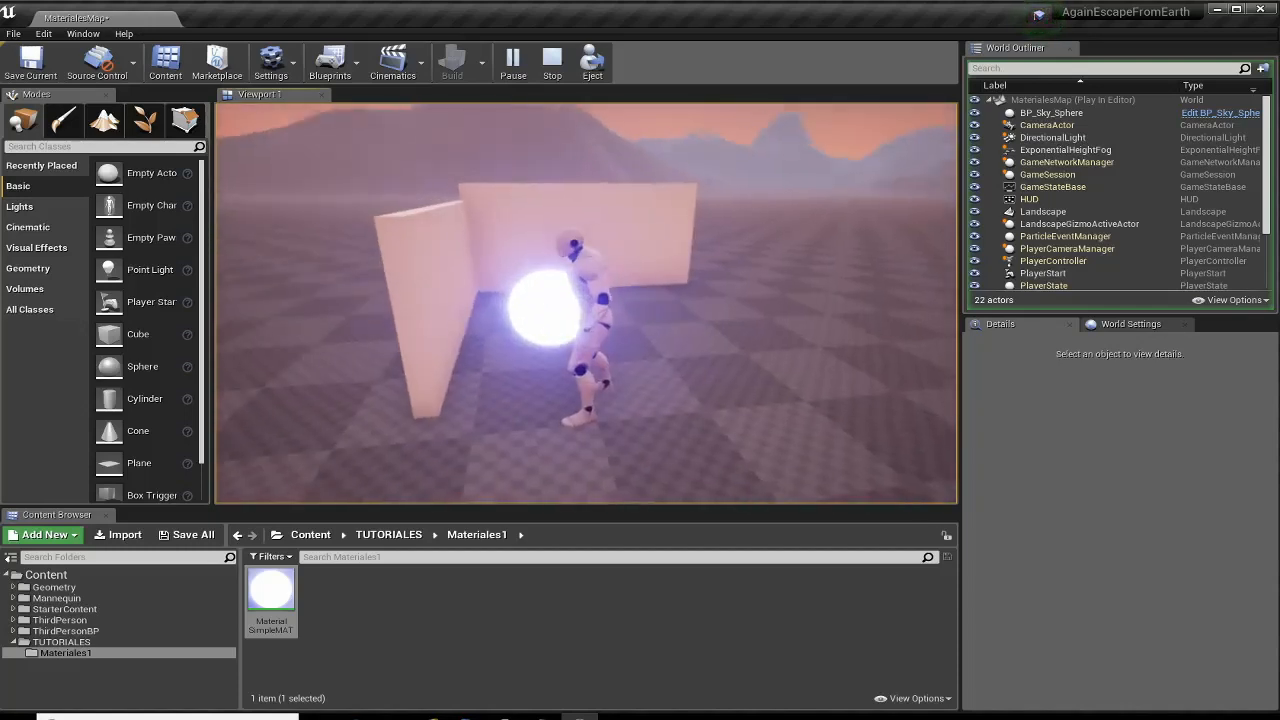
key(Escape)
- Examine the selected sphere's glow on the walls and floor from several distances and check the available light types
click(575, 290)
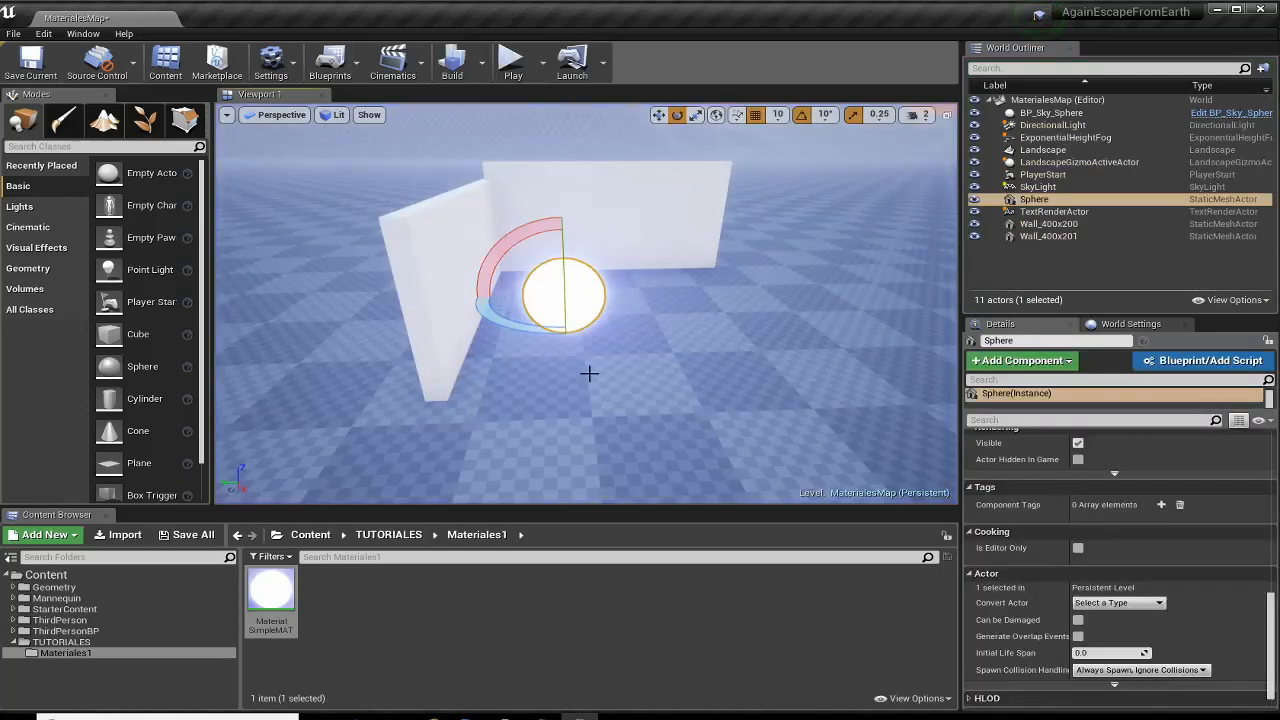
right_drag(589, 371, 602, 308)
key(w)
key(s)
key(w)
key(s)
key(s)
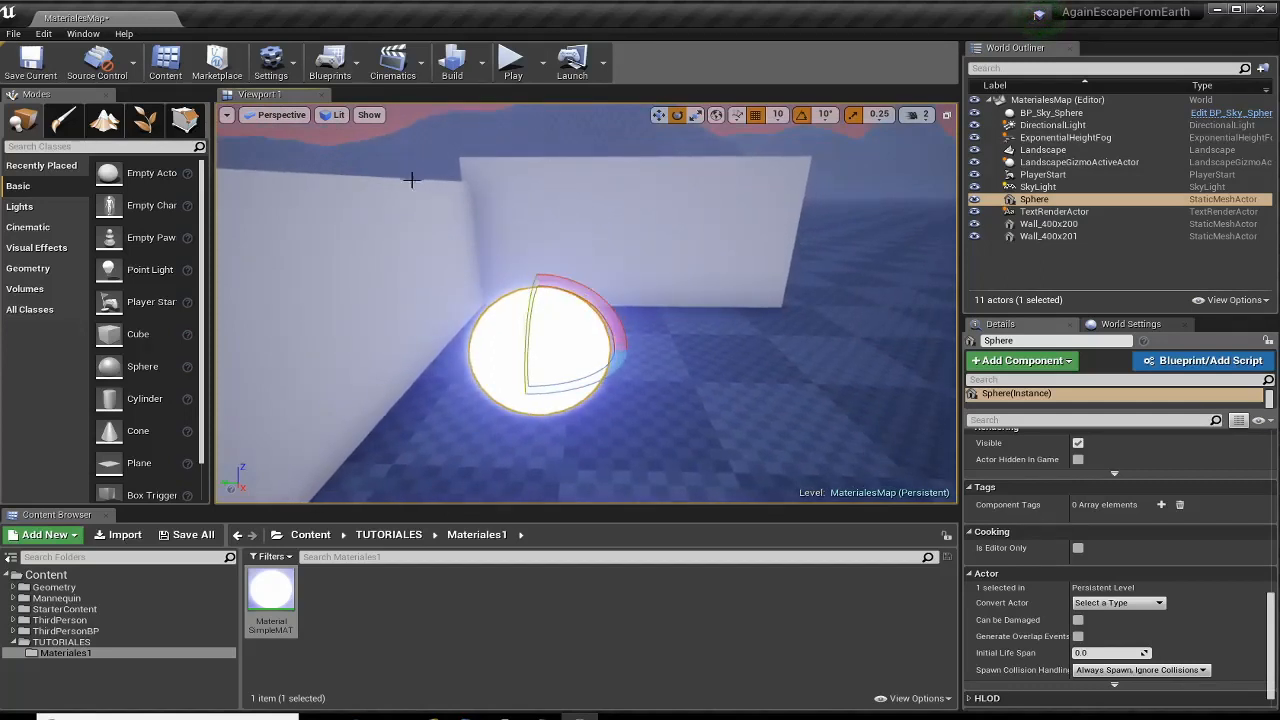
click(18, 207)
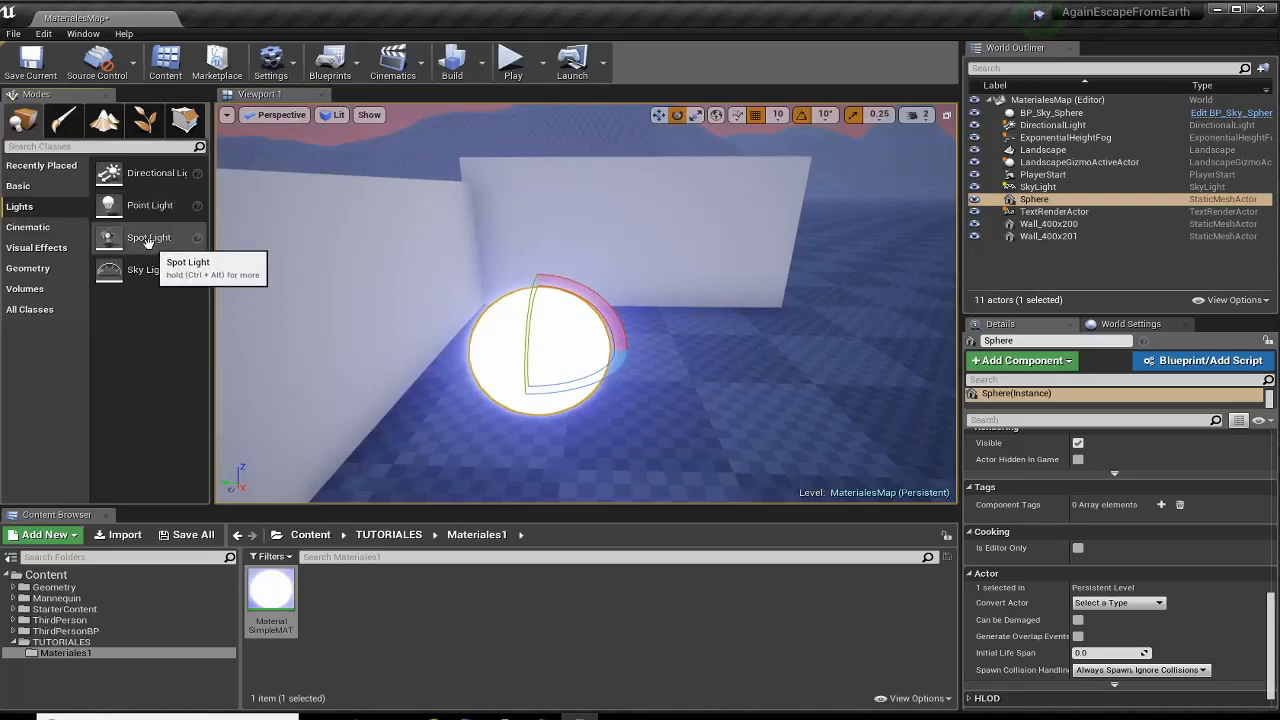
right_drag(451, 396, 530, 410)
key(w)
key(s)
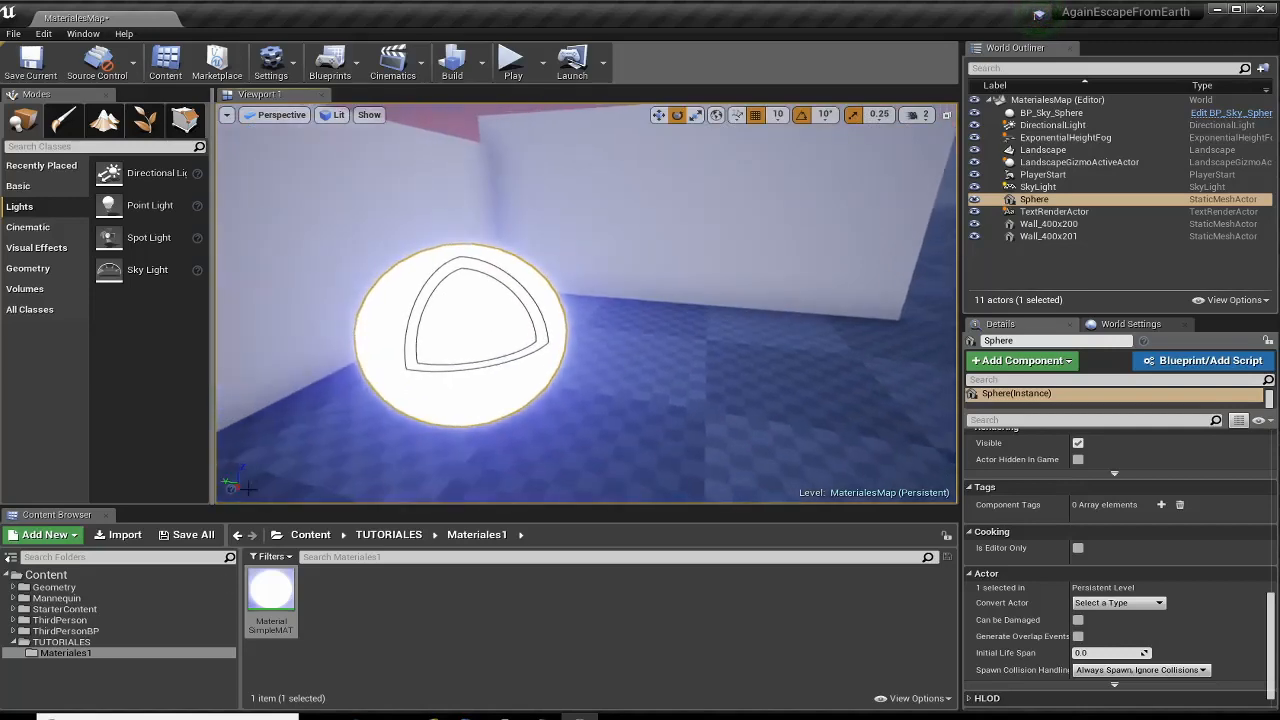
- Set the Multiply node's Const B to 3000 in MaterialSimpleMAT, save the material and close its editor
double_click(266, 588)
click(520, 365)
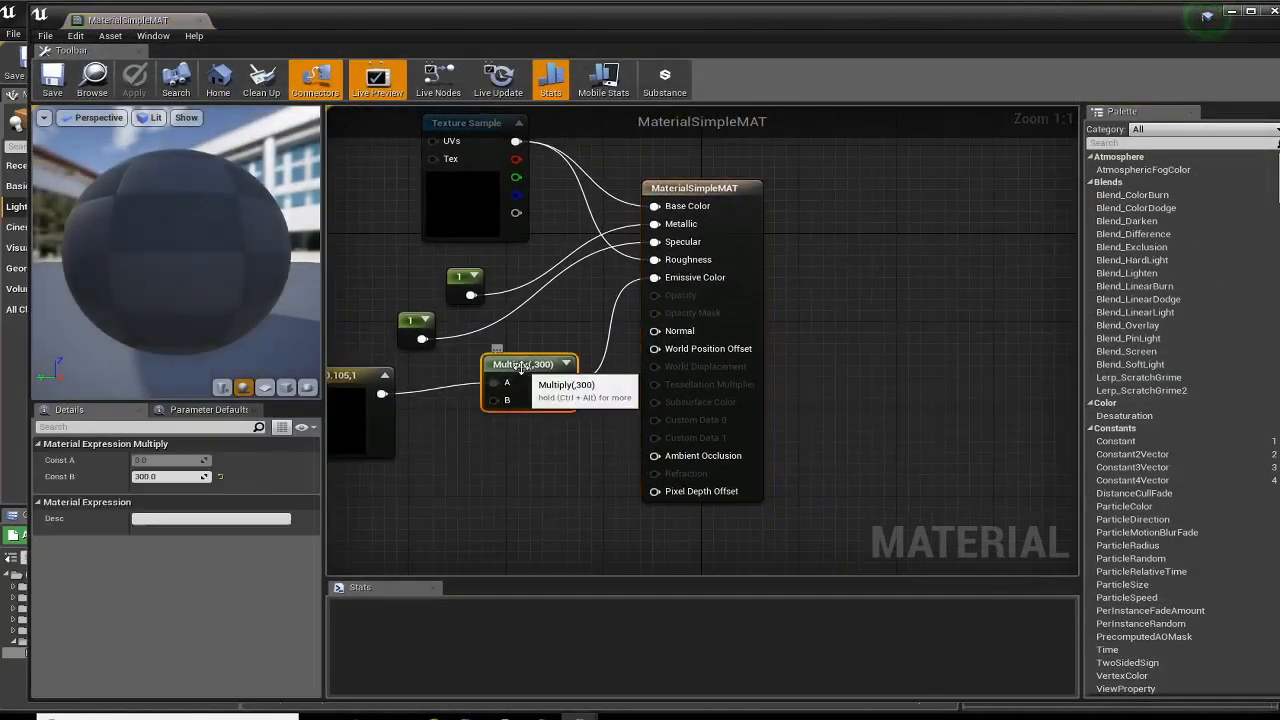
click(176, 478)
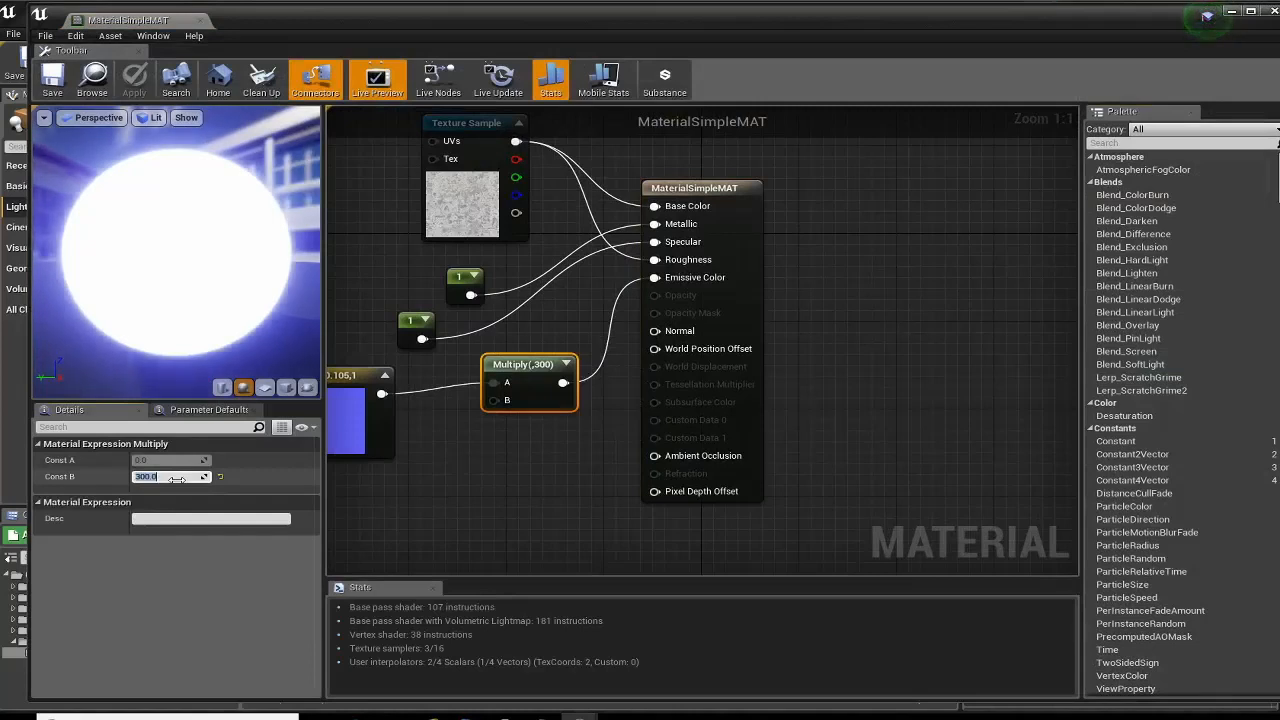
text(3000)
key(Return)
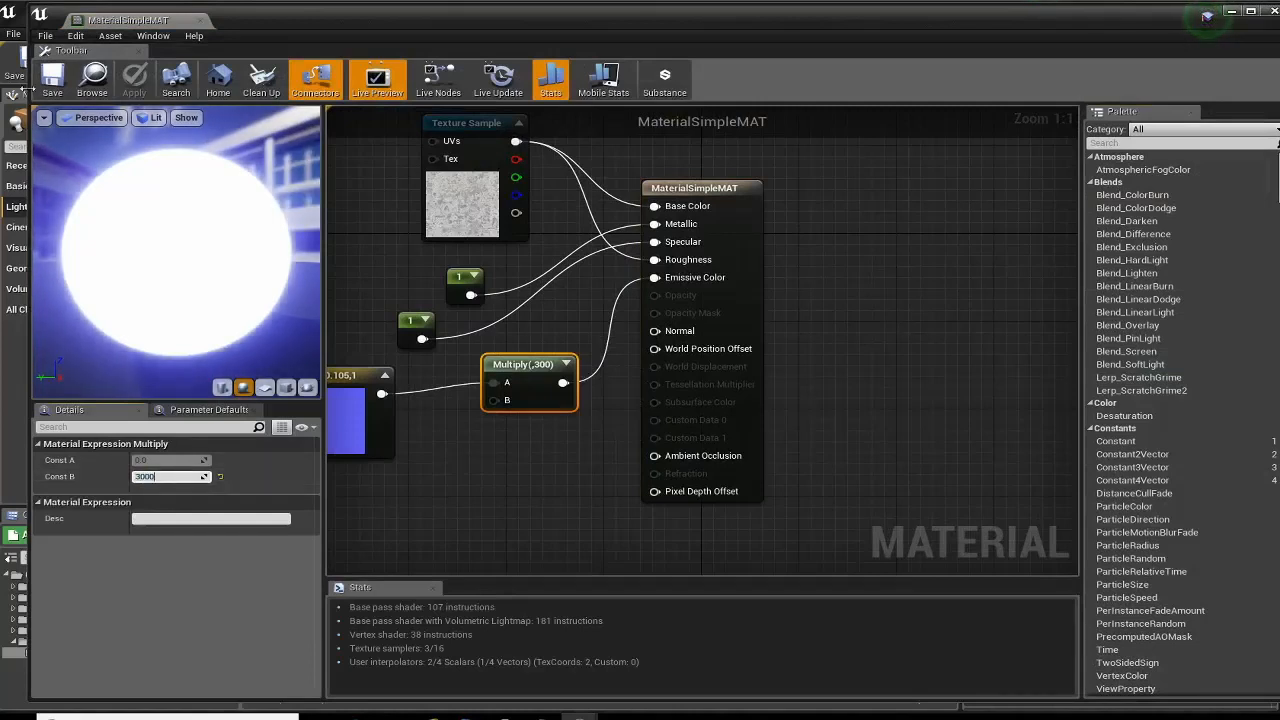
click(200, 21)
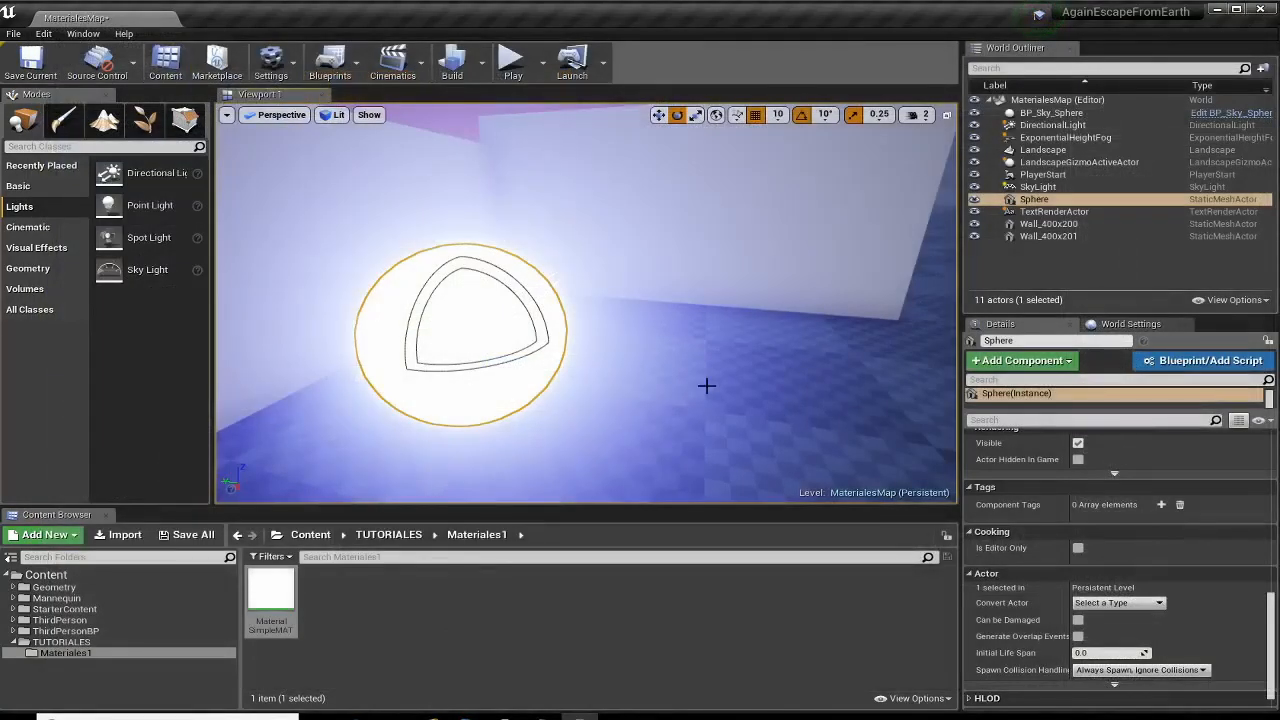
- Examine the sphere's intensified glow on the walls and floor of the level from near and far
right_drag(677, 423, 648, 382)
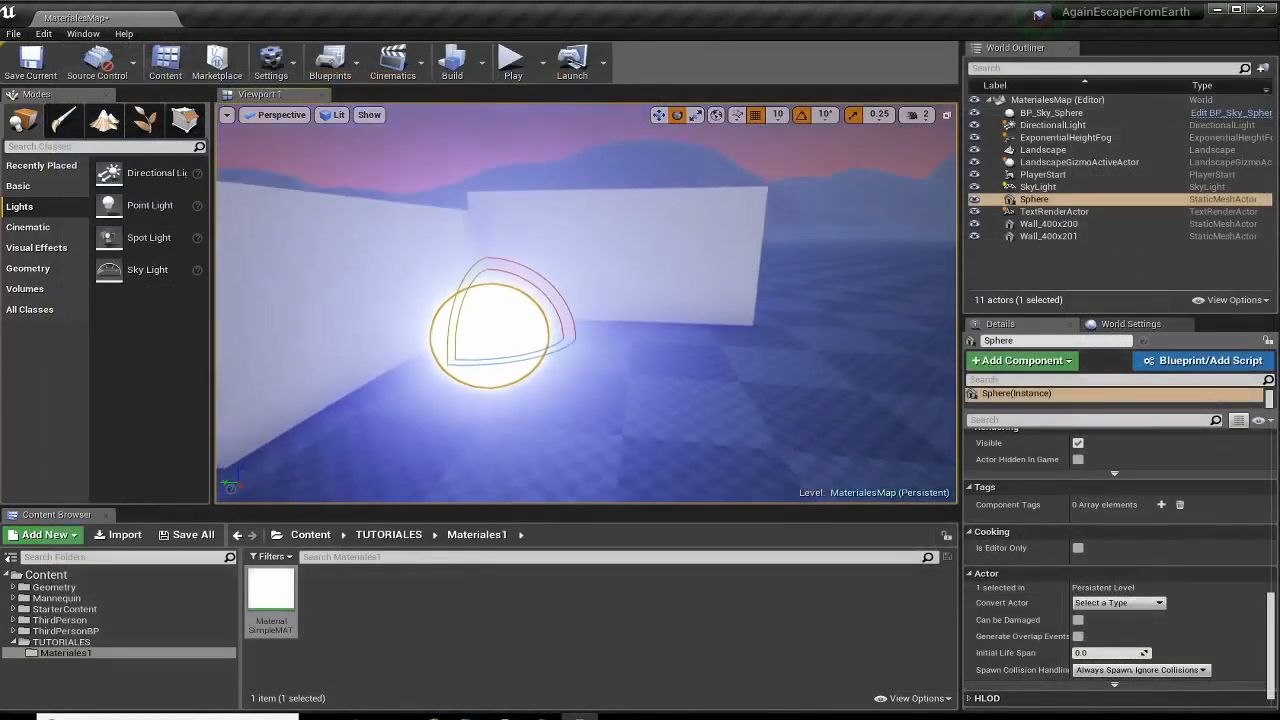
key(s)
click(811, 155)
right_drag(811, 155, 730, 150)
key(w)
mouse_move(723, 406)
right_down()
mouse_move(735, 404)
mouse_move(723, 406)
right_up()
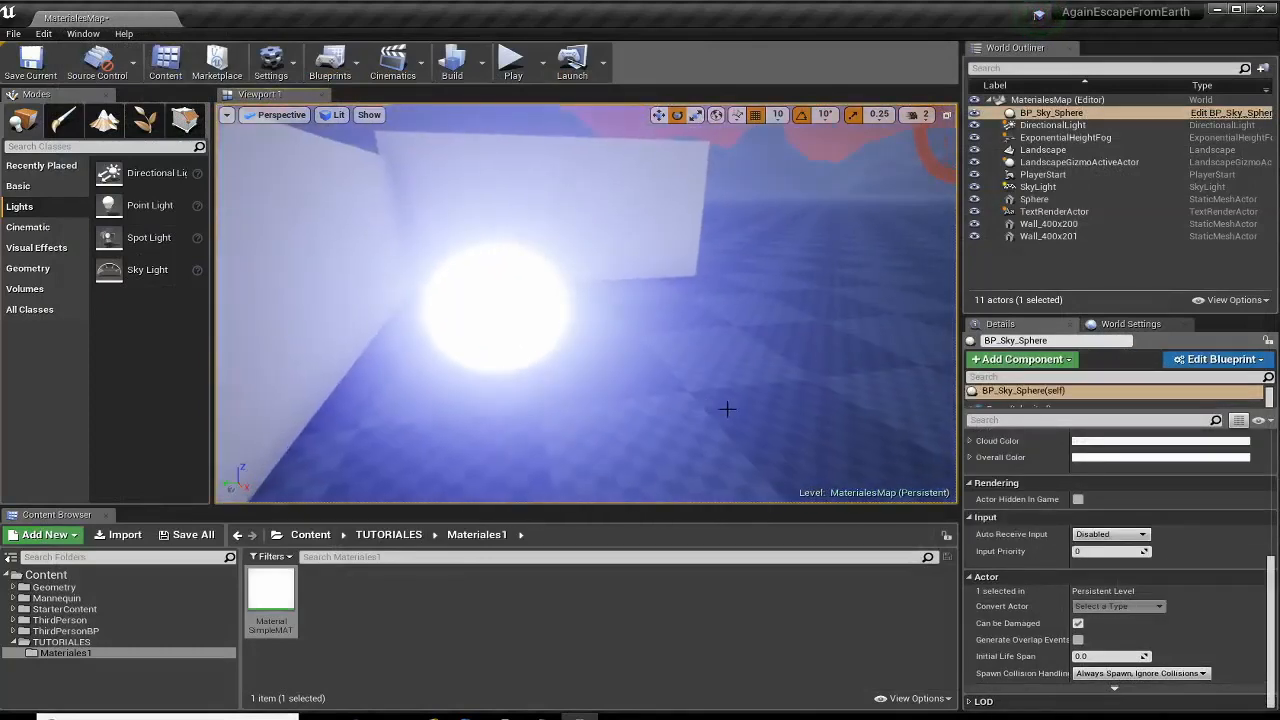
- Play the level from the floor beside the sphere, walk the character around the stronger glow, and end the preview
right_click(723, 406)
click(762, 368)
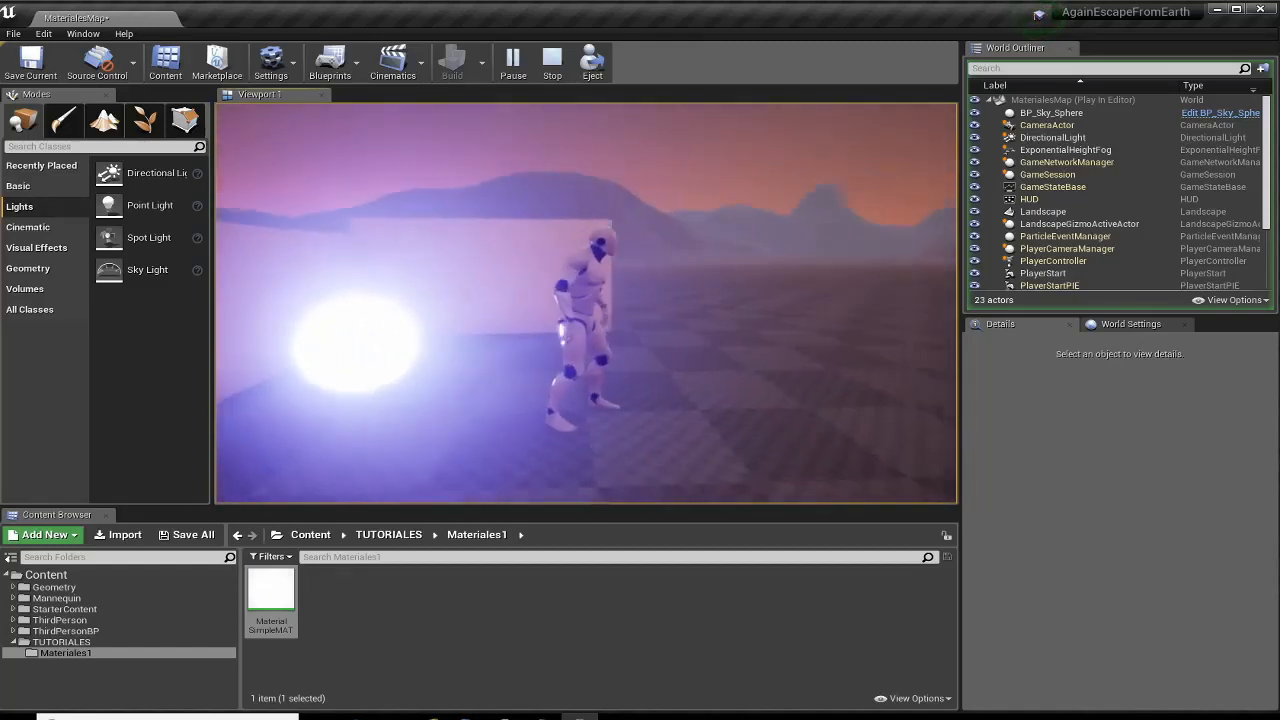
key(w)
key(a)
key(s)
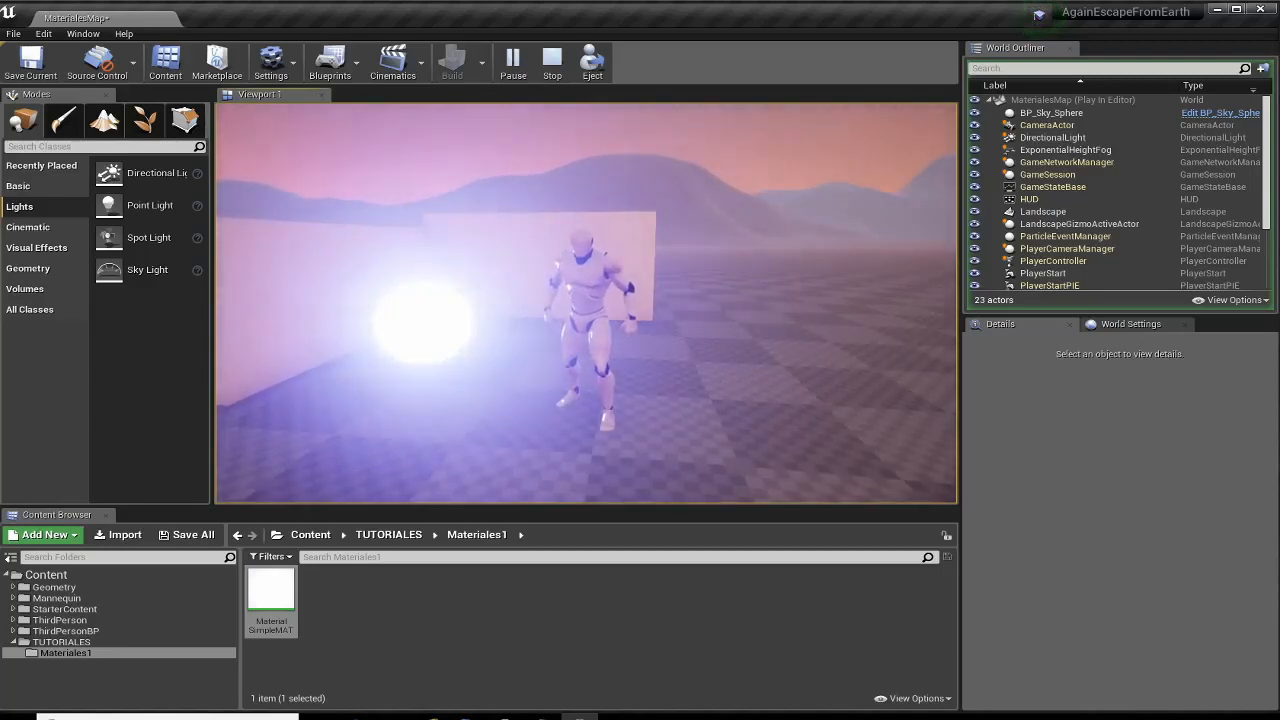
key(Escape)
- Reopen MaterialSimpleMAT, set the Multiply node's Const B to 300, and save the material
right_drag(586, 303, 588, 383)
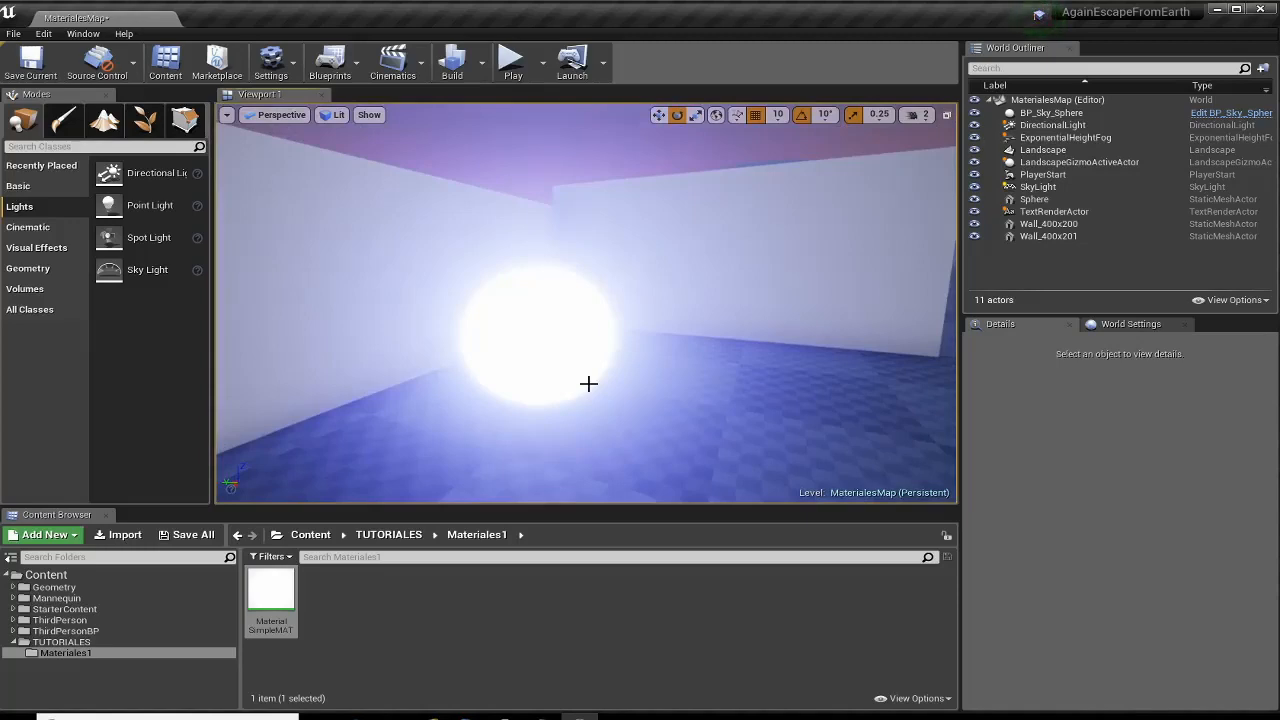
double_click(268, 600)
right_drag(530, 455, 797, 441)
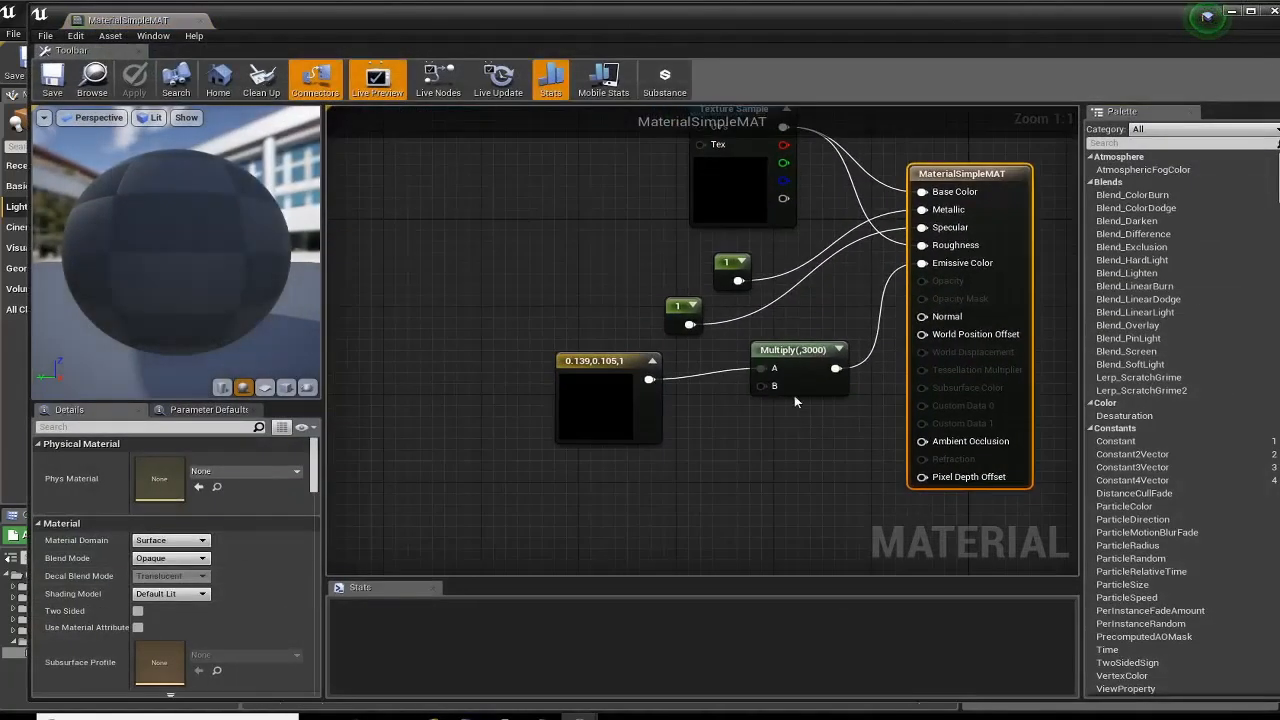
click(795, 372)
click(152, 477)
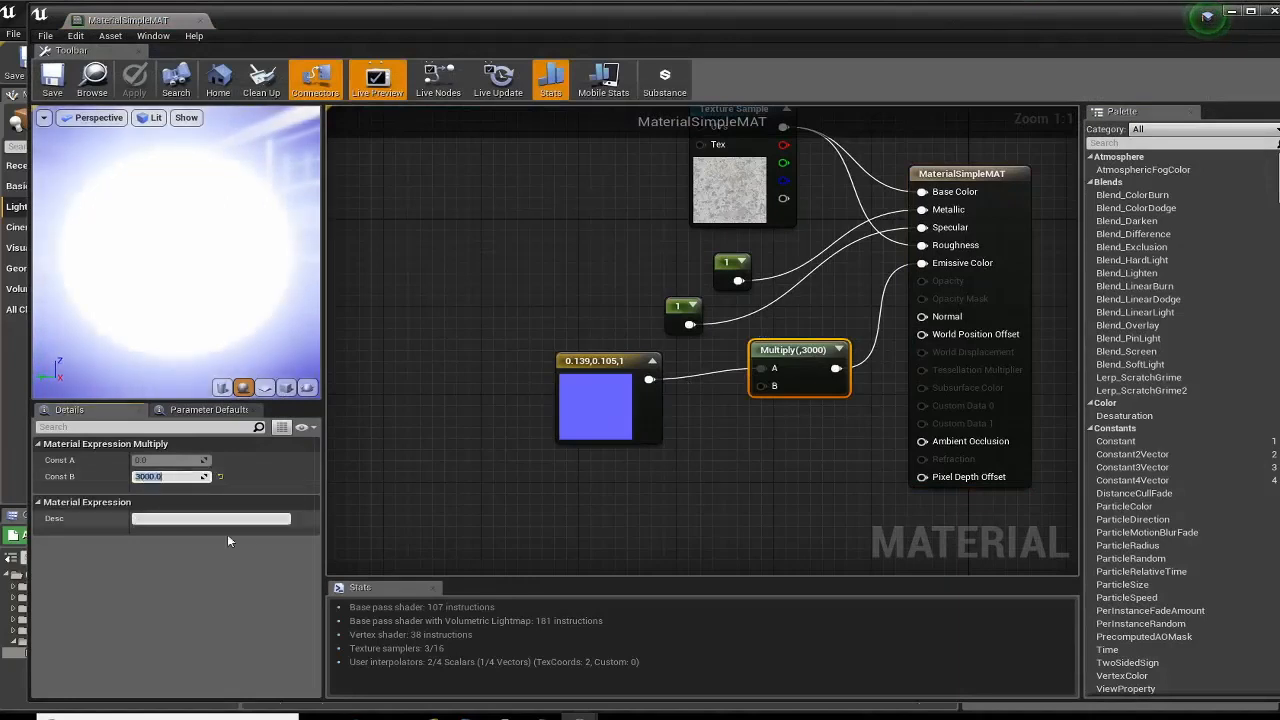
text(300)
key(Return)
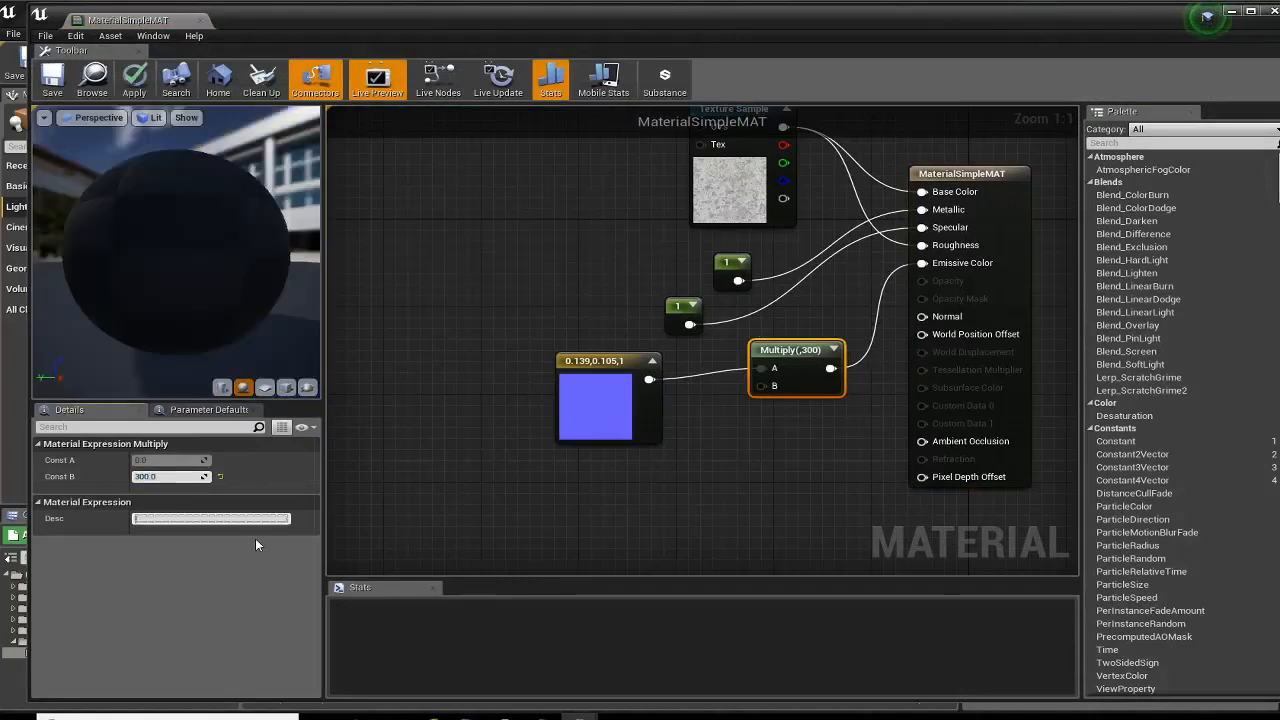
click(53, 76)
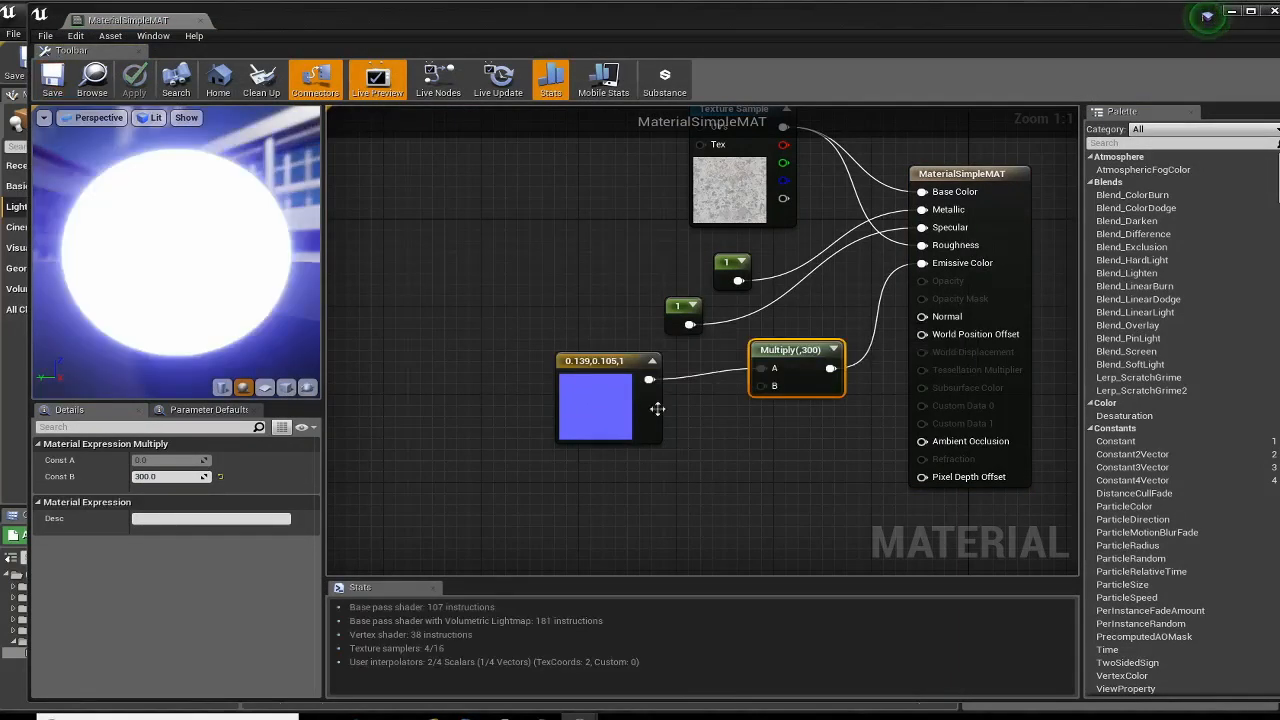
- Move the blue color constant and the Multiply node farther away from the MaterialSimpleMAT result node
drag(577, 365, 481, 357)
drag(790, 385, 640, 396)
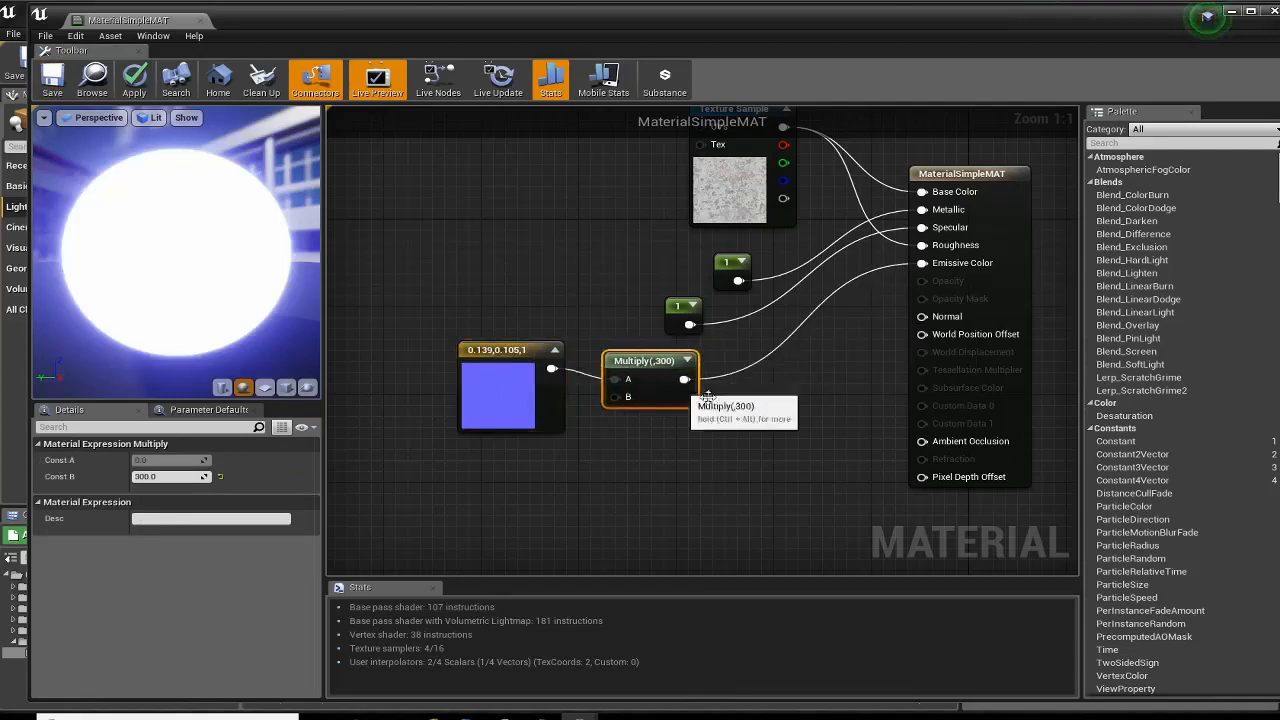
mouse_move(812, 415)
right_down()
mouse_move(772, 463)
mouse_move(820, 411)
right_up()
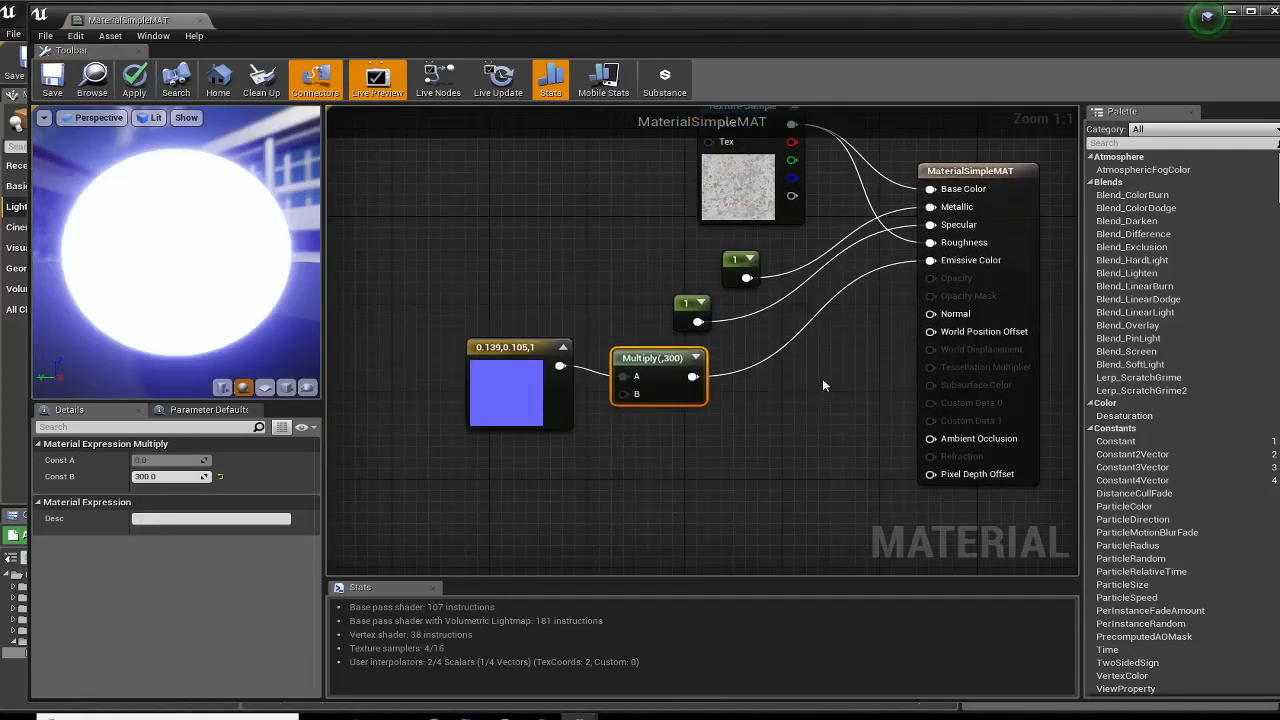
- Switch the material preview to Wireframe view and examine the sphere's vertices up close
click(153, 118)
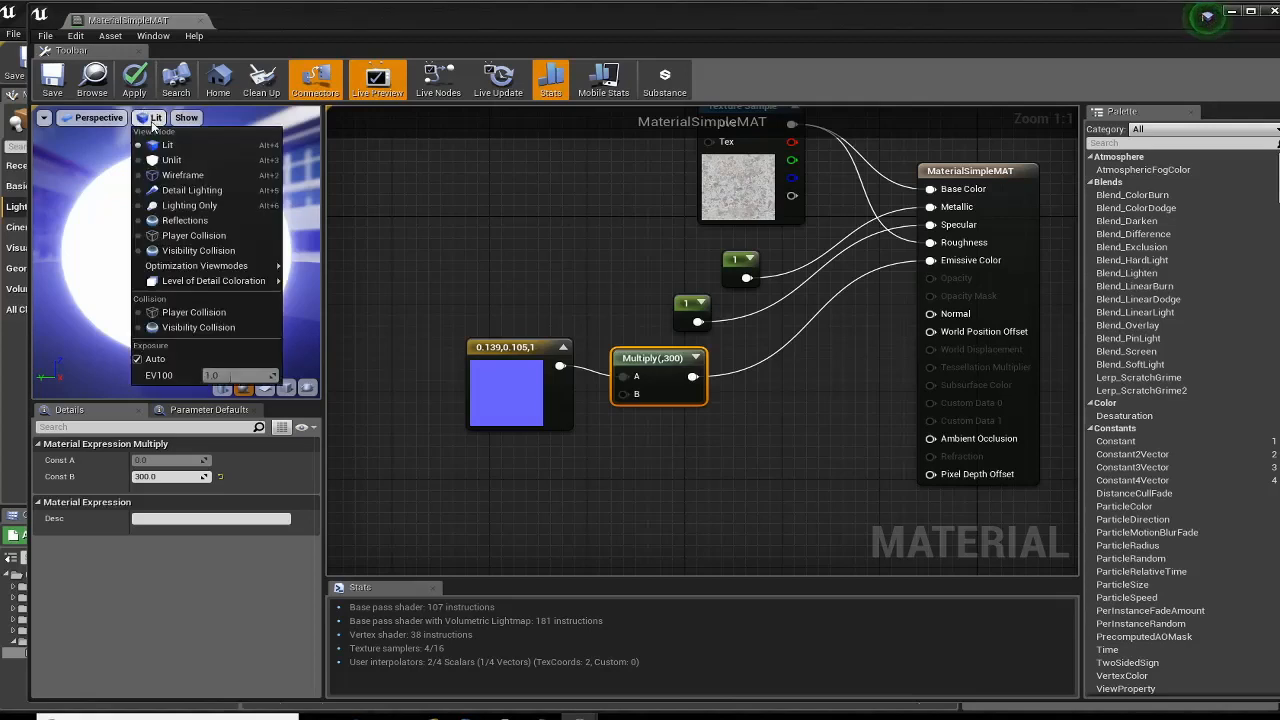
click(182, 175)
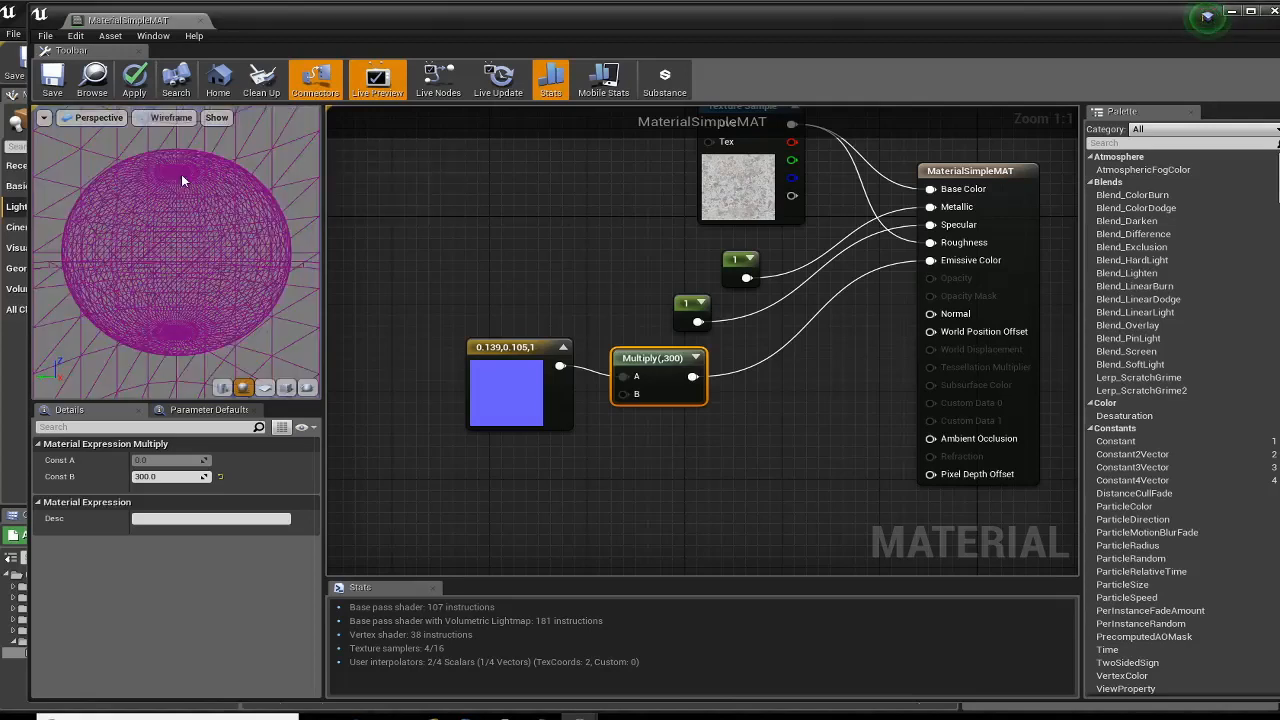
right_drag(152, 225, 169, 279)
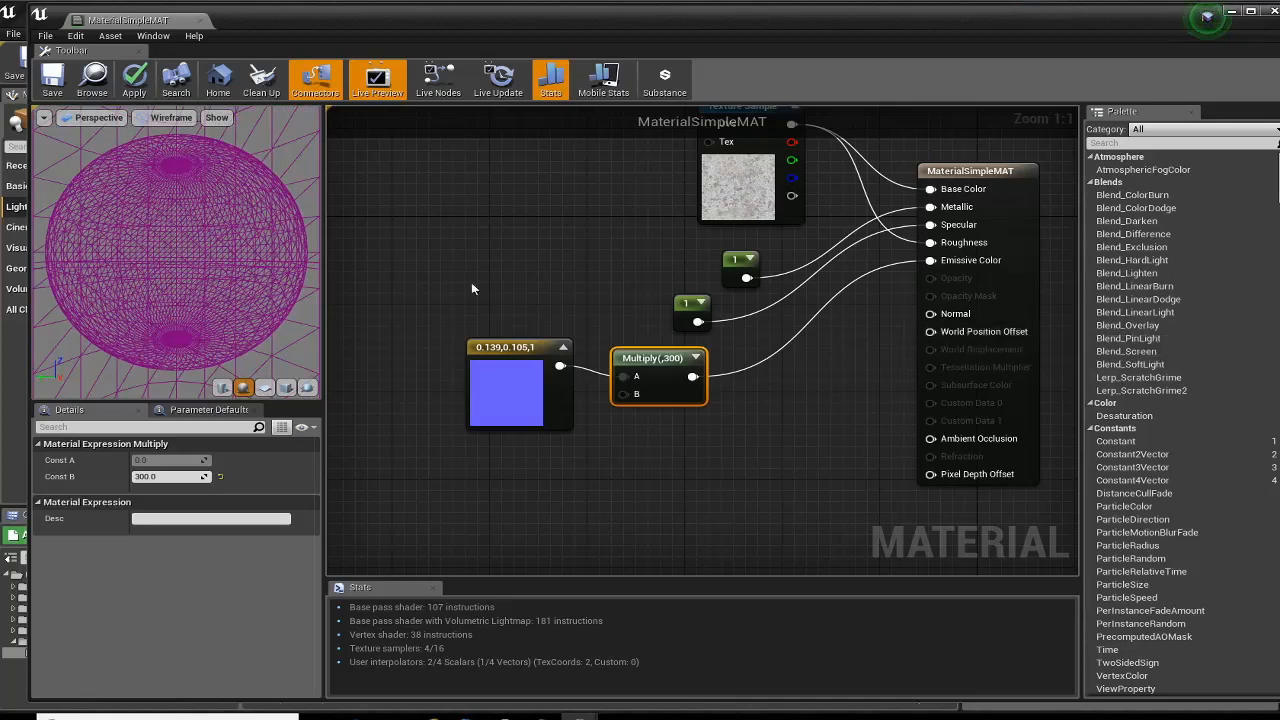
scroll(150, 262, up, 5)
scroll(147, 263, down, 4)
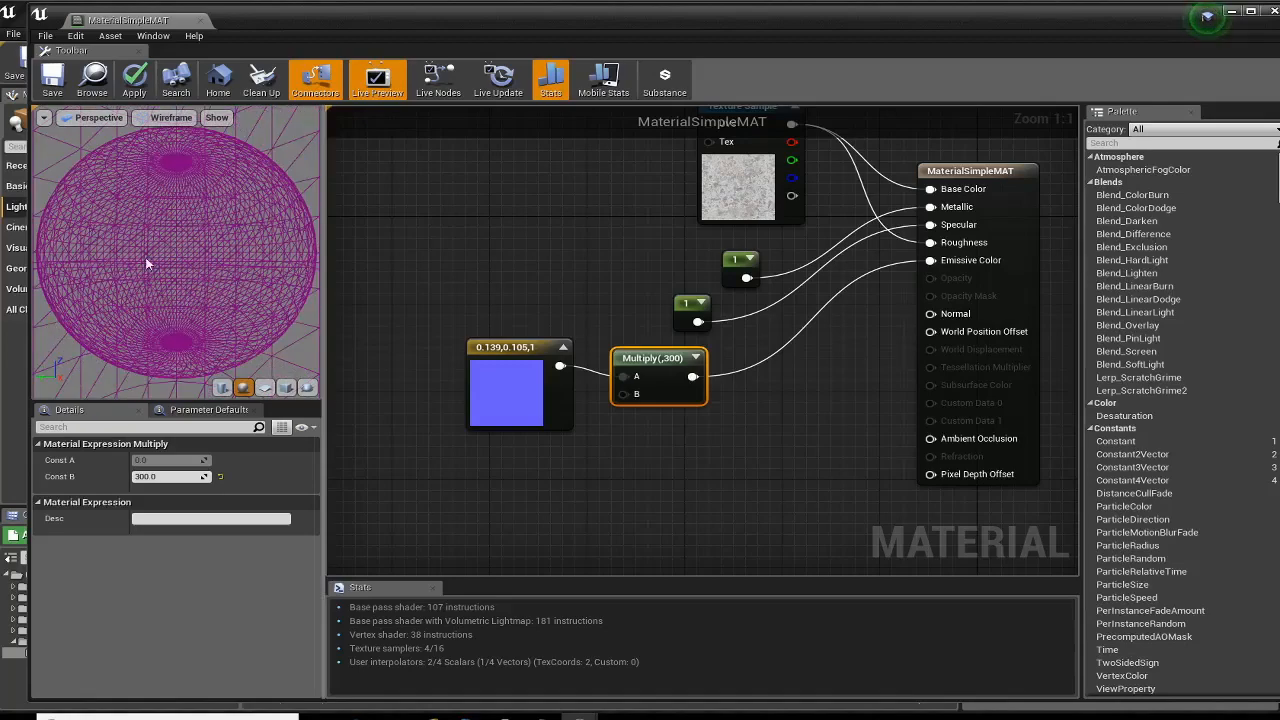
- Examine the World Position Offset and Normal inputs on the MaterialSimpleMAT result node
right_drag(984, 348, 787, 405)
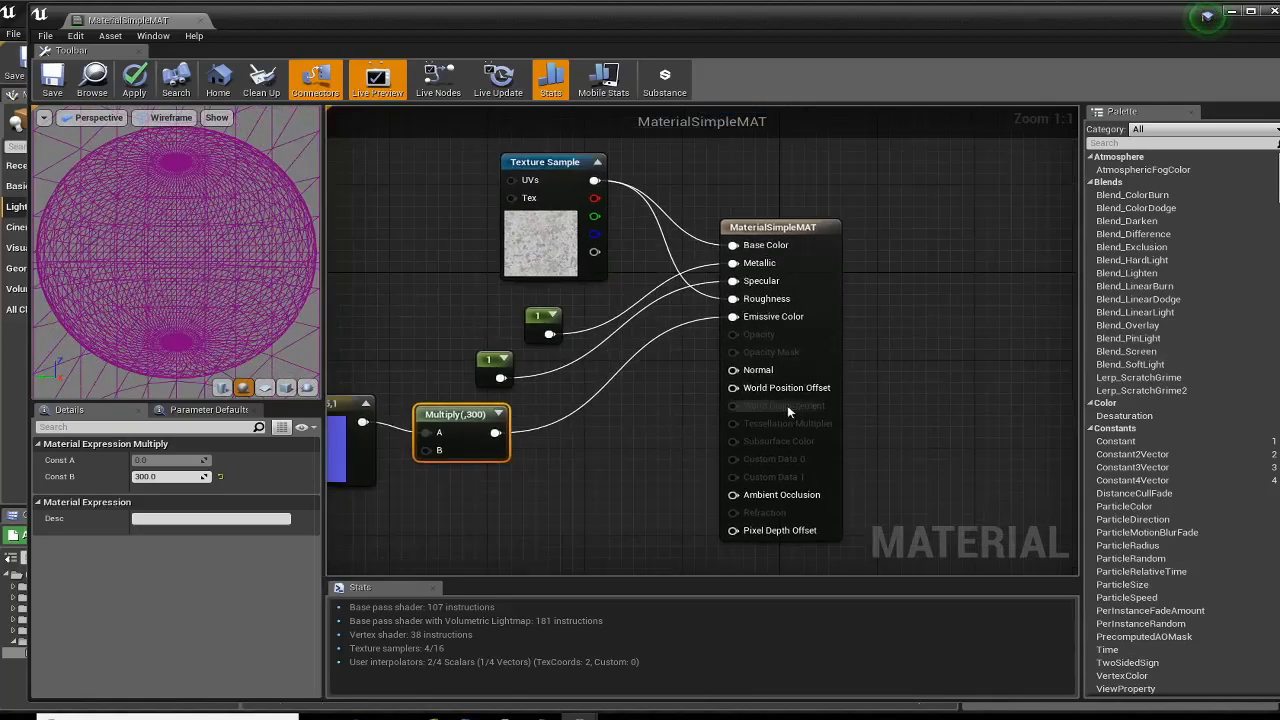
scroll(783, 400, up, 2)
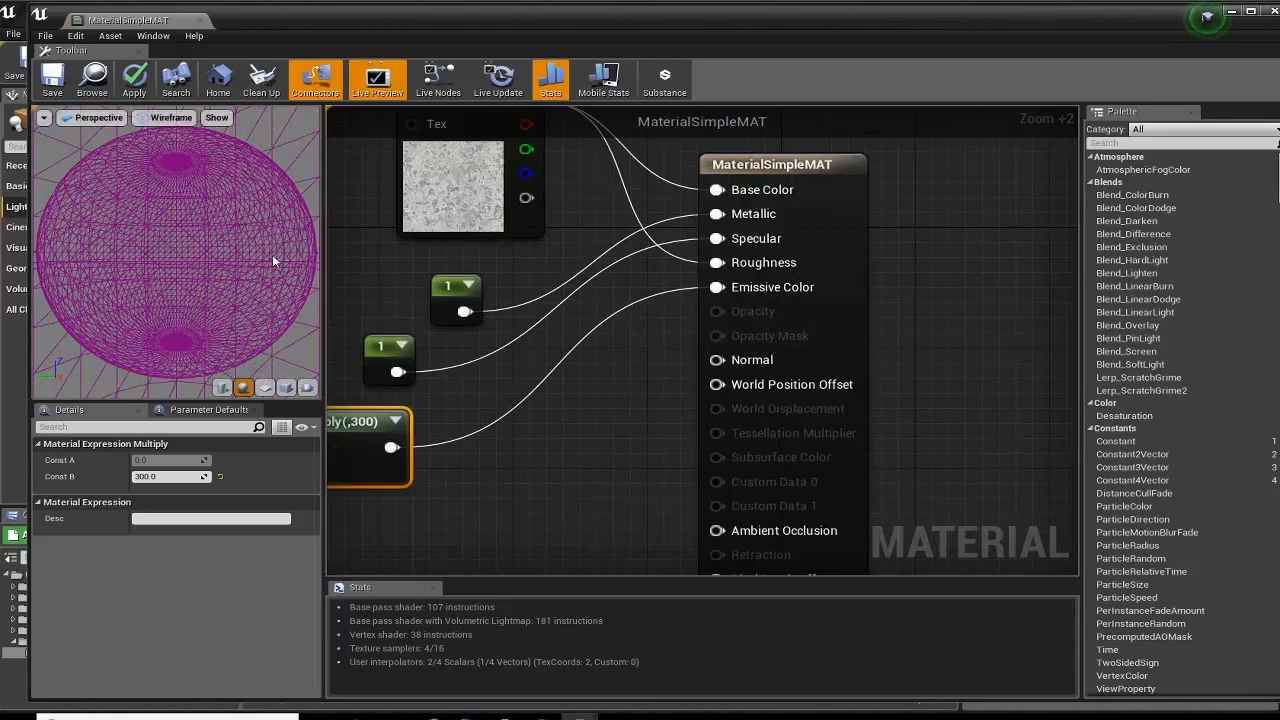
right_drag(587, 464, 663, 433)
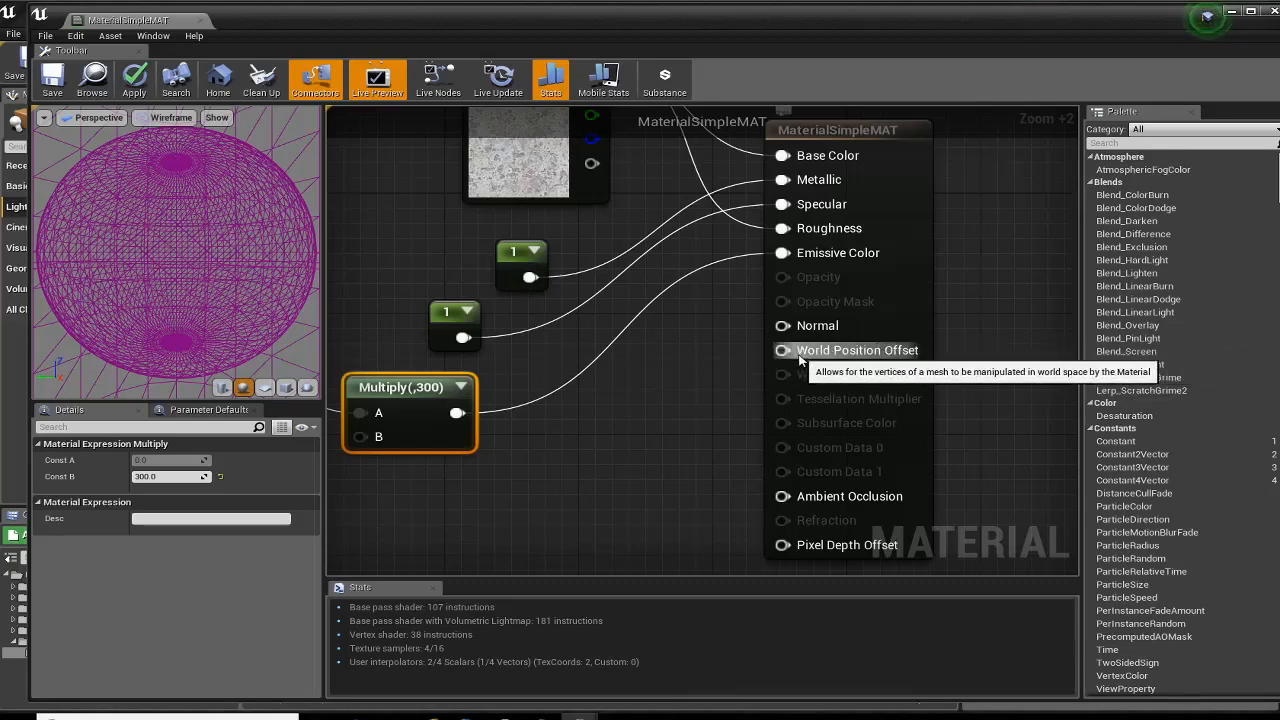
right_drag(721, 453, 745, 530)
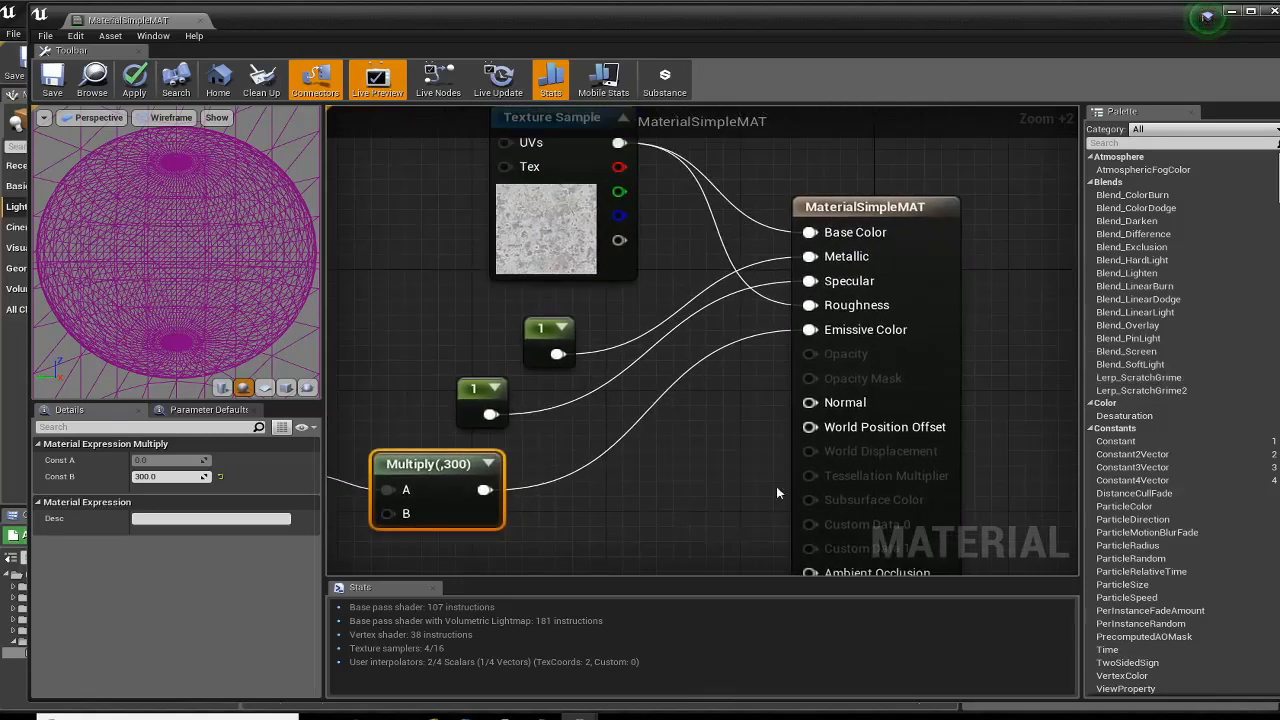
right_drag(724, 480, 846, 373)
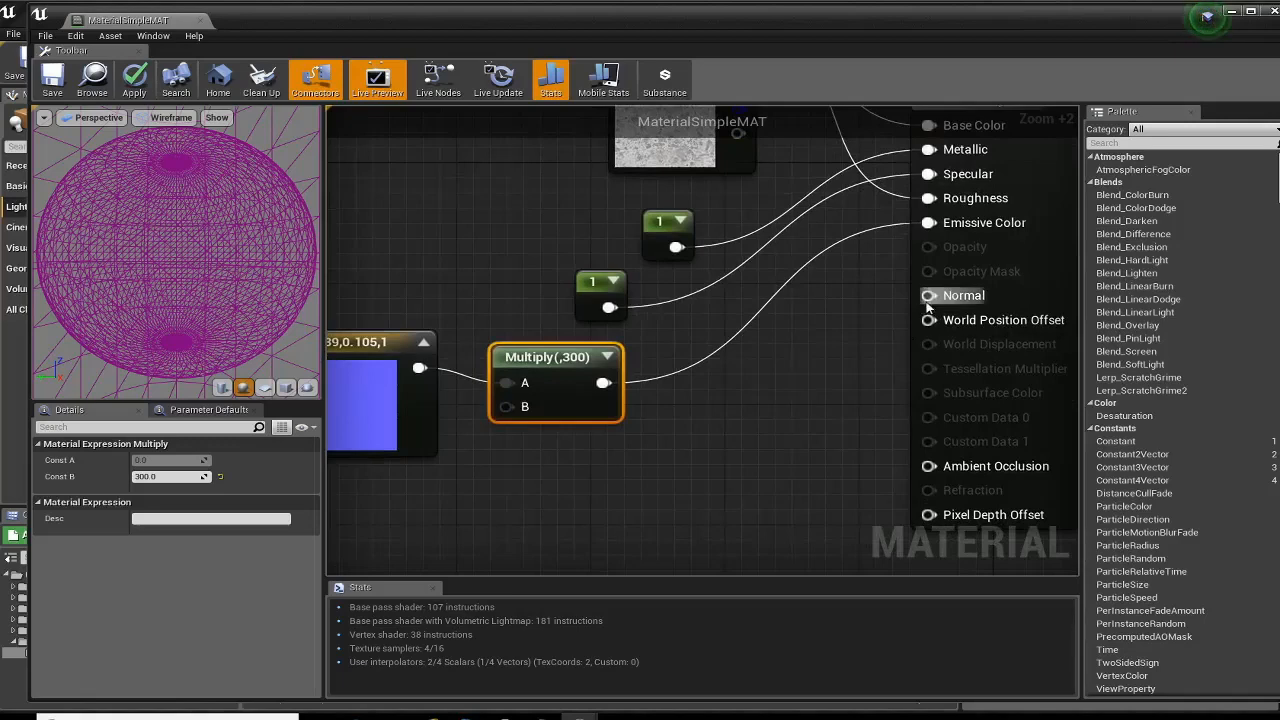
- Return the material preview to Lit view, disconnect the Multiply node from Emissive Color, and inspect the textured sphere
click(168, 117)
click(160, 146)
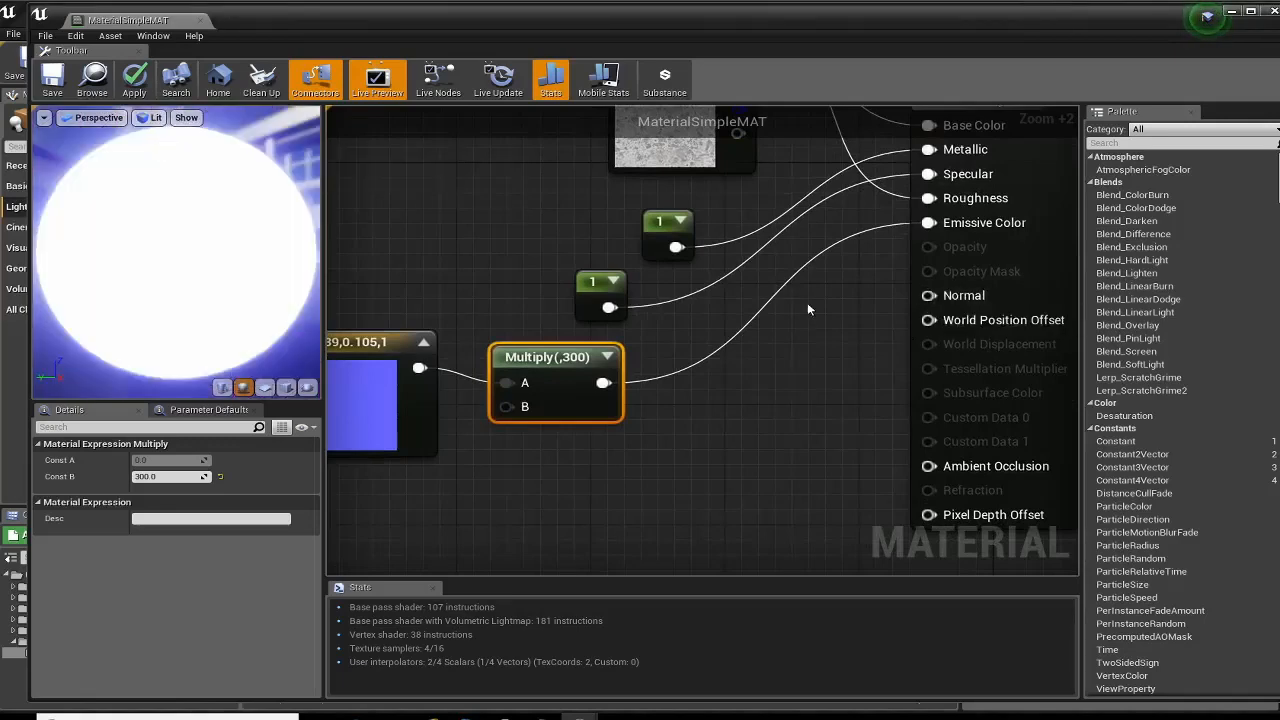
alt+click(927, 222)
right_drag(842, 292, 805, 350)
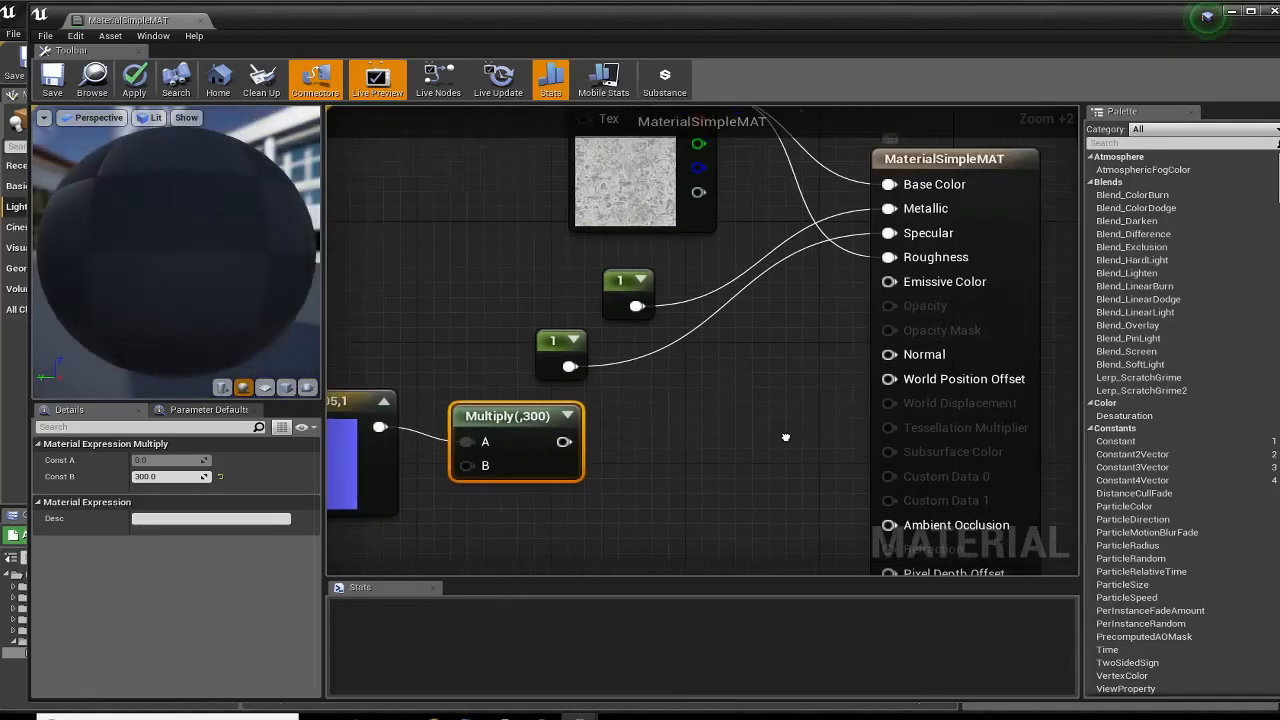
drag(200, 271, 86, 208)
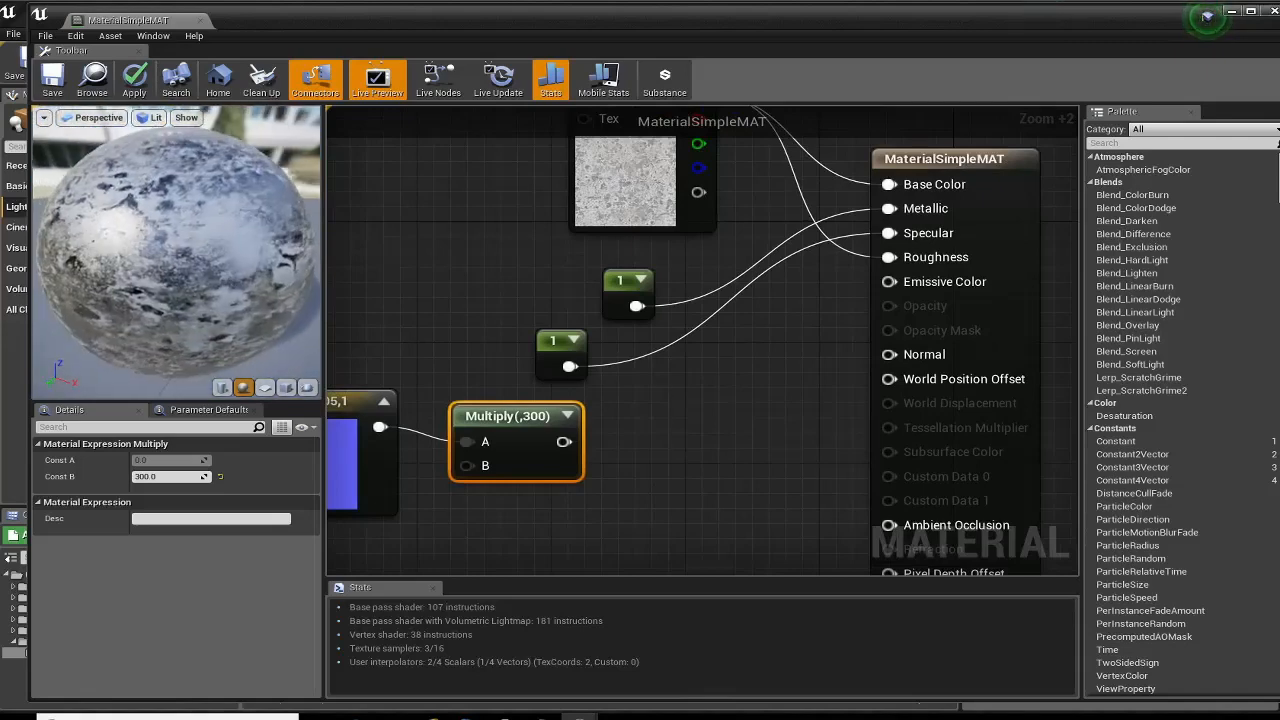
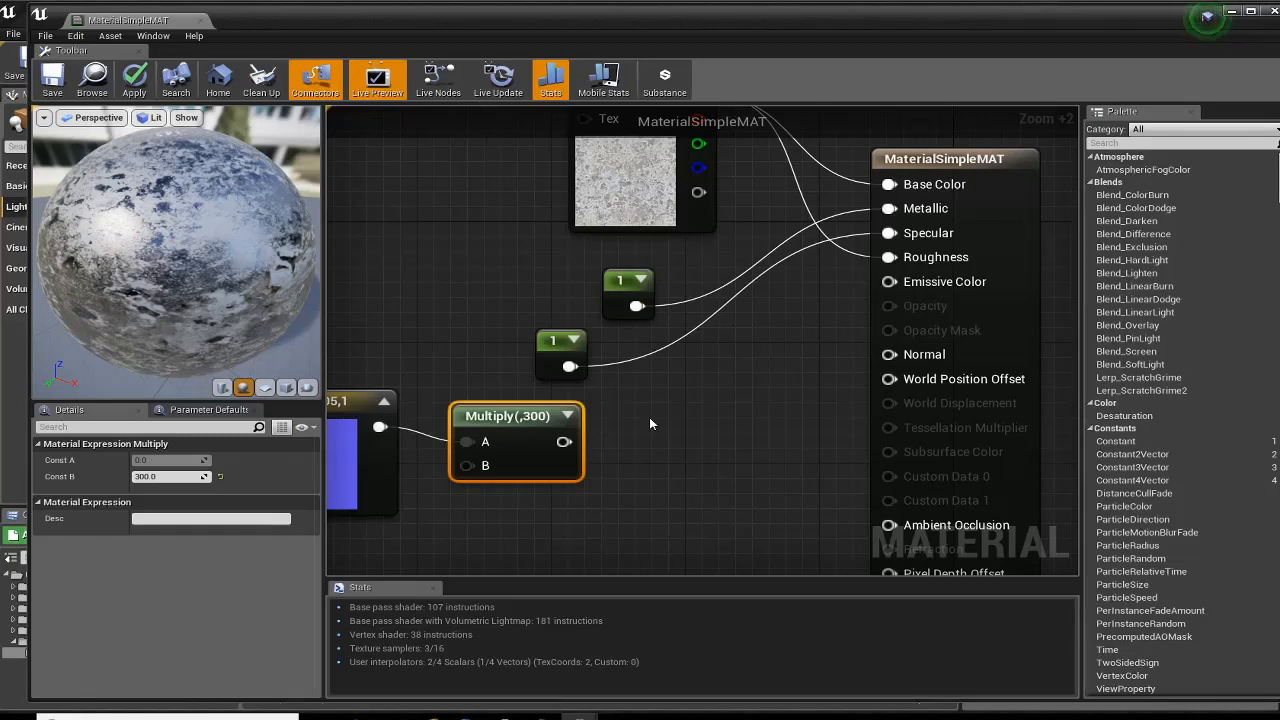
- Add a TextureSample node in the empty graph space between the Multiply node and the MaterialSimpleMAT result node
right_drag(633, 465, 741, 297)
right_drag(784, 249, 743, 327)
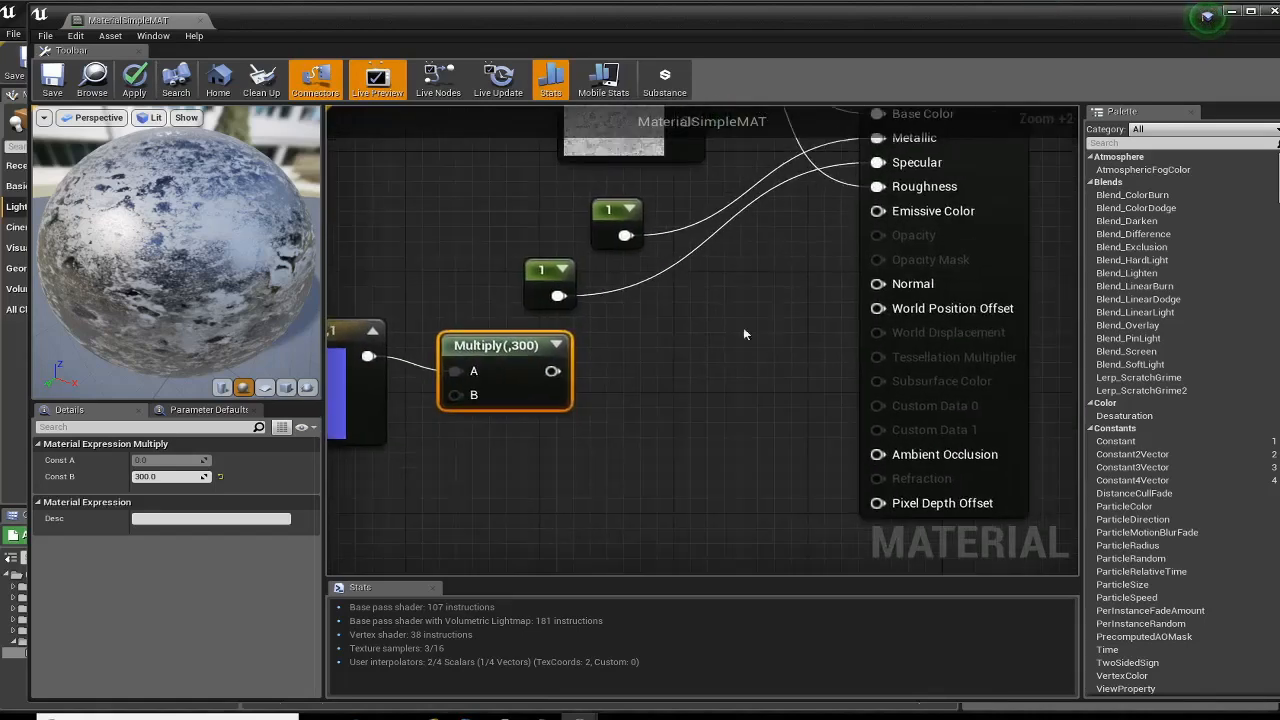
right_drag(667, 354, 665, 316)
right_click(667, 320)
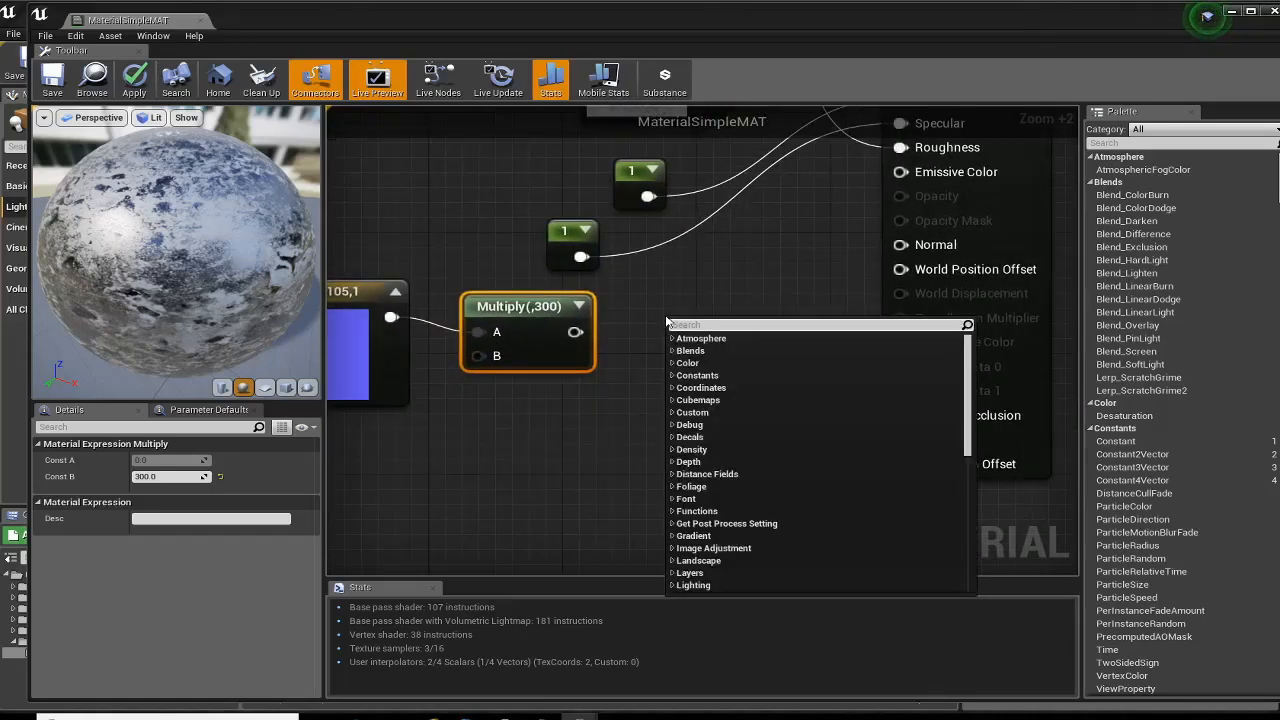
text(texture)
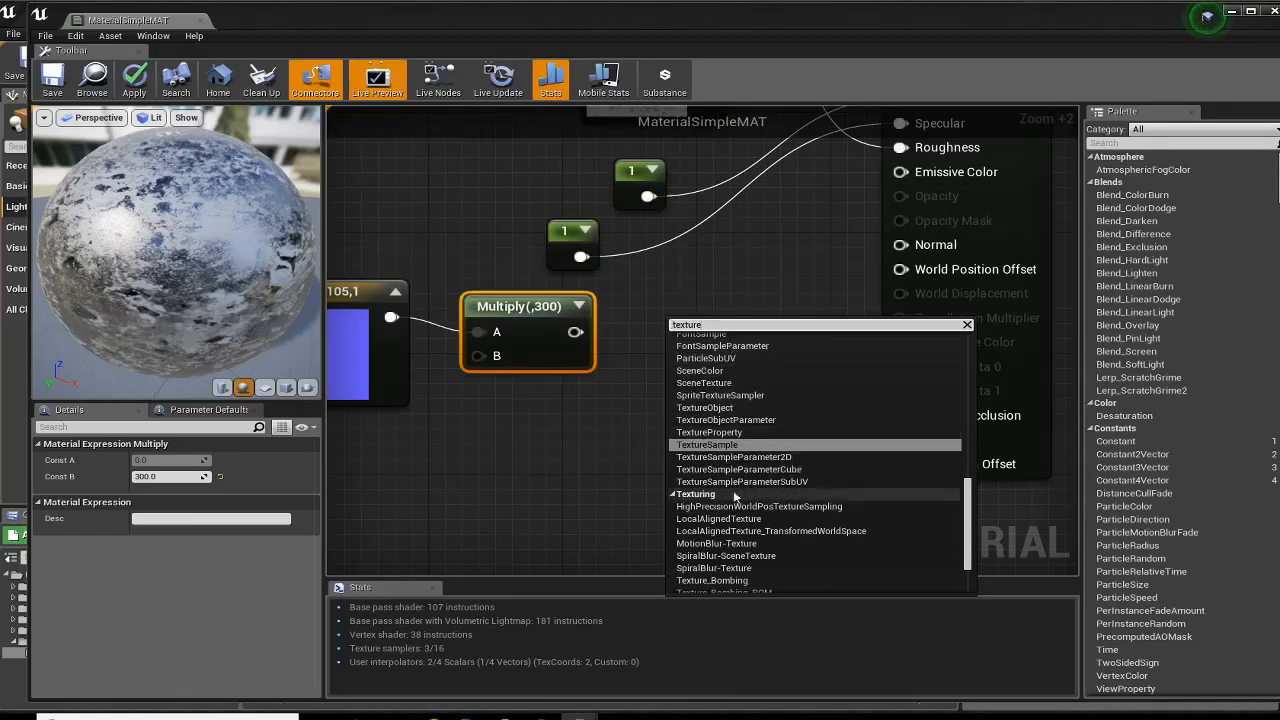
click(735, 446)
drag(746, 334, 710, 297)
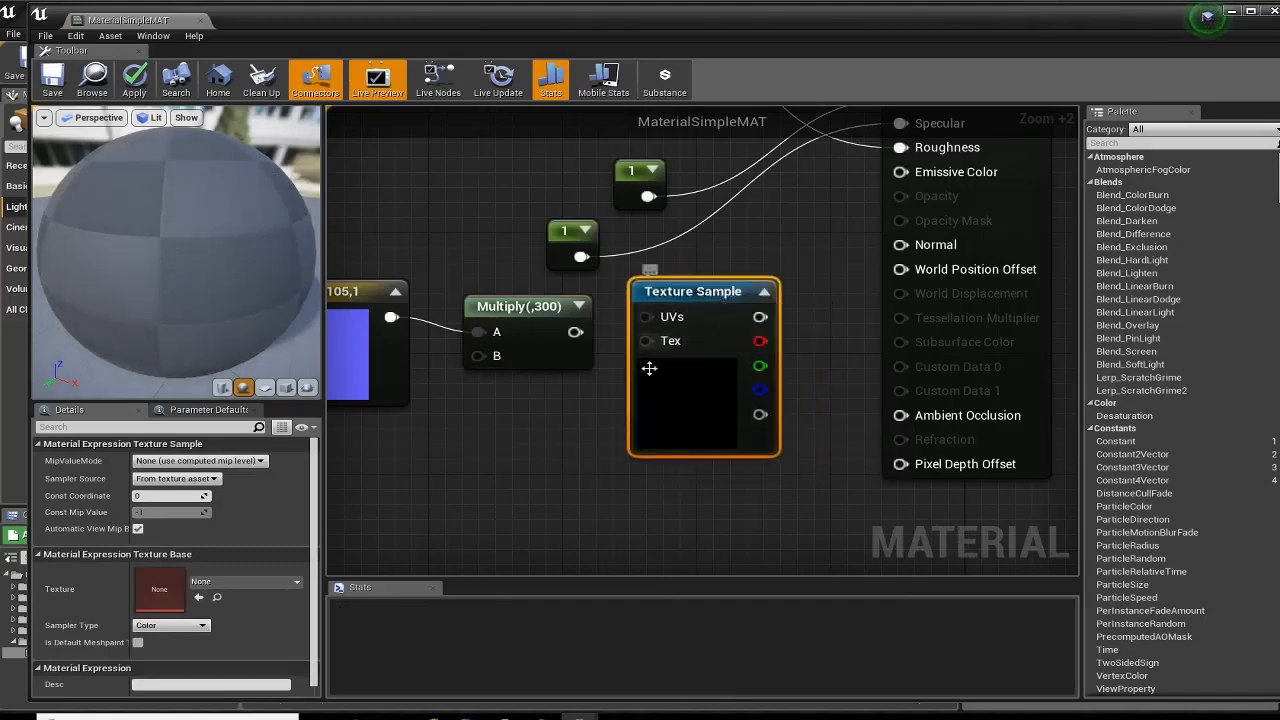
- Widen the node's property area and assign the T_Brick_Clay_Beveled_N texture to the new Texture Sample
right_drag(563, 443, 577, 406)
drag(323, 436, 395, 440)
click(322, 584)
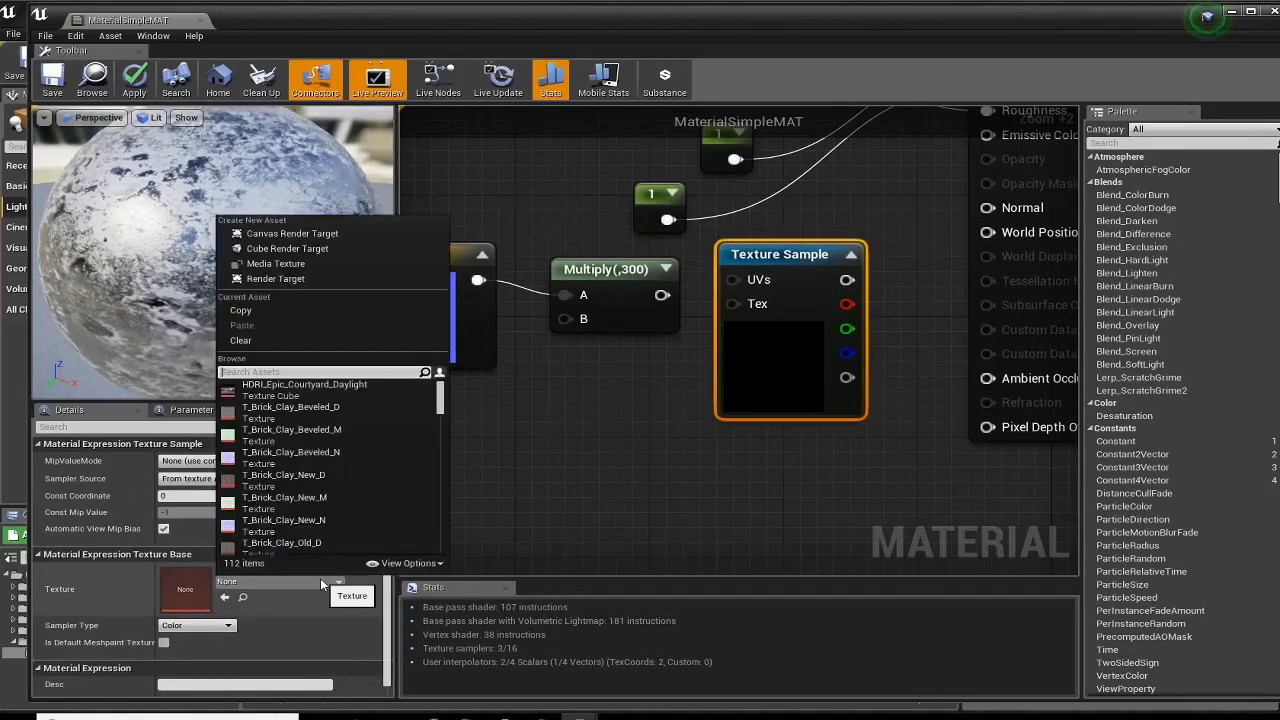
click(330, 459)
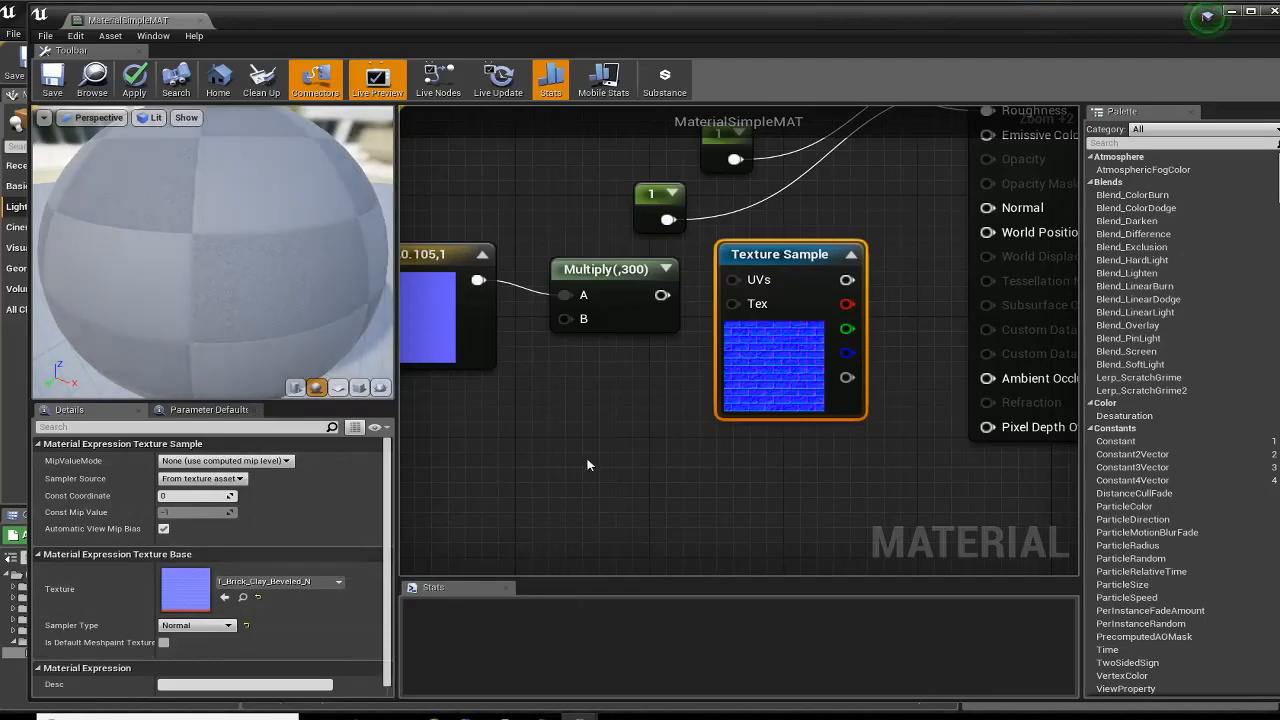
- Connect the brick Texture Sample's combined RGB output to the Normal input and inspect the preview sphere's surface from several angles
scroll(766, 320, up, 3)
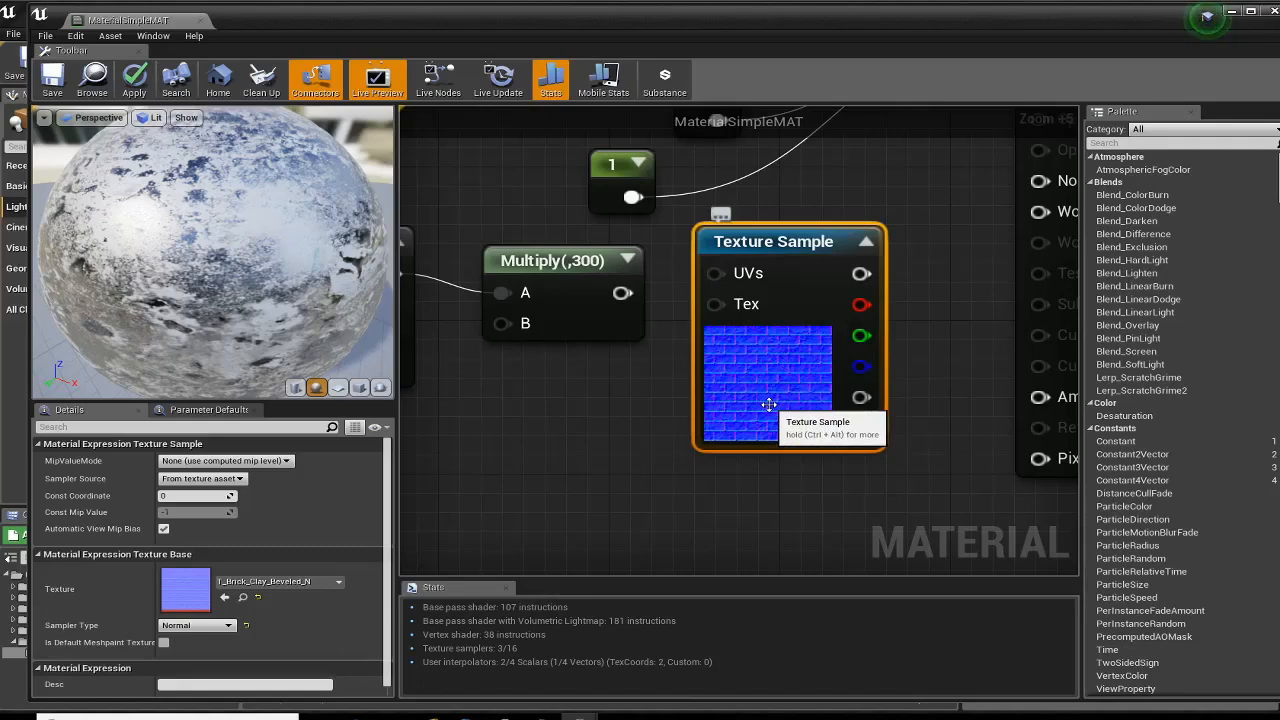
right_drag(921, 308, 802, 398)
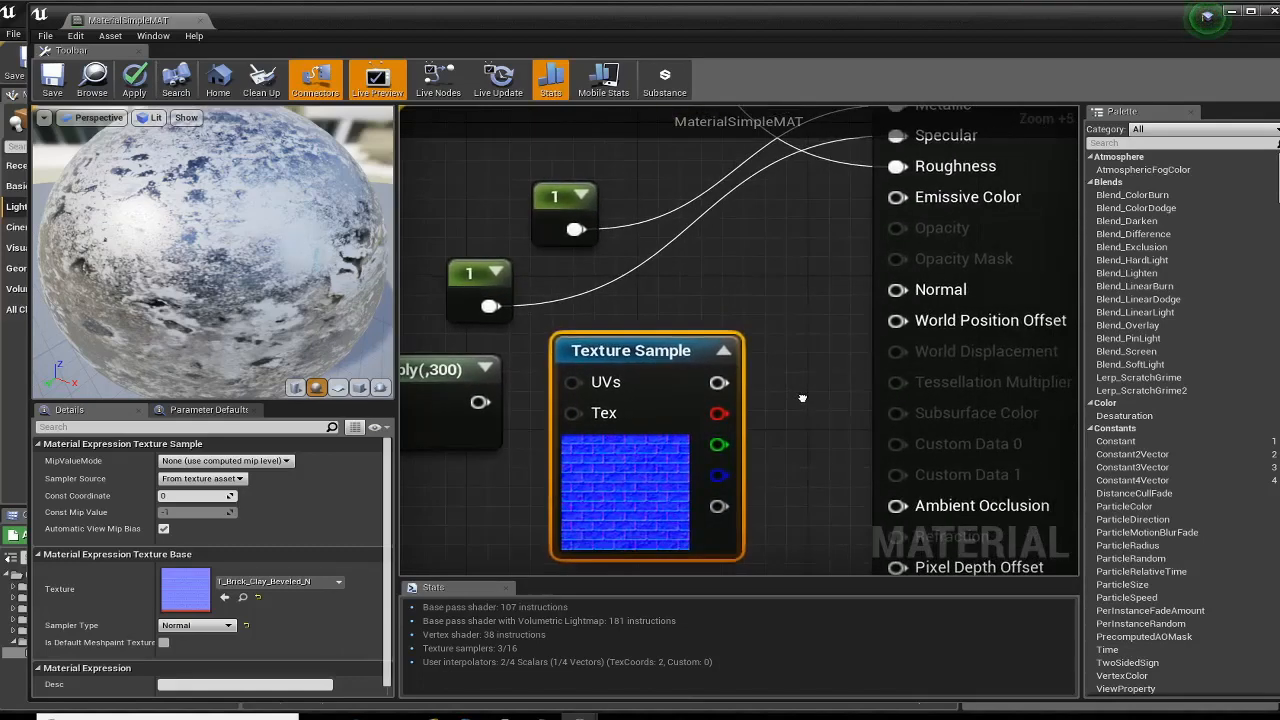
drag(719, 382, 899, 290)
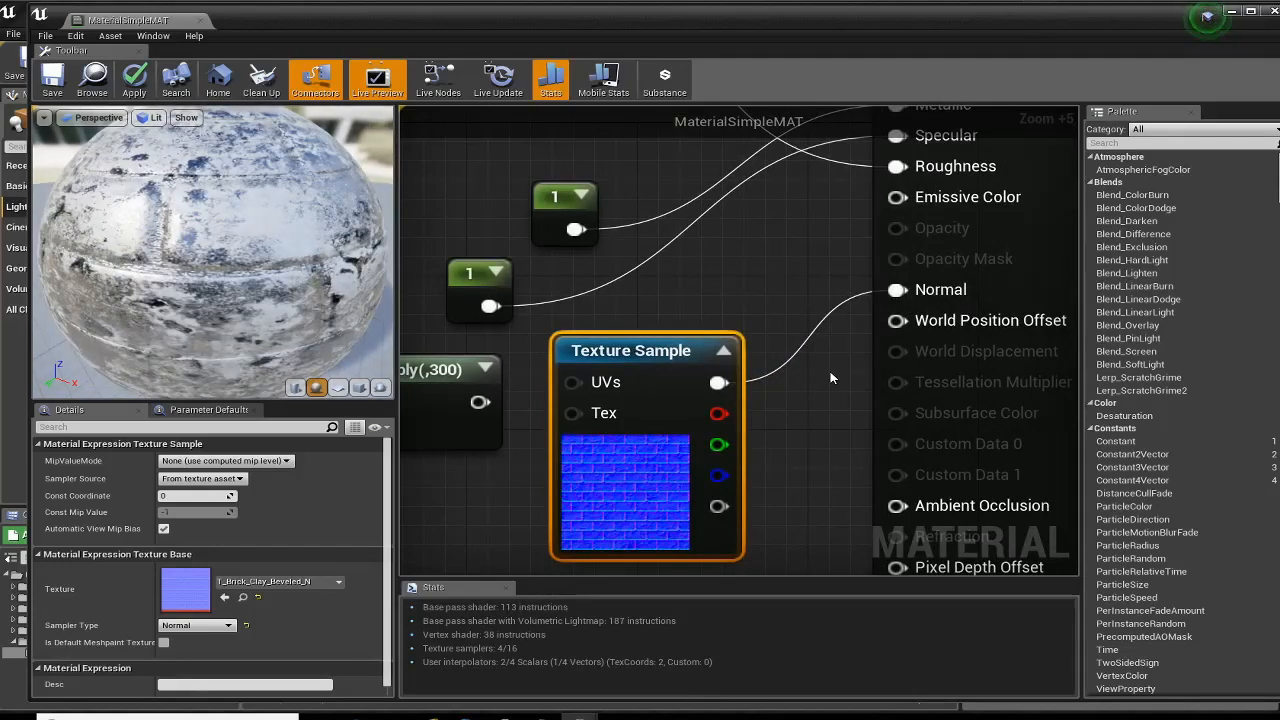
drag(138, 256, 252, 255)
scroll(191, 263, up, 5)
scroll(191, 263, down, 8)
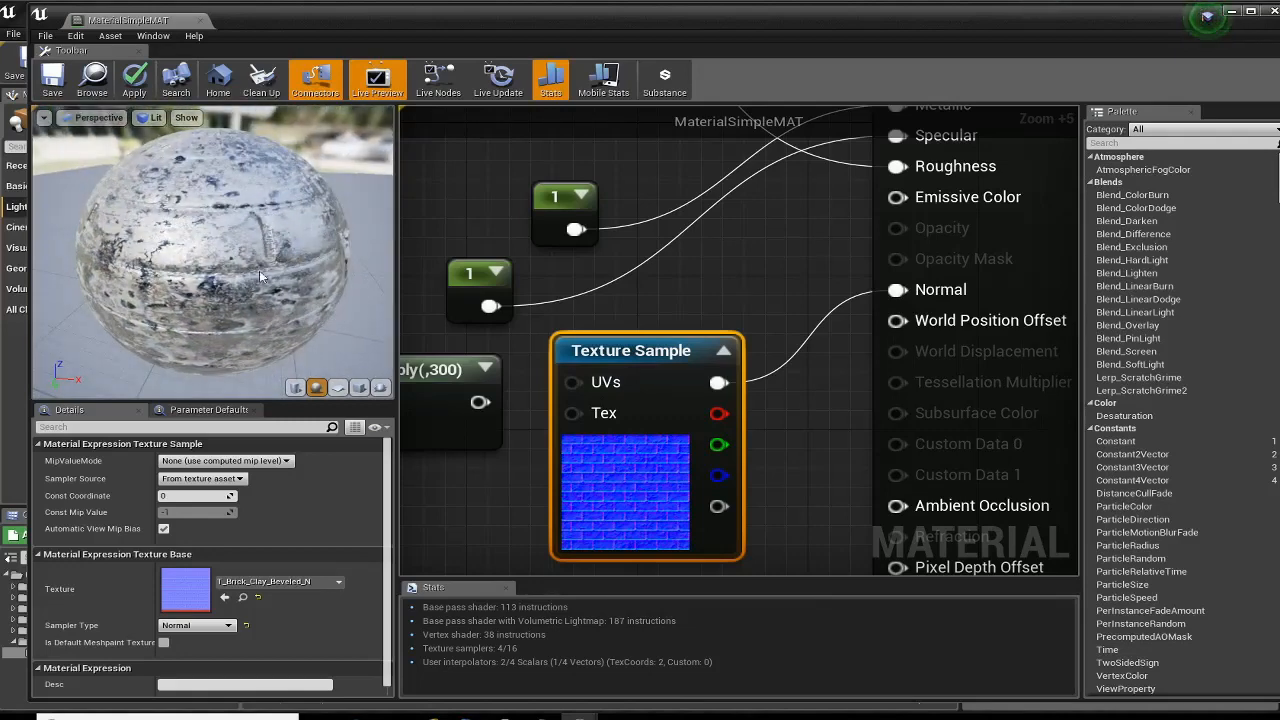
mouse_move(250, 286)
mouse_down()
mouse_move(254, 270)
mouse_move(256, 288)
mouse_up()
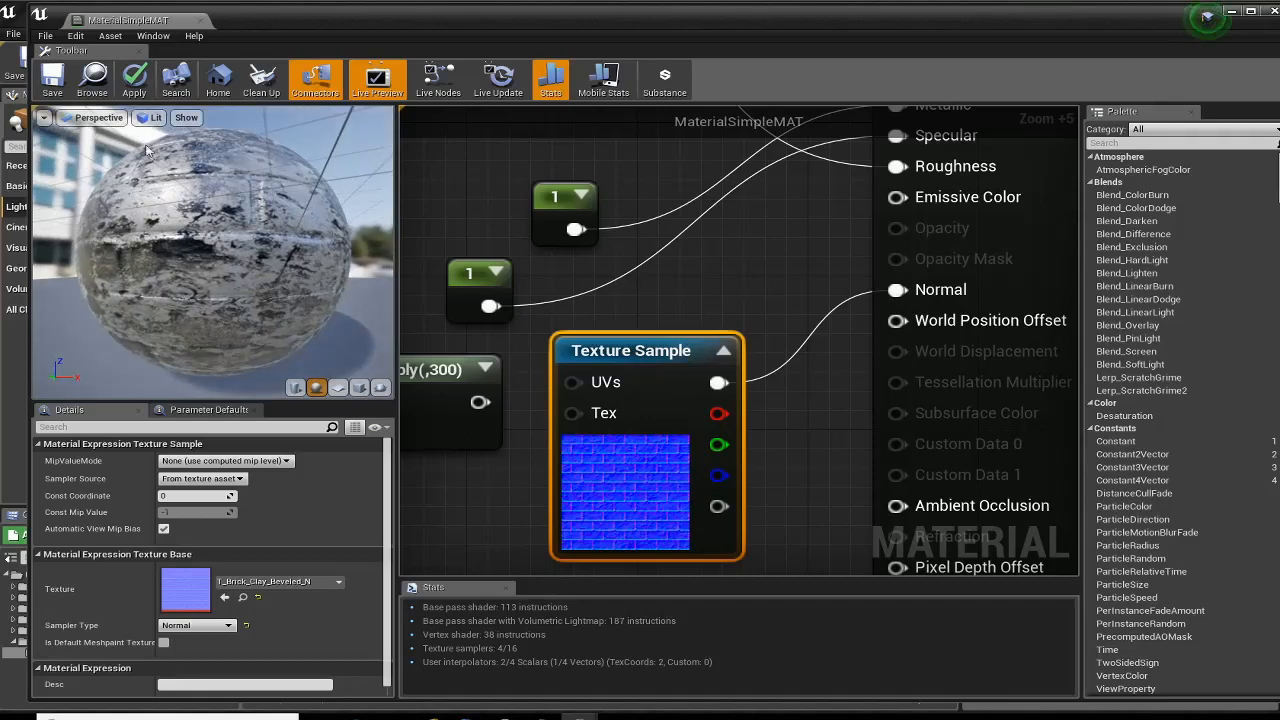
- Move the Texture Sample node closer to the material's Normal input, save MaterialSimpleMAT and close its editor
drag(178, 352, 244, 194)
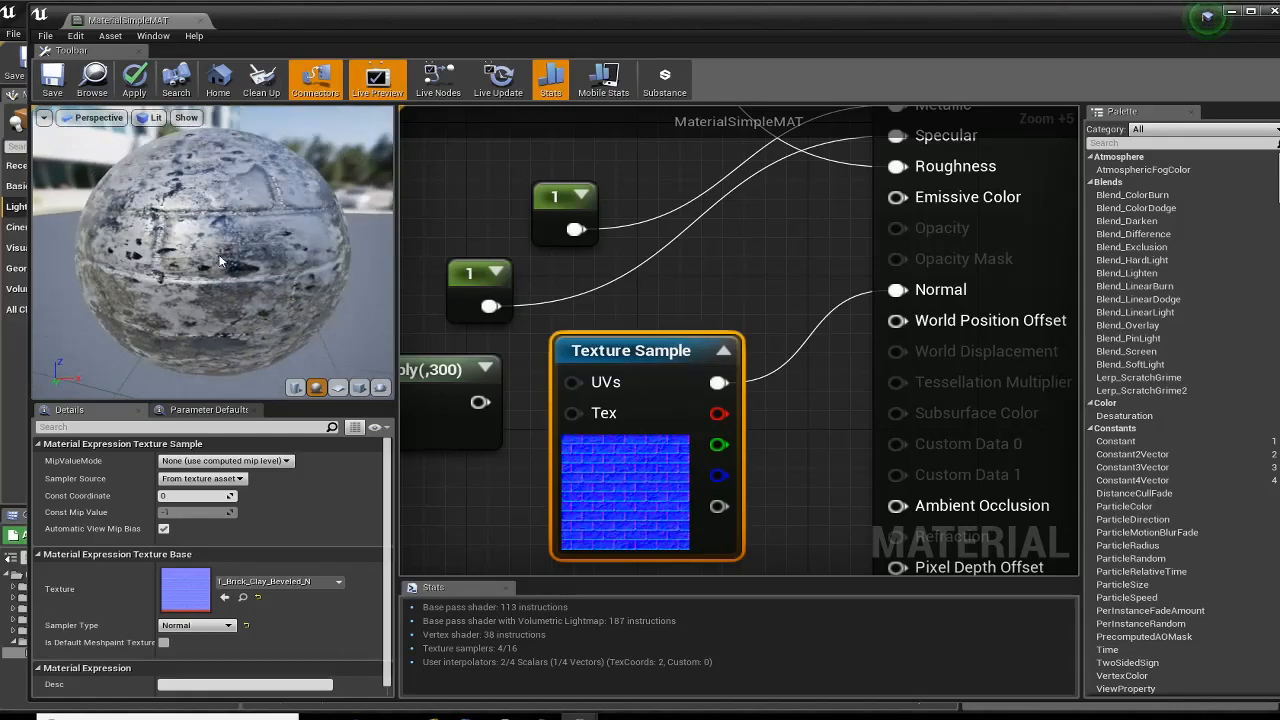
drag(225, 175, 183, 175)
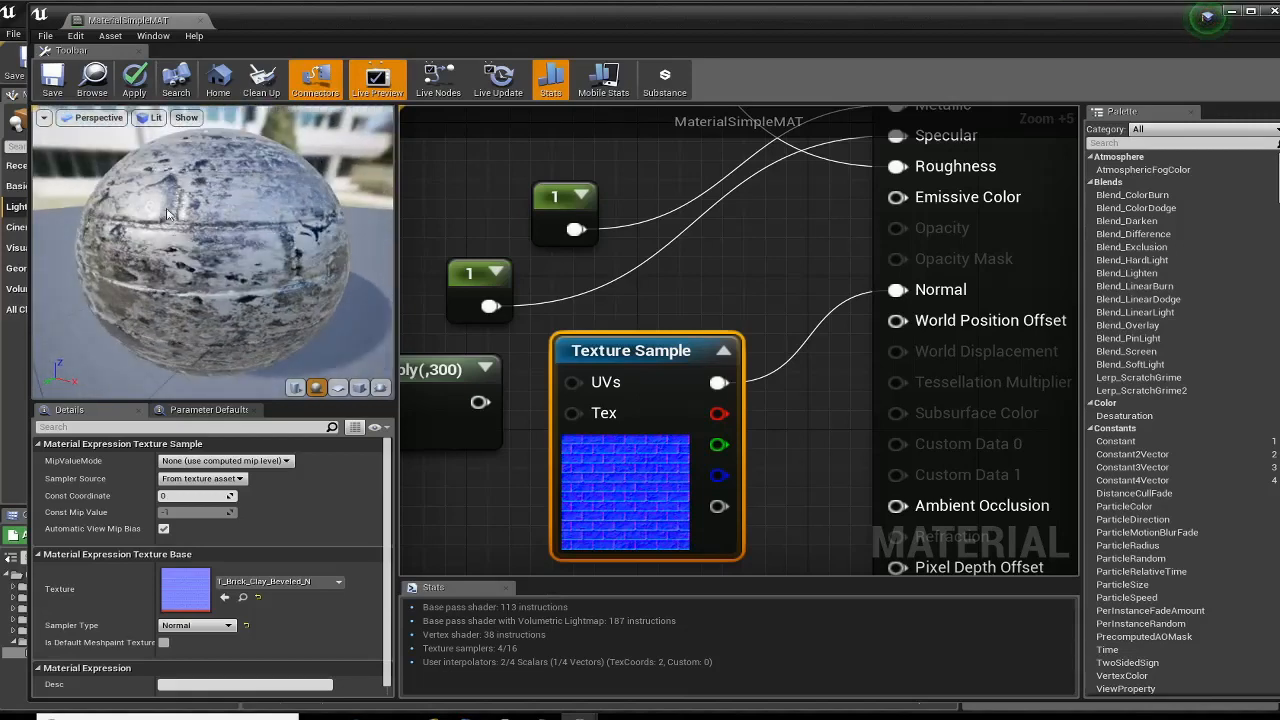
drag(635, 440, 699, 402)
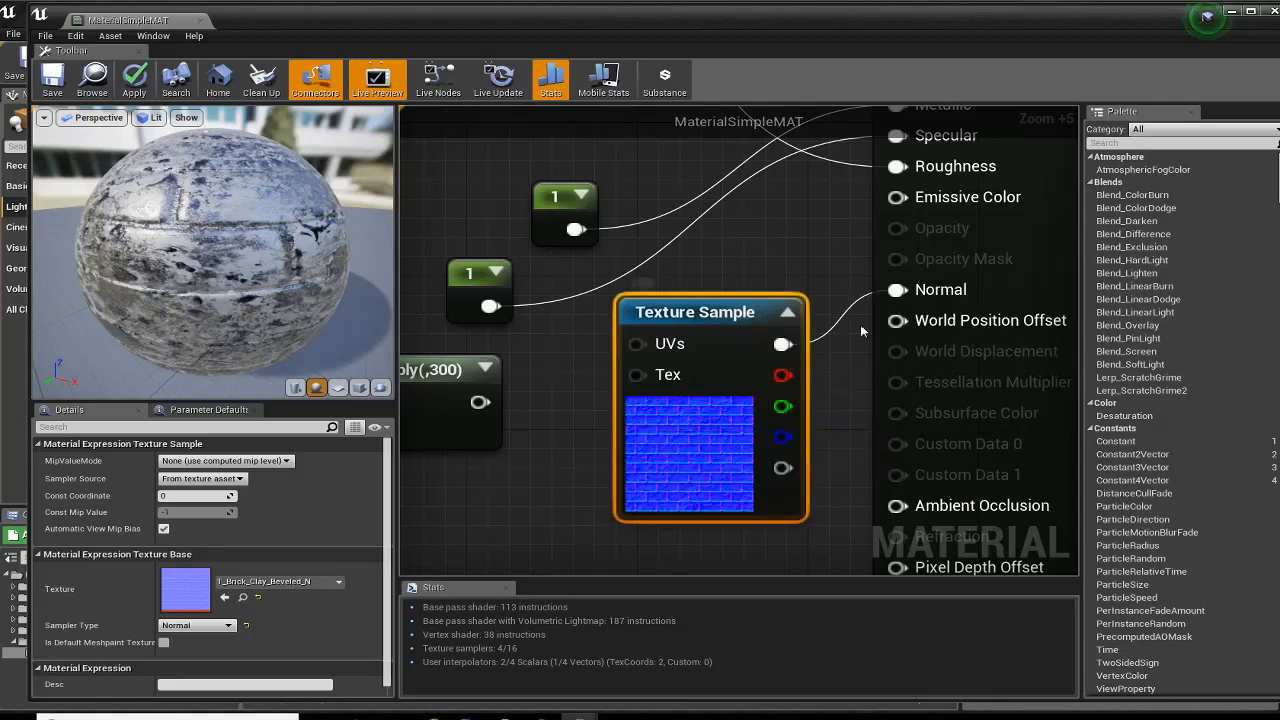
right_drag(899, 292, 797, 378)
scroll(797, 378, down, 2)
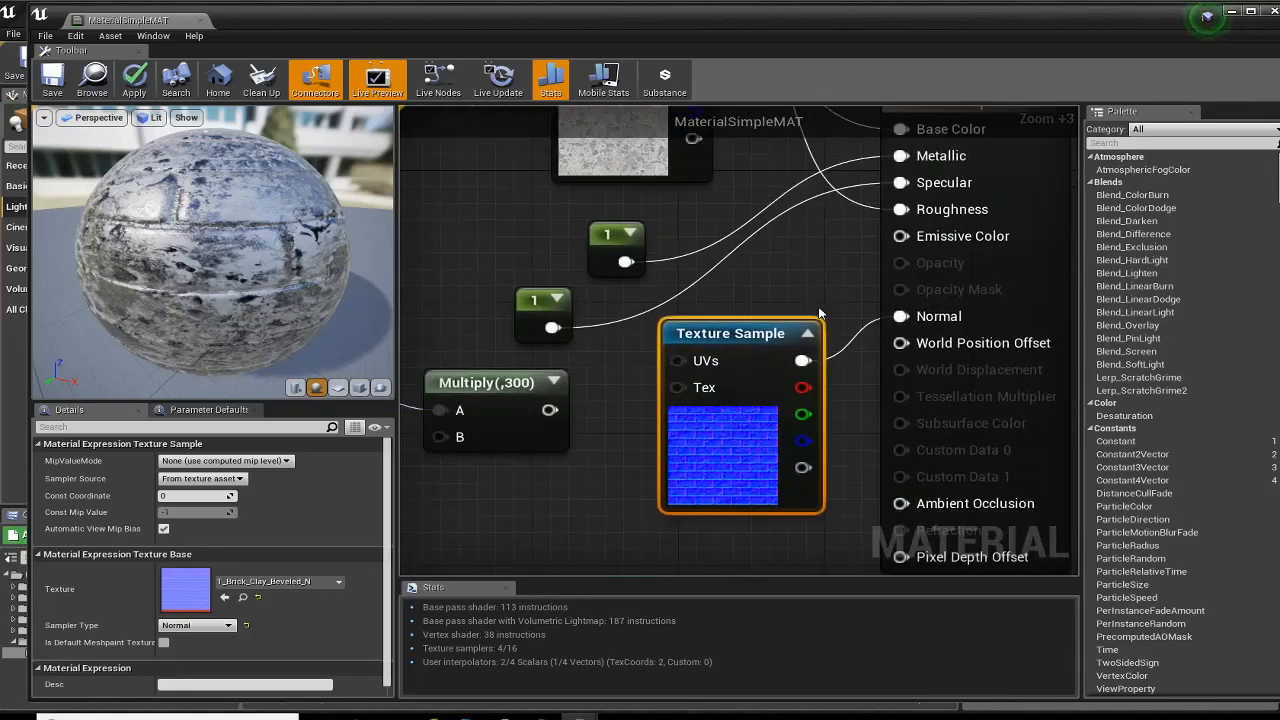
click(52, 78)
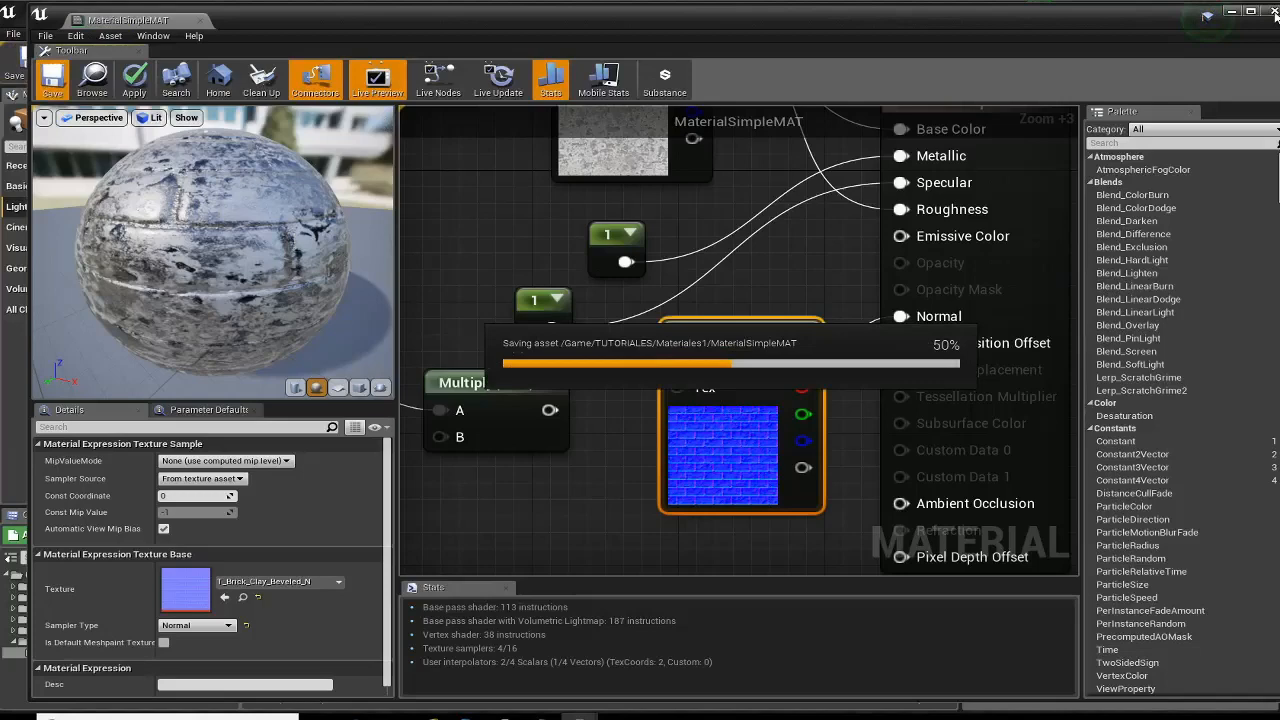
click(1274, 12)
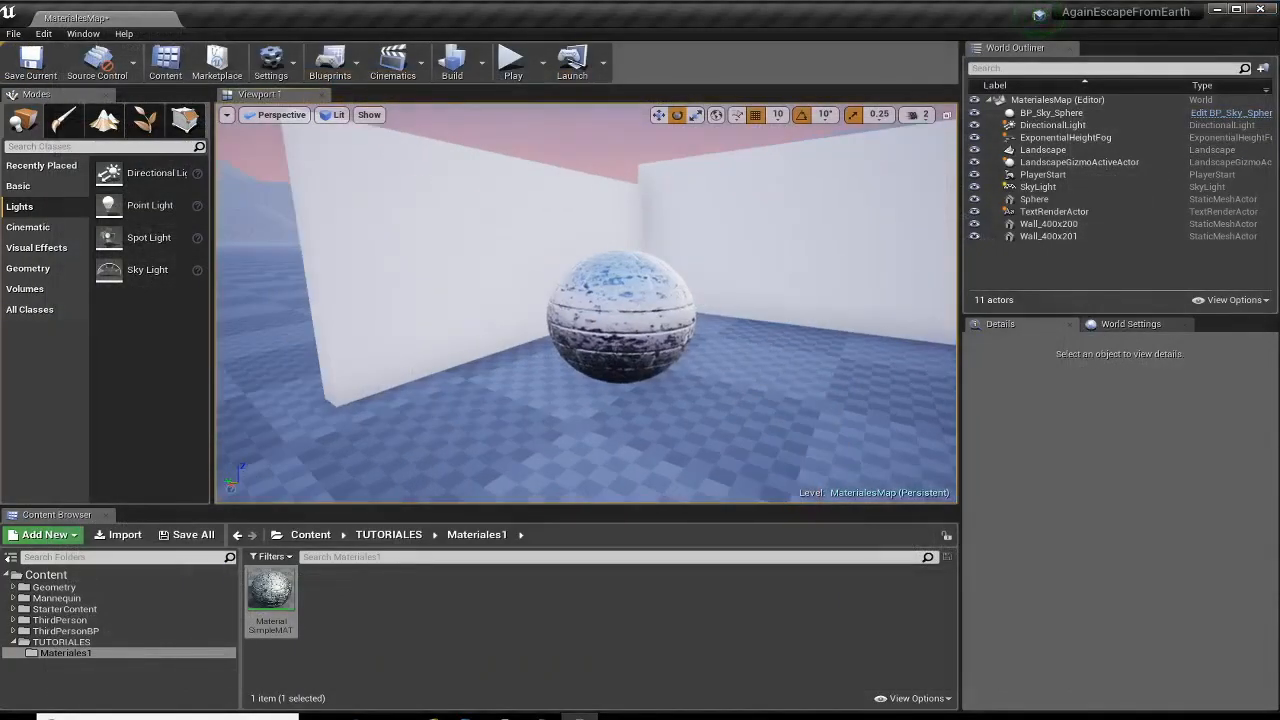
- Examine the textured sphere in the level from different distances and angles
right_drag(586, 303, 671, 360)
key(w)
key(w)
key(s)
key(d)
key(a)
key(s)
key(w)
key(s)
key(s)
- Place a basic Sphere in the level beside the textured sphere
click(20, 186)
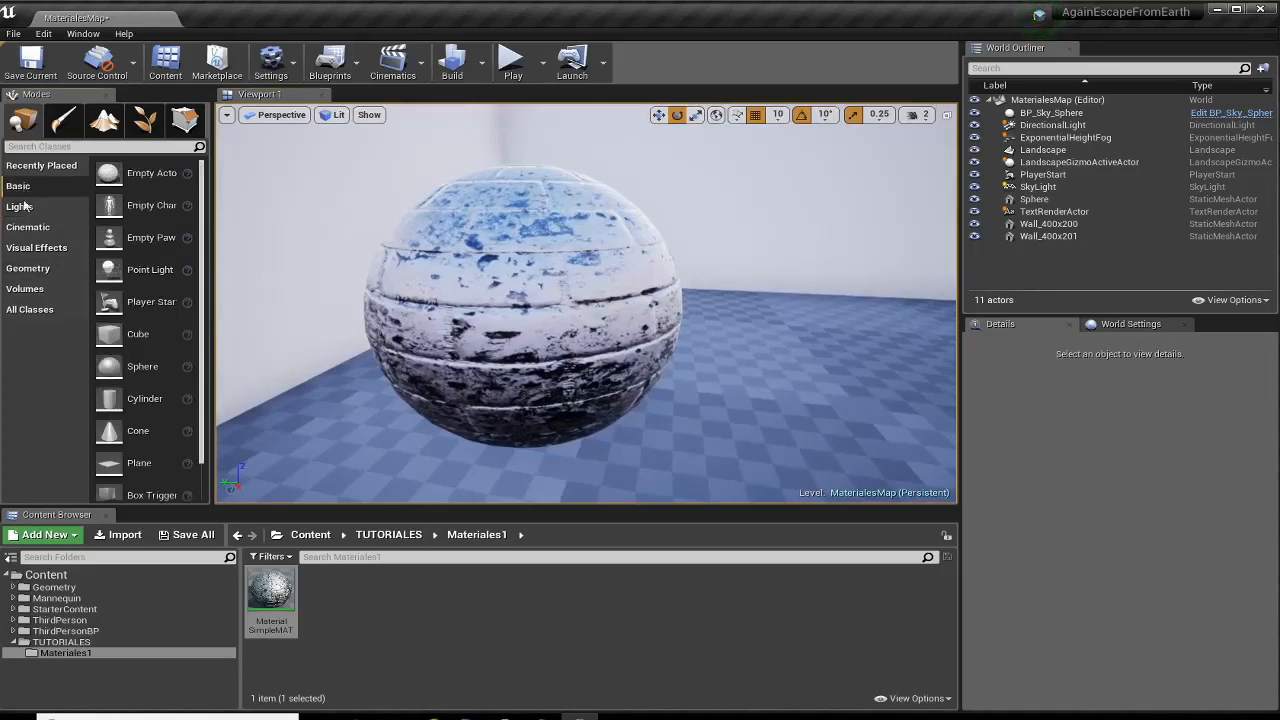
drag(252, 345, 836, 377)
key(s)
right_drag(836, 377, 880, 366)
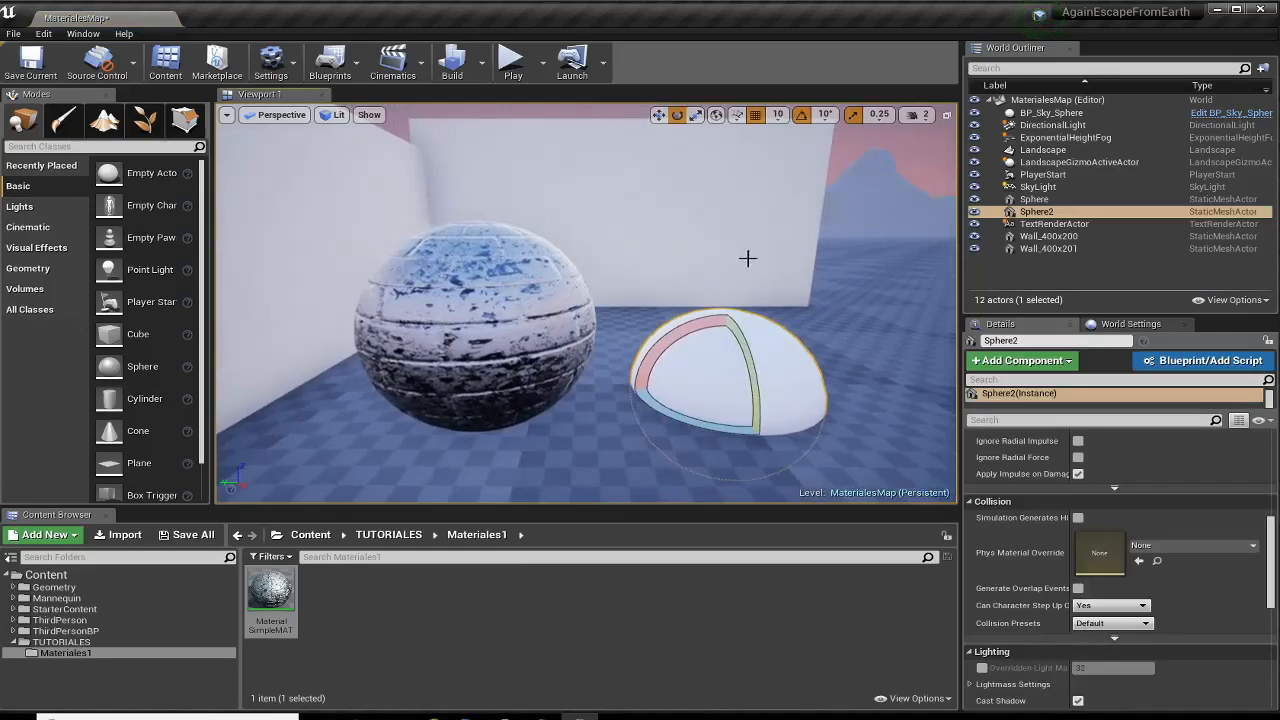
- Move the new sphere up out of the floor and position it beside the textured sphere
click(658, 114)
drag(746, 336, 753, 251)
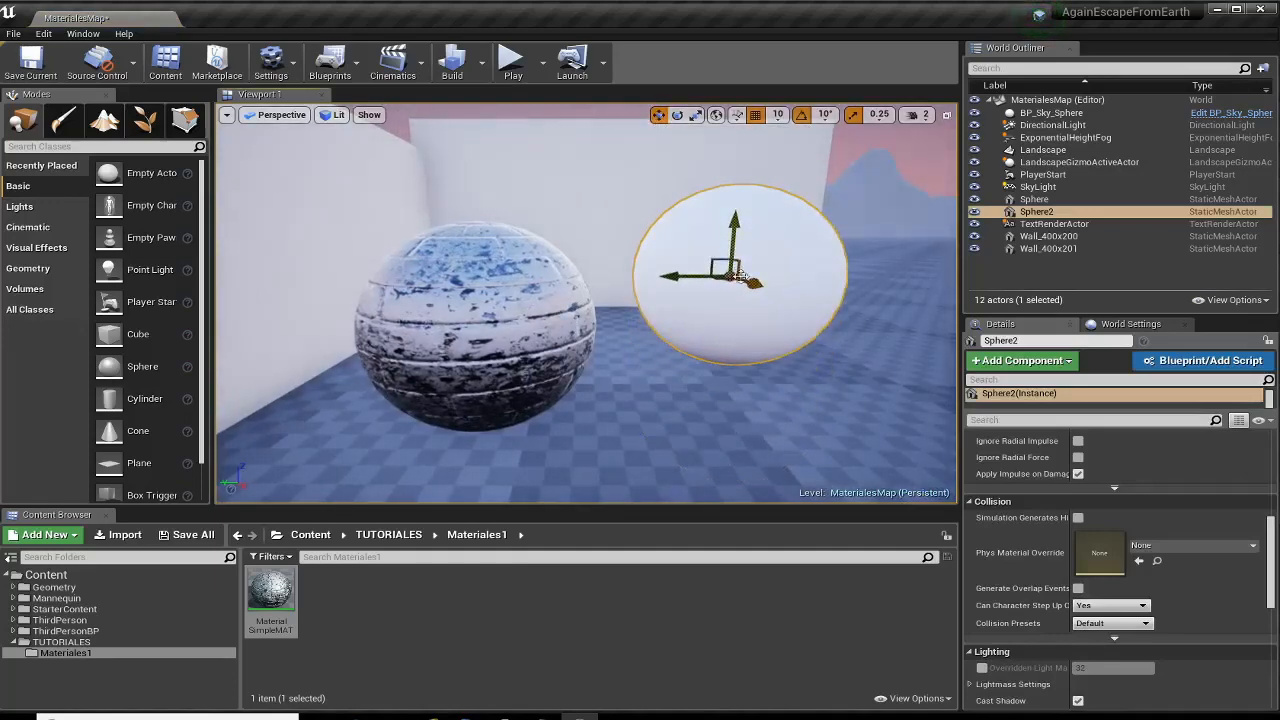
drag(750, 318, 785, 300)
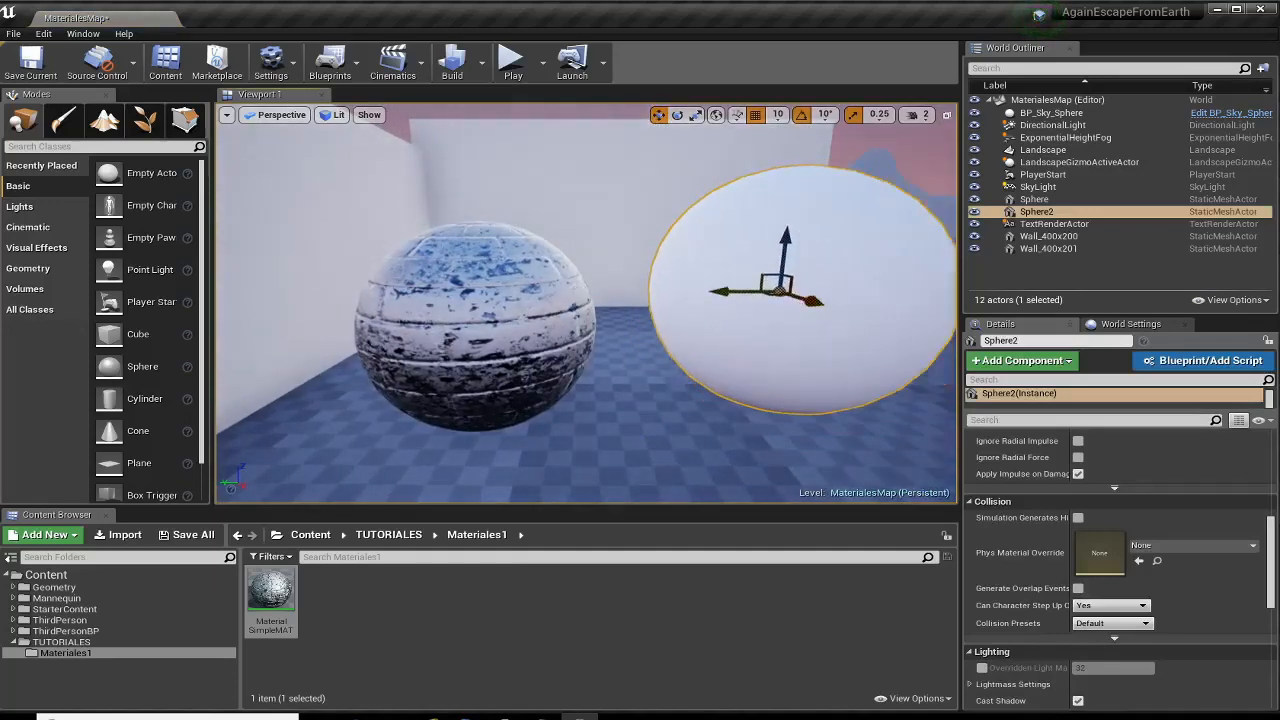
key(s)
mouse_move(731, 346)
right_down()
mouse_move(775, 355)
mouse_move(731, 346)
right_up()
drag(696, 279, 764, 279)
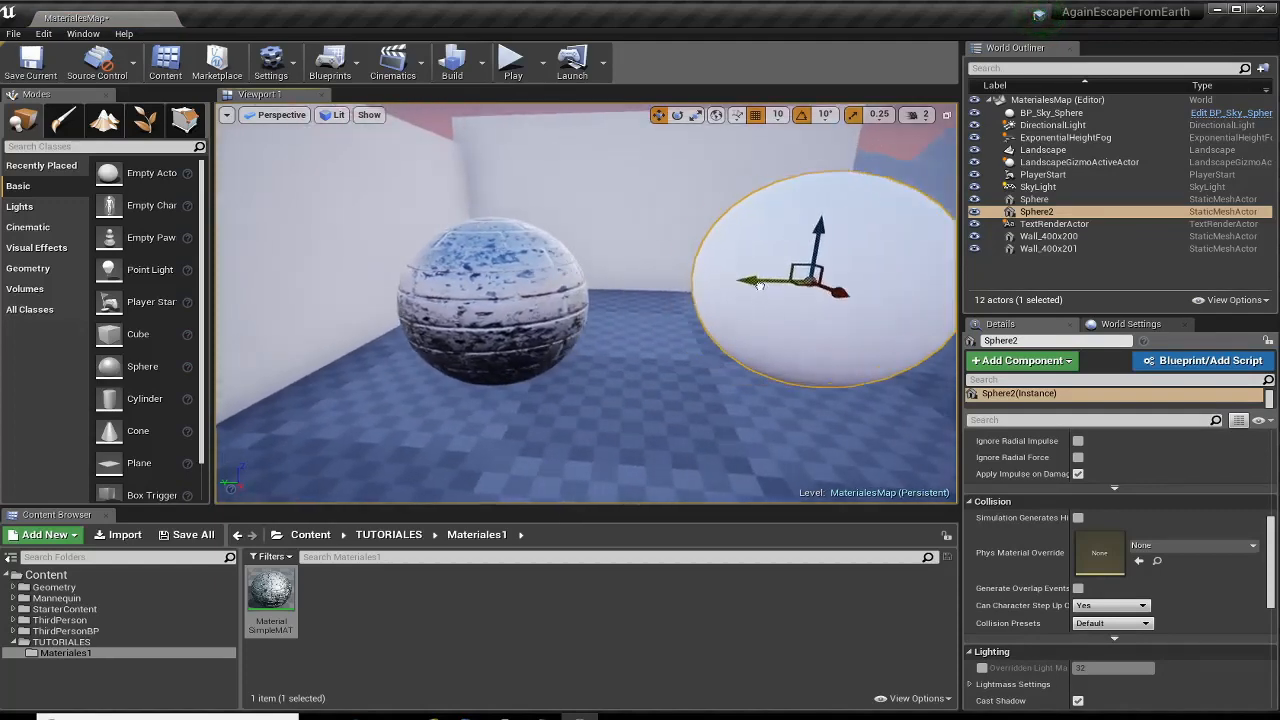
drag(818, 245, 818, 267)
- Create a new material in the Materiales1 folder and name it MaterialSimple2MAT
right_click(391, 623)
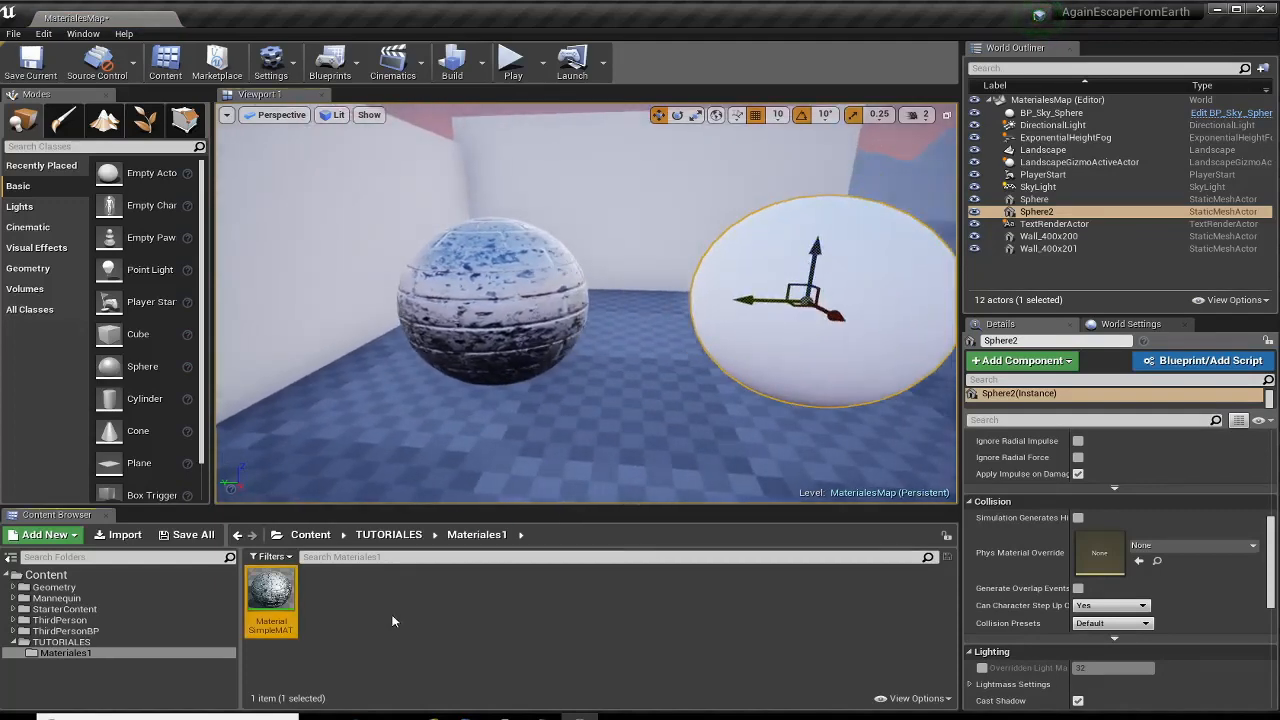
click(500, 358)
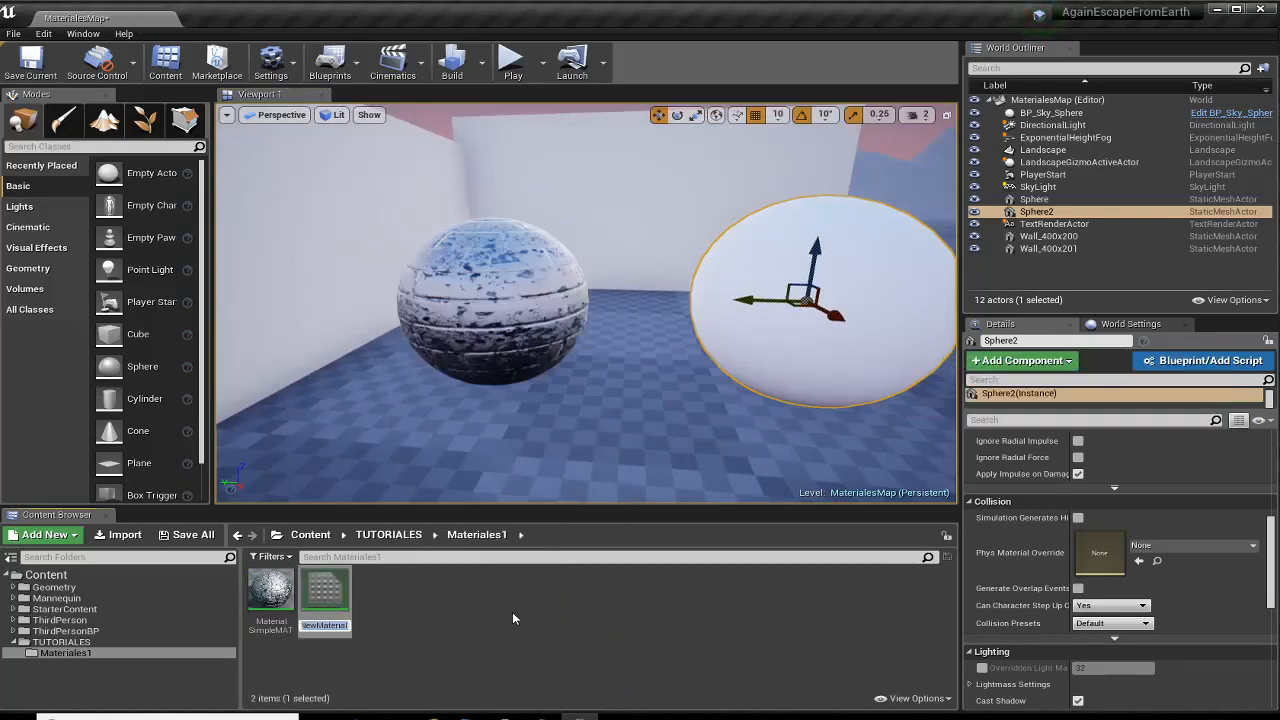
text(Material)
text(Simple2_)
text(MAT)
key(Return)
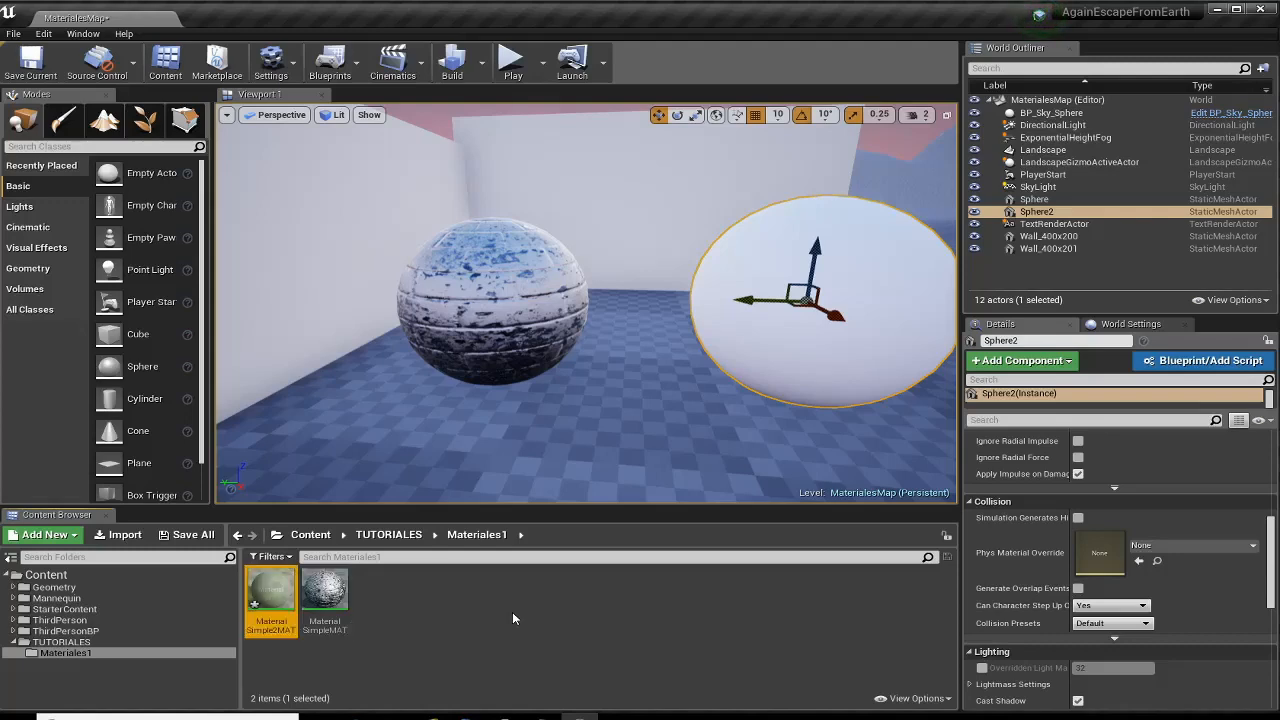
- Apply MaterialSimple2MAT to the new sphere and open the material for editing, shifting its result node aside
drag(258, 583, 813, 296)
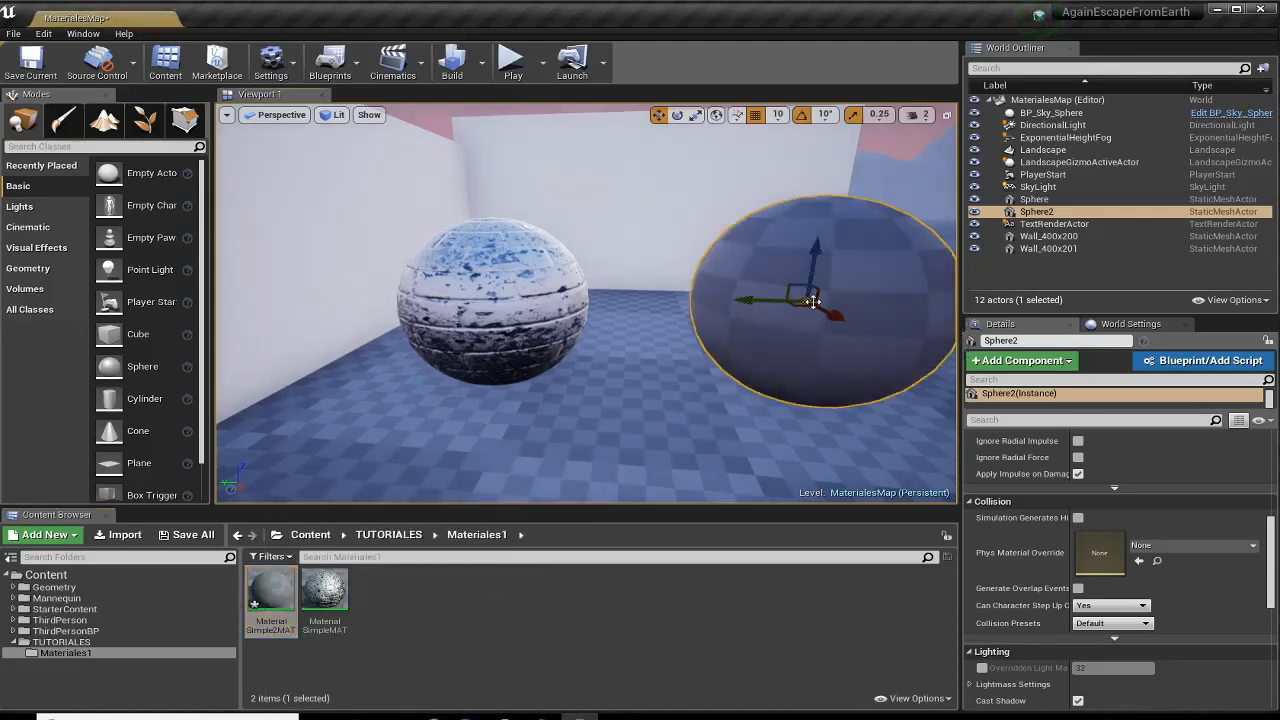
double_click(296, 600)
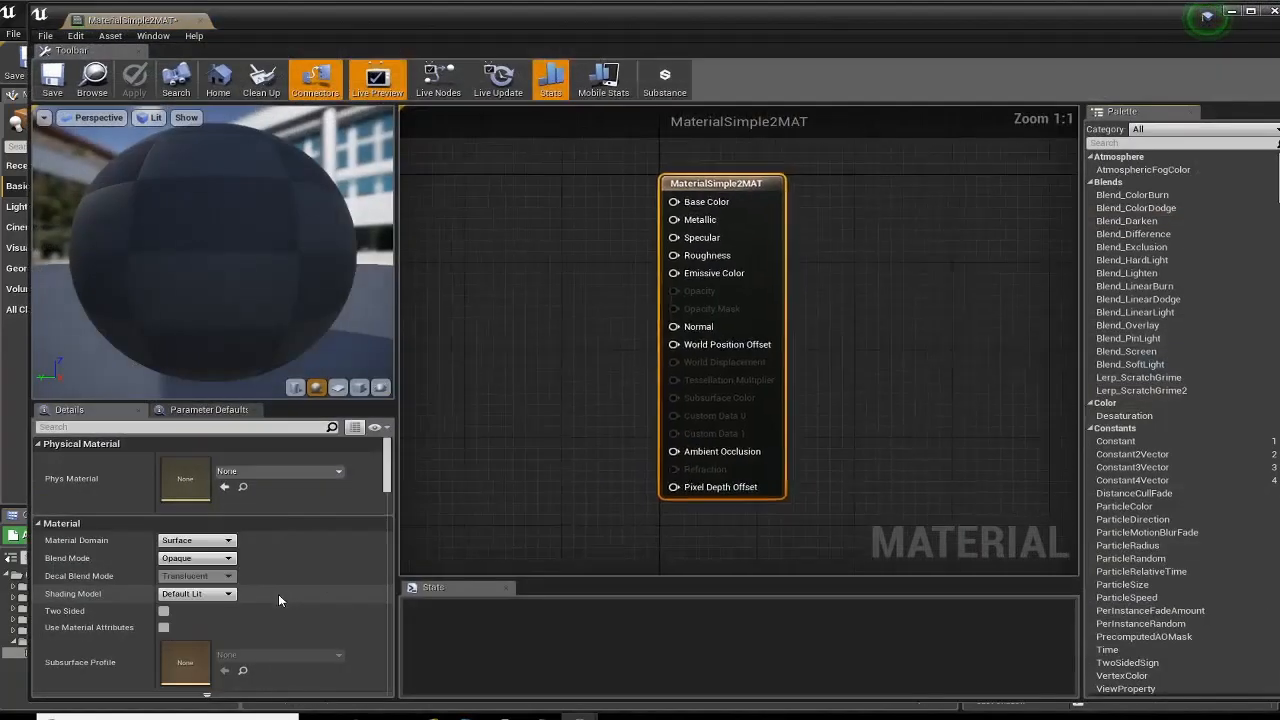
scroll(738, 192, up, 3)
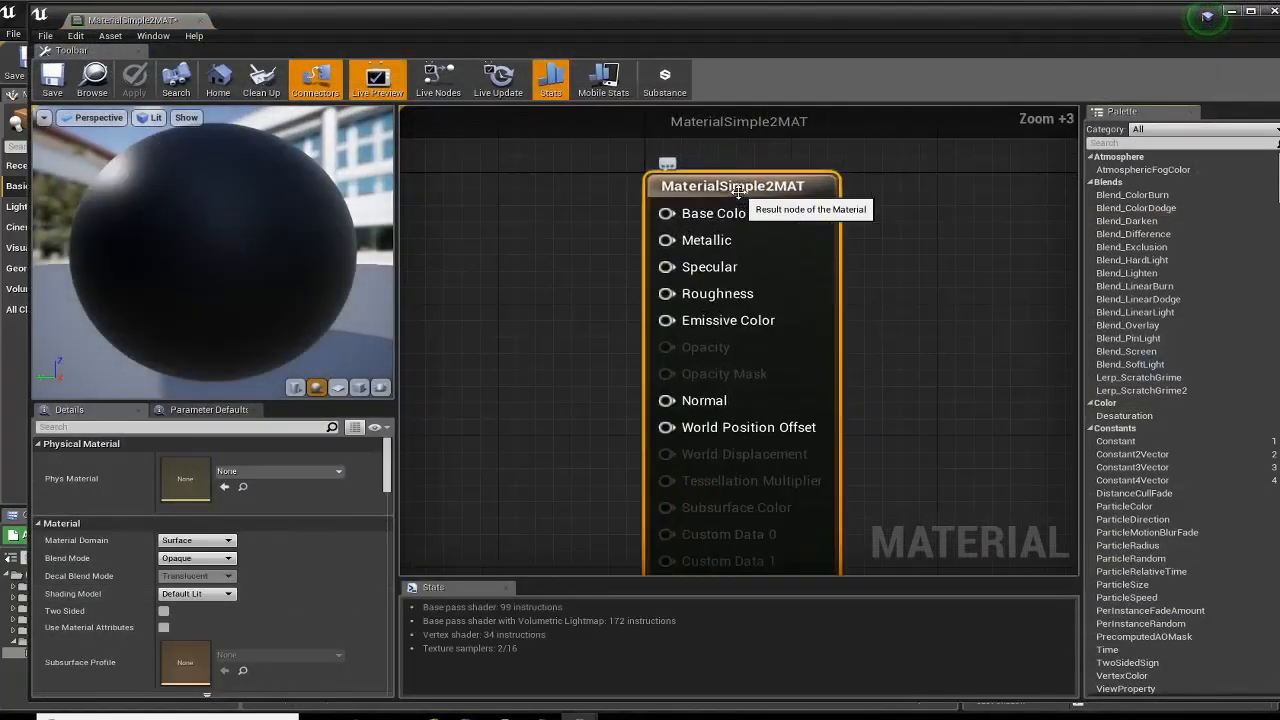
drag(738, 192, 777, 173)
right_drag(546, 422, 566, 411)
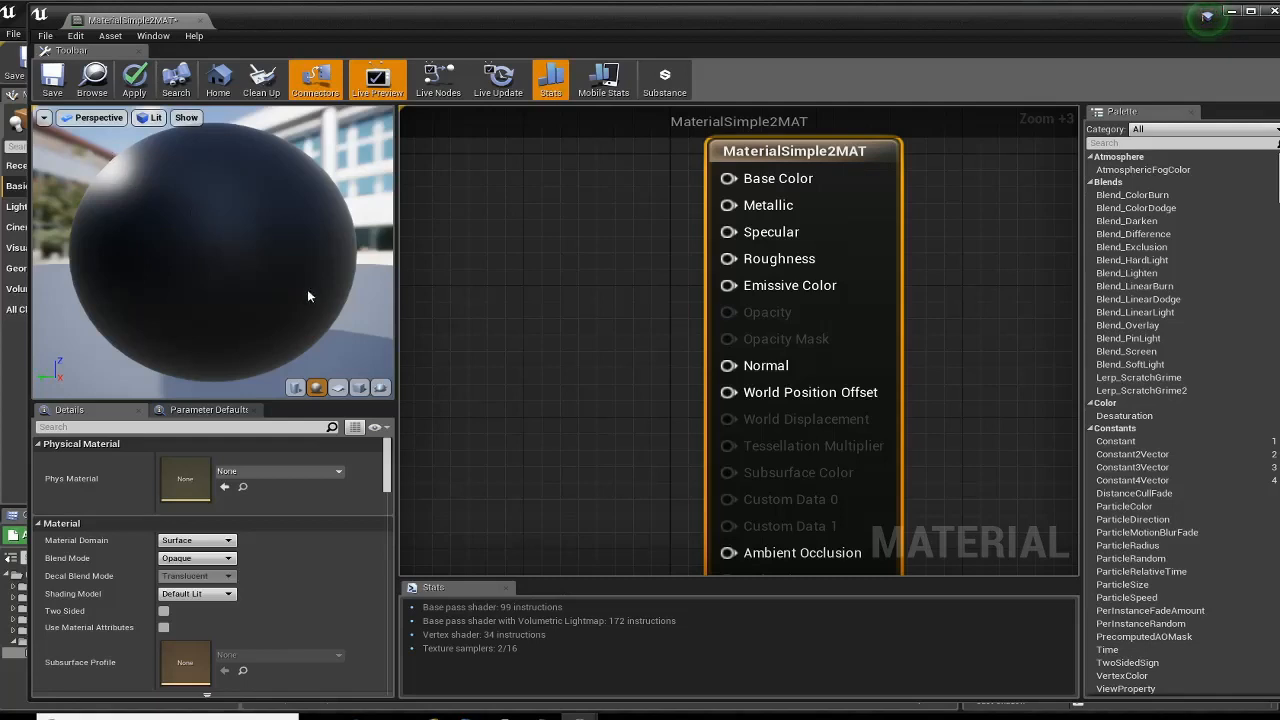
- Set the material's Blend Mode to Masked and reposition the result node to leave room for inputs
click(200, 558)
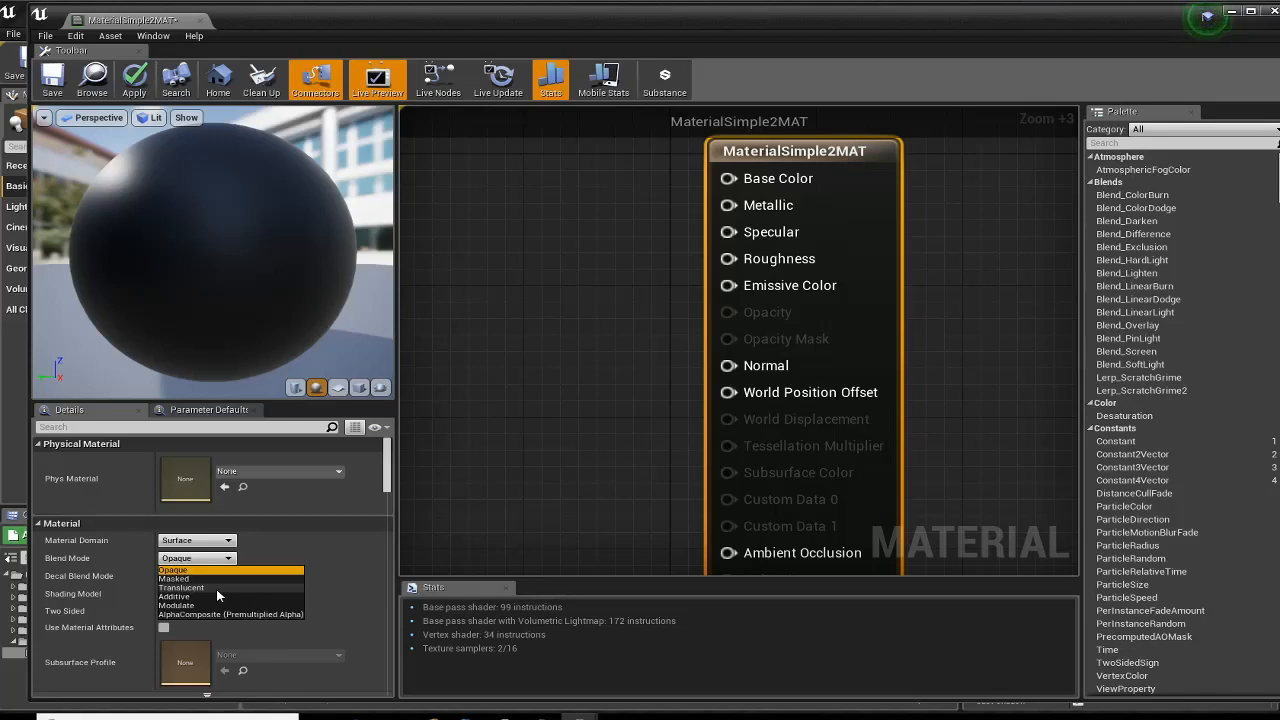
click(173, 579)
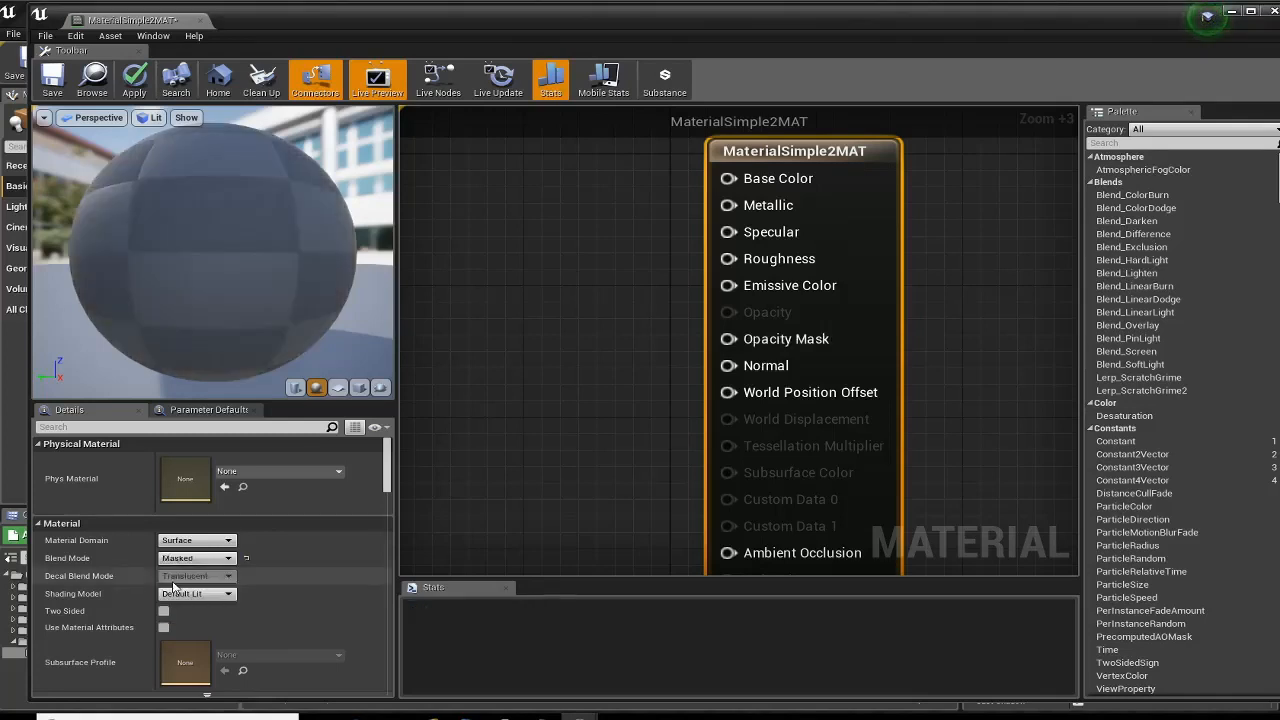
right_drag(567, 391, 731, 420)
scroll(616, 396, down, 2)
drag(928, 205, 898, 205)
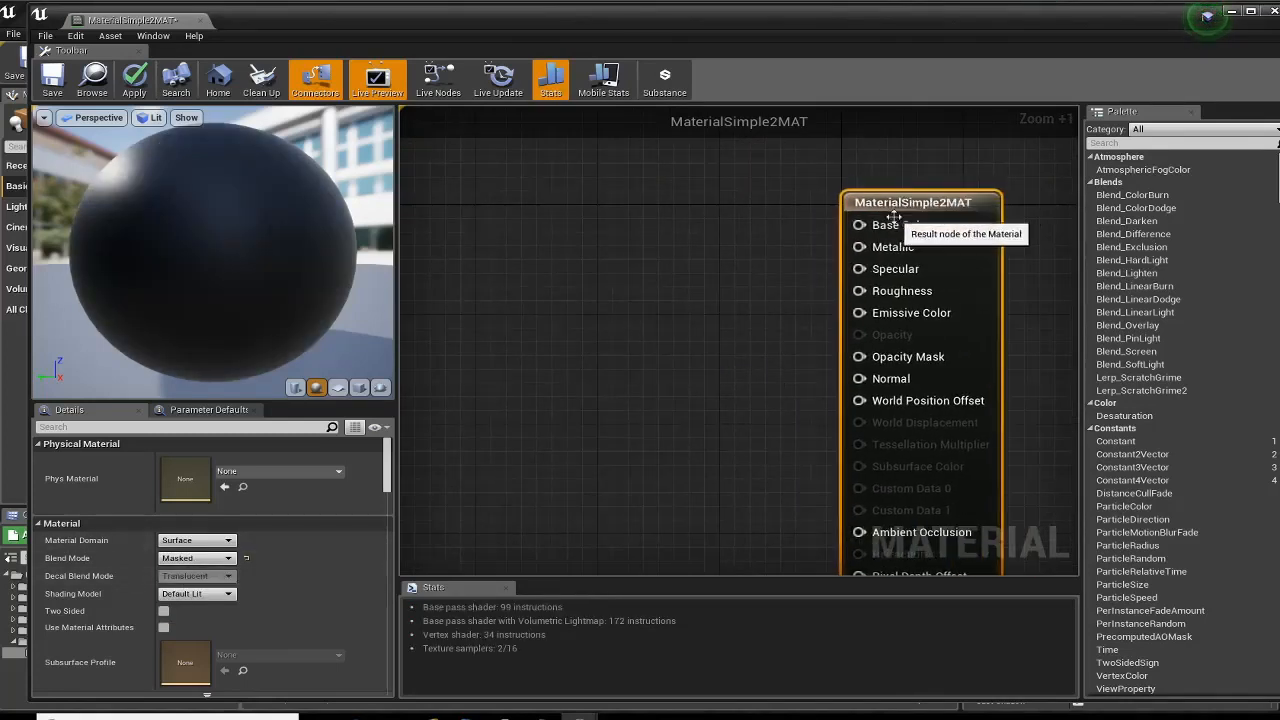
- Try a Constant node with value 0.3 as the Base Color input and remove it again
right_click(531, 224)
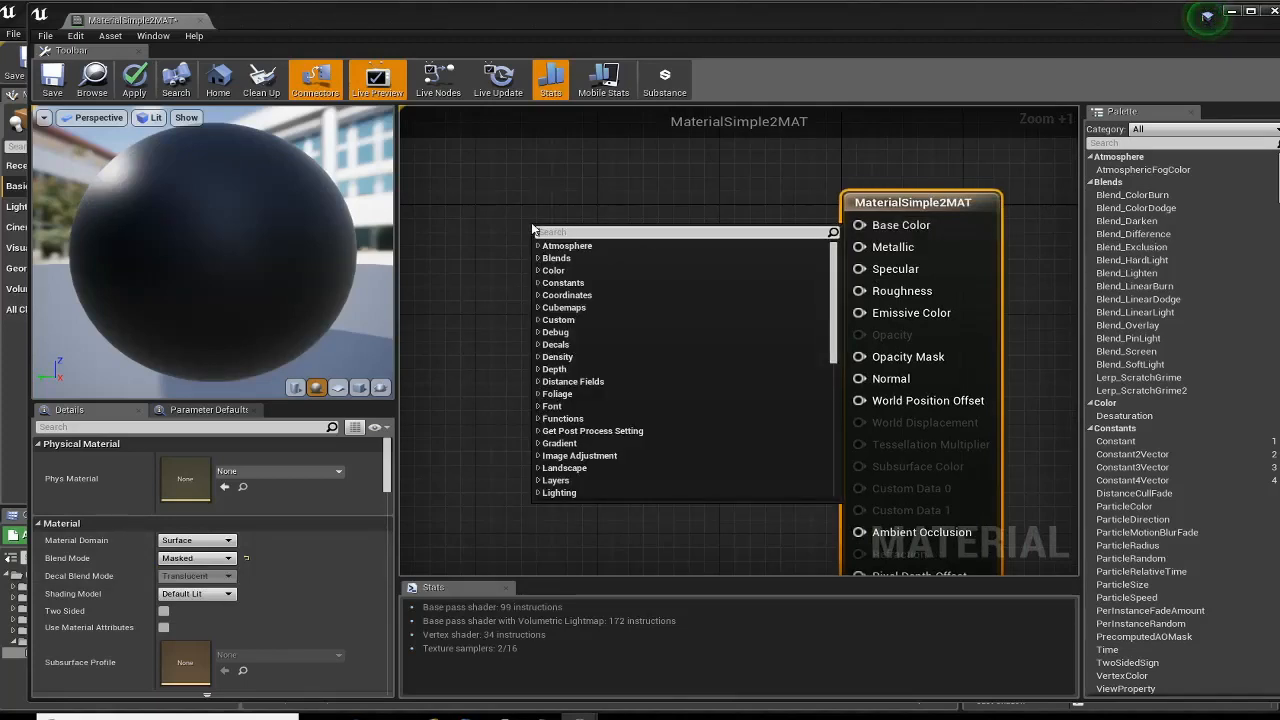
text(const)
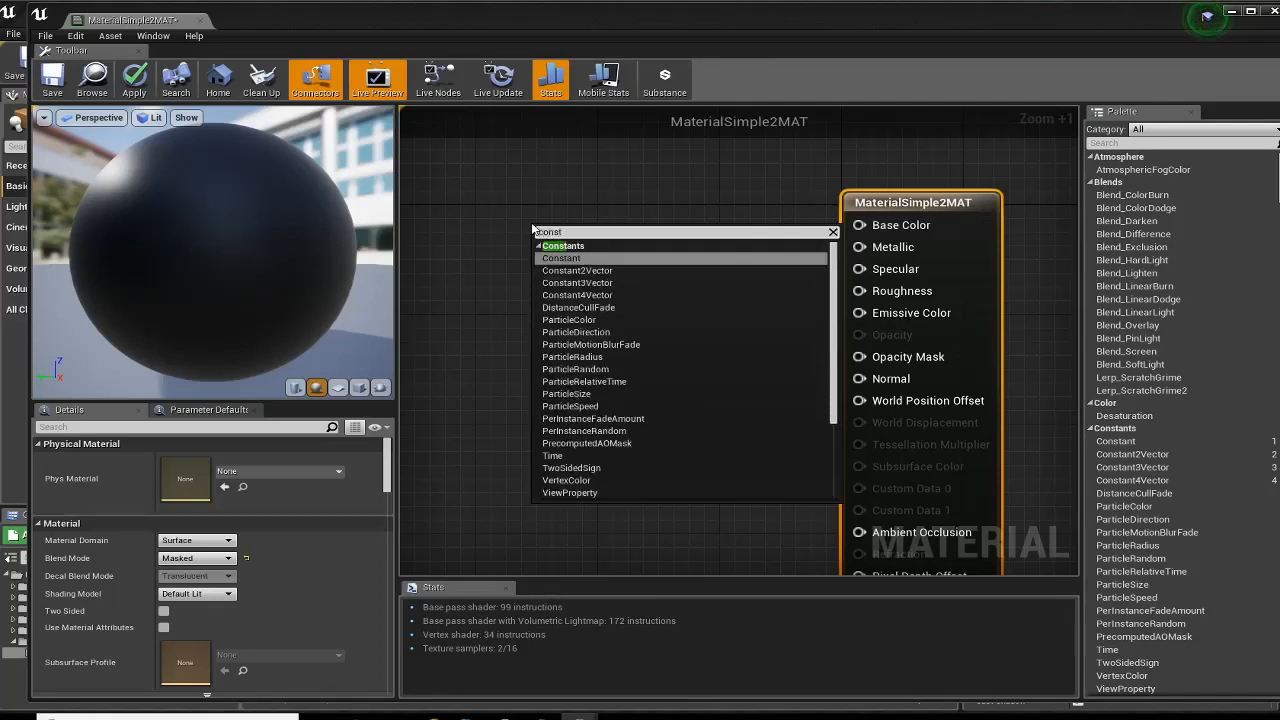
key(Return)
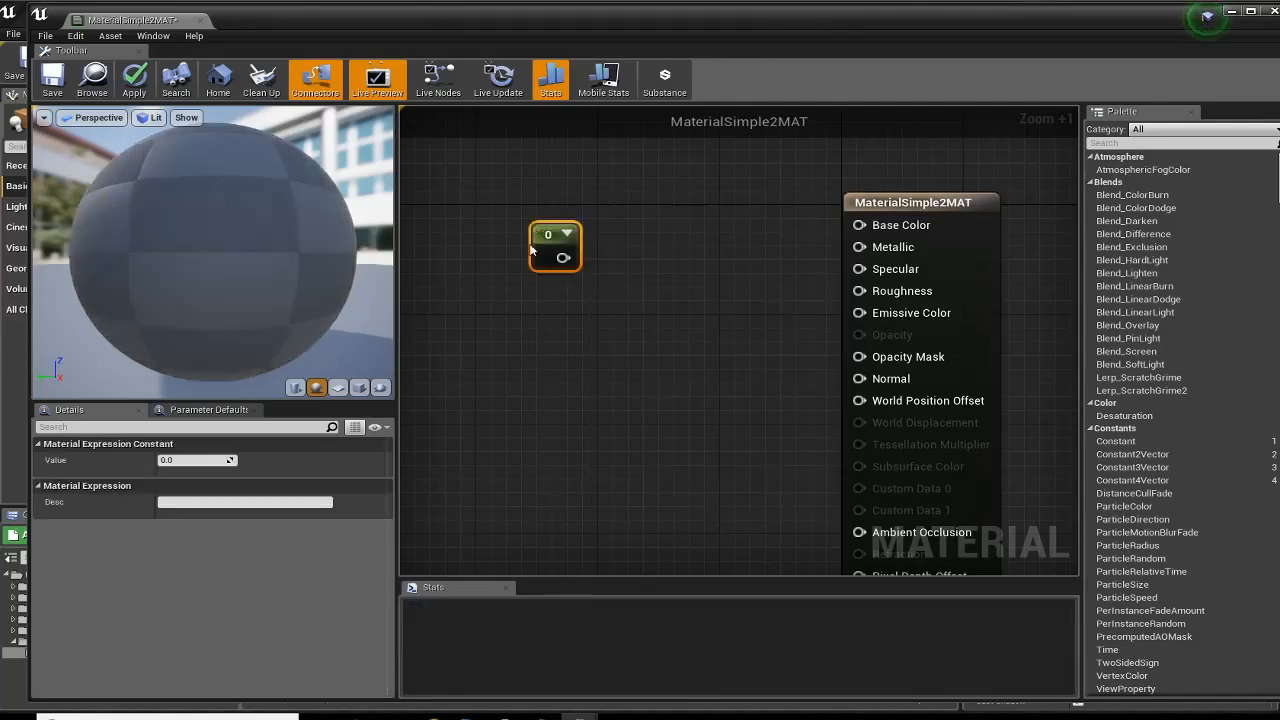
drag(563, 257, 859, 225)
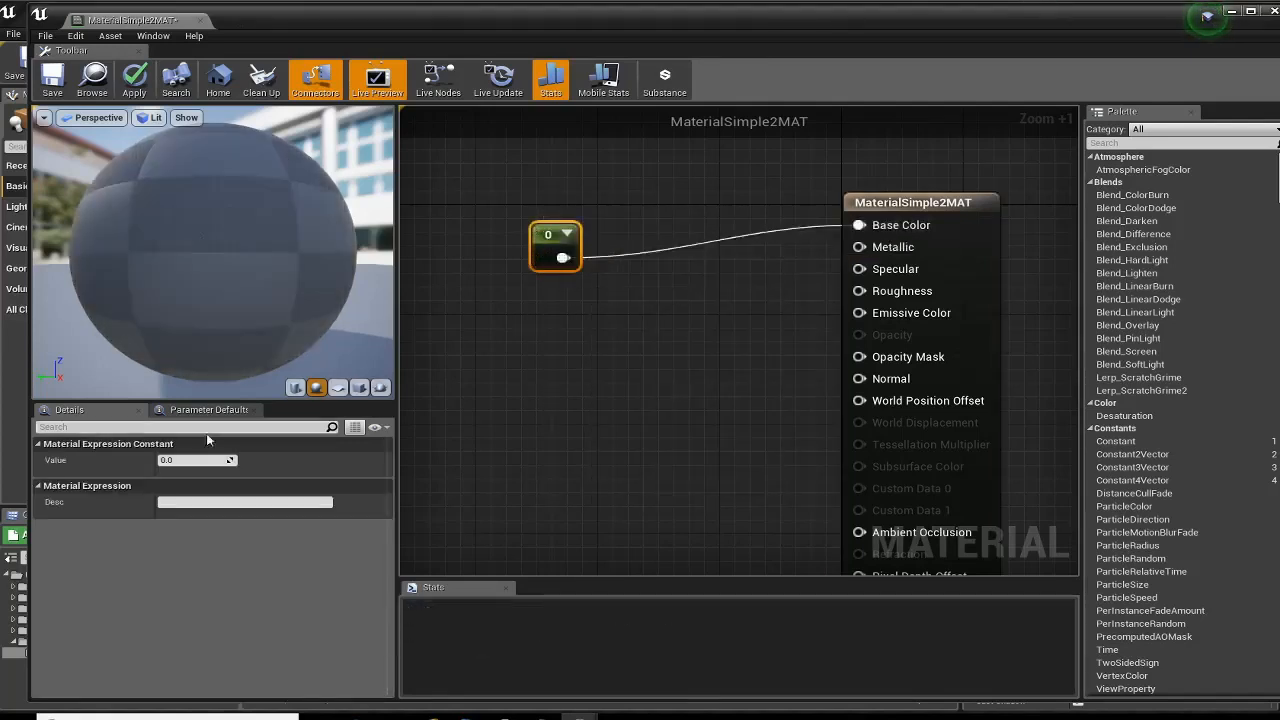
click(192, 460)
text(0)
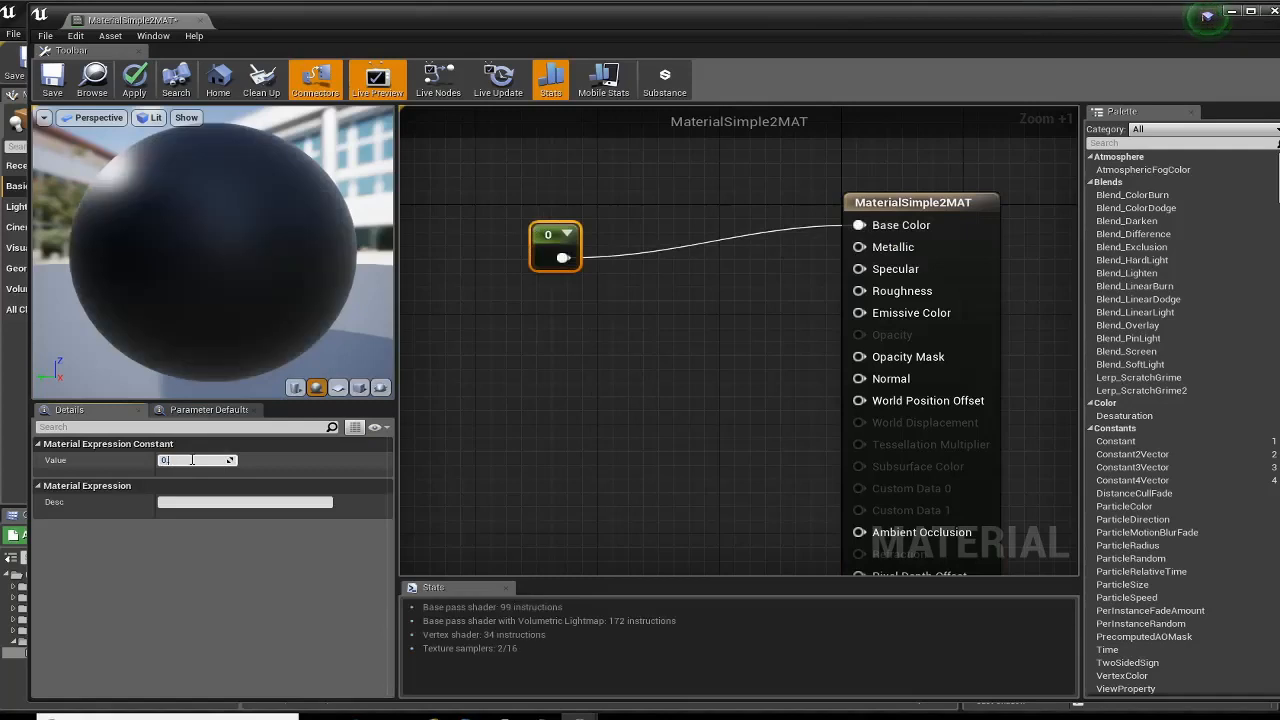
text(.3)
key(Return)
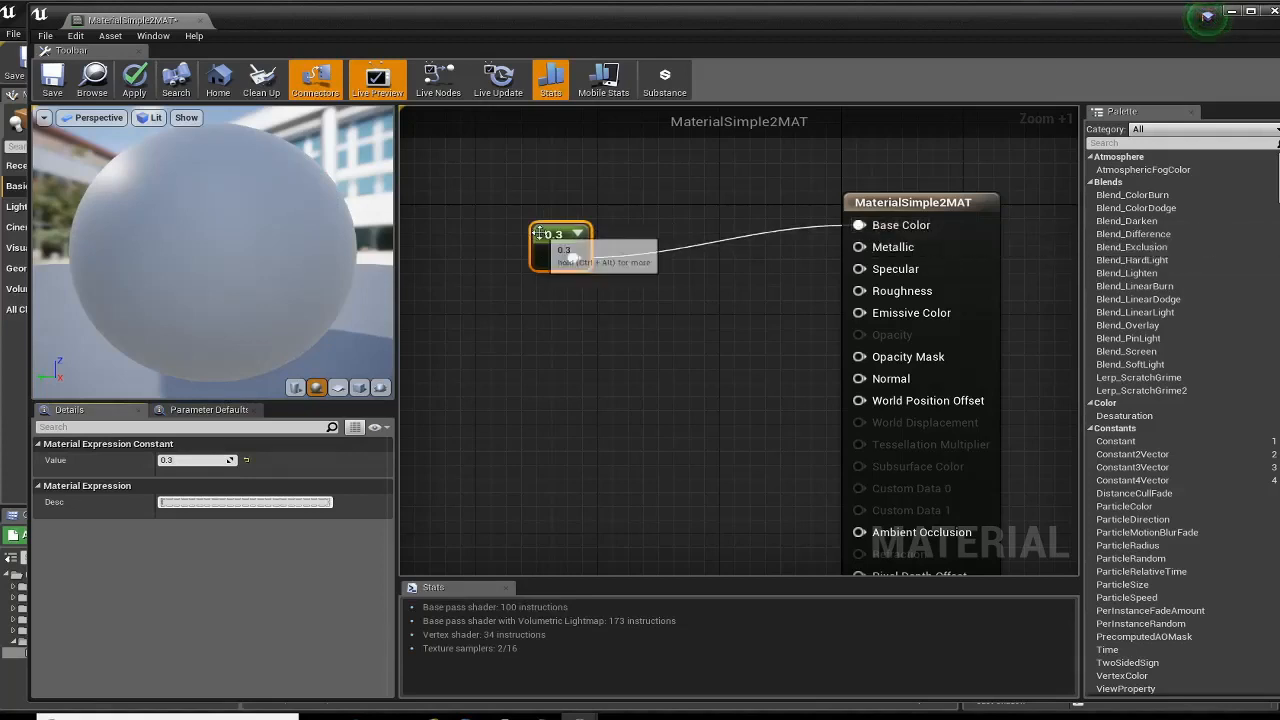
drag(537, 236, 559, 203)
key(Delete)
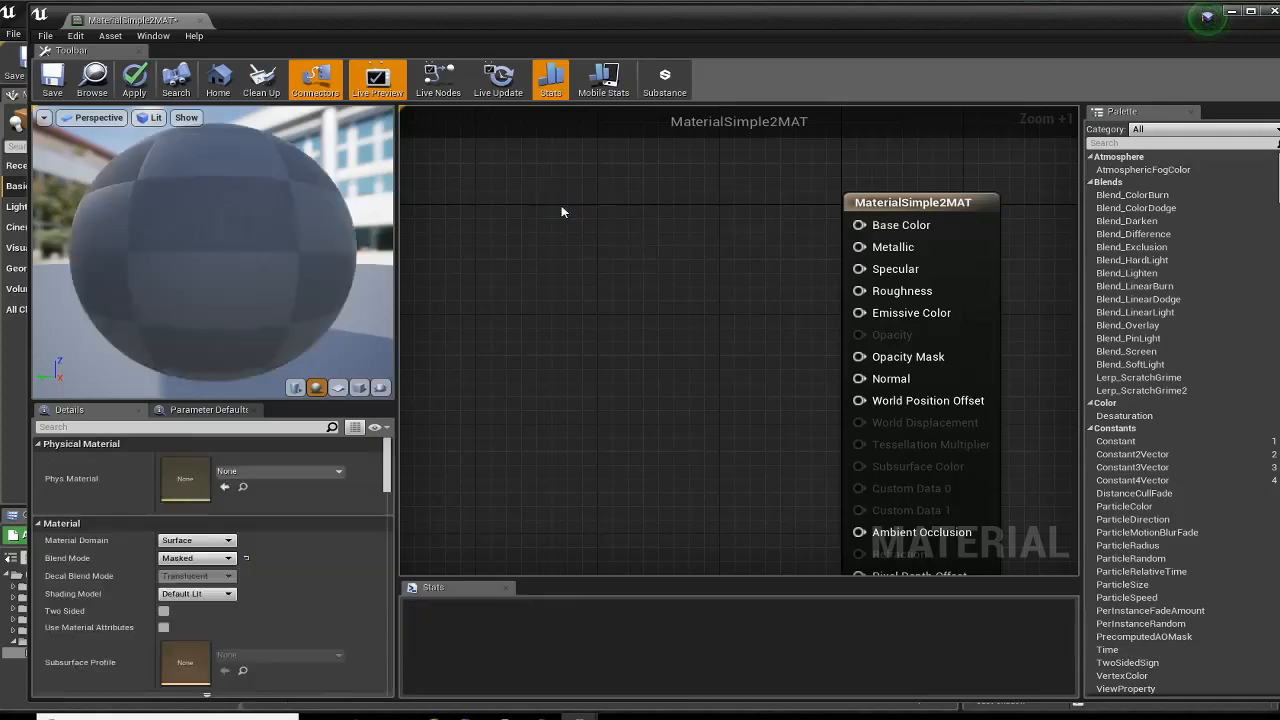
- Add a Constant3Vector node and connect its output to the material's Base Color
right_click(559, 210)
text(const)
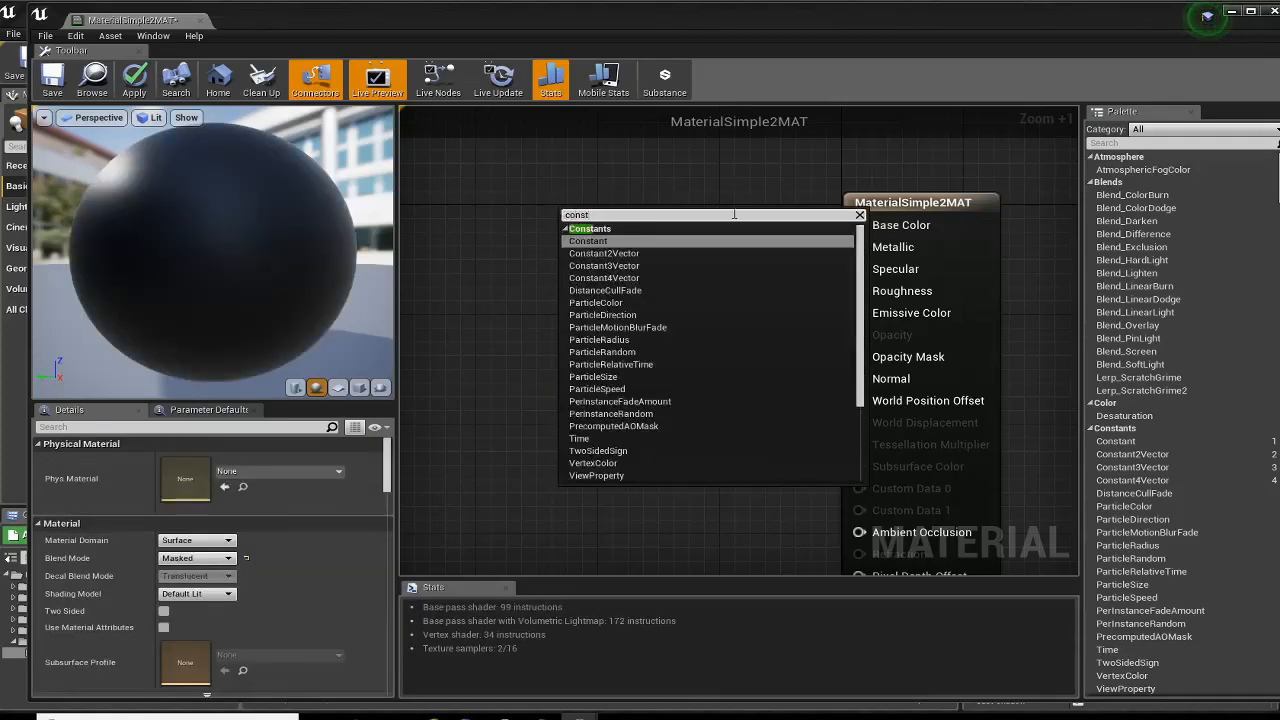
click(651, 265)
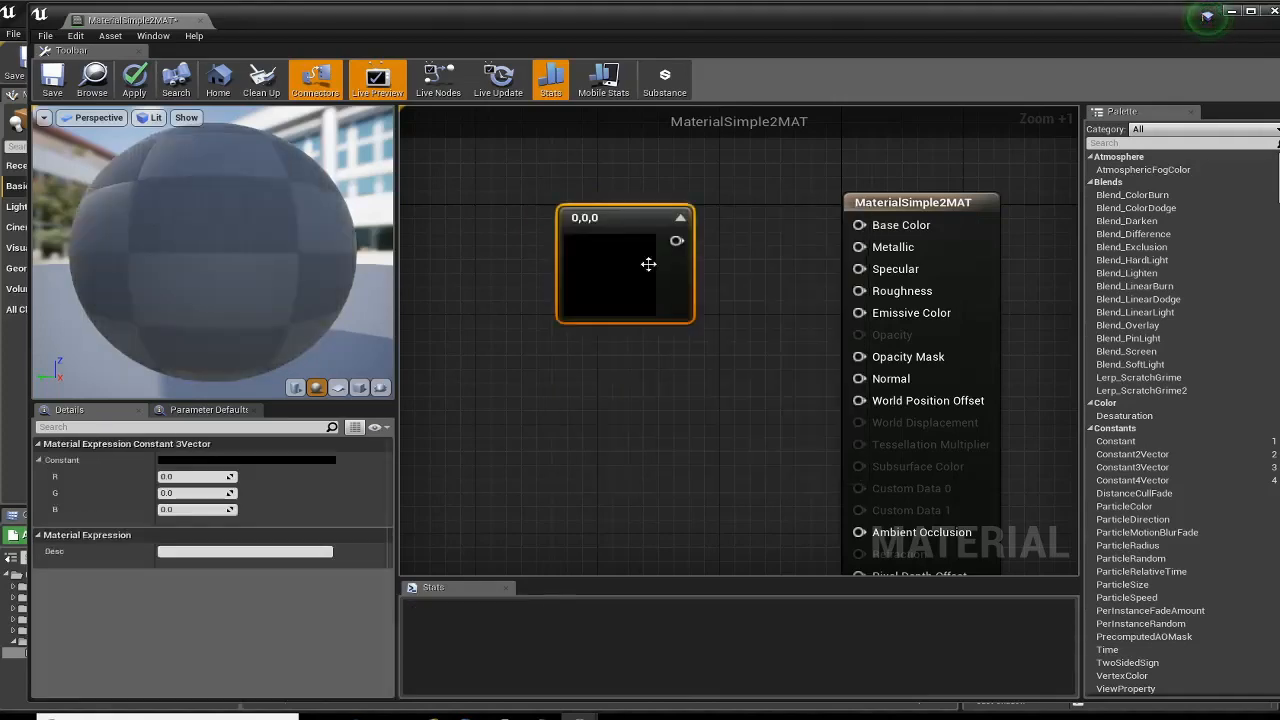
drag(670, 226, 859, 225)
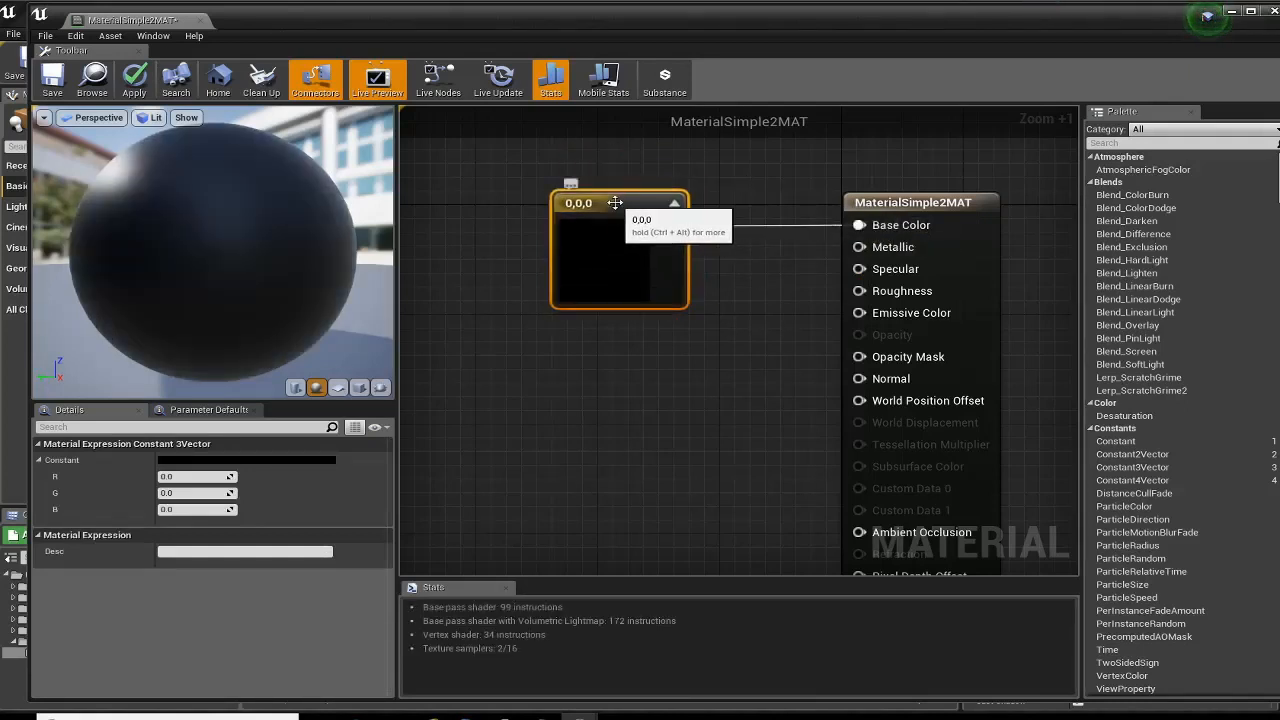
- Set the Constant3Vector colour to a red of about R 0.76, G 0.046, B 0.084
click(317, 460)
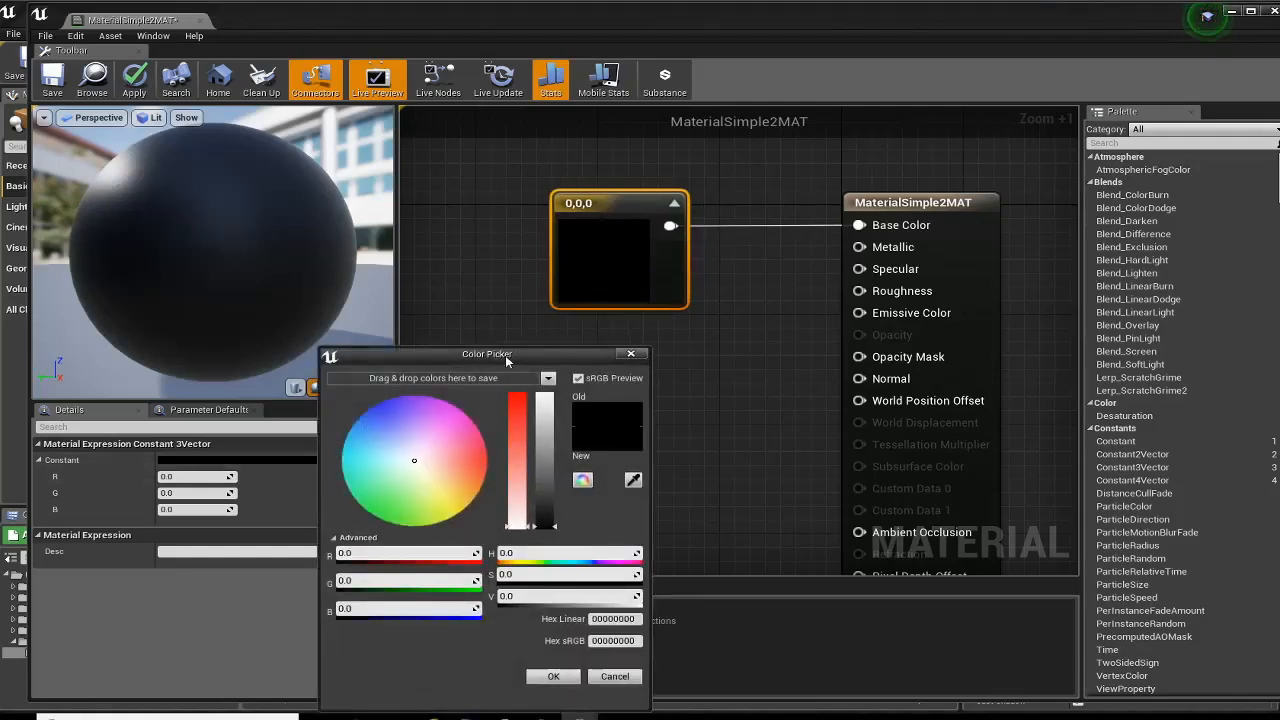
drag(507, 361, 671, 149)
drag(578, 254, 644, 247)
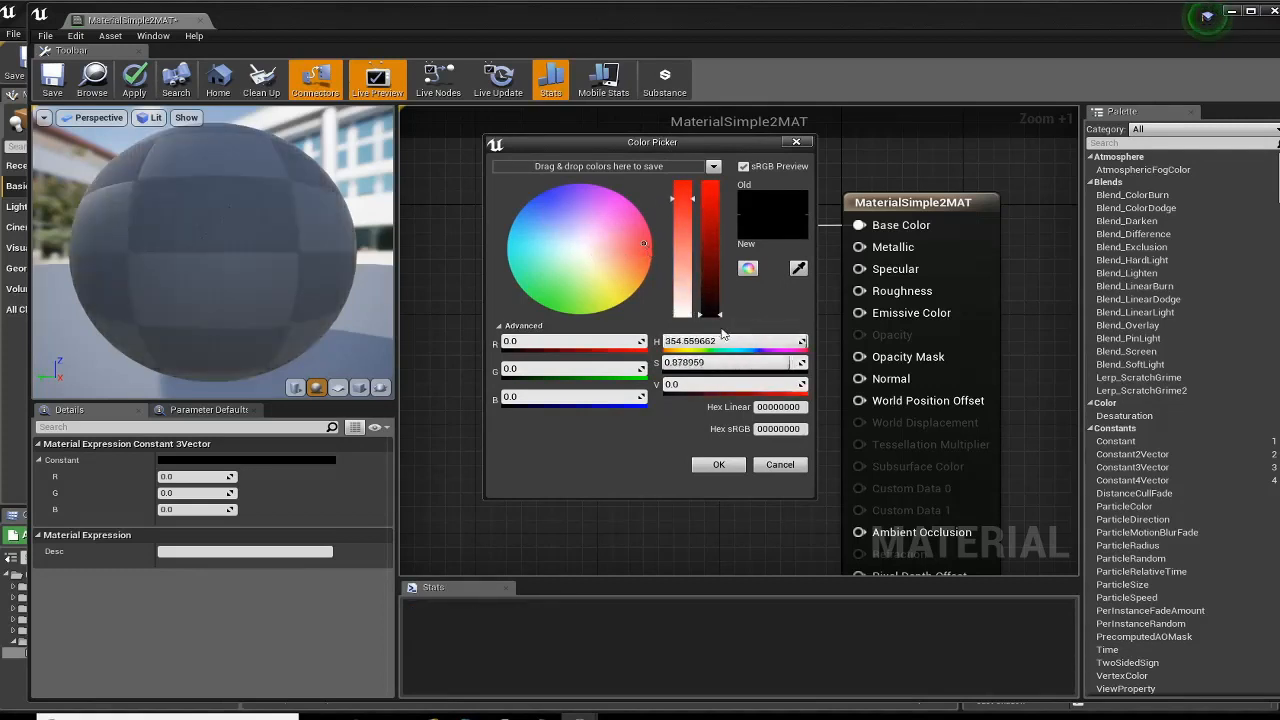
drag(719, 314, 720, 216)
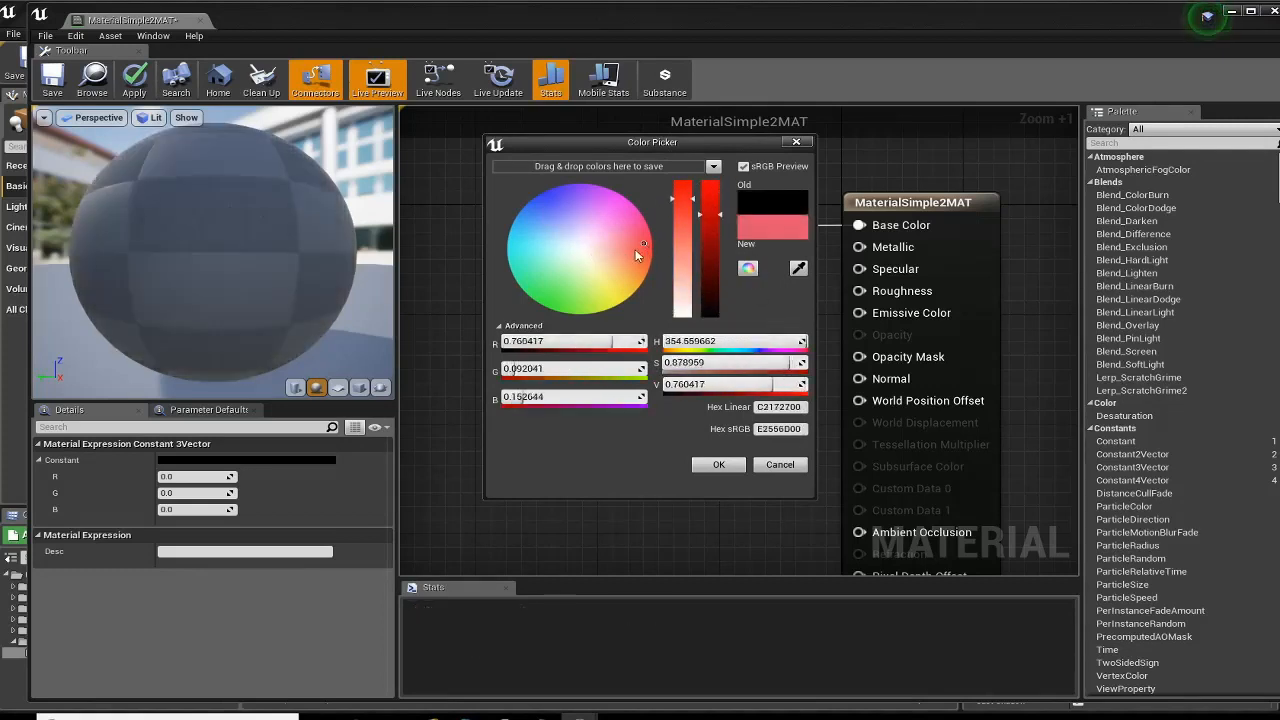
drag(641, 241, 646, 244)
click(718, 464)
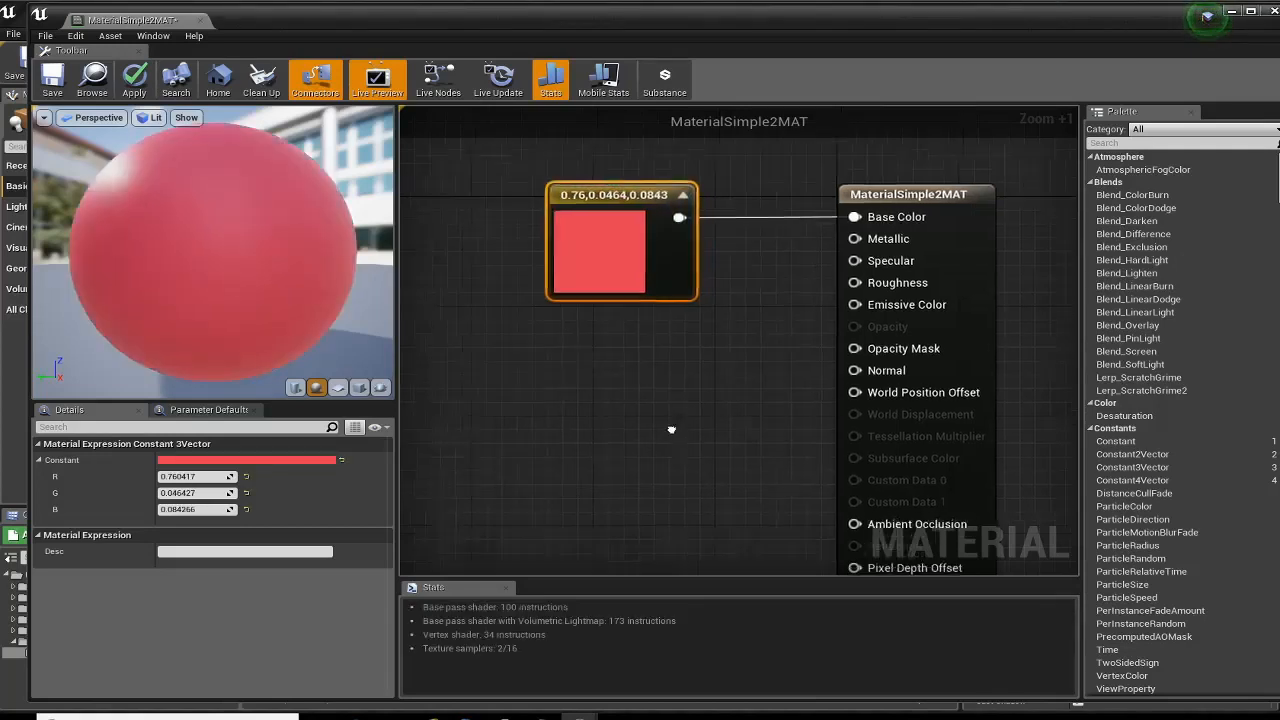
- Select the material's result node and move it slightly closer to the Constant3Vector node
right_drag(668, 434, 652, 400)
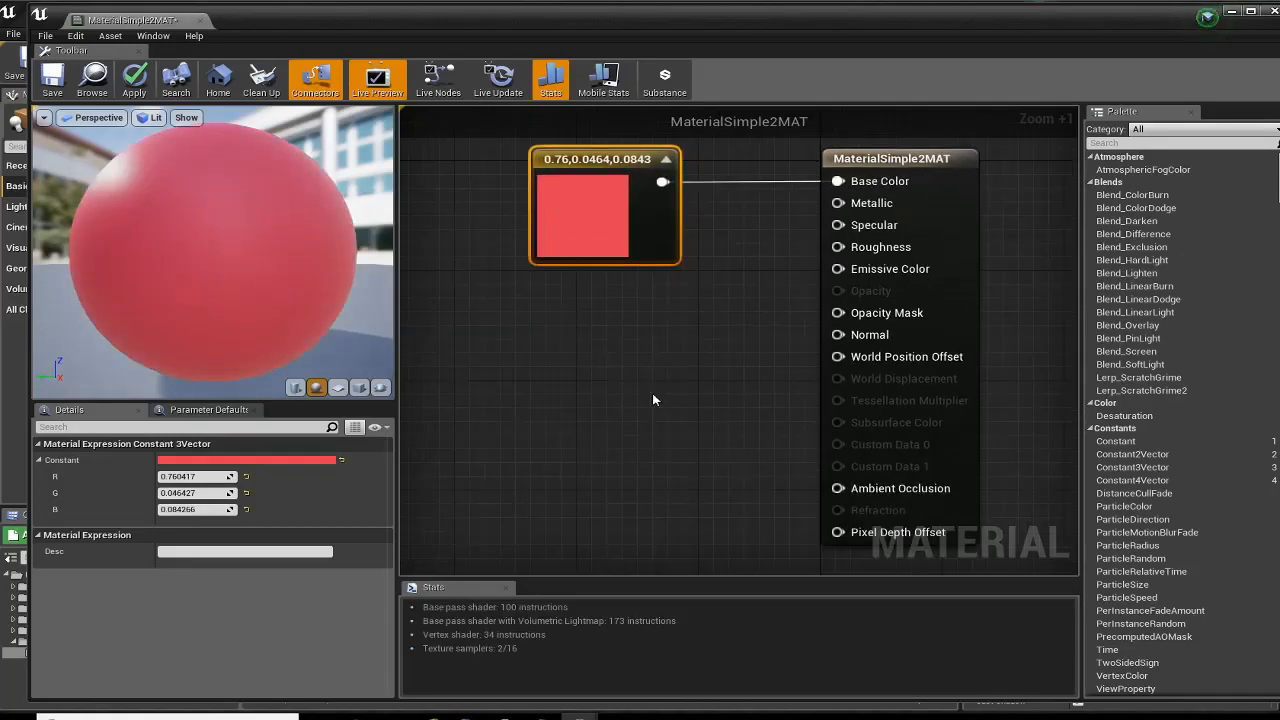
click(857, 175)
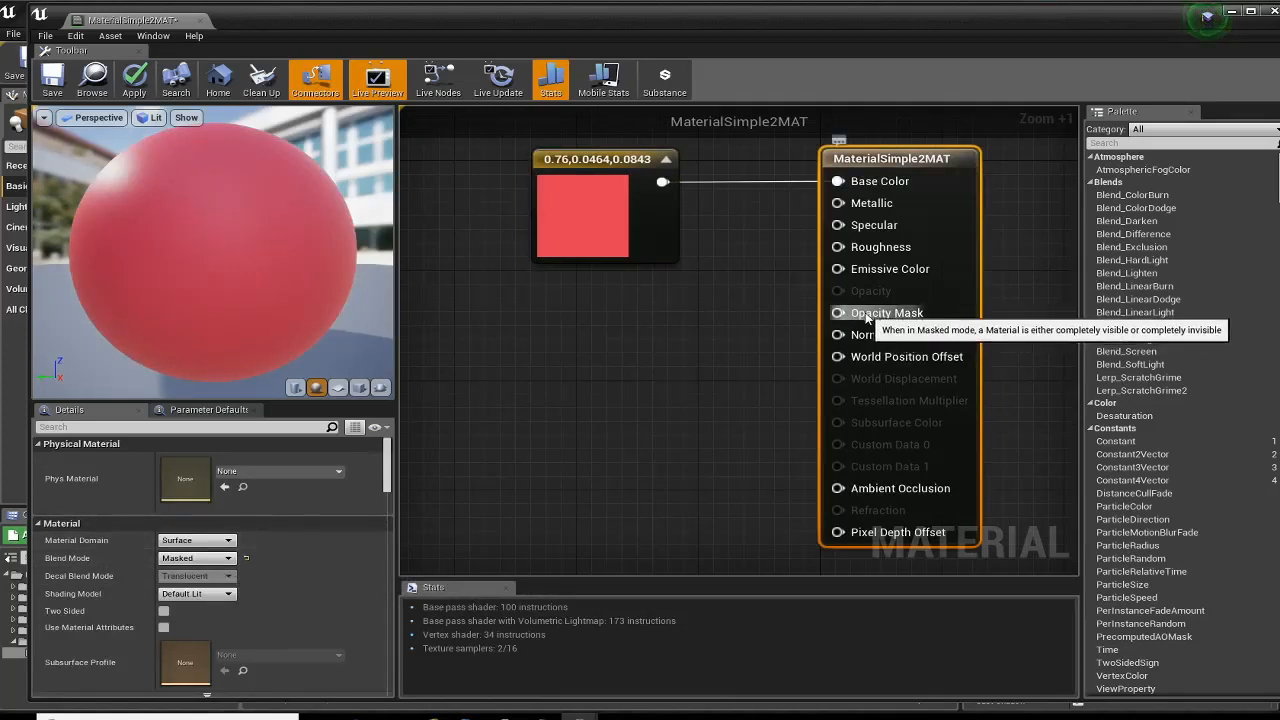
right_drag(683, 386, 715, 385)
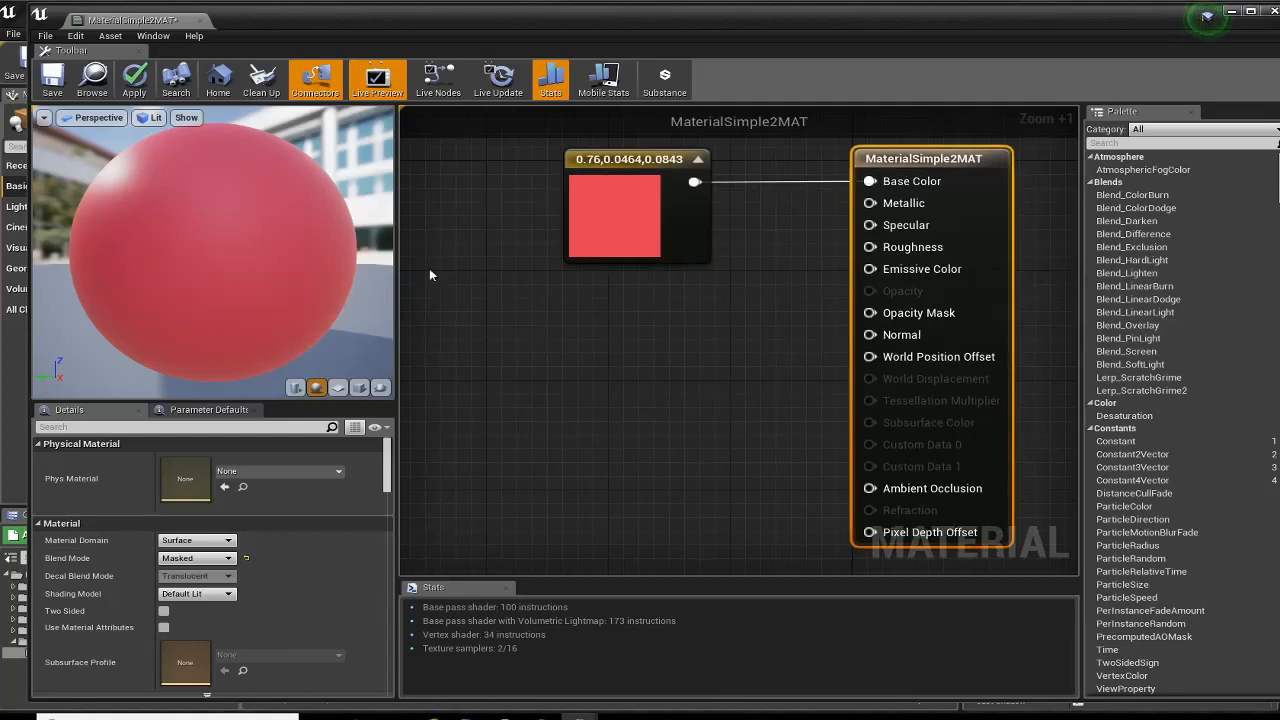
drag(154, 203, 335, 208)
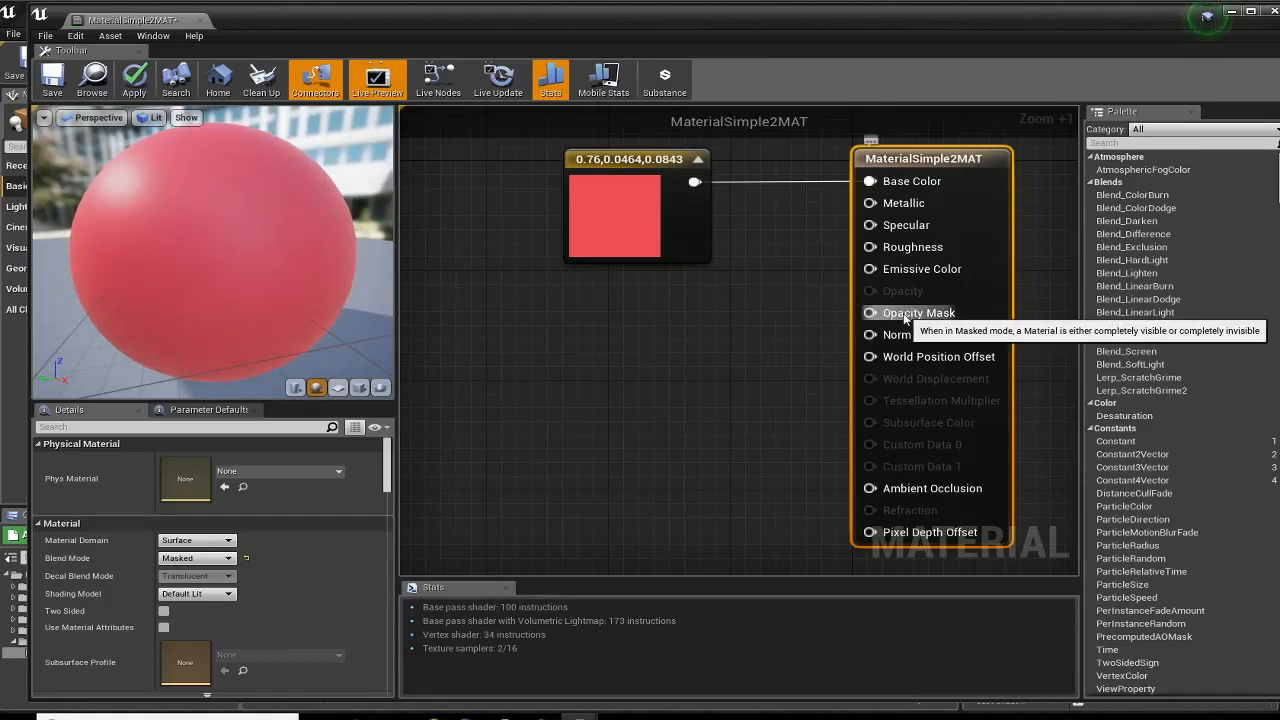
drag(905, 158, 890, 158)
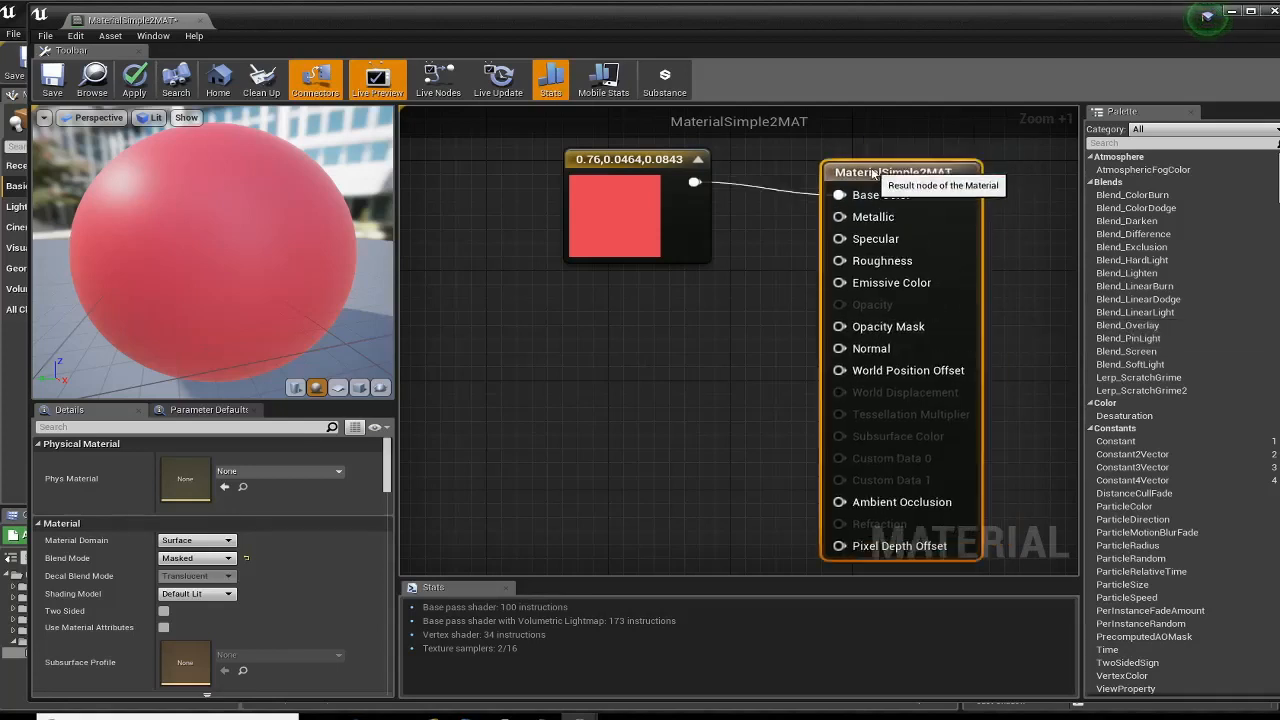
- Look through the material's translucency settings and filter its details by "opac" to find the opacity options
scroll(150, 540, down, 5)
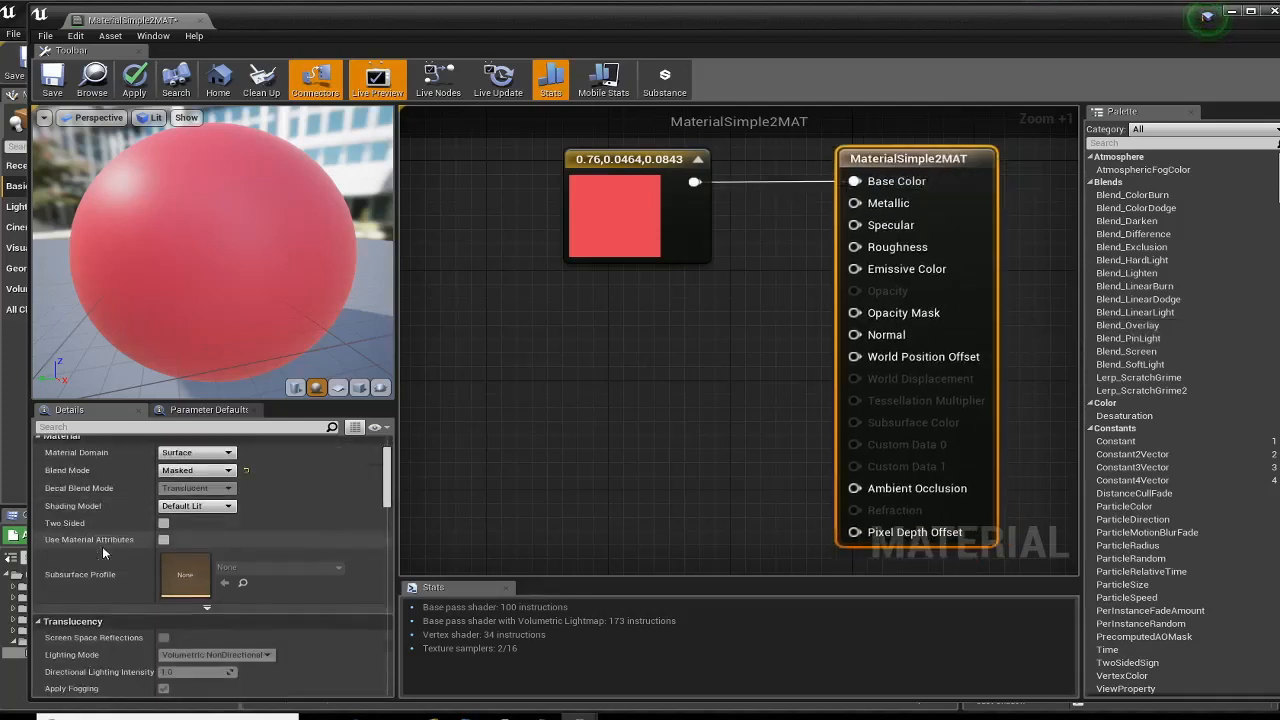
scroll(102, 546, down, 1)
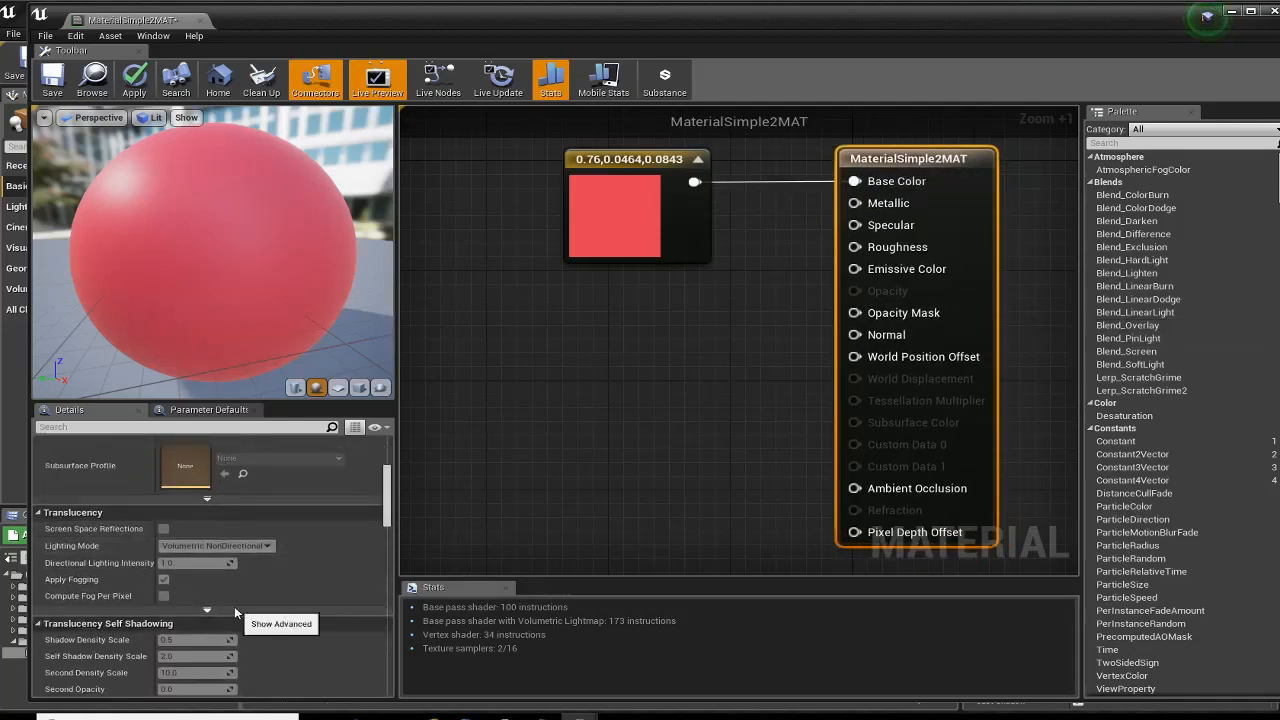
click(229, 607)
scroll(229, 608, down, 5)
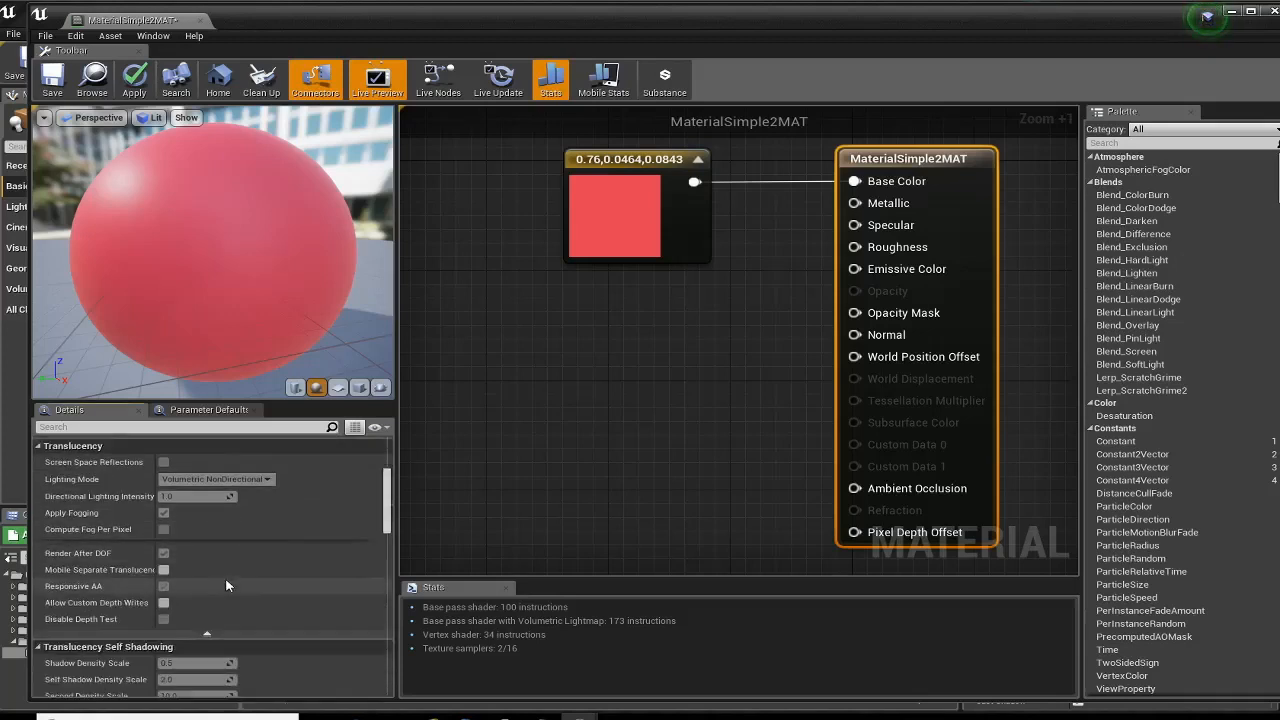
scroll(229, 585, down, 5)
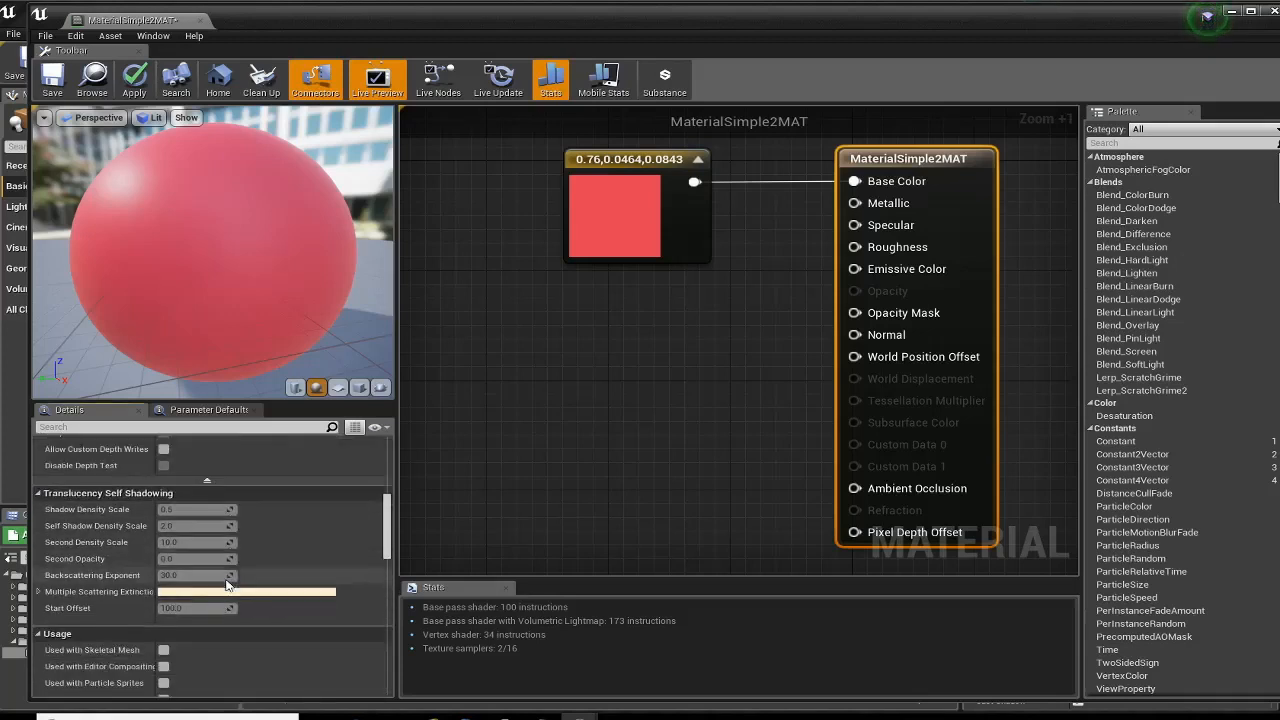
scroll(226, 585, up, 3)
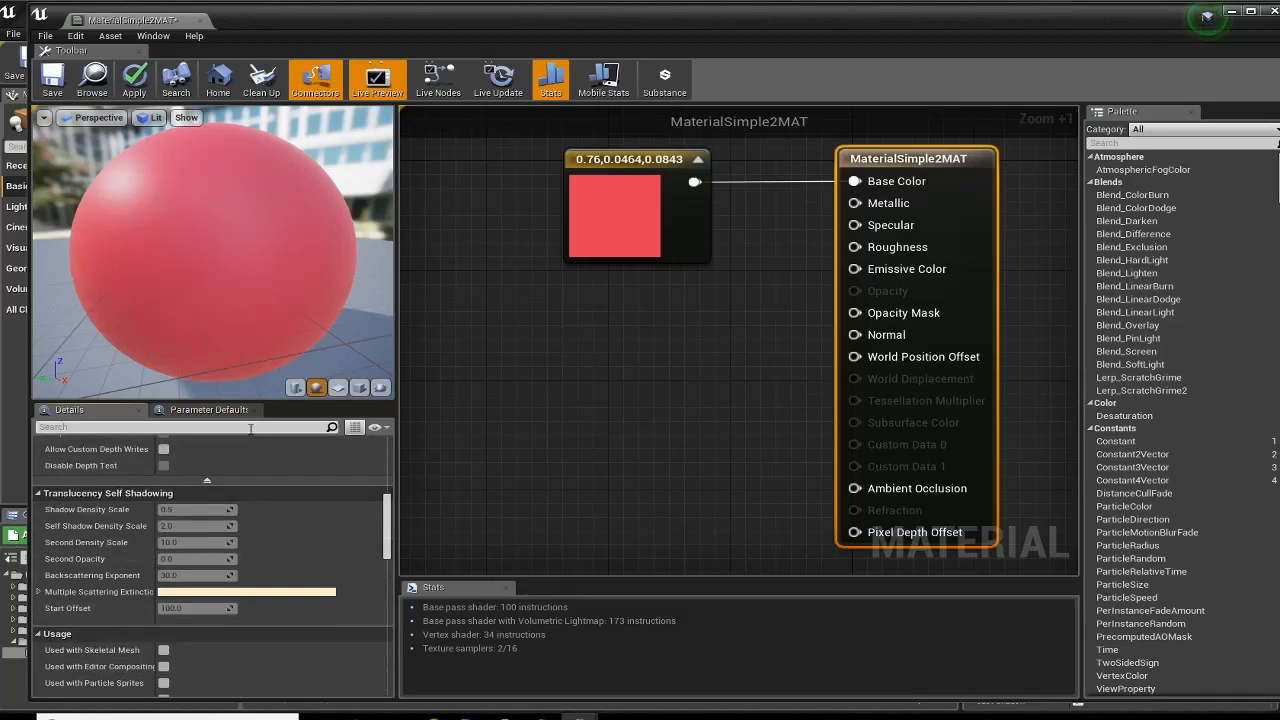
click(250, 427)
text(osp)
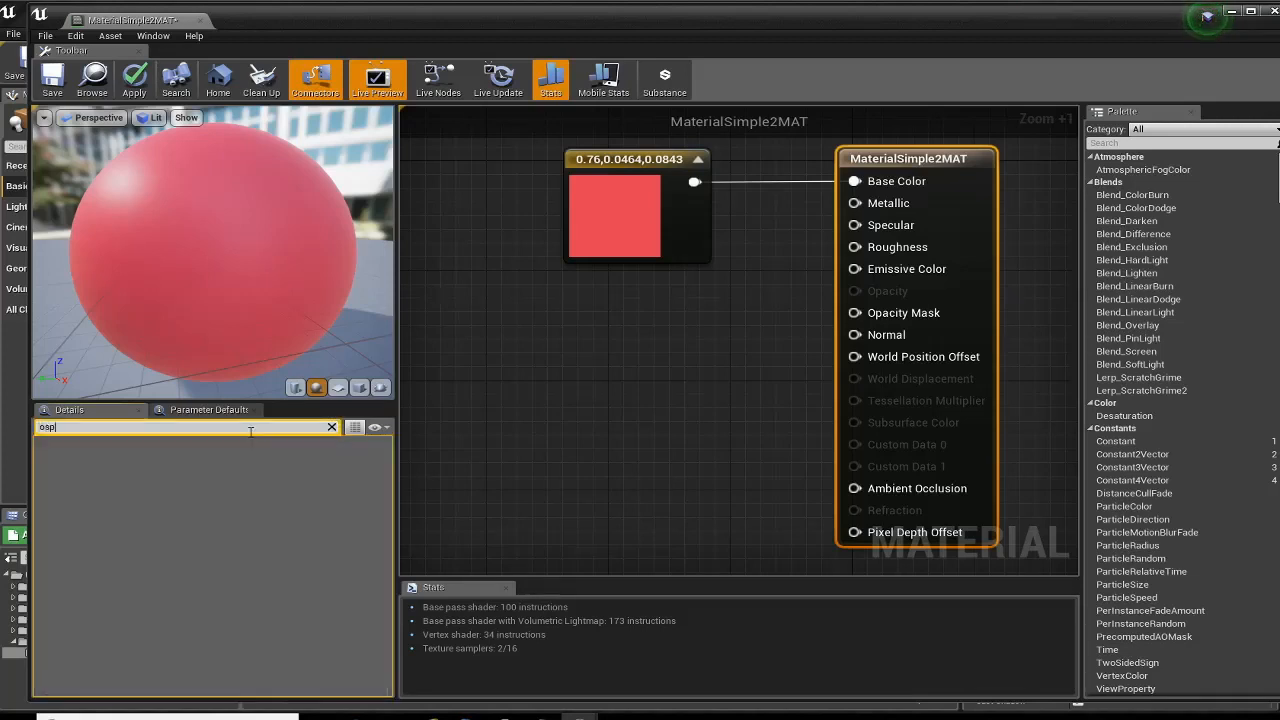
key(BackSpace)
key(BackSpace)
text(pac)
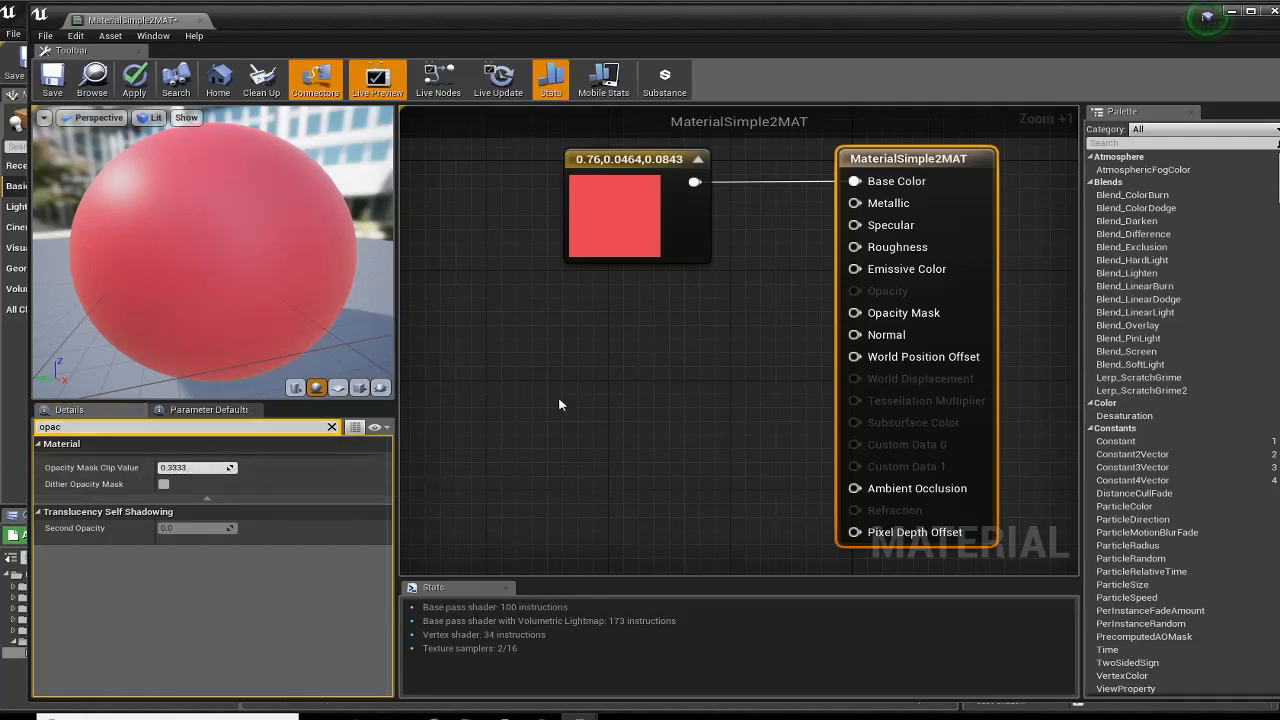
- Connect a new Constant node to the Opacity Mask input, clear the details filter and set the constant to 1
right_drag(559, 404, 634, 377)
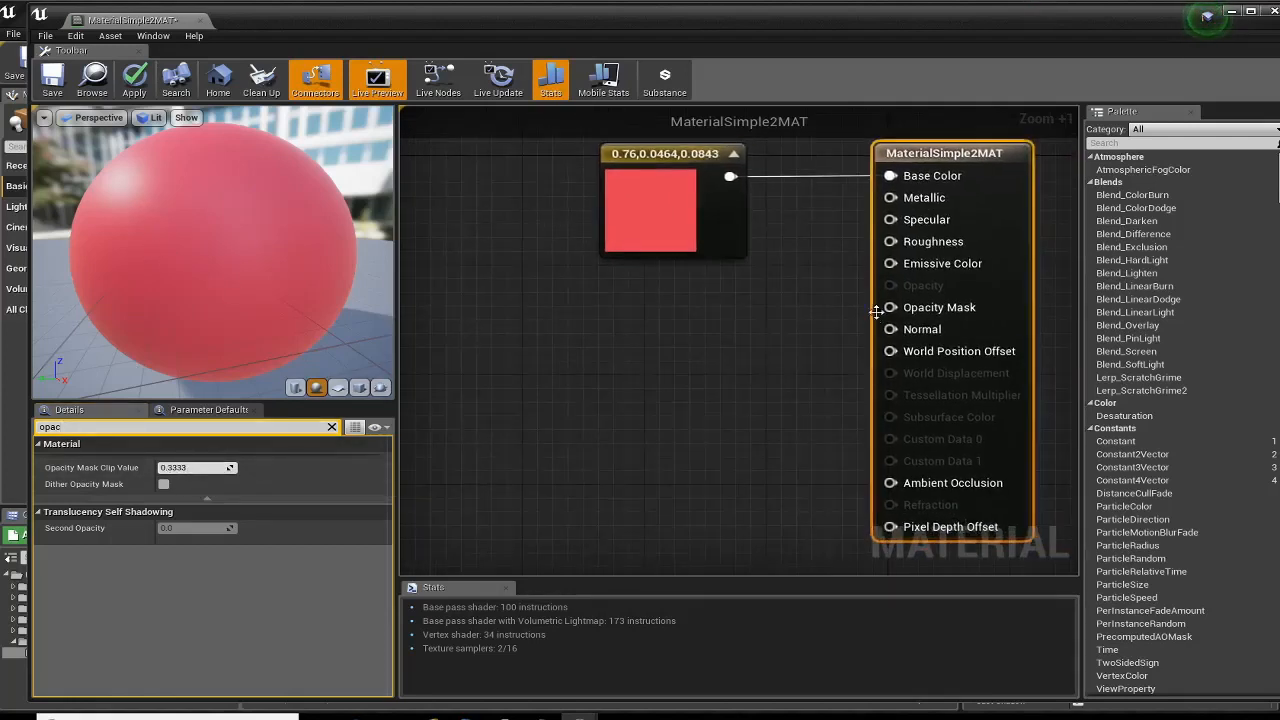
drag(890, 307, 635, 367)
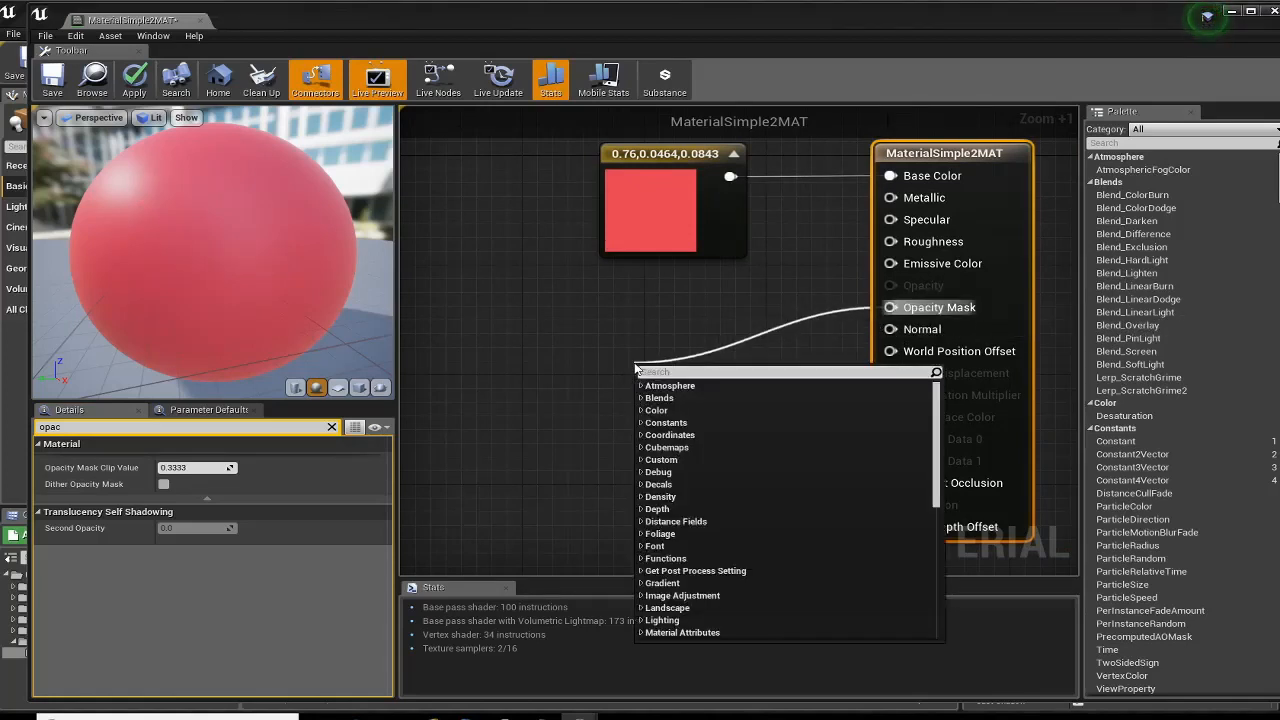
text(constant)
key(Return)
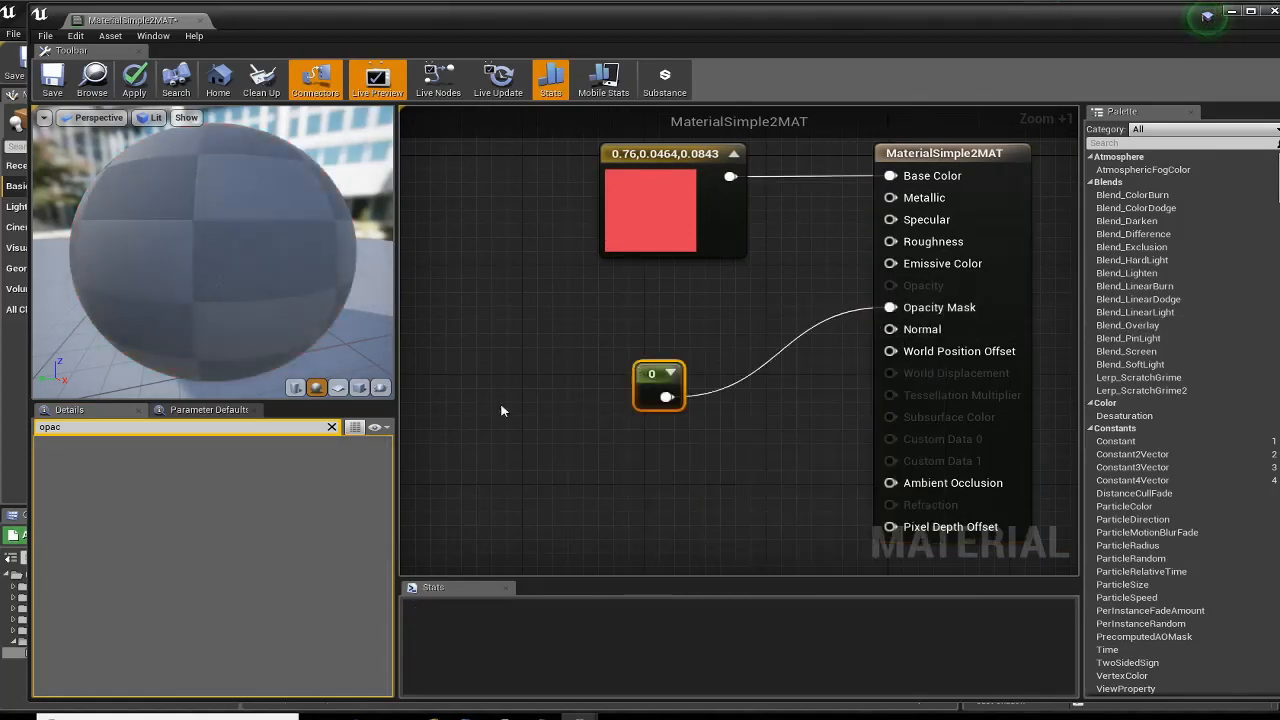
click(332, 427)
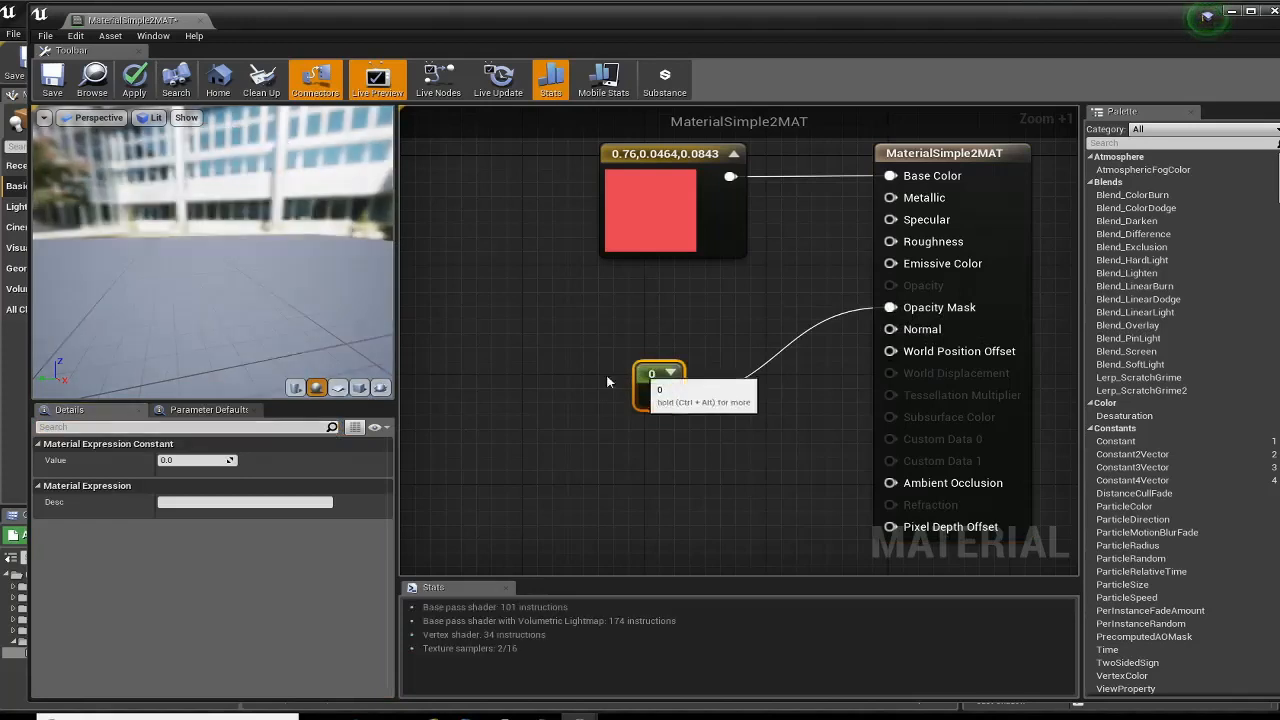
drag(172, 460, 278, 385)
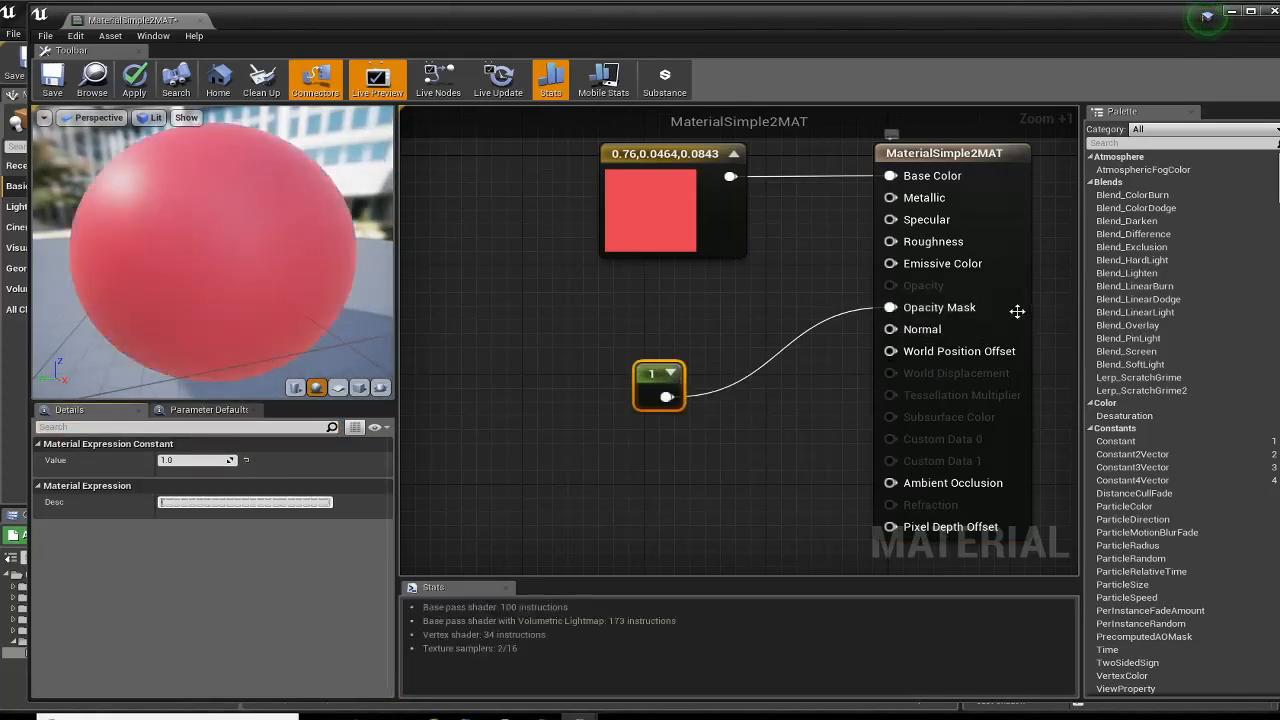
drag(163, 207, 265, 208)
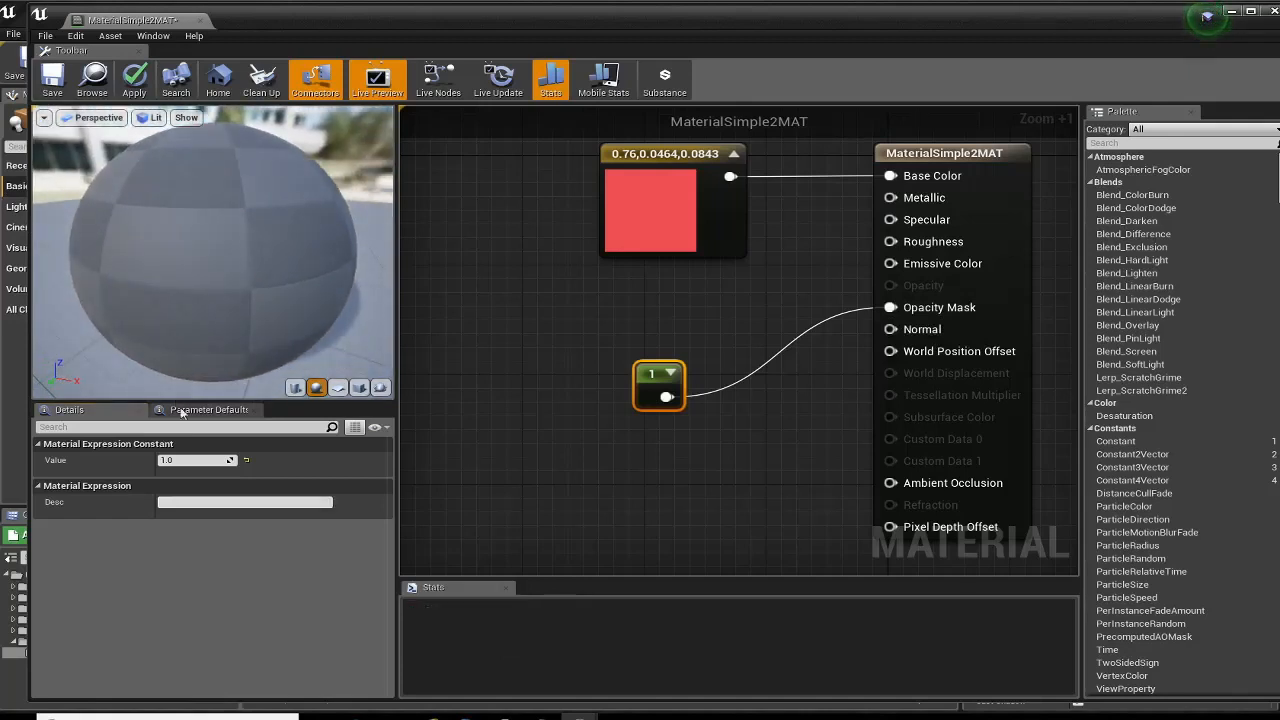
- Check the parameter defaults, then find the Opacity Mask Clip Value in the result node's material details and read its description
click(212, 410)
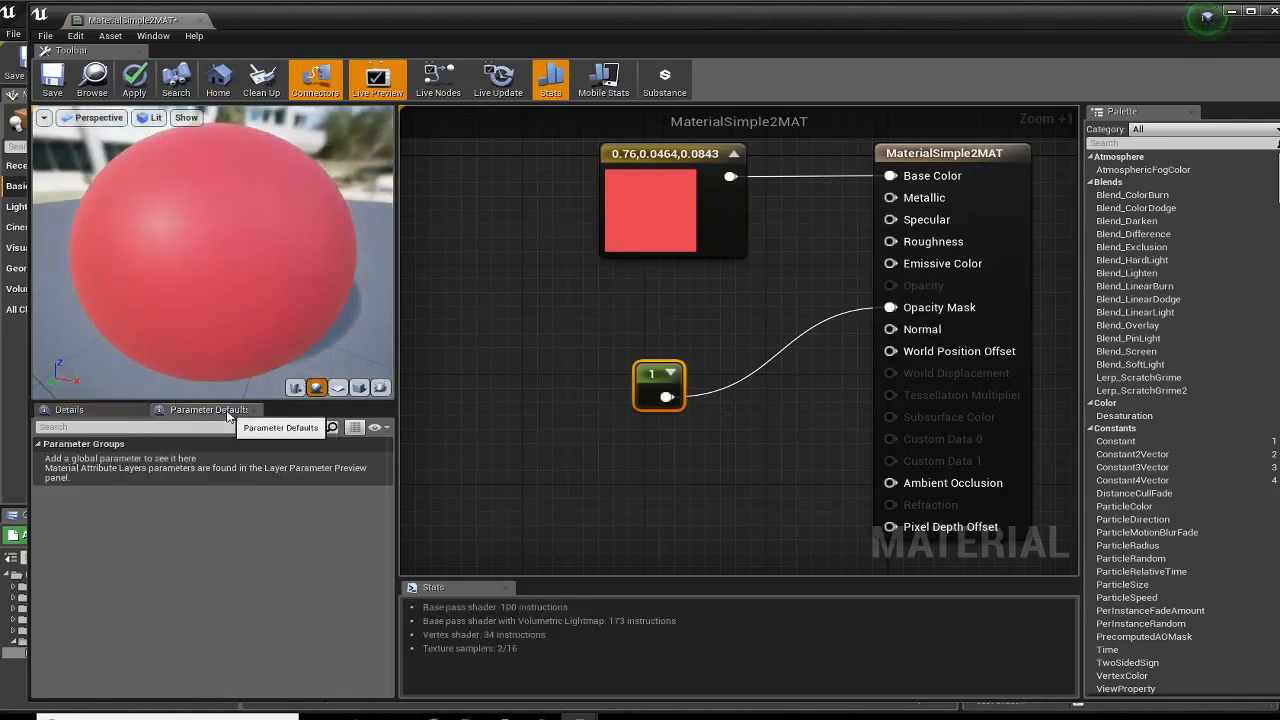
click(1004, 160)
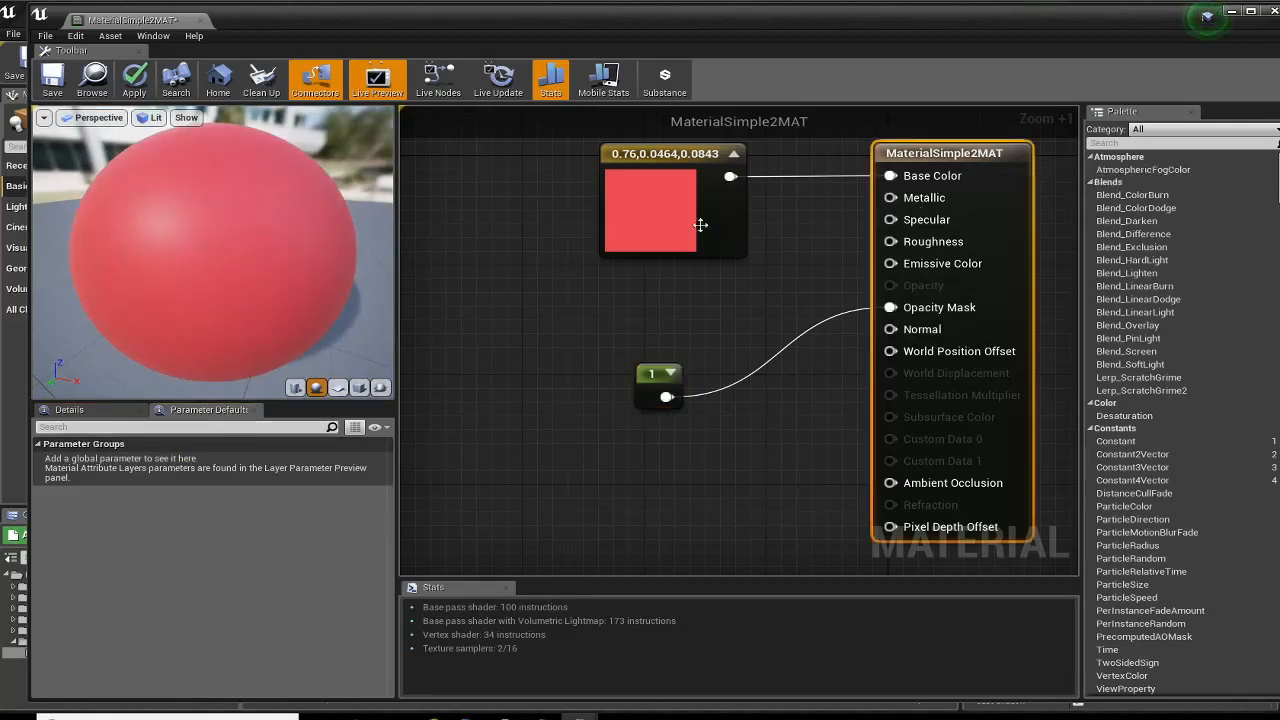
click(275, 429)
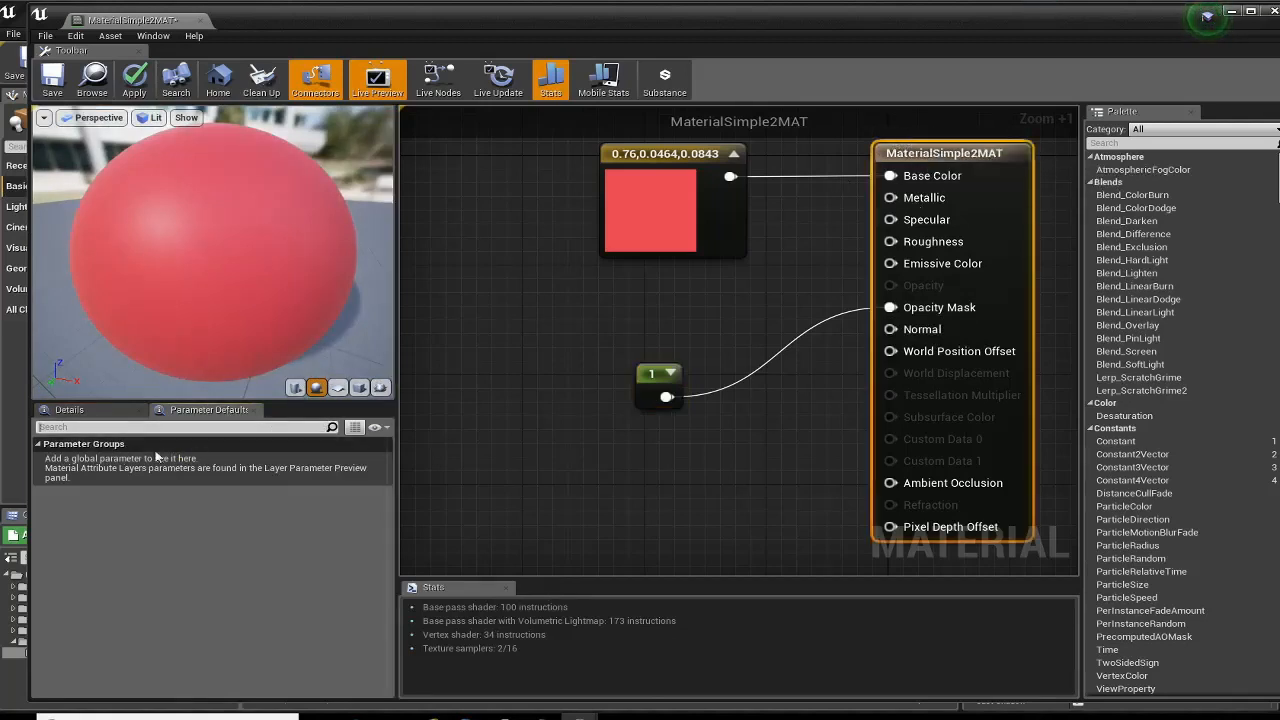
click(41, 446)
click(41, 446)
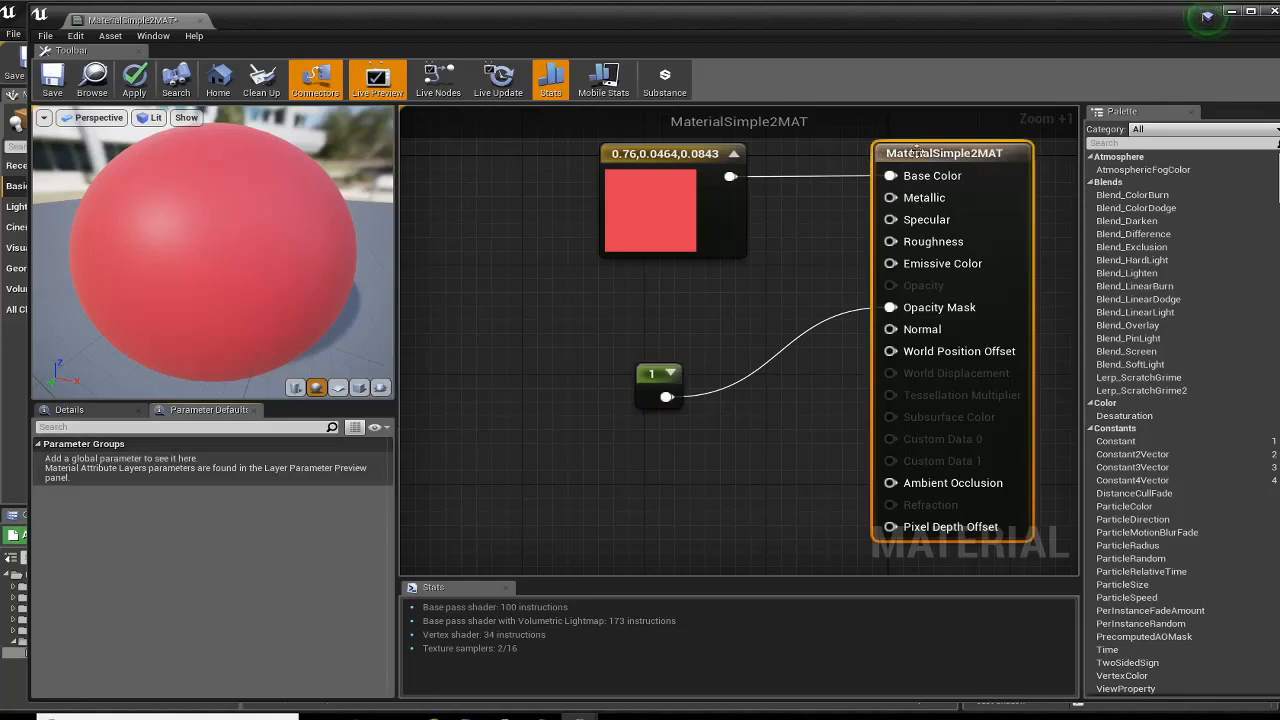
click(70, 410)
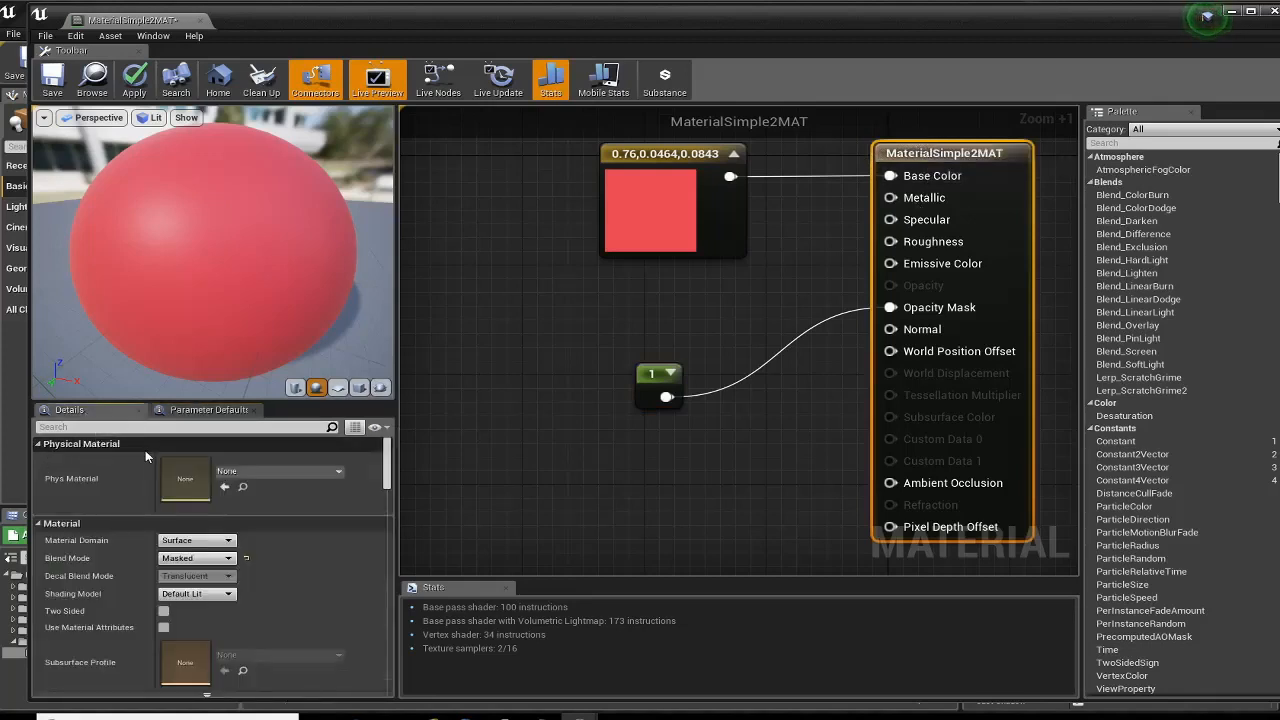
scroll(145, 450, down, 2)
click(192, 620)
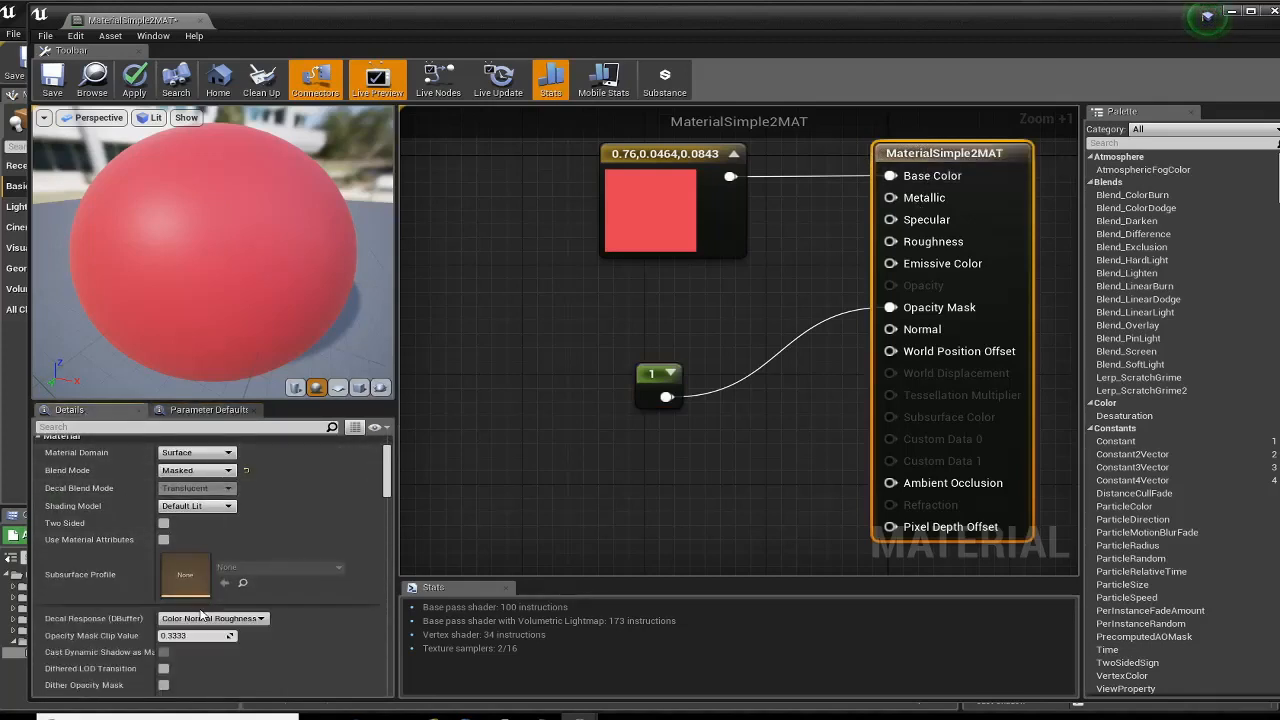
scroll(178, 600, down, 1)
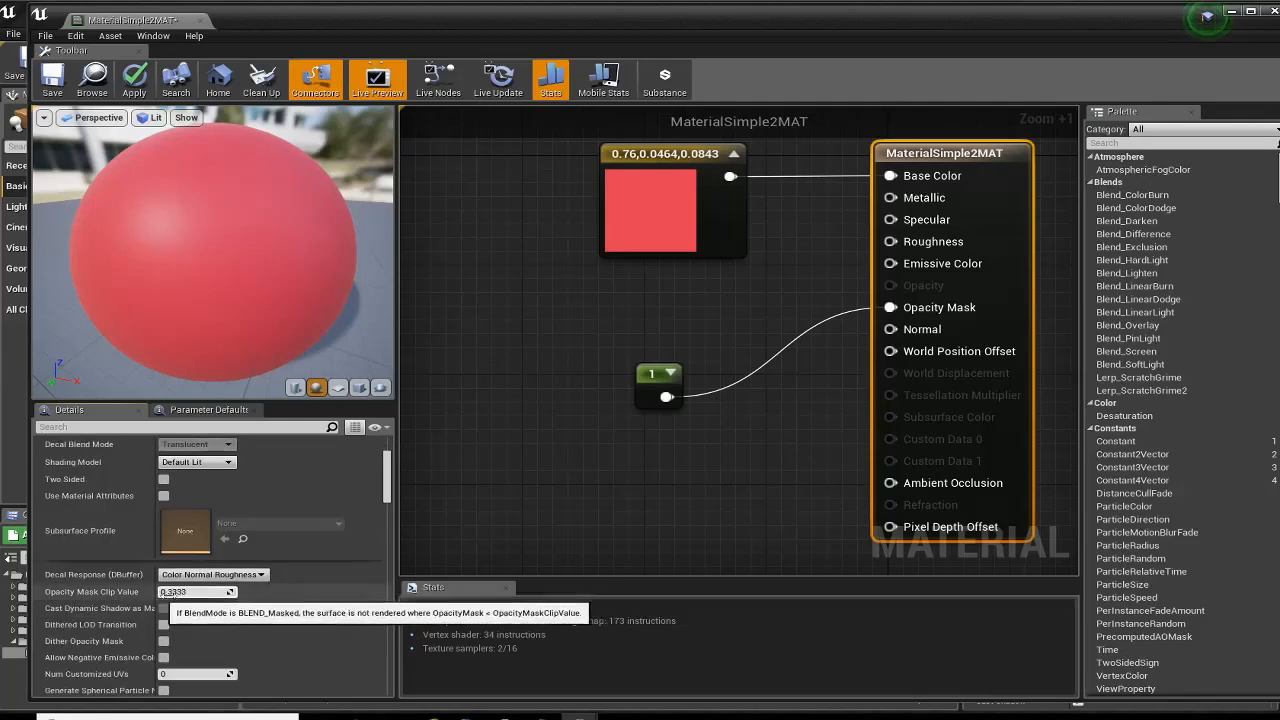
- Set the Opacity Mask constant to 0.2 and place its node just below the Constant3Vector node
right_drag(541, 474, 520, 542)
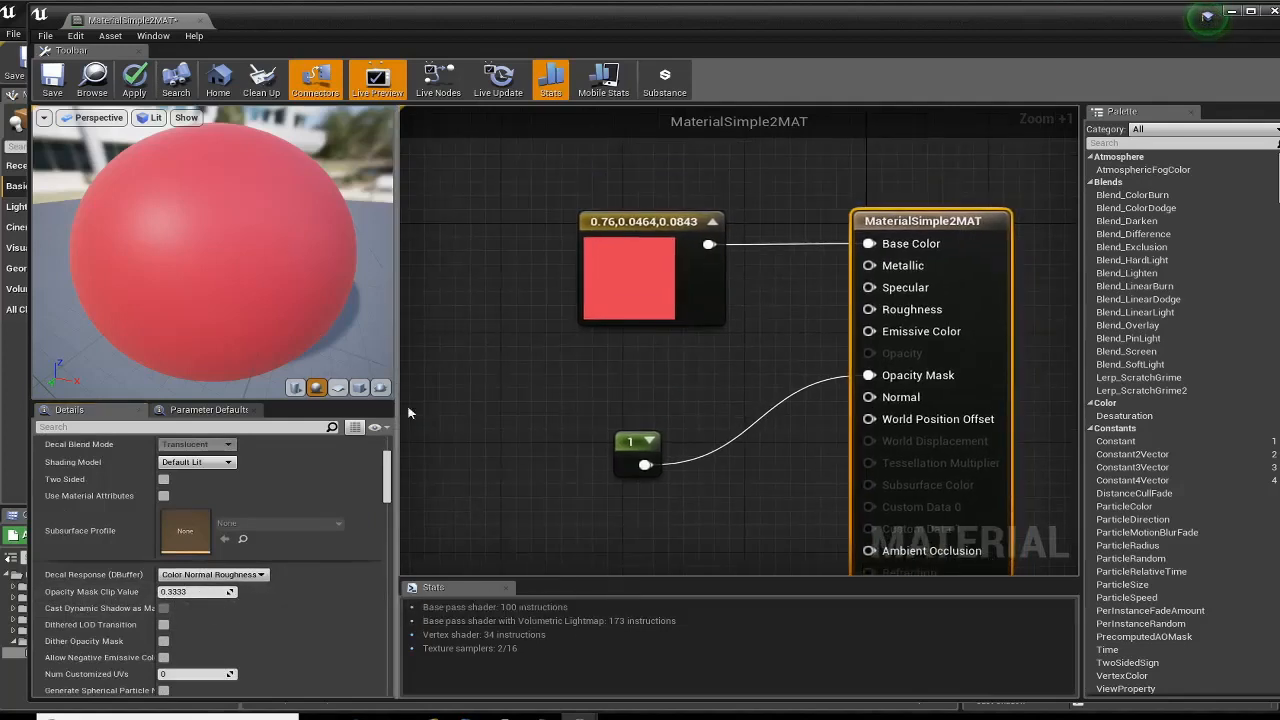
drag(626, 440, 634, 406)
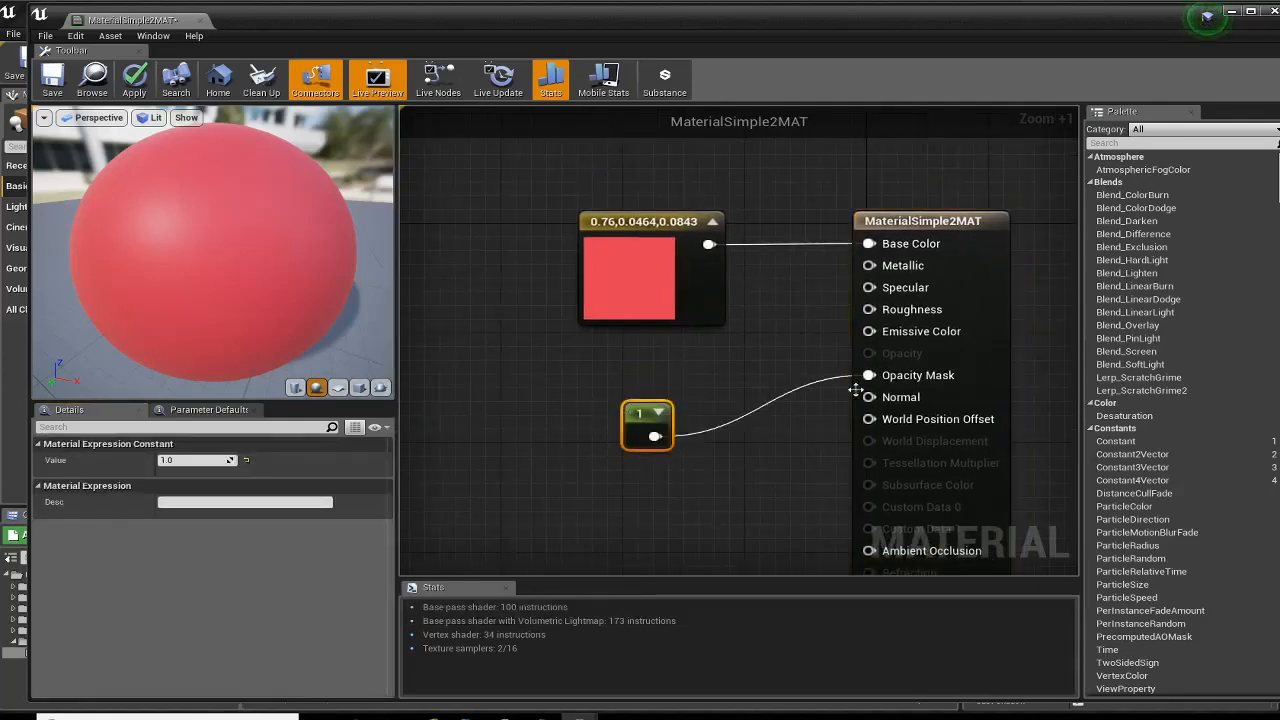
click(190, 461)
text(0.2)
key(Return)
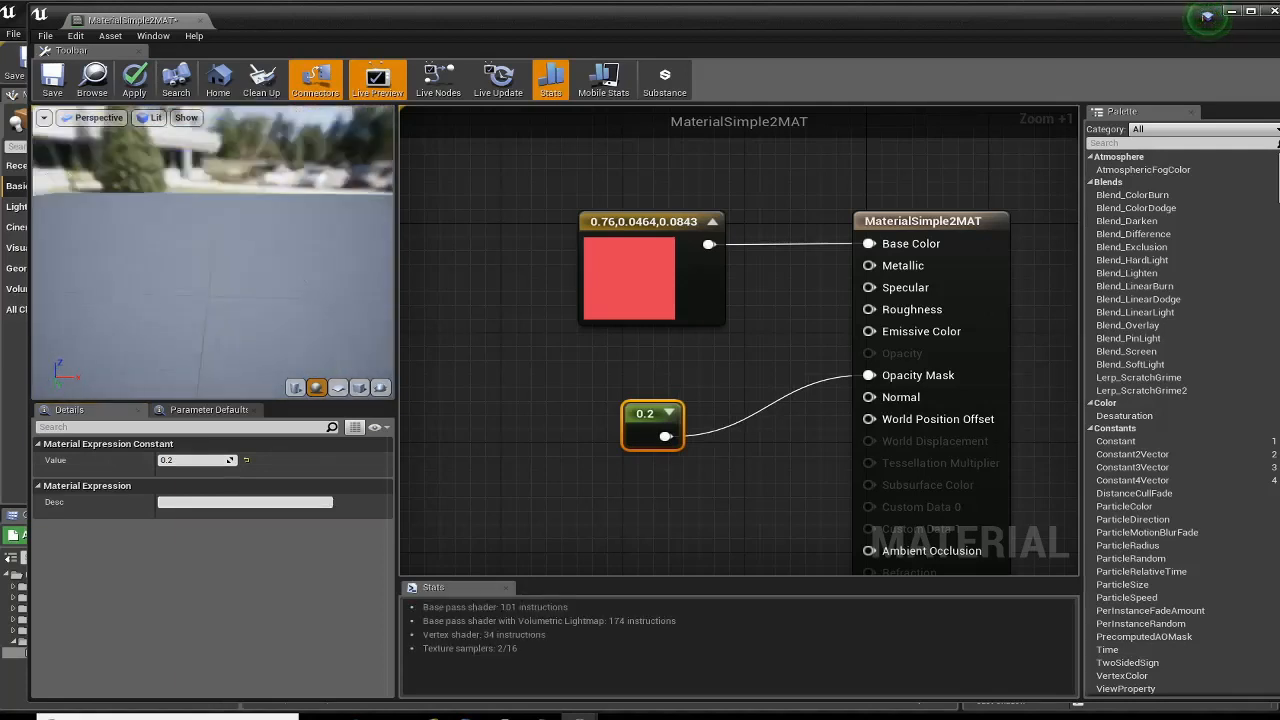
drag(151, 250, 151, 250)
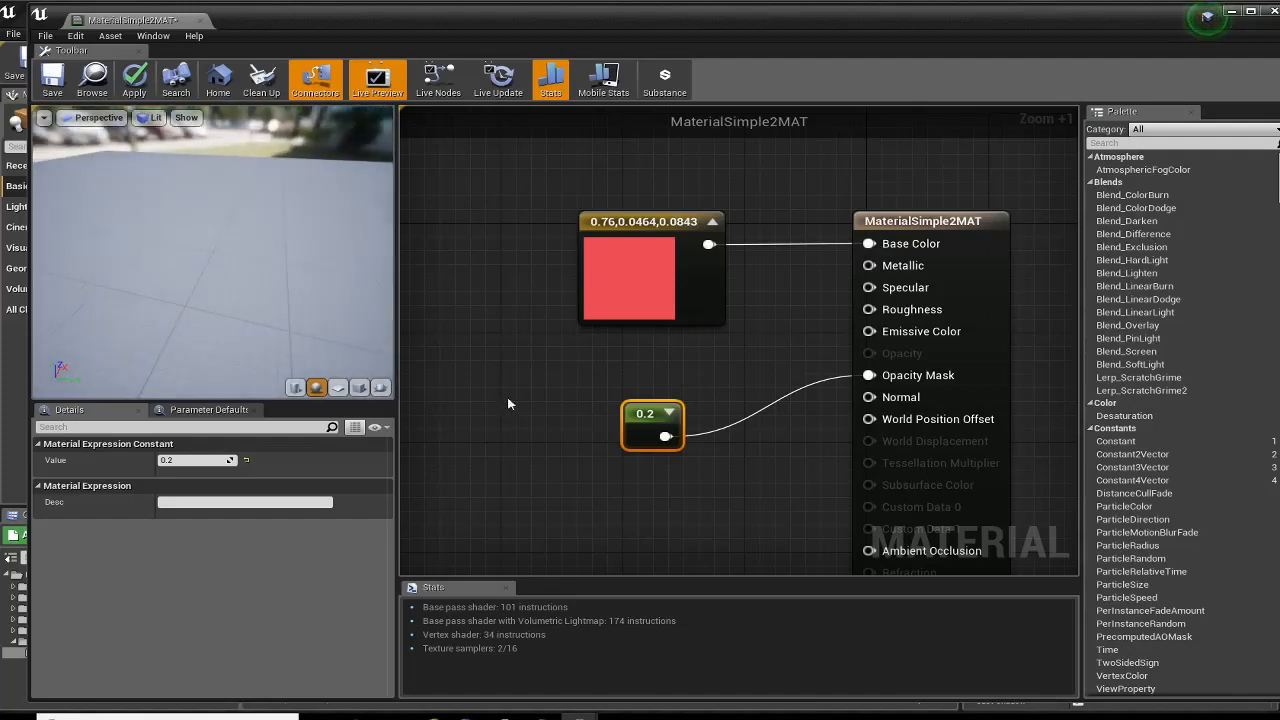
right_drag(508, 404, 541, 316)
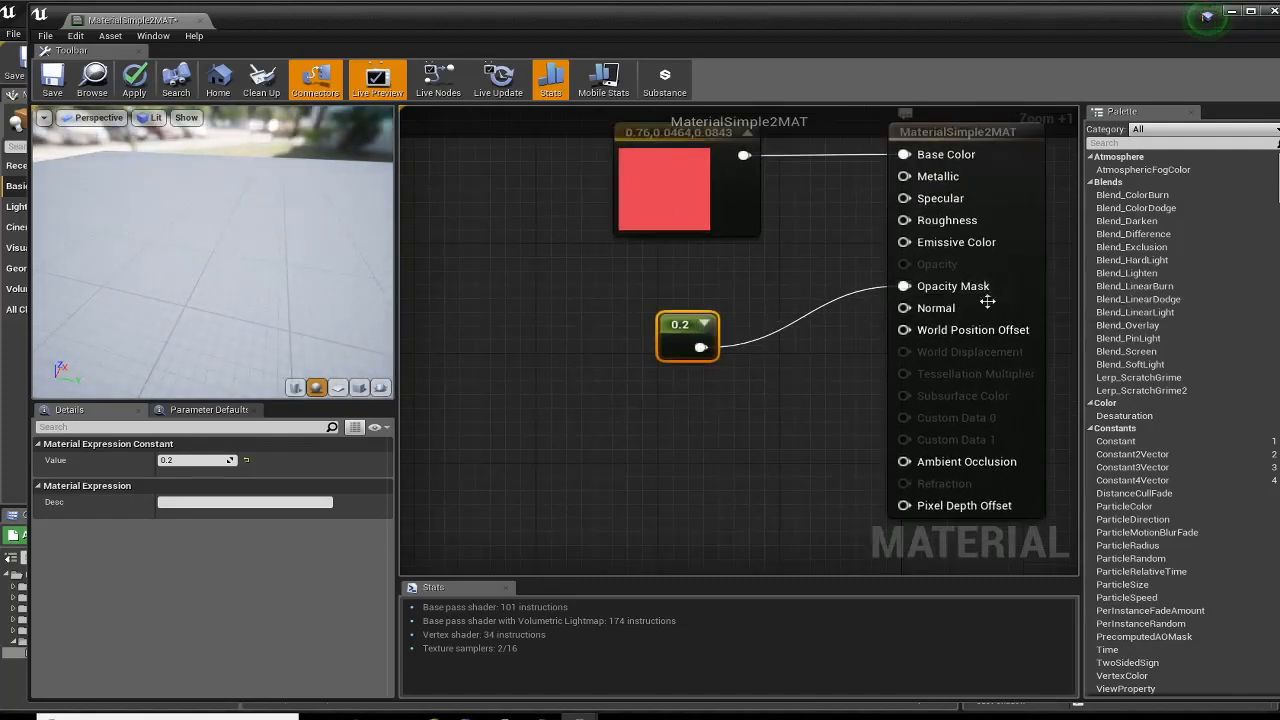
drag(689, 338, 705, 298)
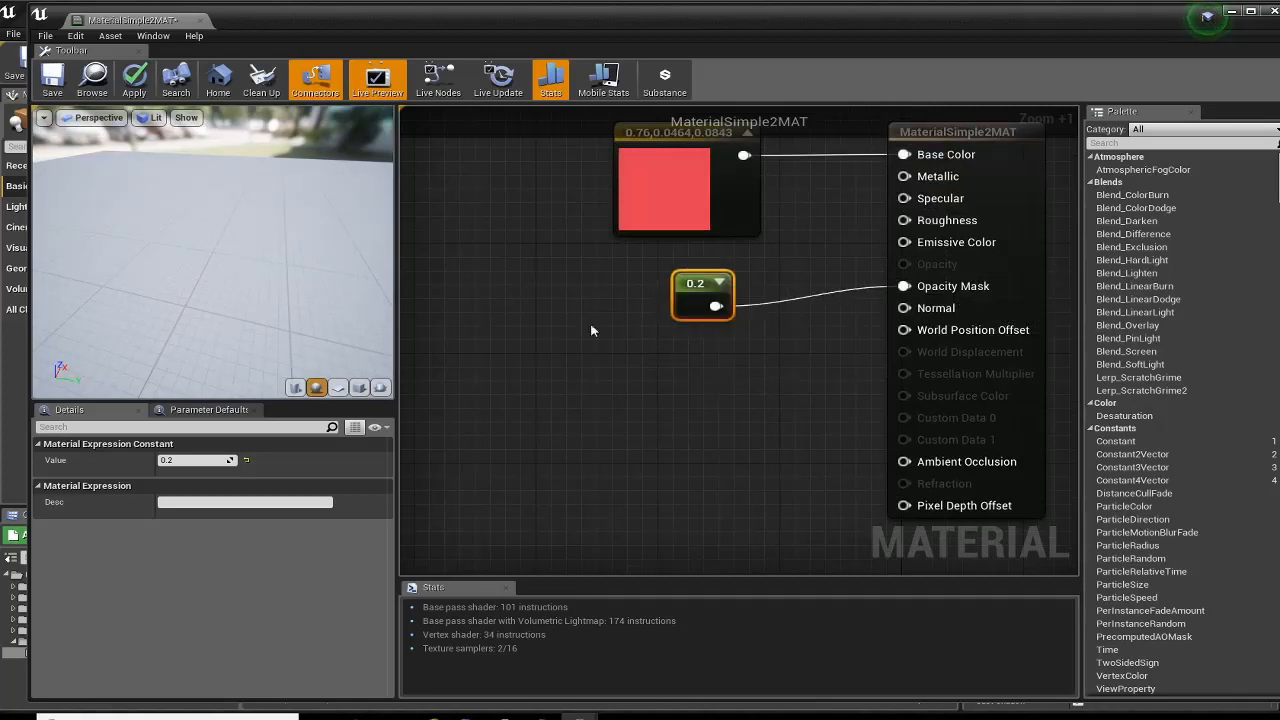
- Add a TextureSample node below and beside the 0.2 constant in the material graph
right_click(539, 340)
text(texture sam)
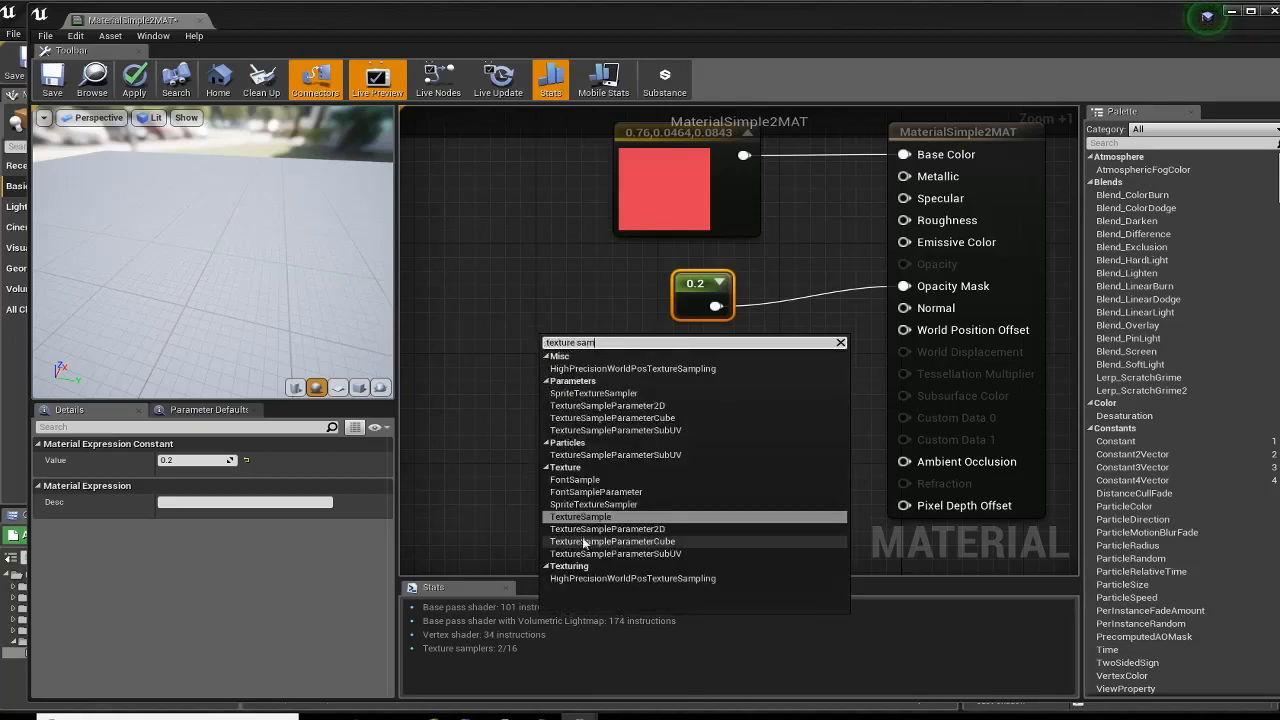
key(Return)
drag(584, 314, 568, 300)
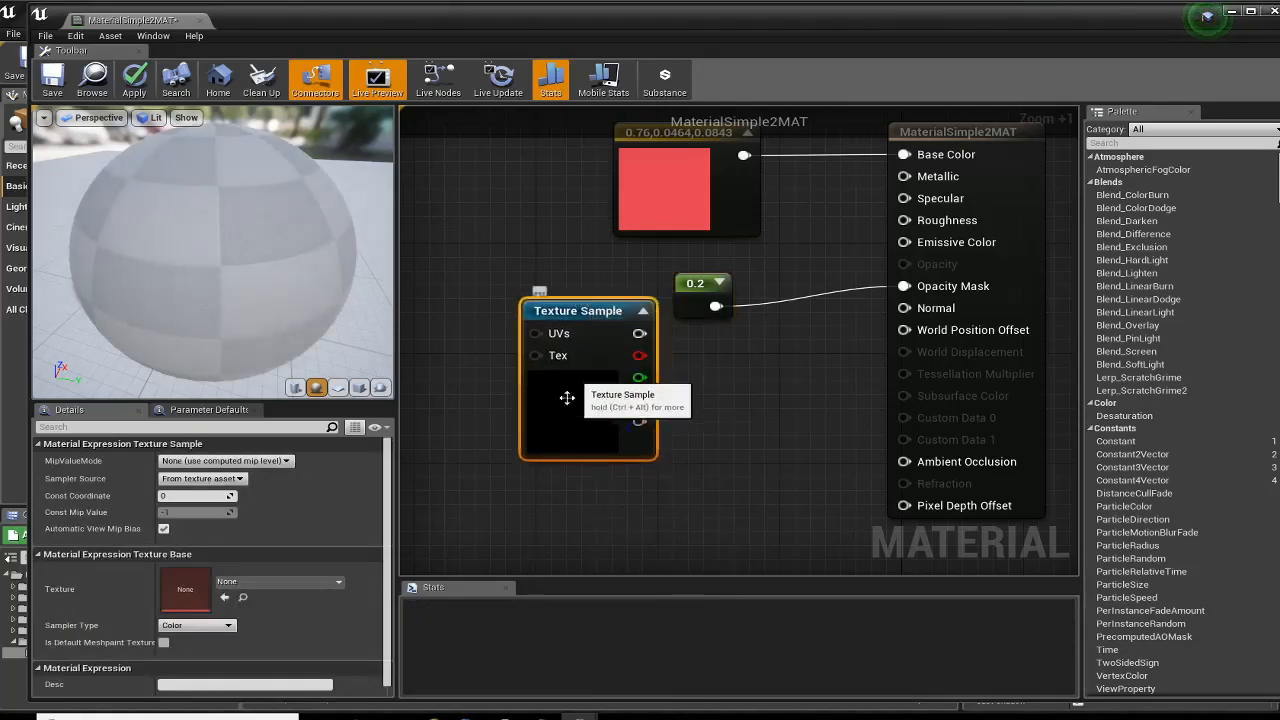
- Assign the T_MacroVariation texture to the Texture Sample node
click(298, 581)
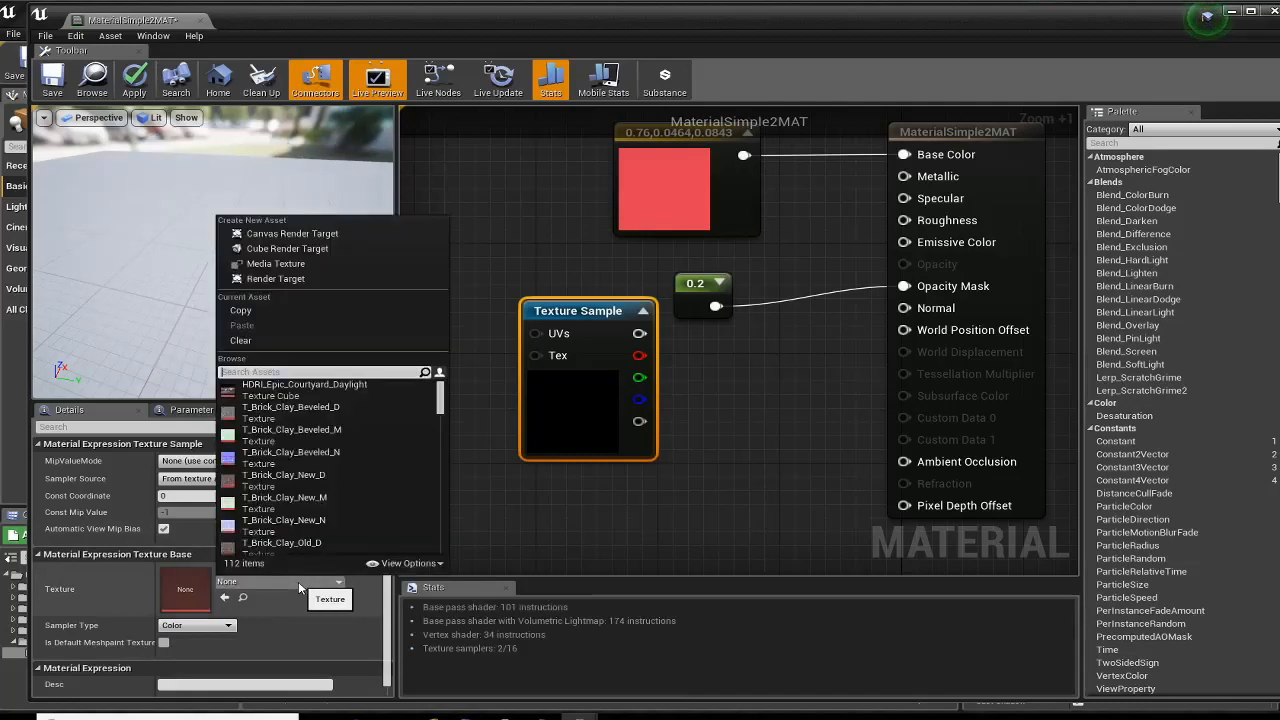
text(var)
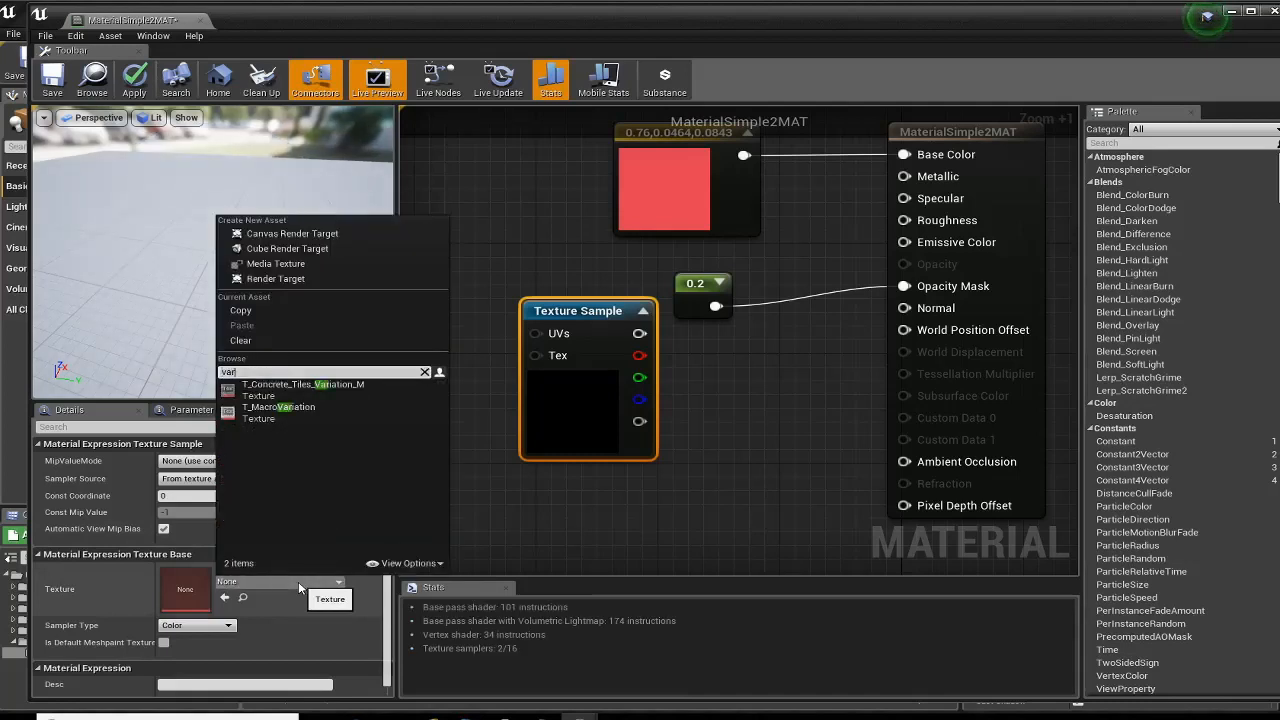
click(282, 413)
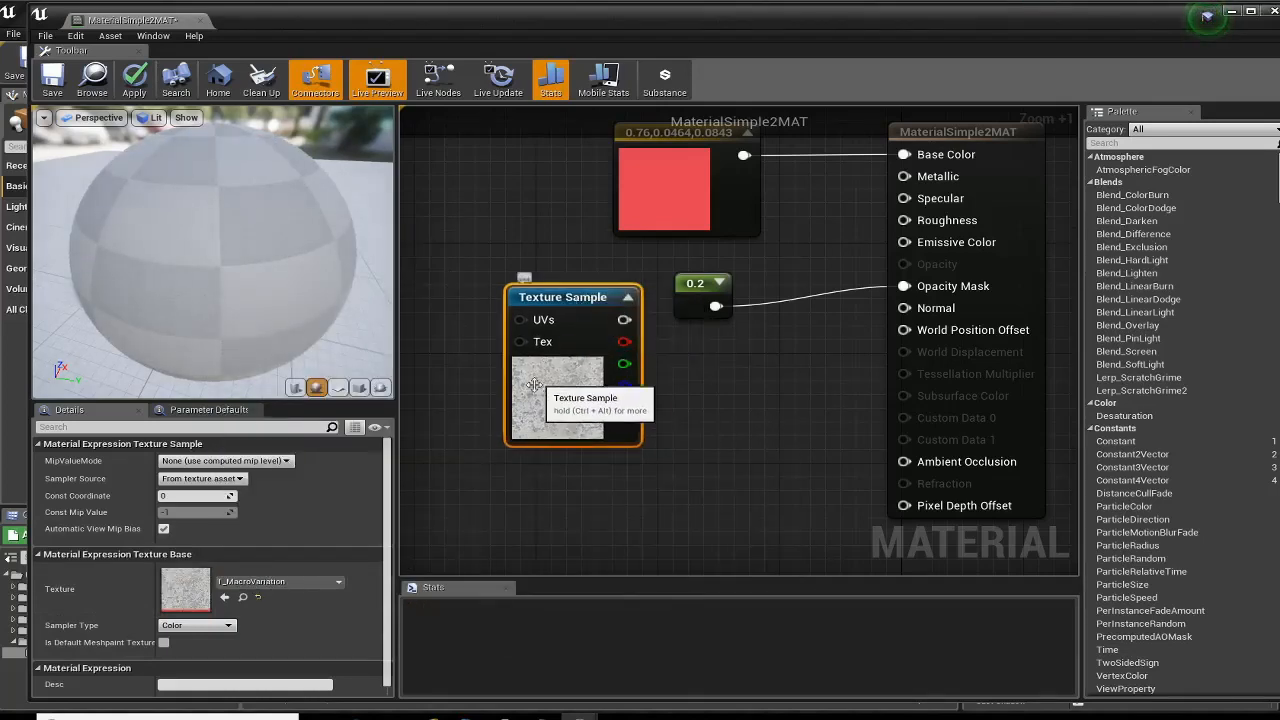
- Delete the 0.2 constant and connect the Texture Sample's main colour output to Opacity Mask, placing the node below the Constant3Vector
scroll(534, 385, up, 2)
scroll(534, 385, down, 1)
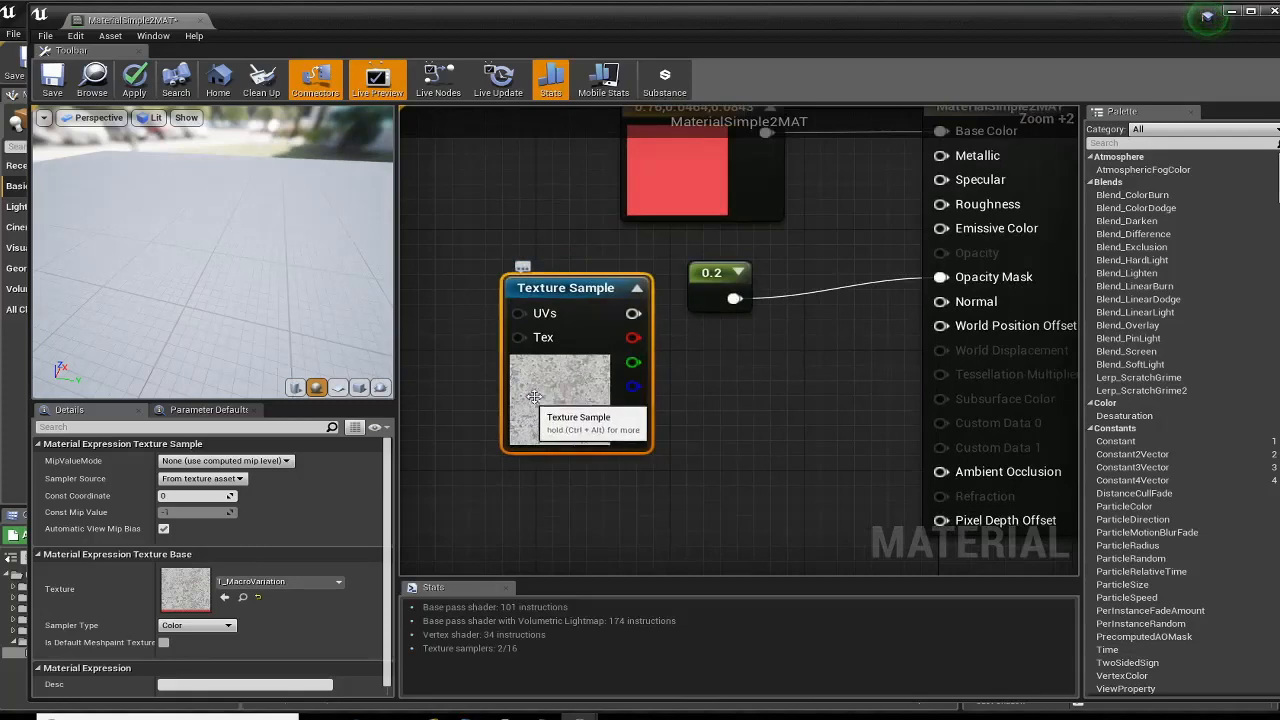
click(708, 275)
key(Delete)
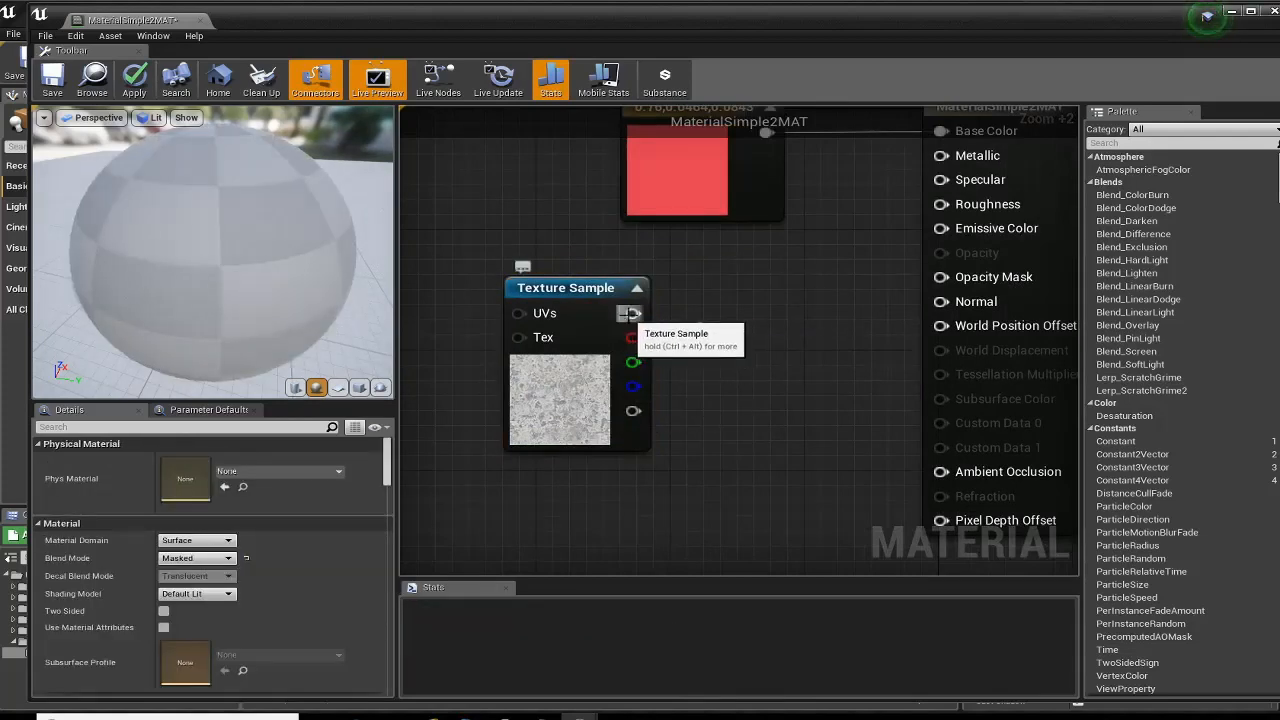
drag(633, 313, 956, 288)
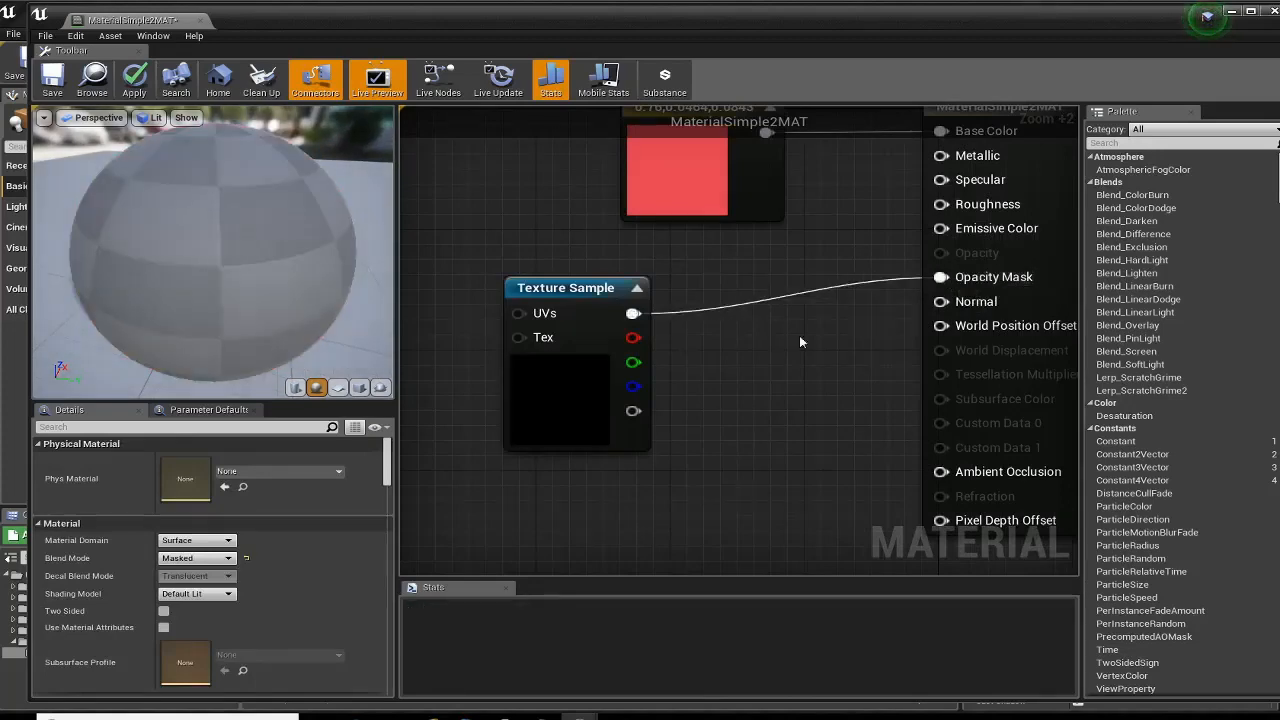
drag(561, 300, 678, 285)
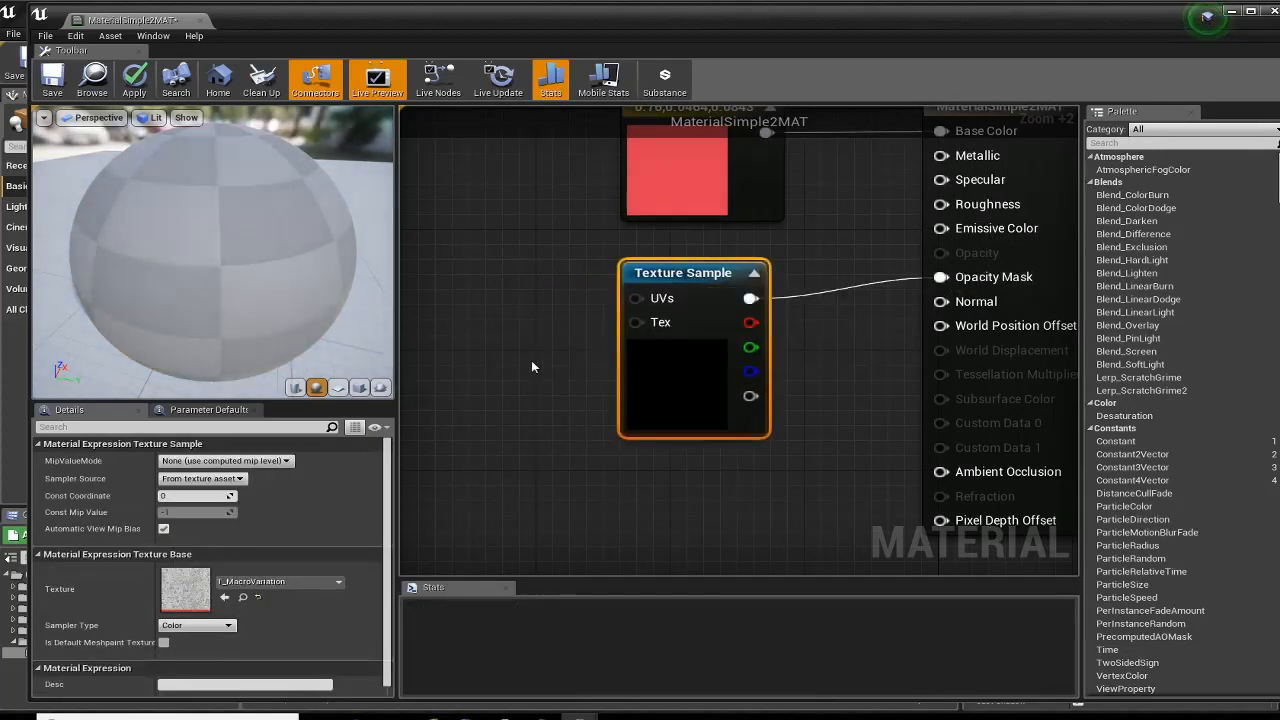
mouse_move(290, 240)
mouse_down()
mouse_move(365, 220)
mouse_move(215, 165)
mouse_move(290, 240)
mouse_up()
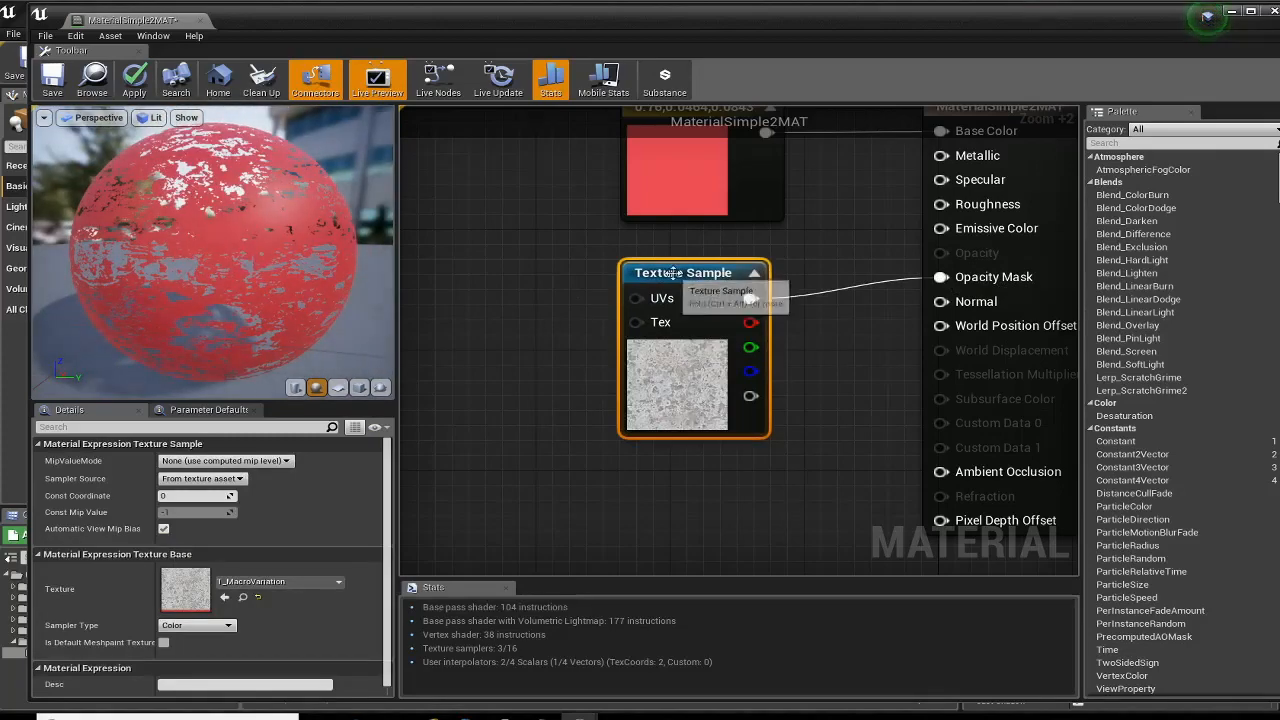
- Move the Texture Sample node away from the result node and add a Multiply node fed by its main colour output
drag(672, 272, 565, 251)
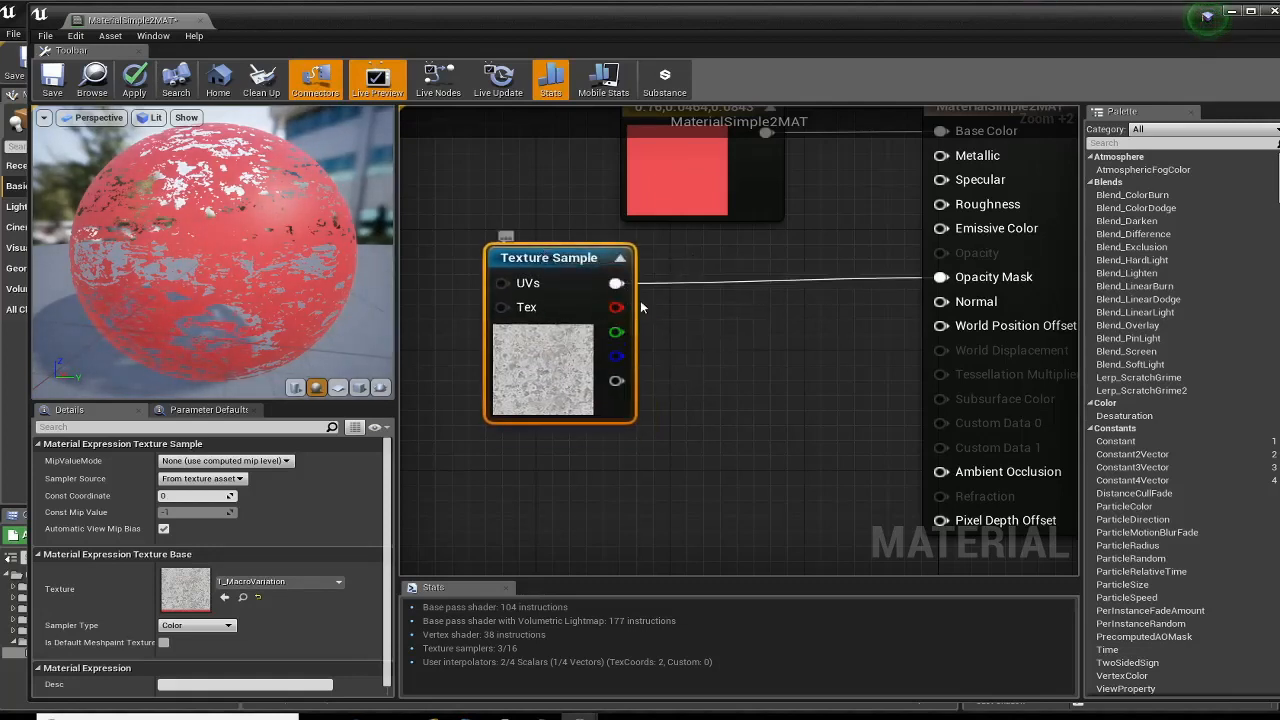
drag(616, 283, 767, 373)
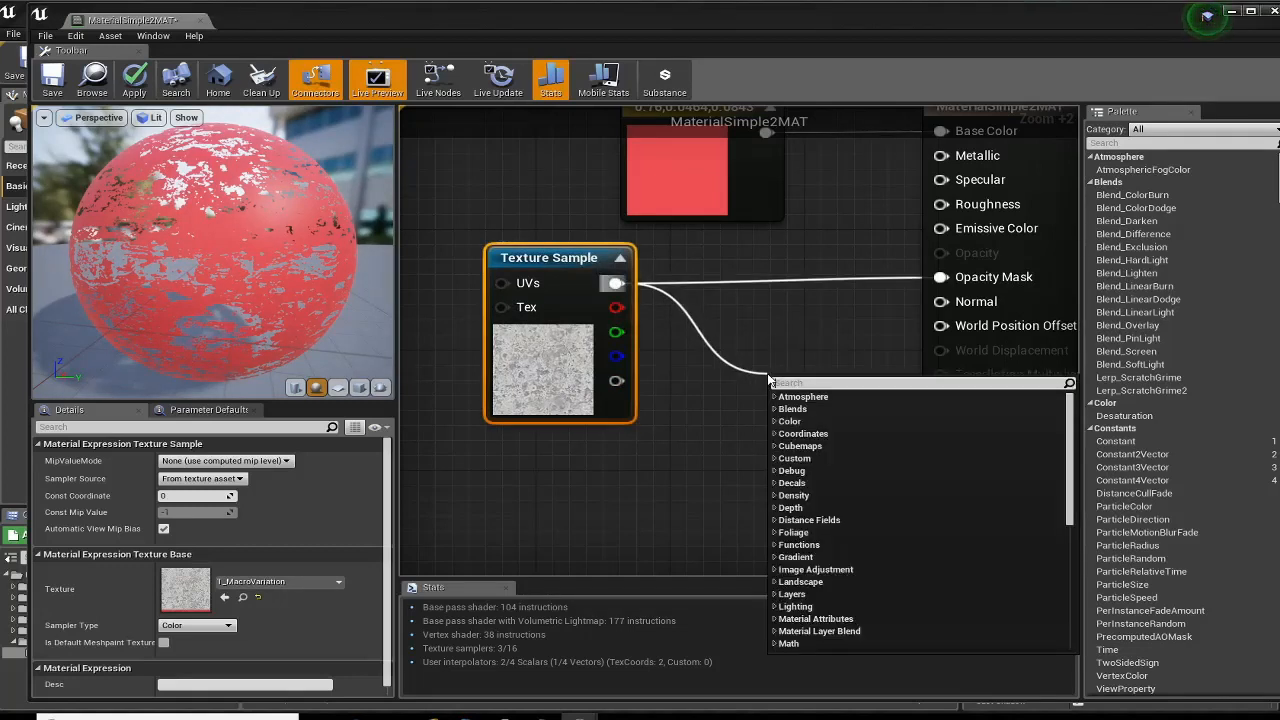
text(multiply)
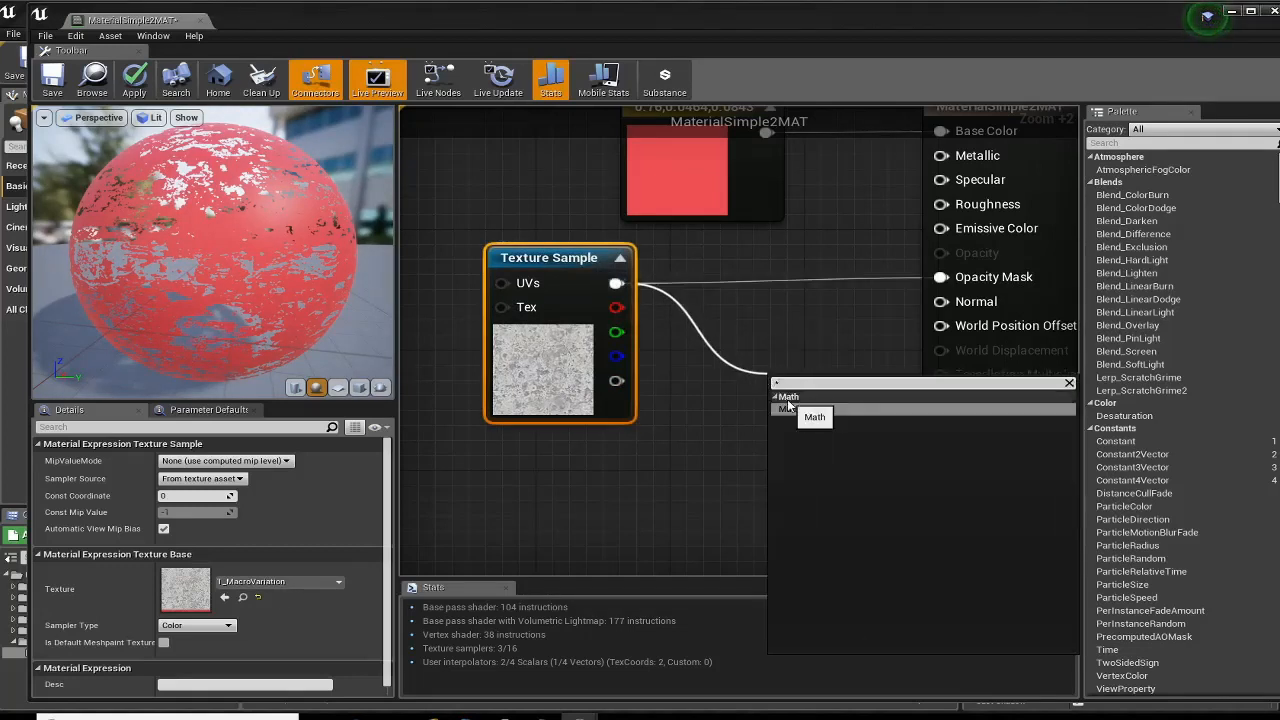
click(787, 413)
drag(787, 413, 763, 343)
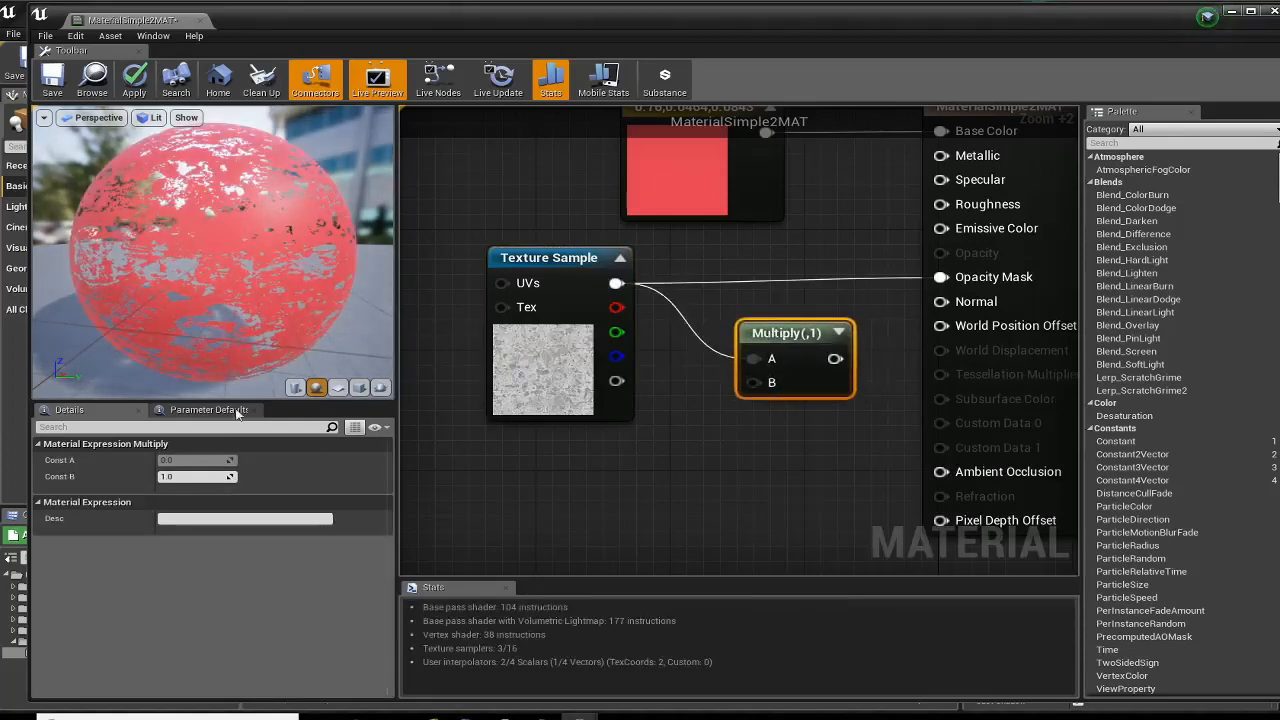
- Set the Multiply node's Const B to 0.5 and connect its output to Opacity Mask, placing it between the two nodes
click(186, 475)
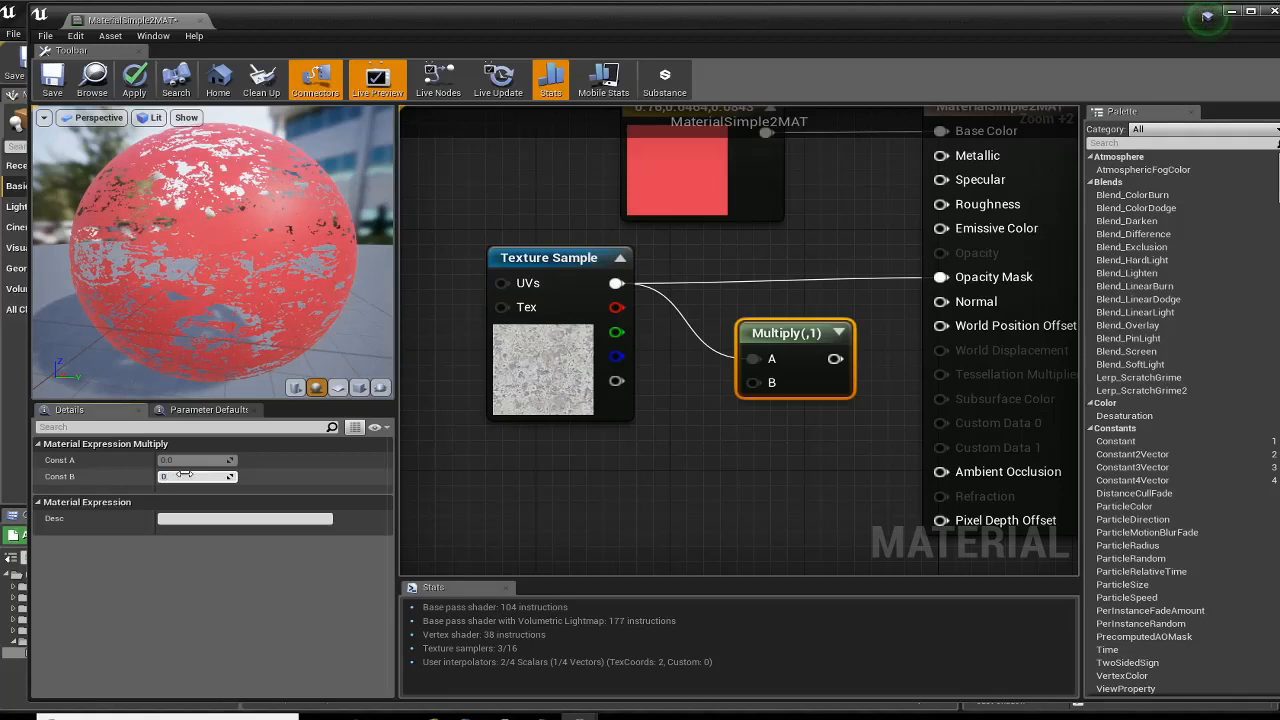
text(0.5)
key(Return)
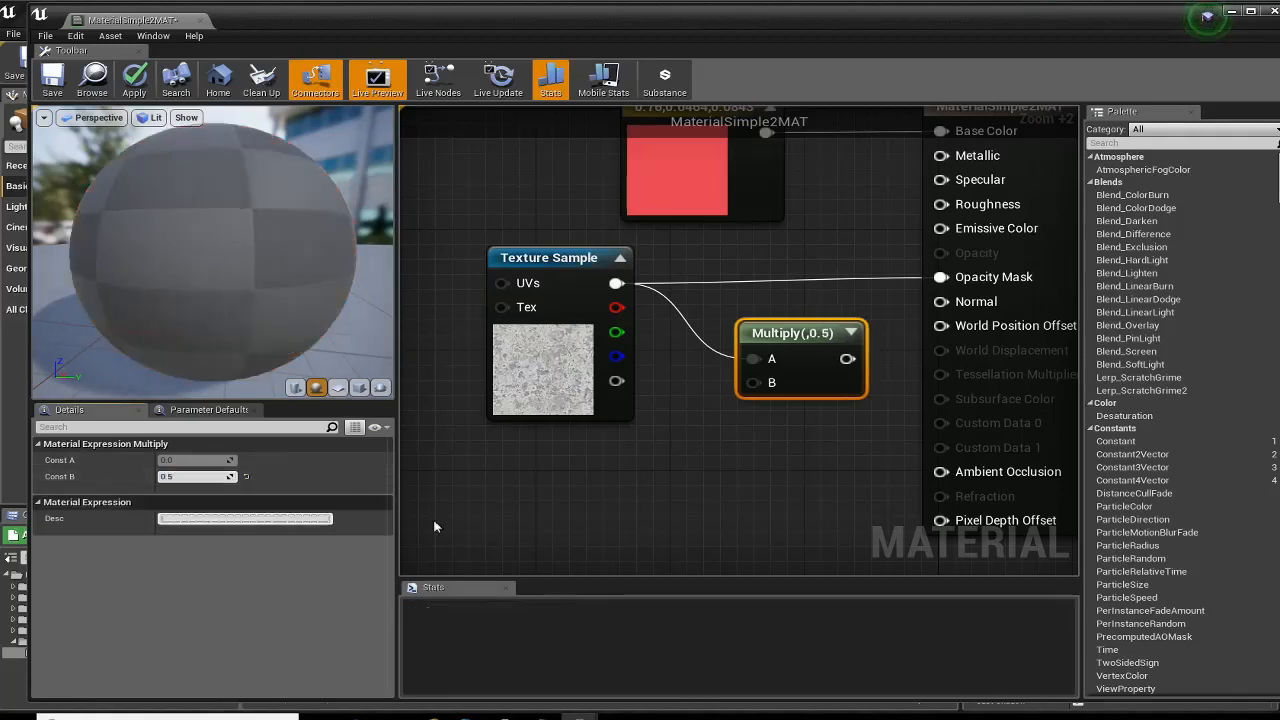
drag(797, 333, 764, 349)
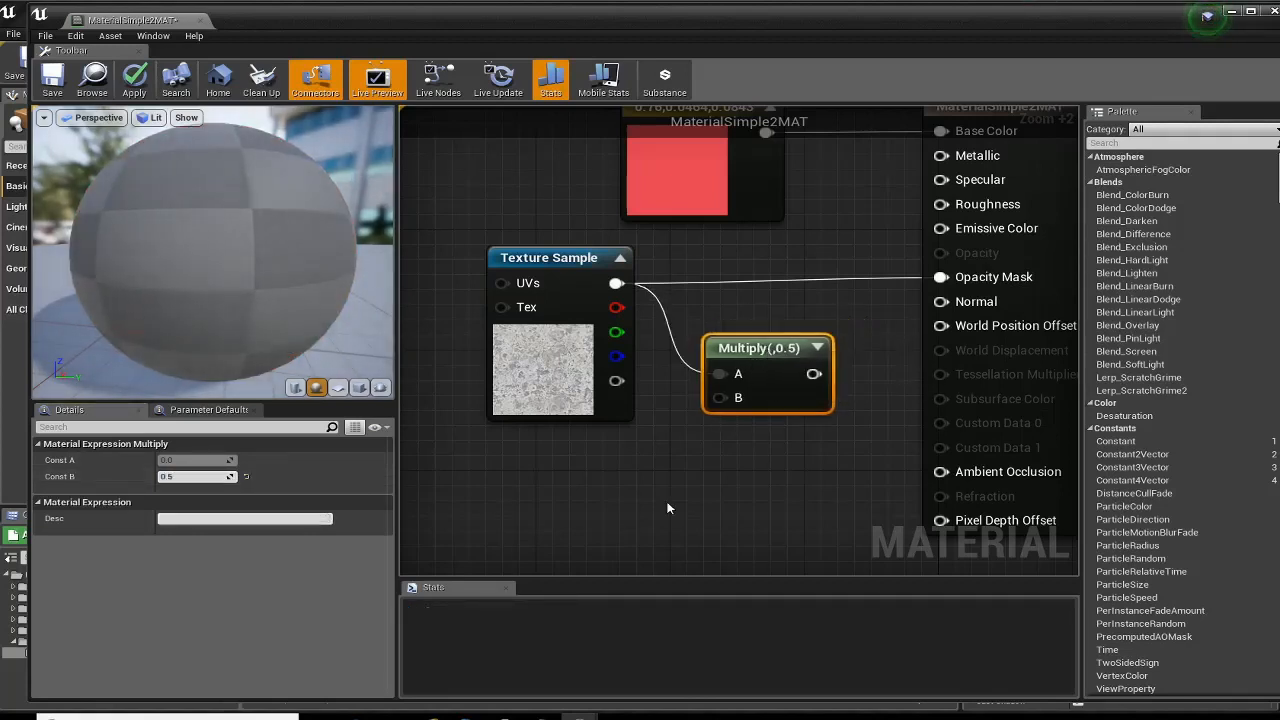
right_drag(667, 502, 605, 490)
drag(752, 362, 880, 265)
drag(690, 340, 725, 280)
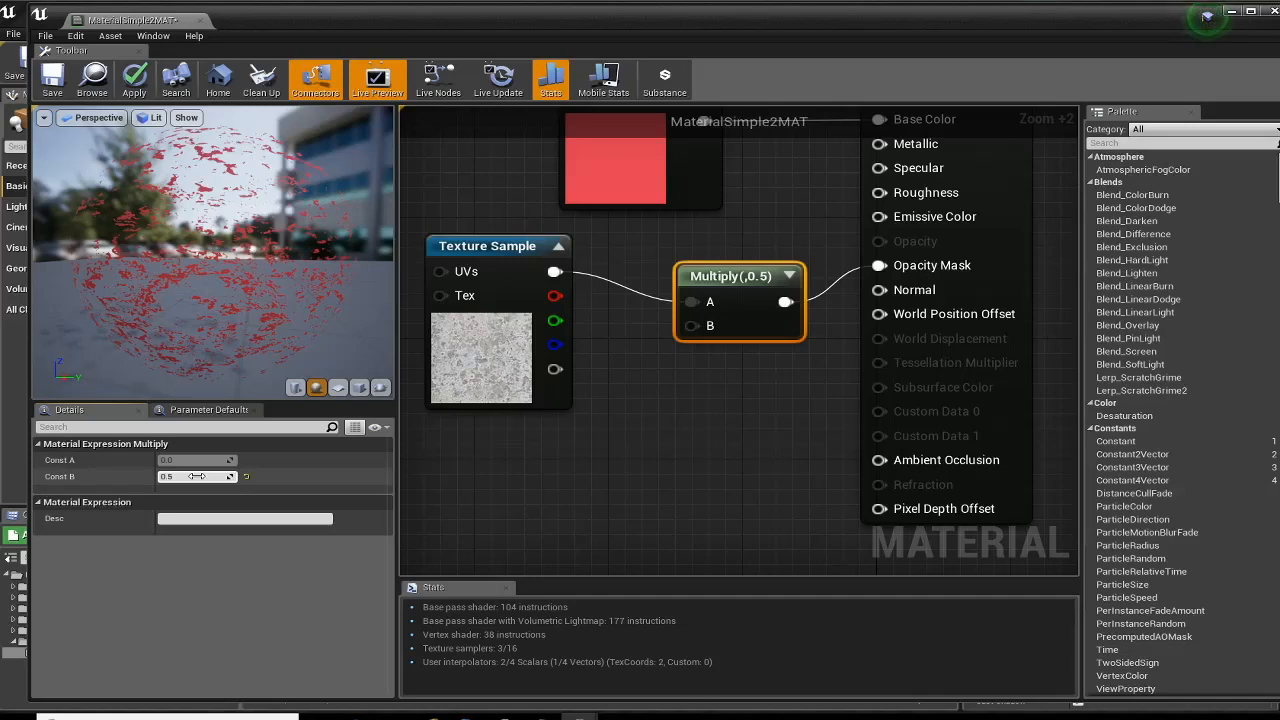
- Set the Multiply node's Const B to 0.3
click(181, 476)
text(0.3)
key(Tab)
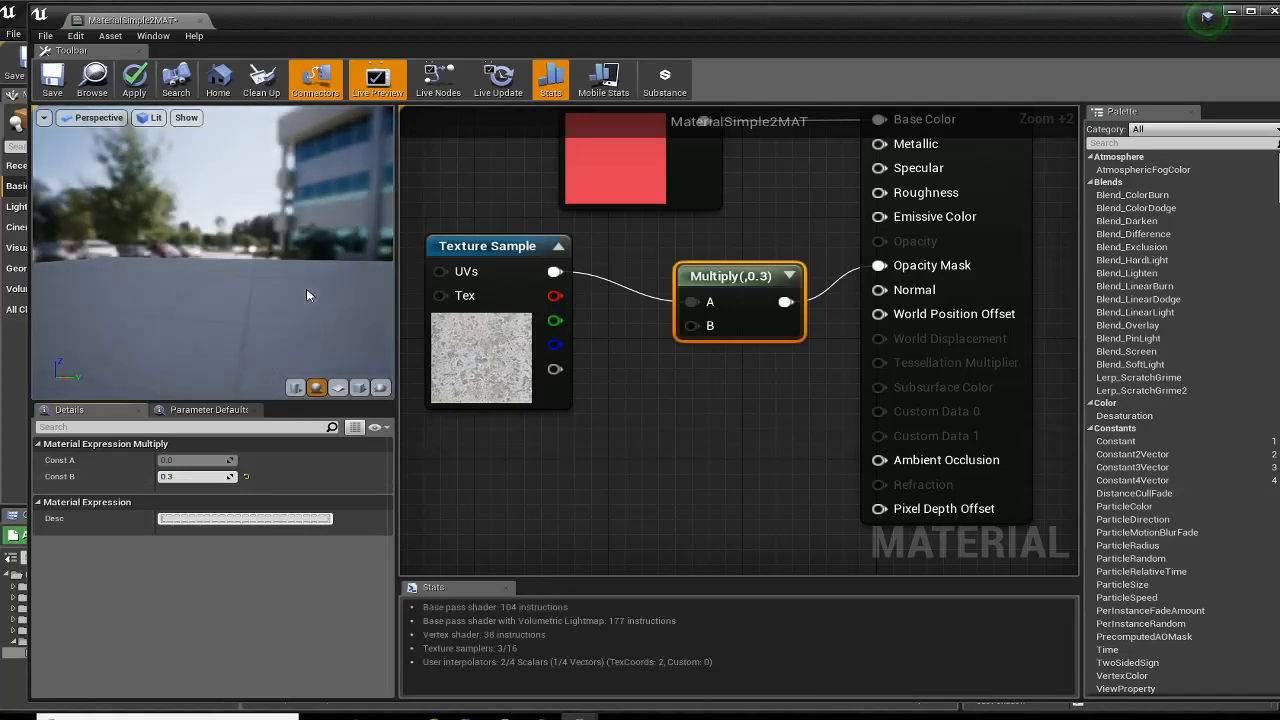
- Set the Multiply node's Const B to 0.7 and save the material
drag(766, 275, 732, 260)
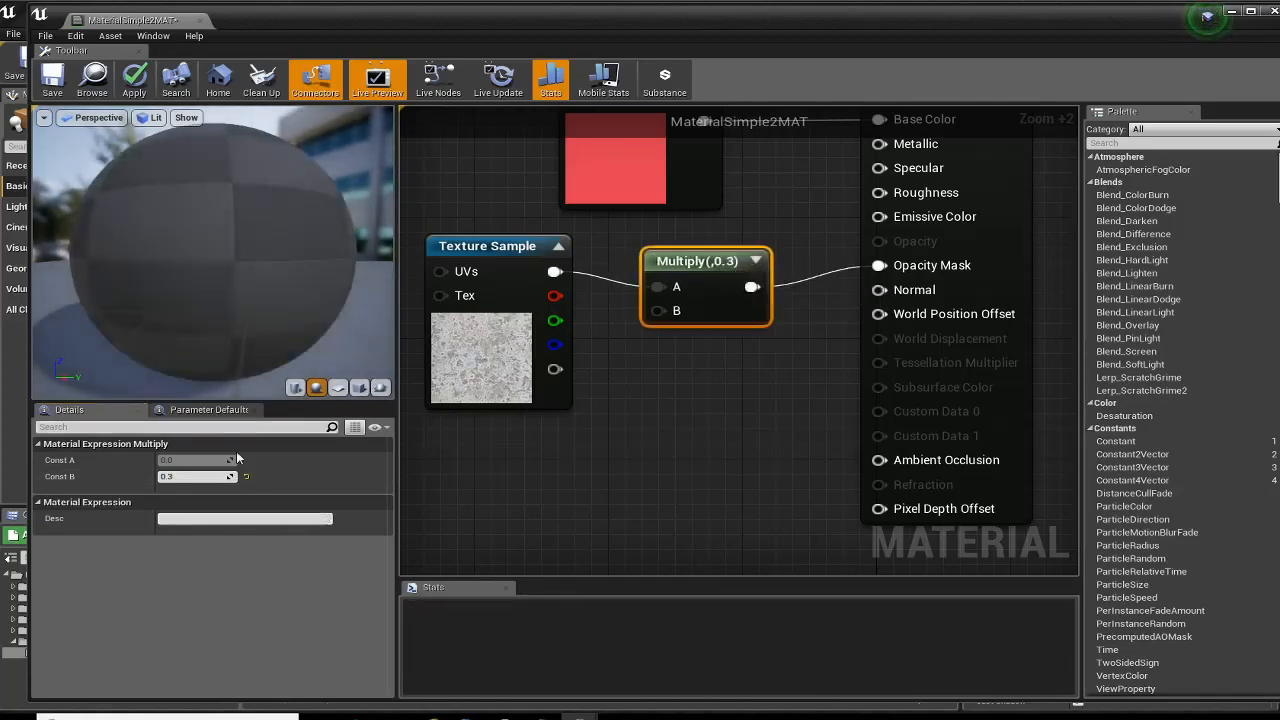
click(191, 477)
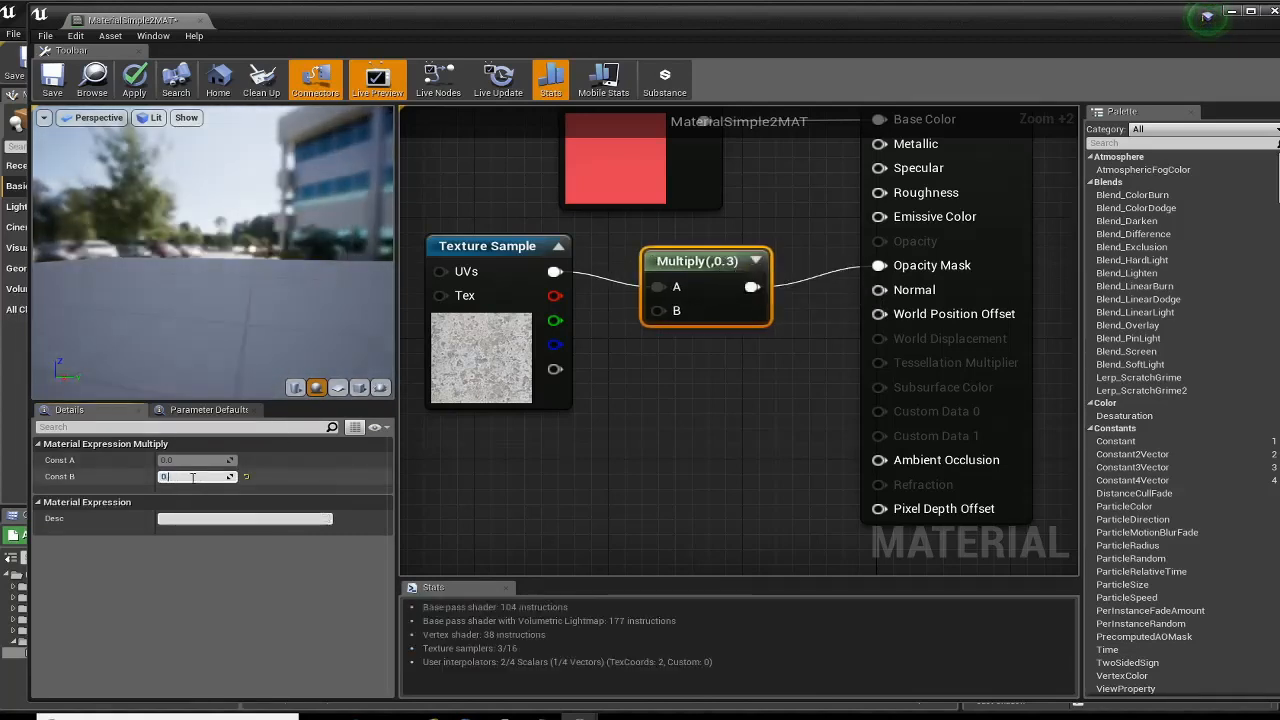
text(0.7)
key(Return)
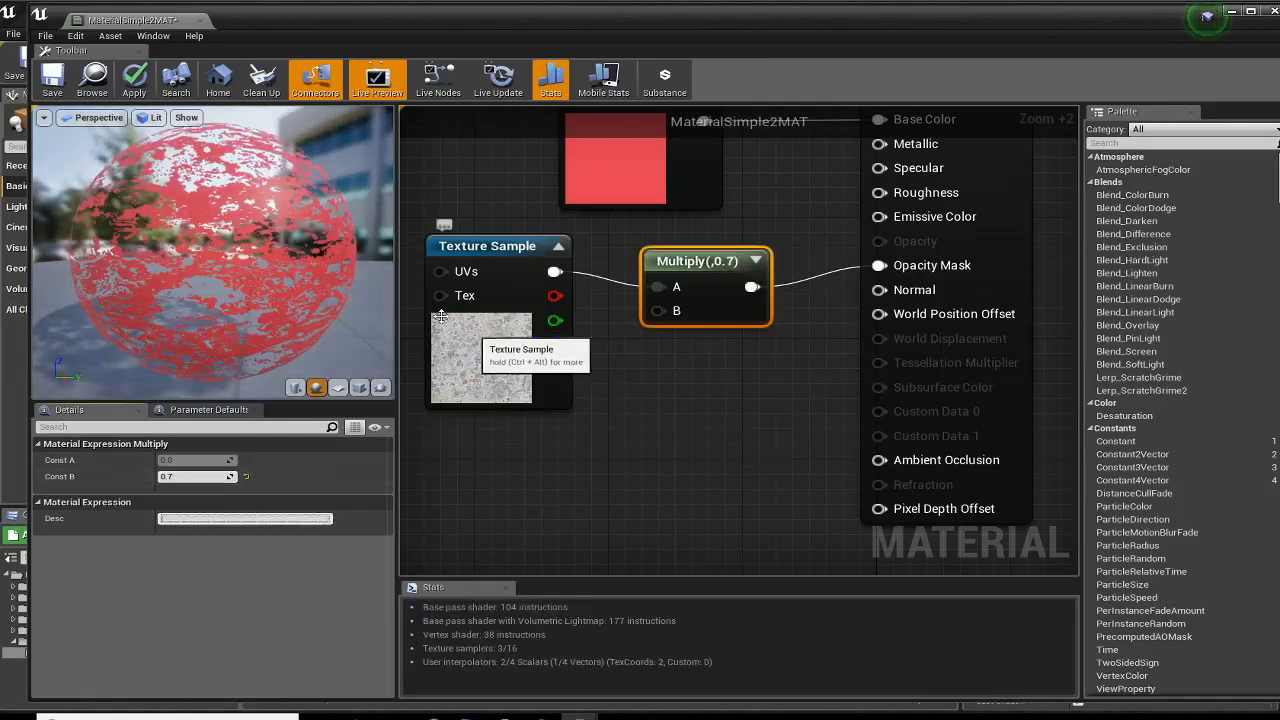
click(52, 80)
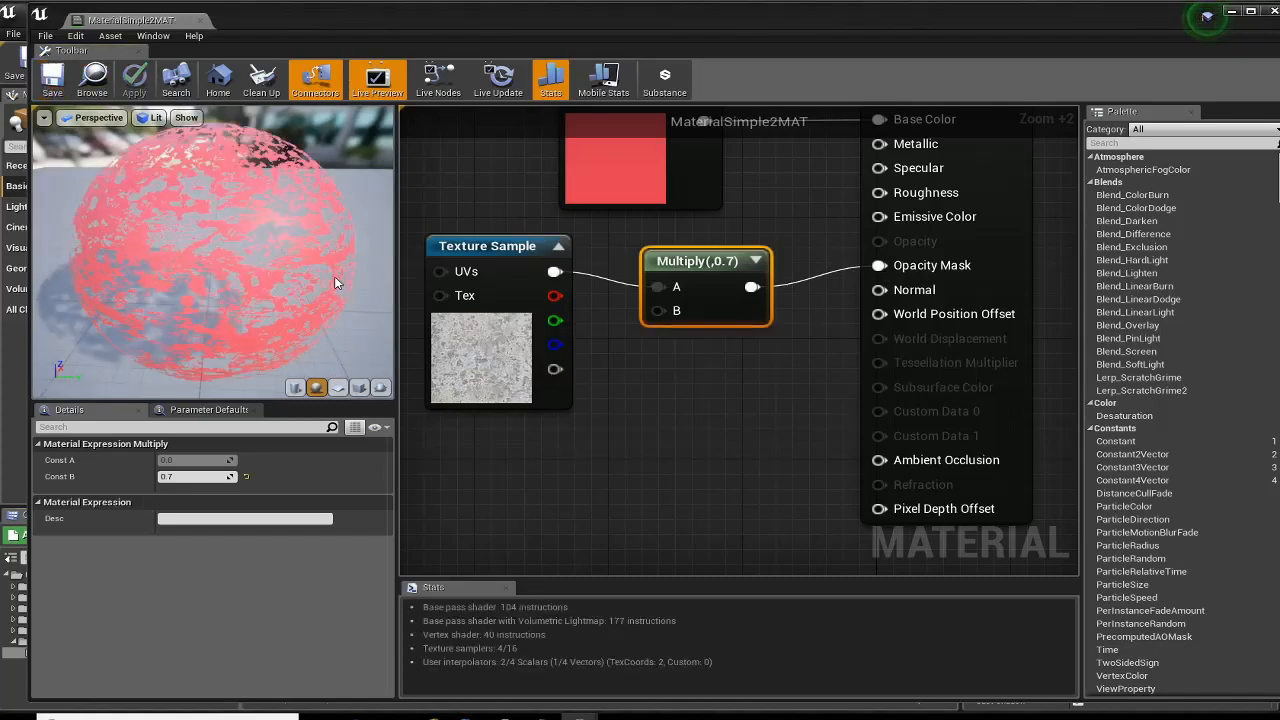
- Return to the level and start a play session from the floor near the two spheres
click(1231, 11)
right_drag(783, 431, 880, 431)
click(738, 438)
right_drag(639, 450, 639, 480)
right_click(639, 450)
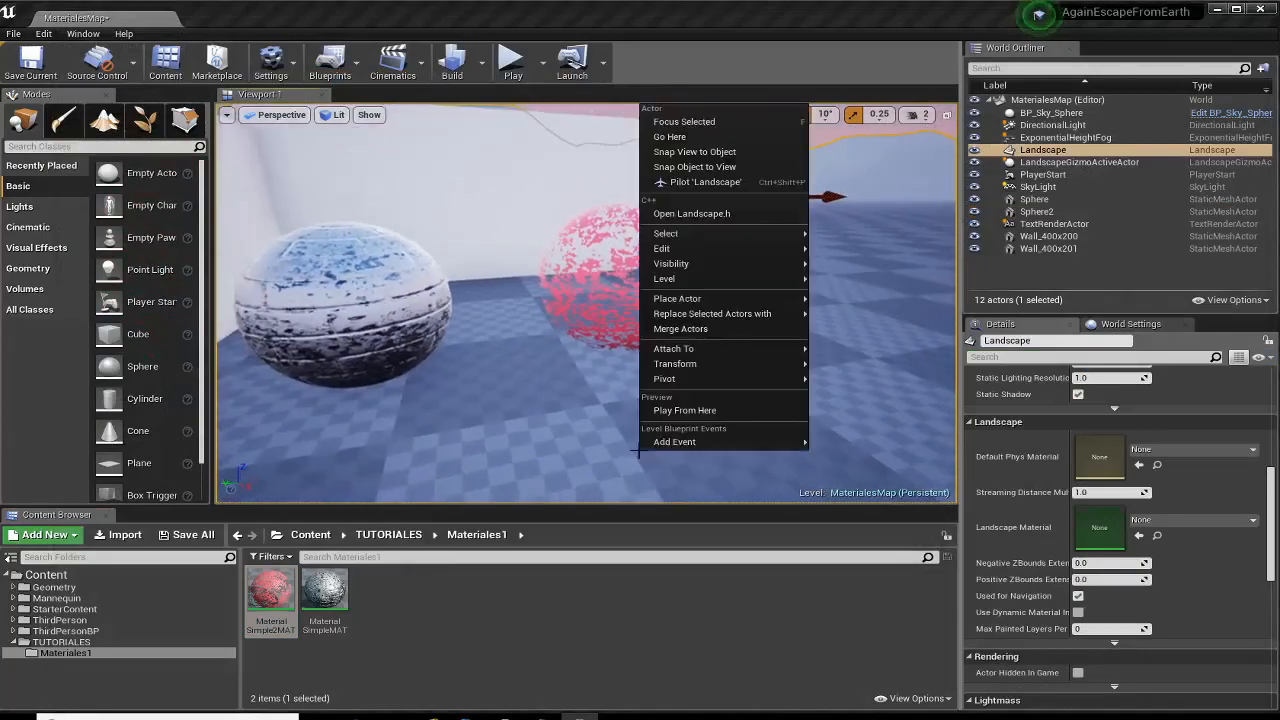
click(675, 410)
- Walk the character around the walls and spheres to inspect the masked material, and end the play session
key(w)
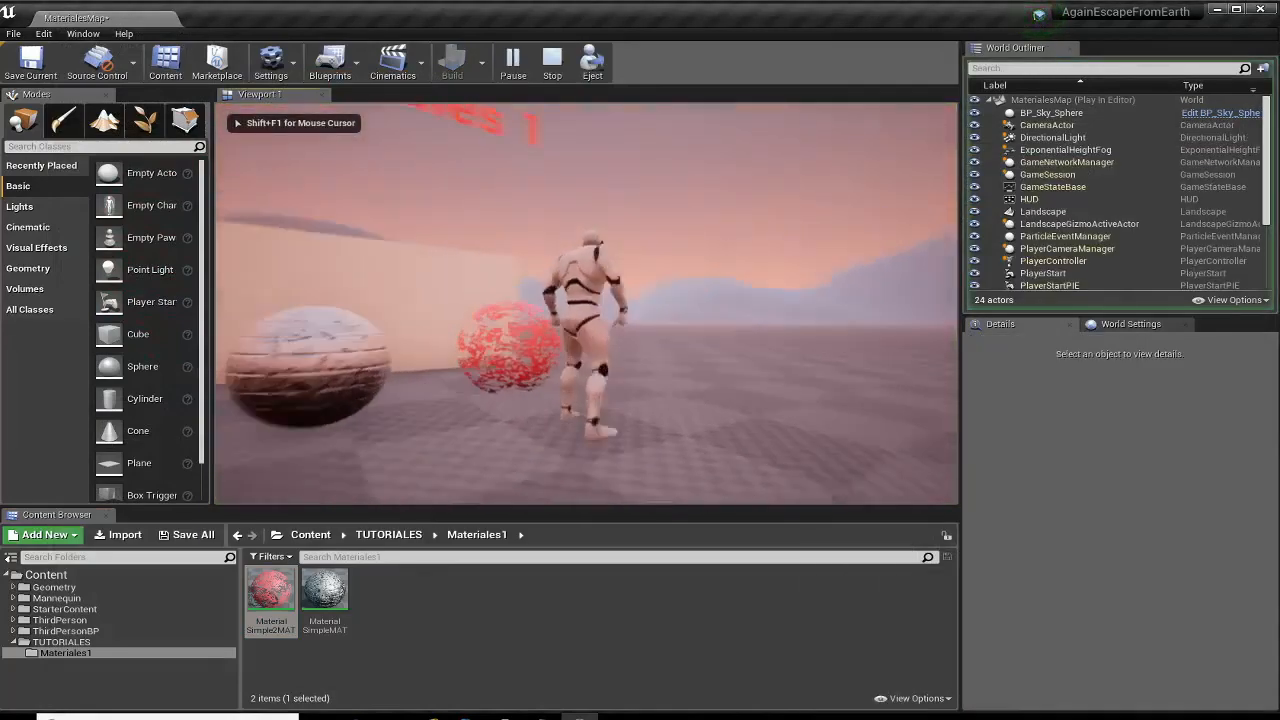
key(space)
key(d)
key(w)
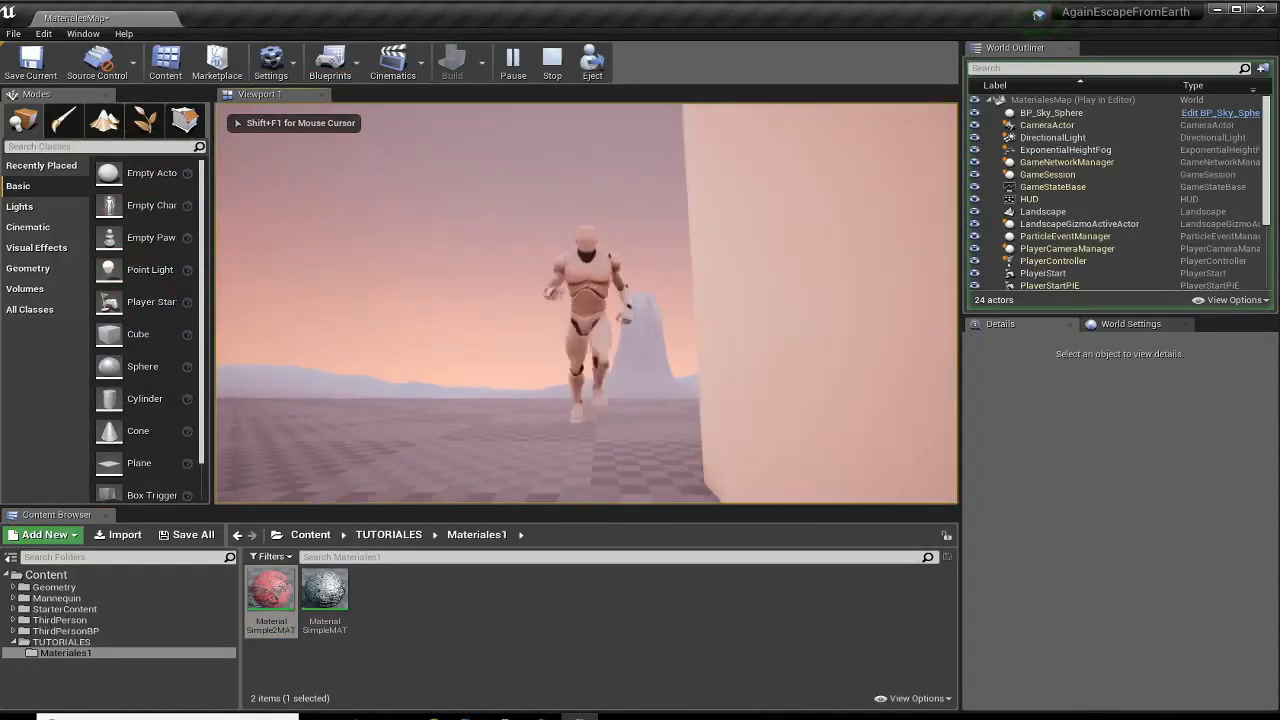
key(s)
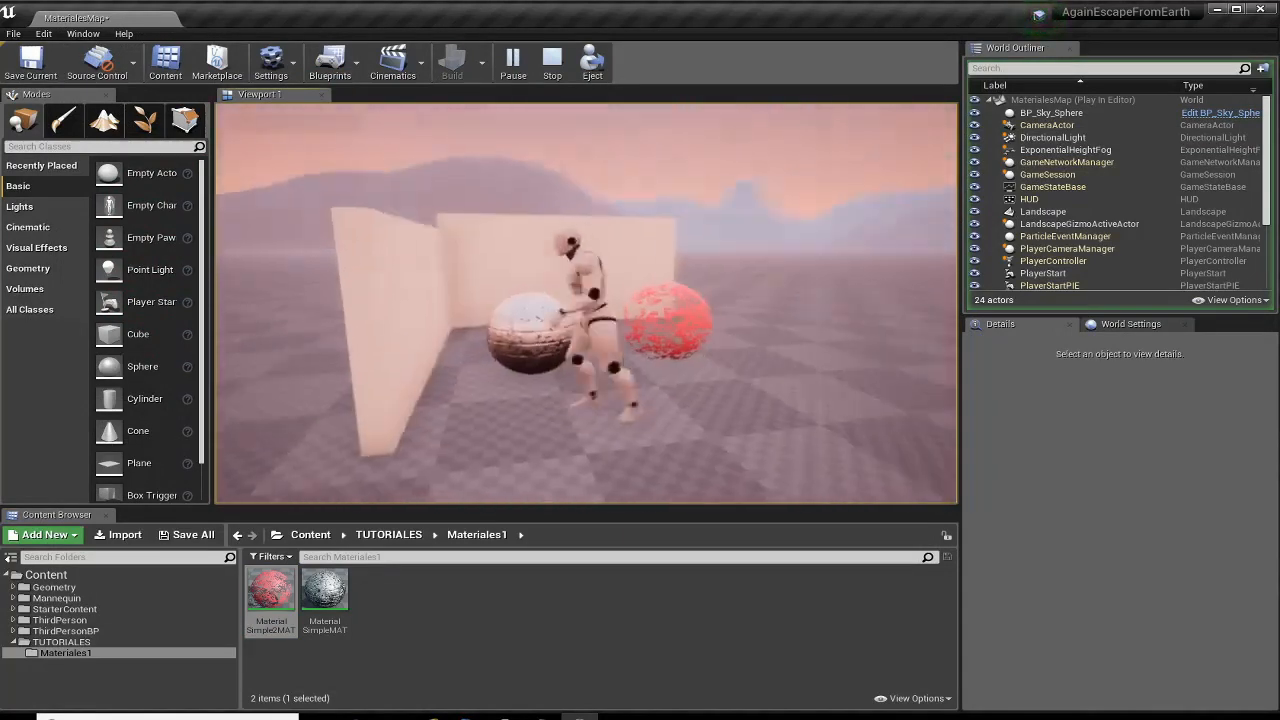
key(d)
key(Escape)
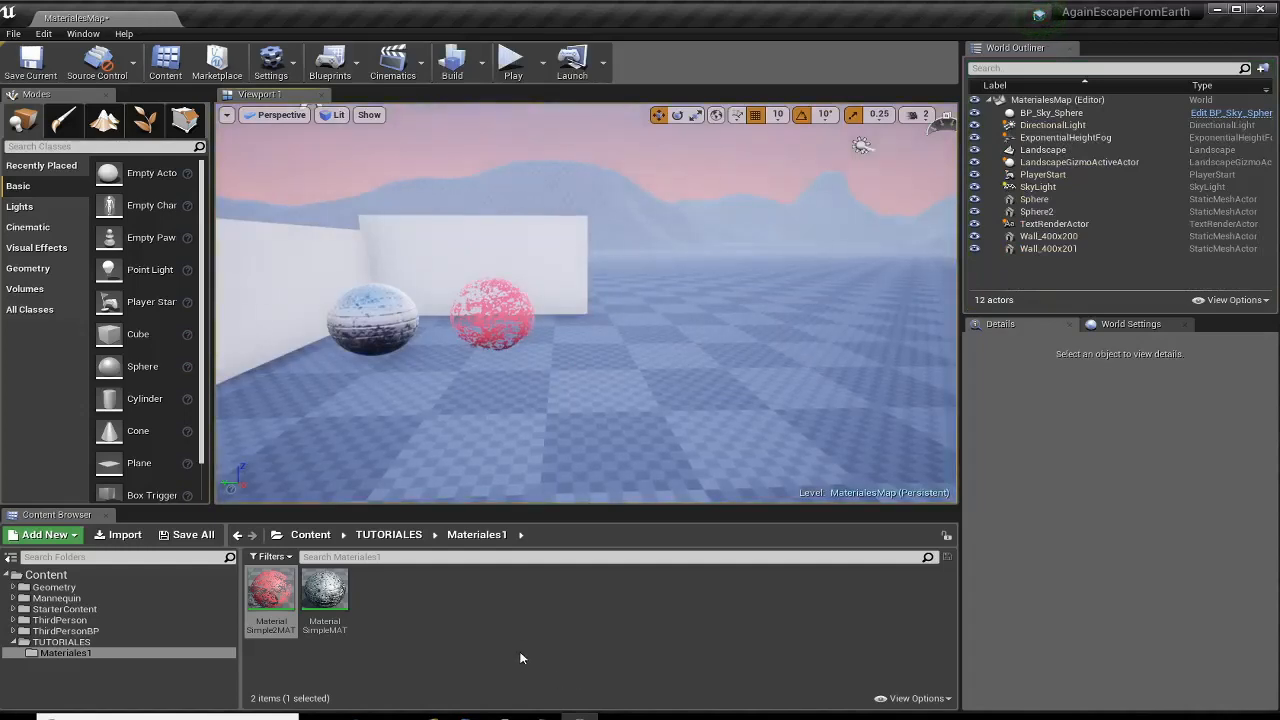
- Place a new basic sphere in the level beside the red masked sphere
click(48, 208)
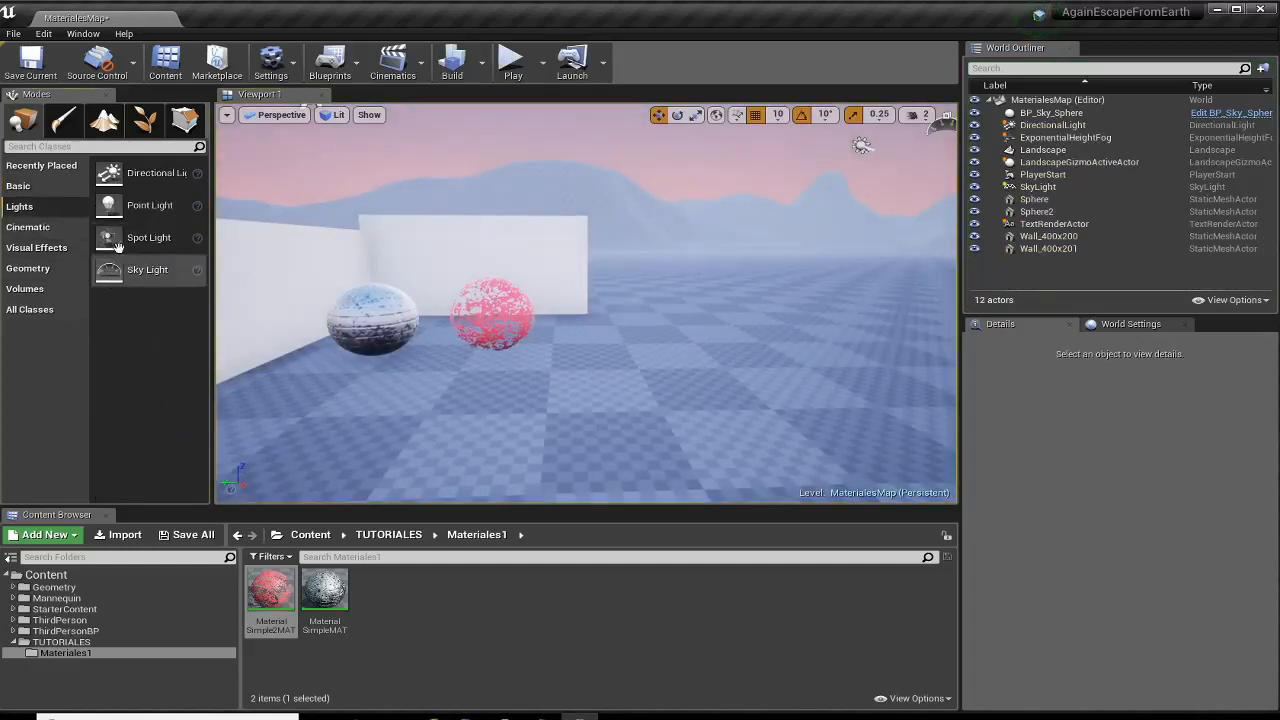
click(20, 186)
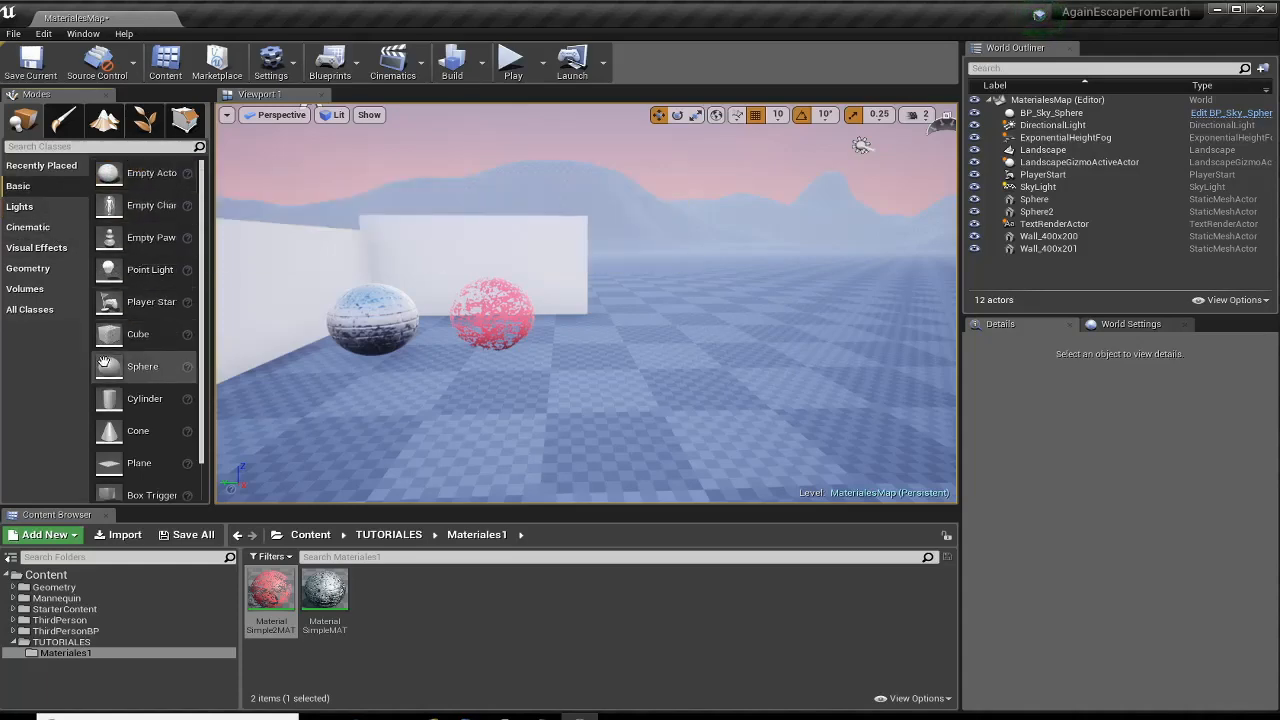
drag(115, 366, 634, 246)
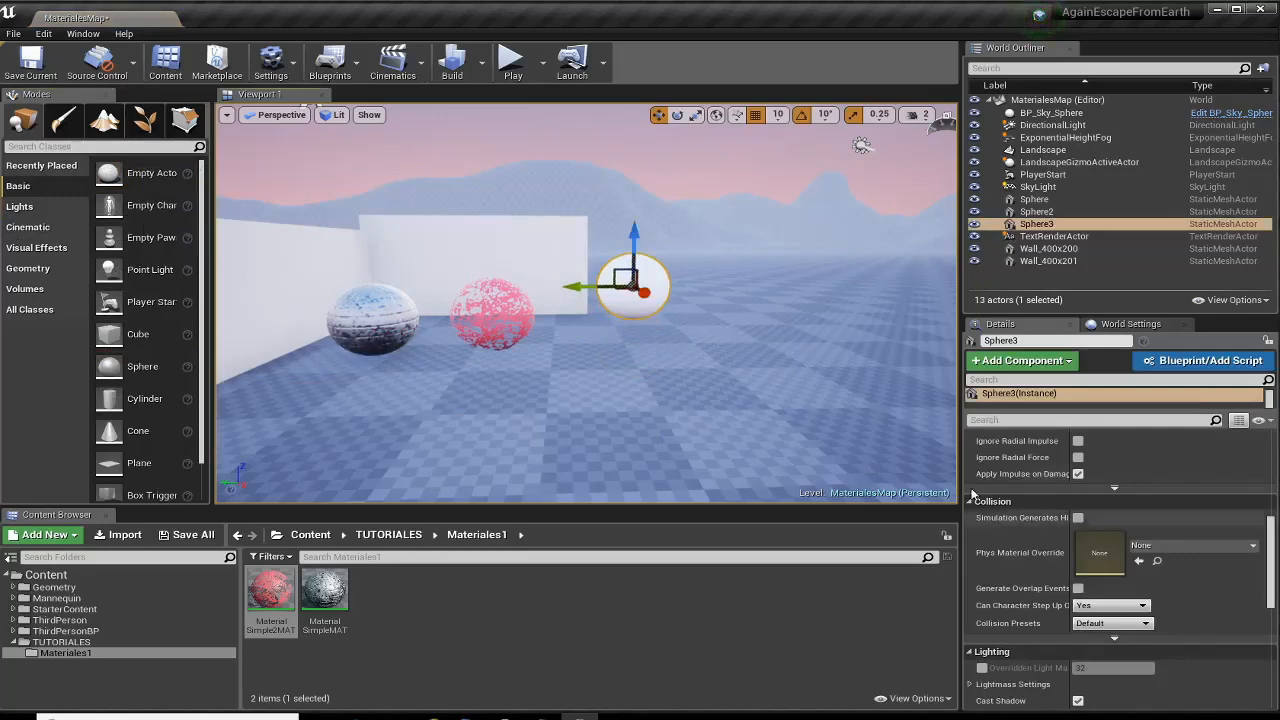
- Scale the new sphere uniformly to 2.0 and move it along X to 1310
scroll(1108, 498, up, 5)
scroll(1108, 498, up, 2)
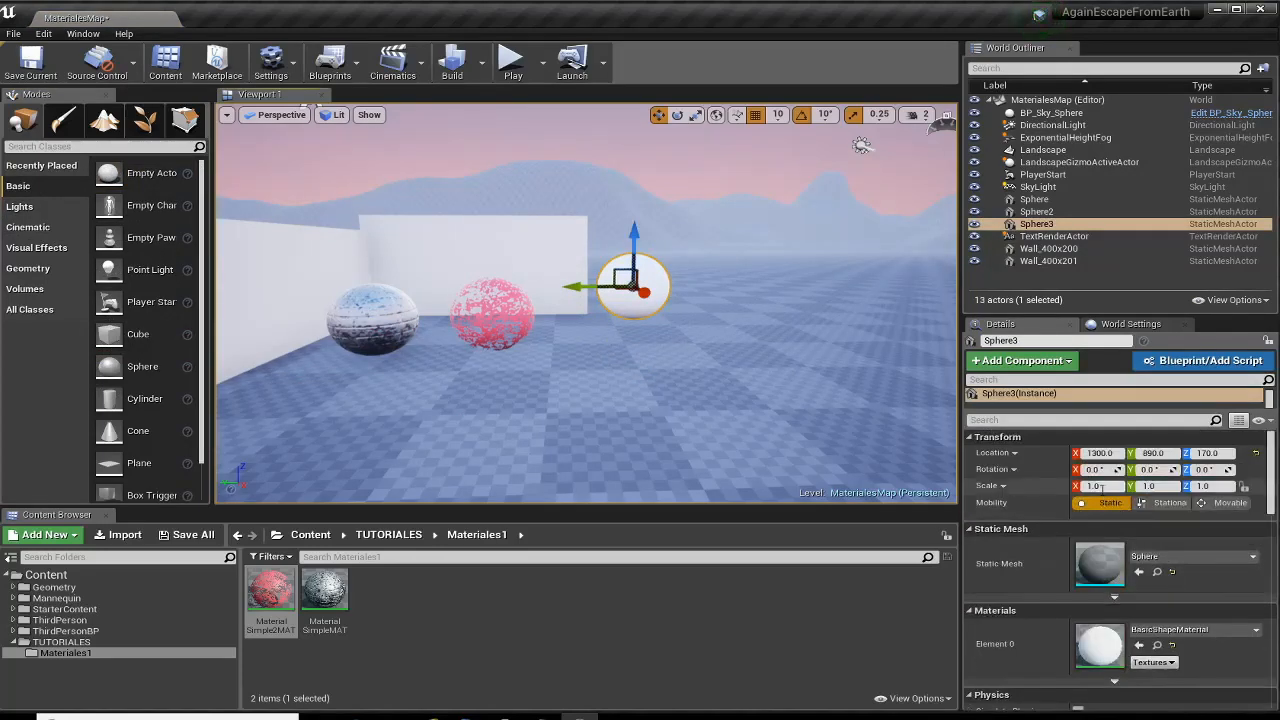
text(2)
key(Return)
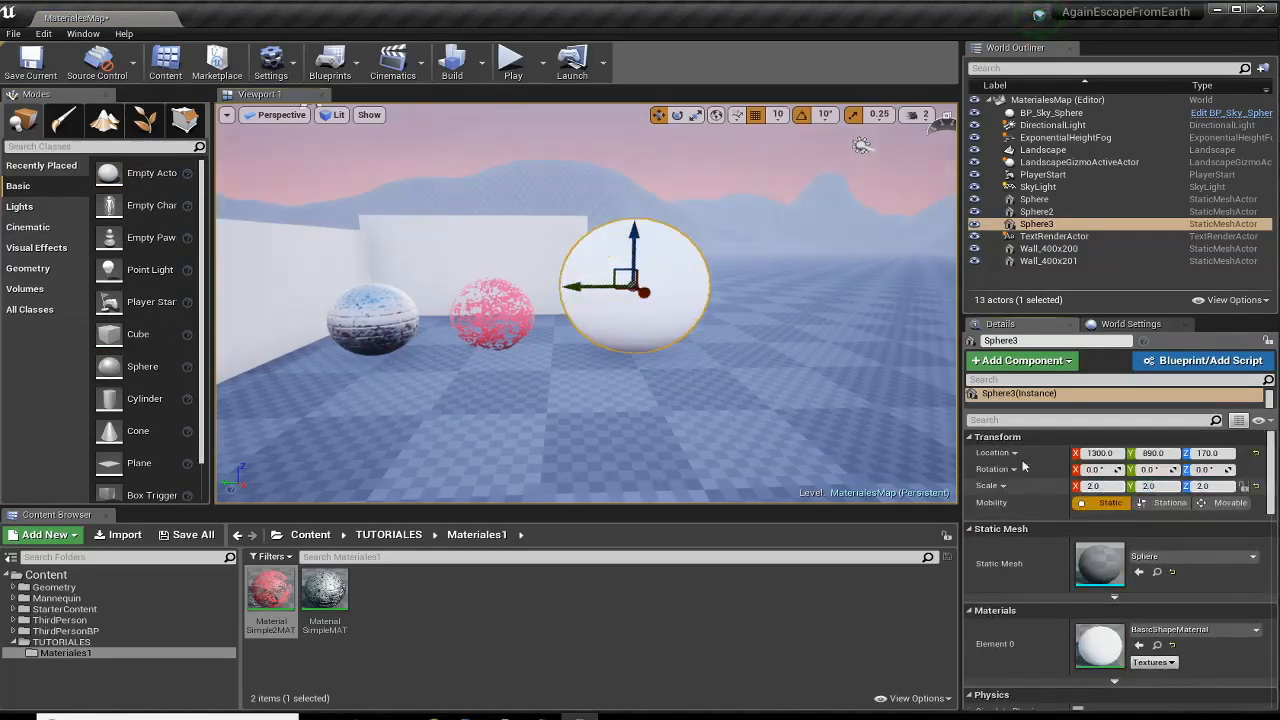
drag(642, 291, 664, 298)
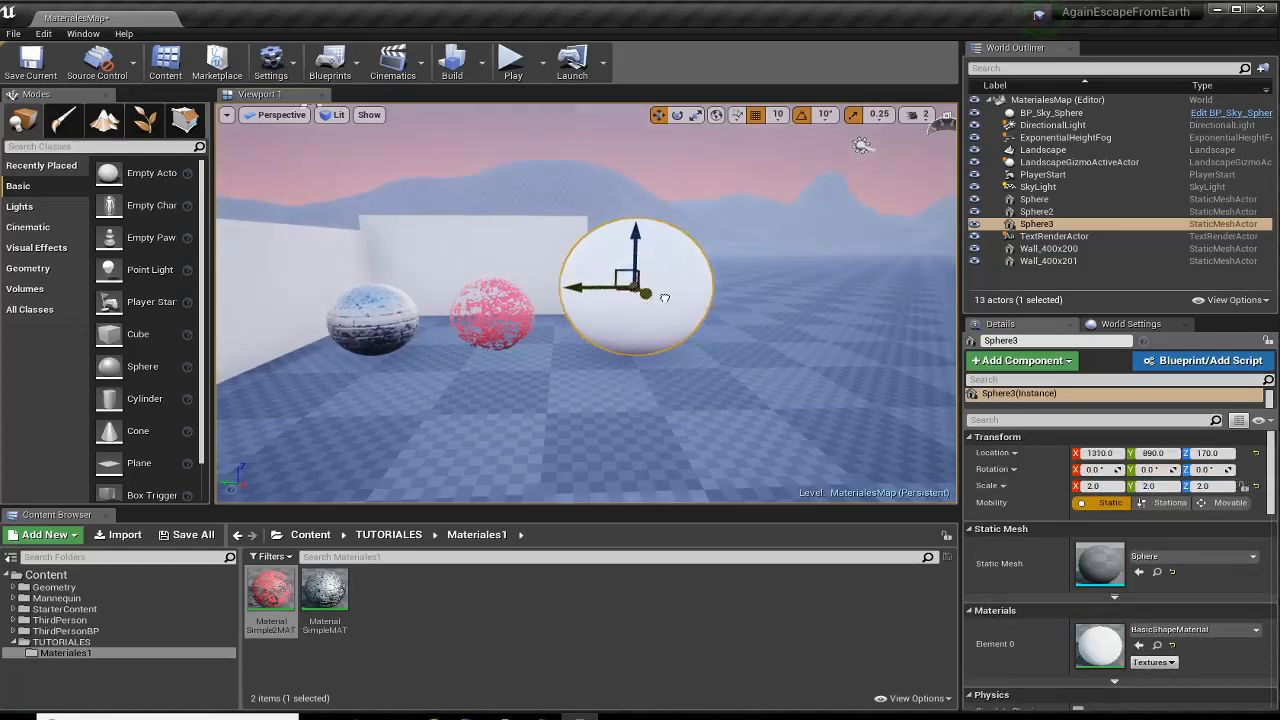
- Create a new material in the Materiales1 folder and name it MAterialSimple3MAT
right_click(402, 615)
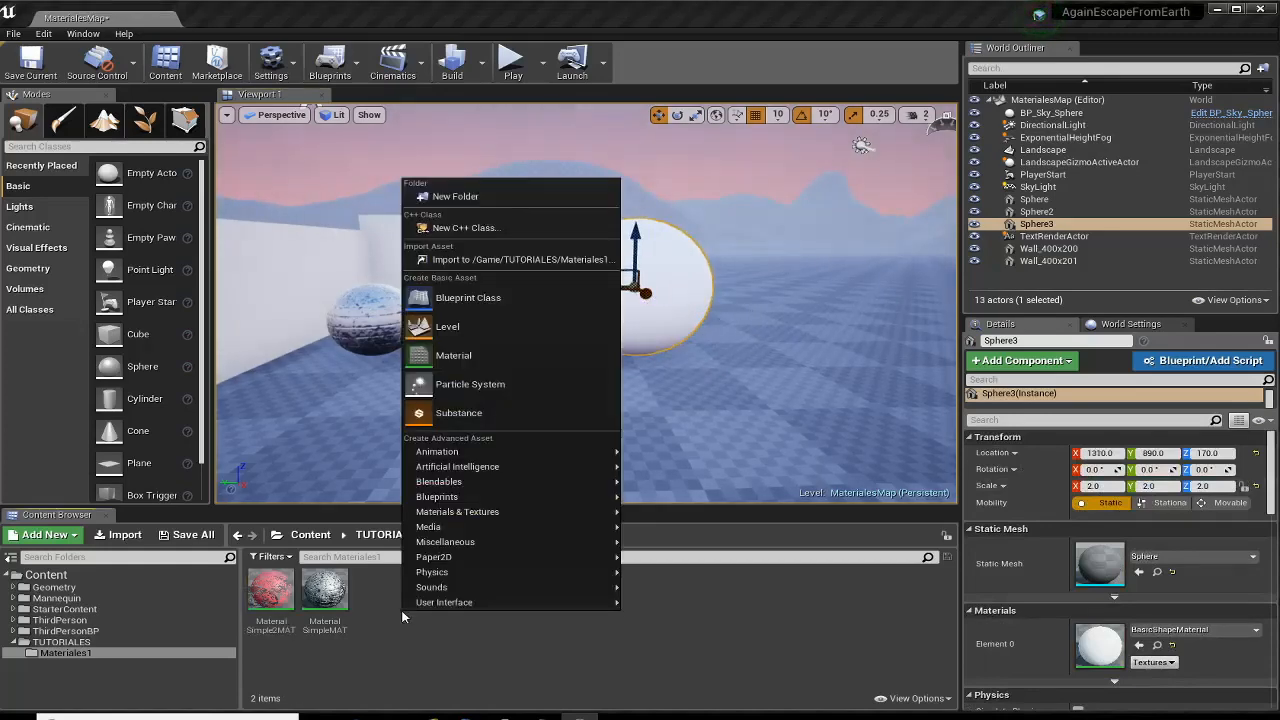
click(477, 357)
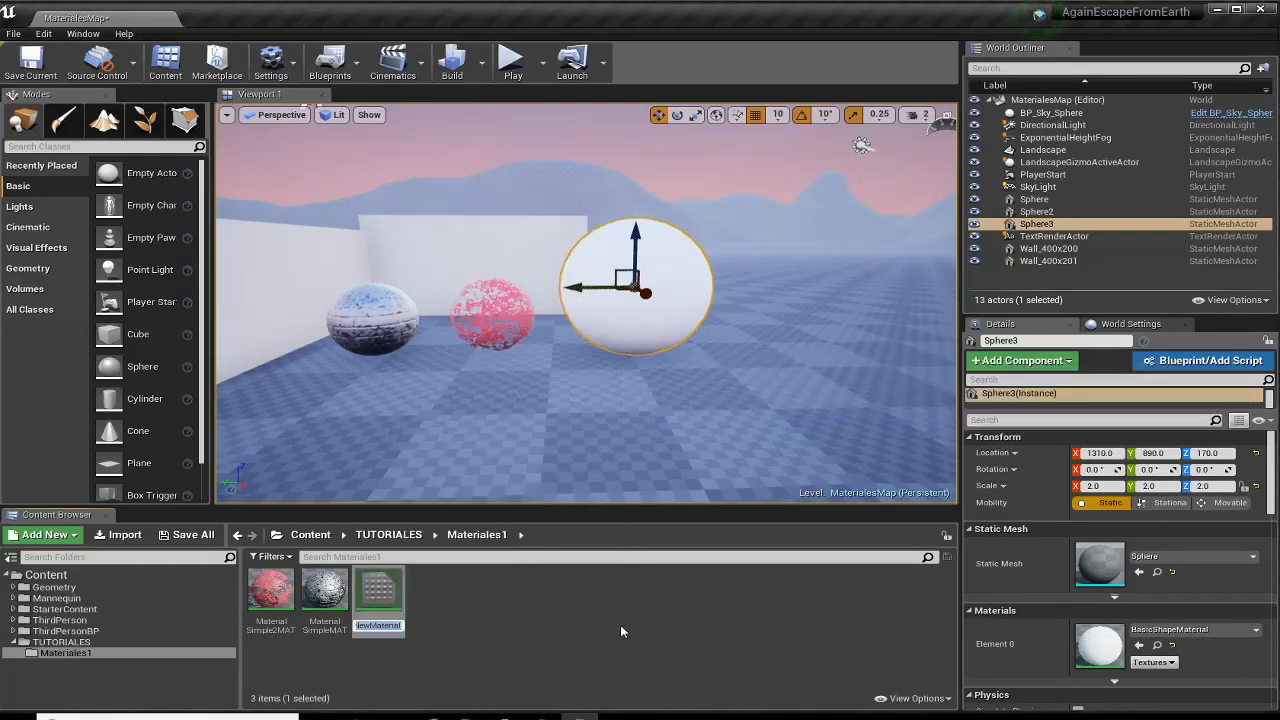
text(MAterialSim`pl)
key(BackSpace)
key(BackSpace)
key(BackSpace)
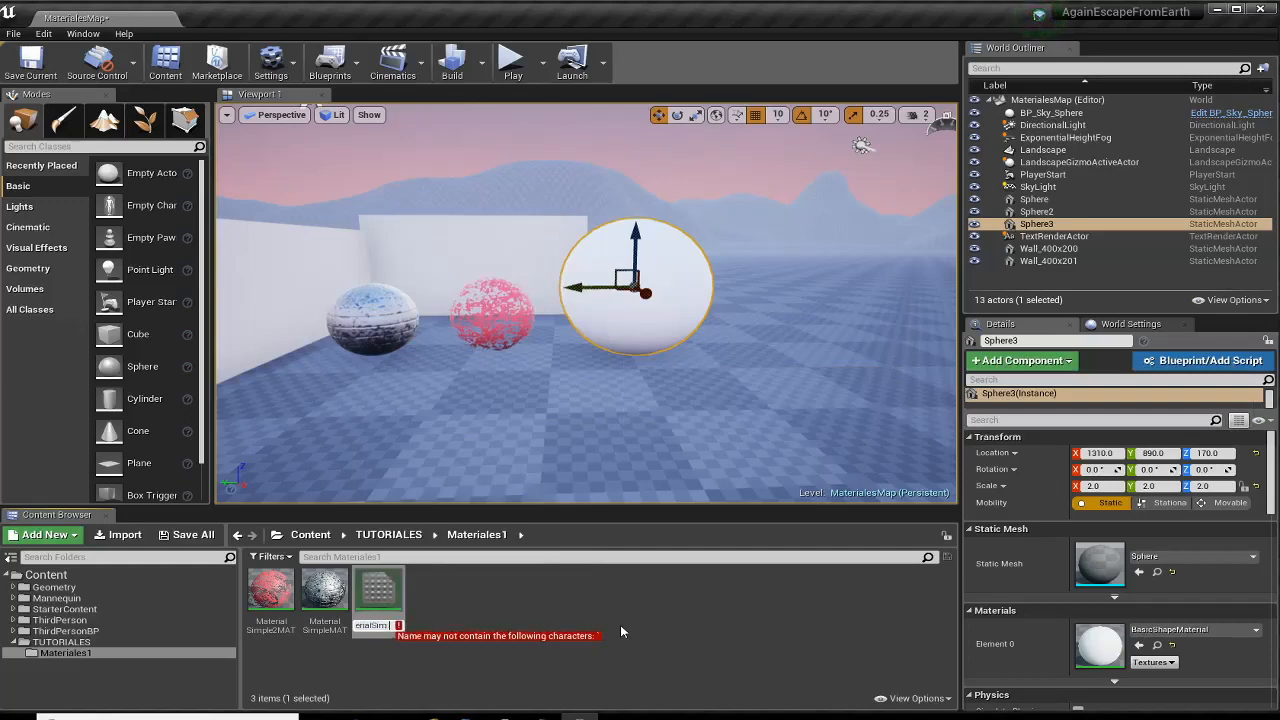
text(ple3)
text(MAT)
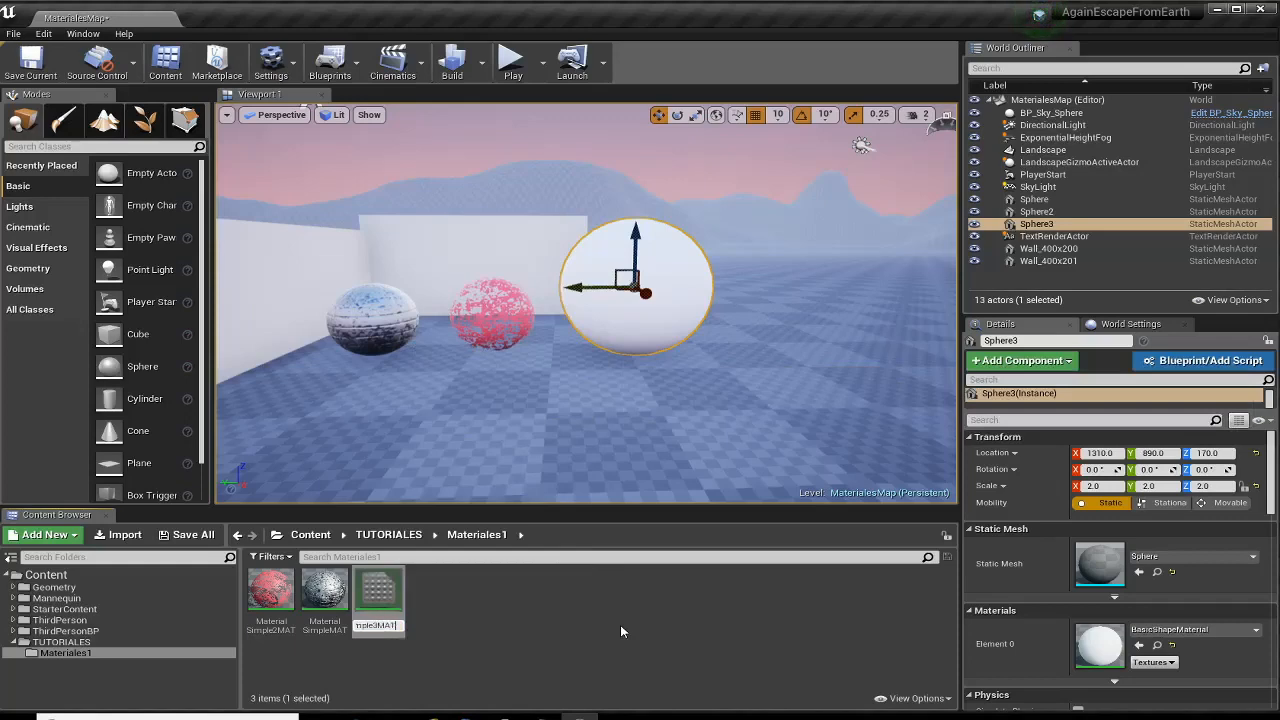
key(Return)
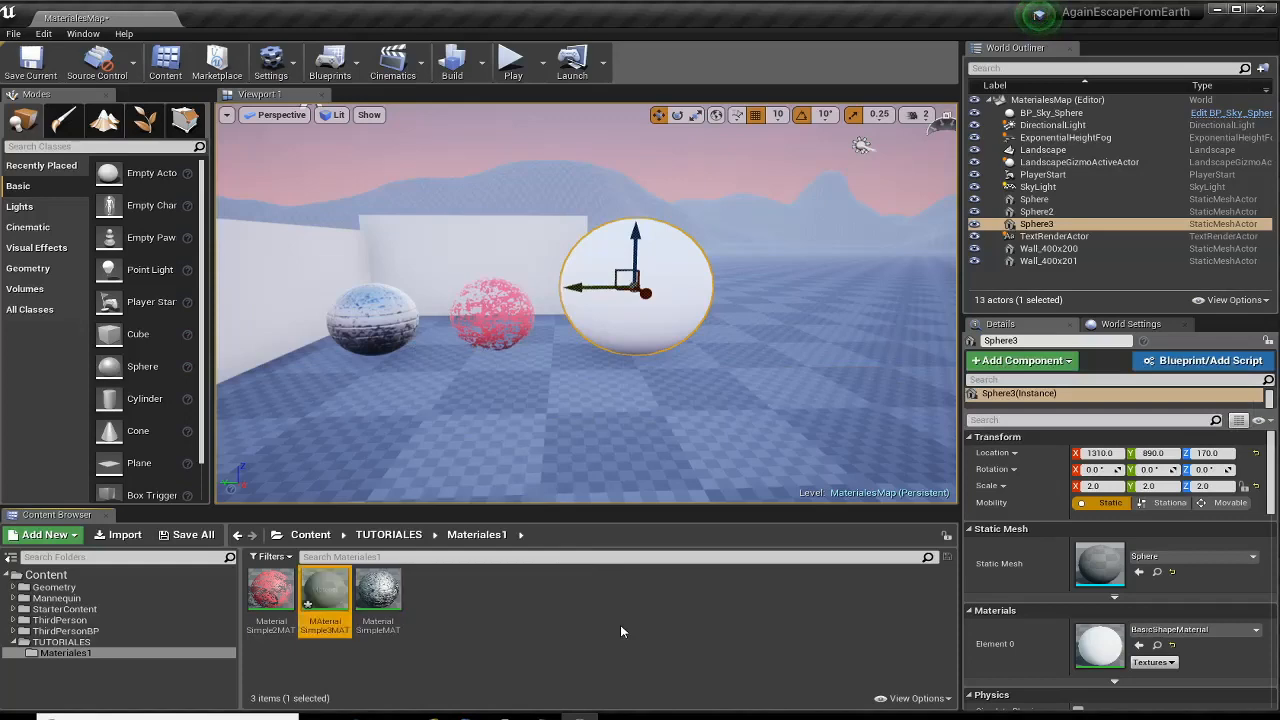
- Open MAterialSimple3MAT for editing and shift its result node slightly up in the graph
double_click(305, 592)
right_drag(601, 443, 624, 447)
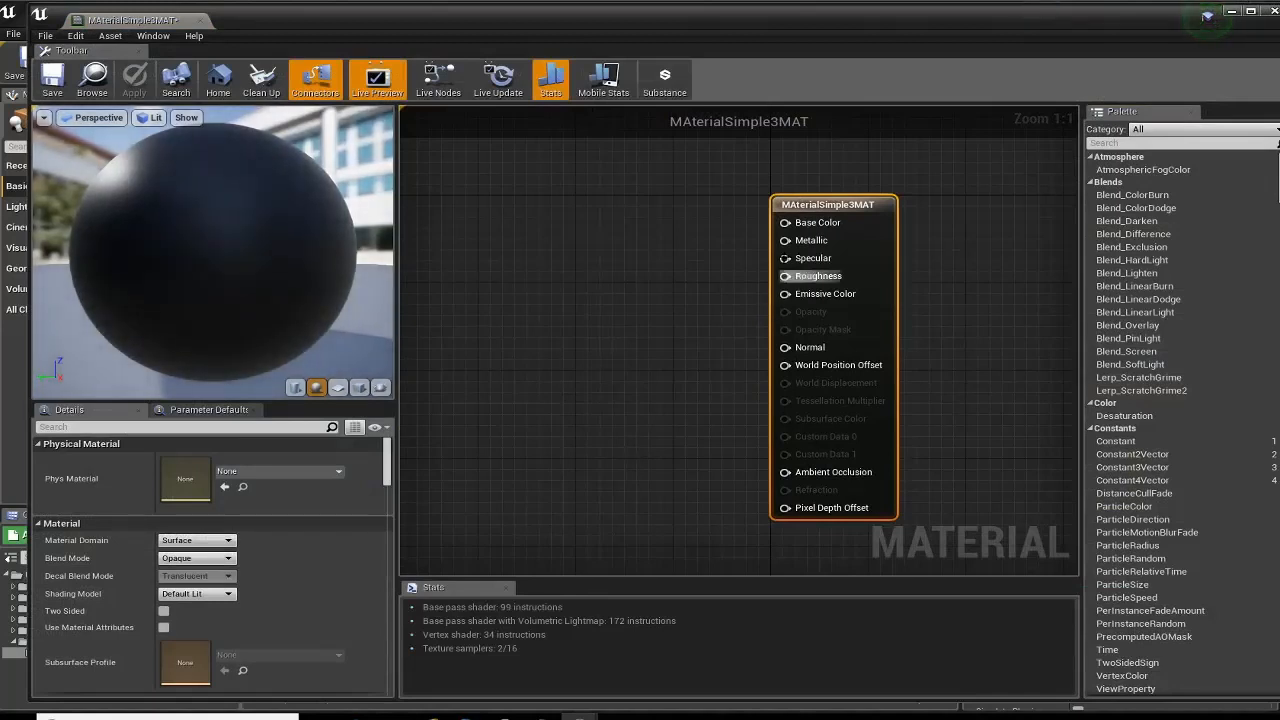
drag(798, 206, 786, 184)
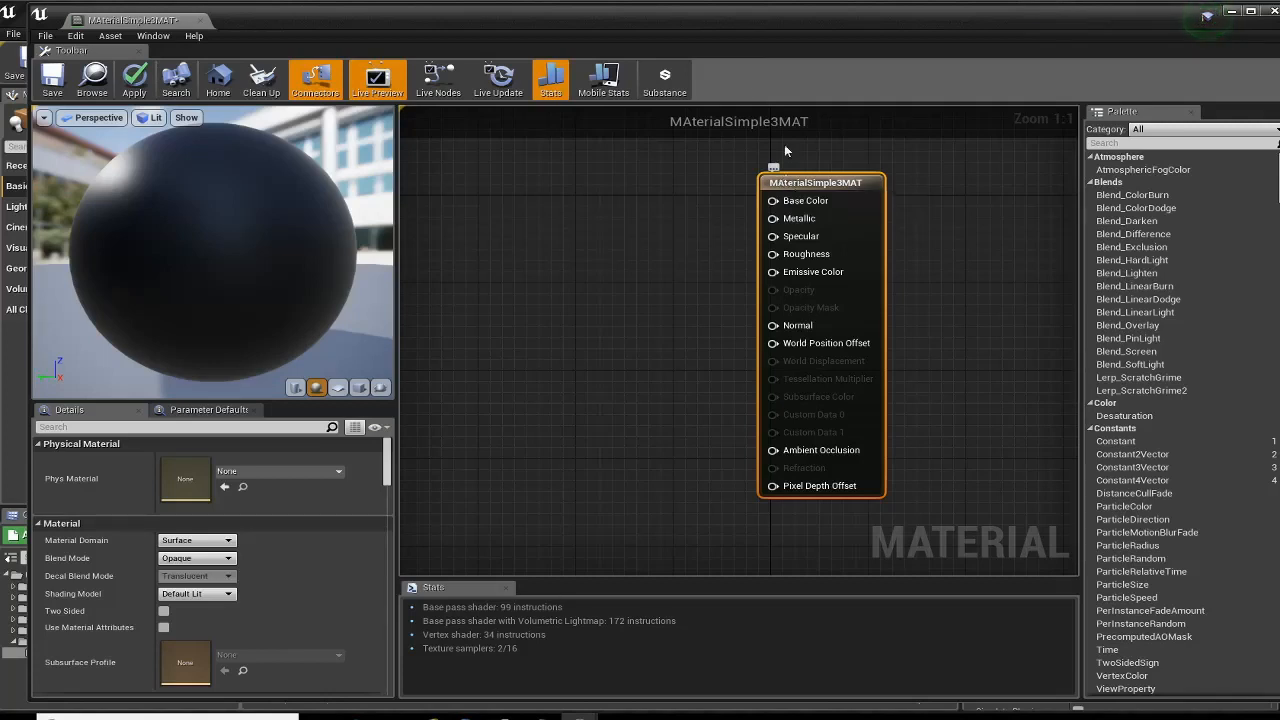
- Return to the level and examine the red masked sphere up close beside the new white sphere
click(1232, 11)
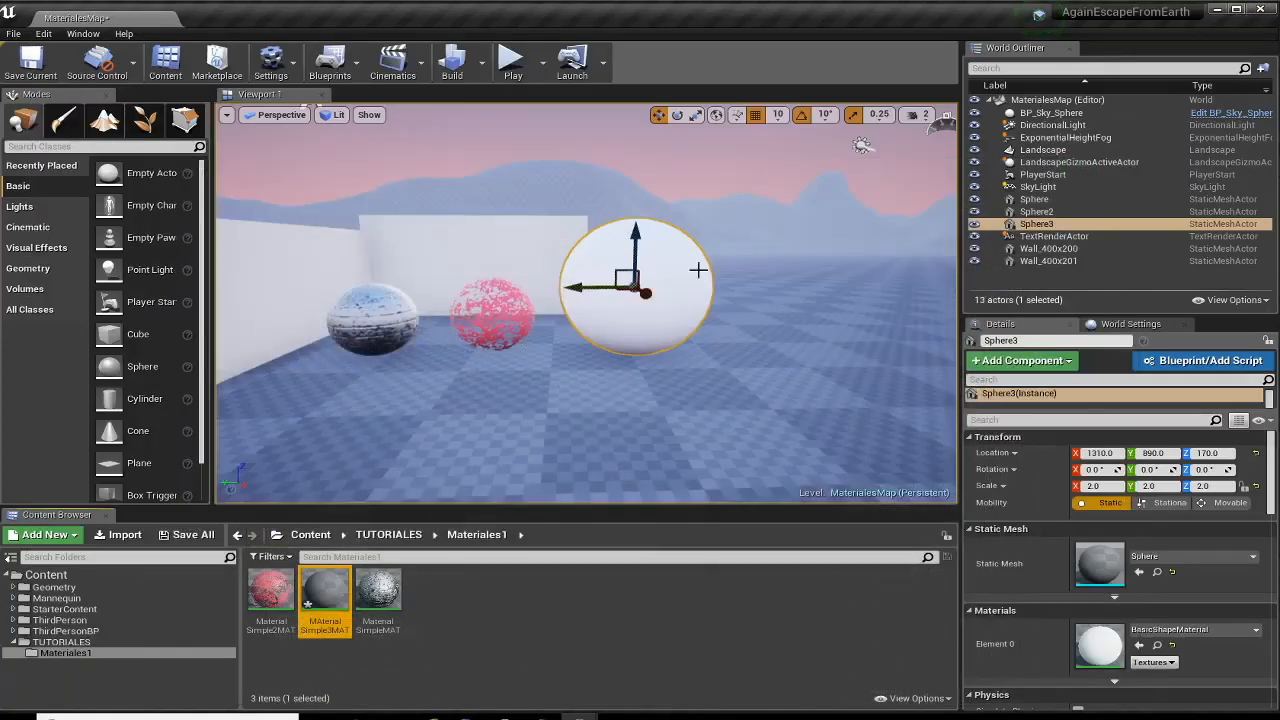
key(w)
right_drag(586, 303, 552, 152)
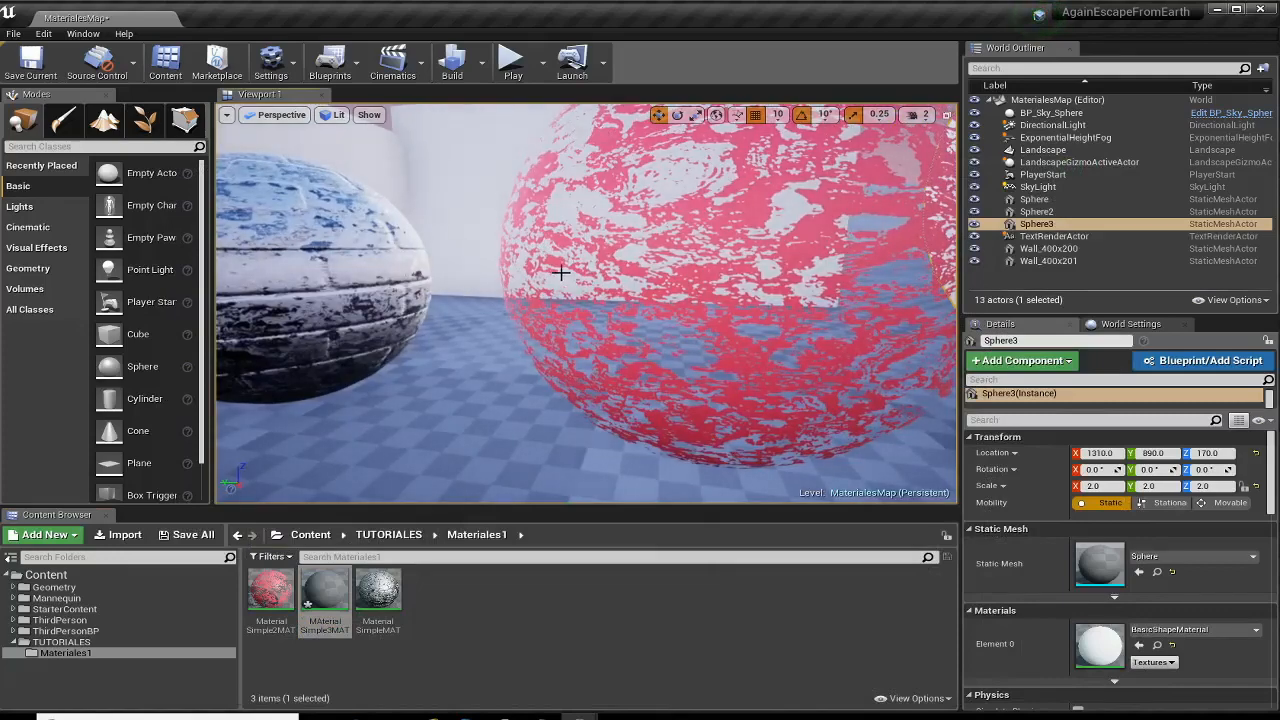
right_drag(569, 277, 590, 280)
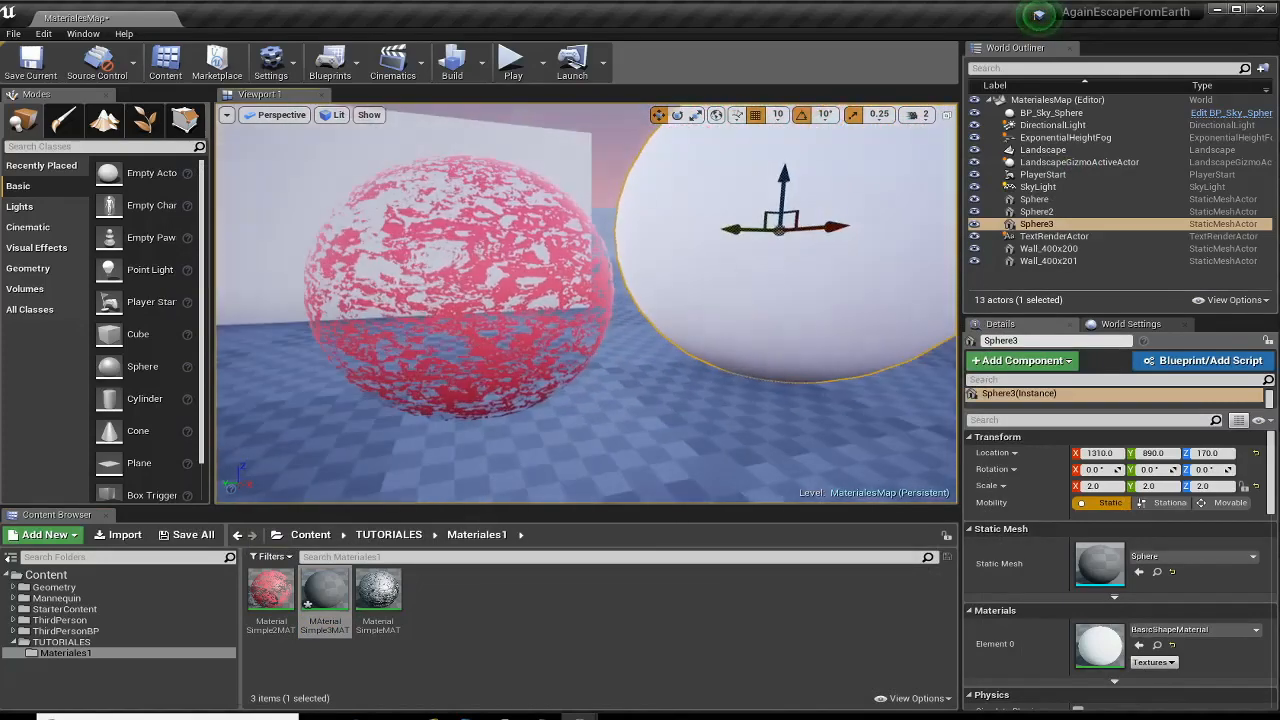
- Reopen MAterialSimple3MAT and set its blend mode to Translucent
double_click(339, 598)
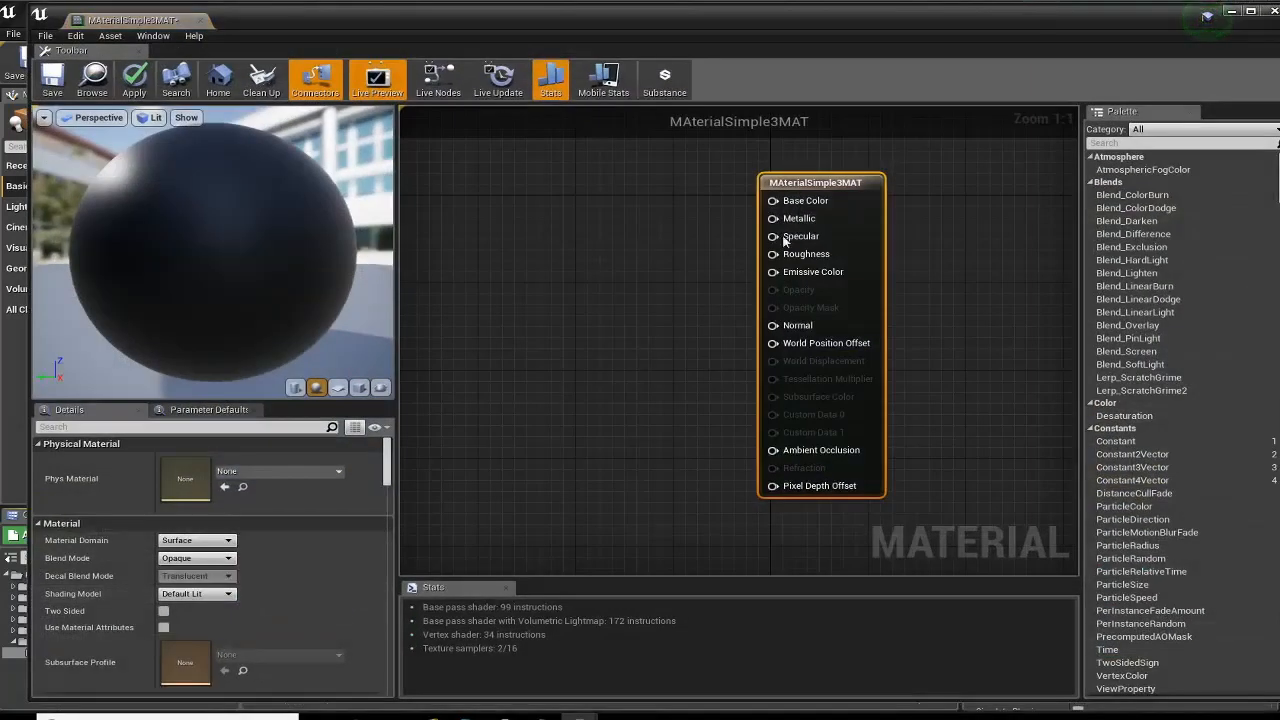
mouse_move(835, 182)
mouse_down()
mouse_move(823, 171)
mouse_move(804, 191)
mouse_move(815, 171)
mouse_up()
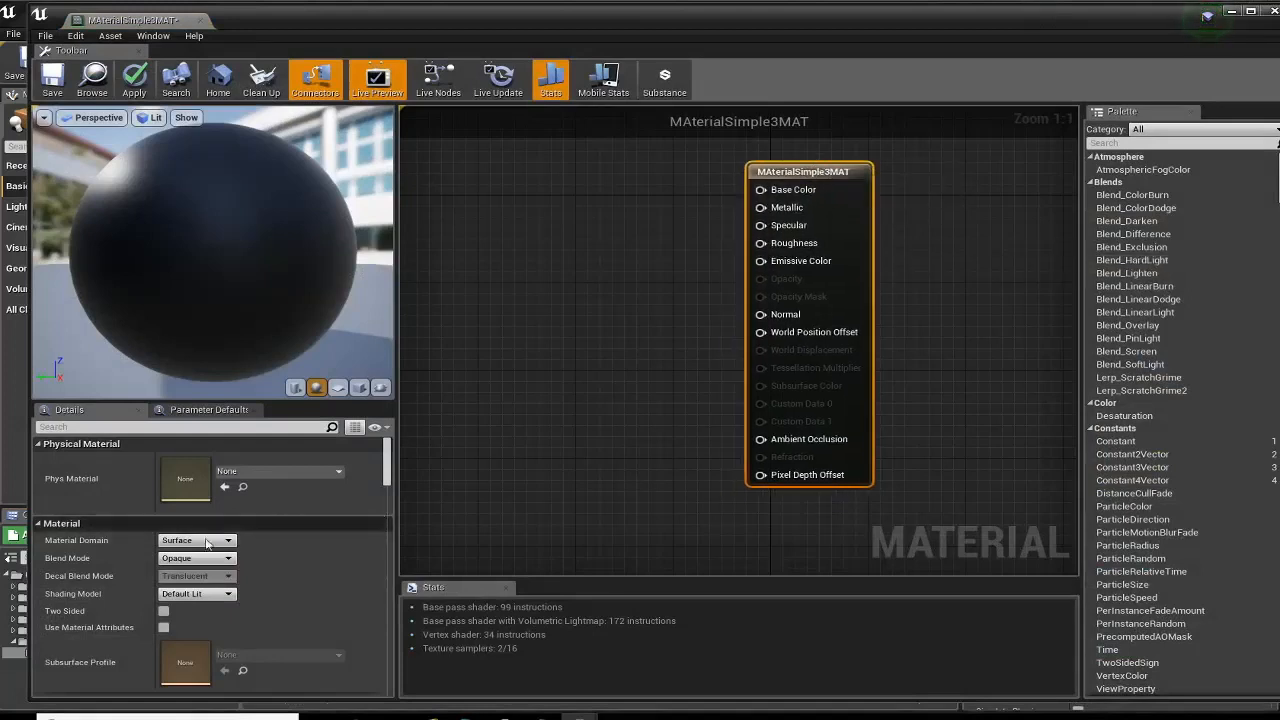
click(197, 558)
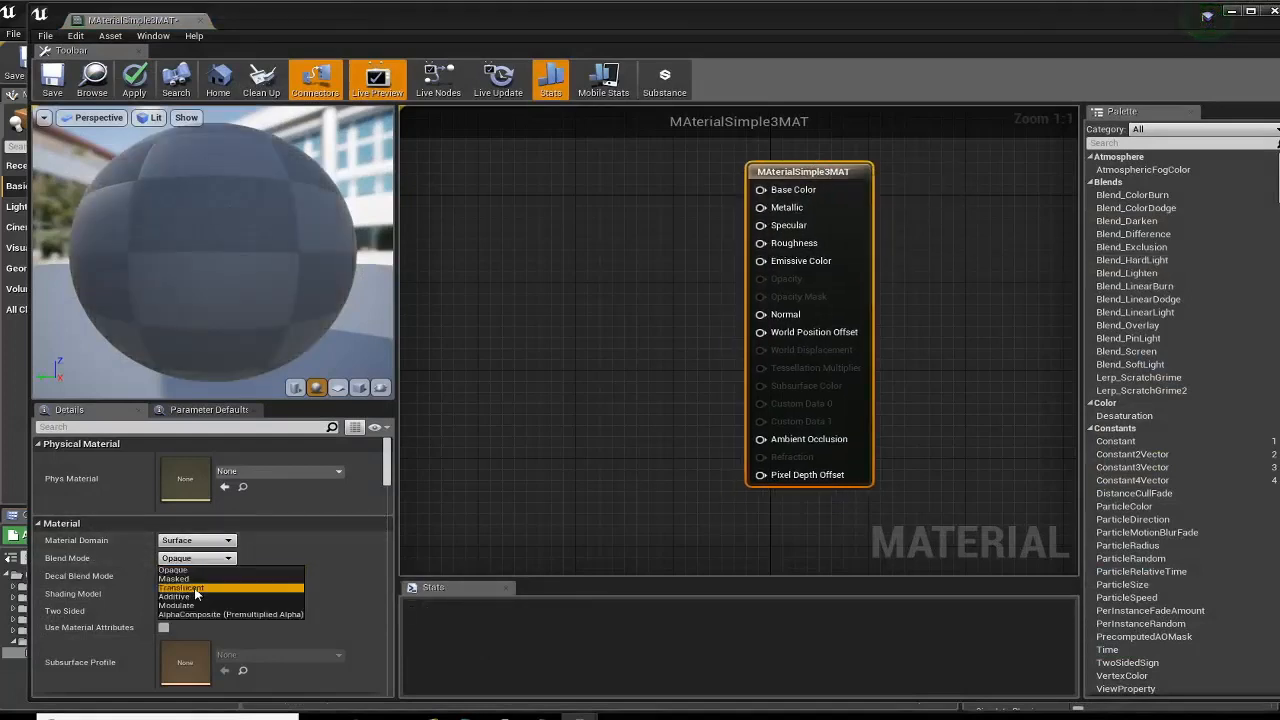
click(185, 587)
right_drag(571, 378, 596, 395)
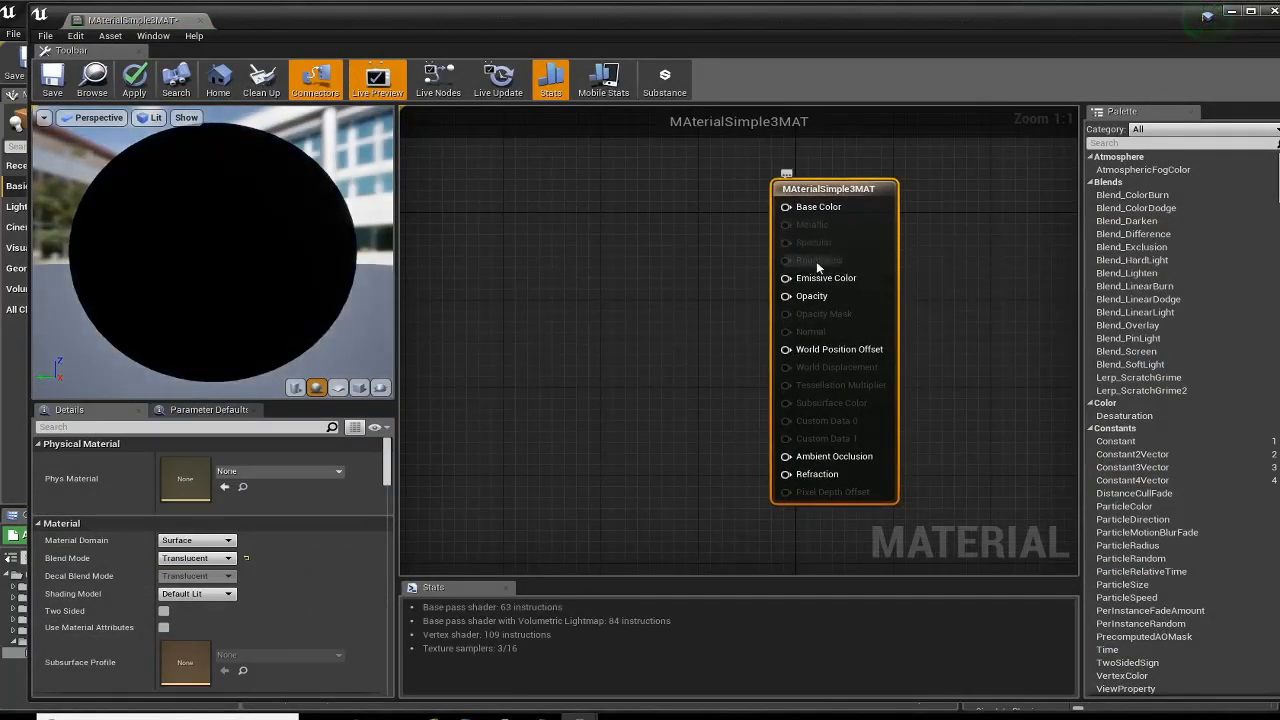
- Examine the Opacity and Refraction inputs on the translucent material's result node
right_drag(639, 463, 633, 511)
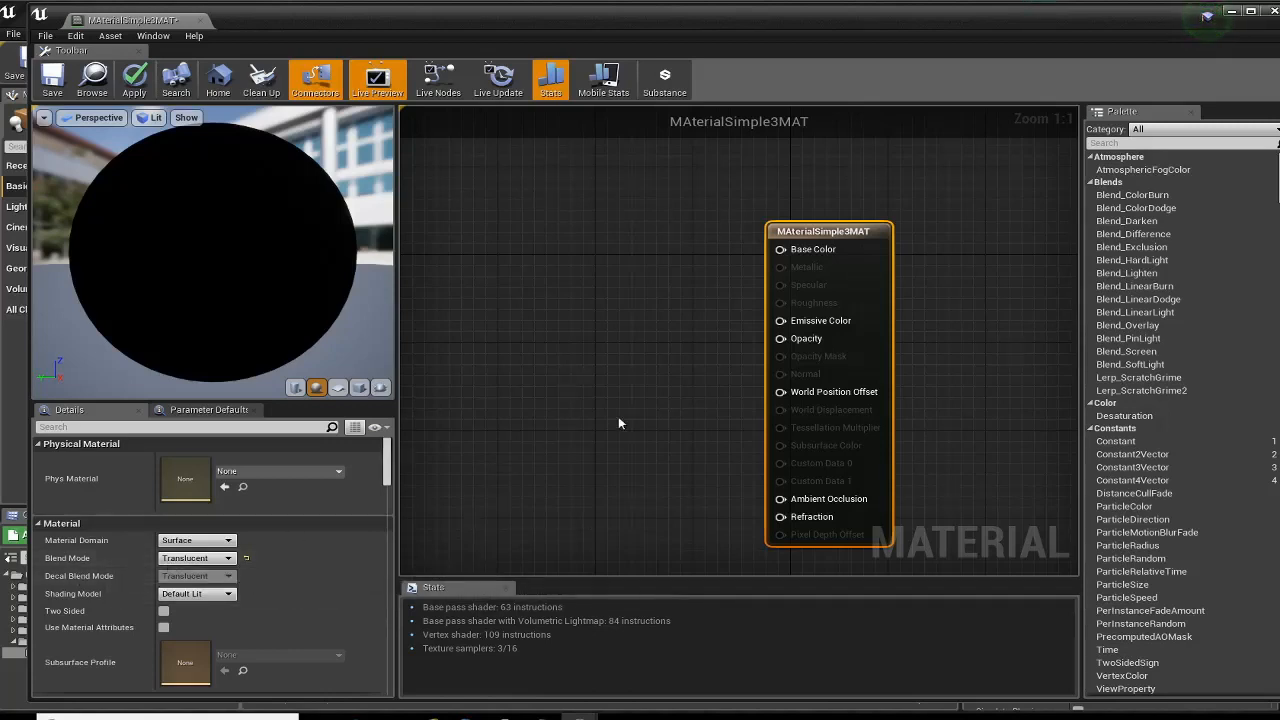
right_drag(618, 416, 627, 376)
scroll(876, 354, up, 4)
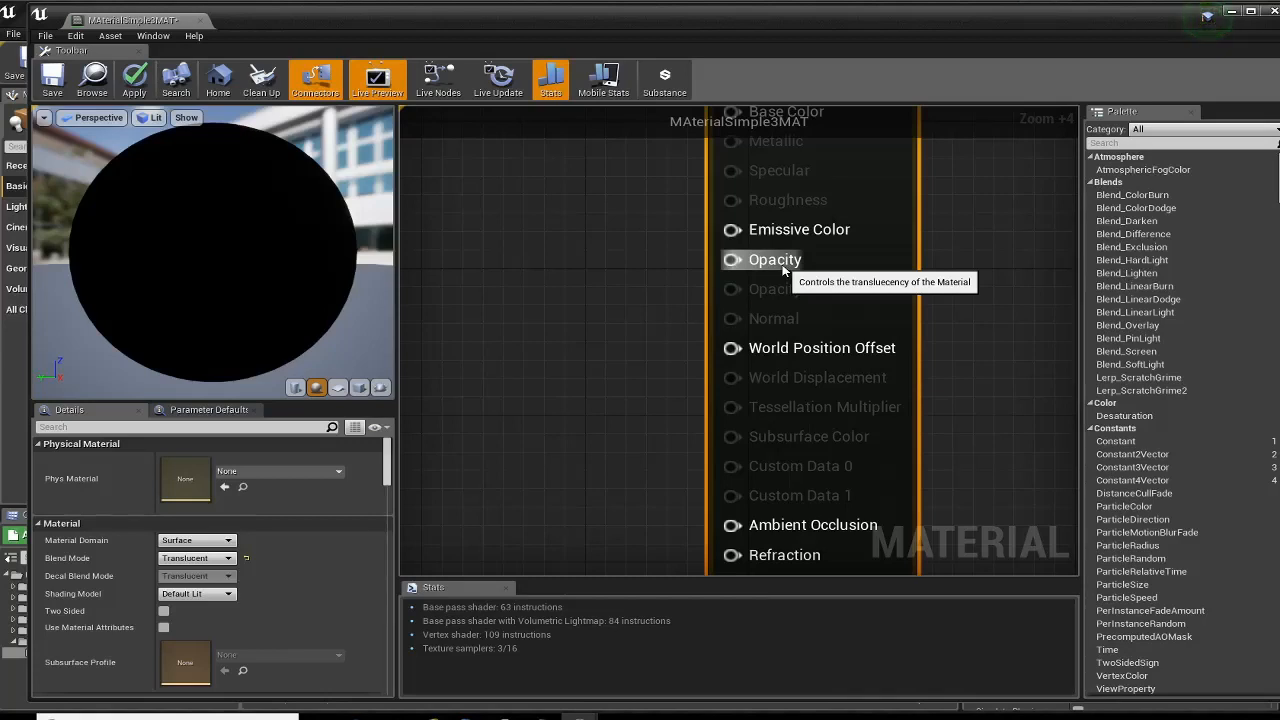
right_drag(602, 394, 594, 309)
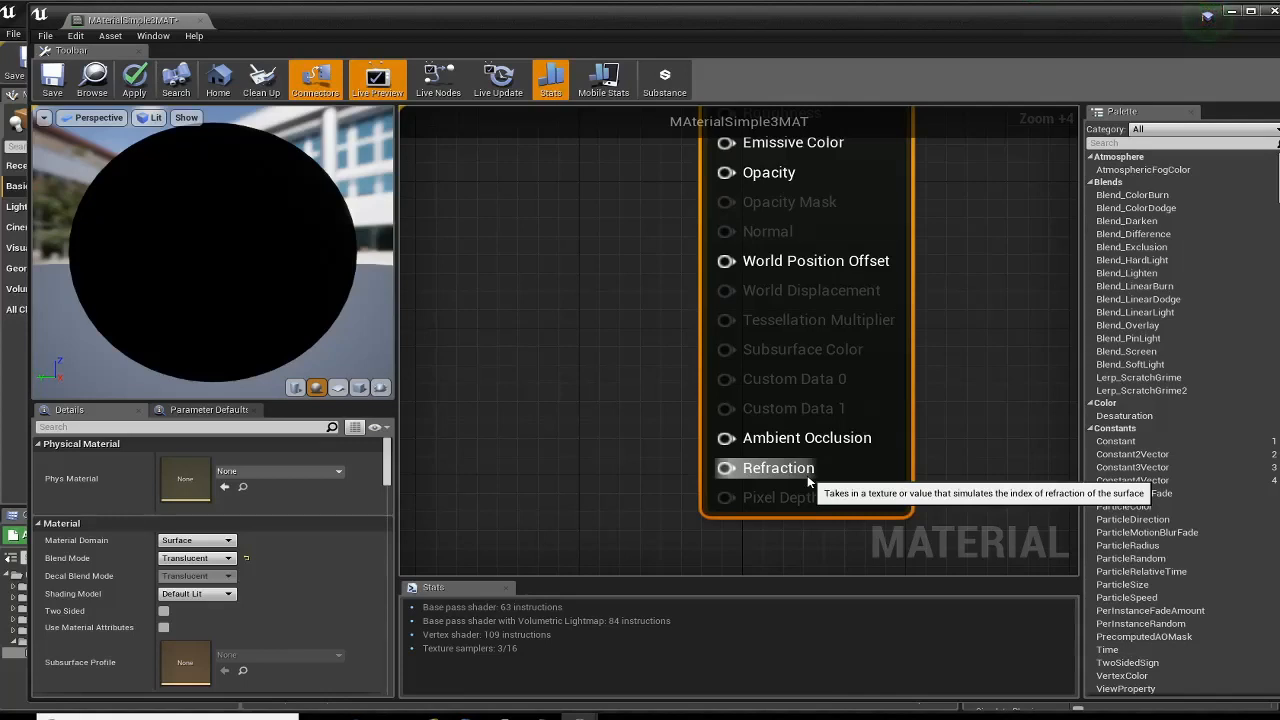
scroll(586, 262, down, 3)
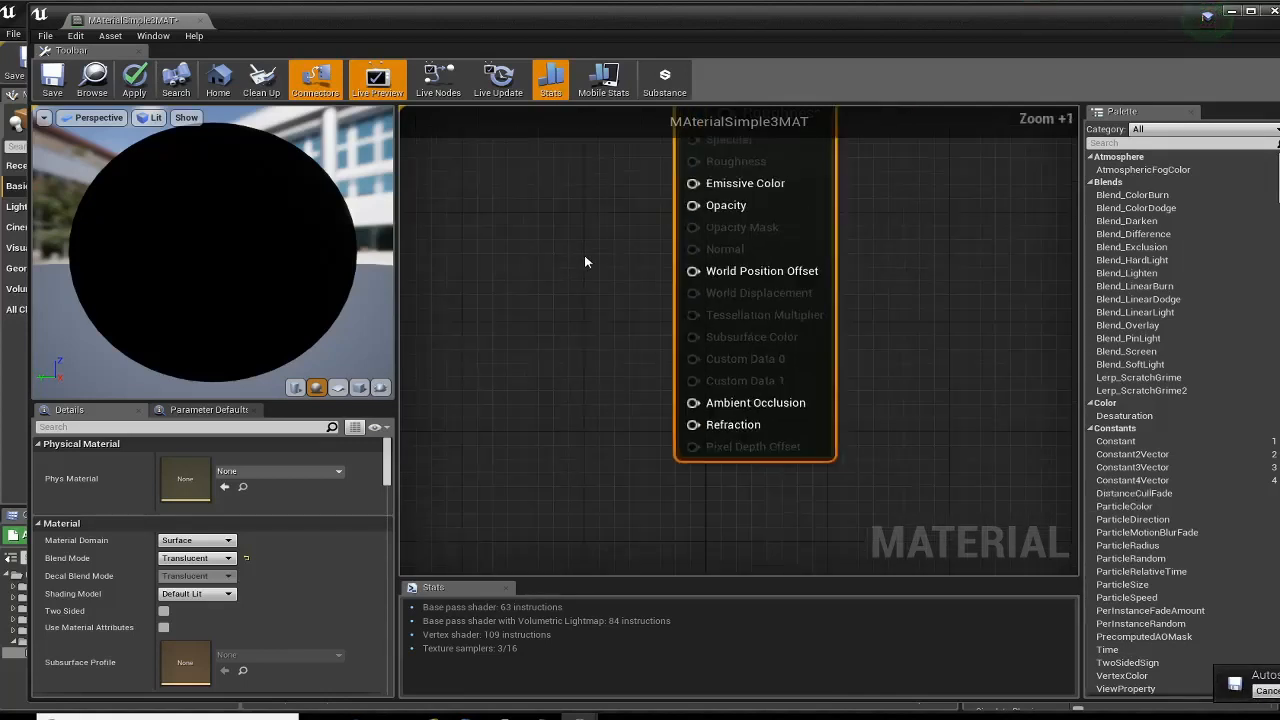
- Add a Constant node to the material graph and set its value to 0.8
right_drag(586, 262, 792, 415)
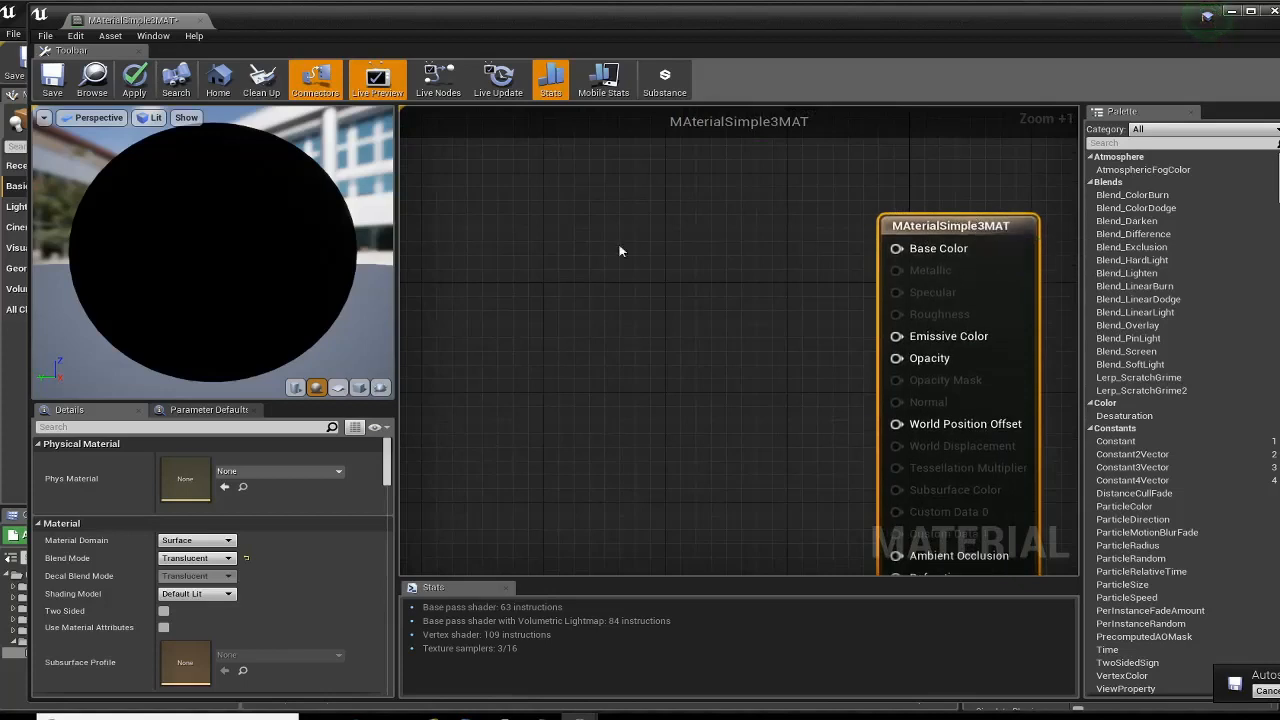
right_click(611, 251)
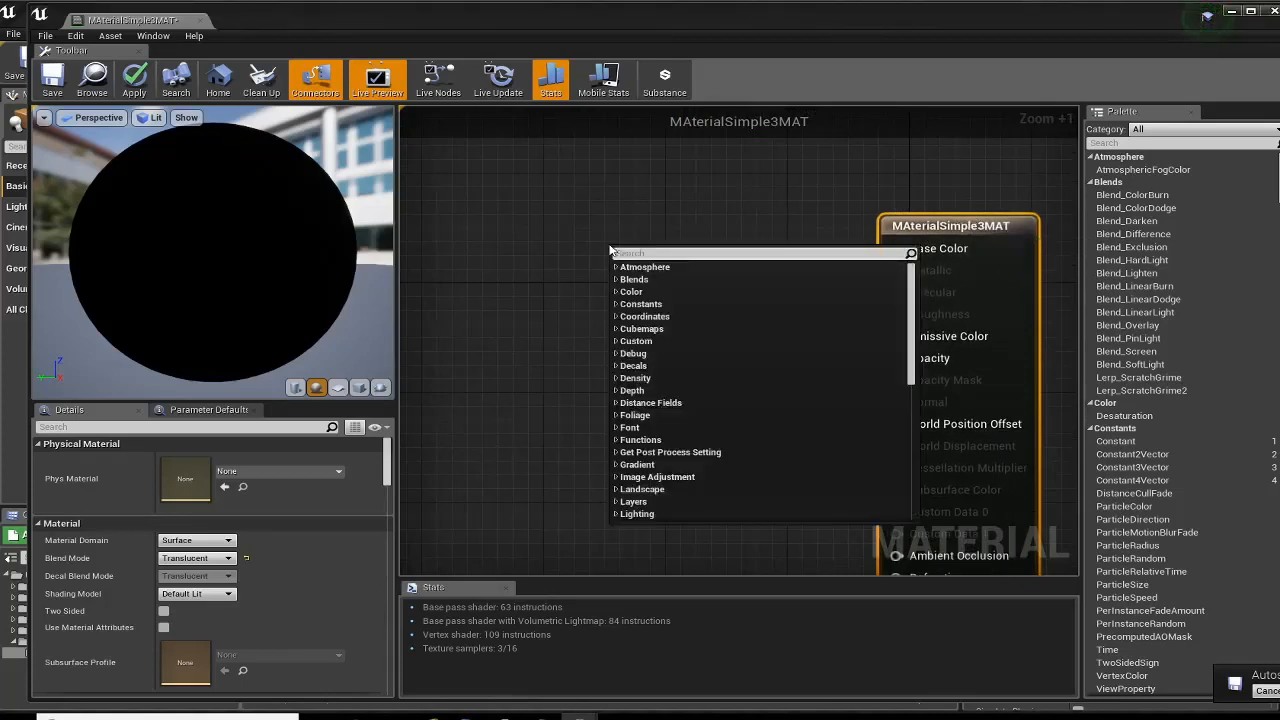
text(cons)
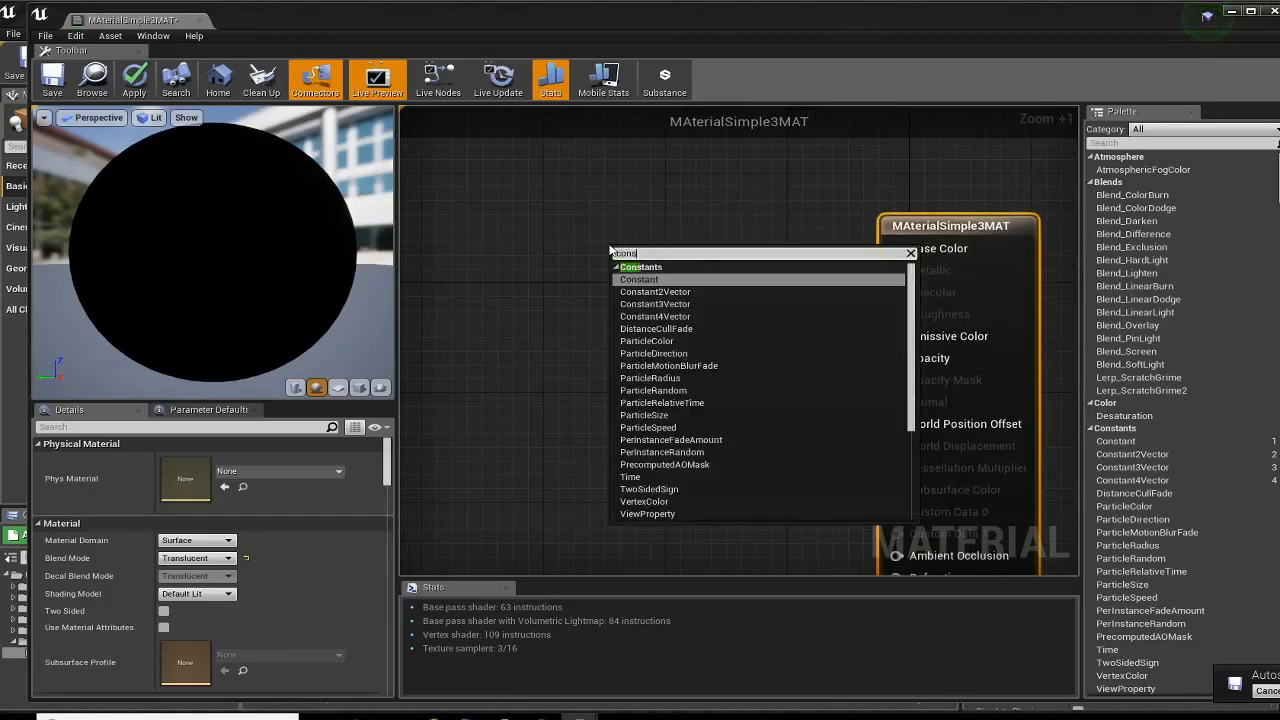
key(Return)
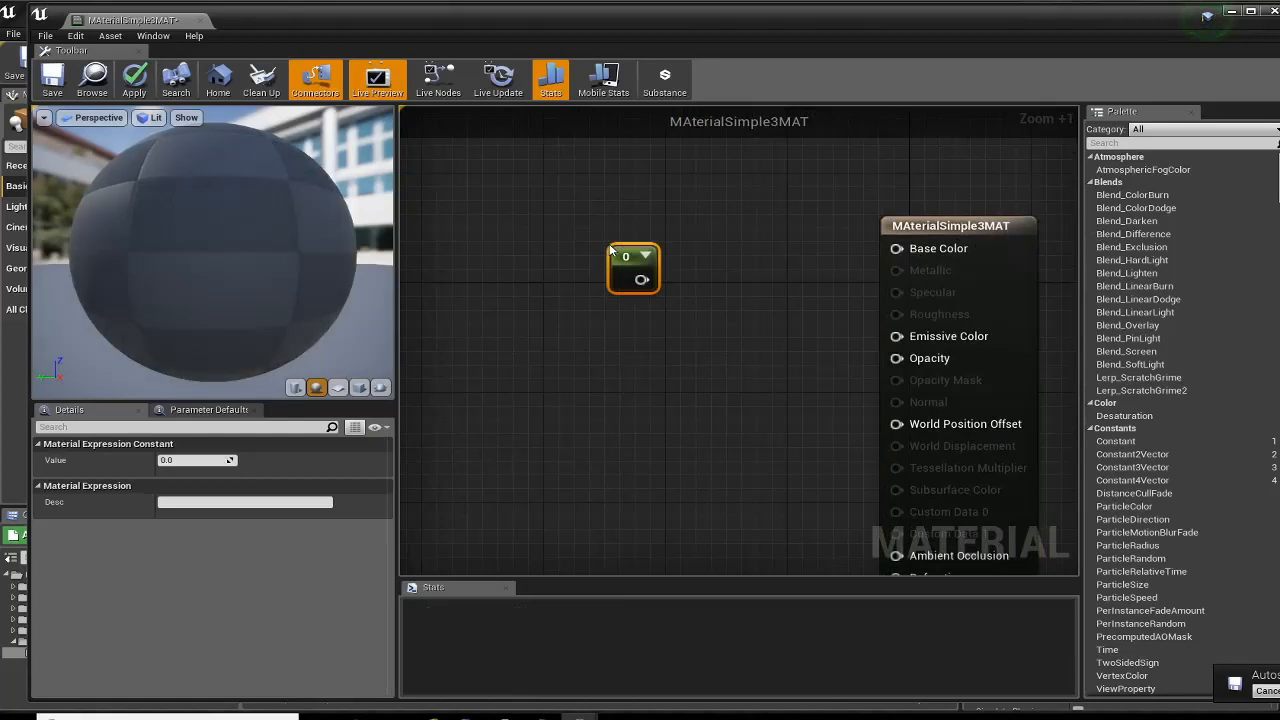
click(205, 461)
text(0)
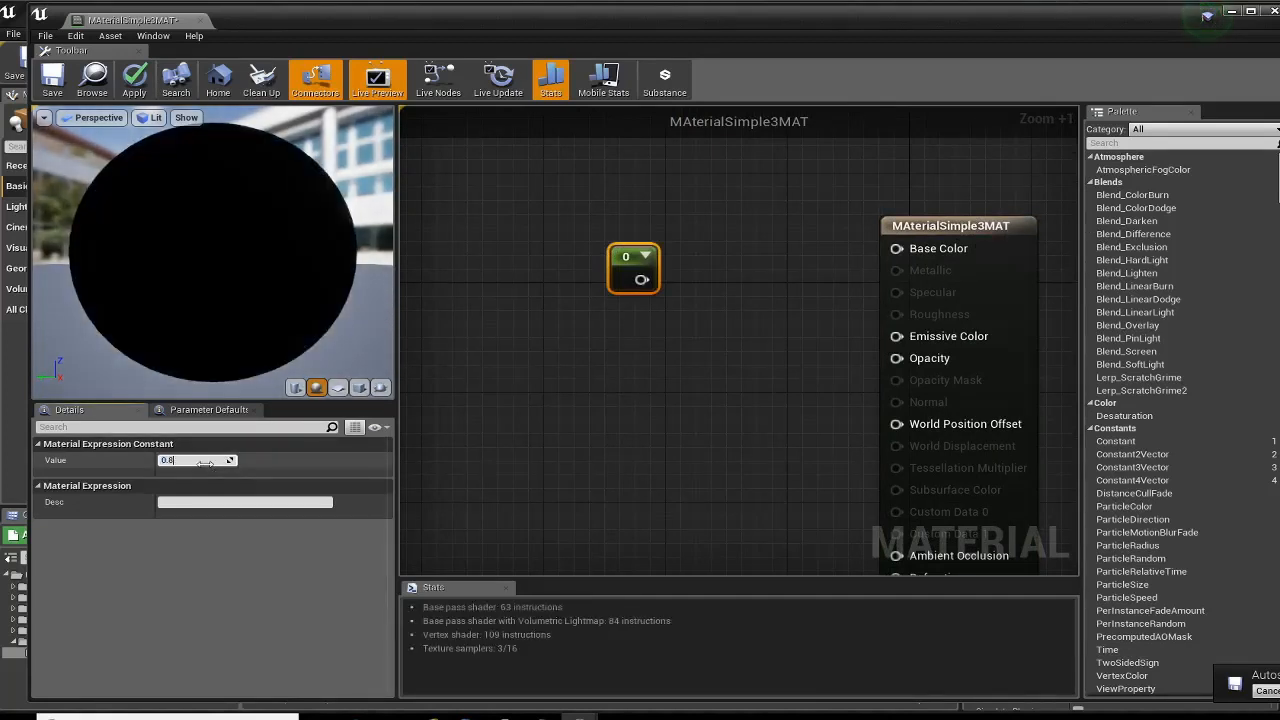
text(.8)
key(Return)
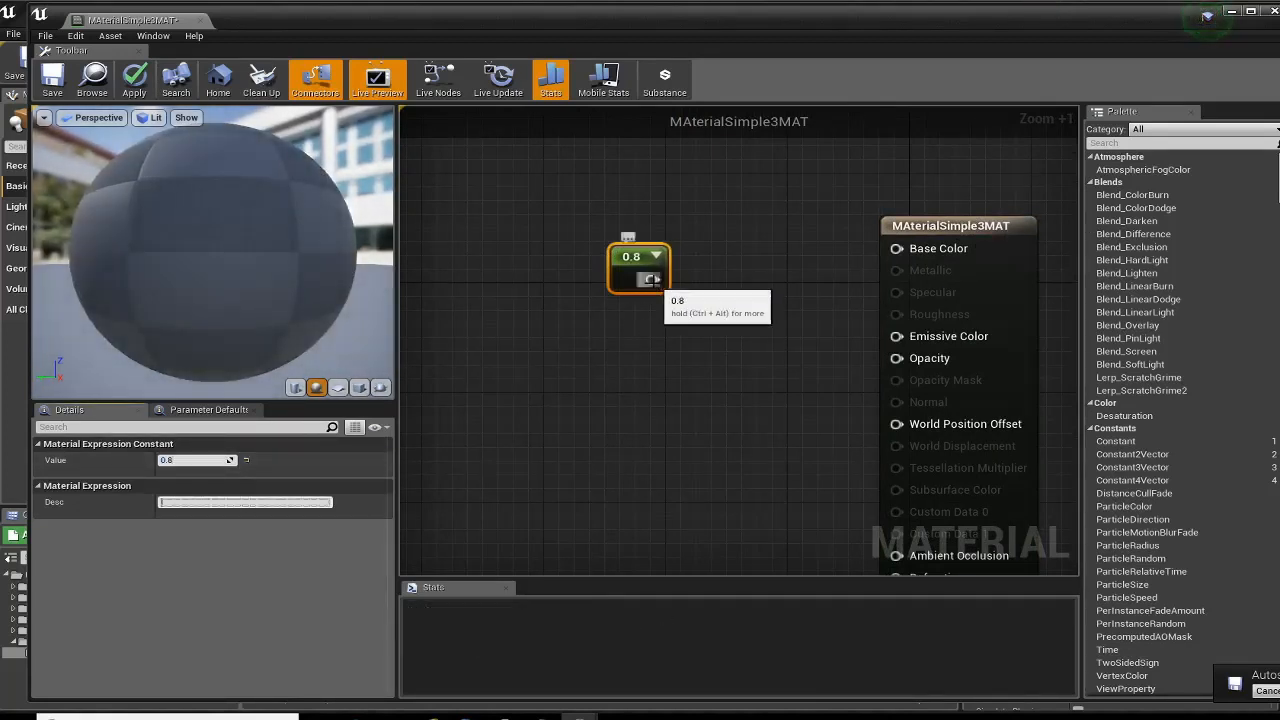
- Connect the 0.8 constant to Base Color, line its node up with that input, and rotate the preview sphere
drag(652, 280, 897, 248)
drag(625, 256, 615, 226)
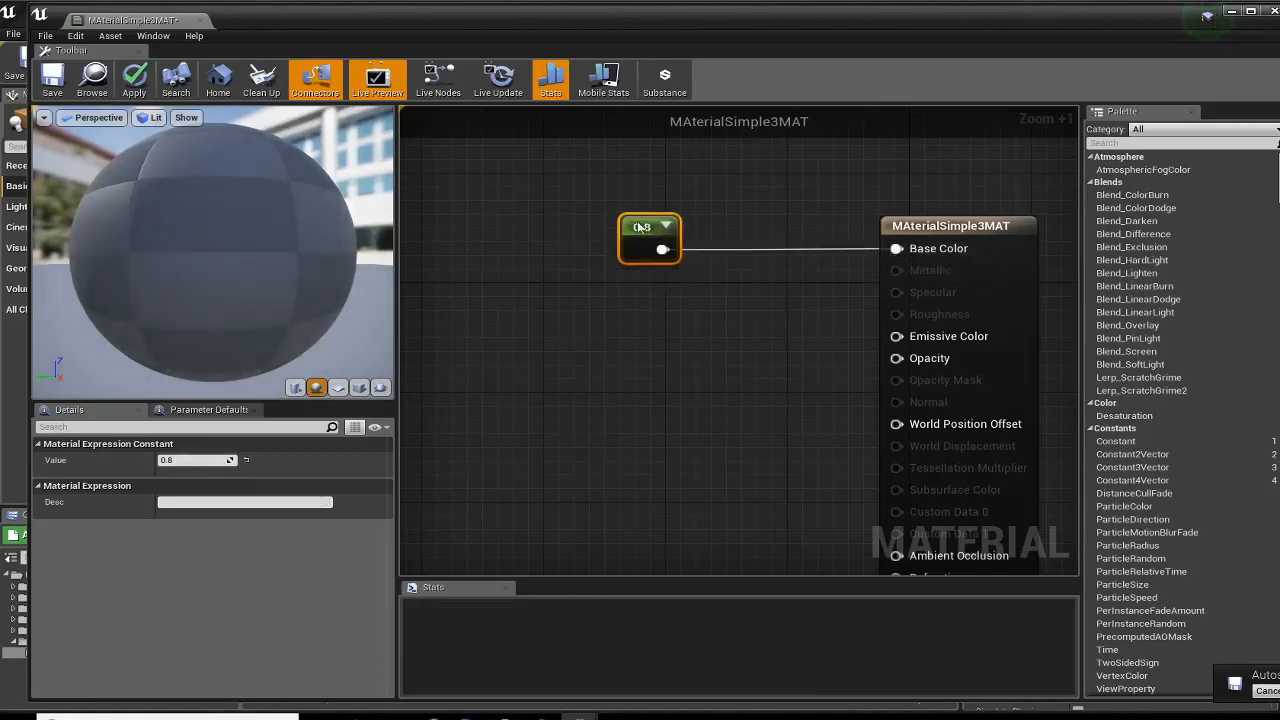
right_drag(741, 359, 649, 347)
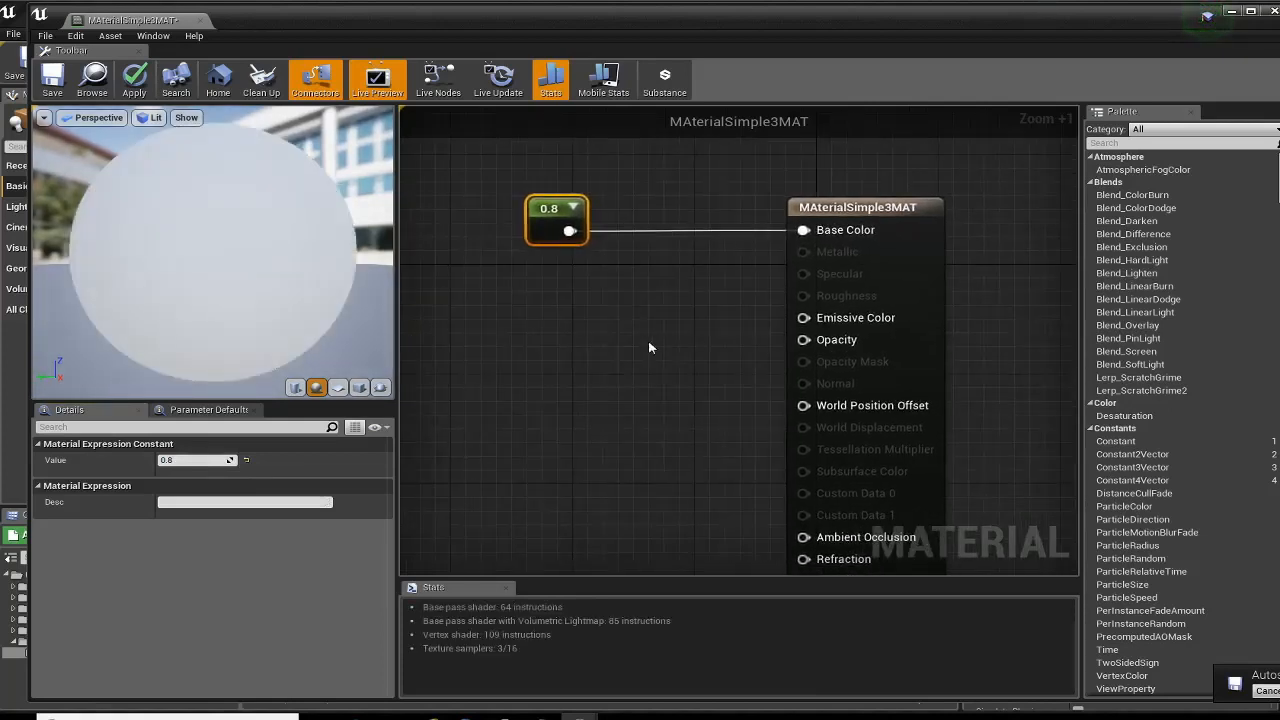
drag(212, 250, 460, 316)
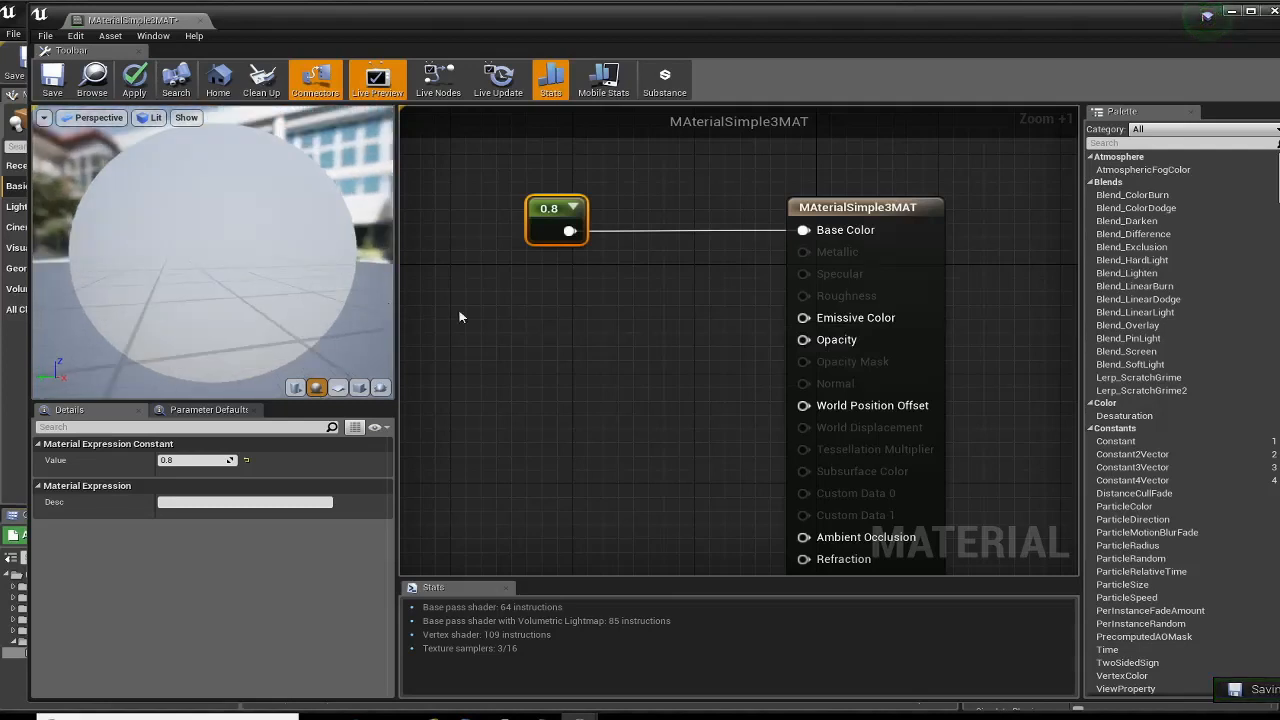
- Add a second Constant node below the first and set its value to 0.3
right_drag(748, 346, 580, 343)
right_click(505, 322)
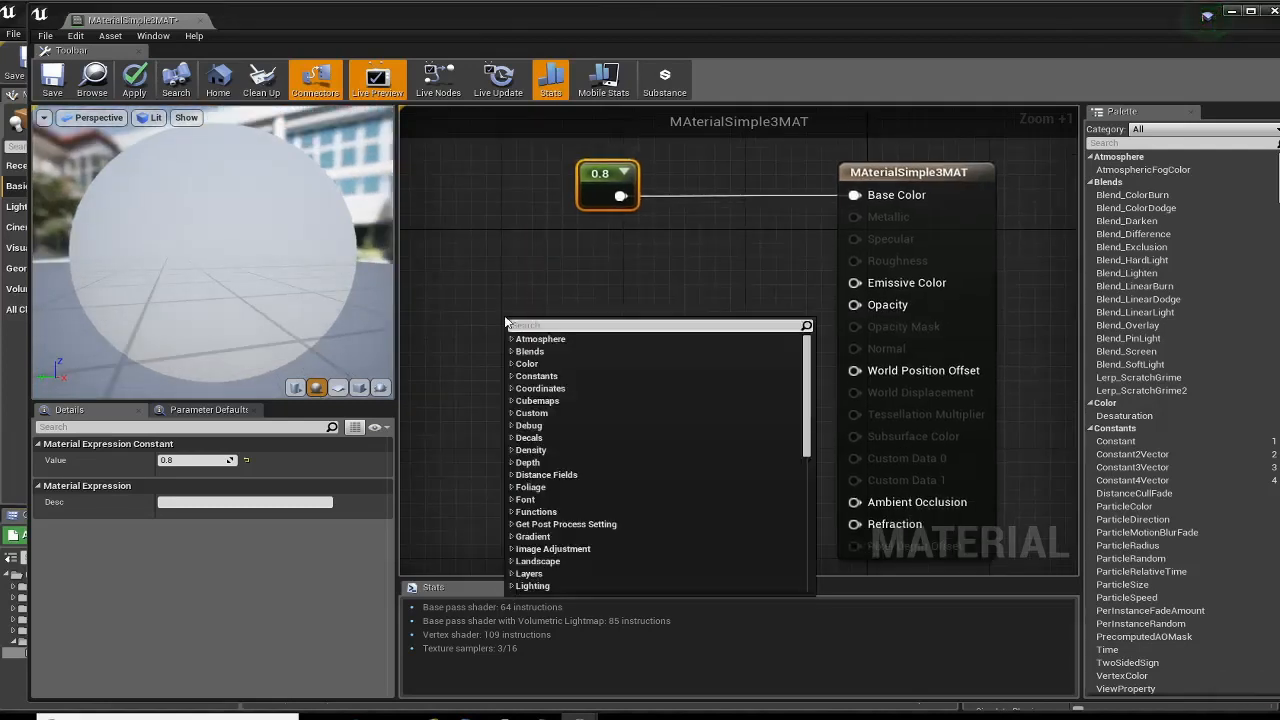
text(constant)
key(Return)
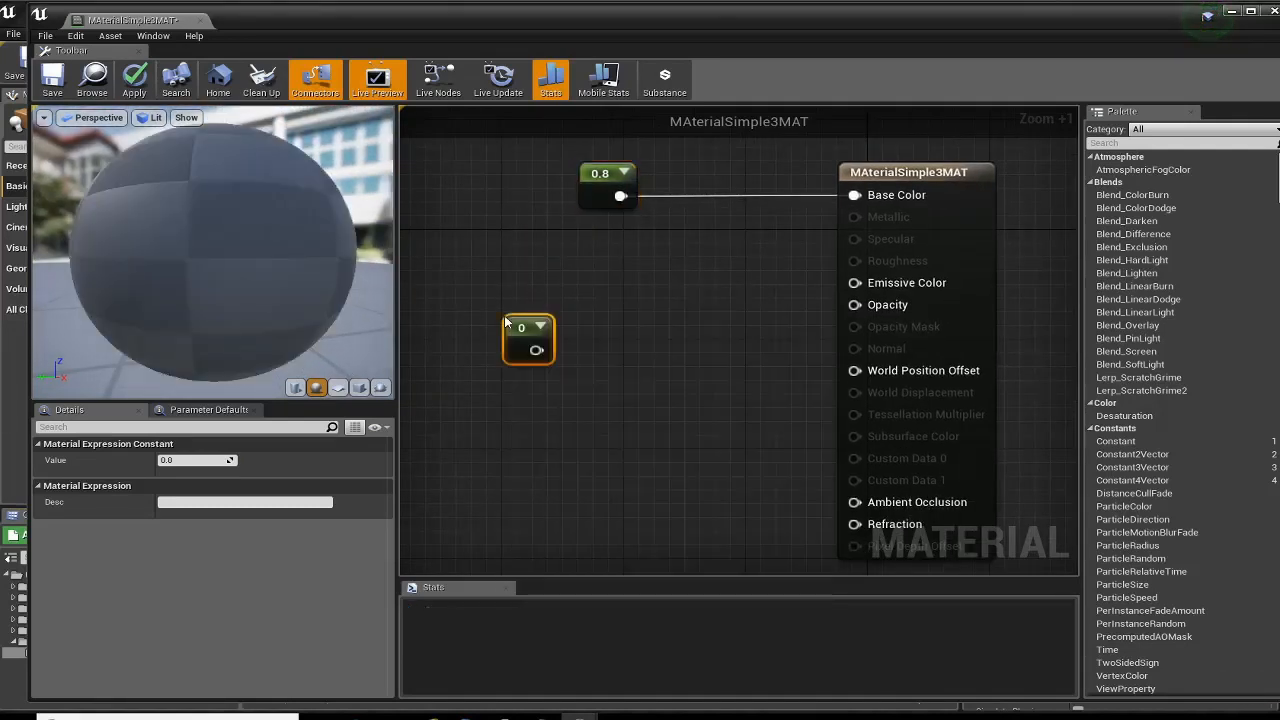
click(190, 460)
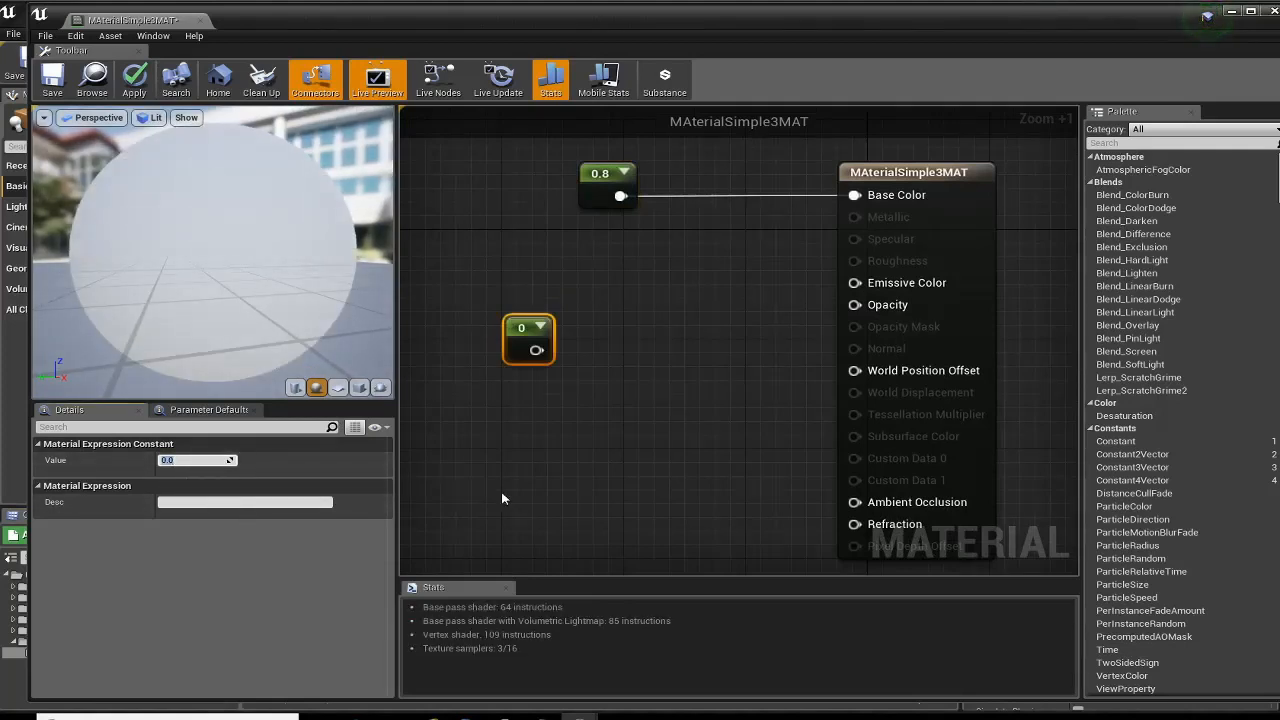
text(0.3)
key(Return)
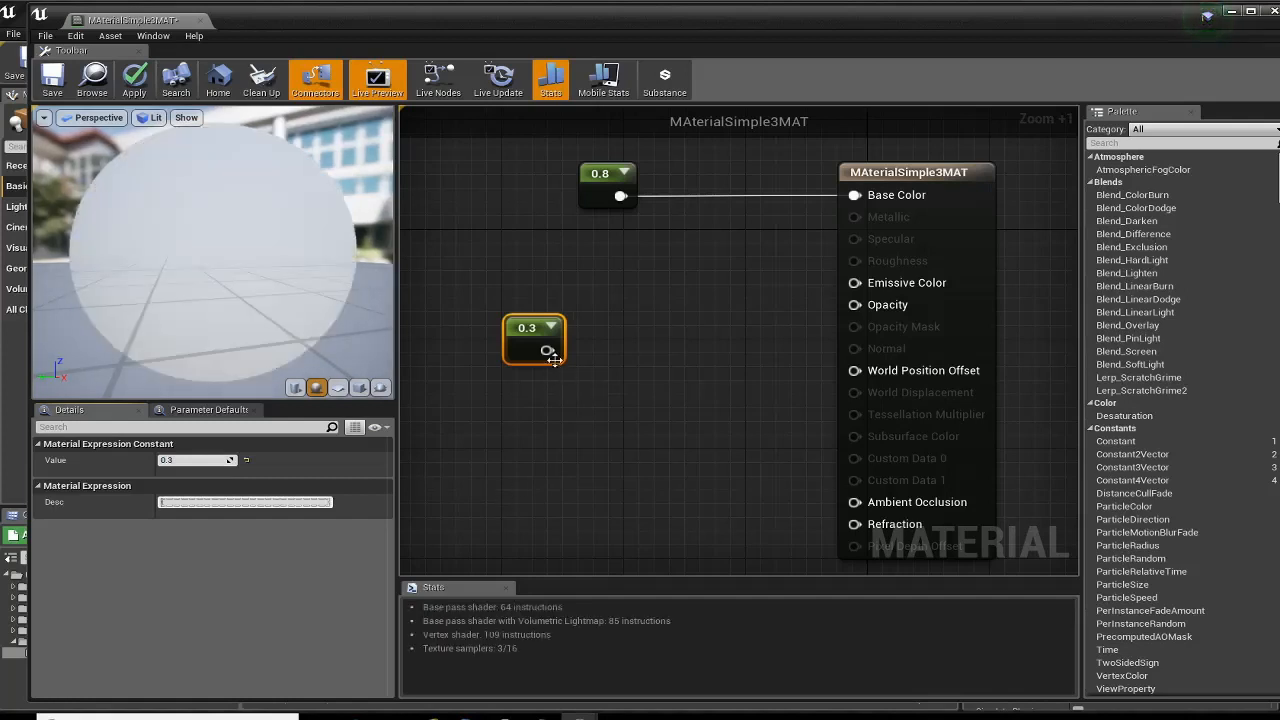
- Connect the 0.3 constant to Opacity, save the material, and return to the level
drag(547, 350, 855, 305)
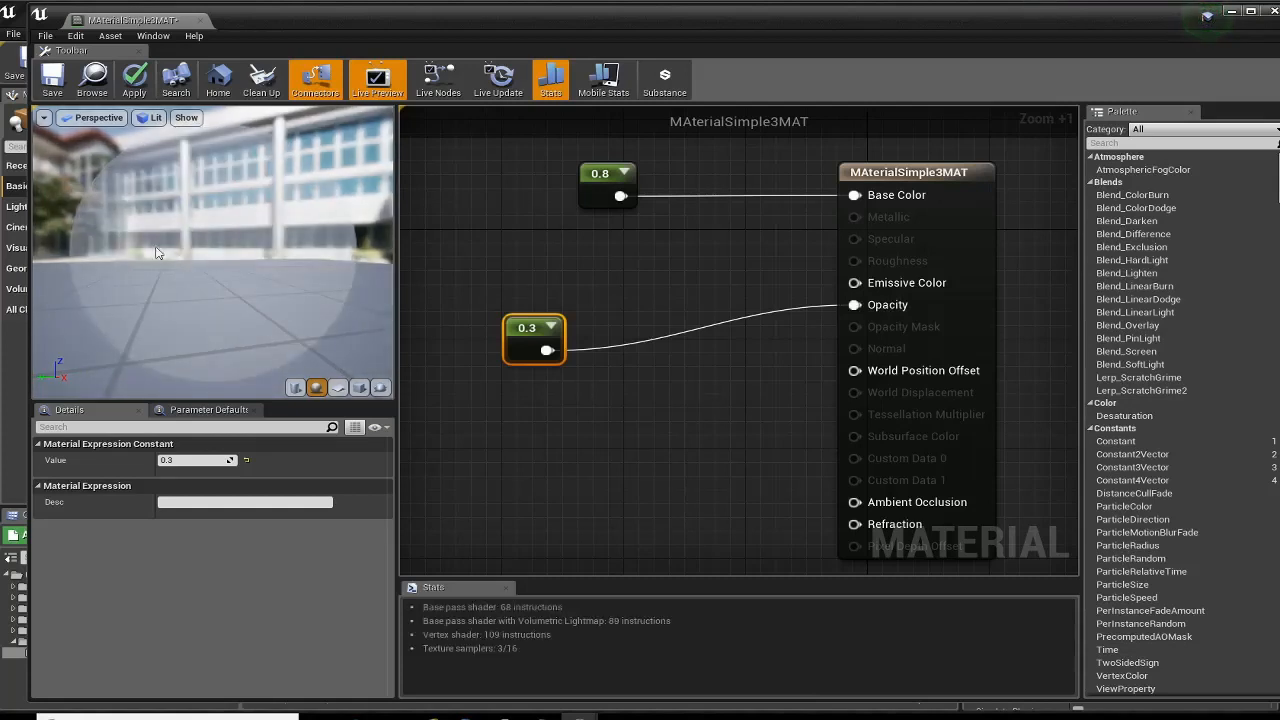
drag(156, 252, 156, 252)
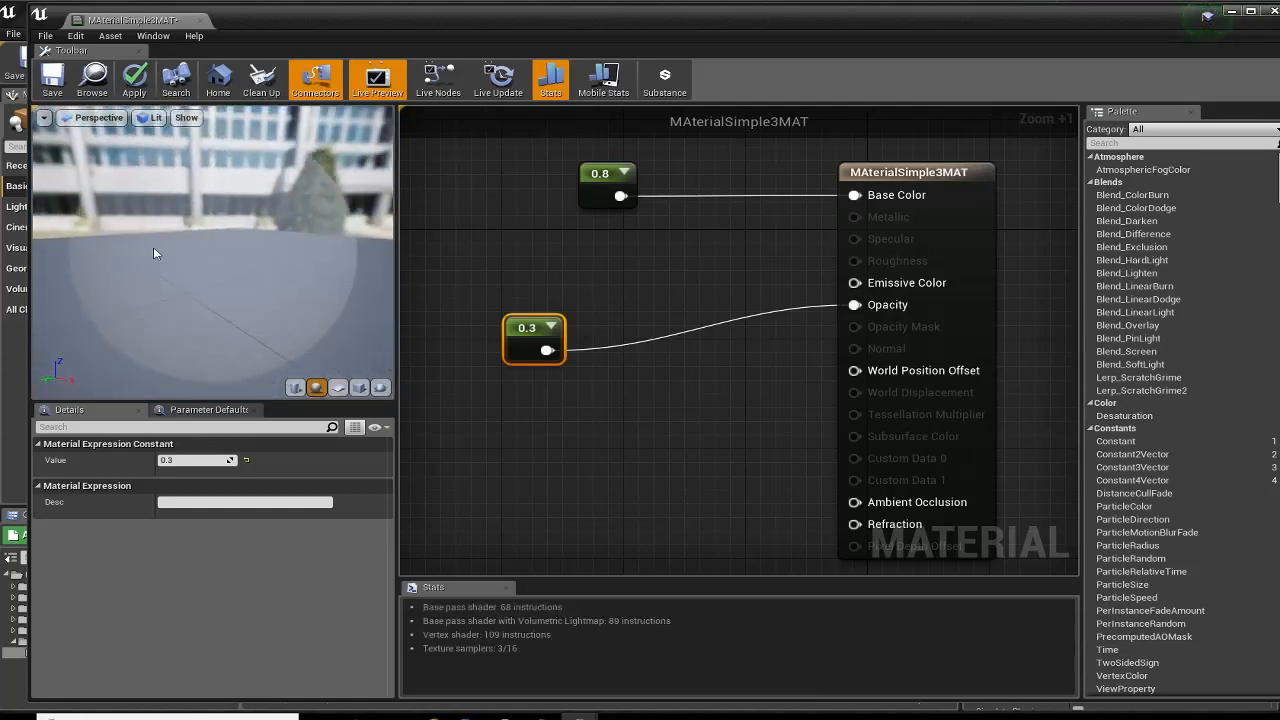
click(53, 80)
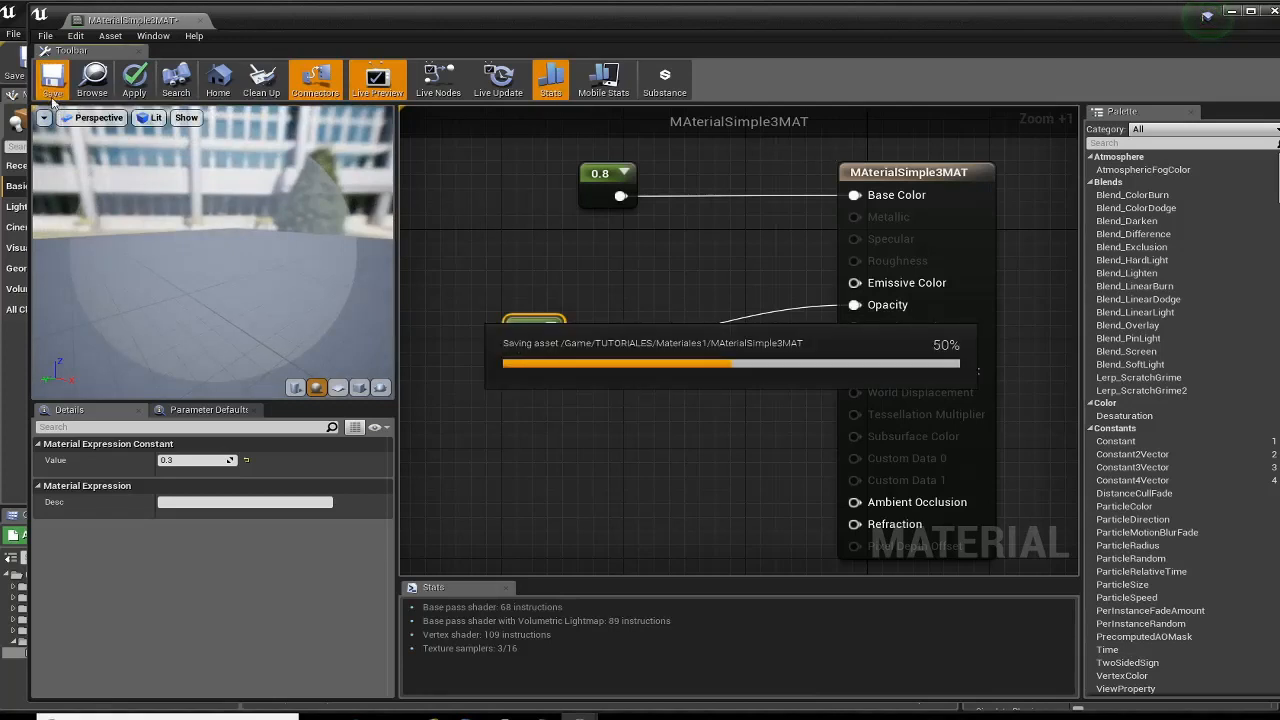
click(1229, 11)
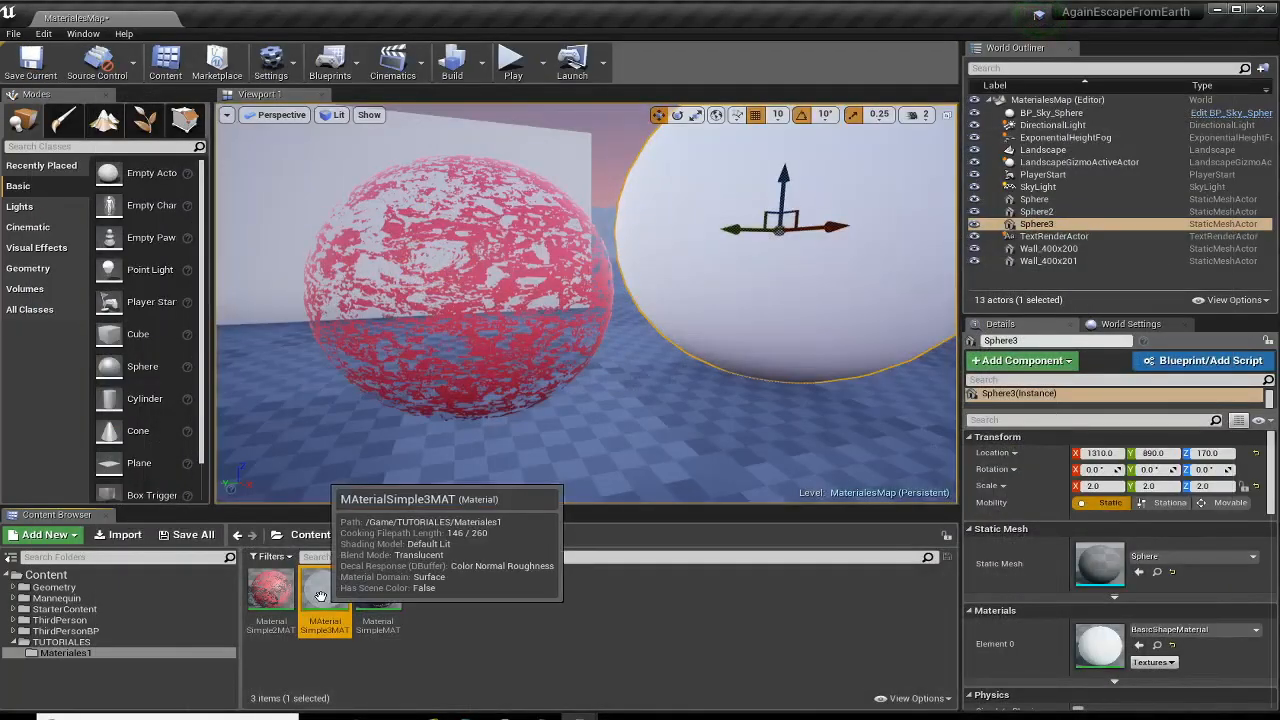
- Apply the MAterialSimple3MAT material to the large sphere, Sphere3, and focus the view on it
drag(324, 588, 800, 250)
key(f)
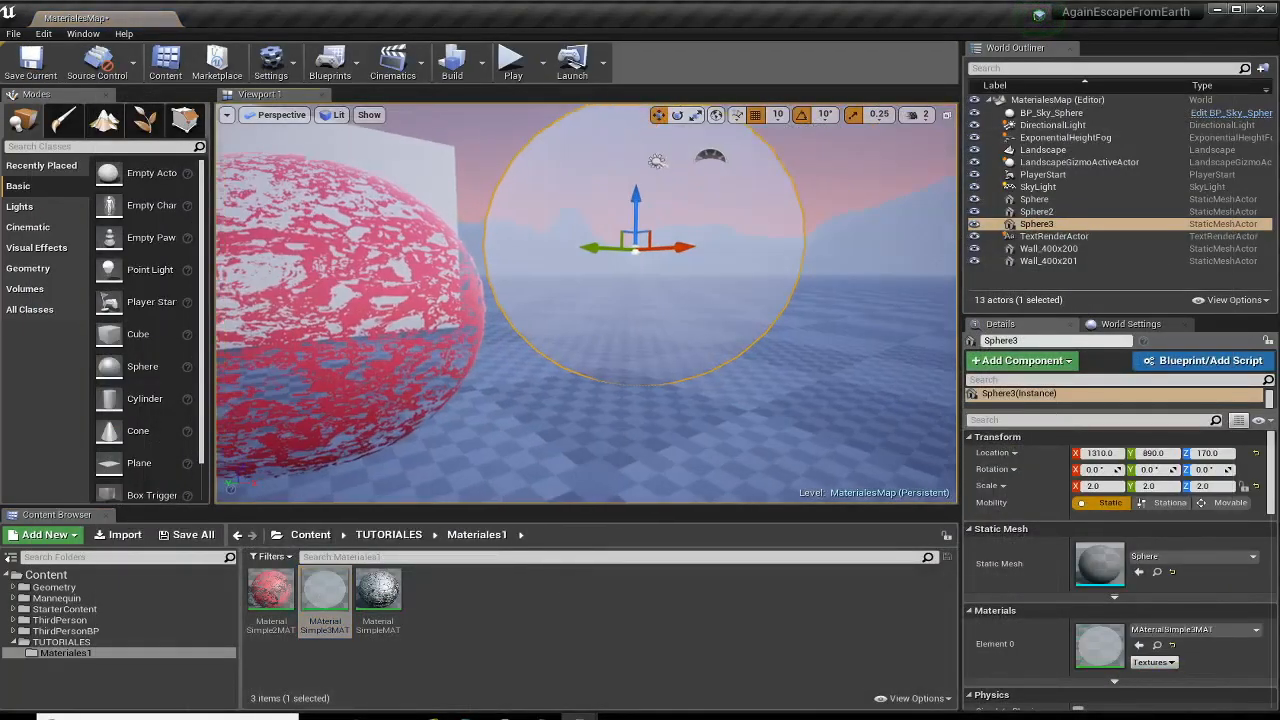
- Play the level from the floor beside the large sphere in full screen and examine its translucency from several sides
right_click(726, 436)
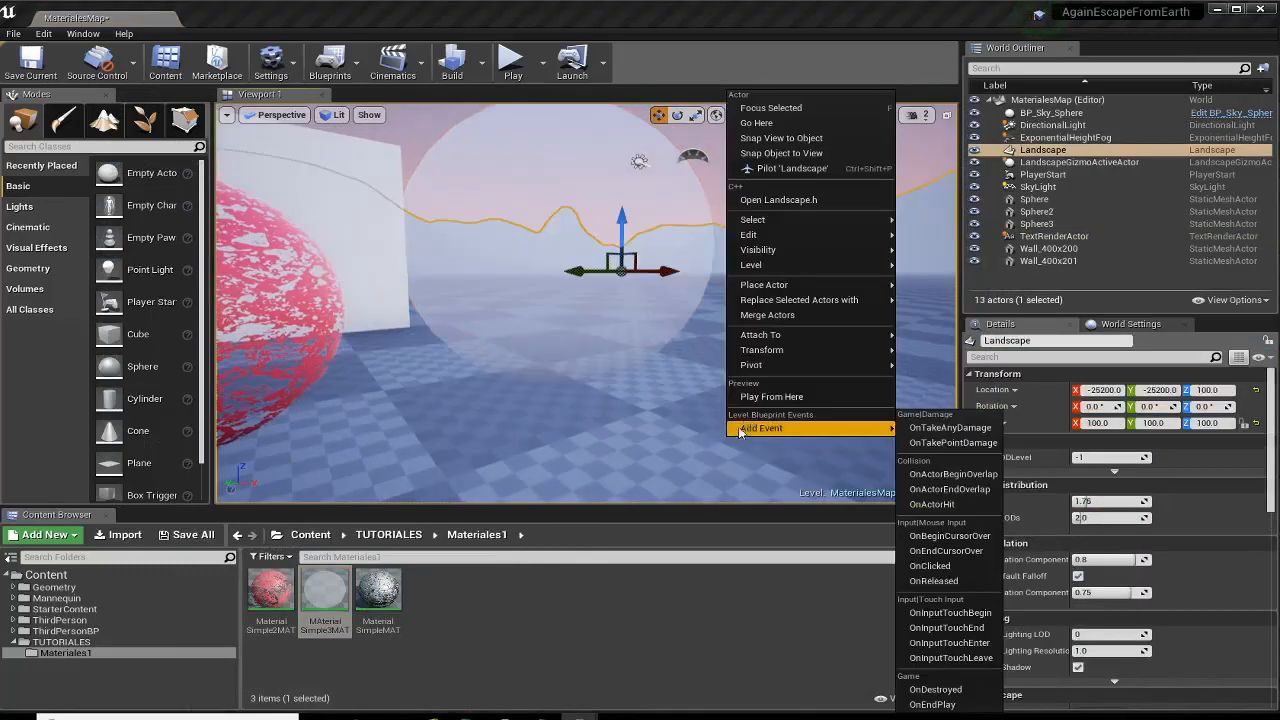
click(761, 391)
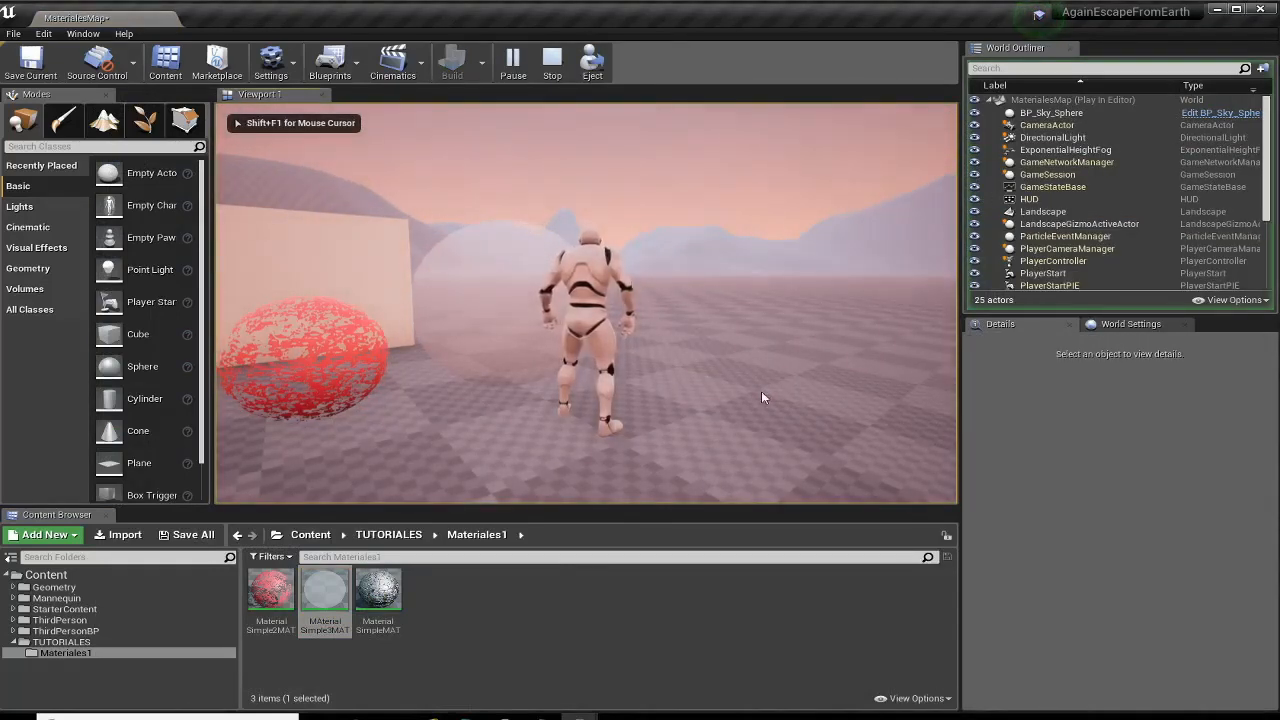
click(761, 397)
key(F11)
key(s)
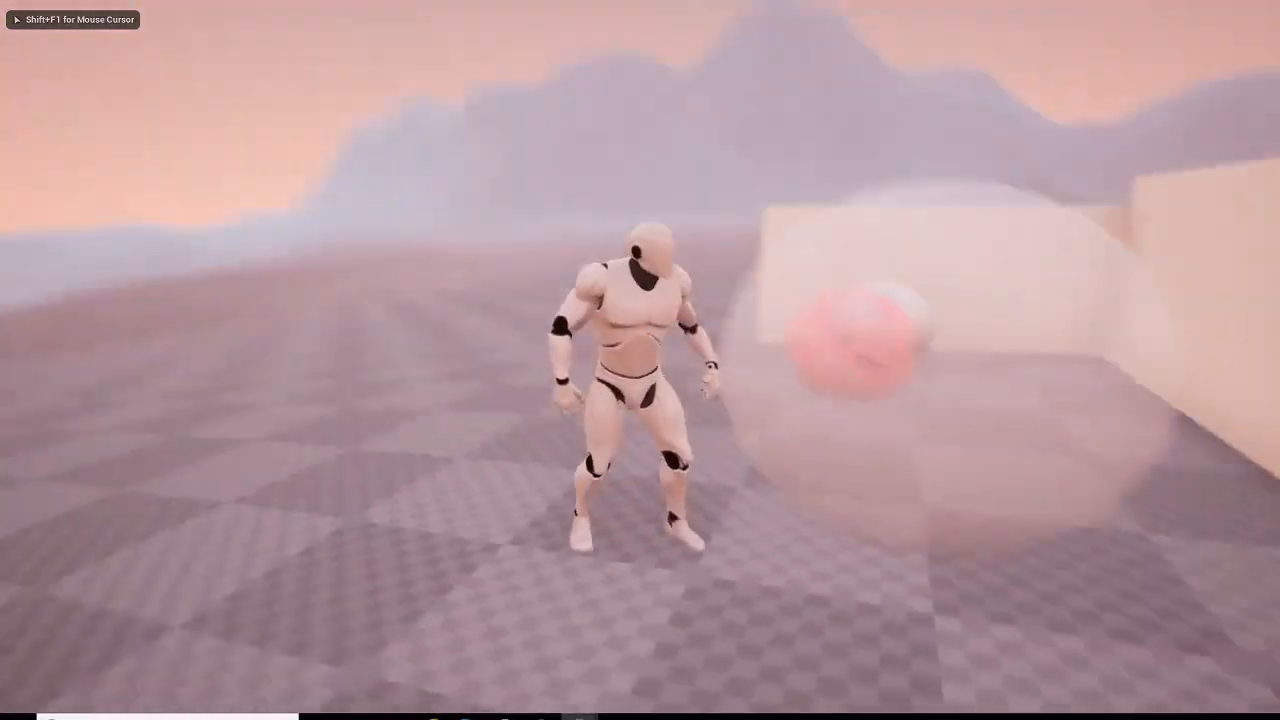
key(d)
key(w)
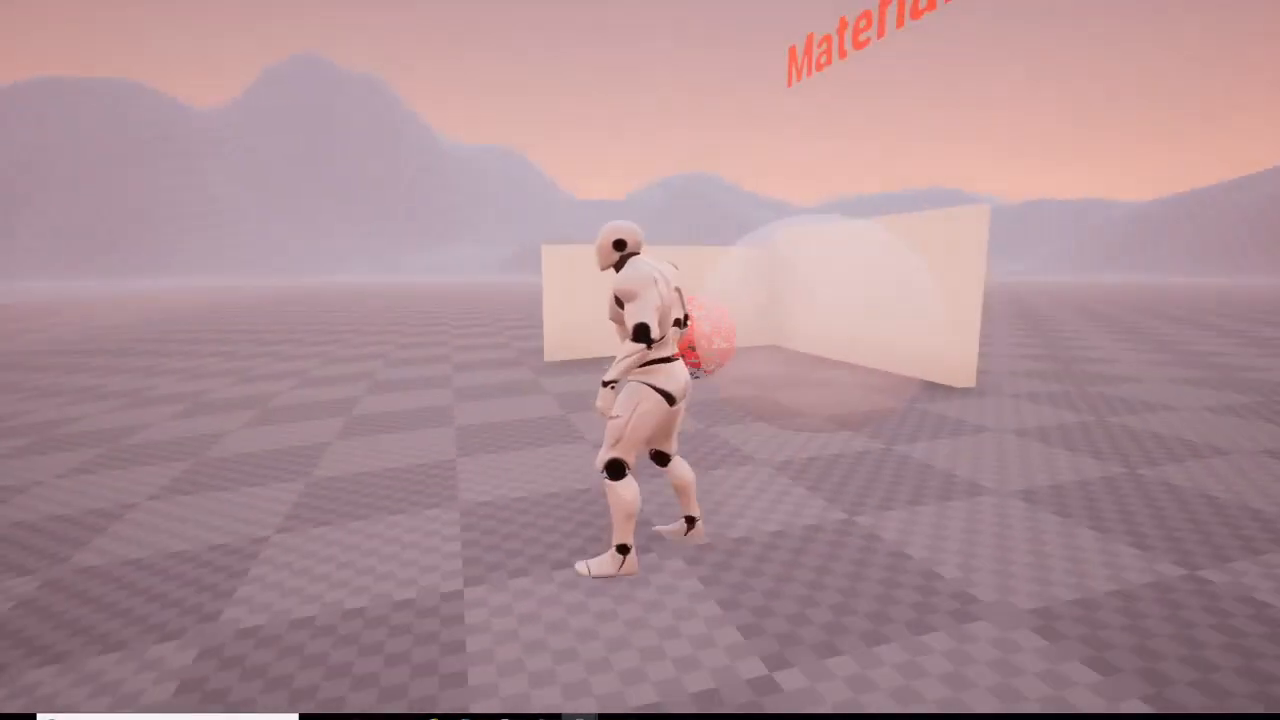
key(a)
key(w)
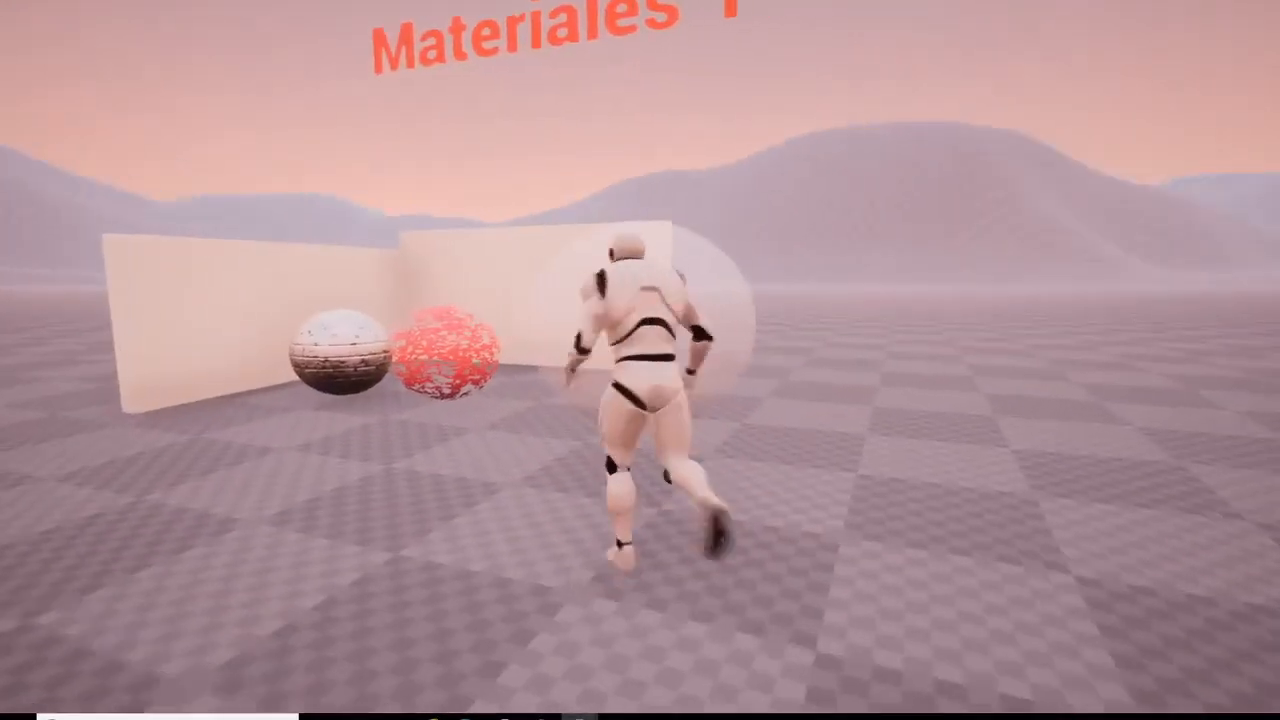
key(d)
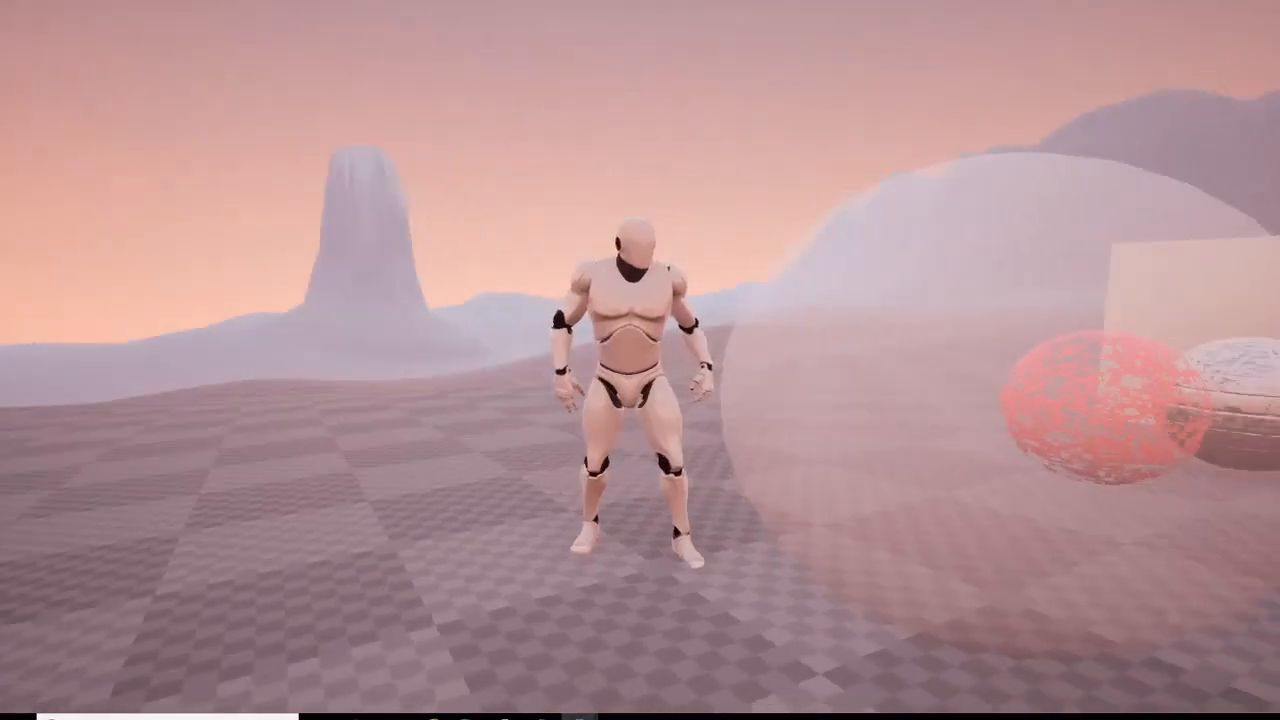
key(s)
key(a)
key(w)
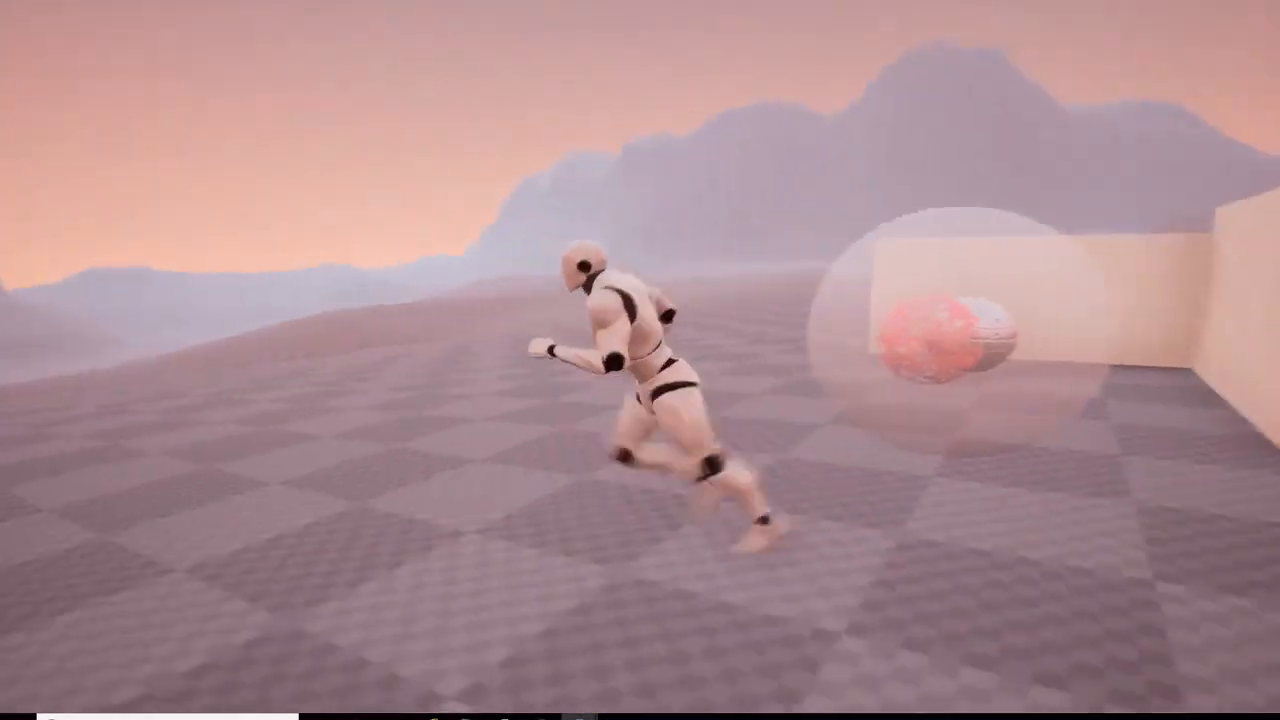
key(a)
key(s)
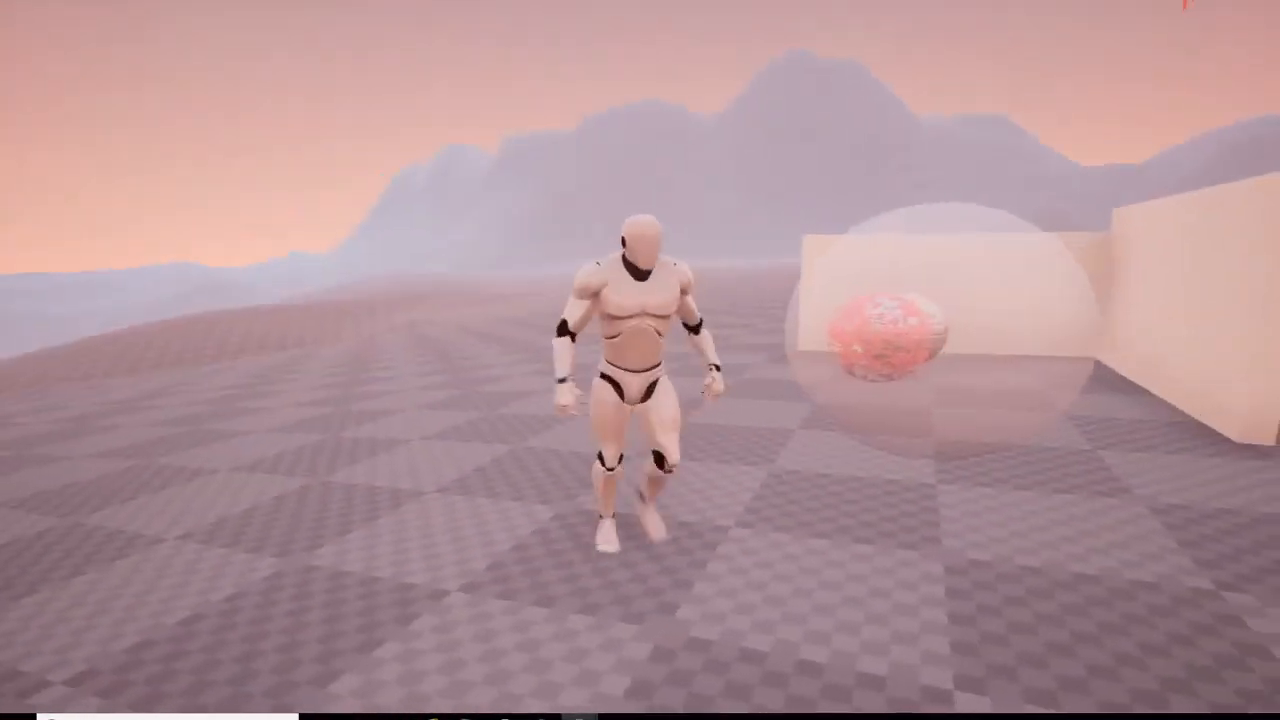
key(d)
key(w)
key(Escape)
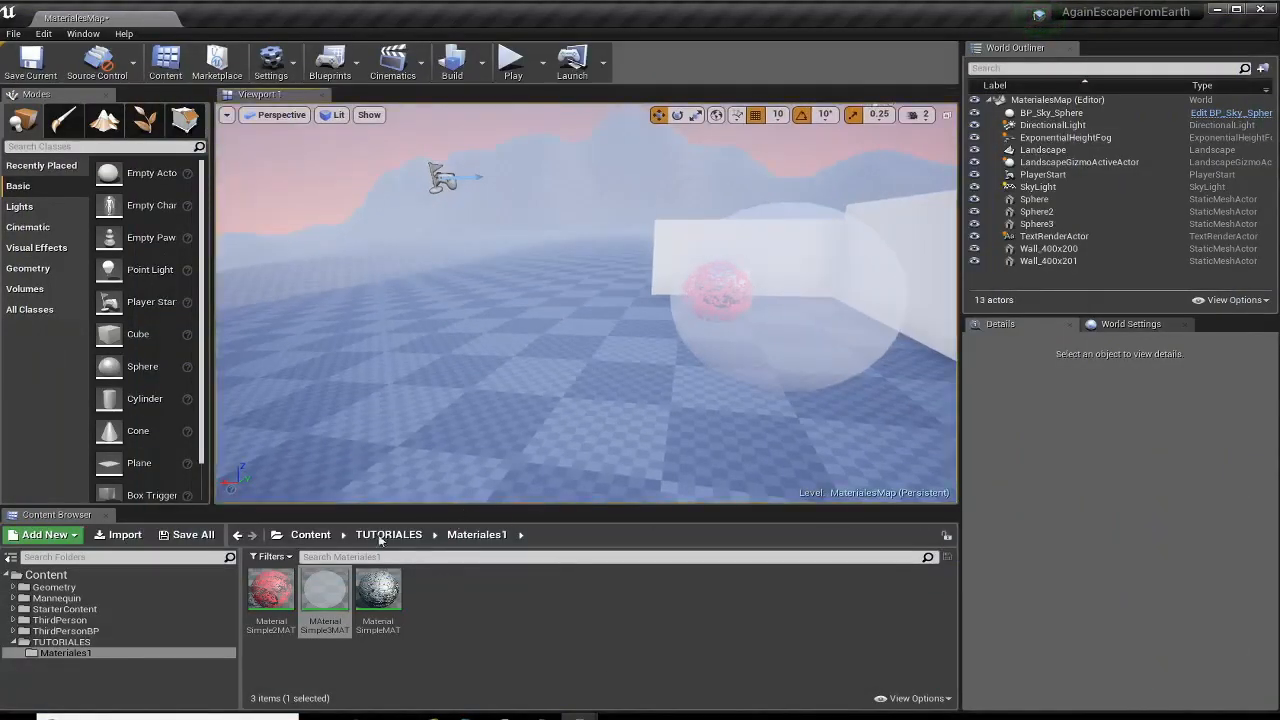
- Open MAterialSimple3MAT for editing and delete the 0.8 constant feeding Base Color
double_click(324, 592)
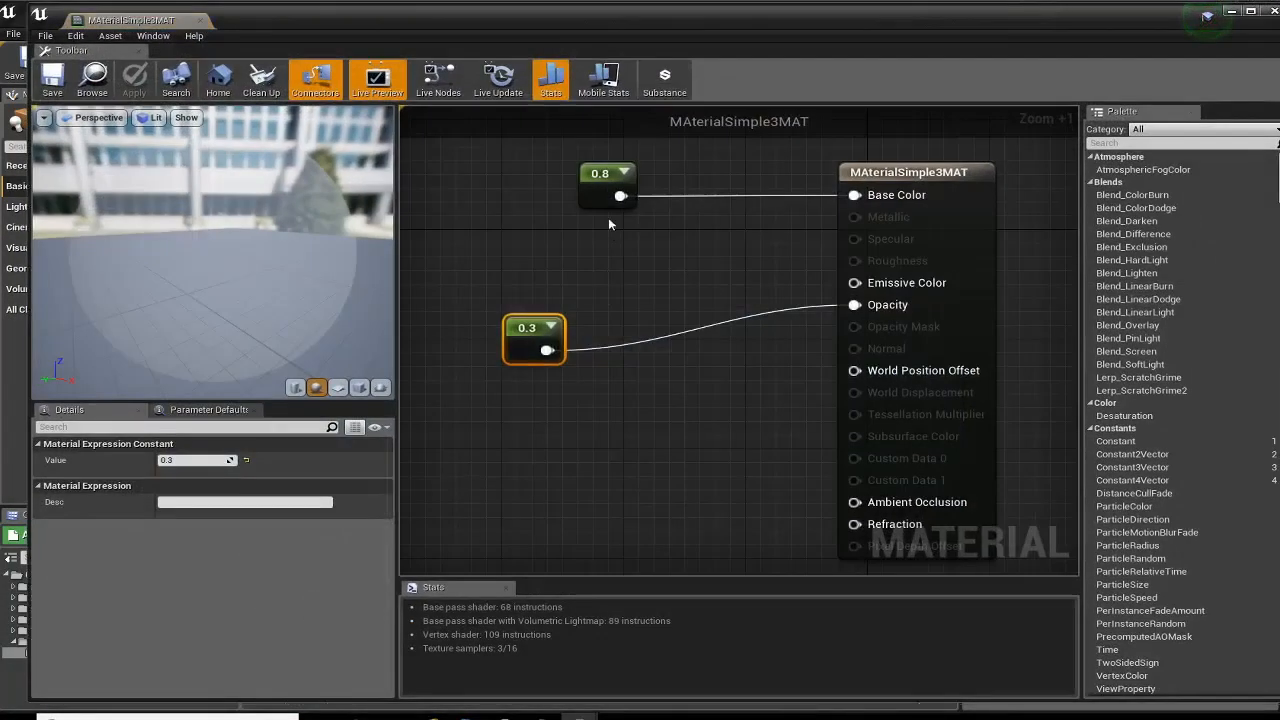
drag(608, 195, 588, 184)
right_drag(582, 285, 747, 352)
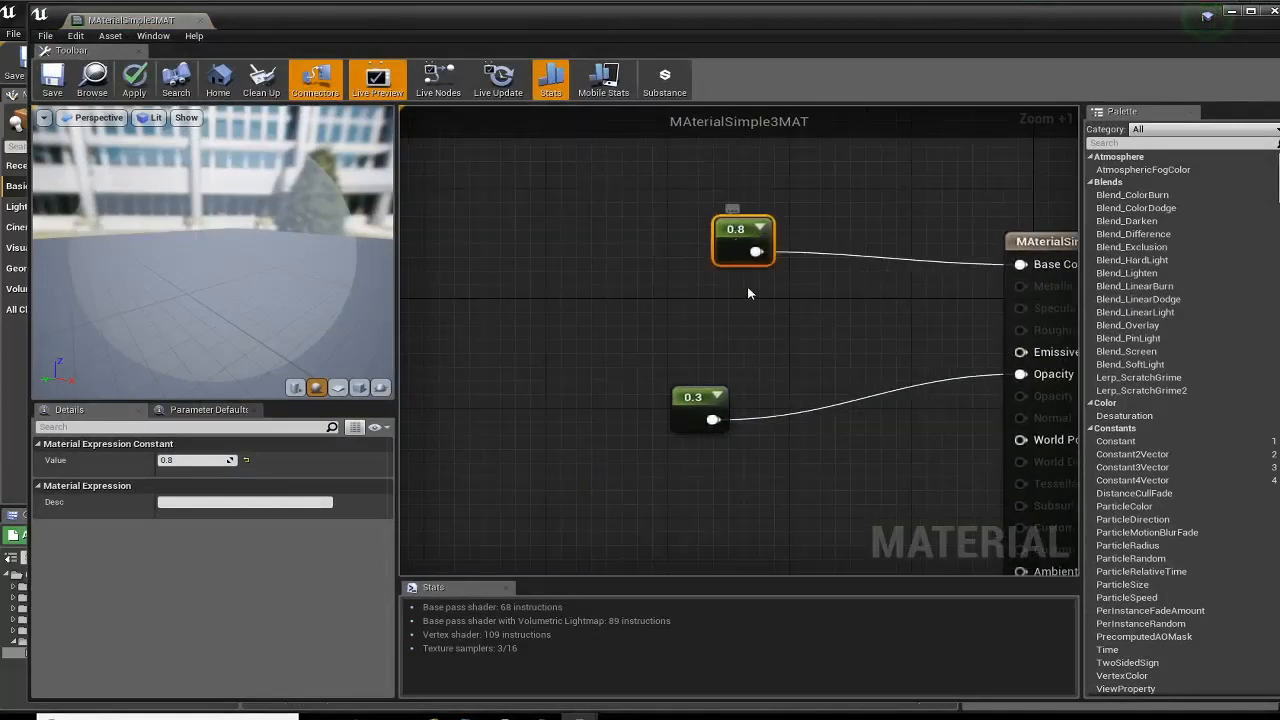
key(Delete)
- Add a Constant3Vector node to the graph above the 0.3 constant
right_drag(754, 302, 594, 271)
right_click(592, 218)
text(const)
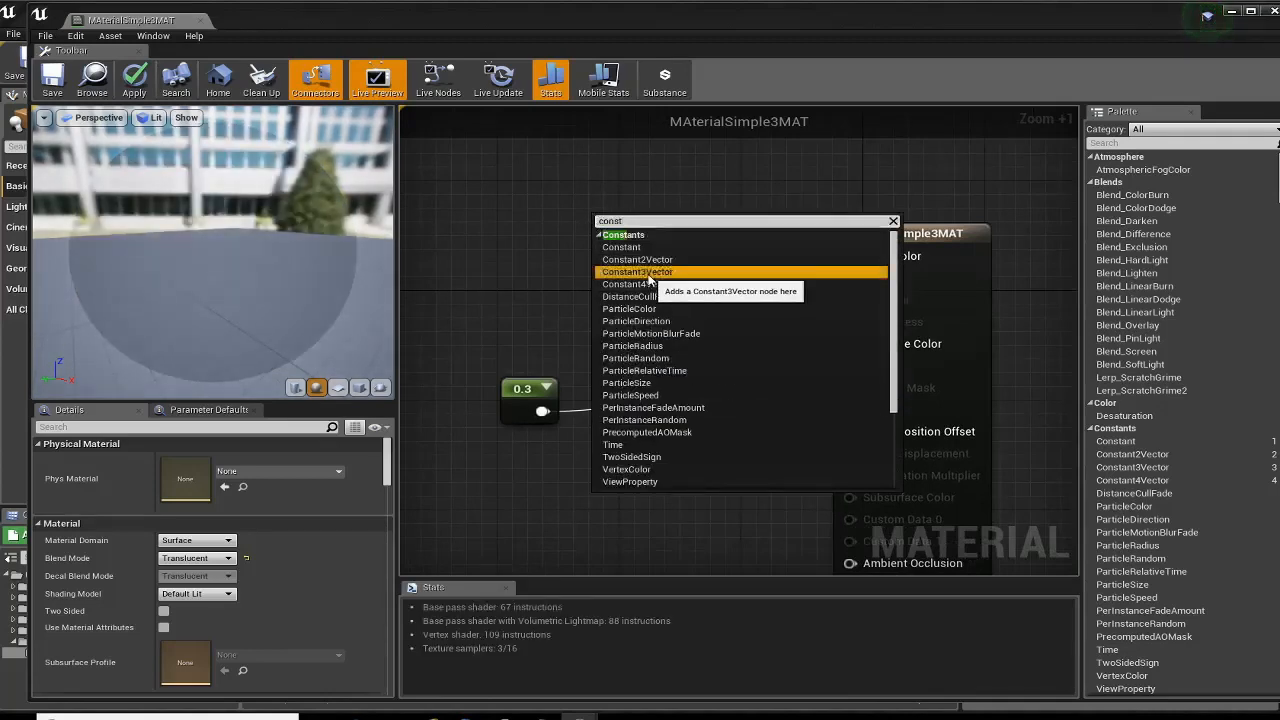
click(640, 272)
- Set the Constant3Vector's color to light blue, about 0.156, 0.662, 1, and connect it to Base Color
double_click(622, 254)
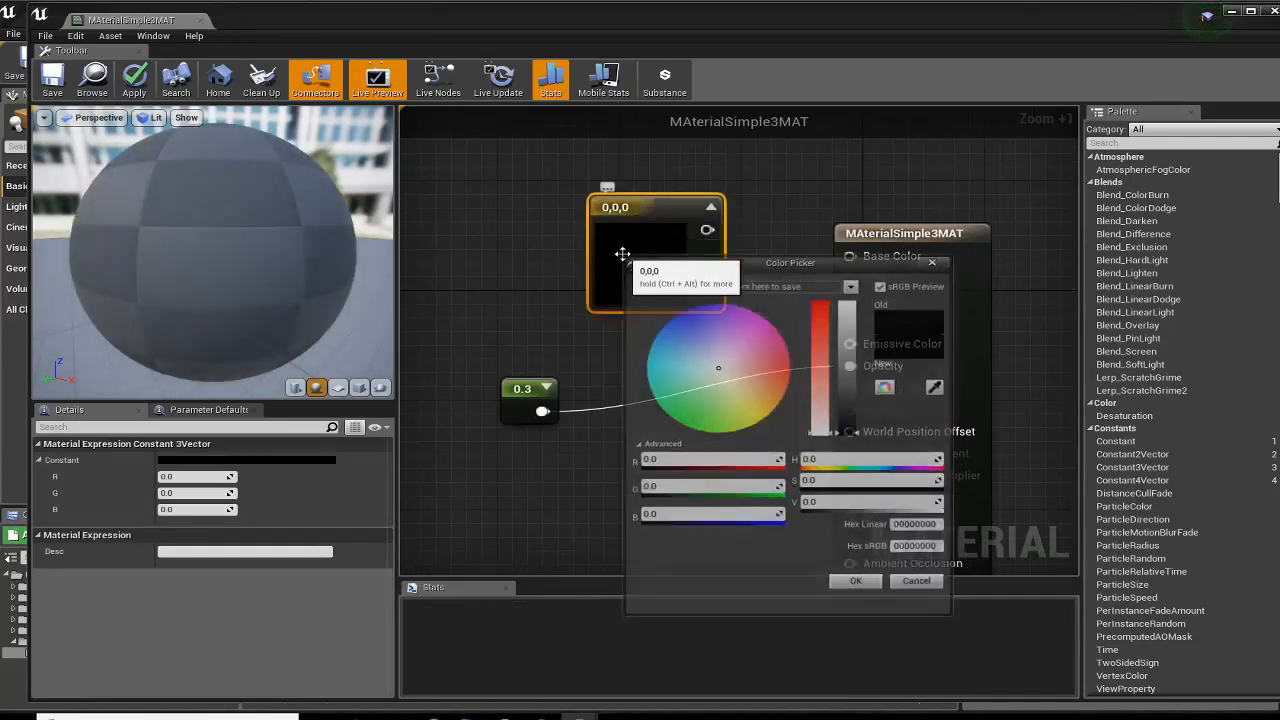
click(683, 360)
drag(683, 362, 663, 347)
drag(849, 436, 849, 303)
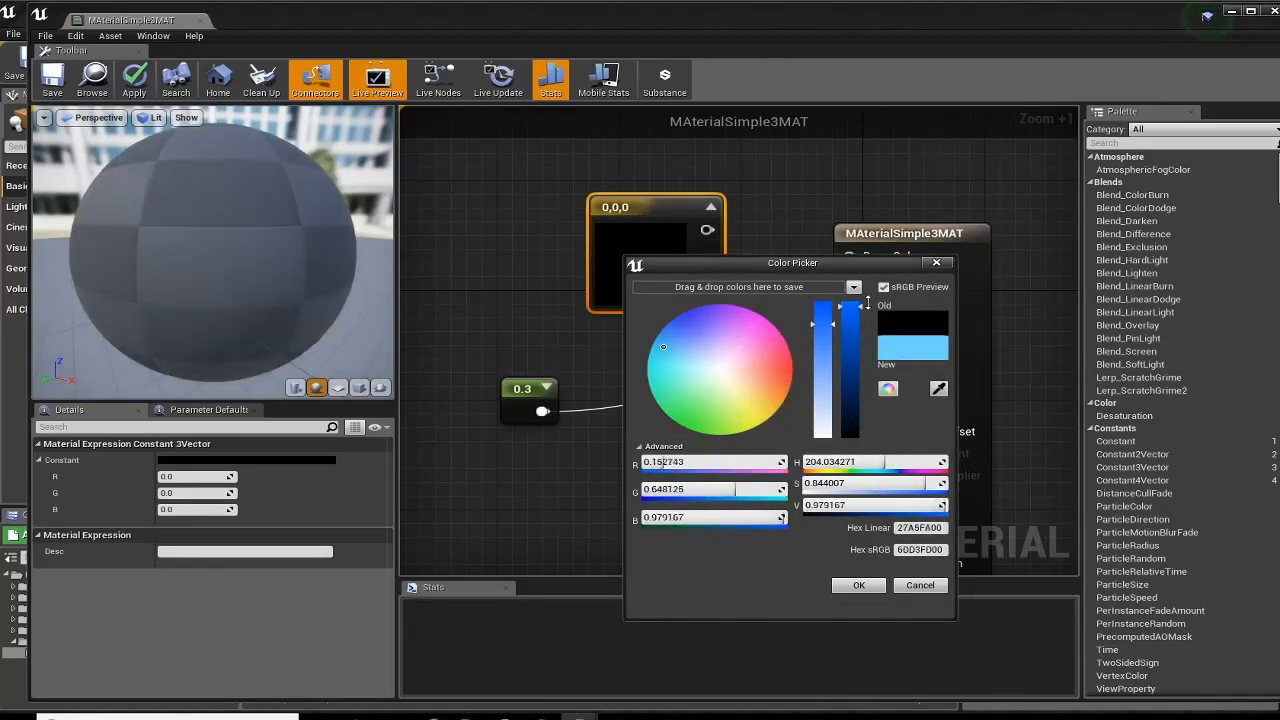
click(869, 588)
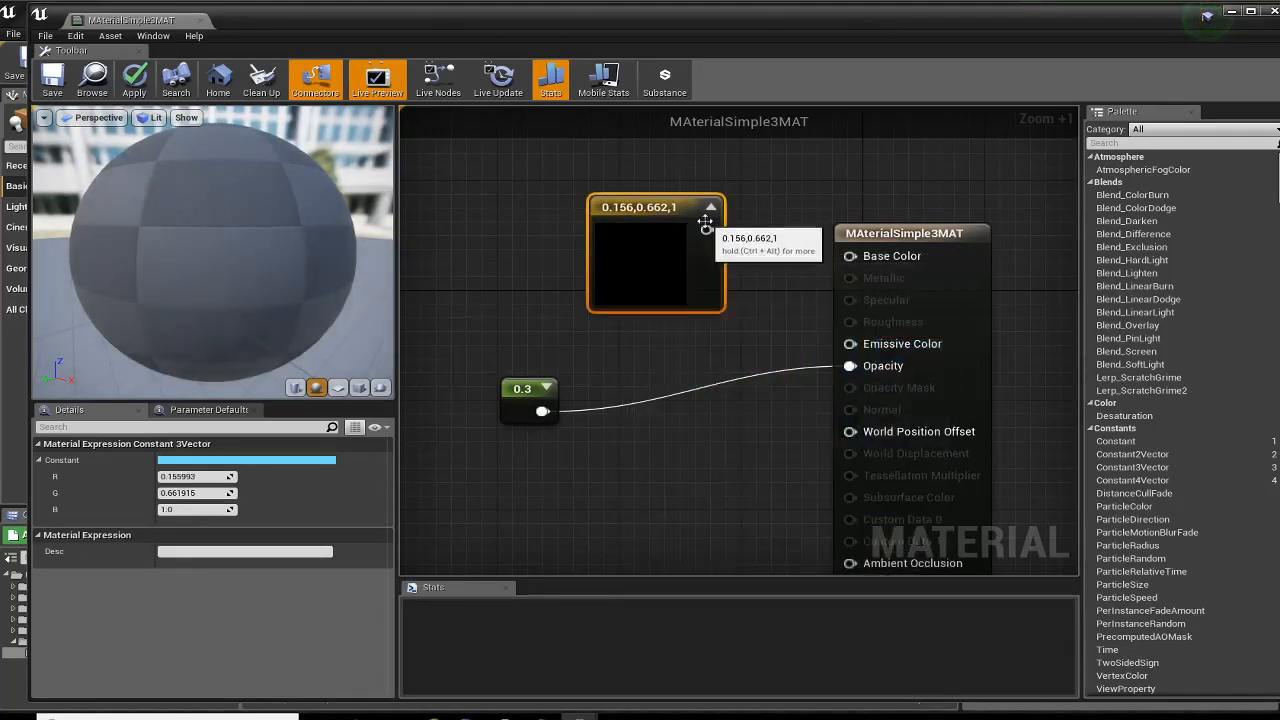
drag(707, 229, 848, 257)
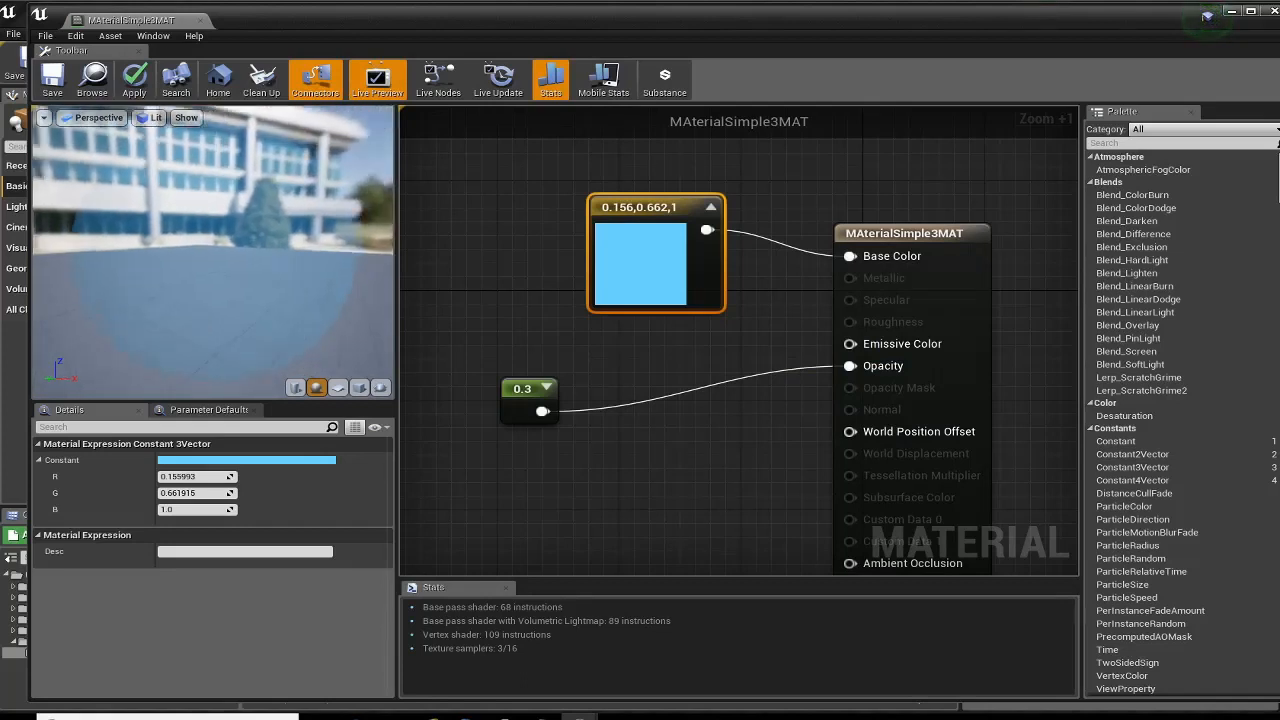
- Add a Constant node below the 0.3 opacity constant, level with the Refraction input, and set its value to 2.7
right_drag(632, 491, 626, 366)
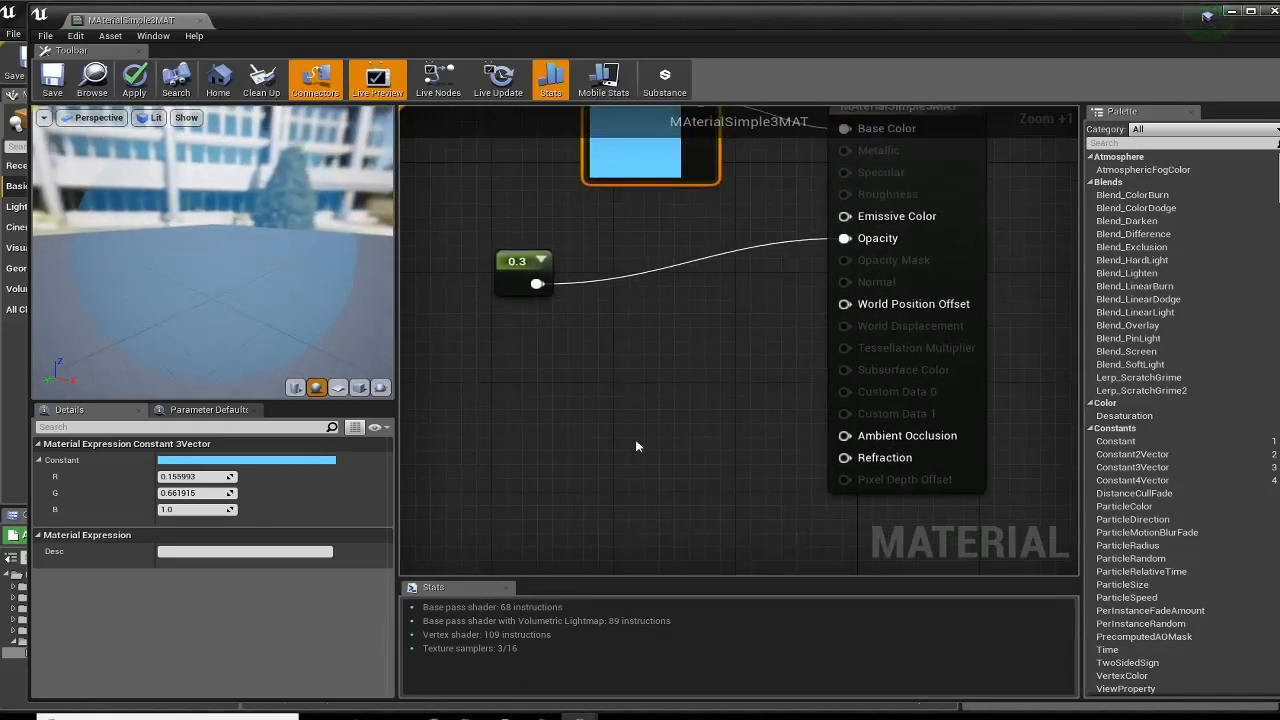
mouse_move(730, 450)
right_down()
mouse_move(732, 462)
mouse_move(748, 437)
right_up()
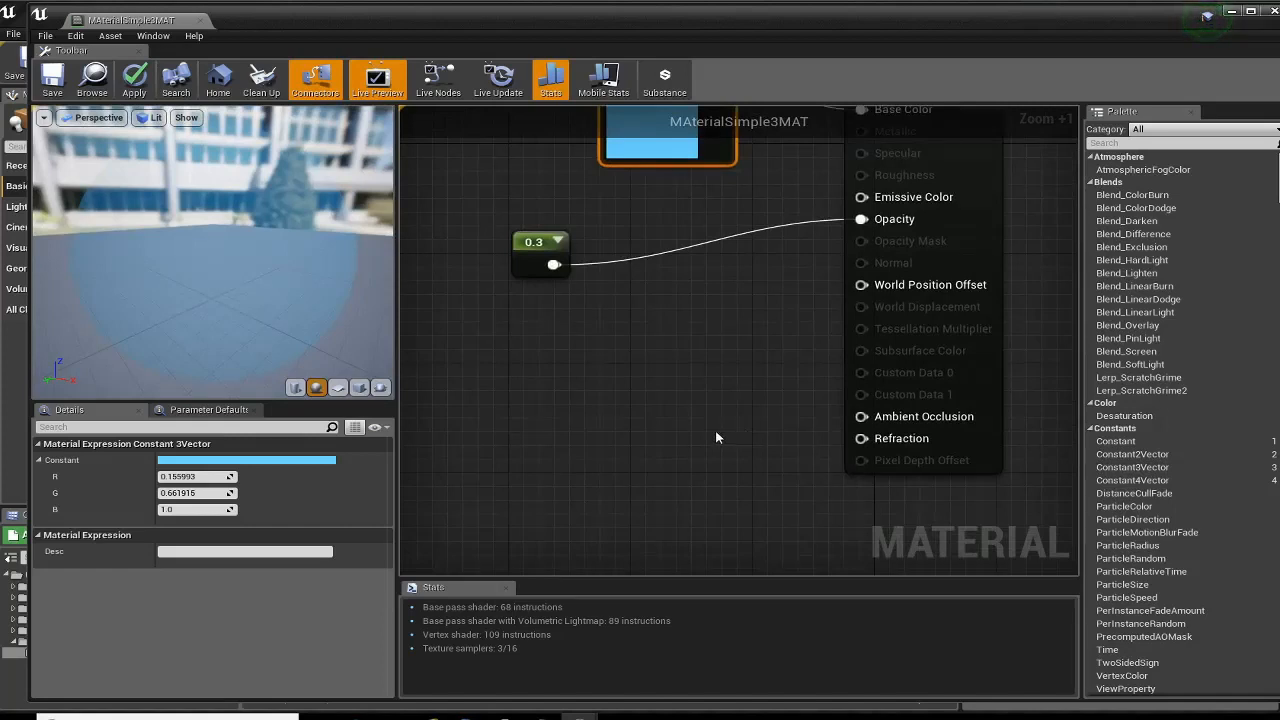
right_click(621, 421)
text(const)
key(Return)
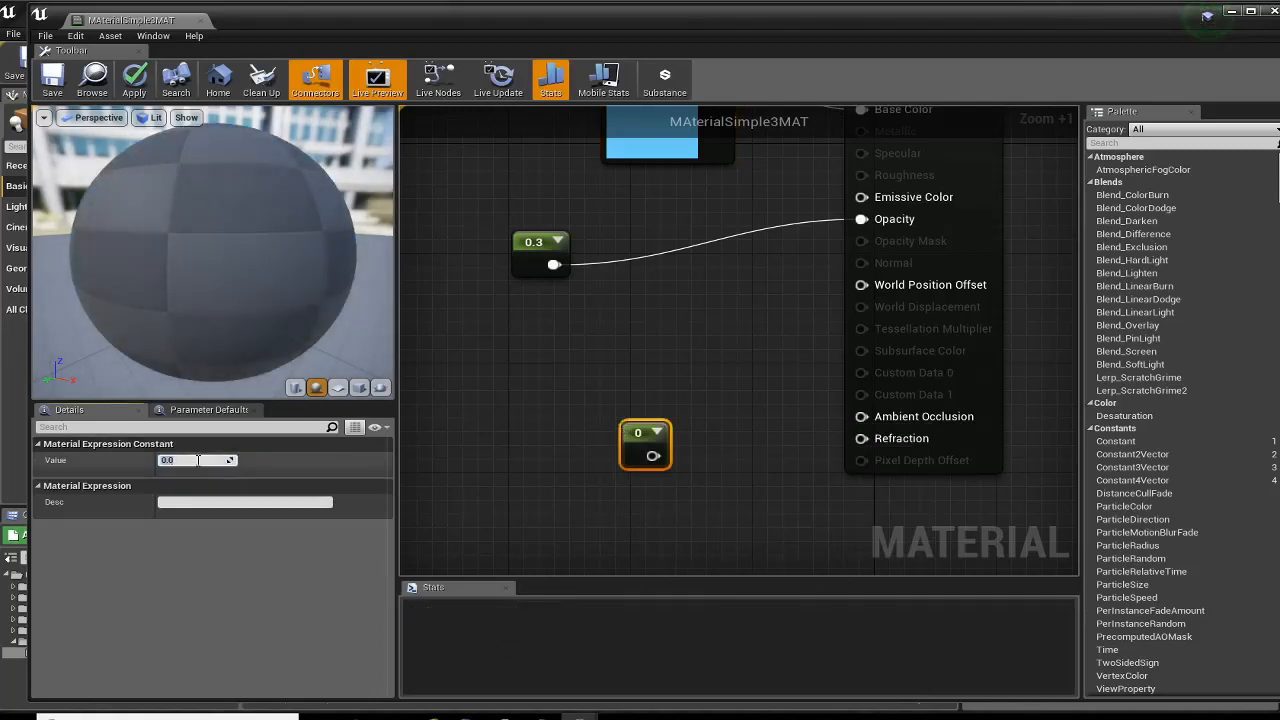
text(2.7)
key(Return)
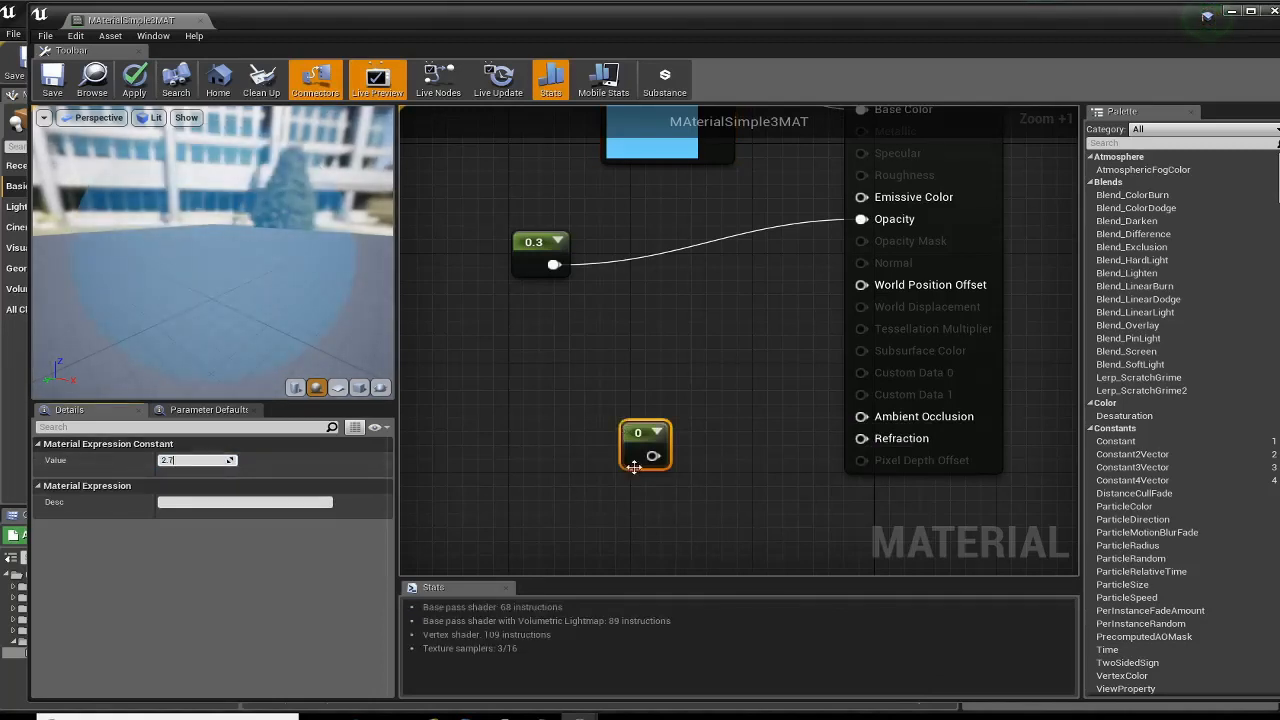
- Connect the 2.7 constant to Refraction, check the preview sphere, and save and close the material
drag(663, 456, 841, 447)
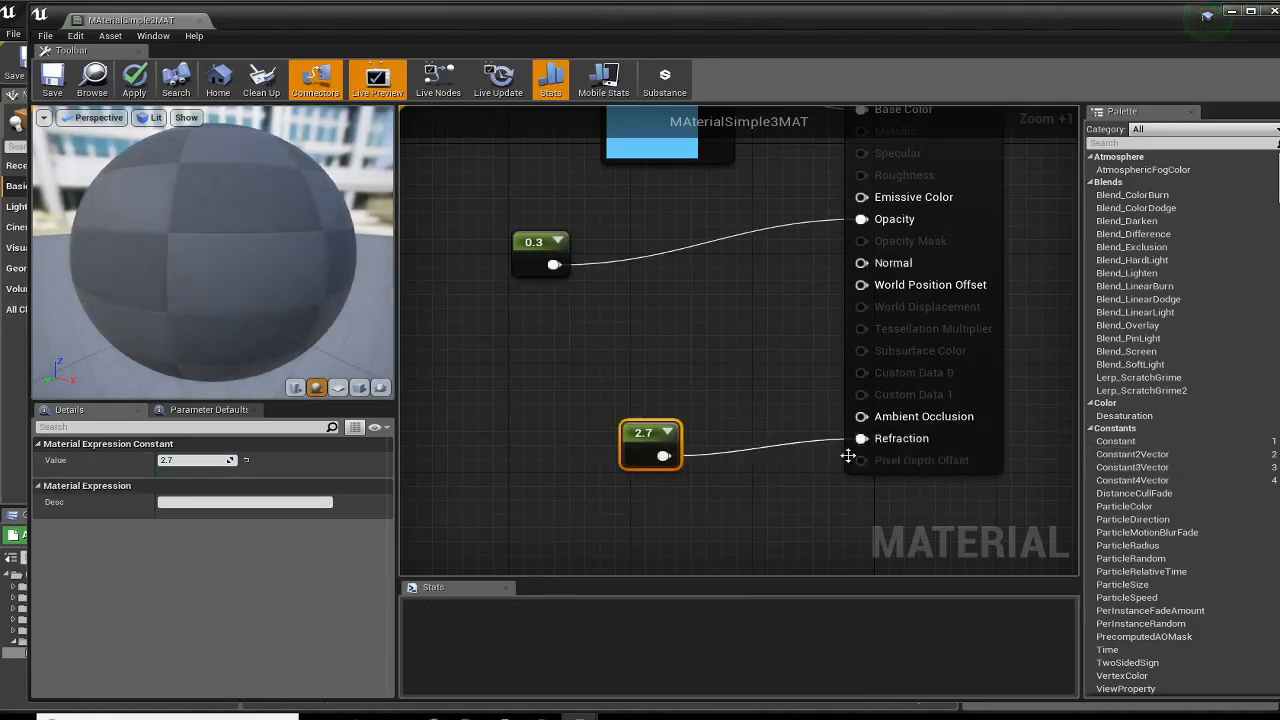
right_drag(870, 430, 813, 537)
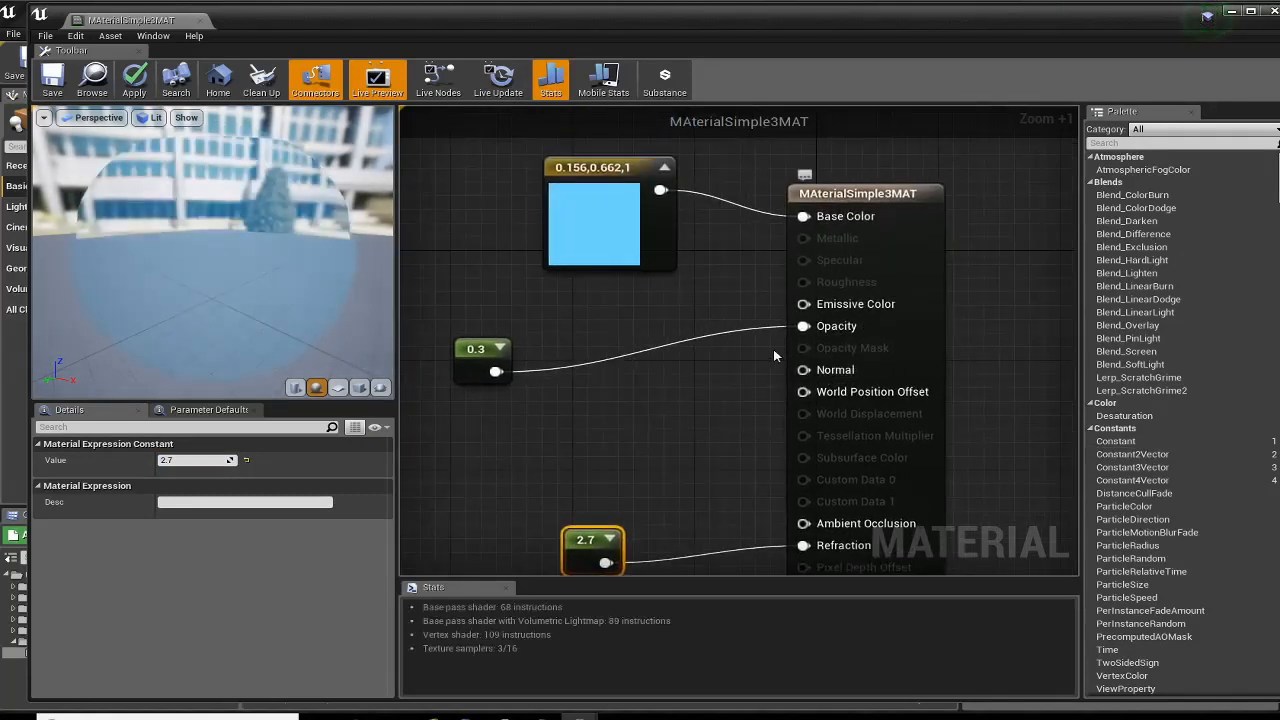
drag(311, 297, 105, 300)
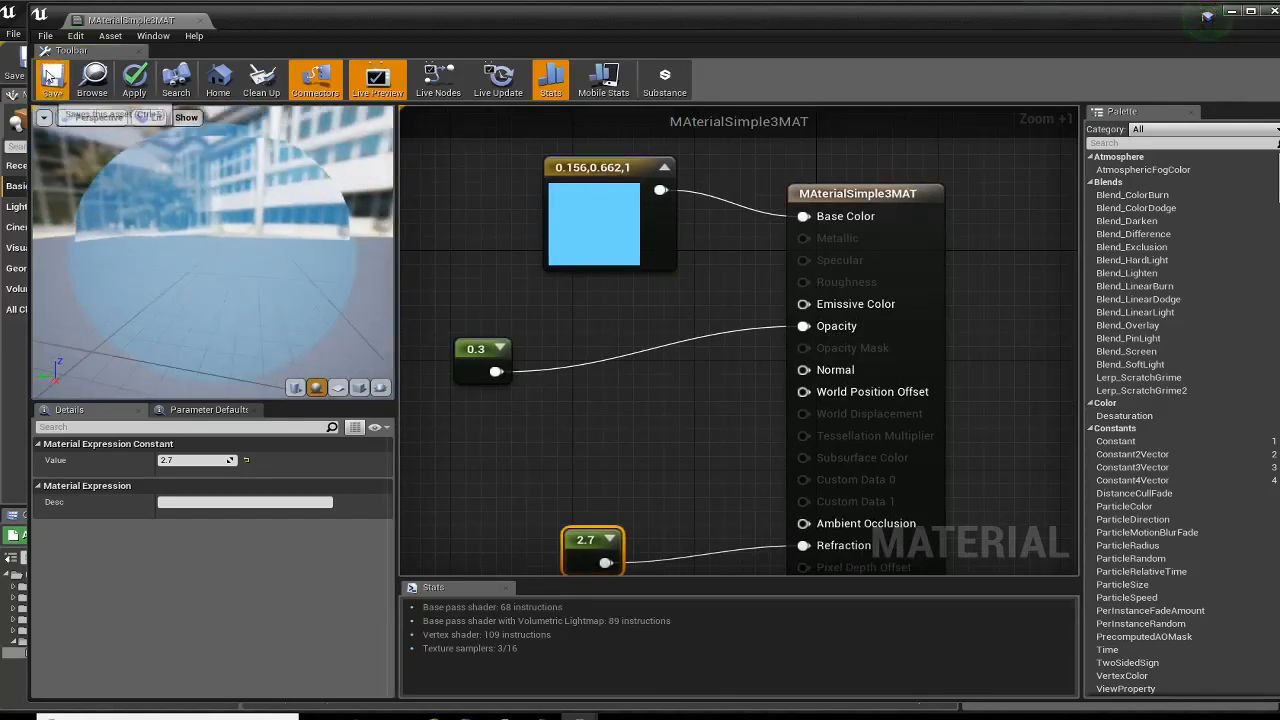
key(ctrl+s)
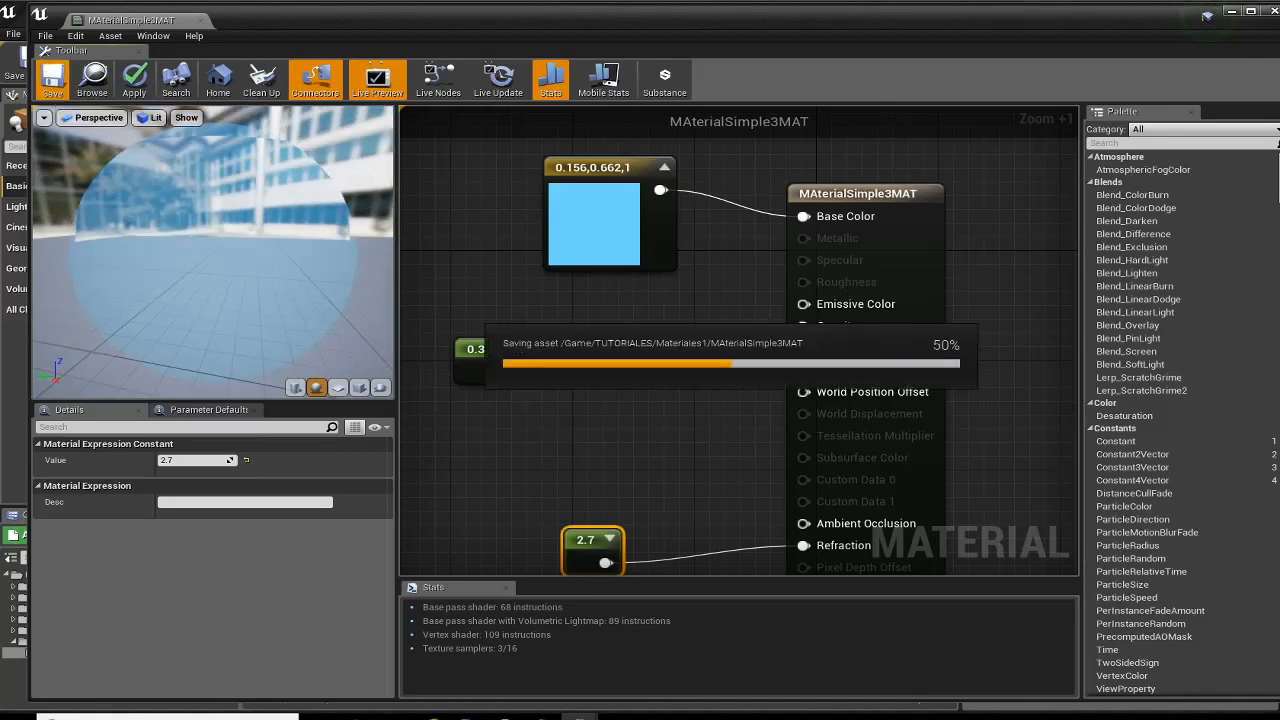
click(1273, 11)
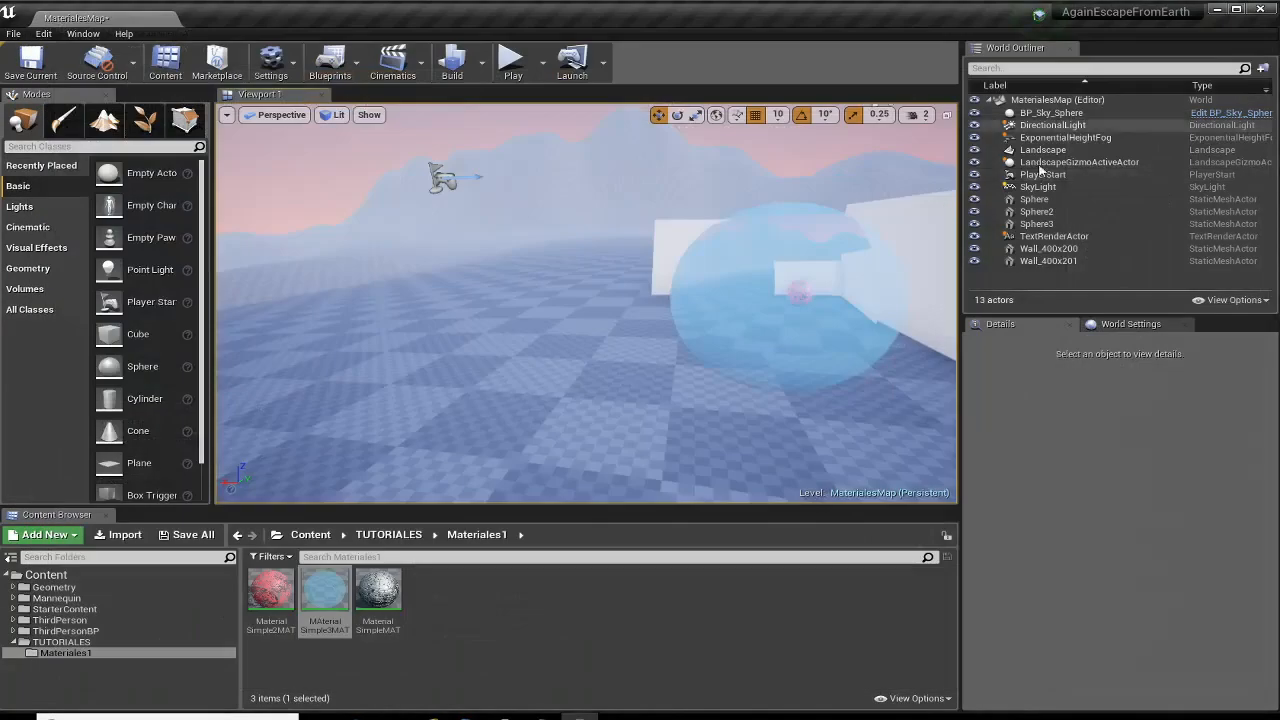
- Play the level full screen and walk the character around the translucent sphere to examine its refraction from several sides
click(511, 67)
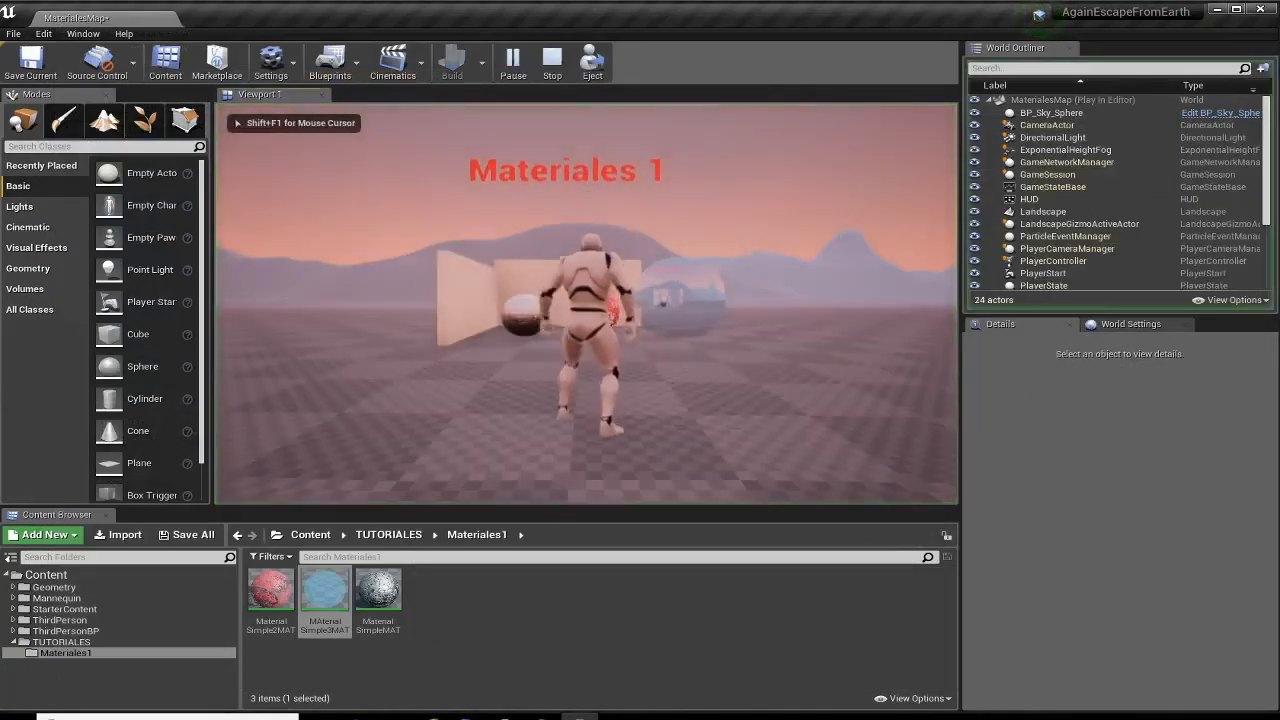
key(F11)
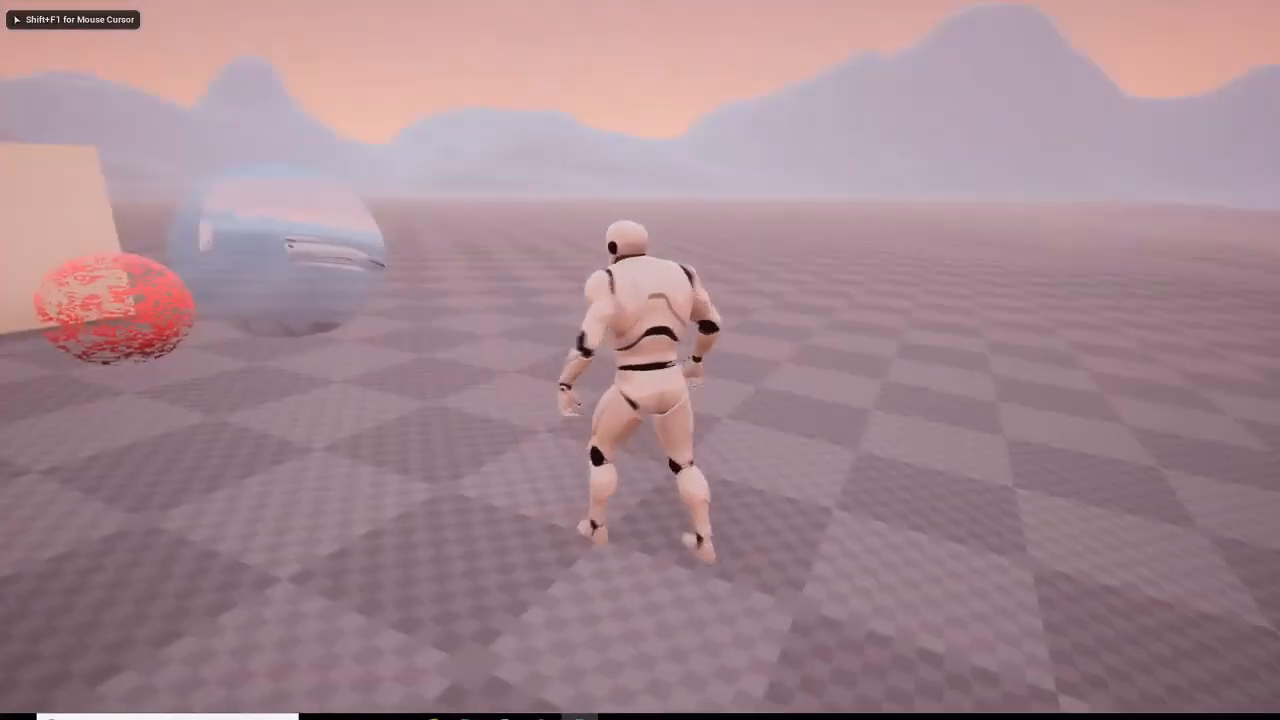
key(w)
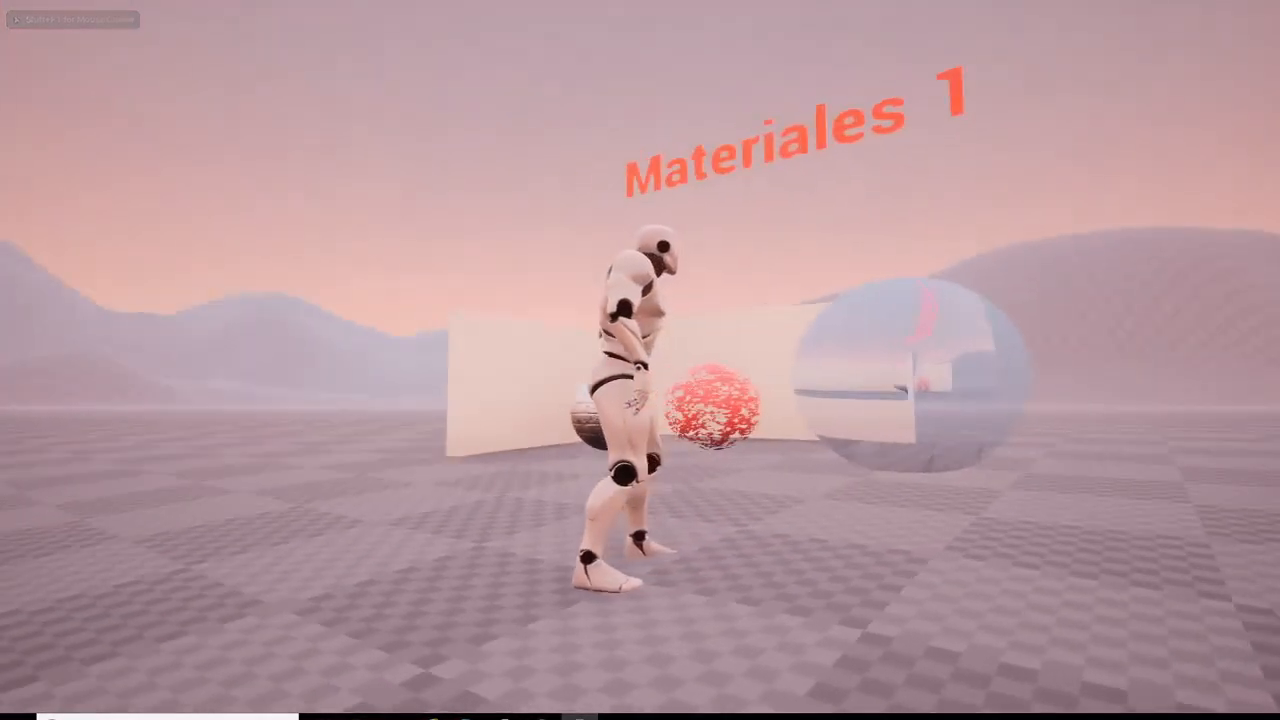
key(w)
key(d)
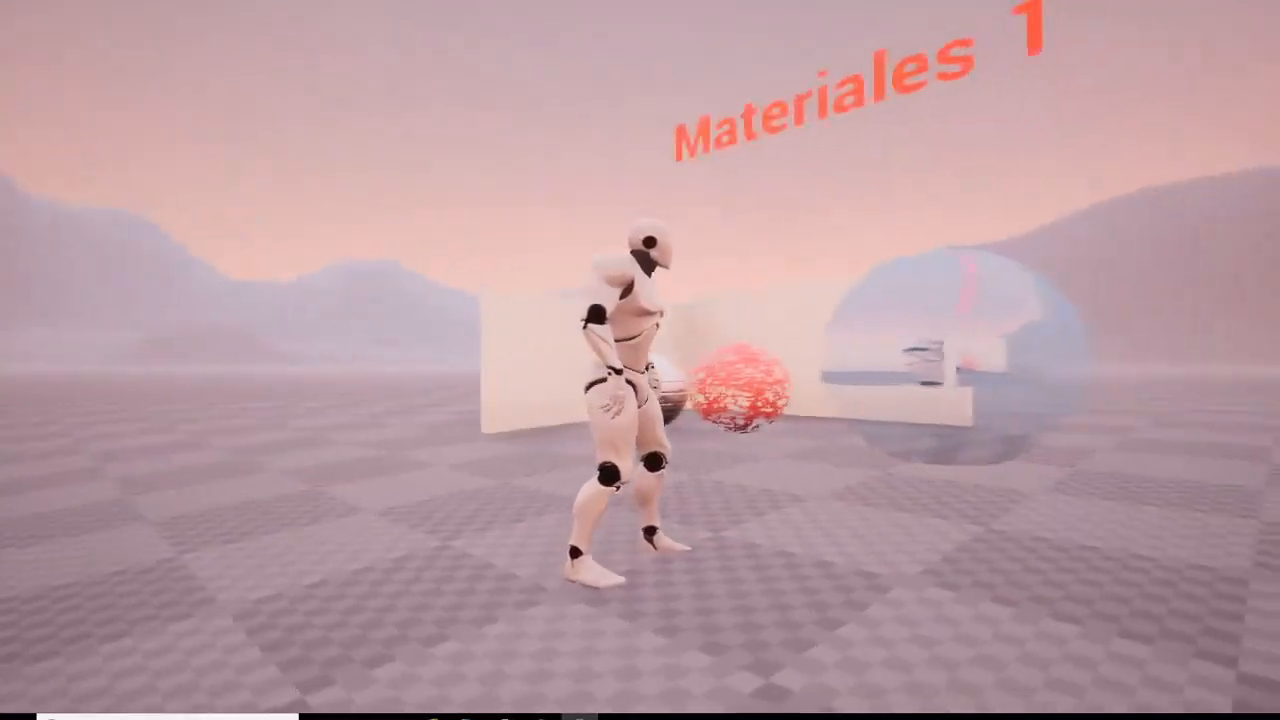
key(w)
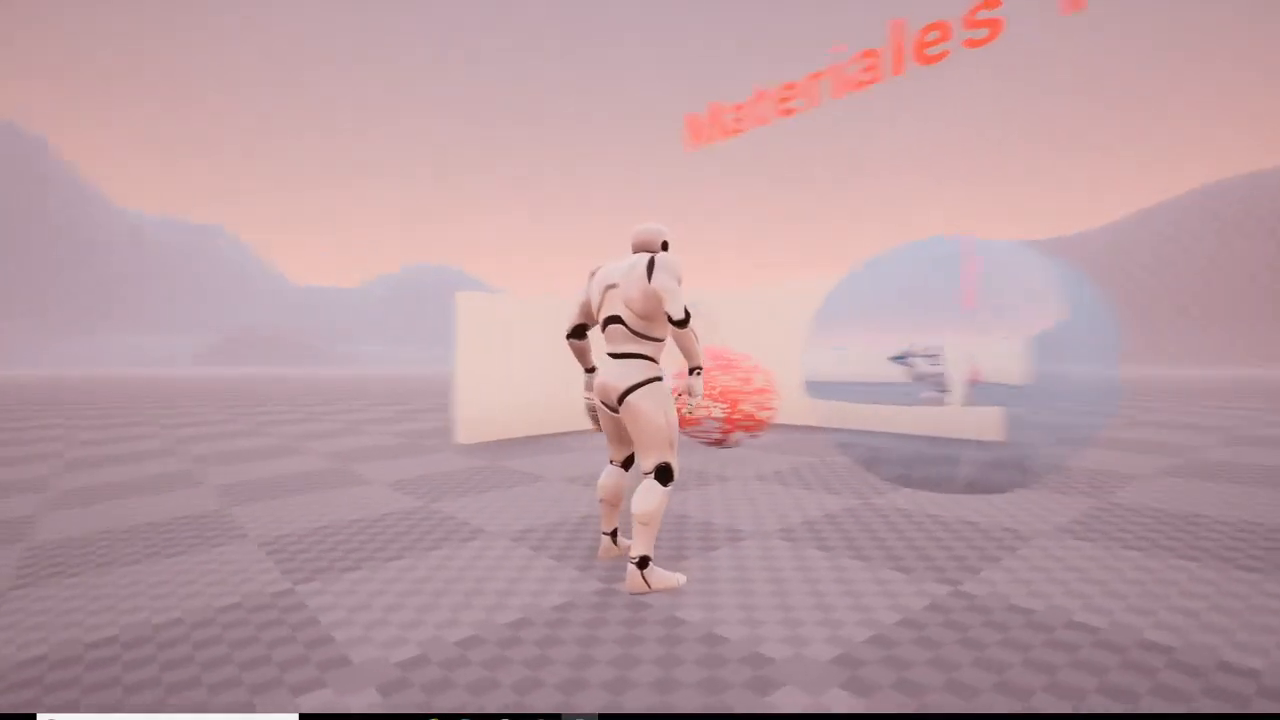
key(d)
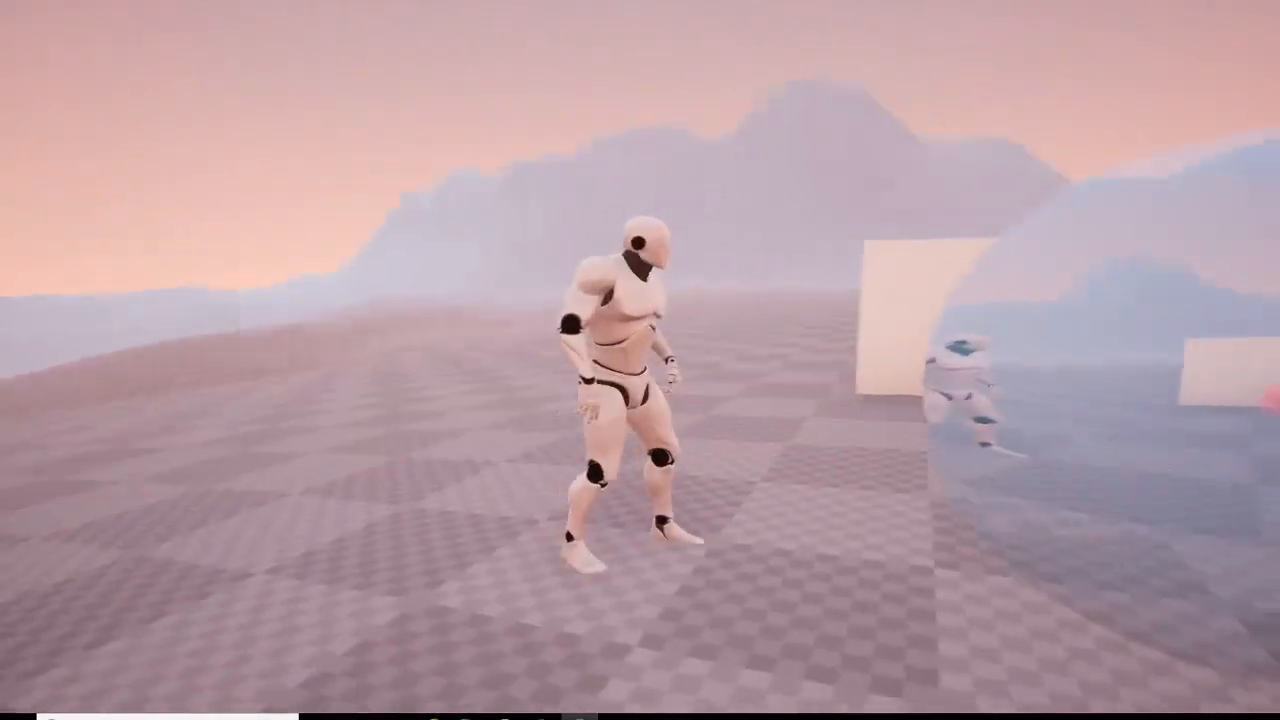
key(s)
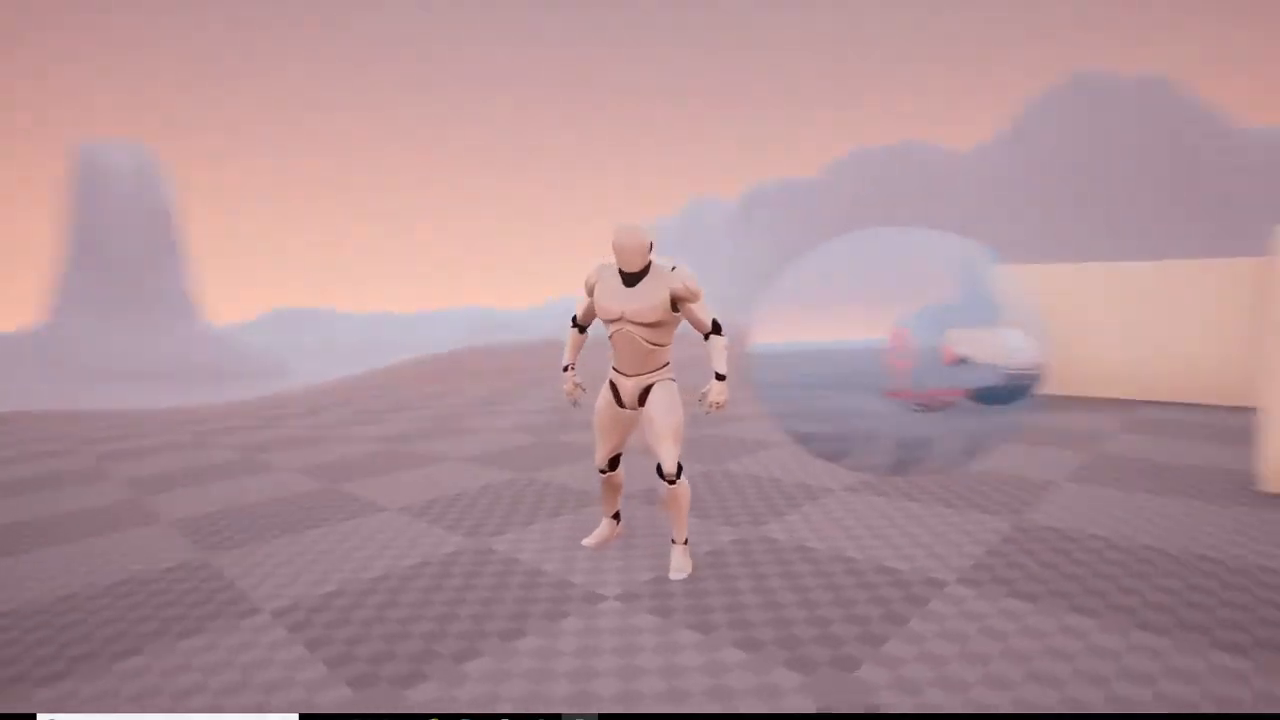
key(w)
key(a)
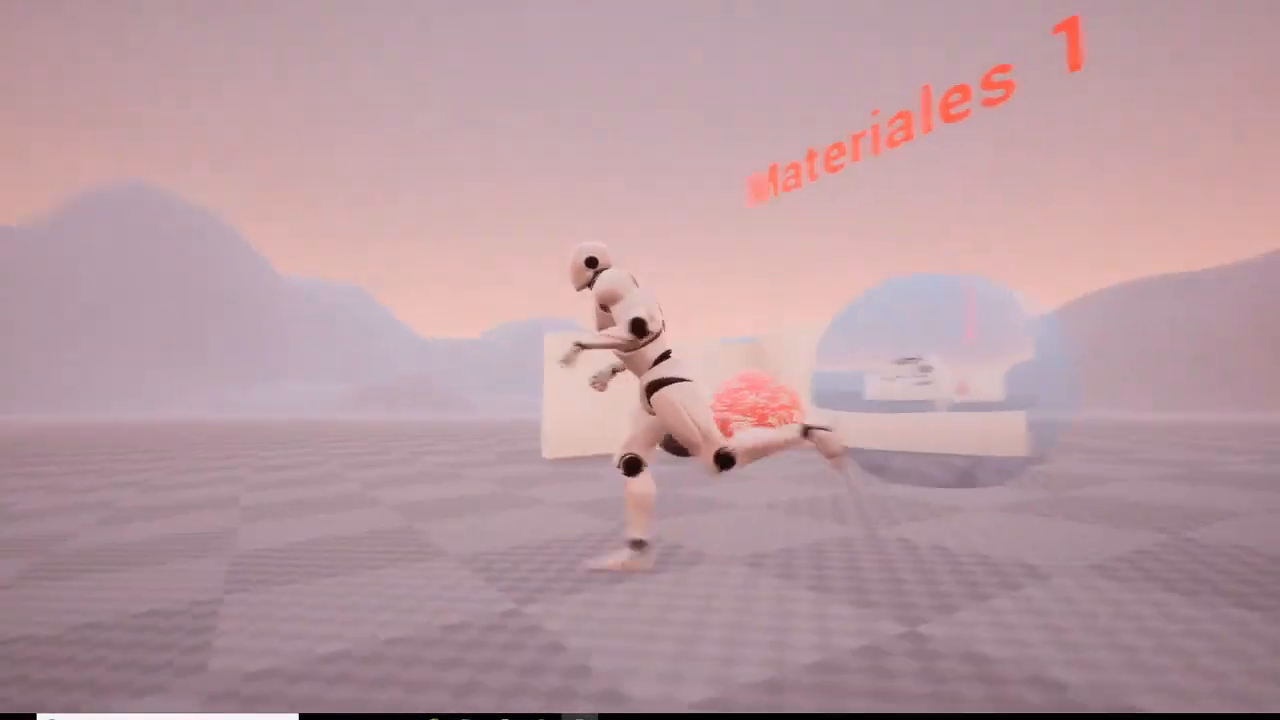
key(w)
key(s)
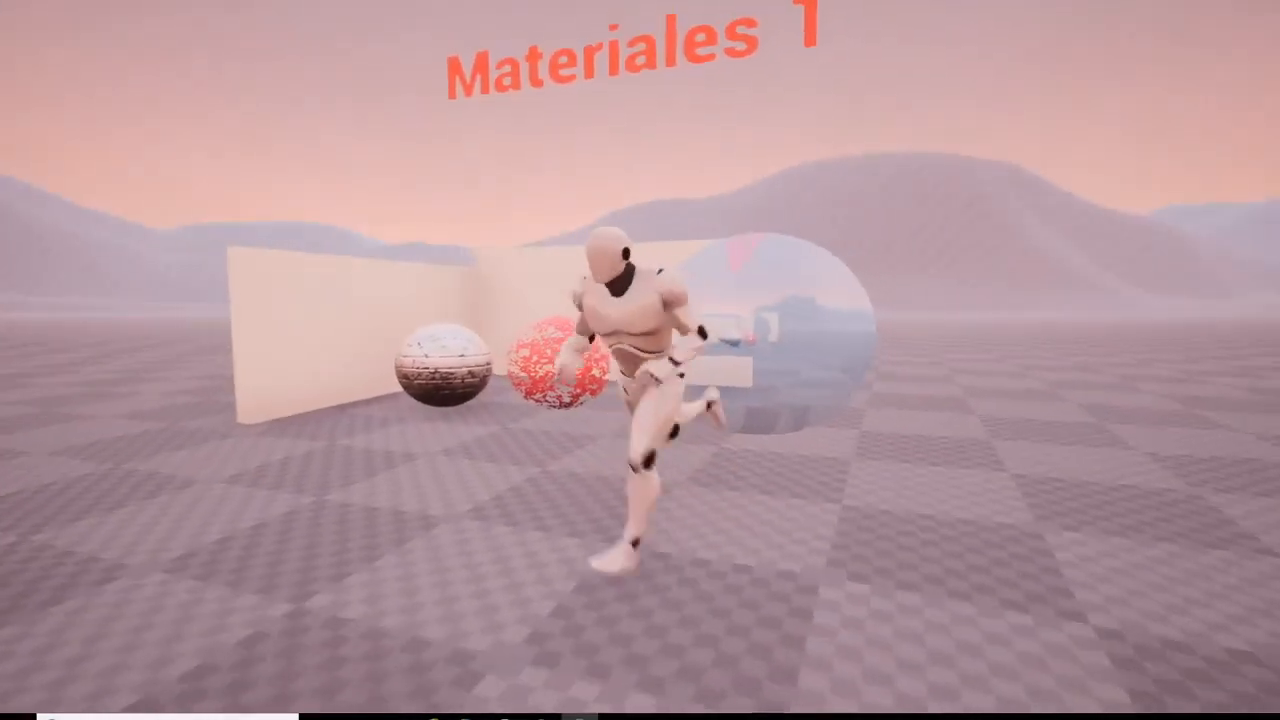
key(w)
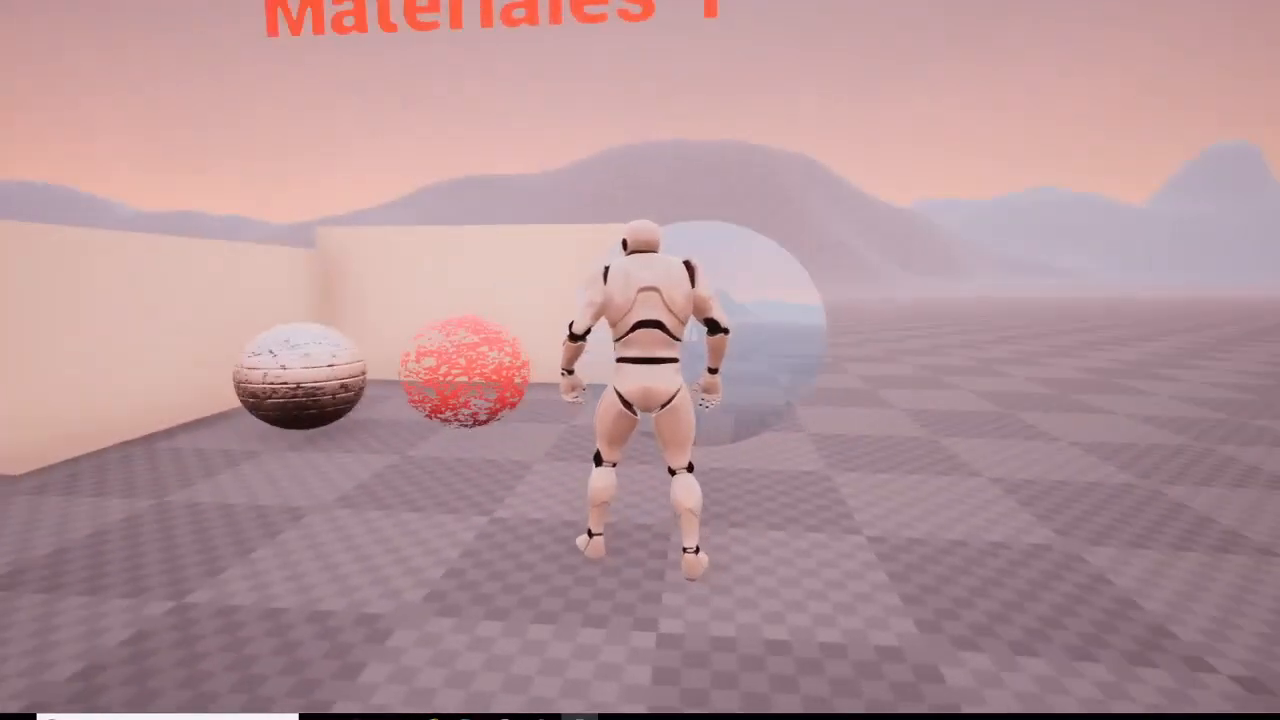
key(Escape)
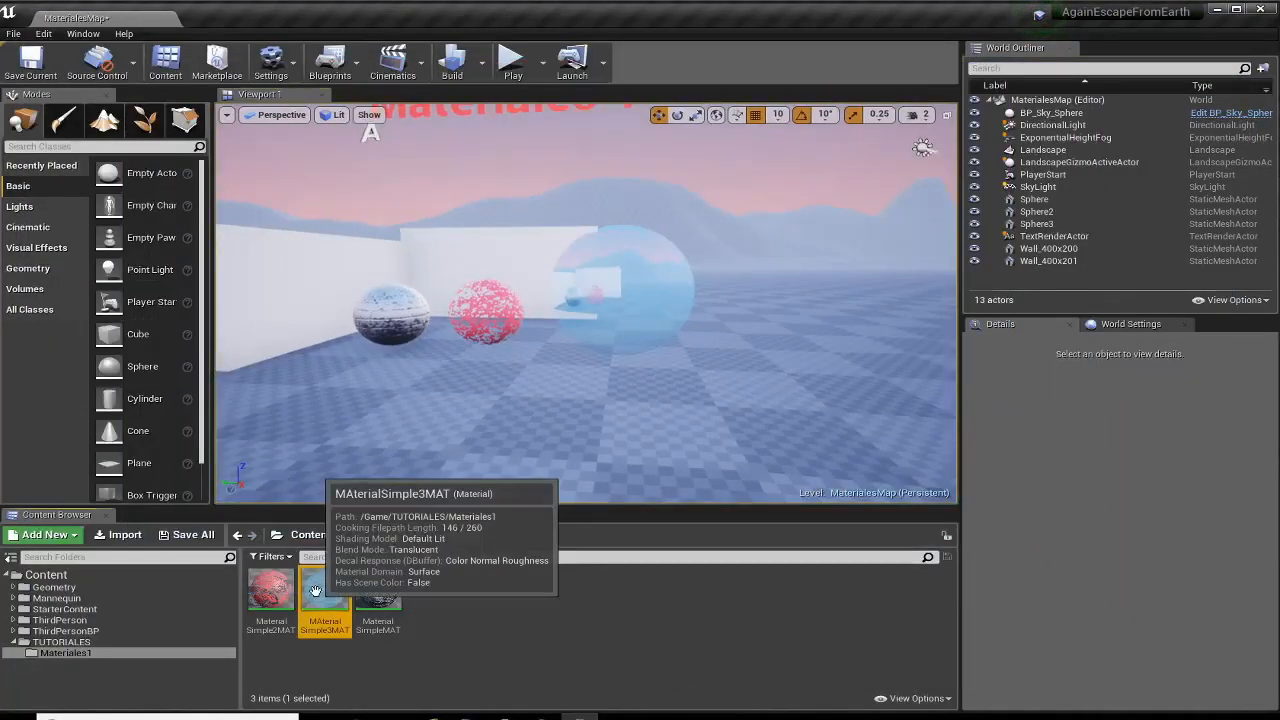
- Duplicate the MAterialSimple3MAT material in the Materiales1 folder and name the copy MAterialSimple4MAT
click(442, 596)
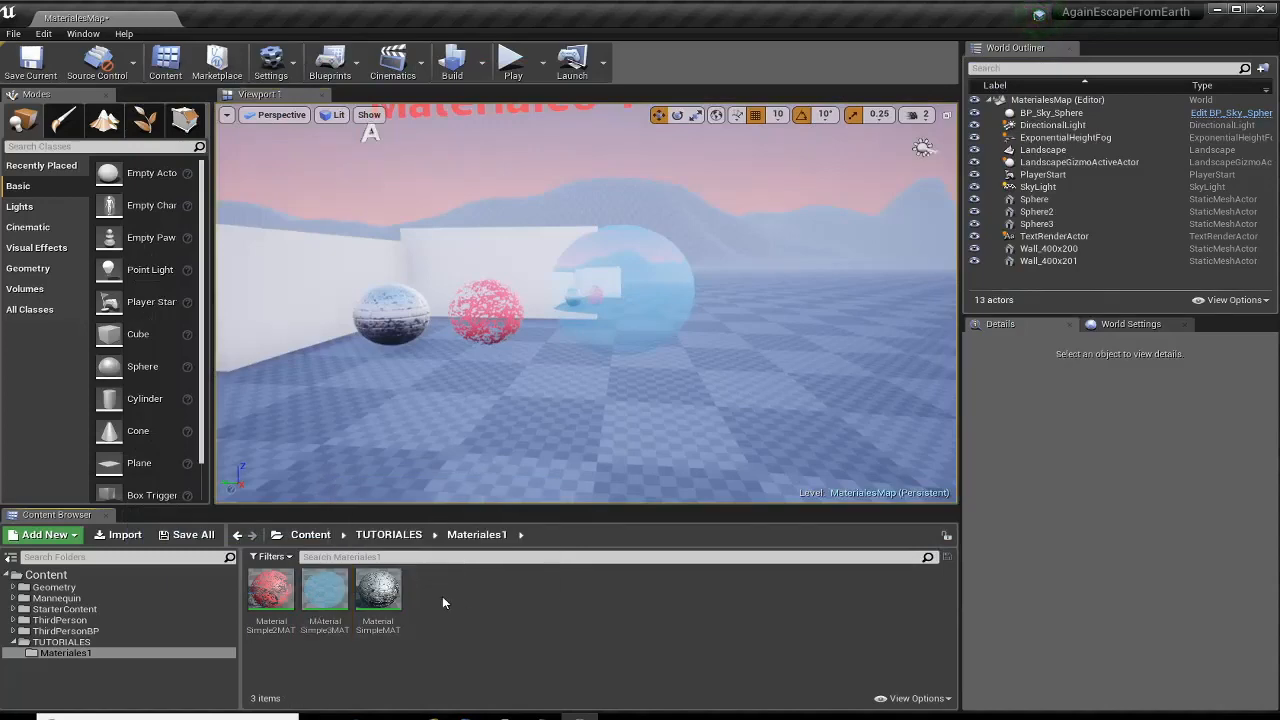
key(ctrl+v)
right_click(442, 617)
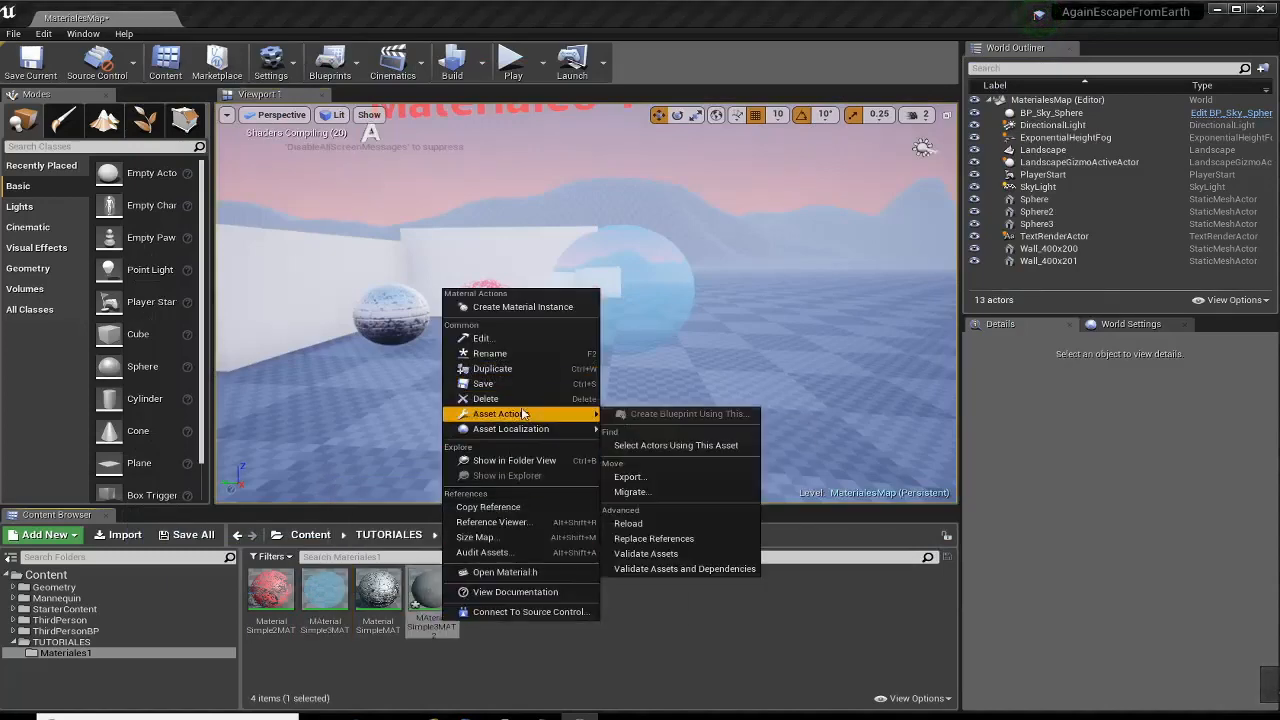
click(495, 353)
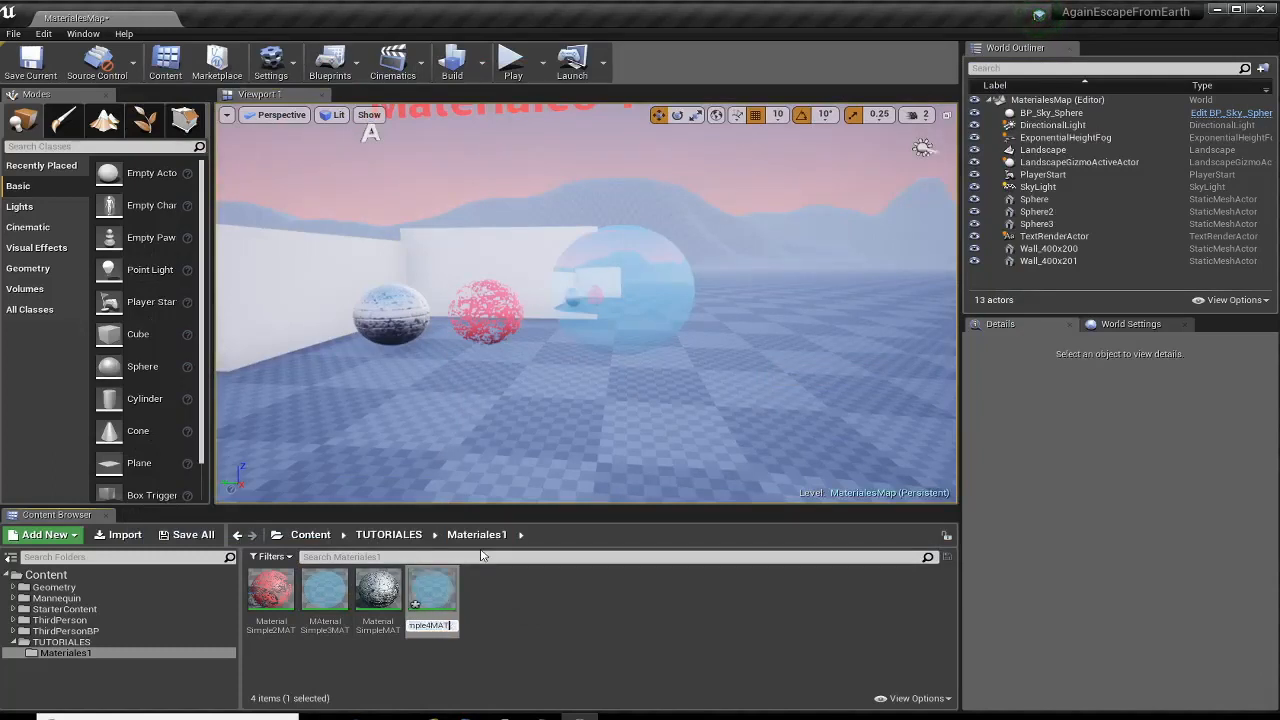
key(Return)
- Duplicate the large translucent sphere along the Y axis to Y 630 and apply MAterialSimple4MAT to the copy
right_drag(638, 284, 631, 300)
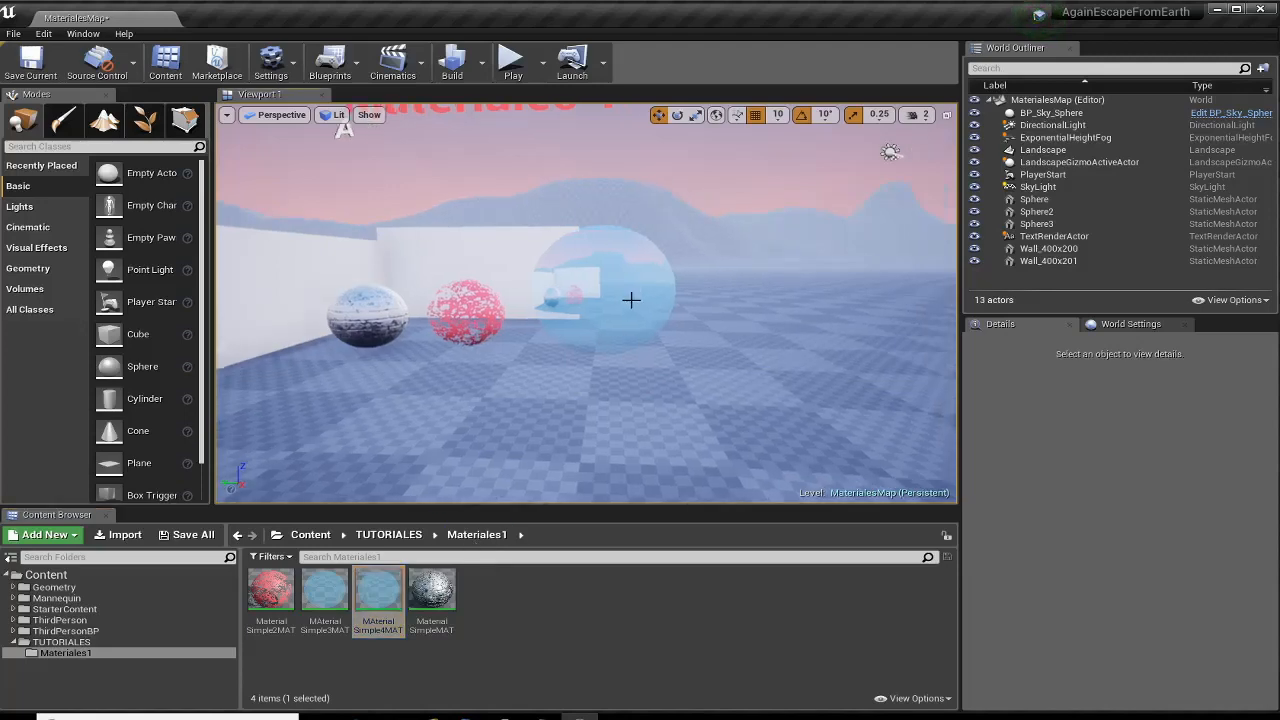
click(605, 292)
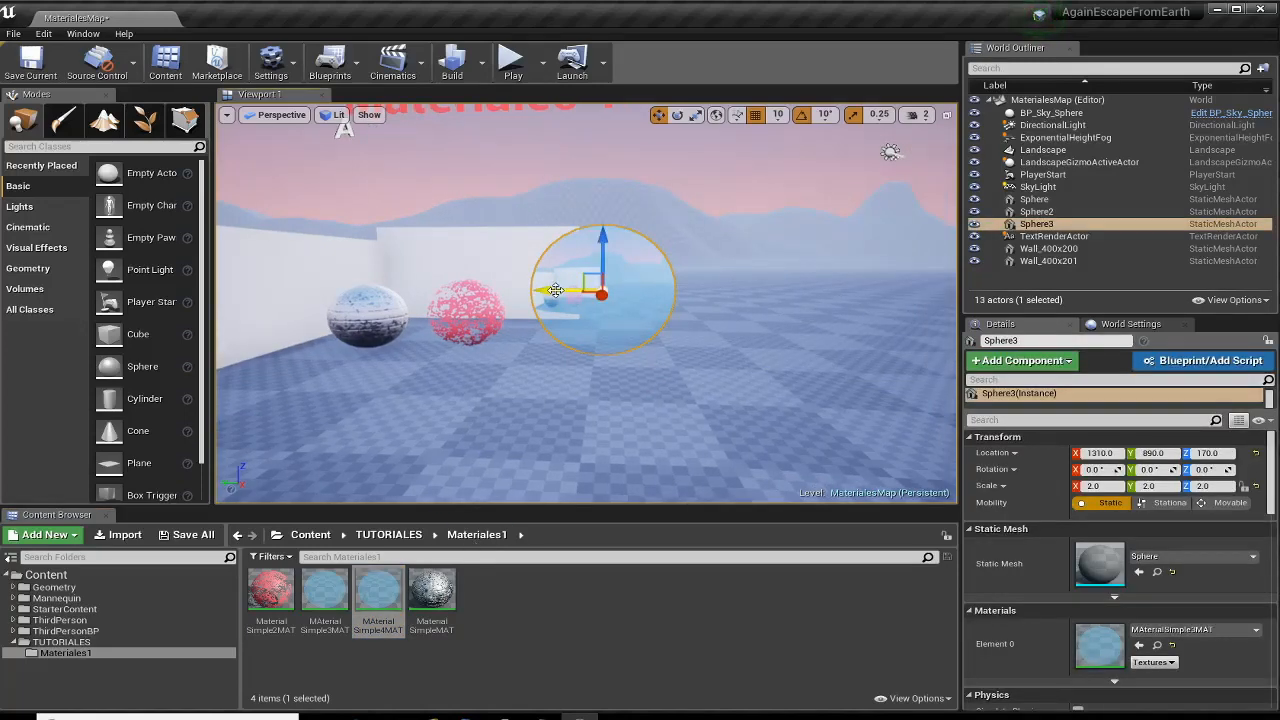
alt+drag(556, 291, 741, 291)
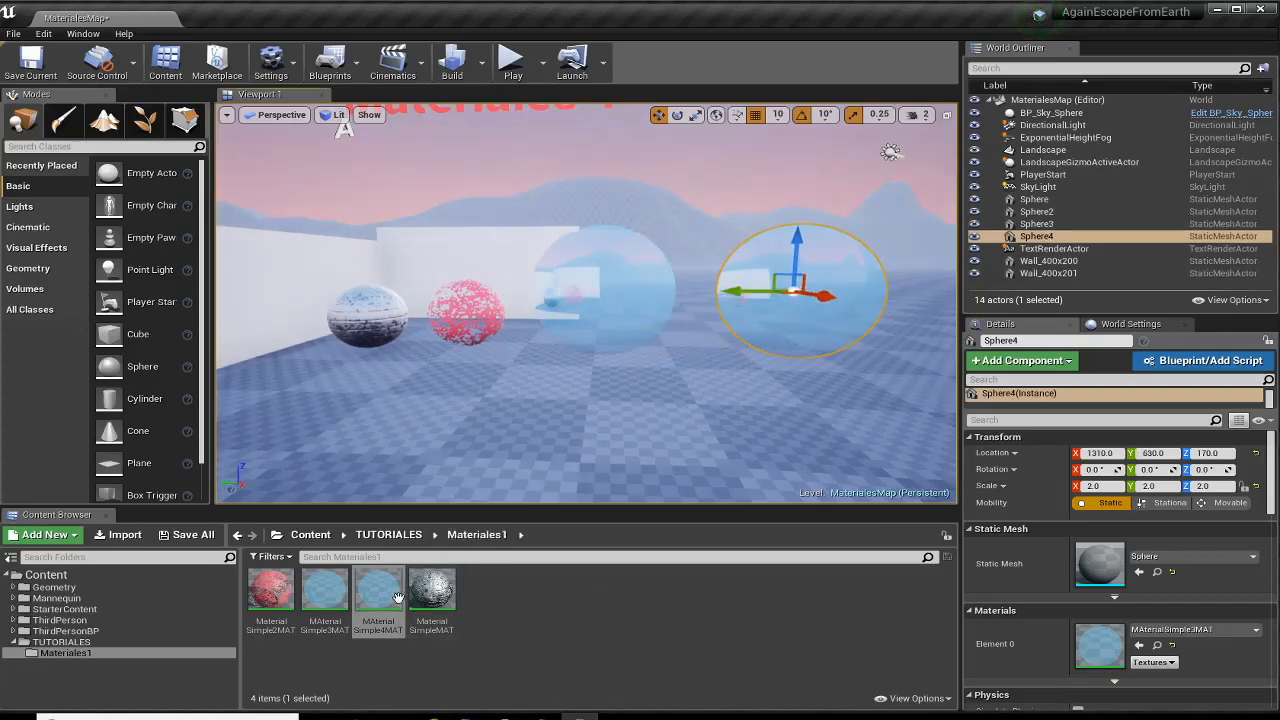
drag(398, 597, 800, 295)
- Open MAterialSimple4MAT for editing and move the 0.3 and 2.7 constants slightly within the graph to make room
double_click(378, 590)
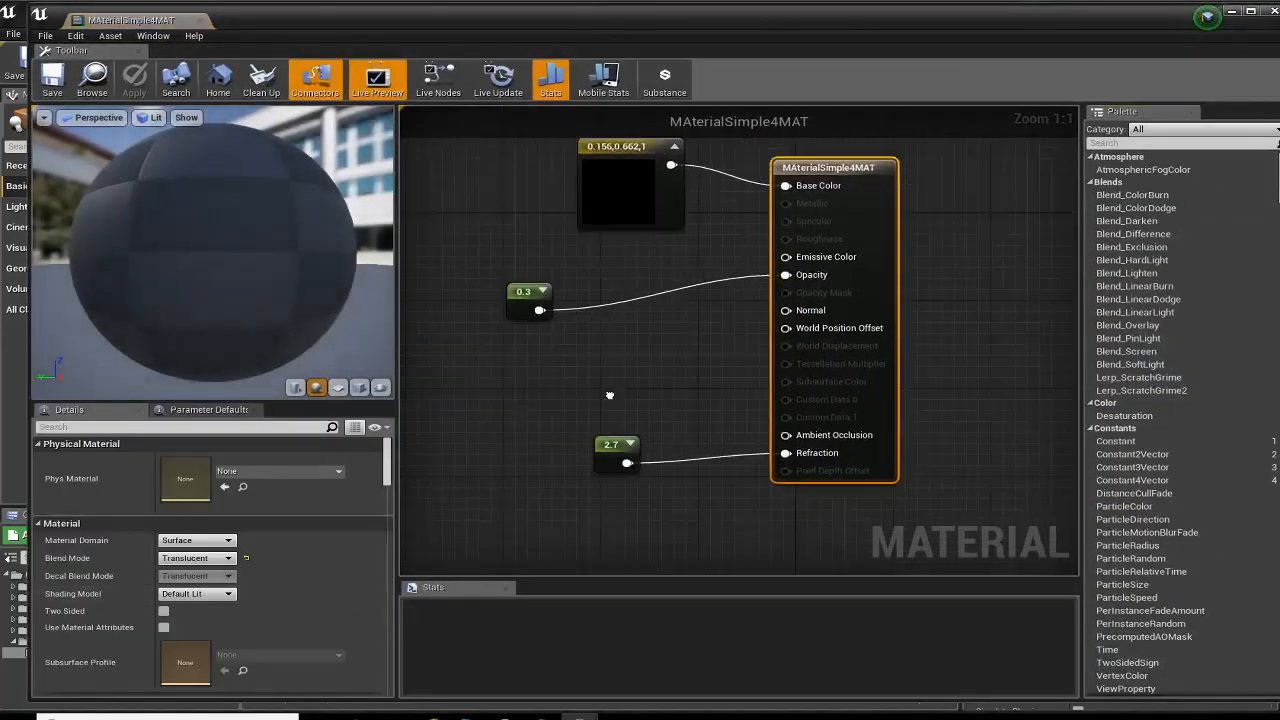
right_drag(609, 395, 712, 426)
drag(629, 321, 663, 313)
right_drag(762, 443, 754, 423)
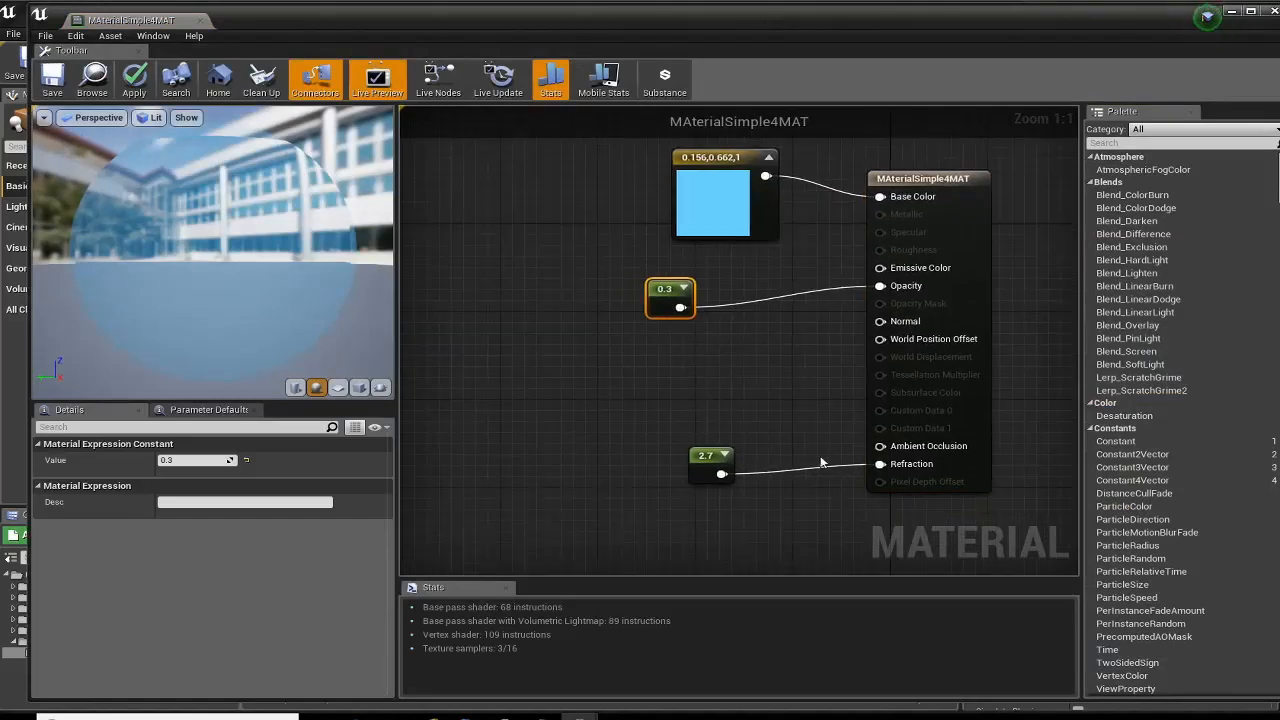
drag(712, 458, 720, 424)
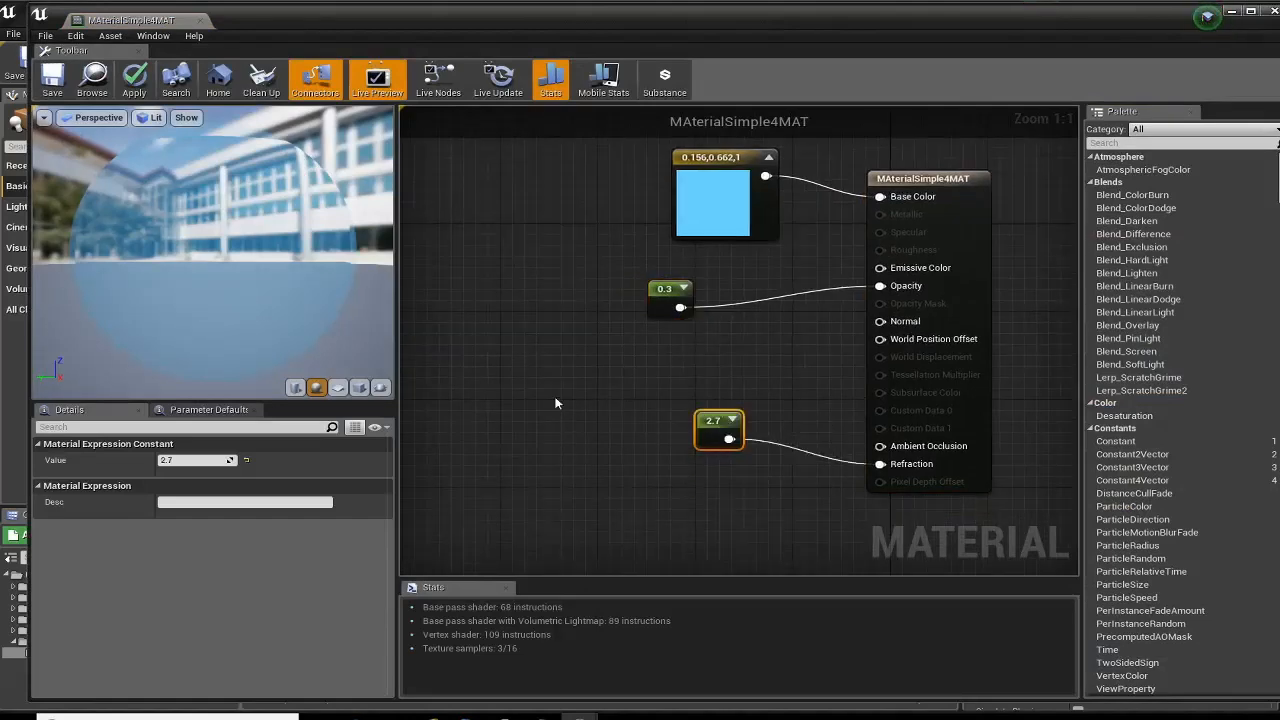
- Add a TextureSample node below the 0.3 constant and assign the T_MacroVariation texture to it
right_click(556, 403)
text(texture)
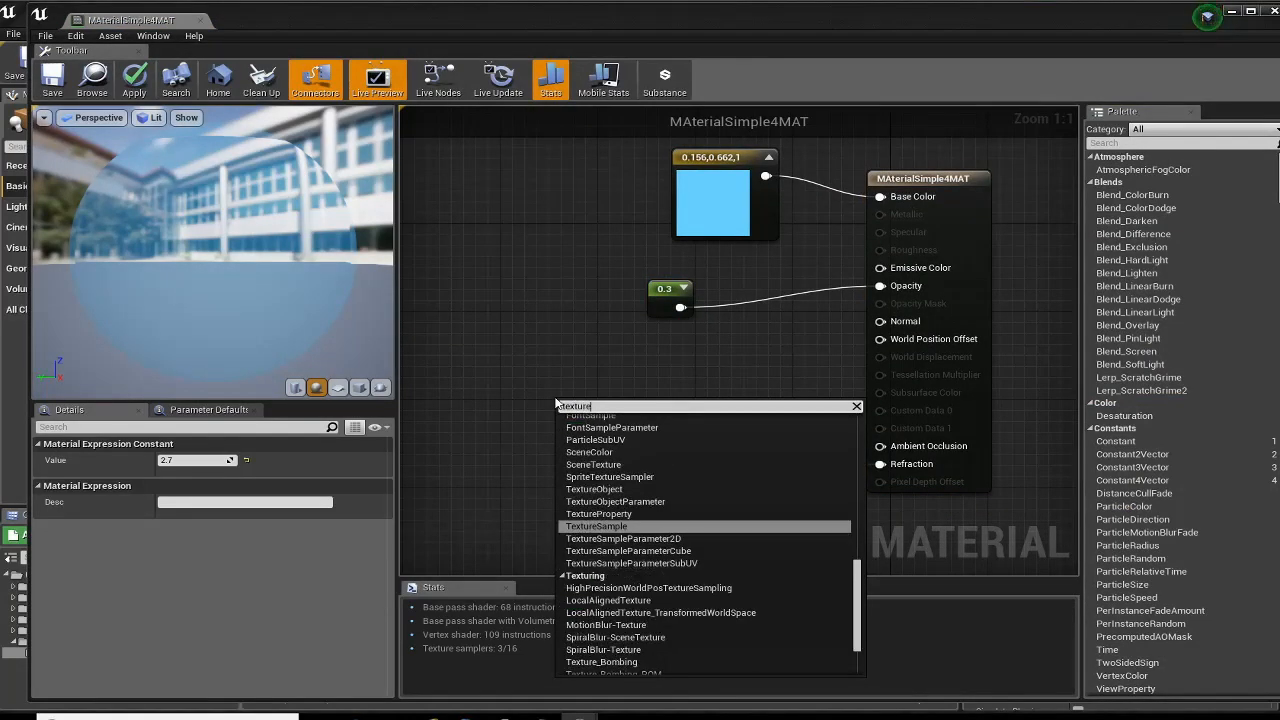
click(600, 526)
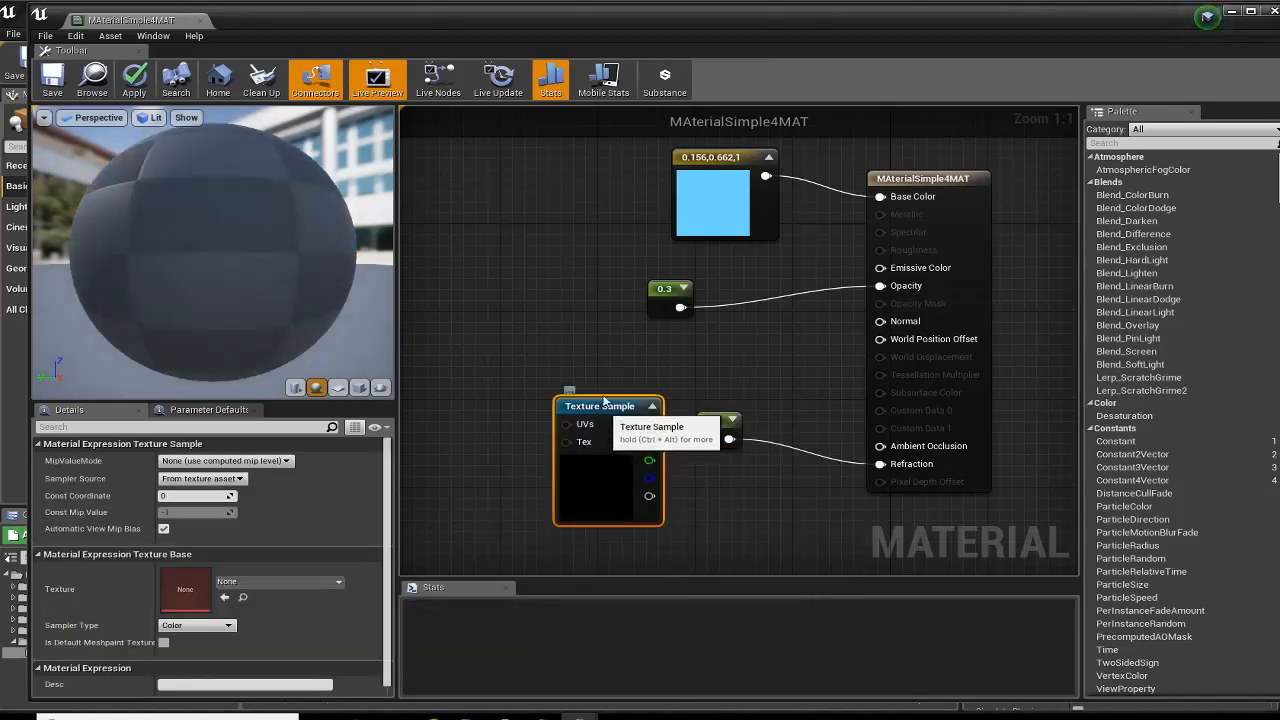
drag(590, 410, 590, 370)
click(327, 582)
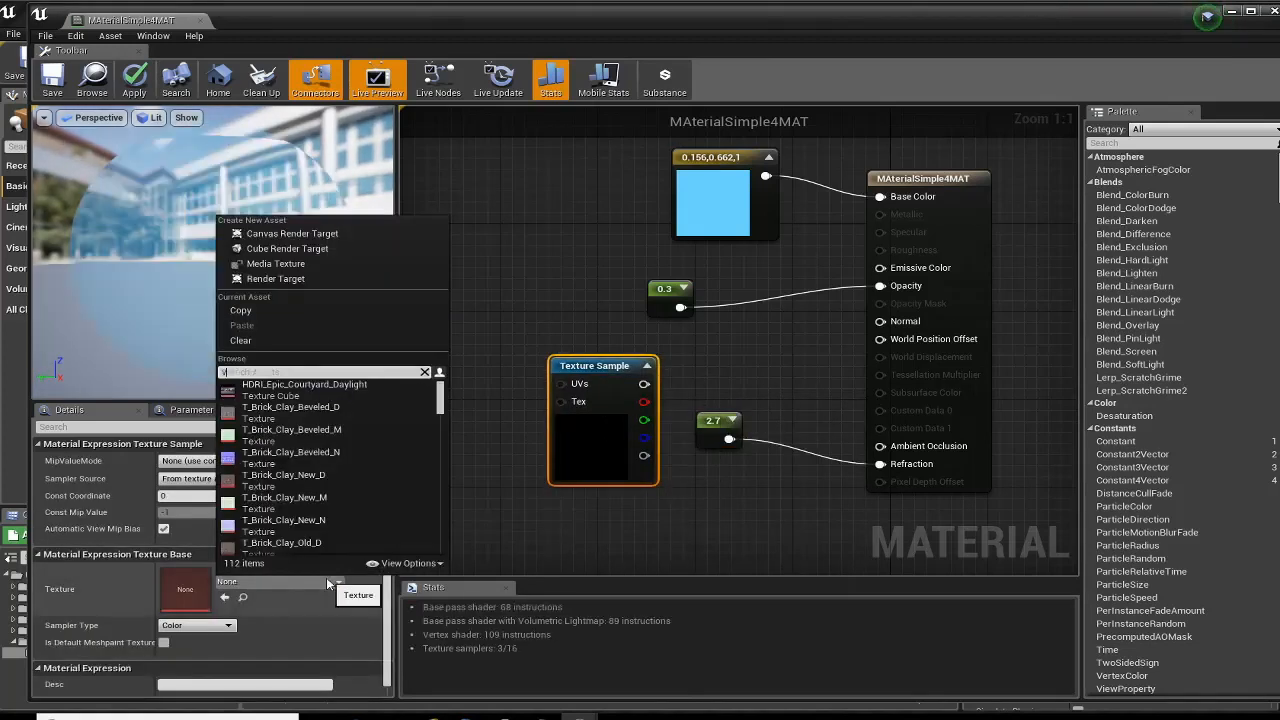
text(varia)
click(288, 380)
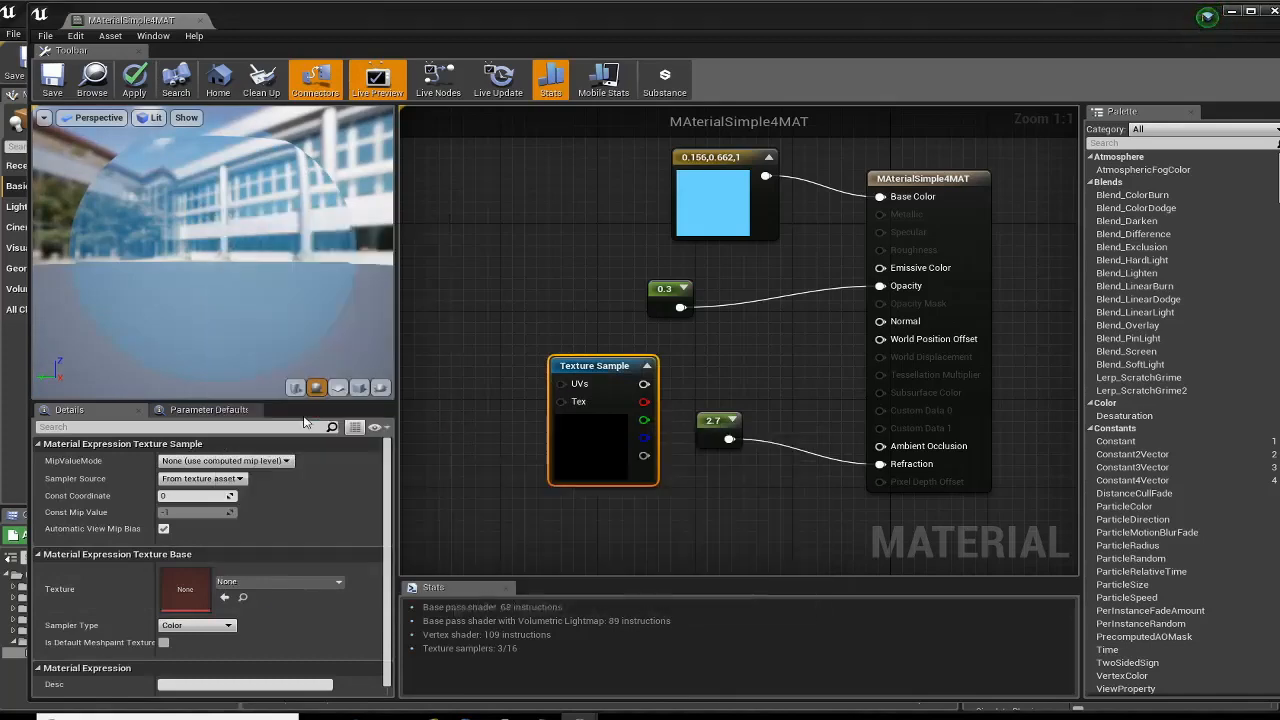
- Delete the 2.7 constant connected to Refraction
scroll(597, 410, up, 3)
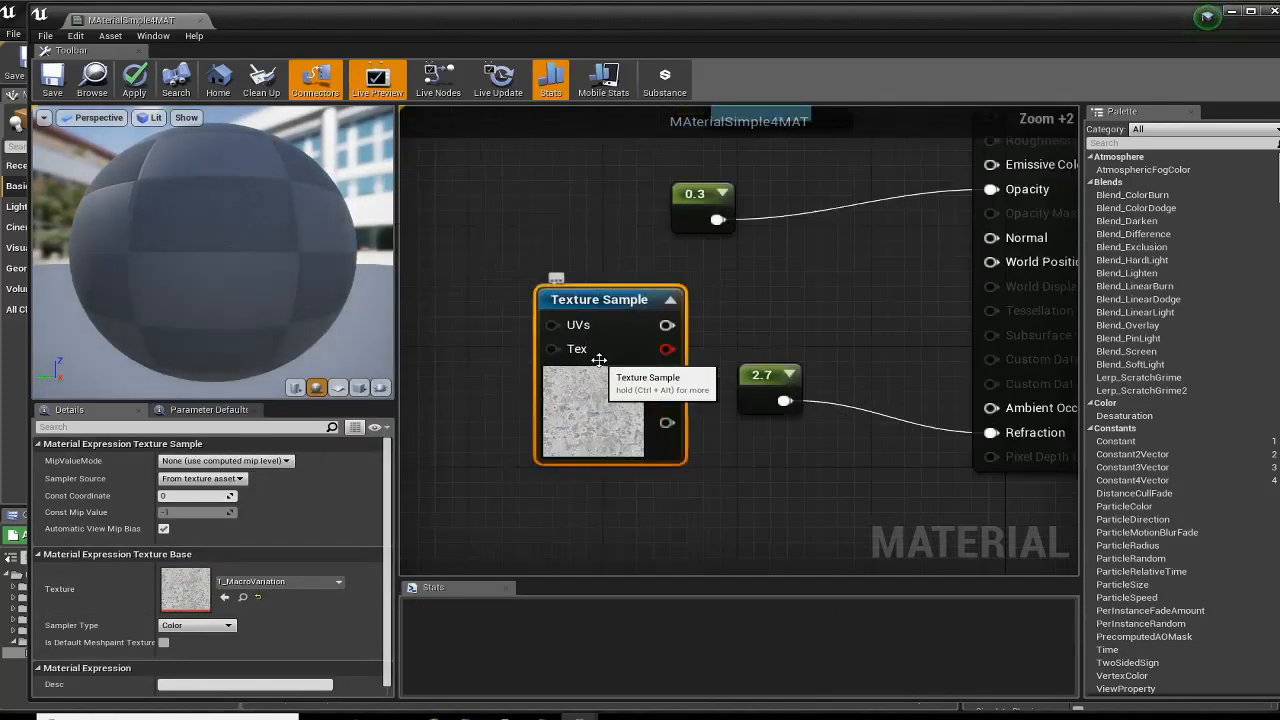
right_drag(759, 488, 740, 420)
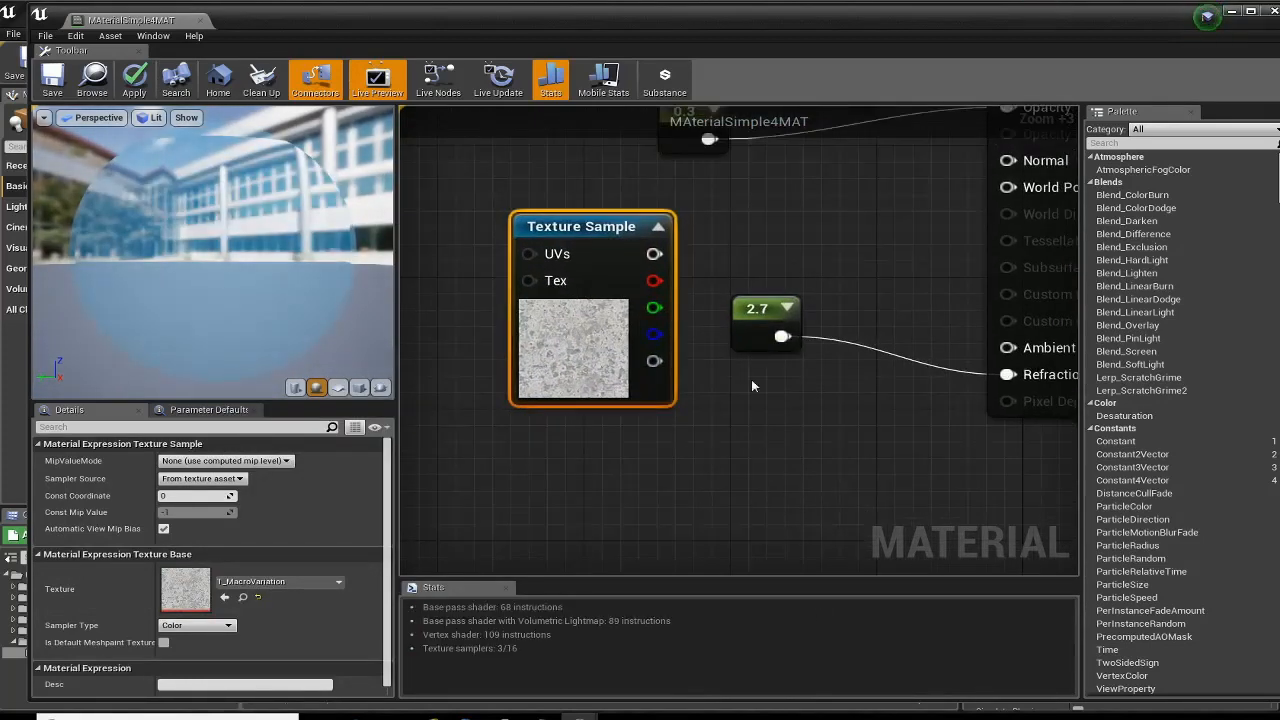
drag(745, 308, 749, 359)
key(Delete)
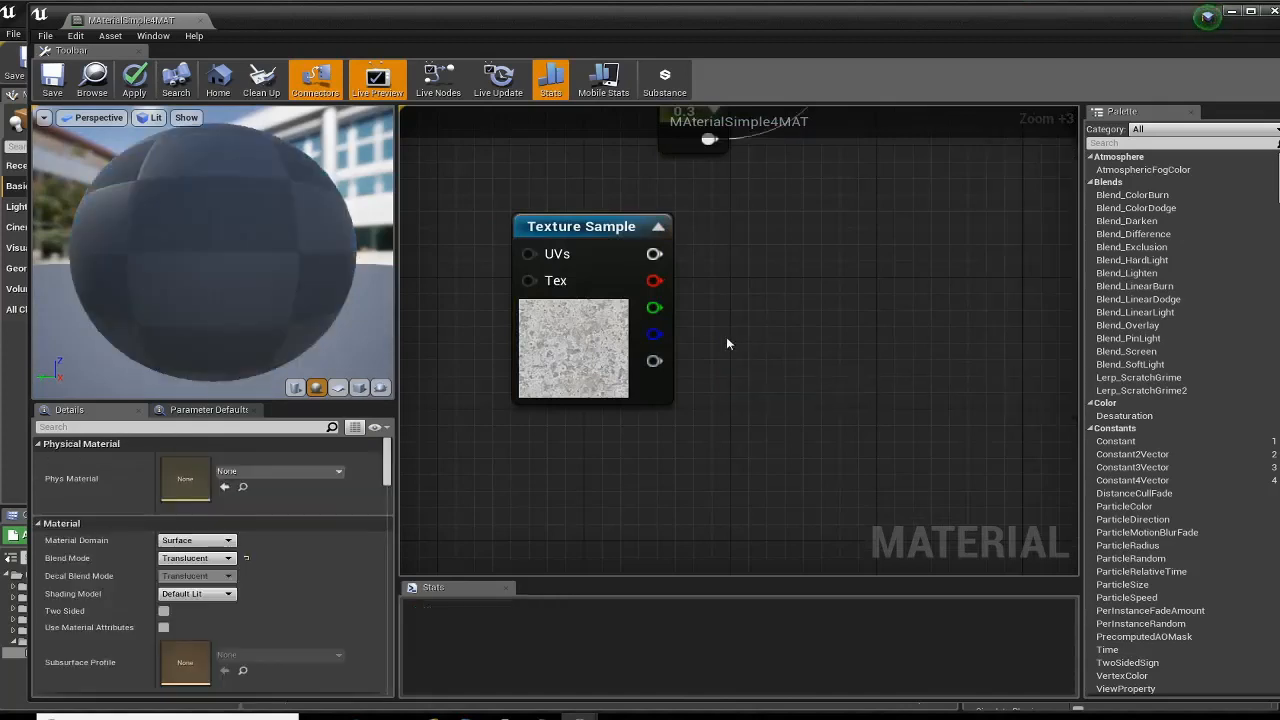
- Add a Multiply node fed by the Texture Sample's RGB output at A, and set its Const B to 2
drag(654, 254, 795, 322)
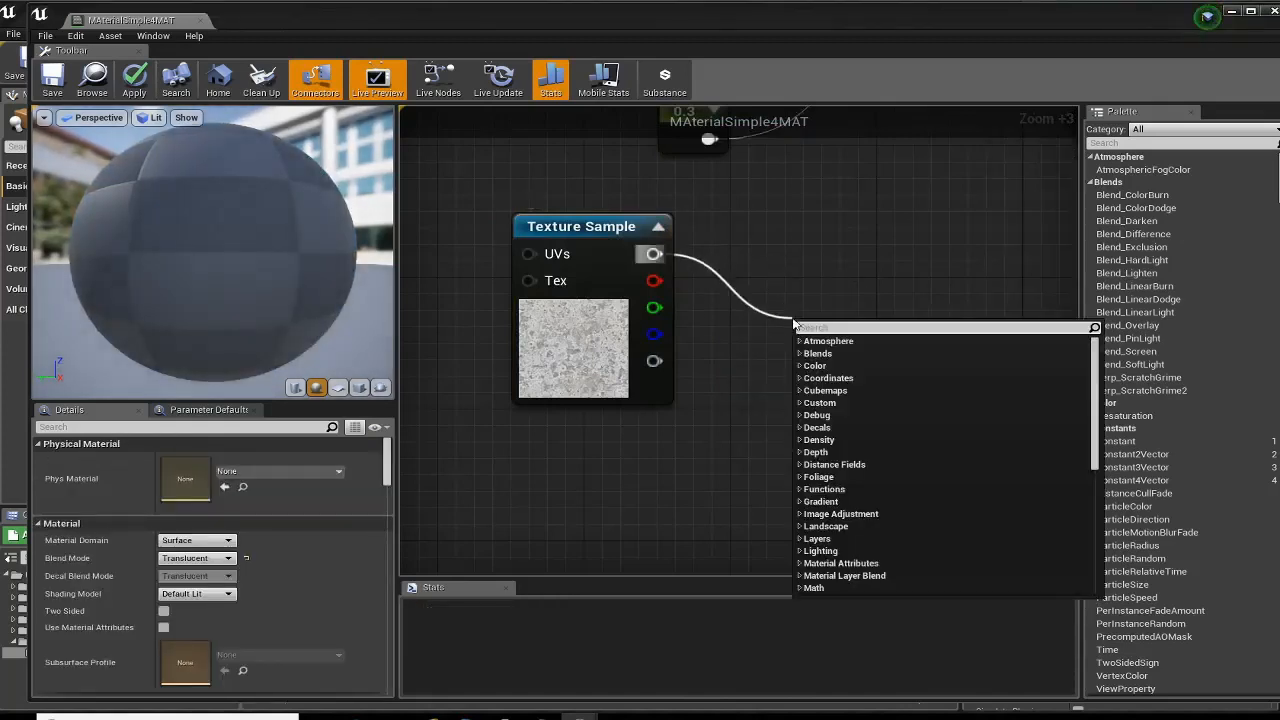
text(multiply)
click(820, 354)
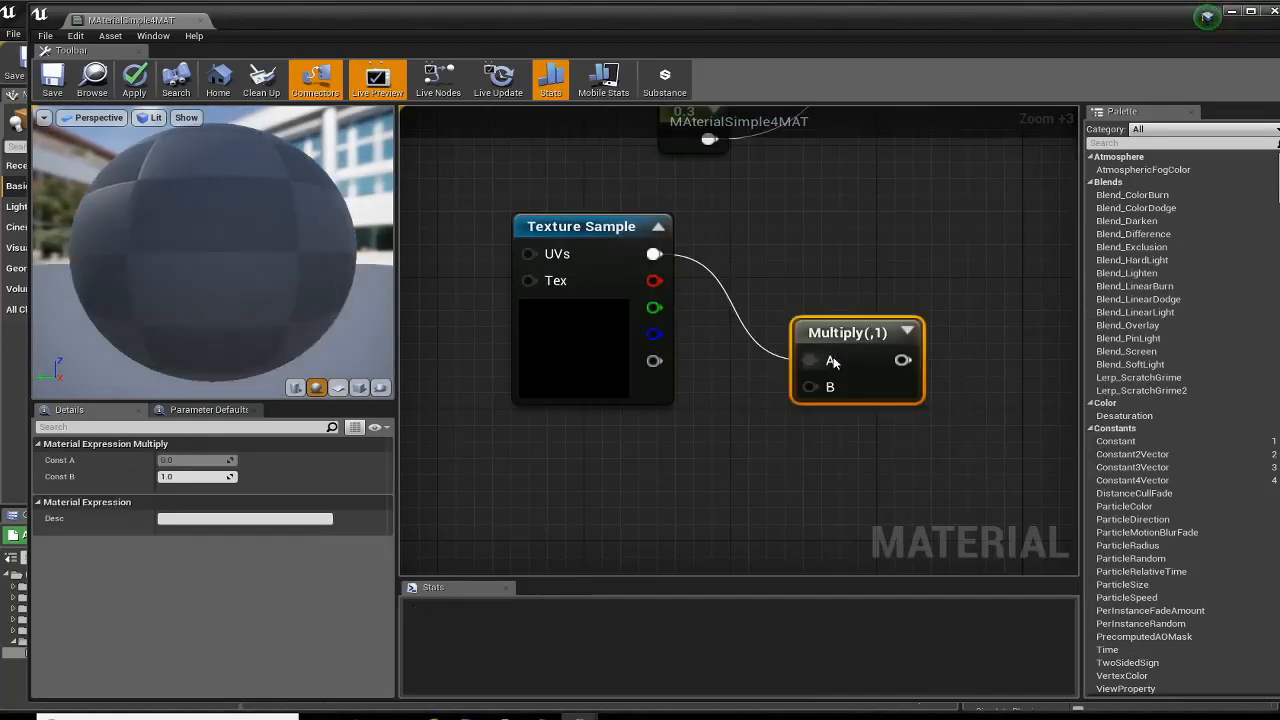
click(196, 476)
text(2)
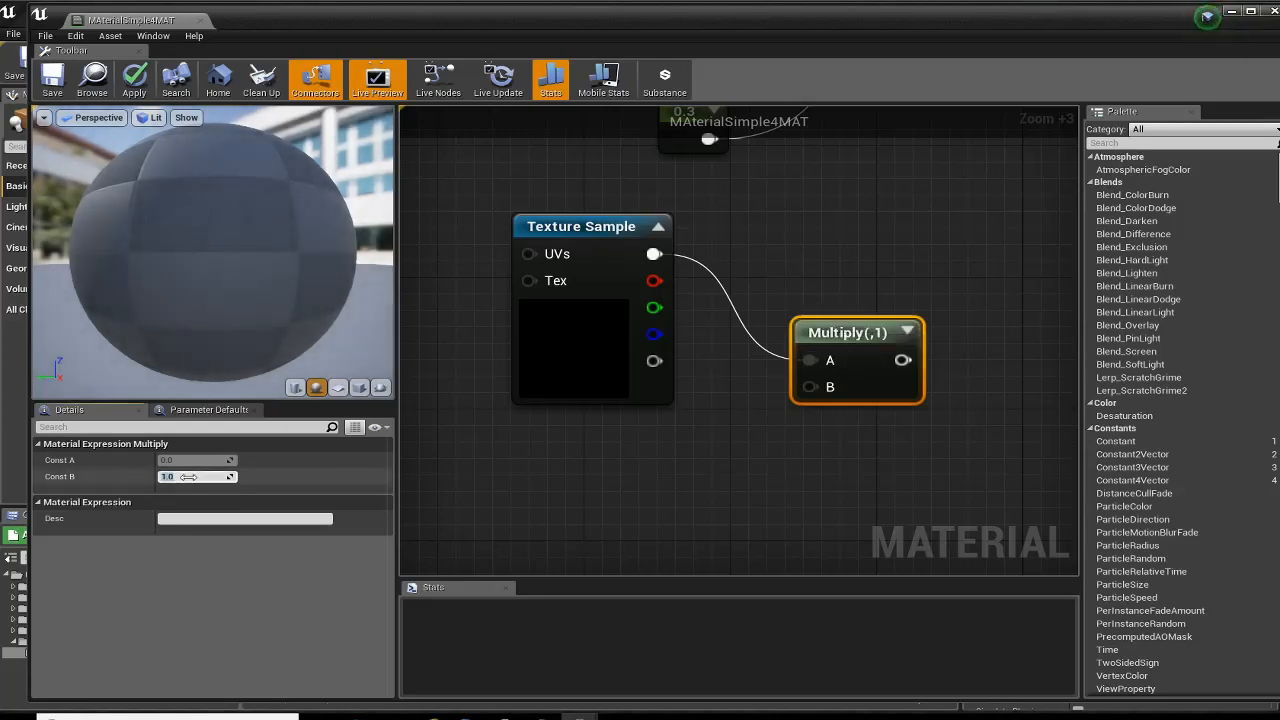
key(Return)
- Connect the Multiply output to Refraction, check the preview sphere, and save and close the material
scroll(814, 505, down, 2)
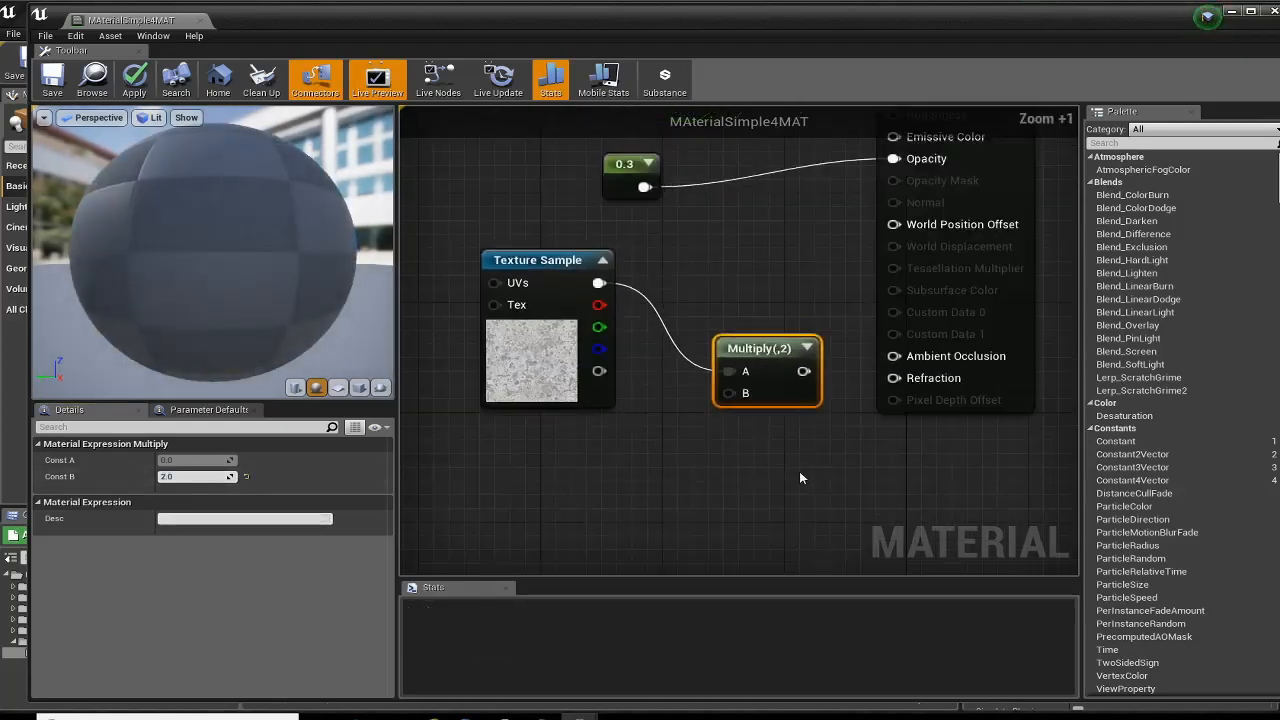
drag(898, 381, 895, 378)
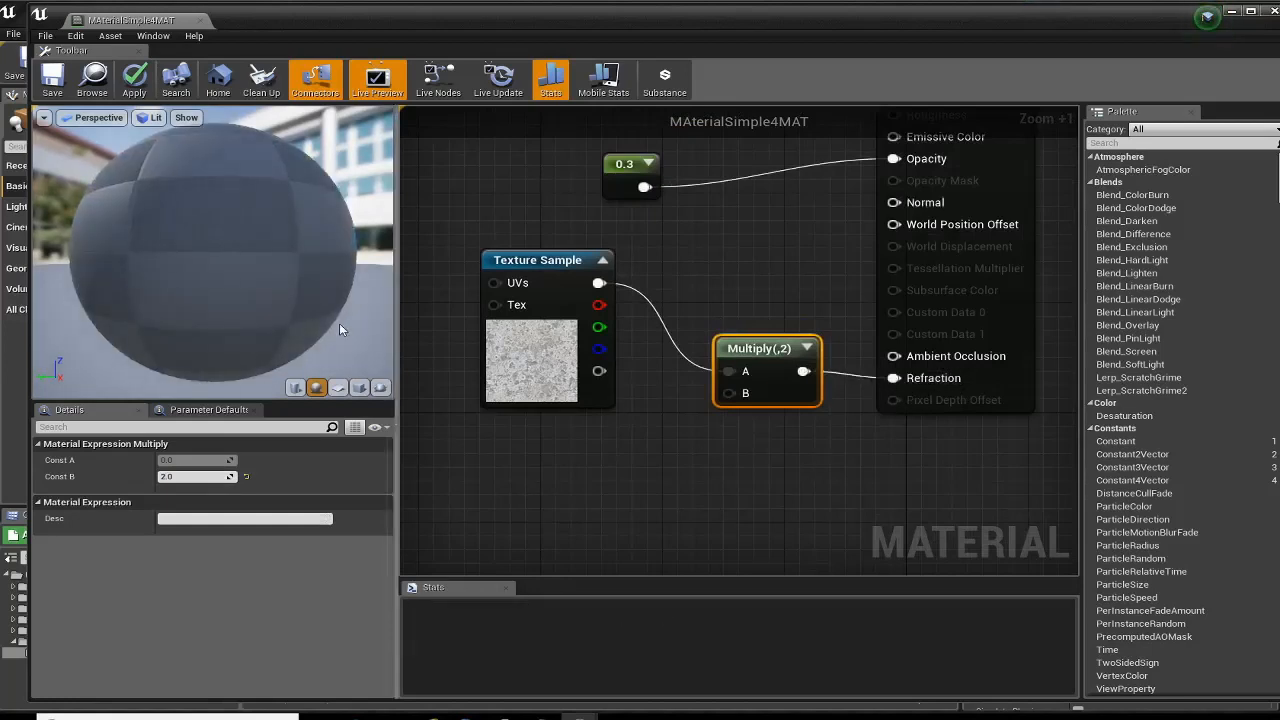
drag(293, 288, 312, 350)
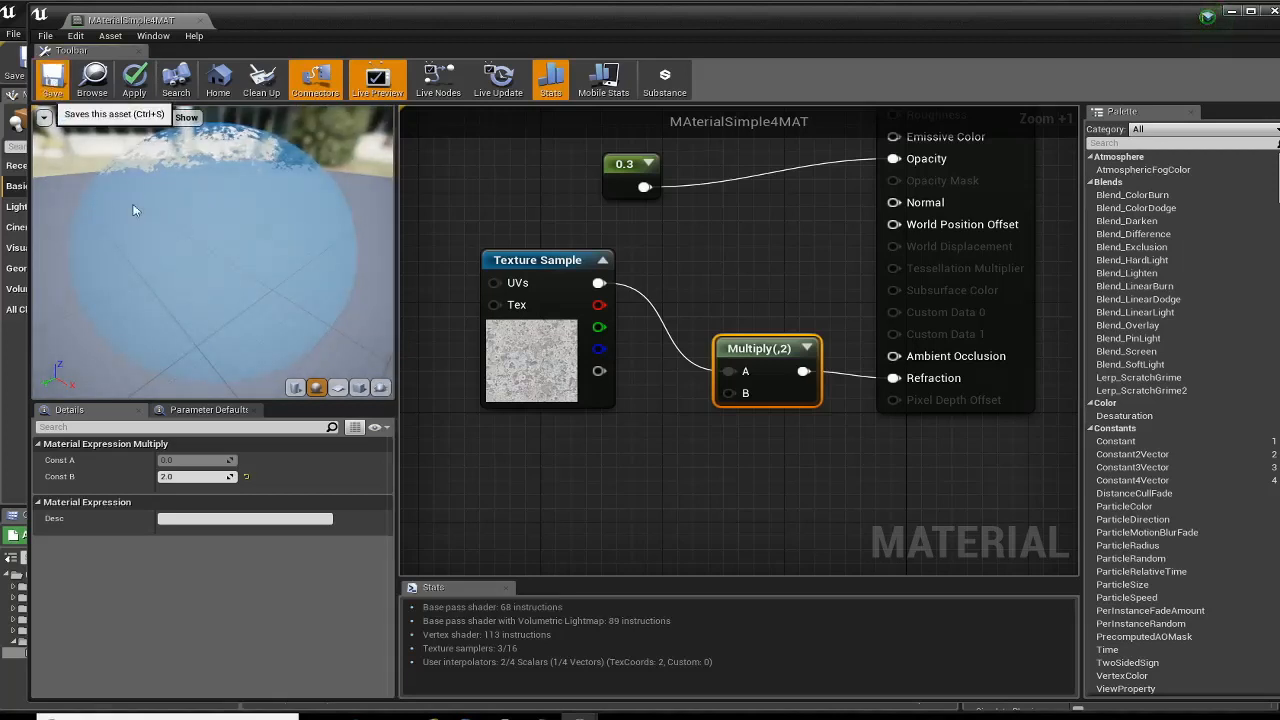
click(46, 84)
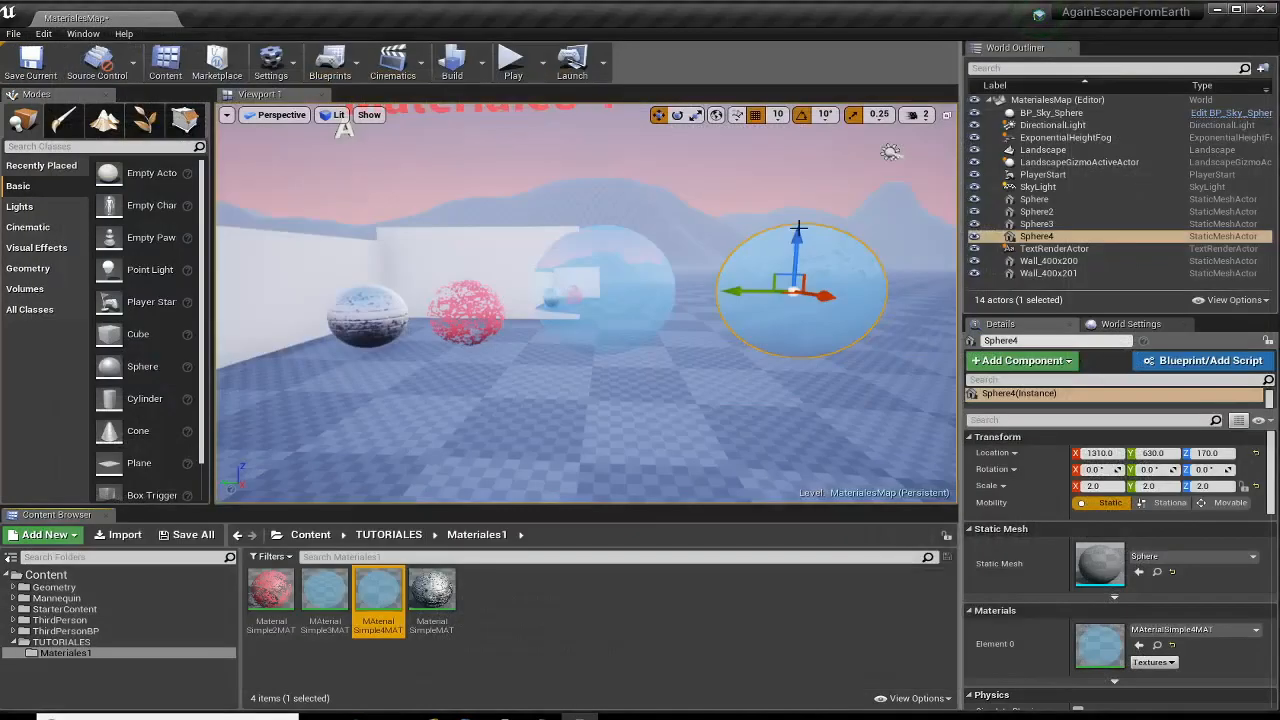
- Play the level in full screen, walk the character to the textured-refraction sphere to examine it, and stop playing
click(512, 62)
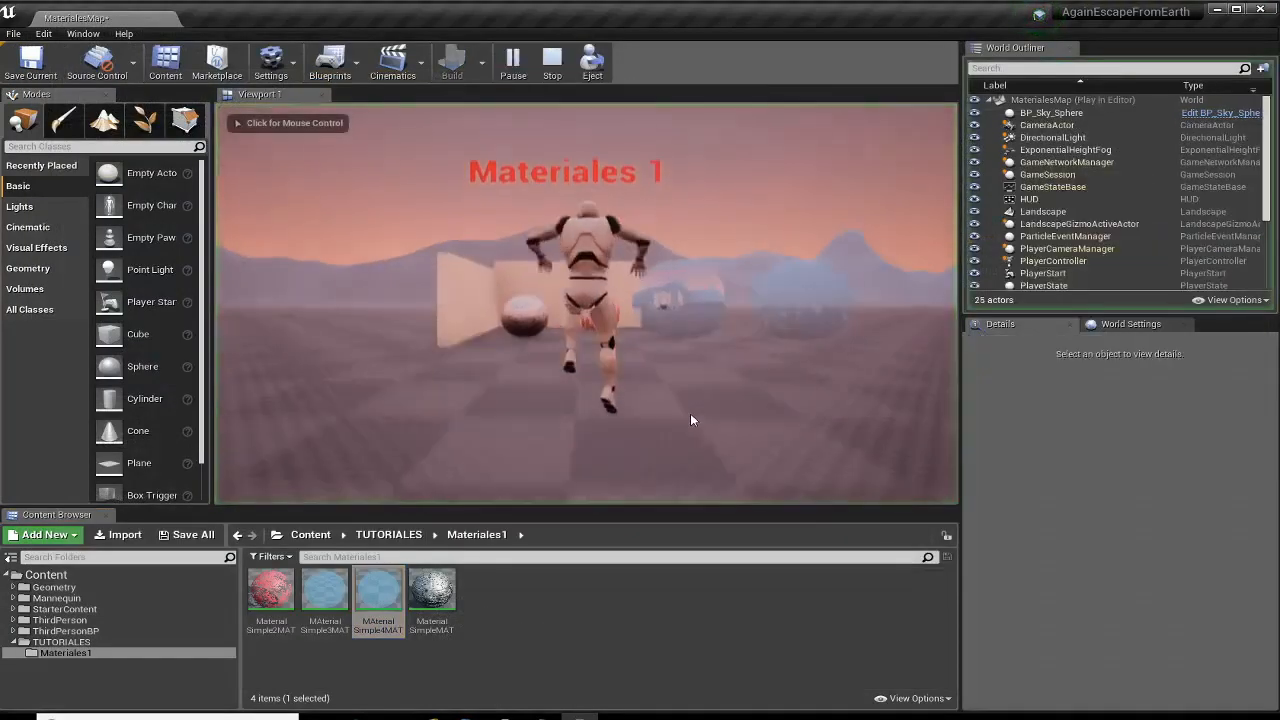
key(F11)
key(w)
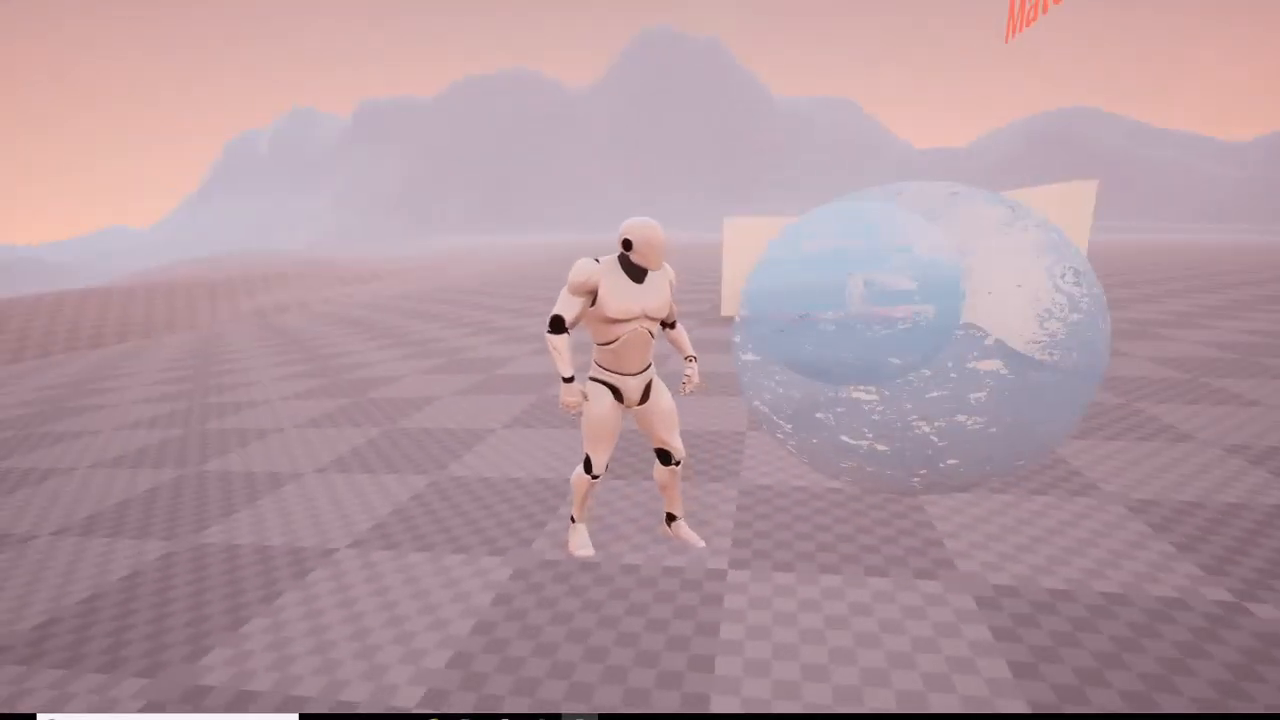
key(Escape)
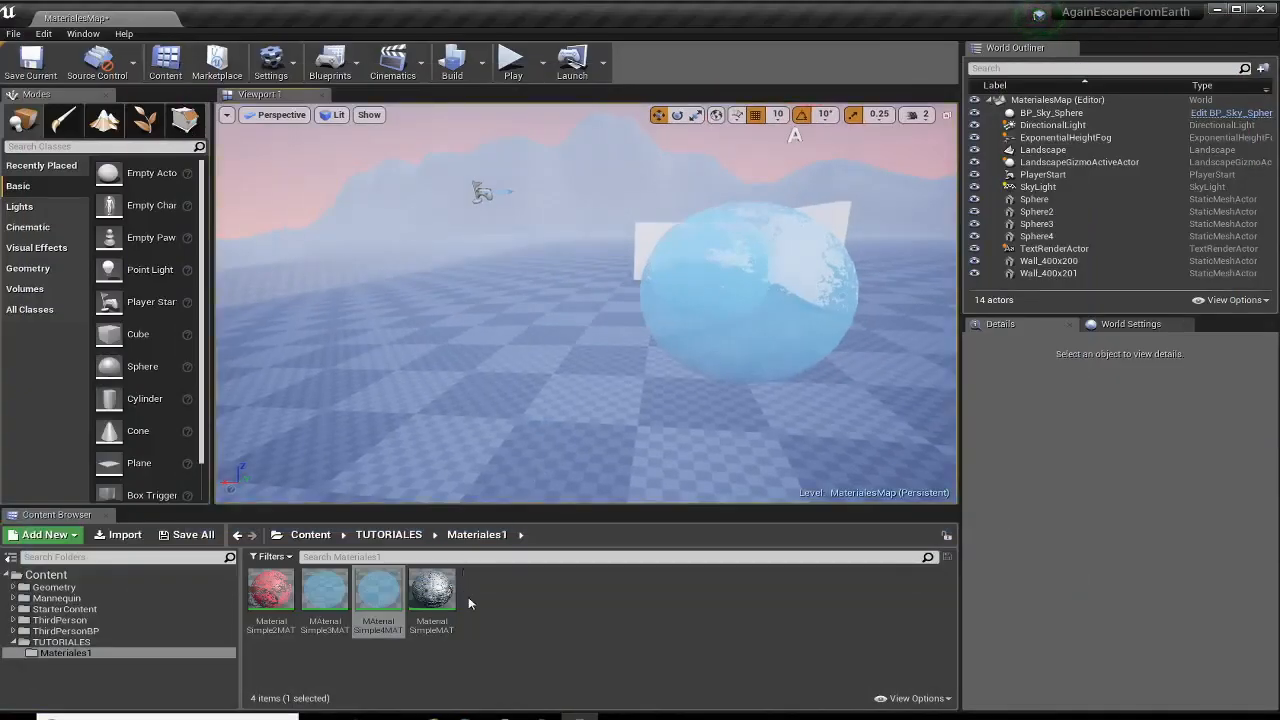
- Duplicate the fourth sphere along the Y axis, placing the copy beside it at Y 370
right_drag(519, 462, 518, 388)
click(553, 284)
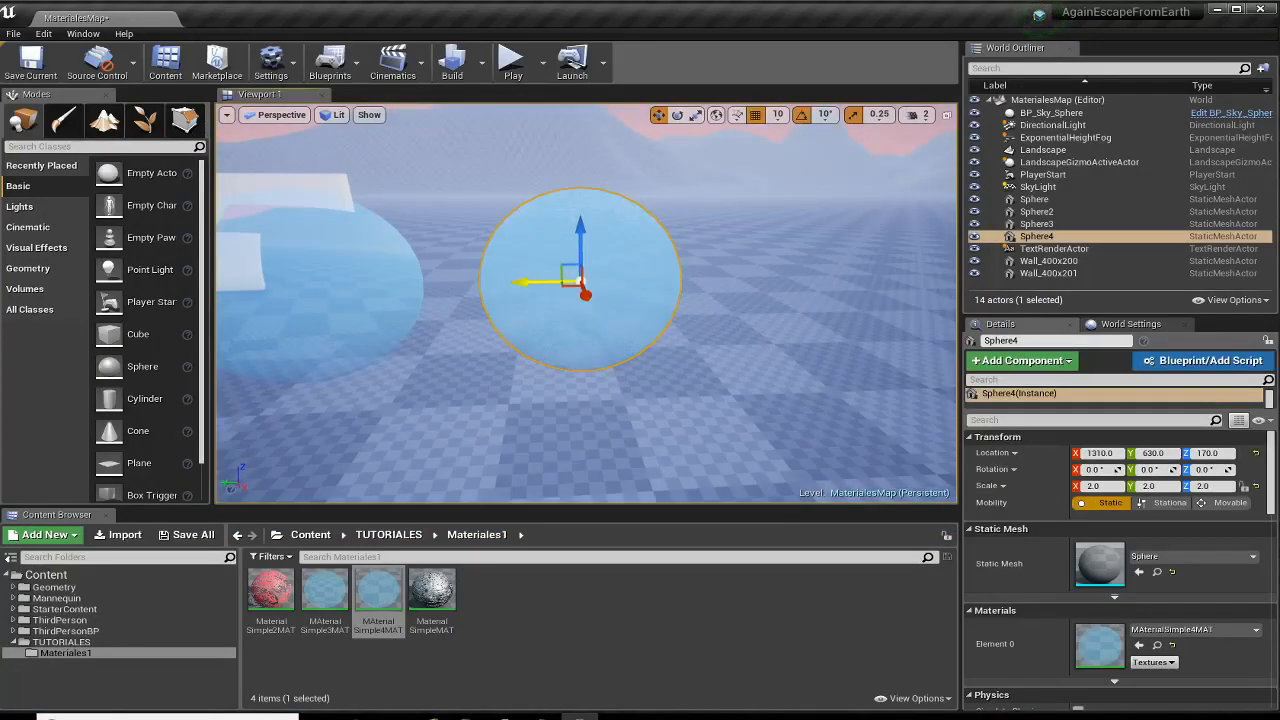
alt+drag(575, 280, 768, 282)
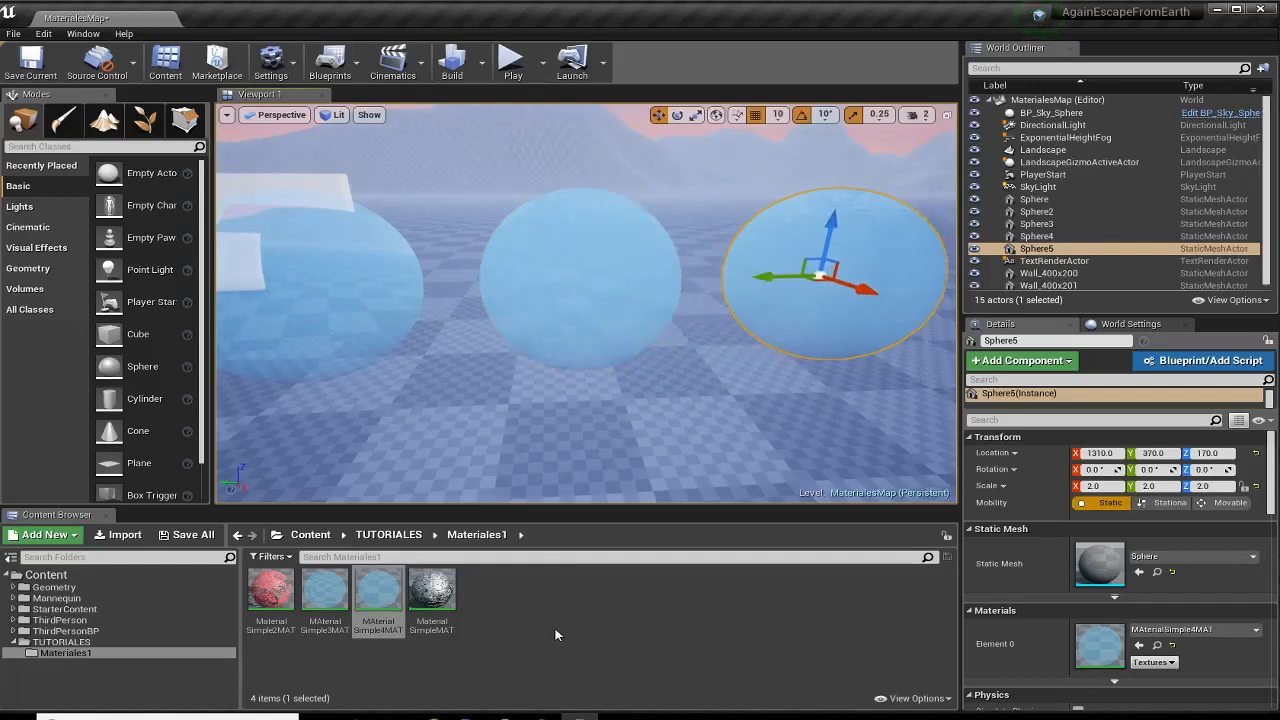
- Duplicate the MAterialSimple4MAT material as MaterialDyn1MAT and apply the copy to the new sphere
click(378, 592)
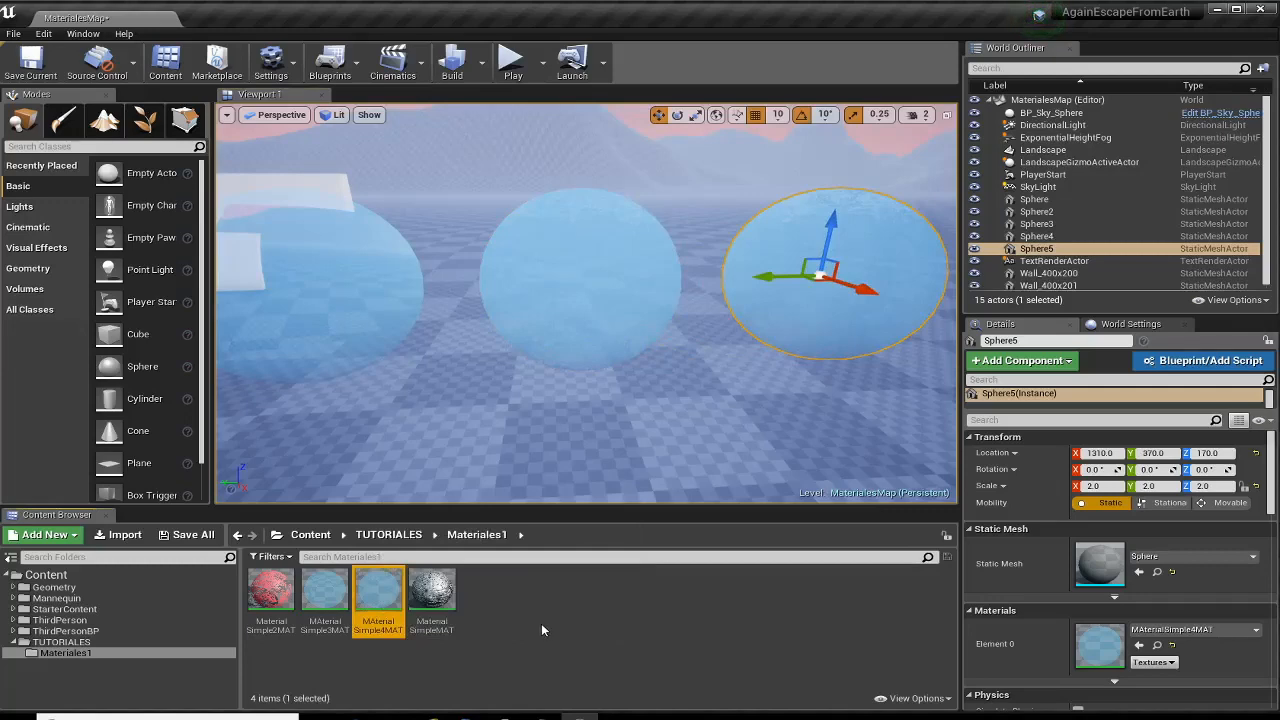
click(519, 592)
key(ctrl+v)
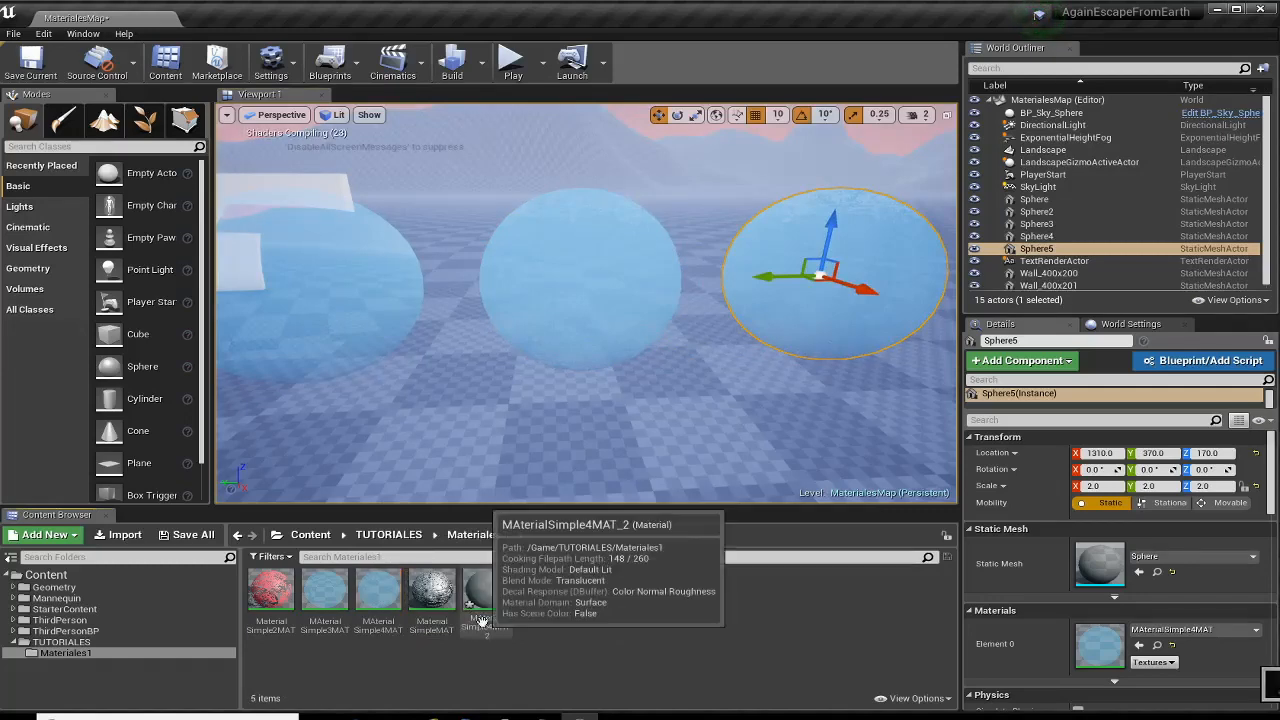
right_click(481, 620)
click(545, 323)
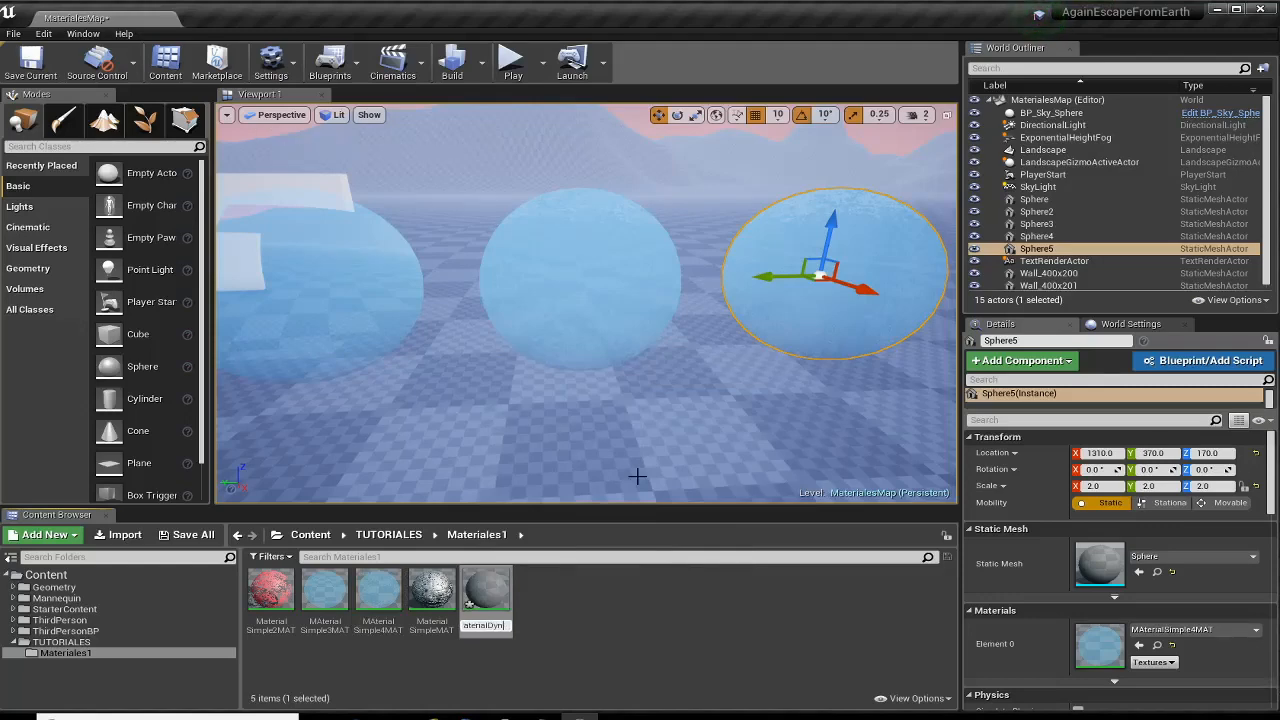
text(MaterialDyn1MAT)
key(Return)
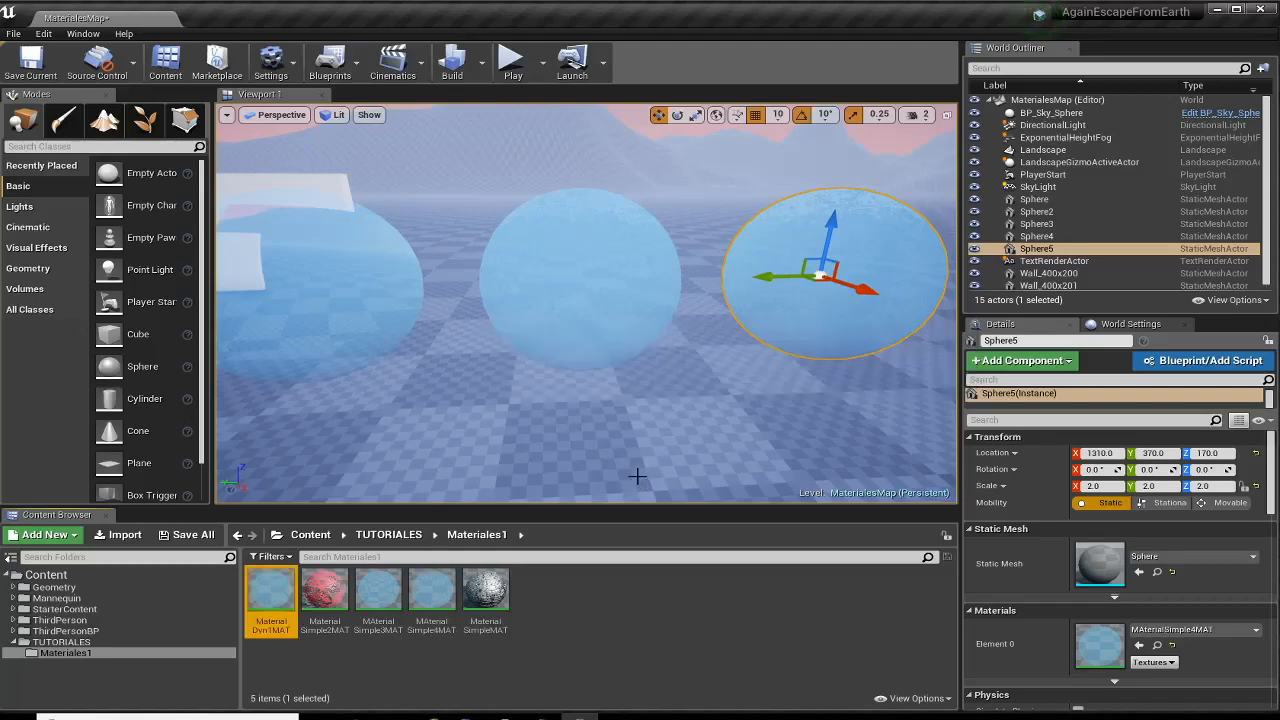
drag(271, 592, 843, 252)
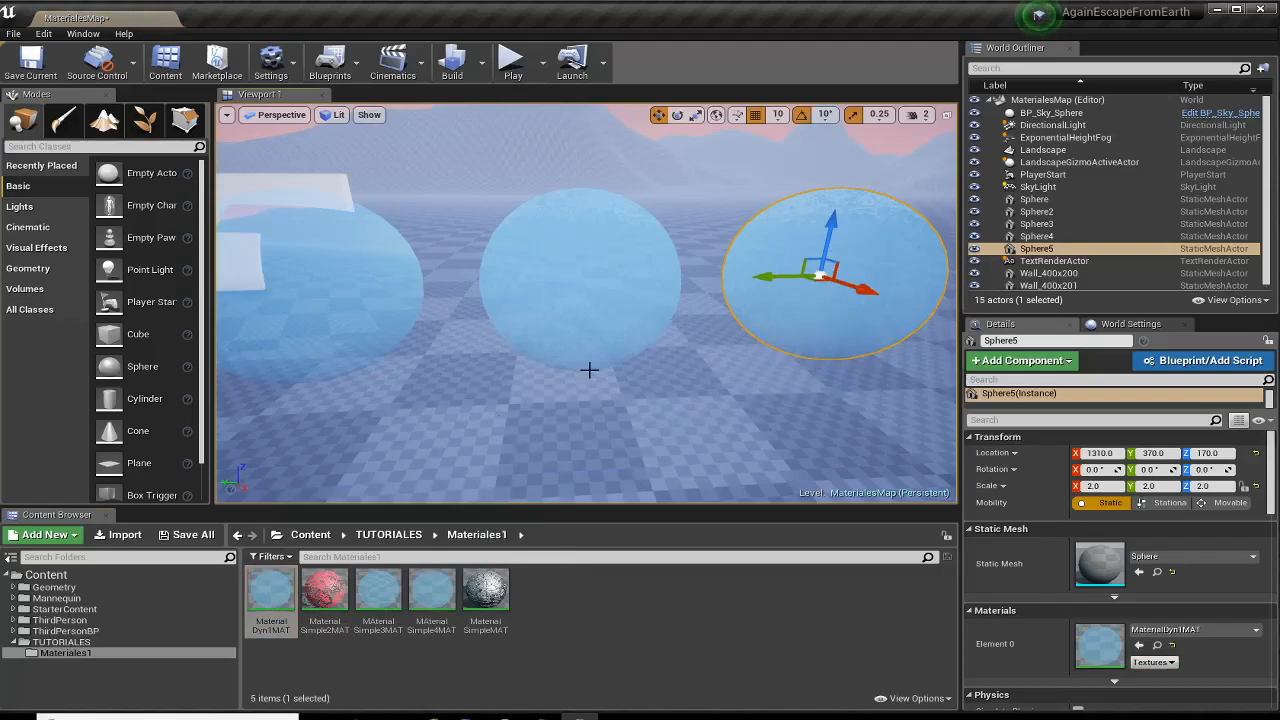
- Open MaterialDyn1MAT and set Const B of its Multiply node to 3
double_click(269, 592)
right_drag(372, 449, 831, 432)
drag(738, 303, 713, 336)
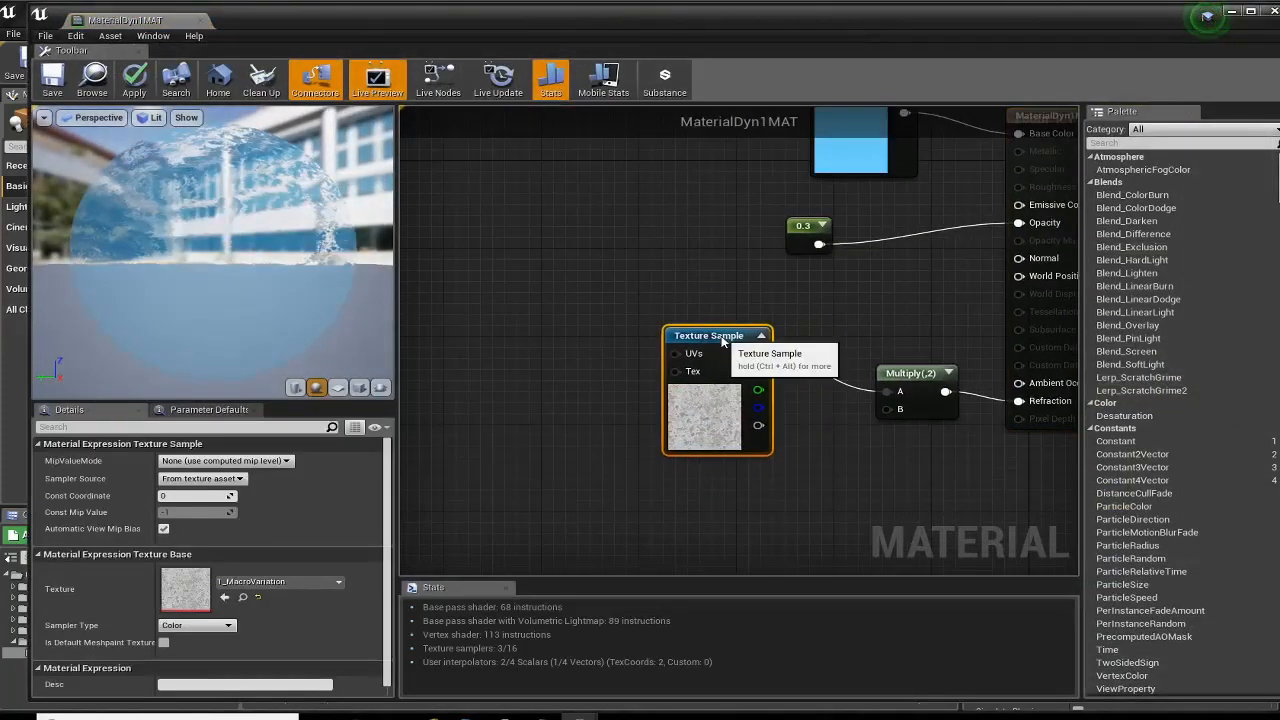
right_drag(737, 506, 596, 536)
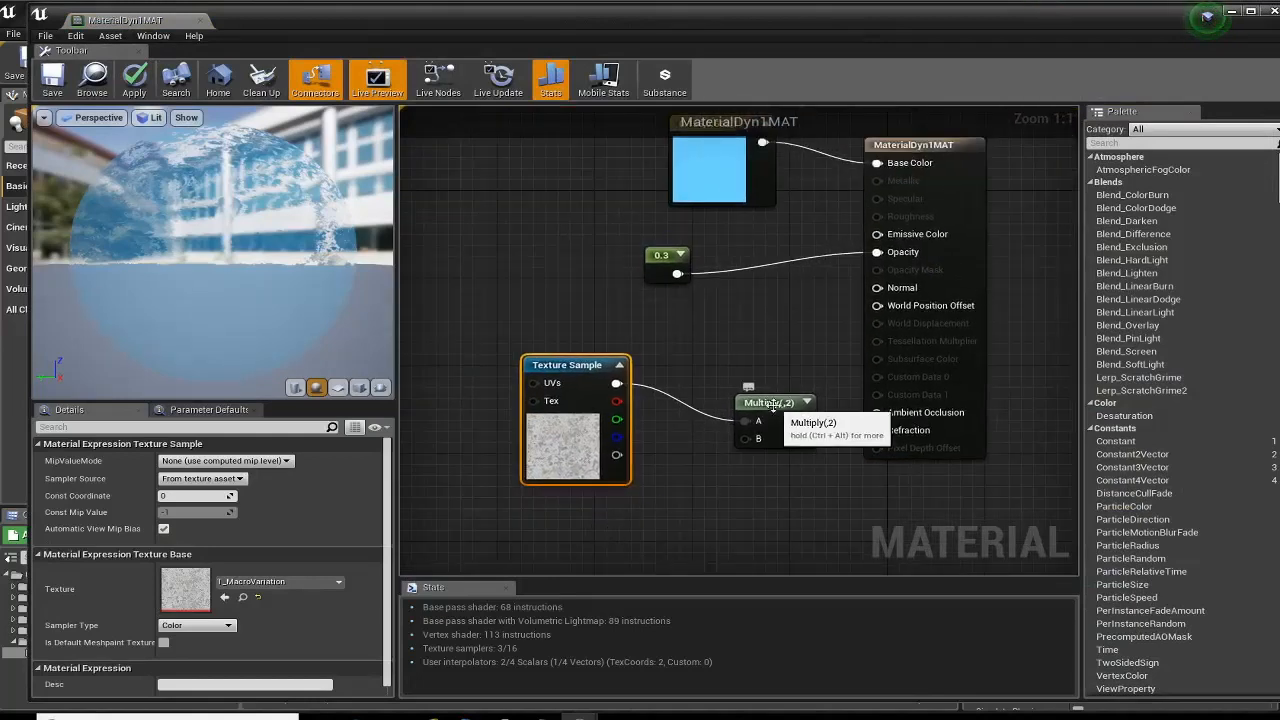
drag(770, 404, 764, 399)
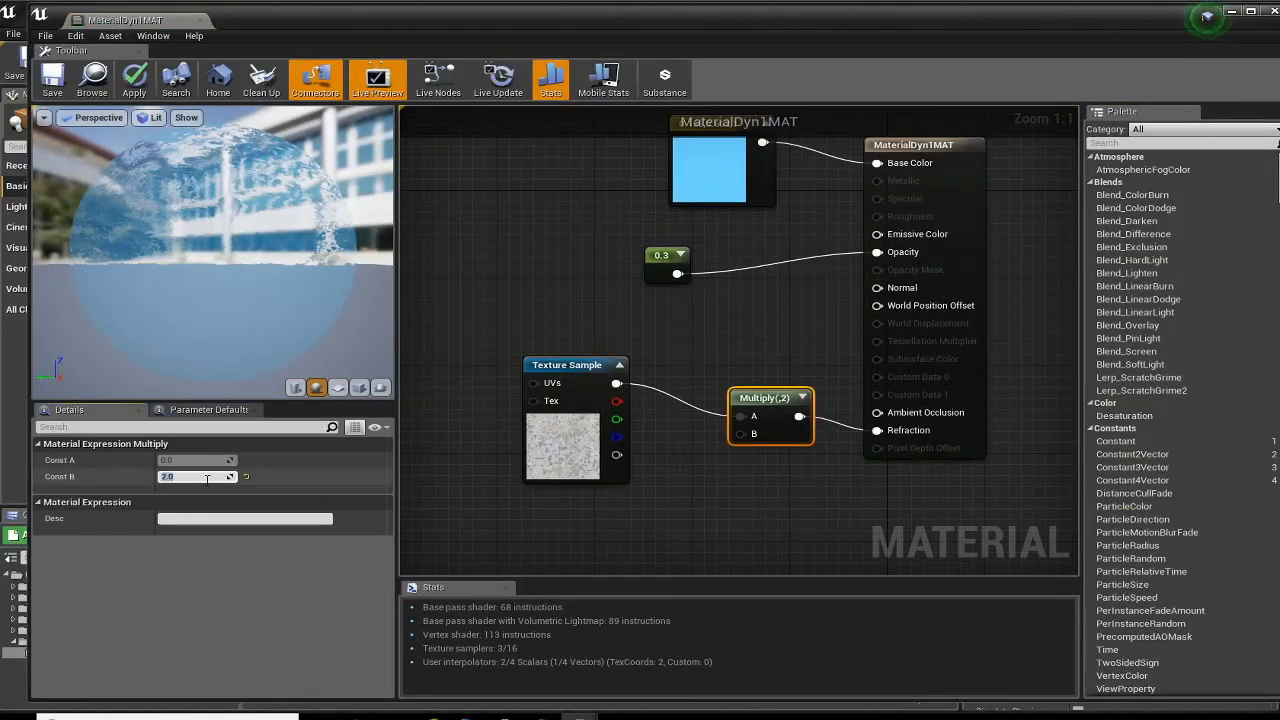
text(3)
key(Return)
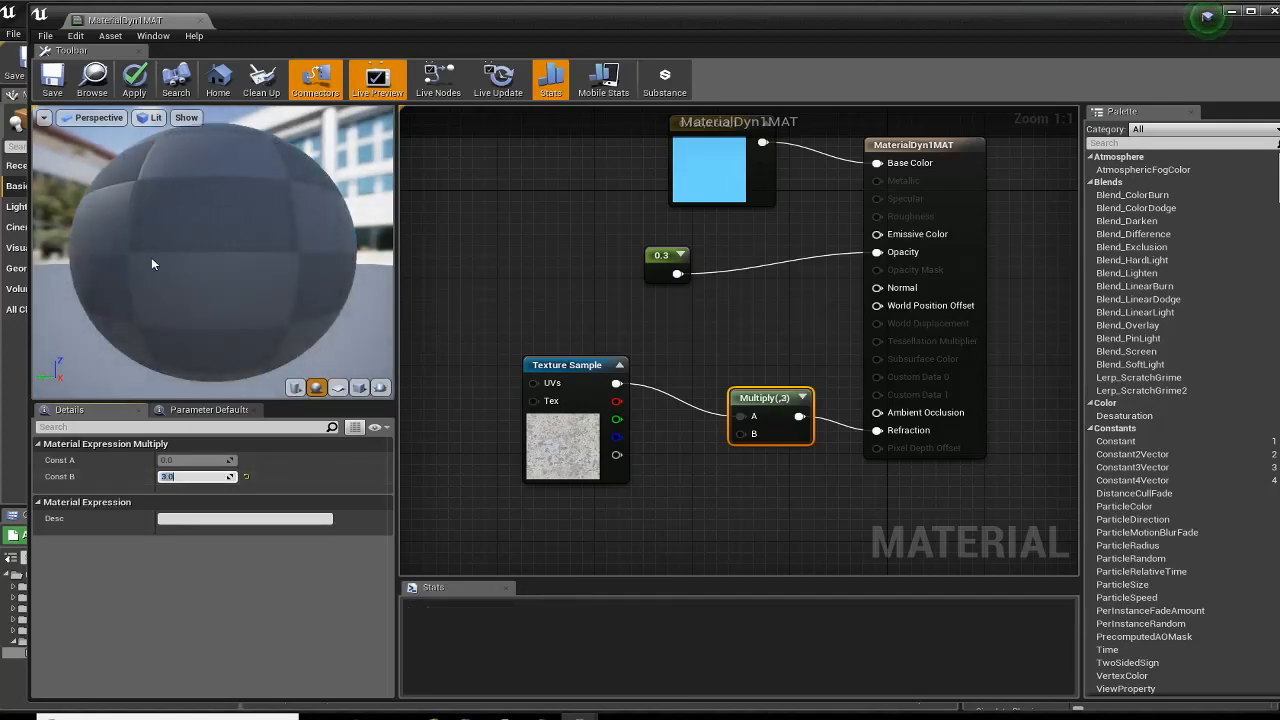
- Switch the material preview mesh to a cube and examine the refraction from several angles
drag(132, 236, 133, 249)
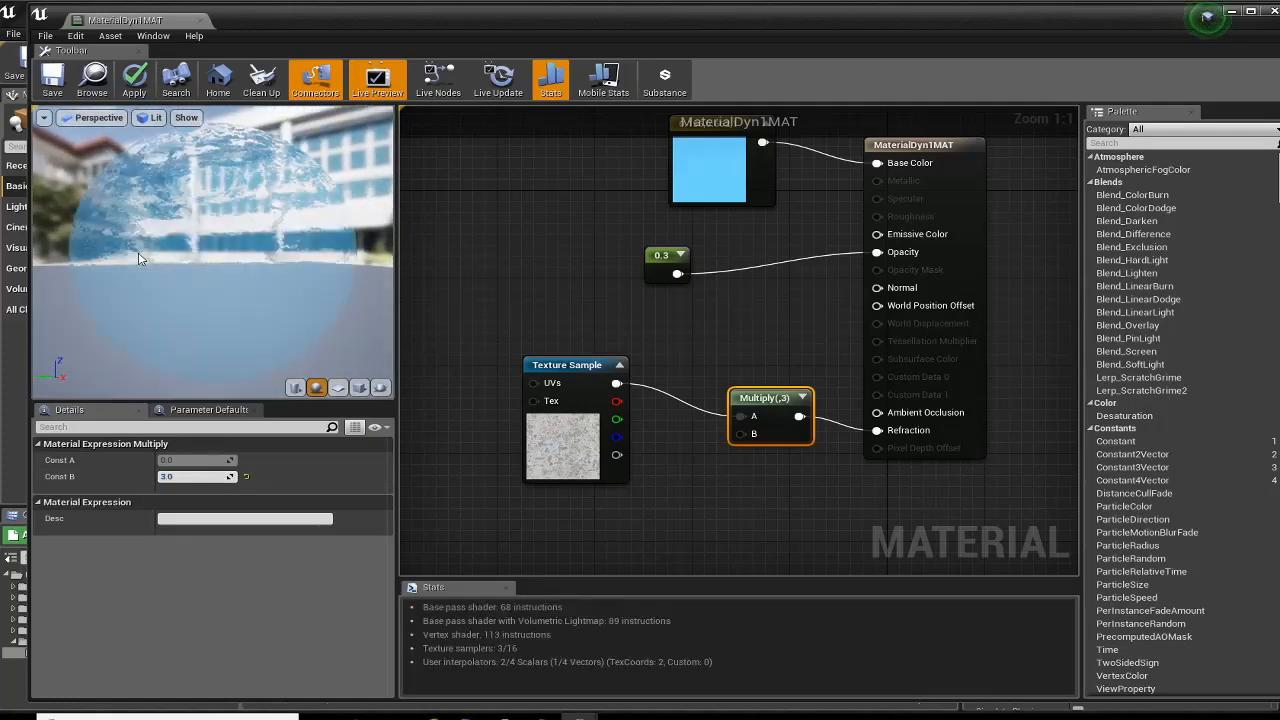
drag(138, 252, 170, 222)
right_drag(142, 261, 177, 186)
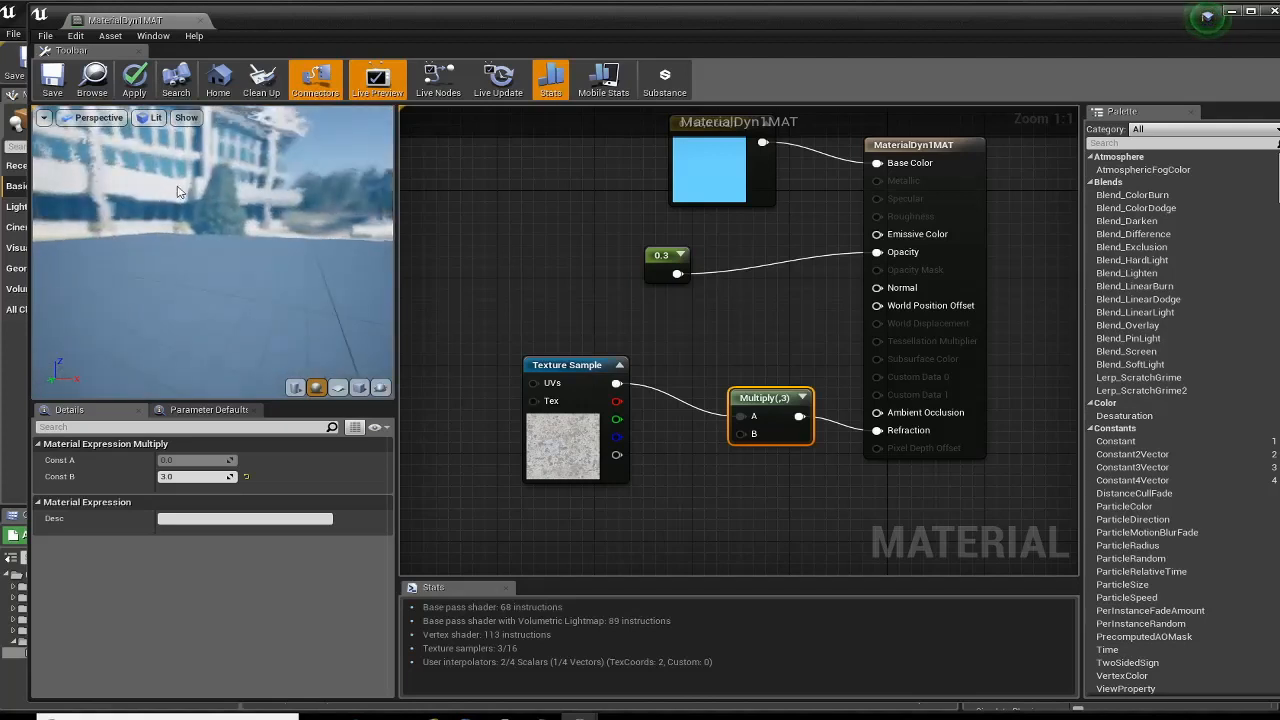
click(359, 387)
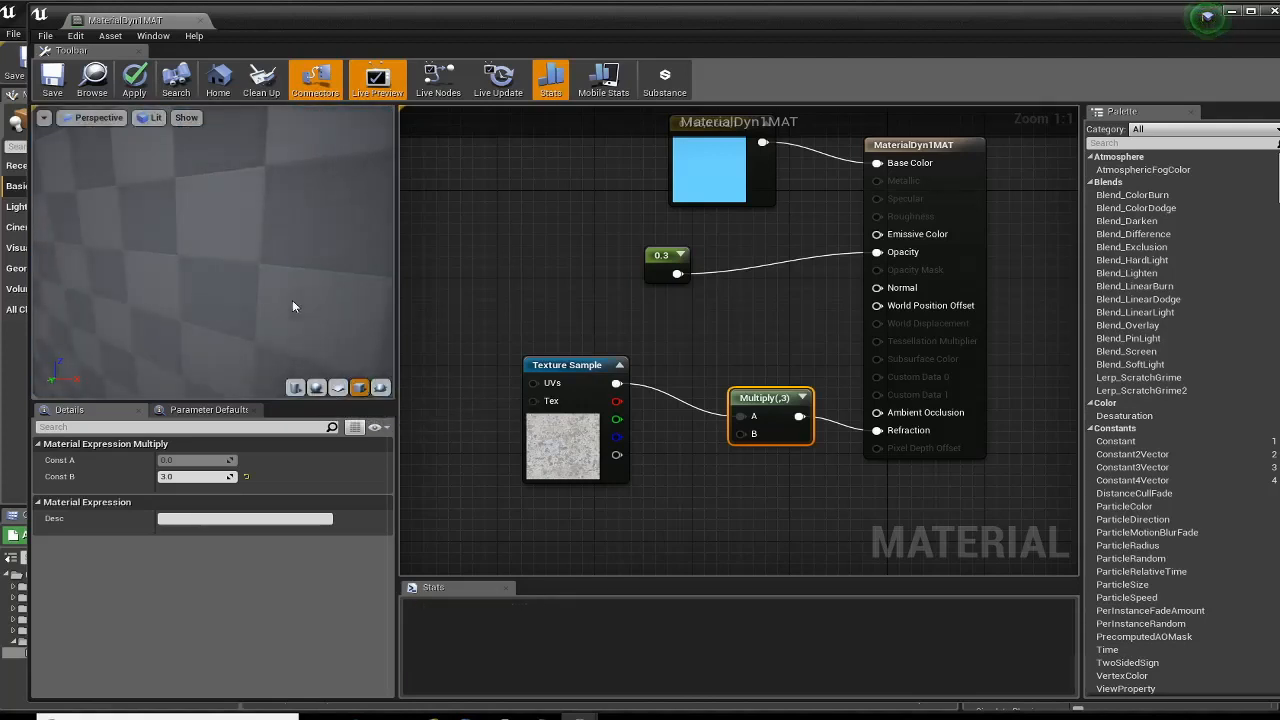
drag(294, 303, 310, 297)
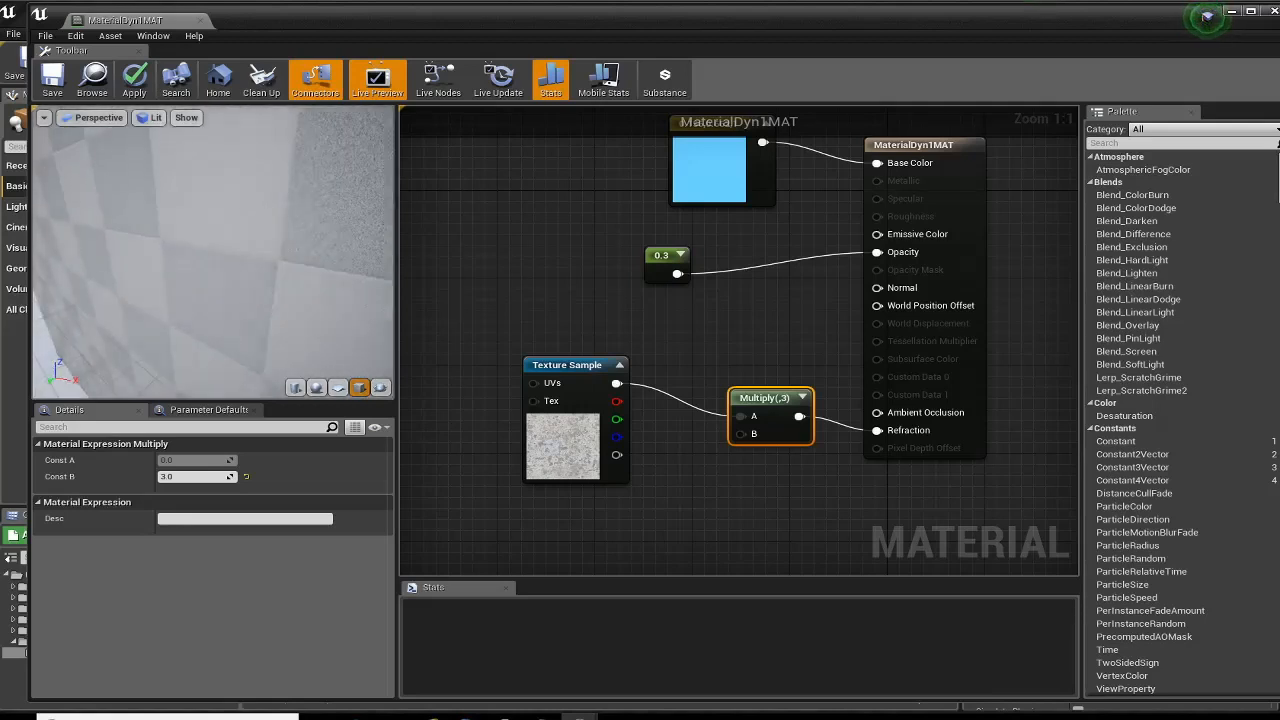
mouse_move(212, 252)
right_down()
mouse_move(212, 298)
mouse_move(212, 250)
mouse_move(212, 275)
right_up()
drag(214, 232, 330, 238)
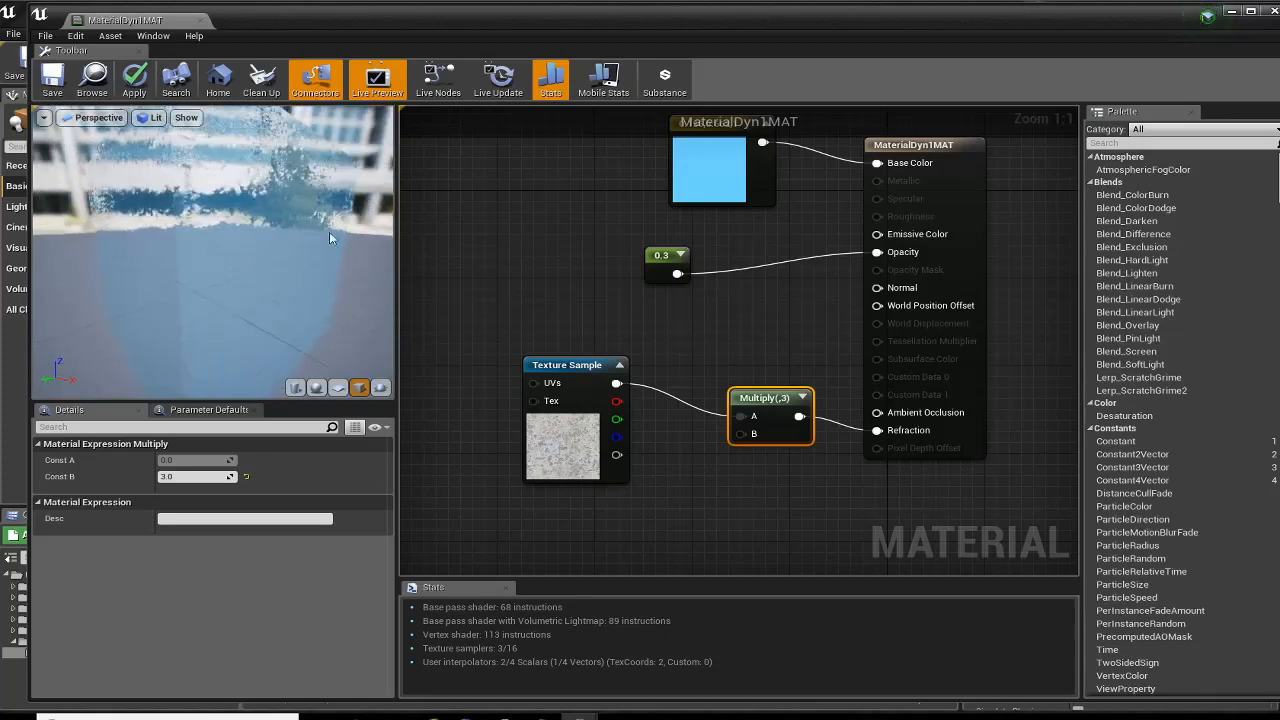
- Reposition the Texture Sample node and add a Panner node up and to the left of it
click(554, 366)
right_drag(471, 400, 598, 400)
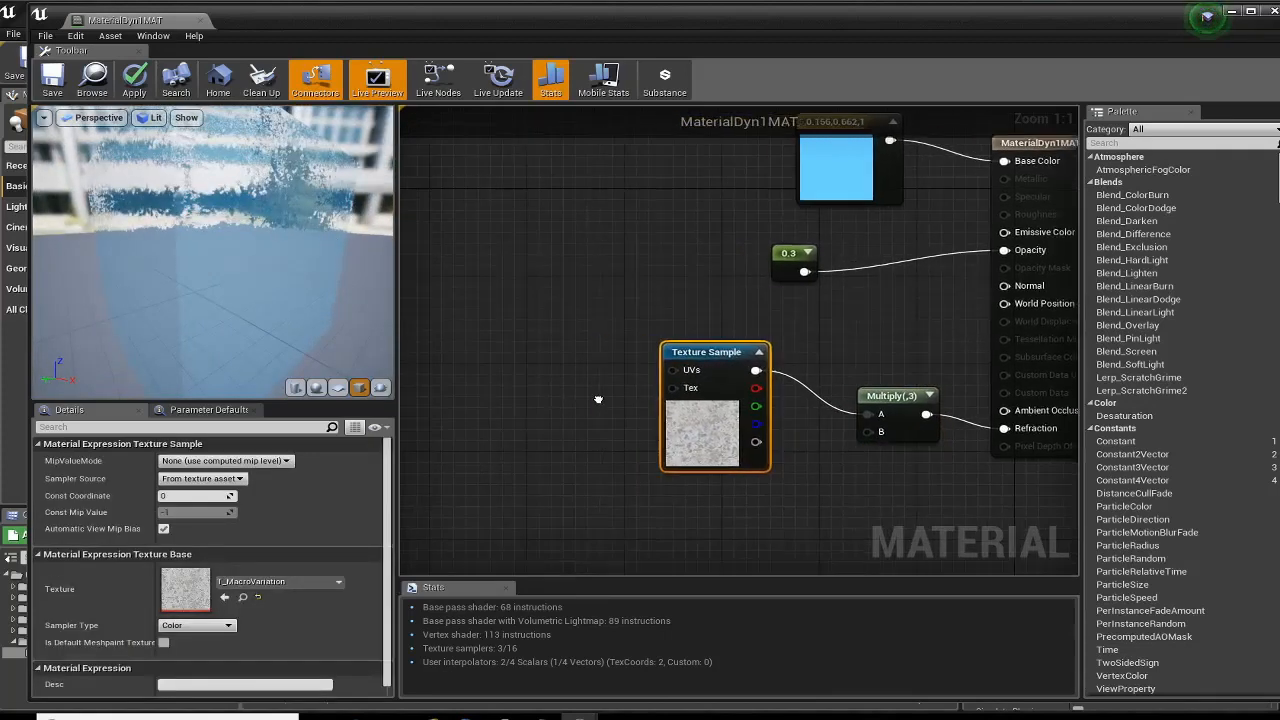
drag(700, 350, 688, 384)
right_drag(694, 326, 616, 375)
drag(601, 430, 637, 408)
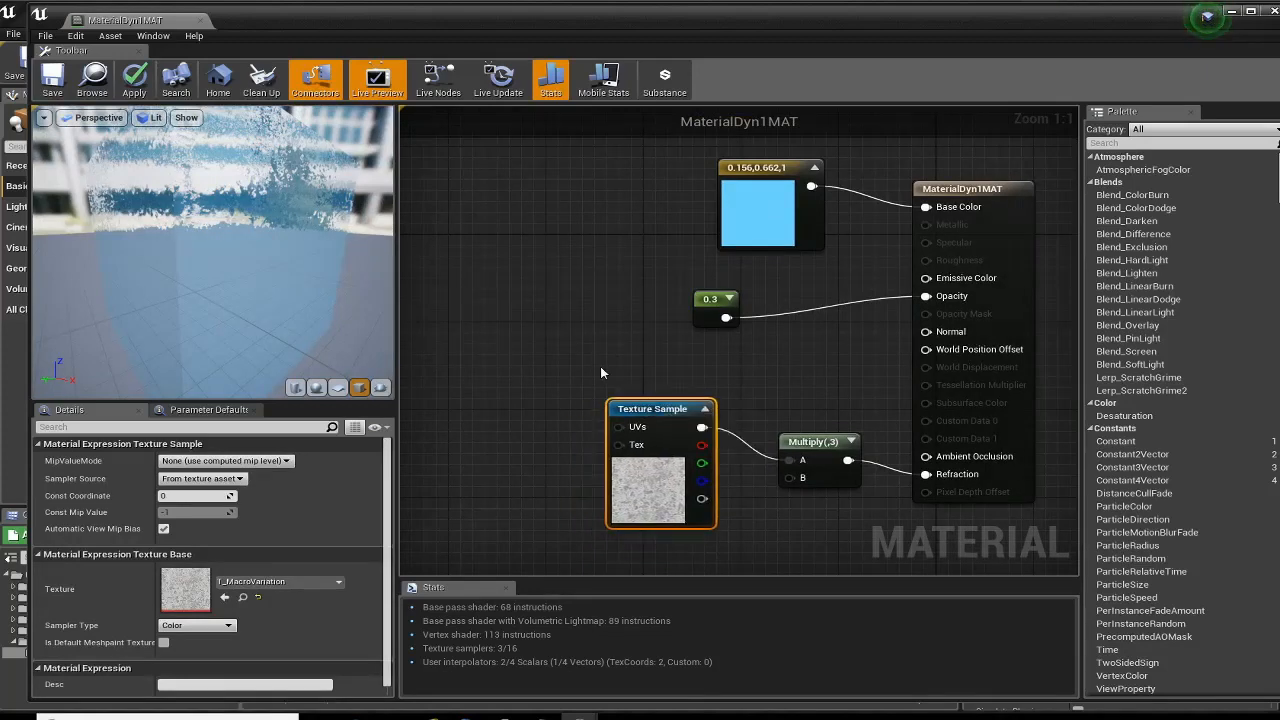
right_drag(601, 368, 655, 339)
right_click(504, 305)
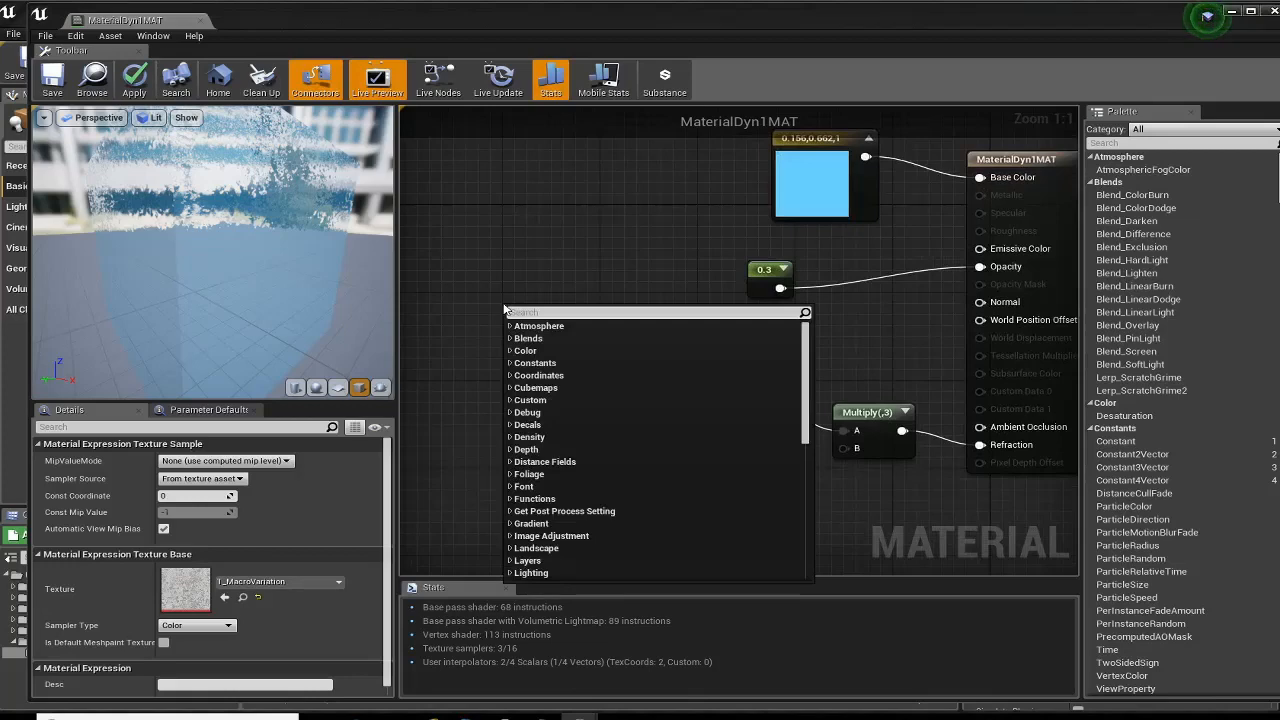
text(panner)
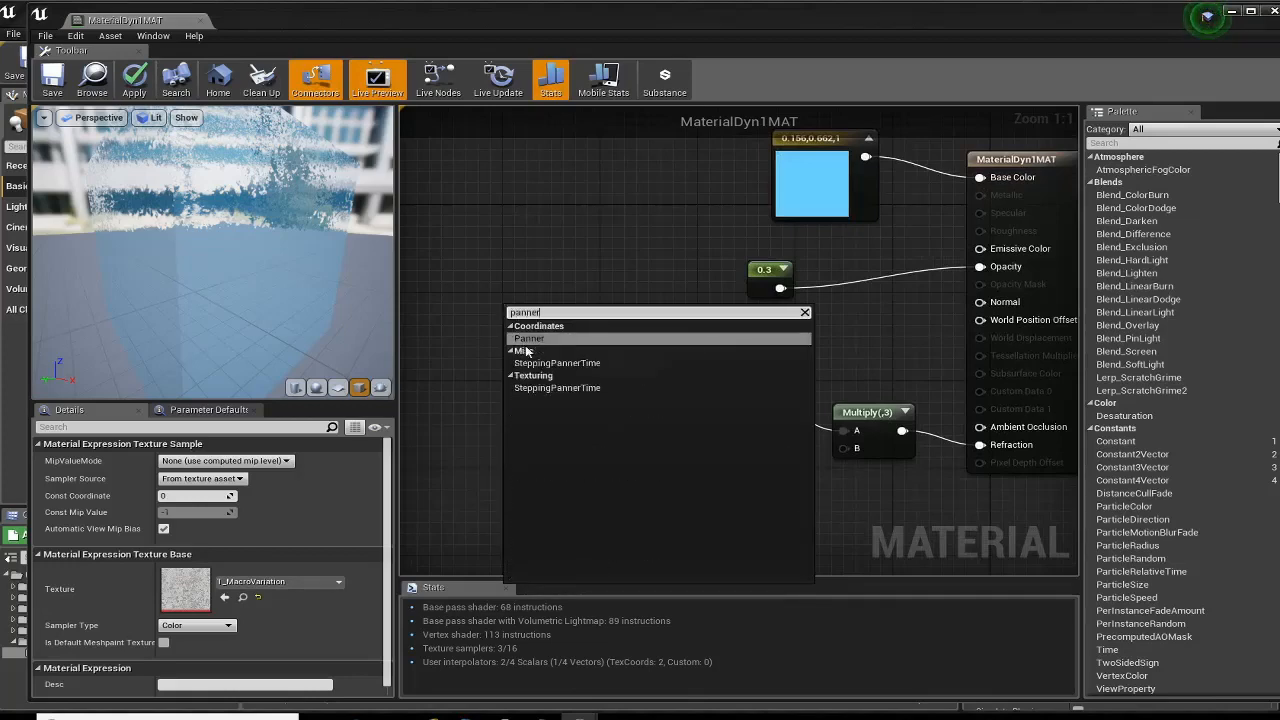
click(530, 338)
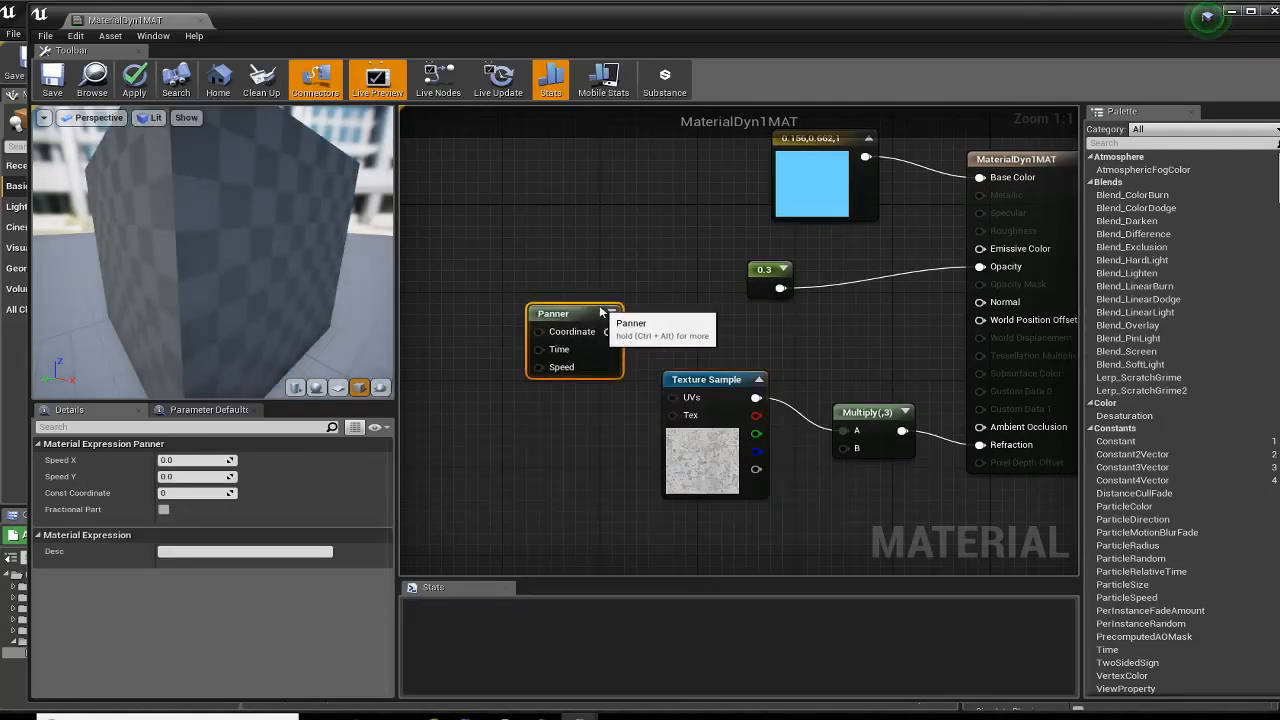
drag(601, 313, 601, 302)
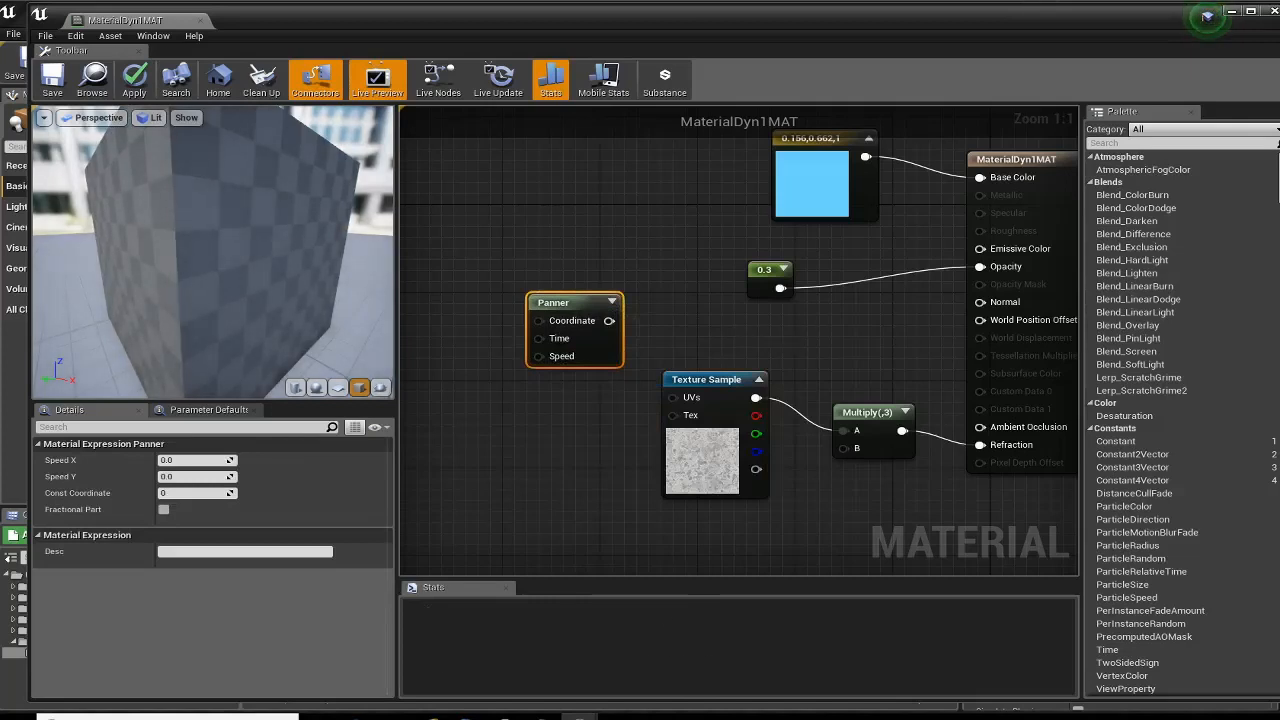
right_drag(733, 330, 728, 331)
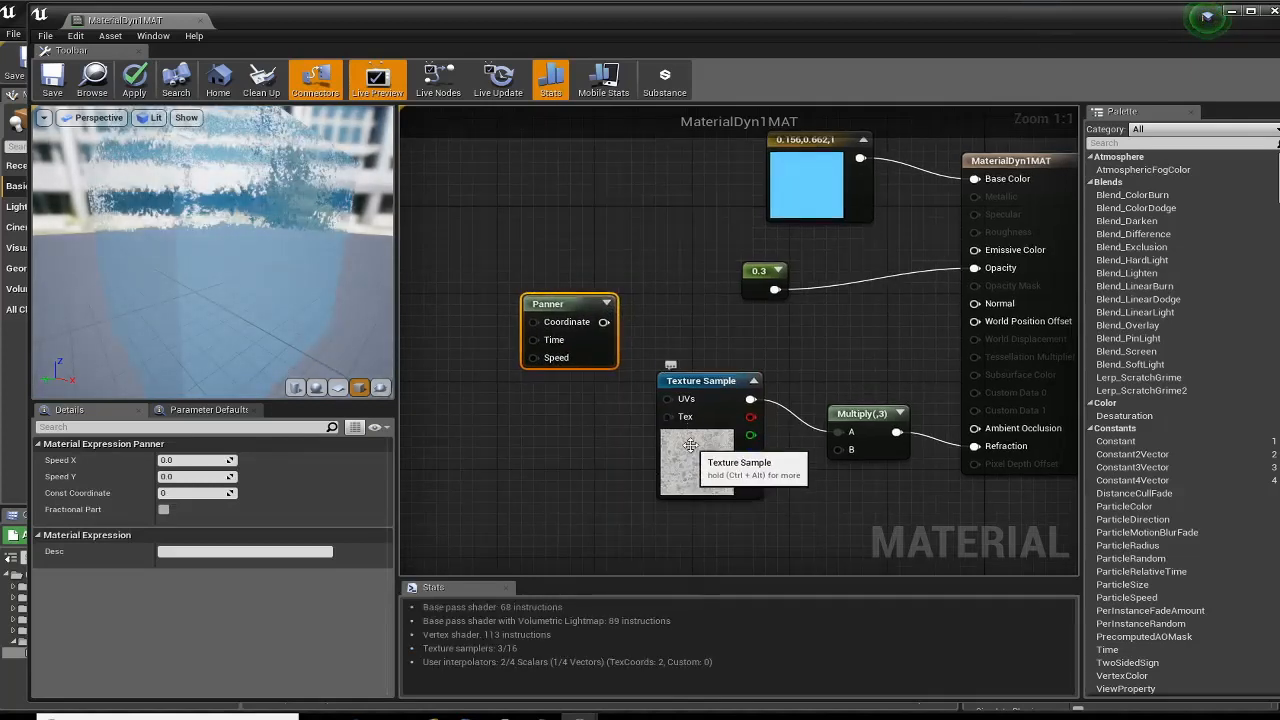
drag(545, 306, 557, 306)
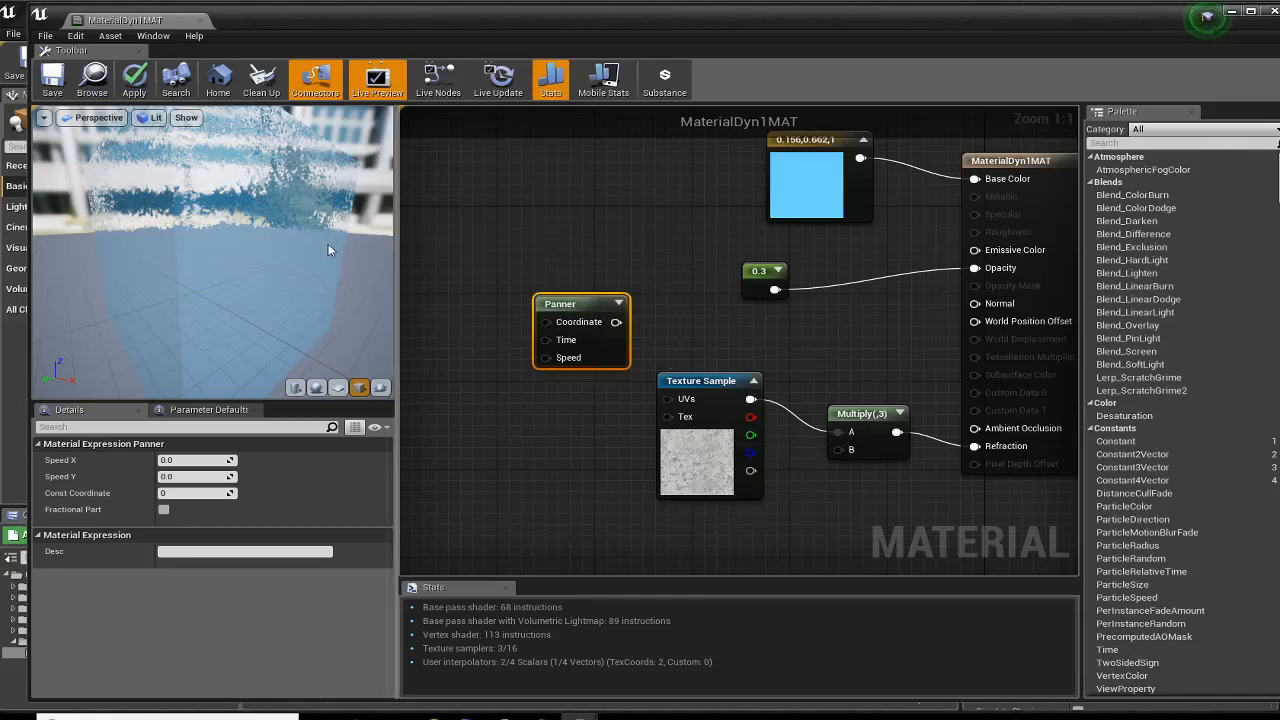
- Space the Panner and Texture Sample nodes farther apart and set the Panner's Speed X to 1
drag(329, 250, 240, 220)
drag(316, 253, 230, 232)
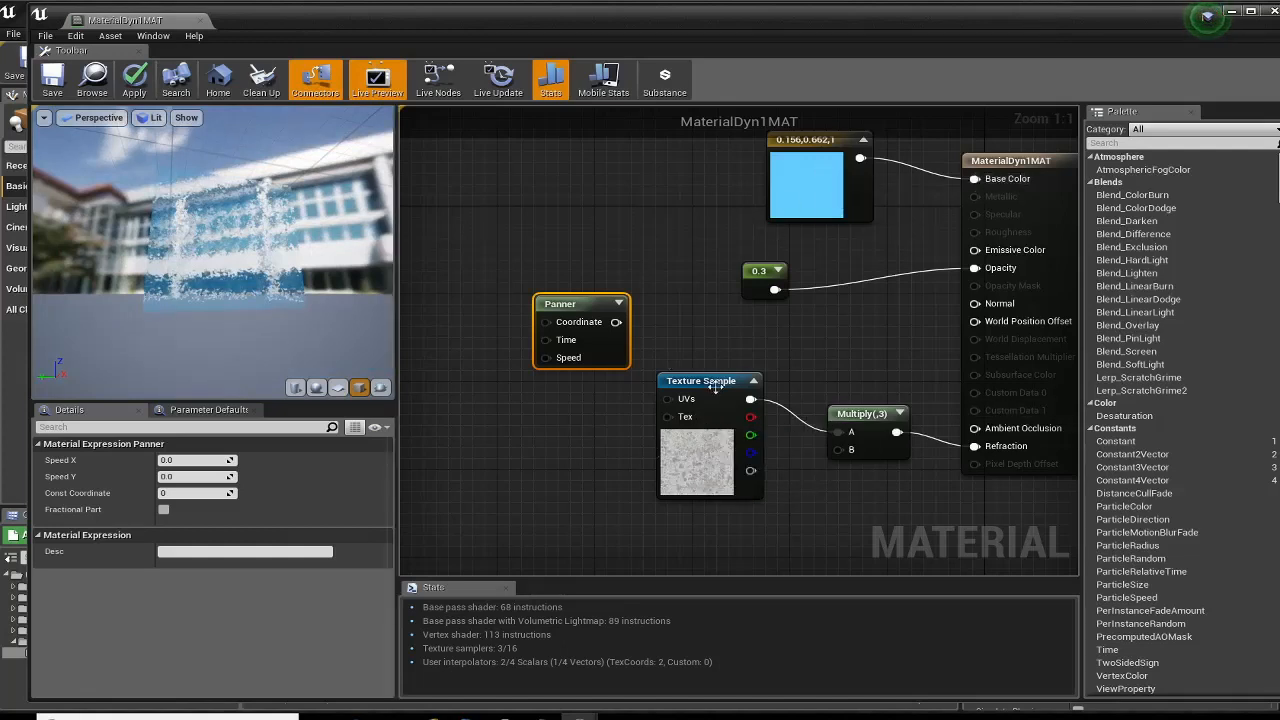
drag(715, 386, 725, 386)
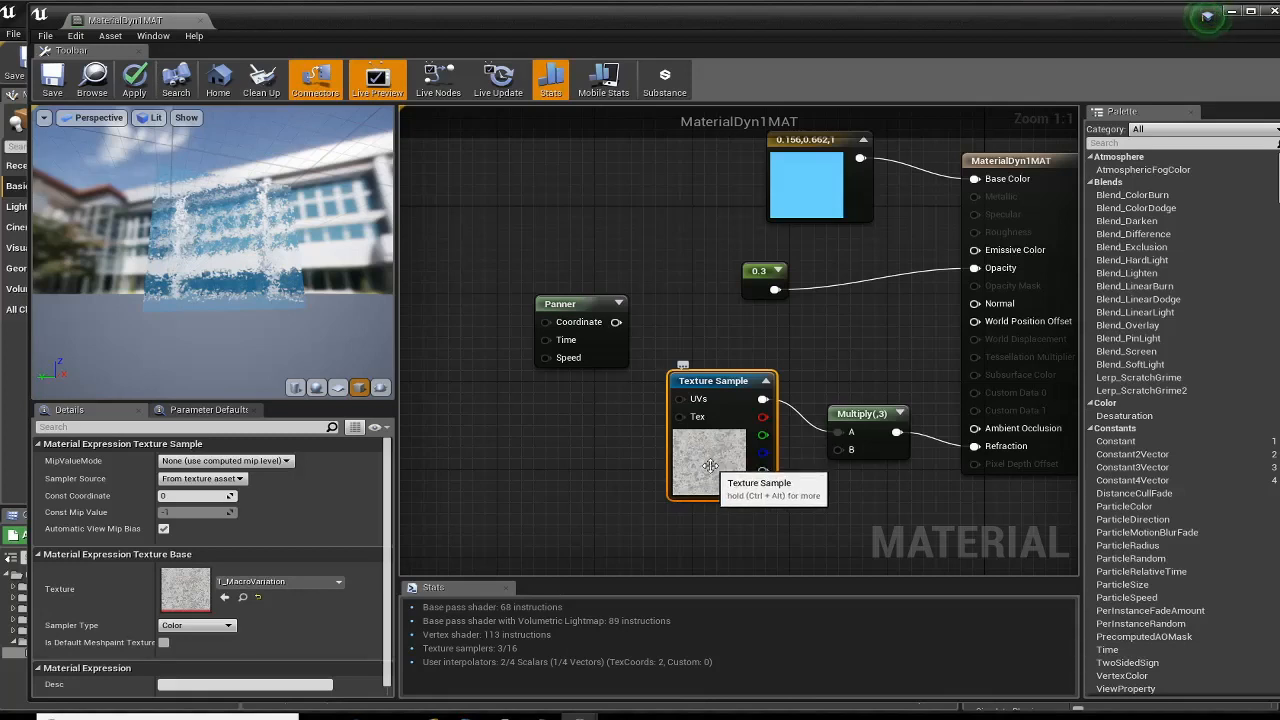
drag(587, 303, 548, 312)
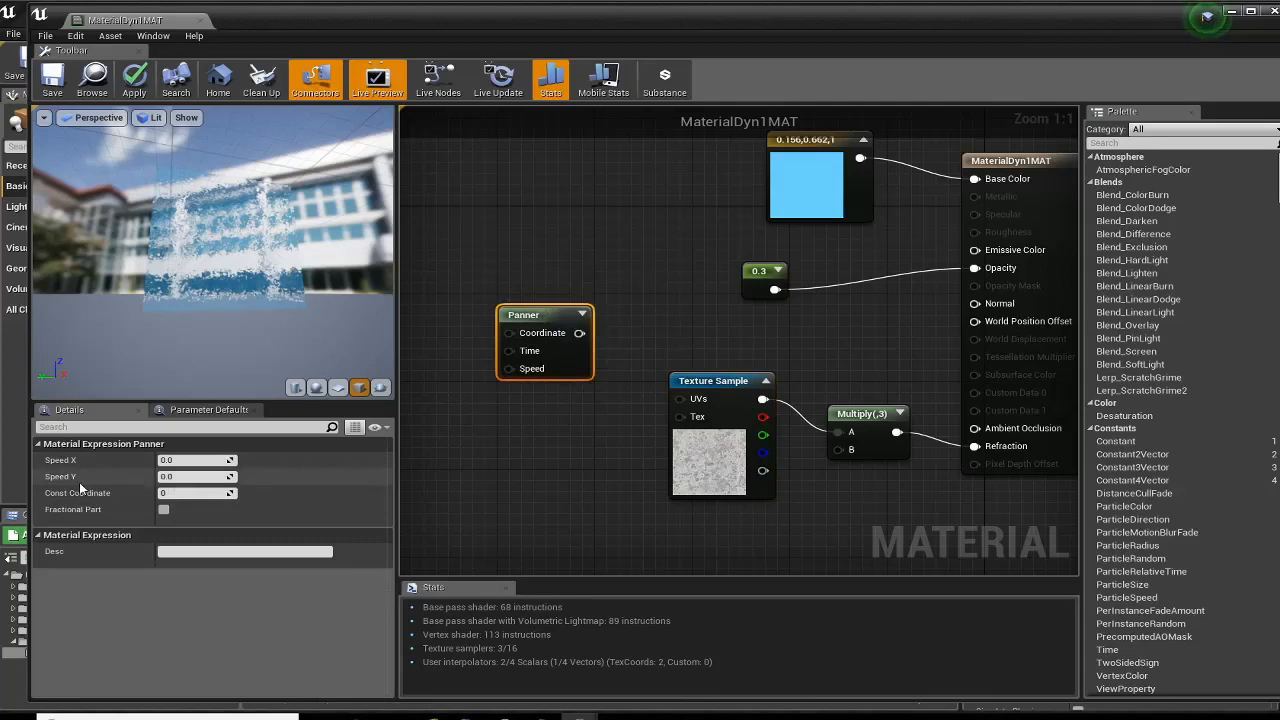
click(193, 460)
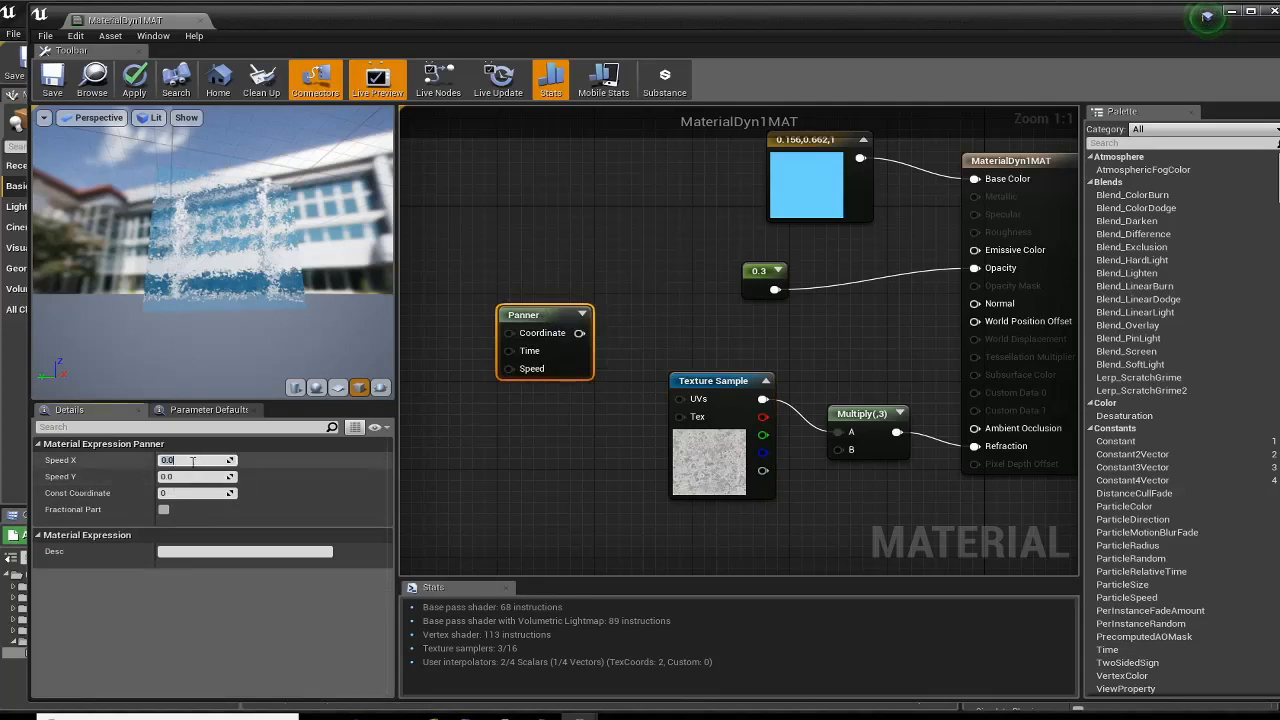
text(1)
key(Tab)
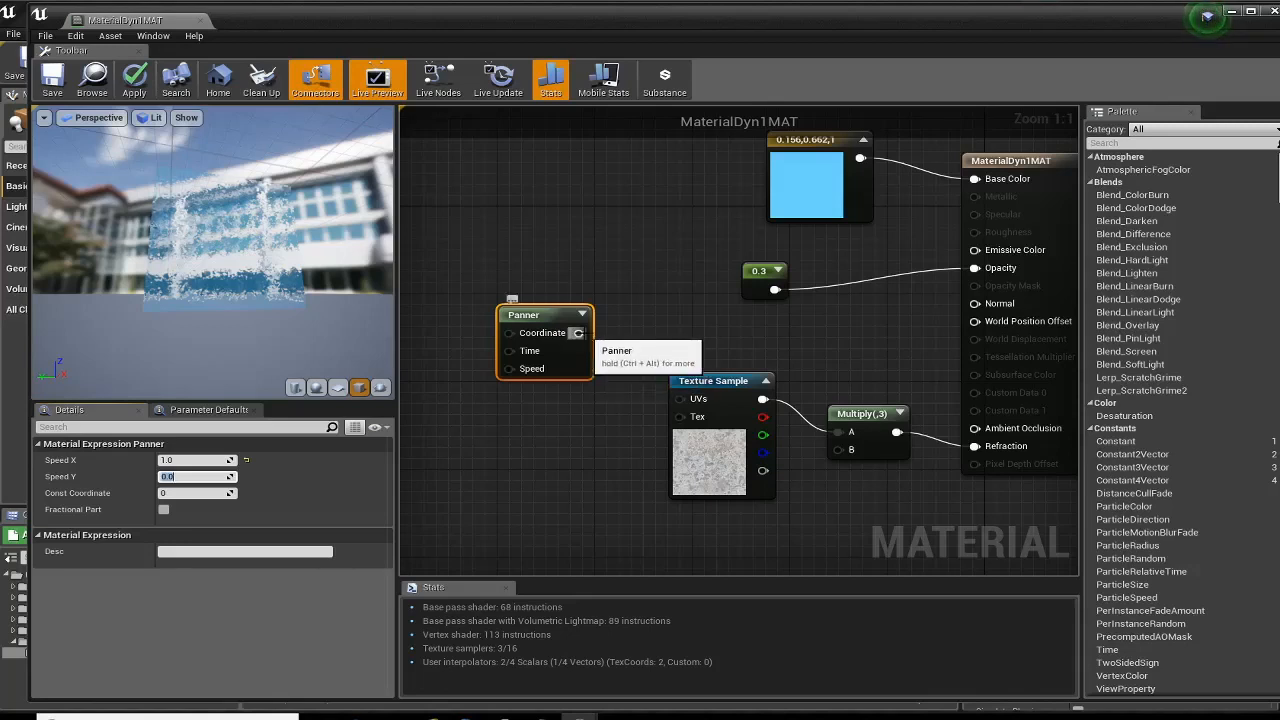
- Connect the Panner's output to the UVs input of the Texture Sample node
drag(579, 333, 618, 374)
drag(669, 423, 680, 400)
right_drag(602, 417, 569, 440)
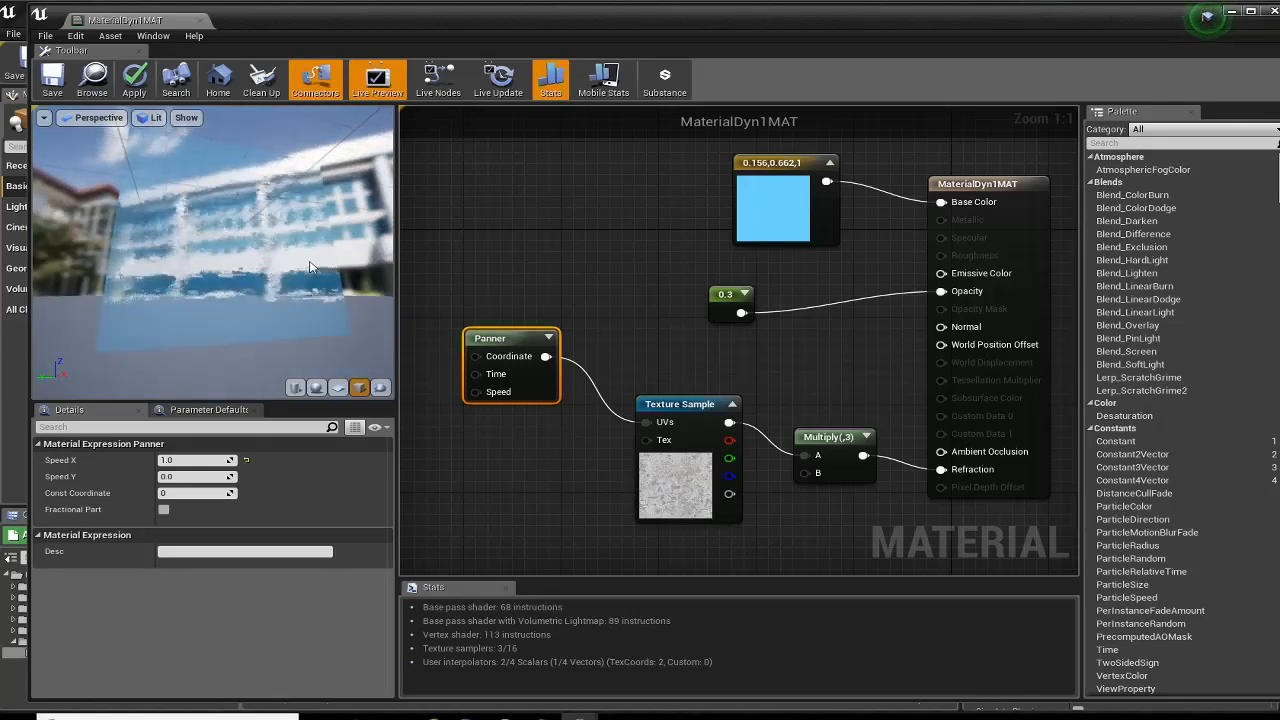
- Check the moving refraction in the preview and set the Panner's Speed Y to 1
drag(230, 275, 205, 268)
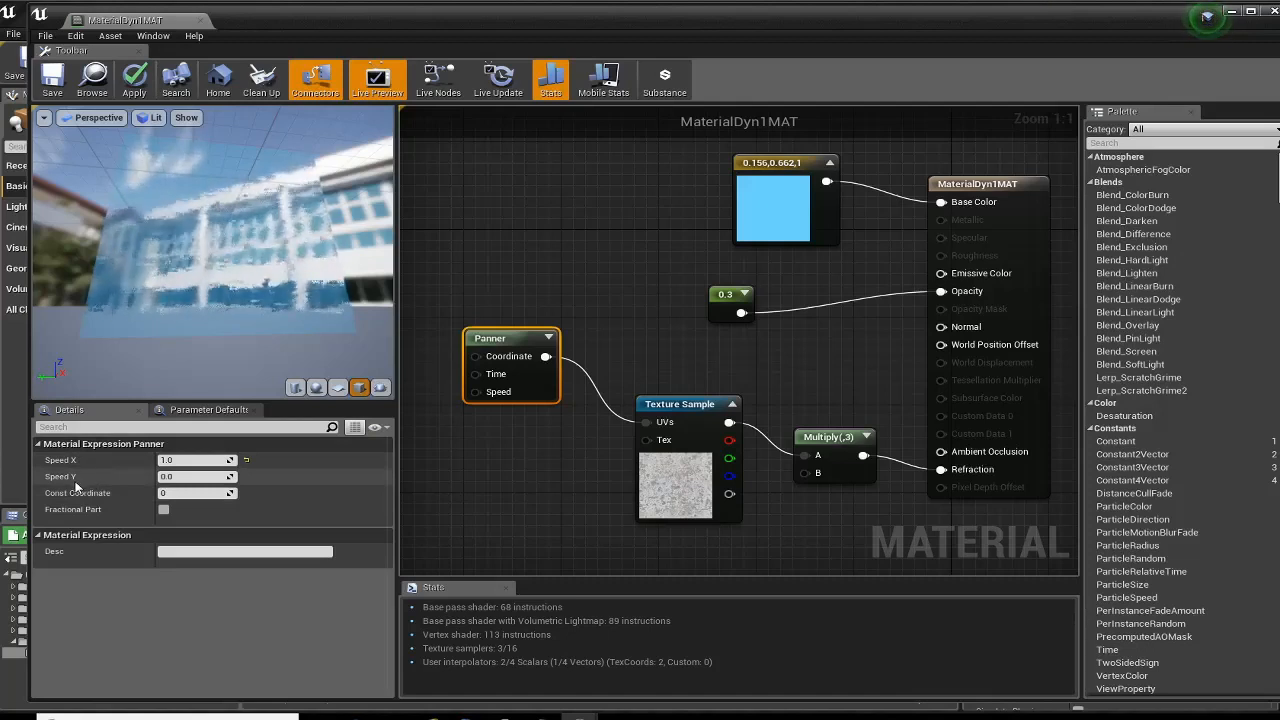
drag(172, 476, 200, 476)
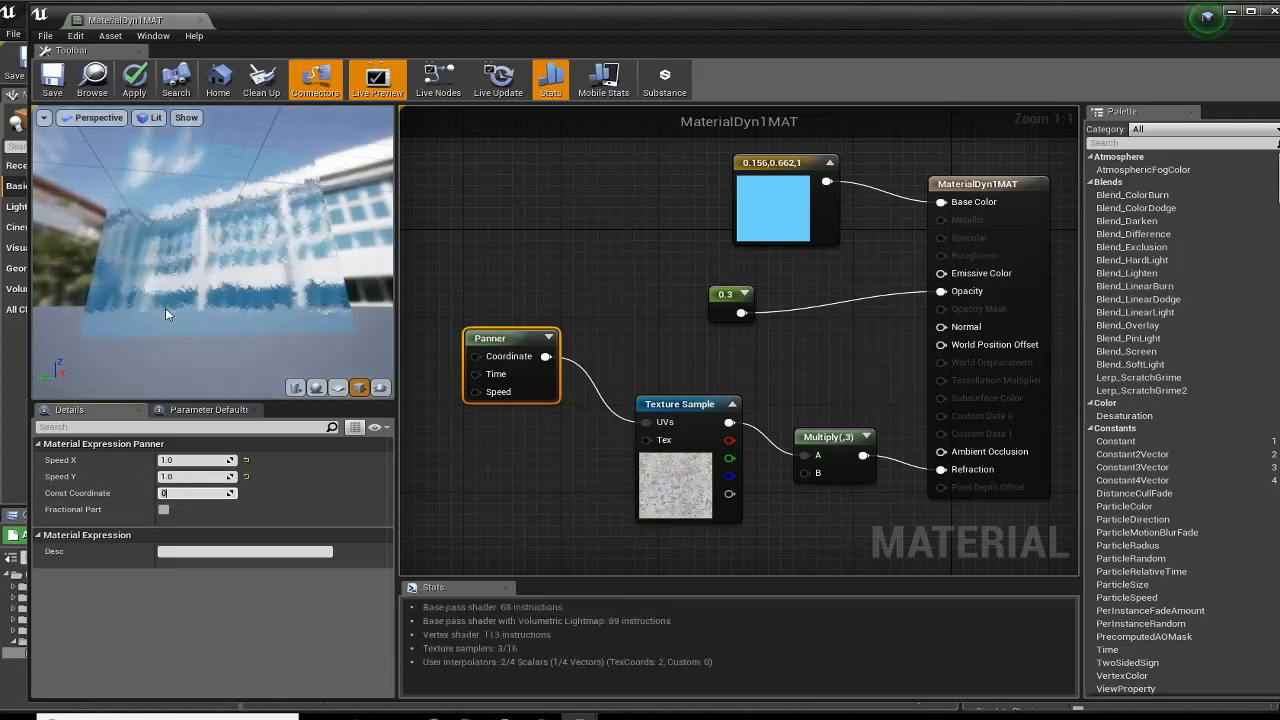
- Move the Texture Sample node slightly higher in the graph and save the MaterialDyn1MAT material
drag(178, 300, 185, 296)
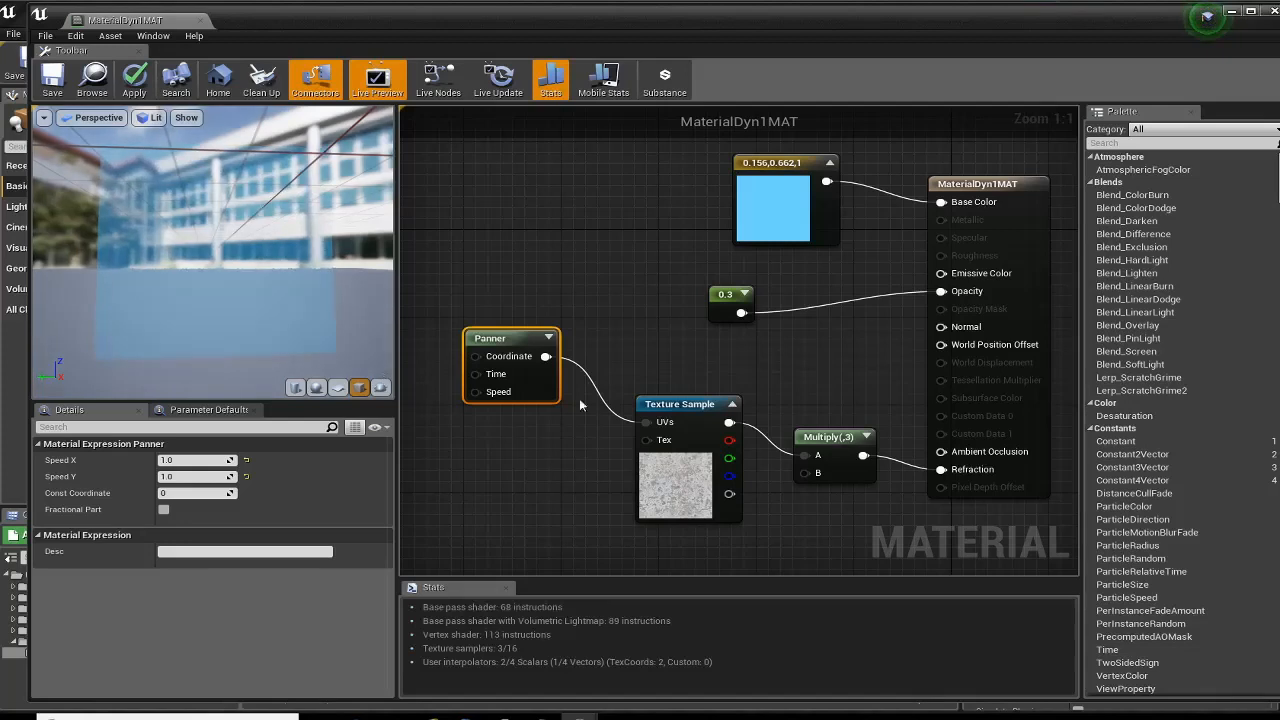
drag(690, 410, 690, 390)
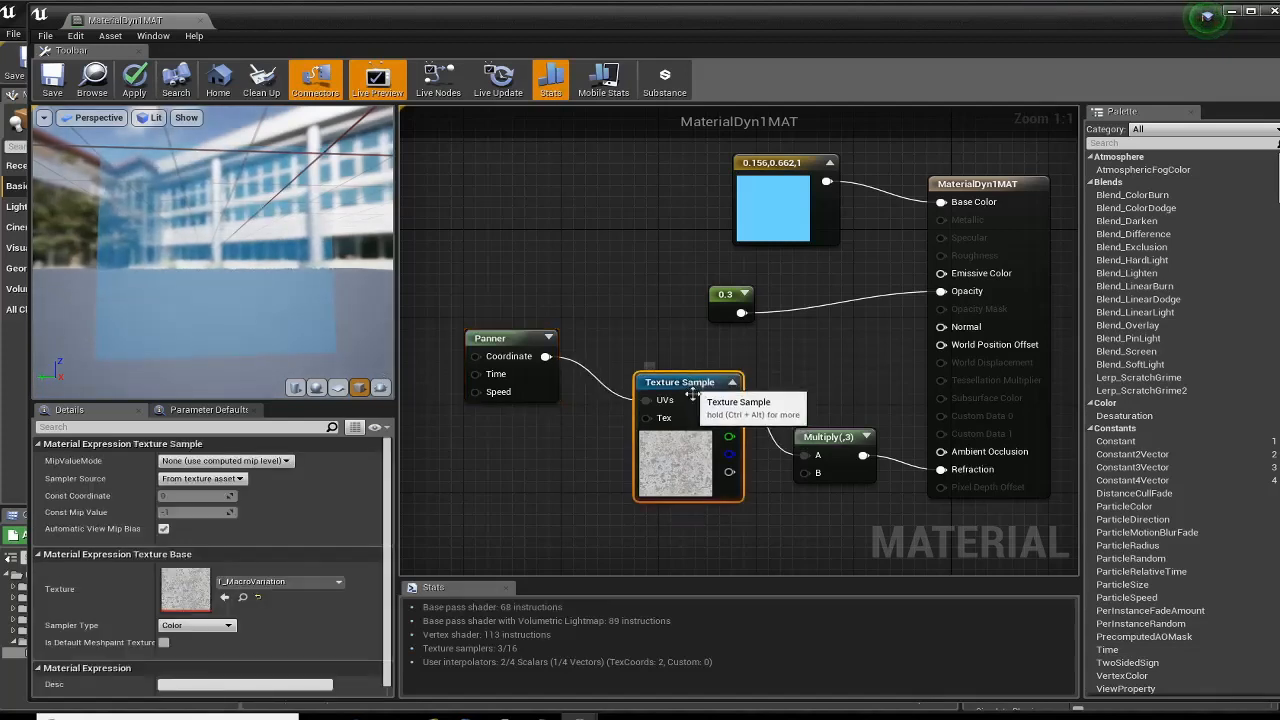
mouse_move(965, 482)
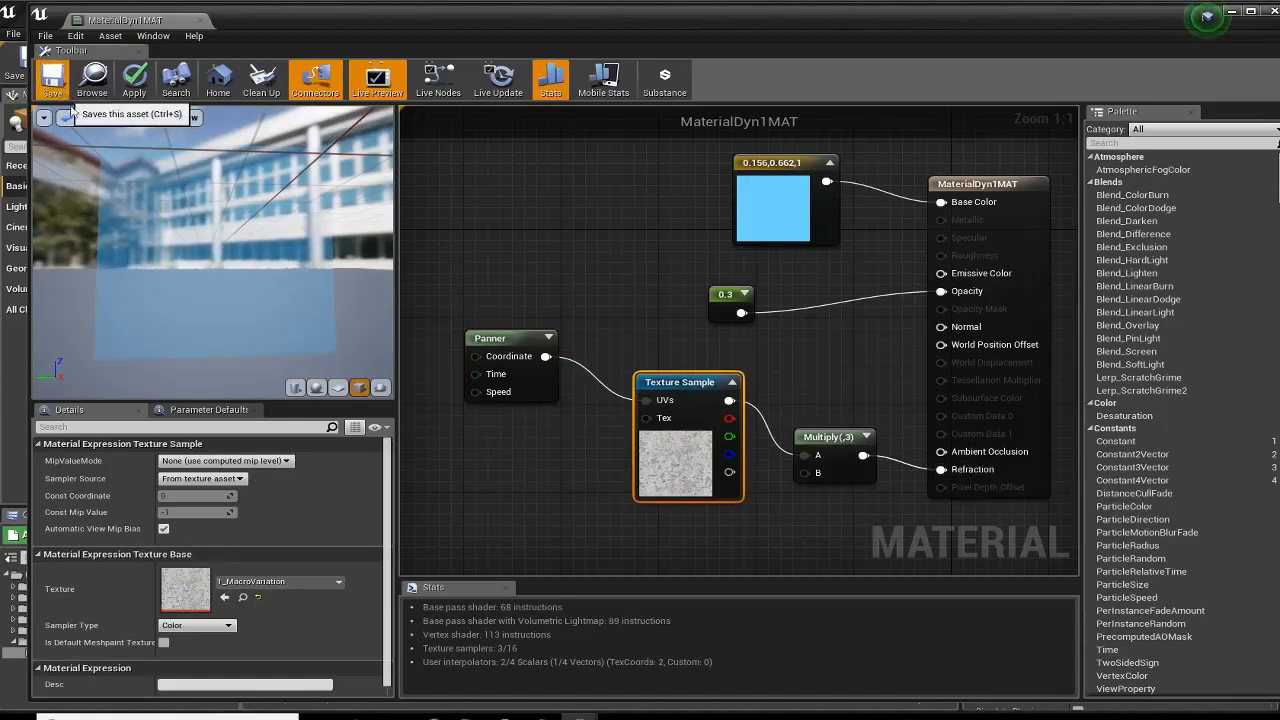
click(52, 78)
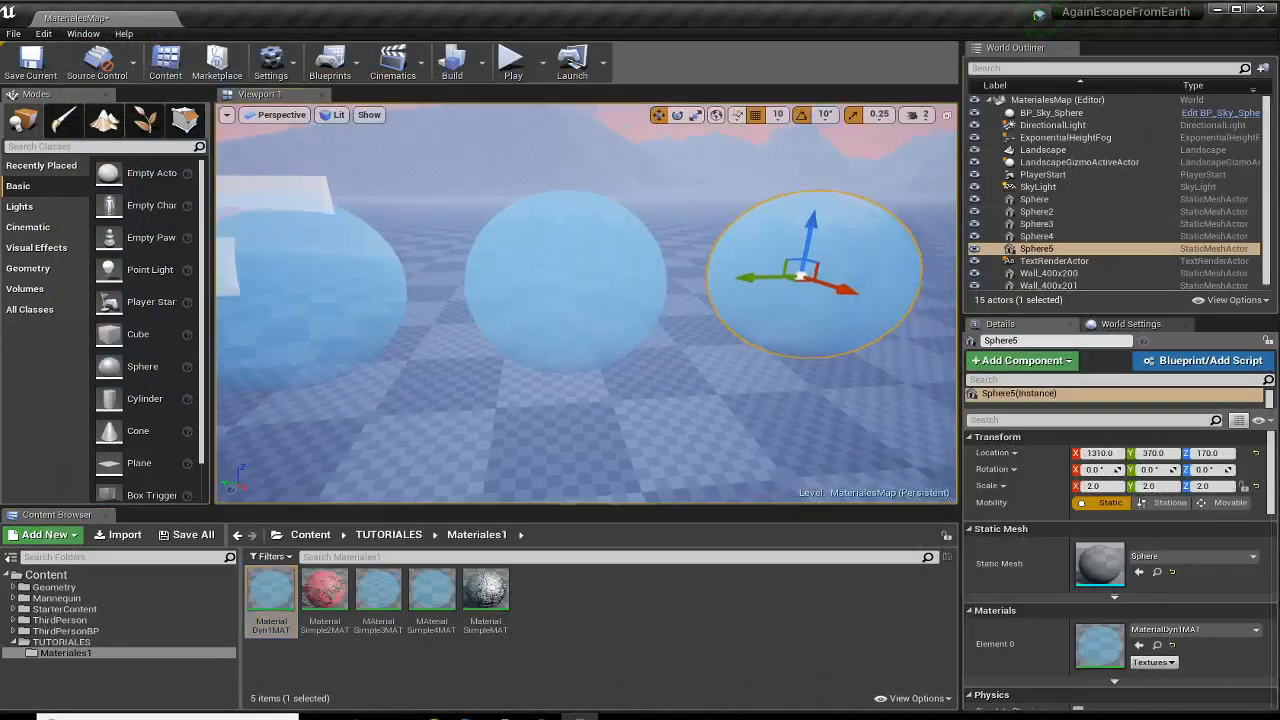
- Play the level from the floor in front of the spheres, check the animated refraction up close, and end the play session
right_click(718, 400)
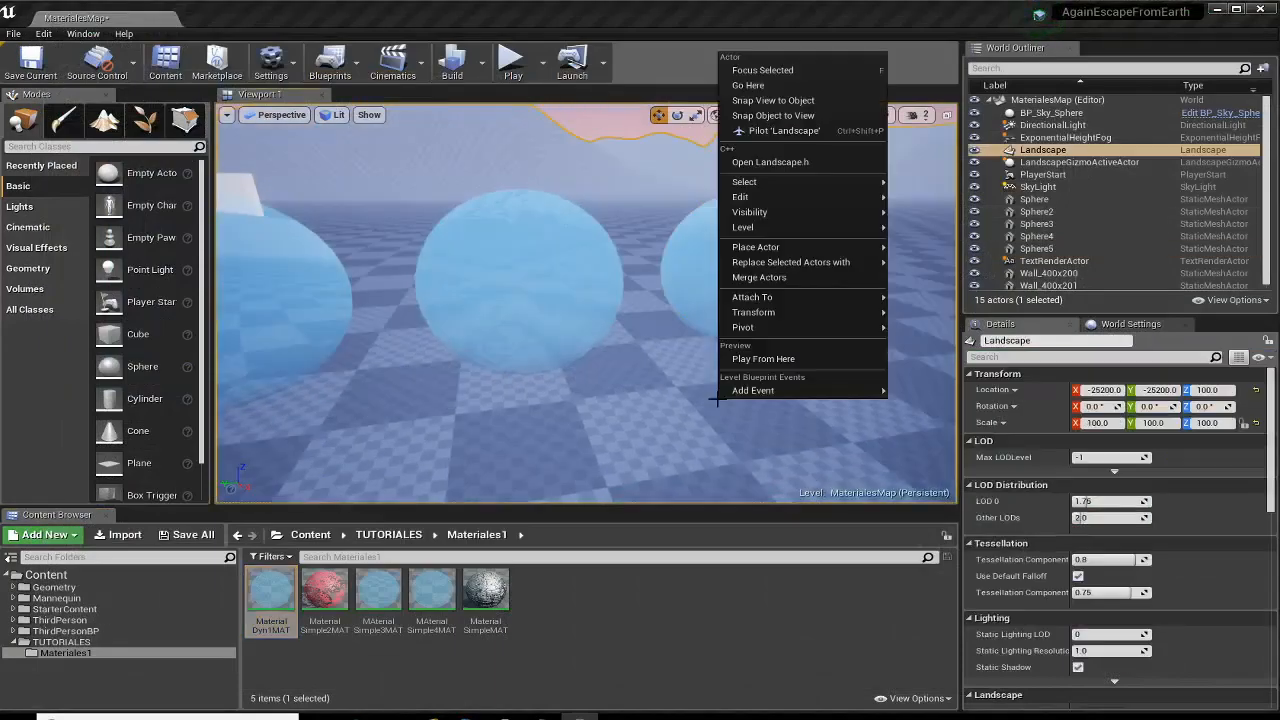
click(757, 358)
click(758, 370)
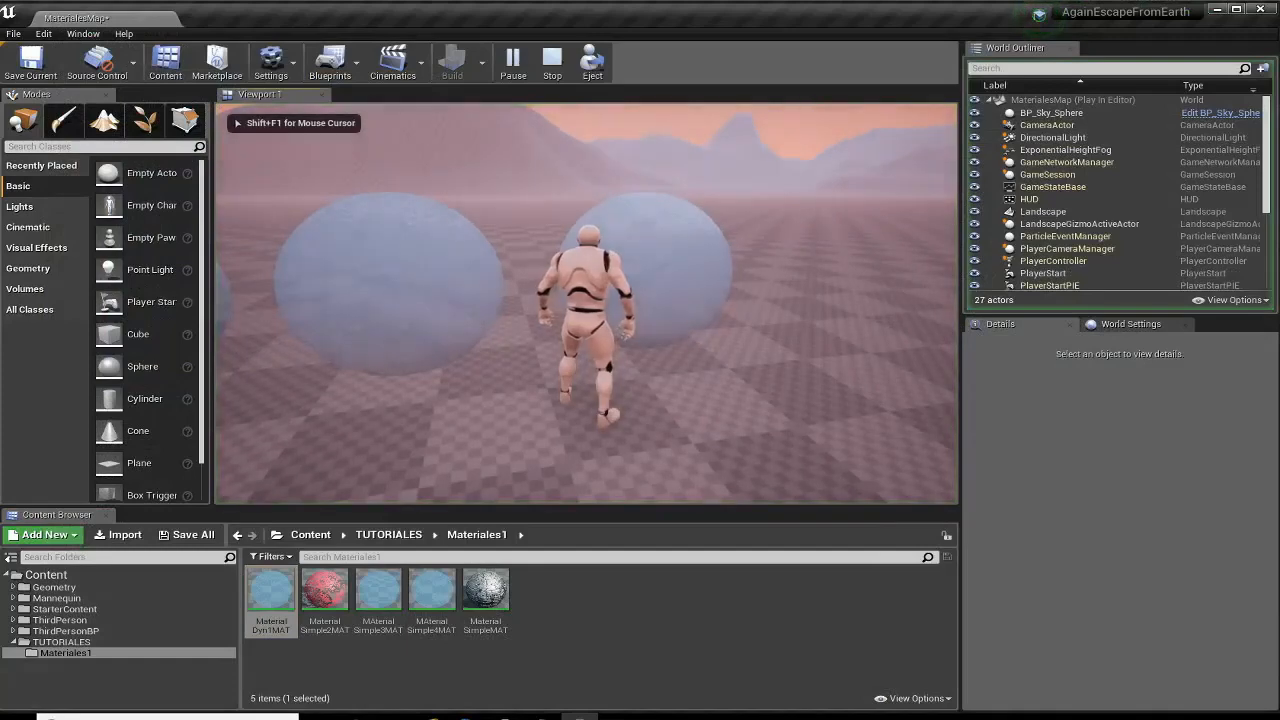
key(w)
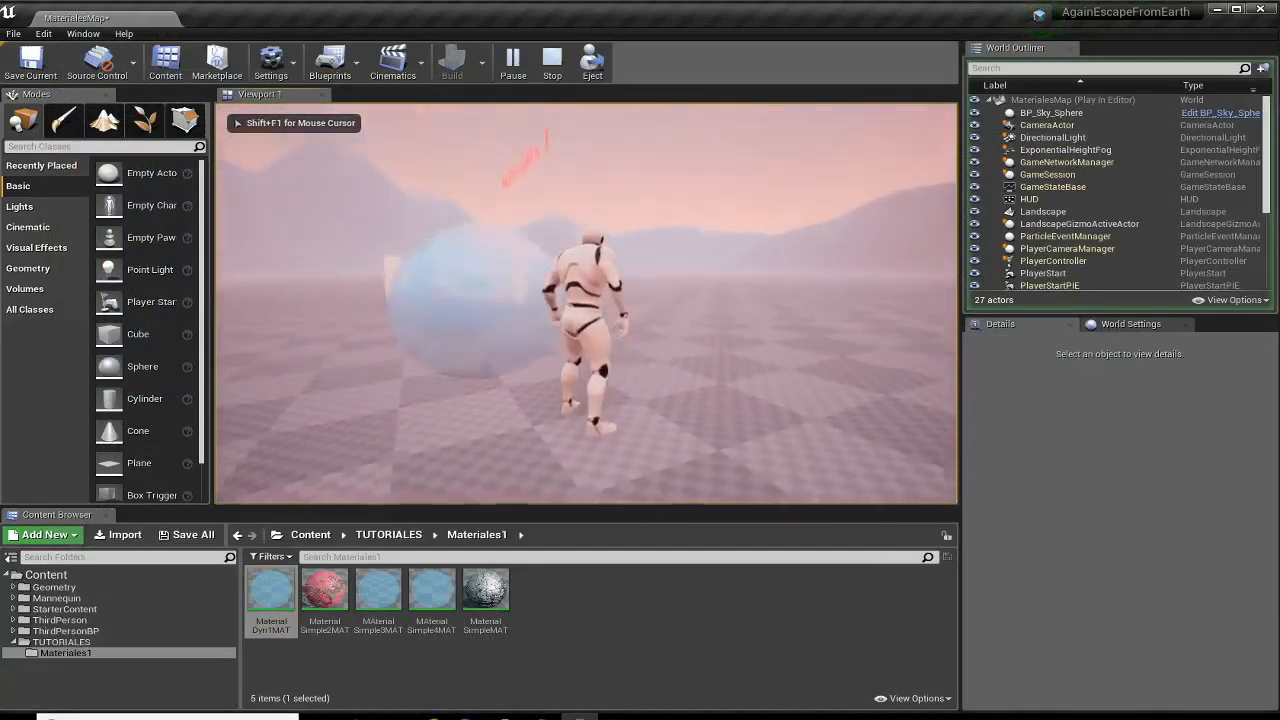
key(Escape)
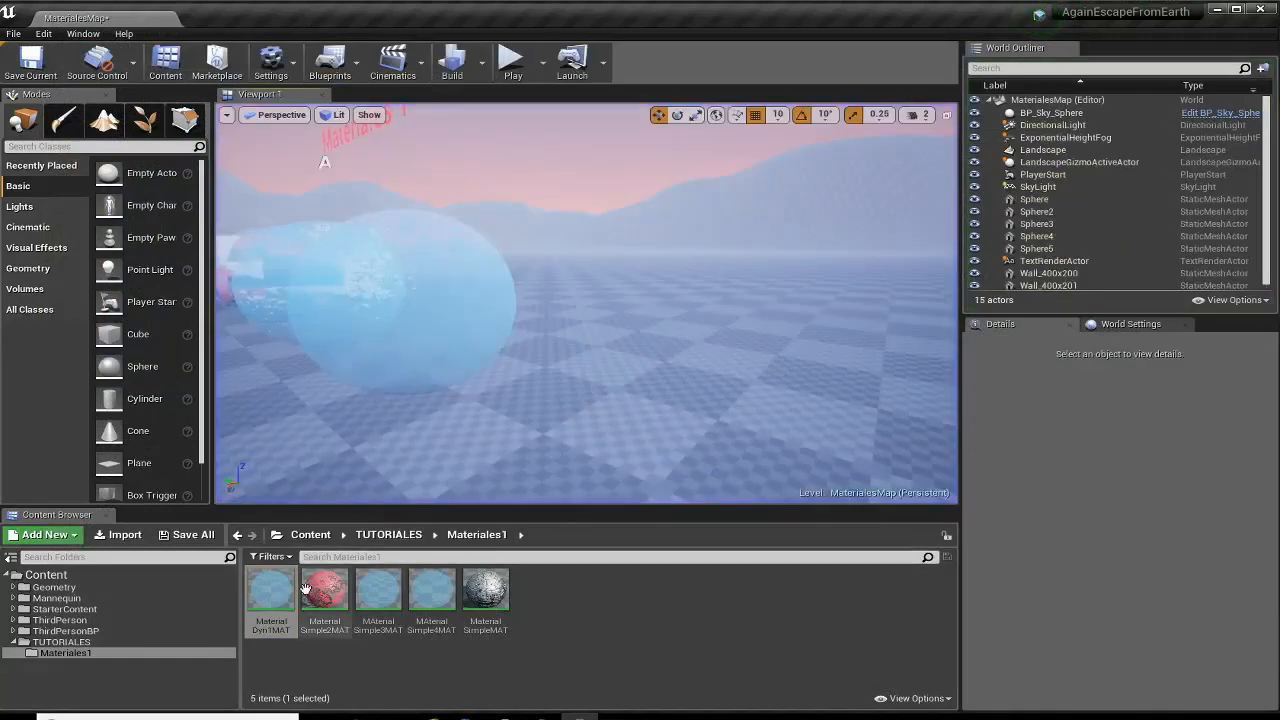
- Reopen the MaterialDyn1MAT material and move the Panner node farther down and away from the Texture Sample node
double_click(270, 592)
right_drag(425, 355, 1031, 319)
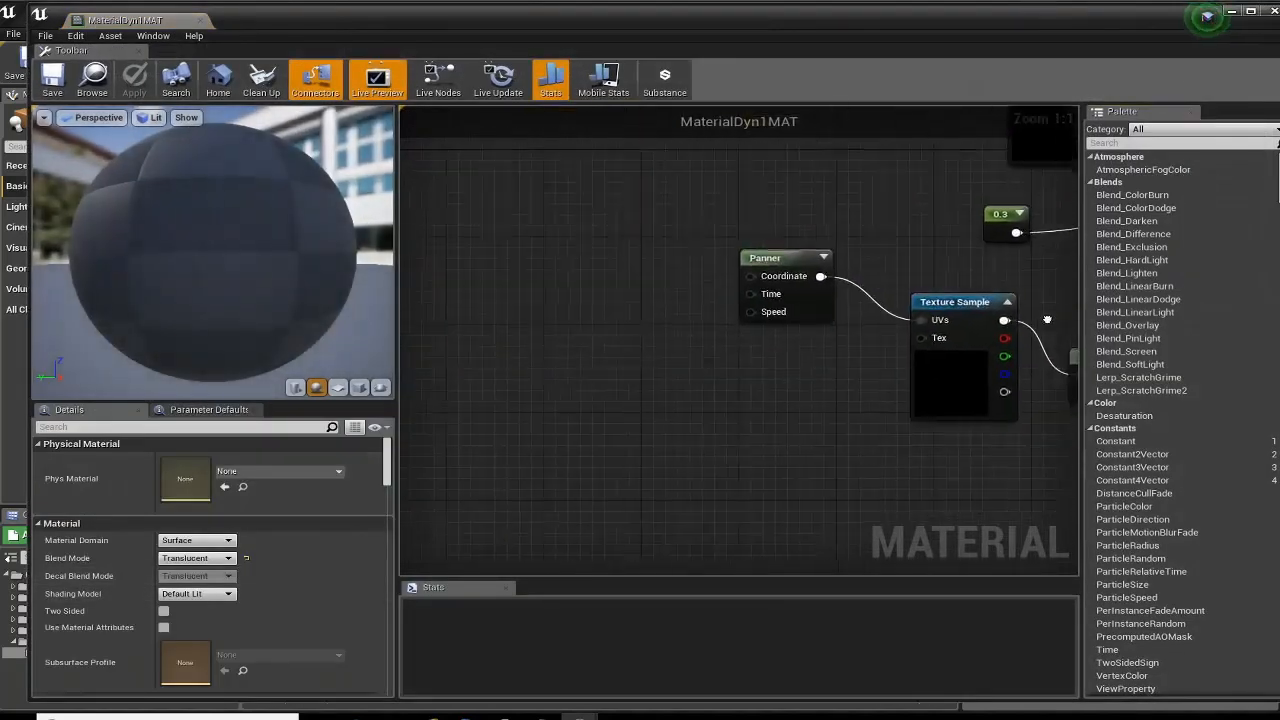
drag(744, 297, 671, 363)
- Set the Panner's Speed X and Speed Y to 0.3, save the material and close its editor
click(180, 460)
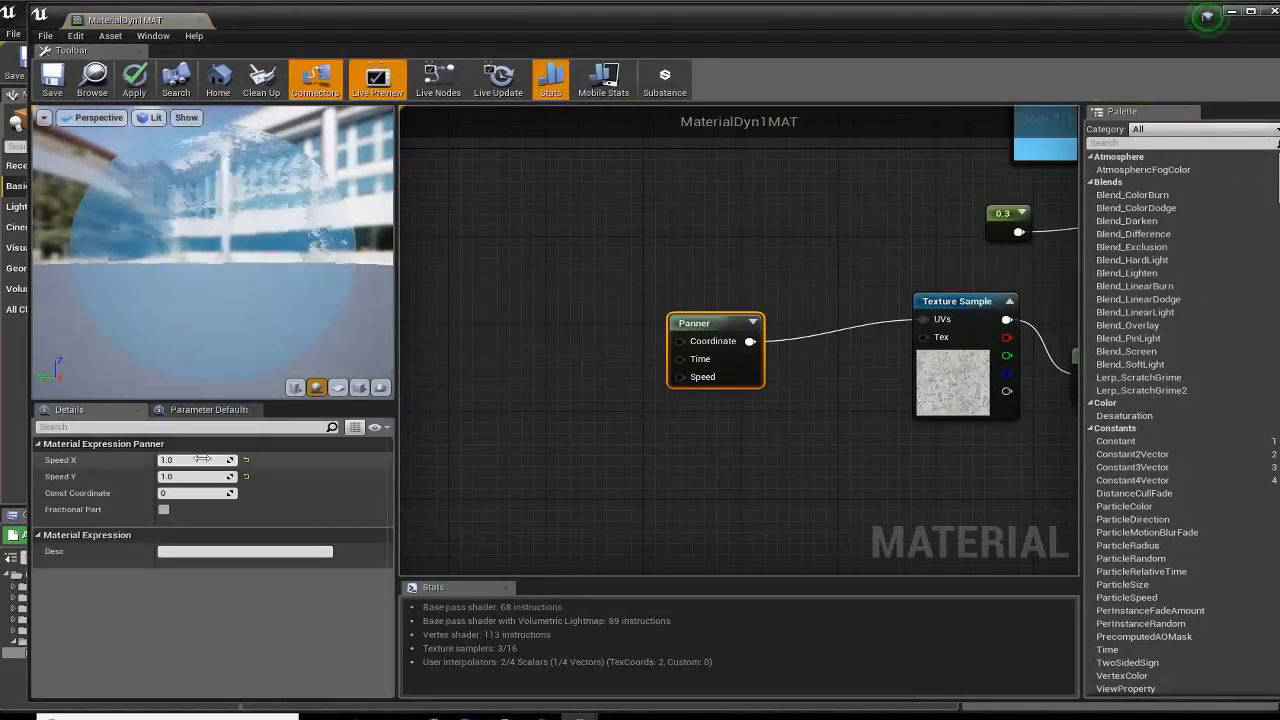
text(0.3)
key(Tab)
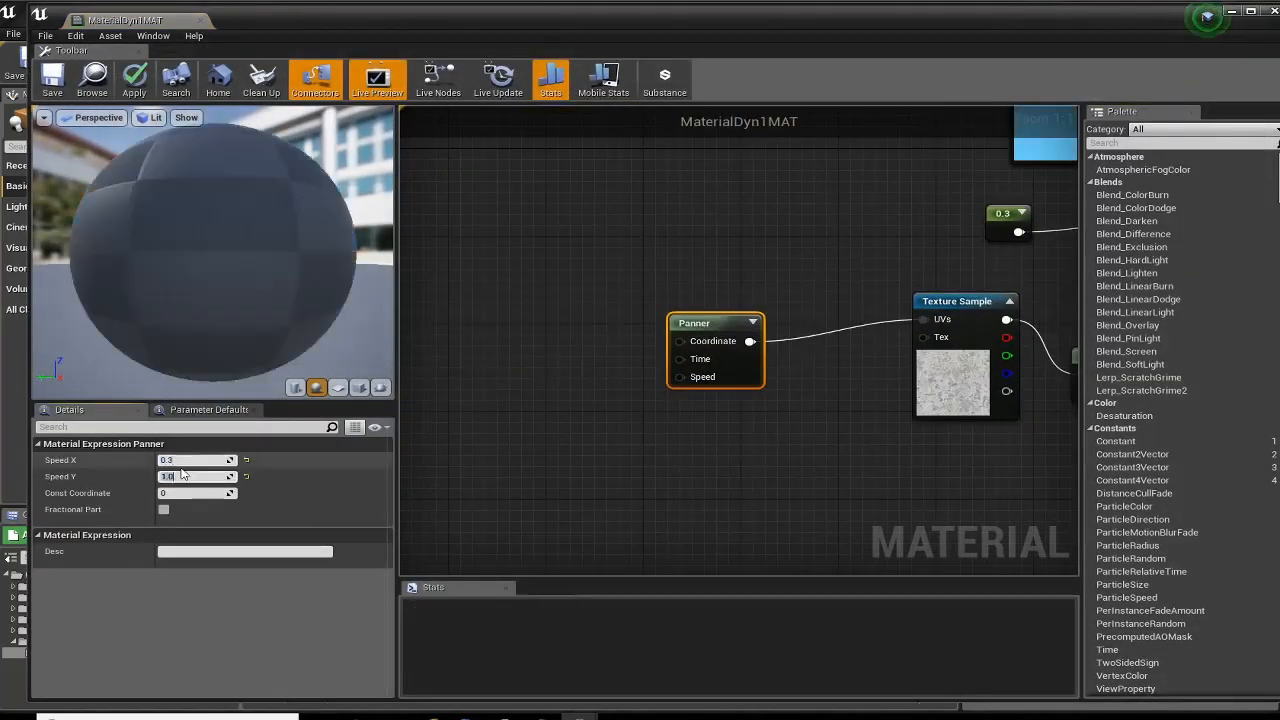
key(Return)
key(ctrl+s)
right_drag(730, 453, 568, 450)
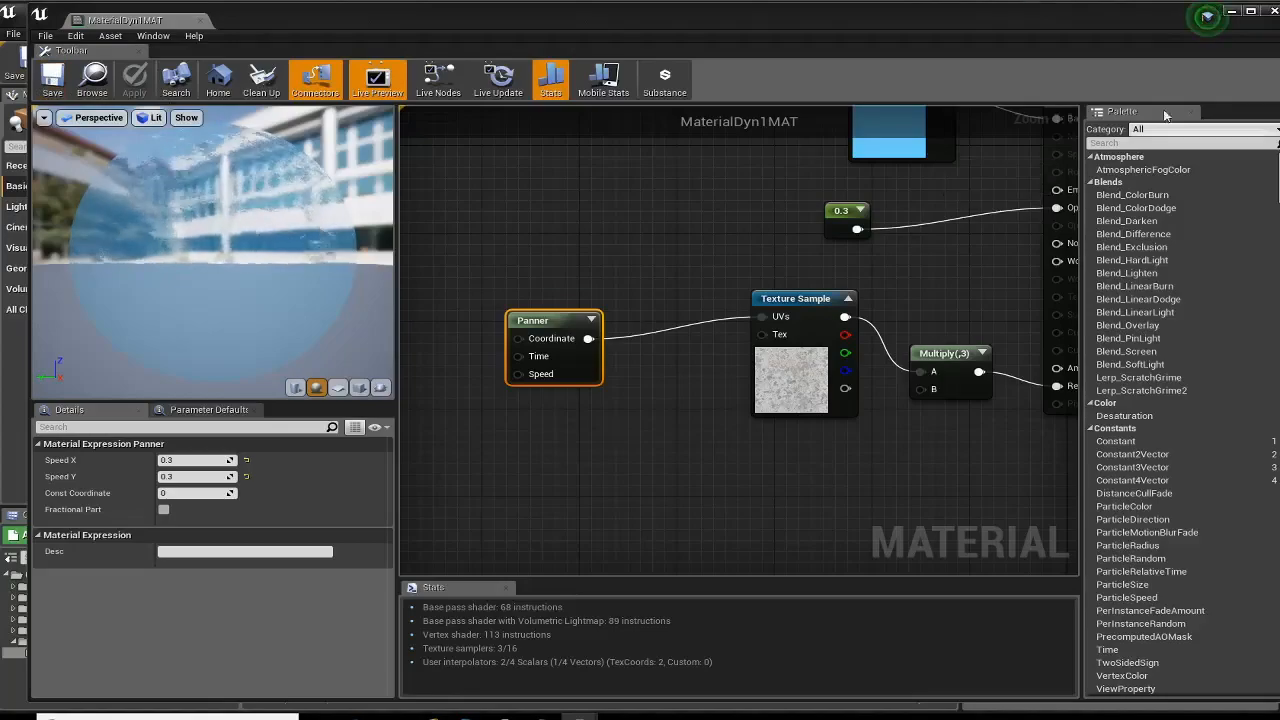
click(1271, 11)
- Play the level from the floor beside the spheres in full screen and walk up to the nearest sphere
right_click(758, 405)
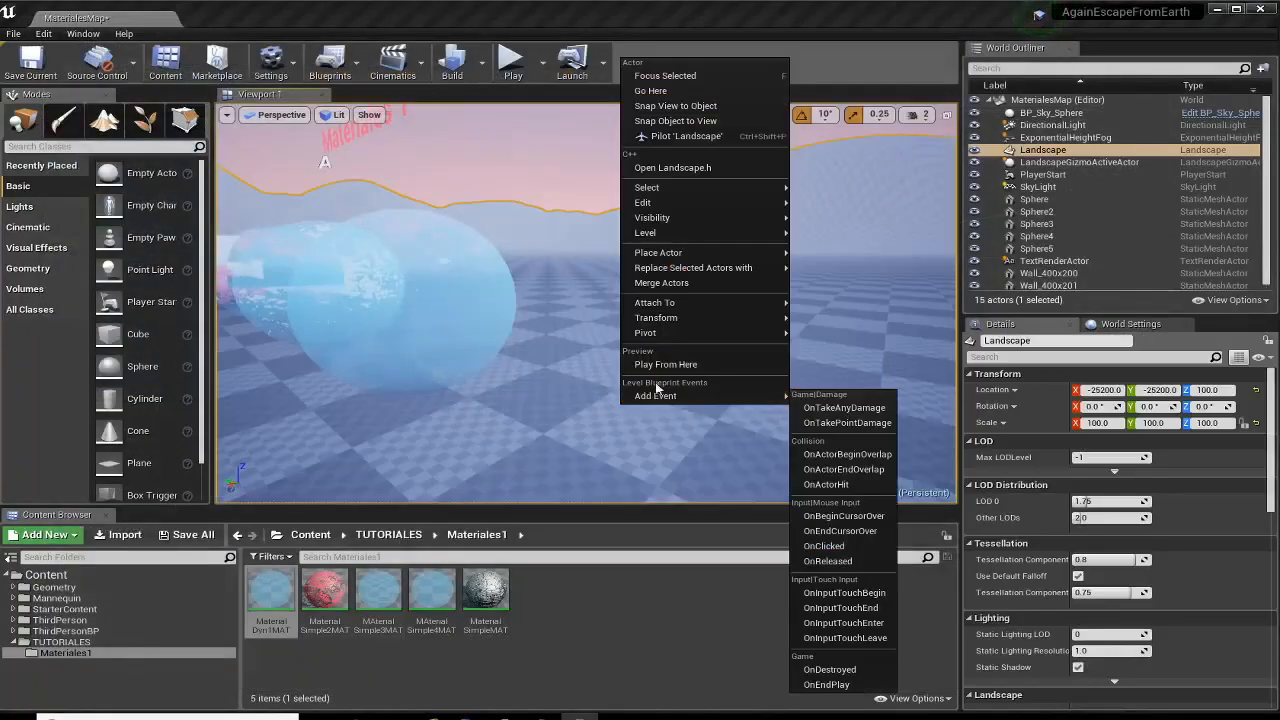
click(790, 367)
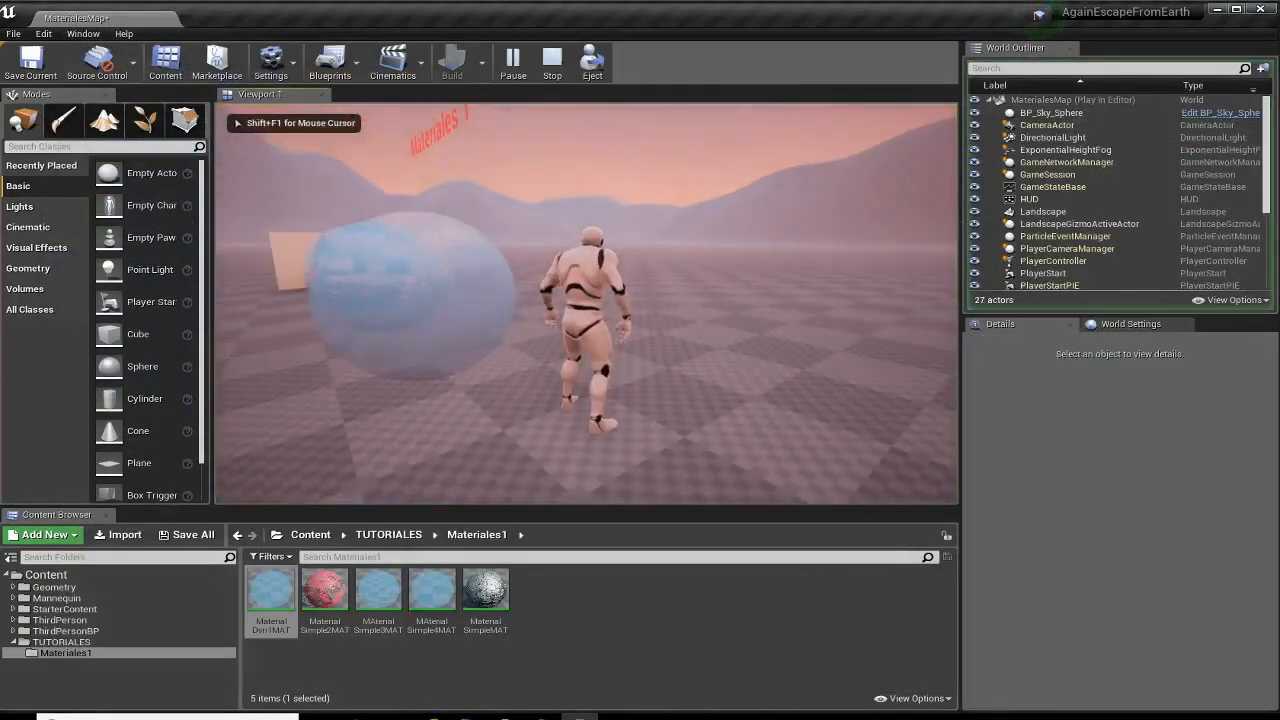
key(F11)
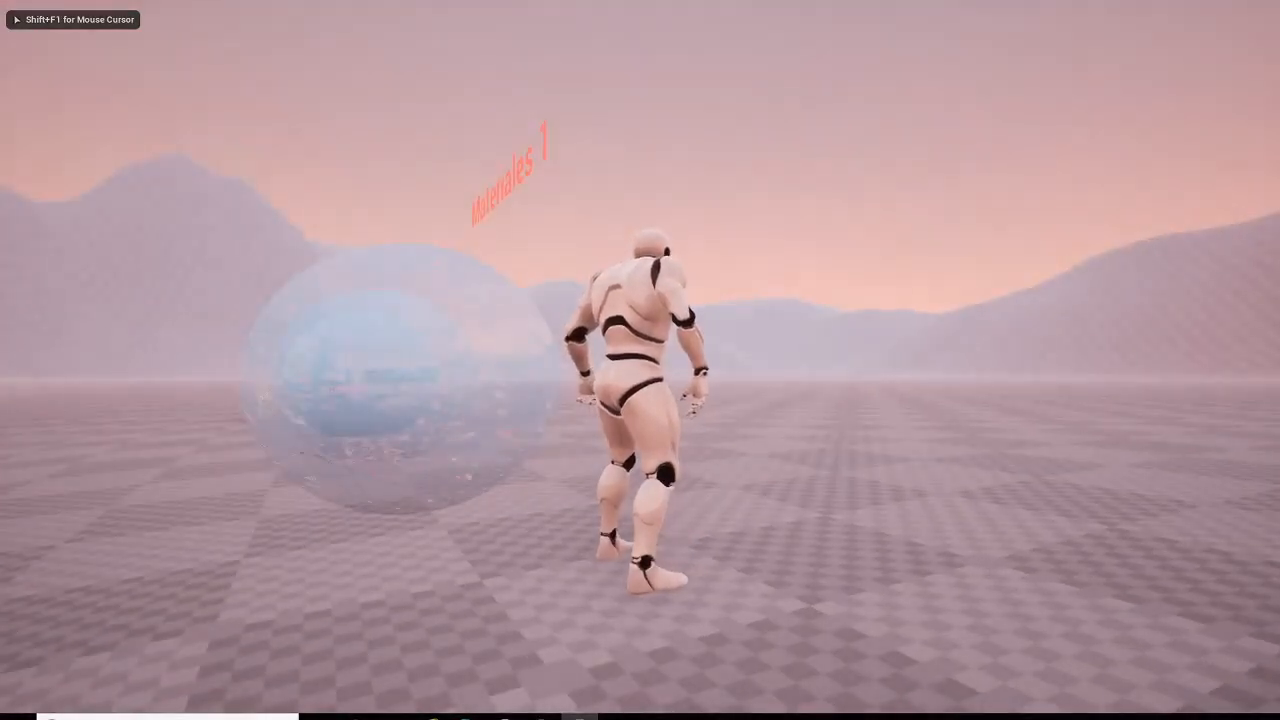
key(w)
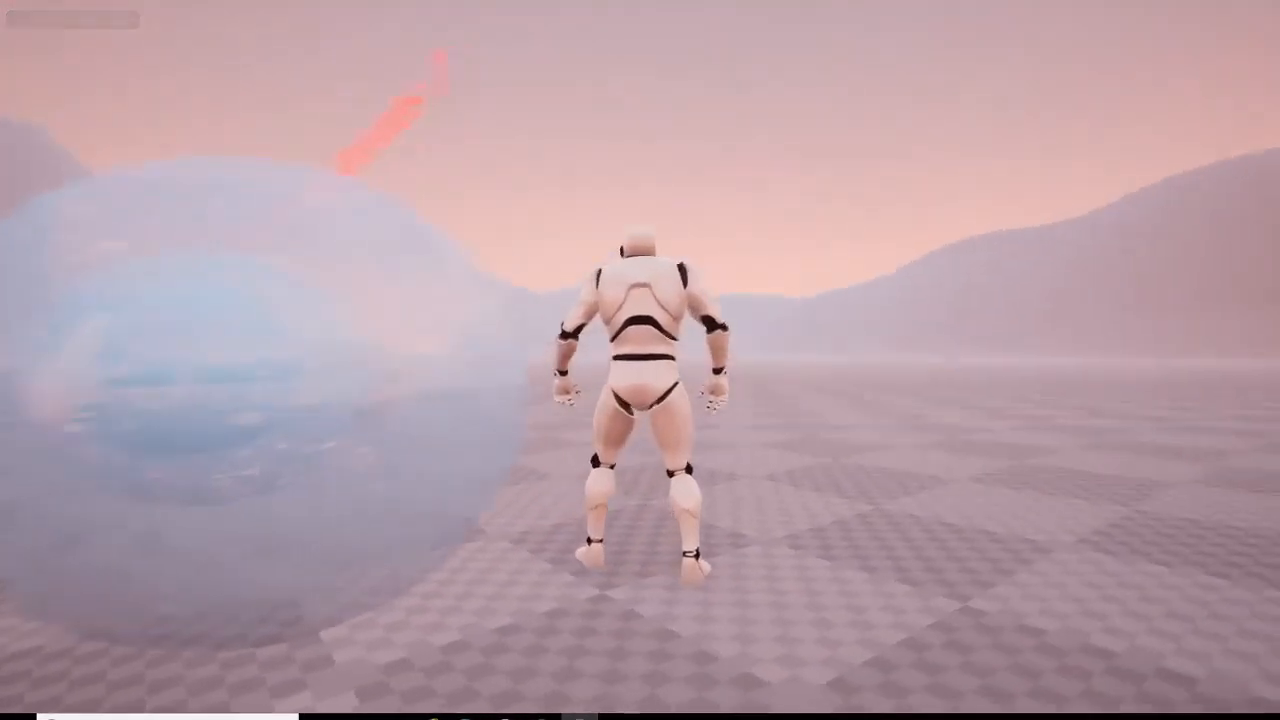
- Run the character around the row of spheres to examine the slower moving refraction and compare it with the other materials
key(a)
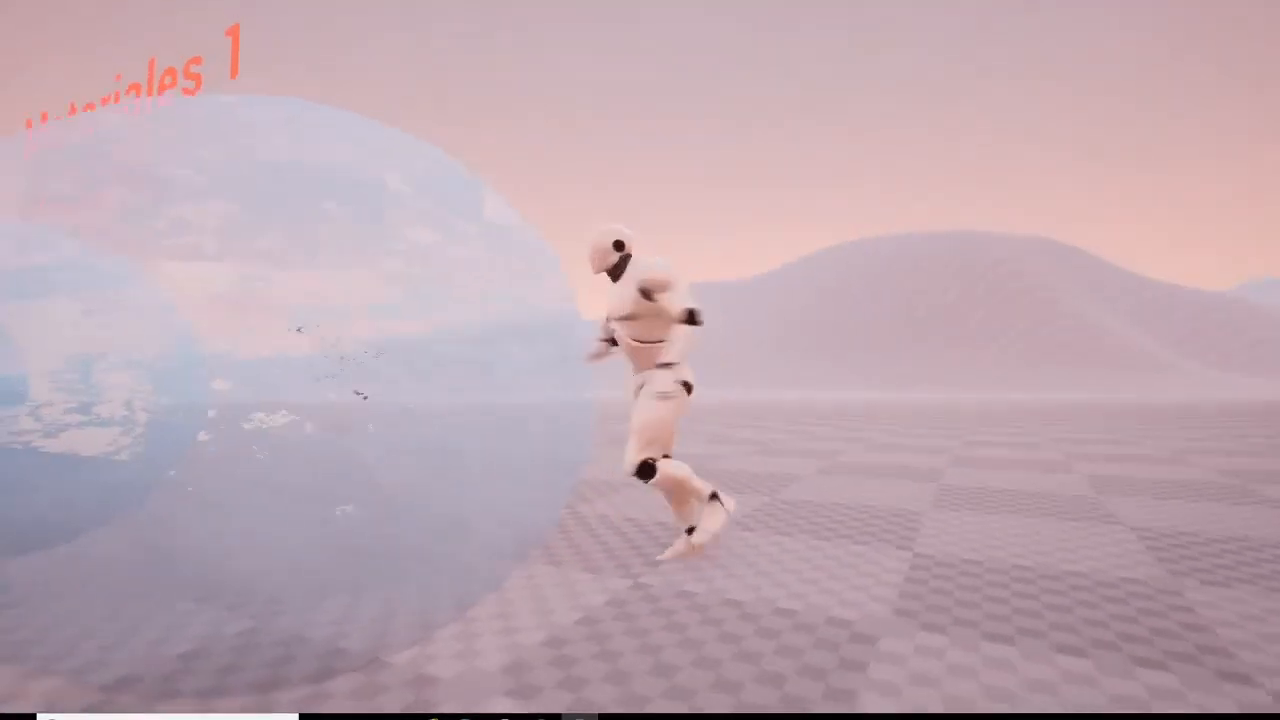
key(s)
key(a)
key(d)
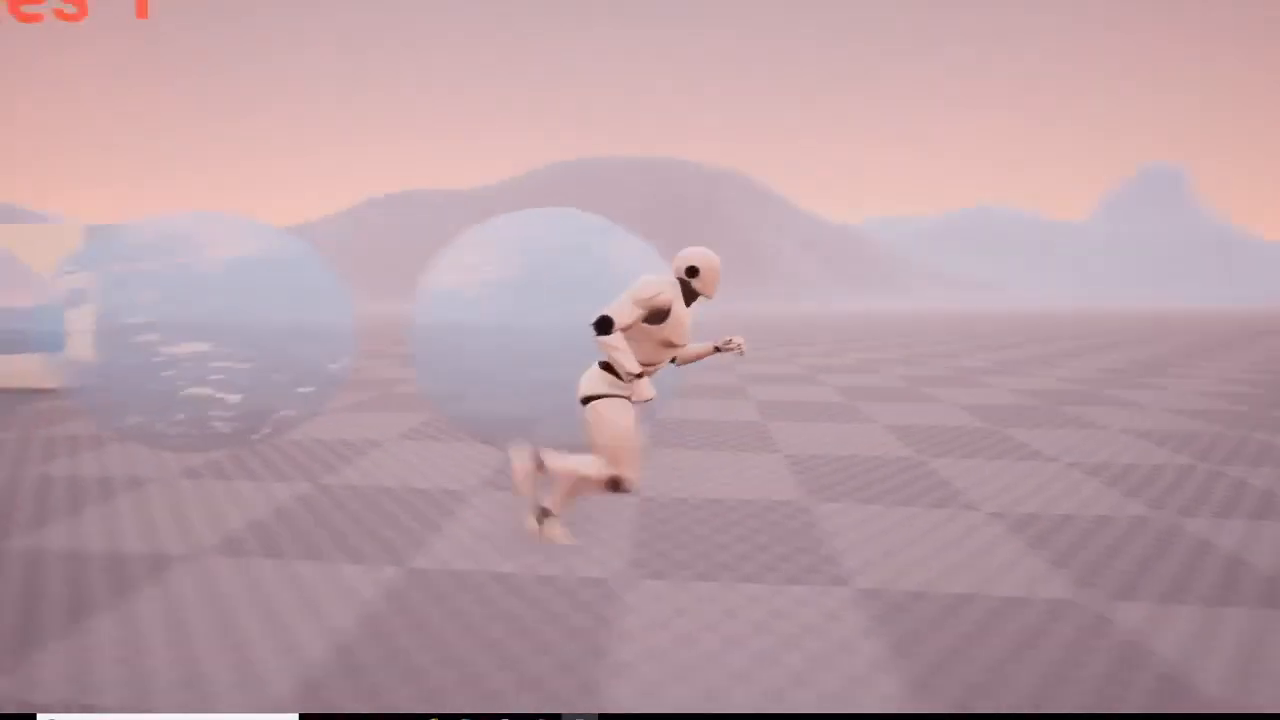
key(a)
key(d)
key(a)
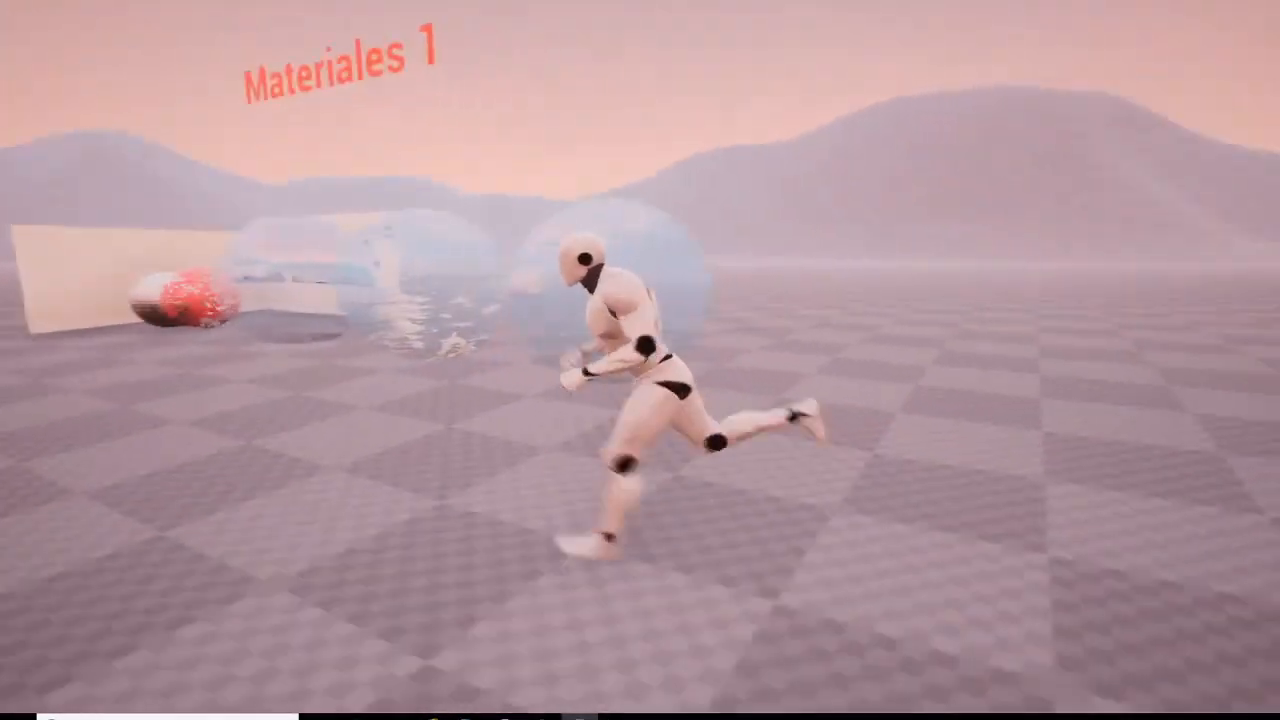
key(w)
key(a)
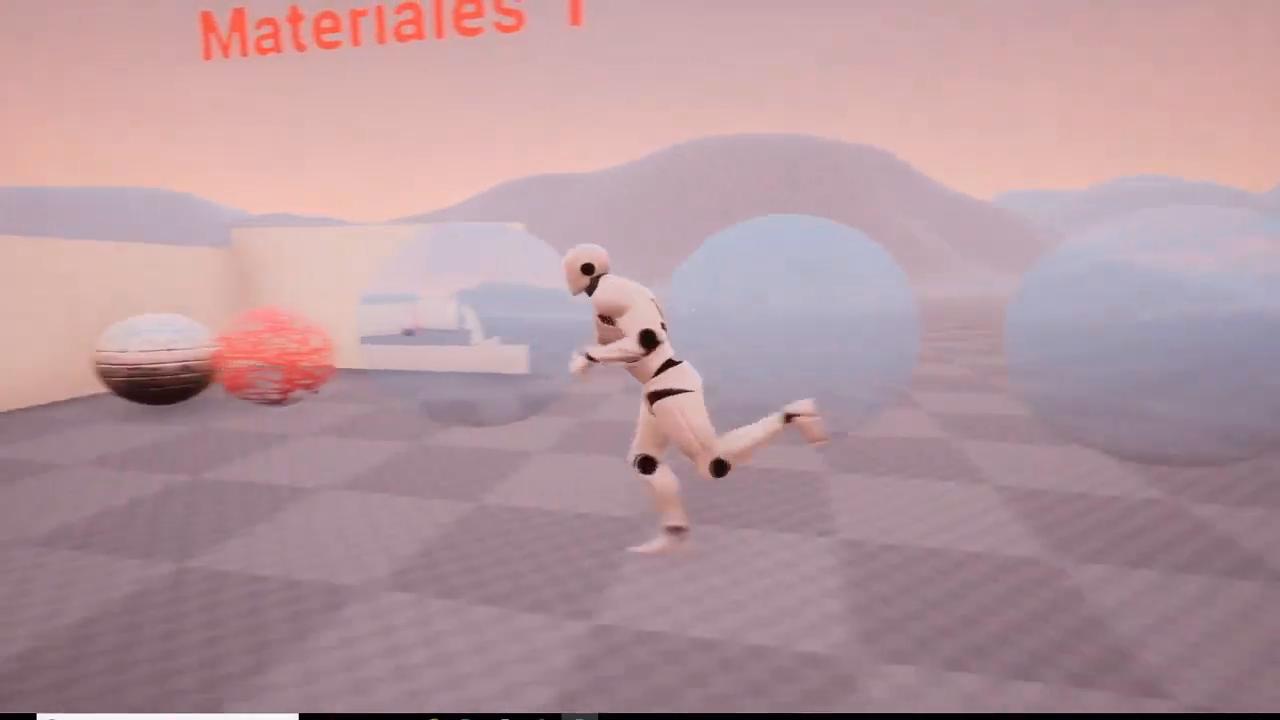
key(d)
key(s)
key(d)
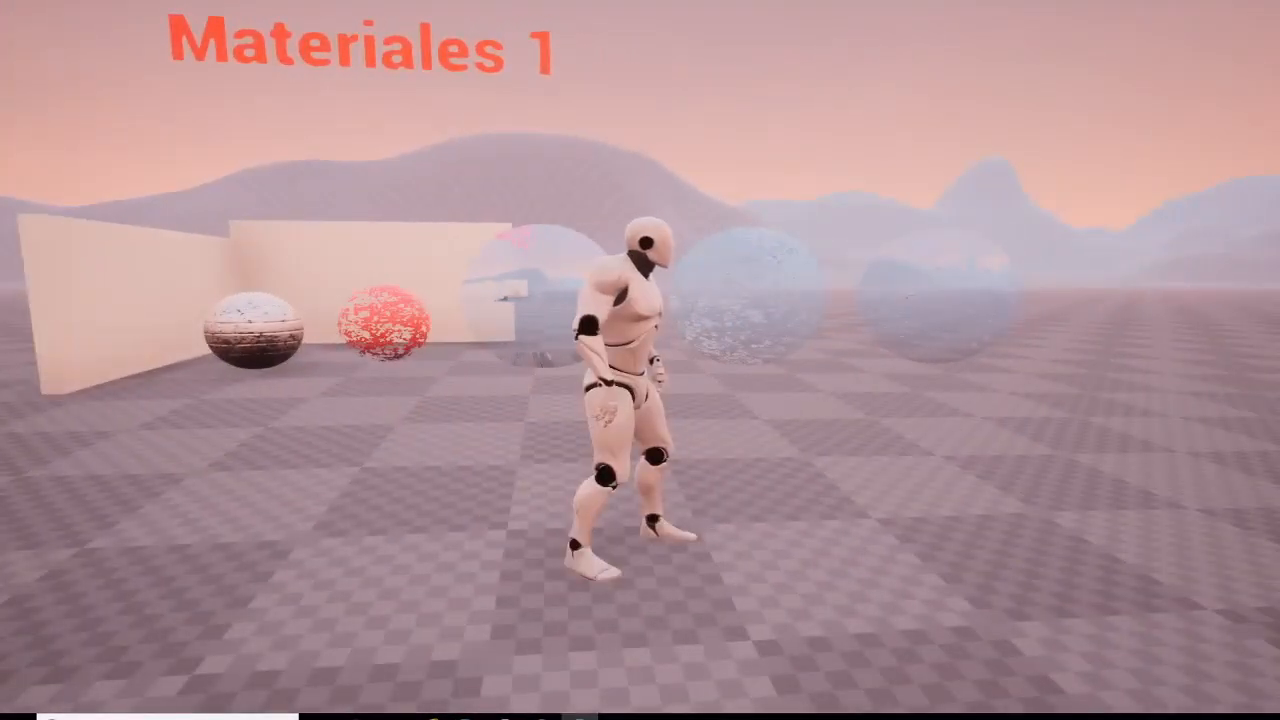